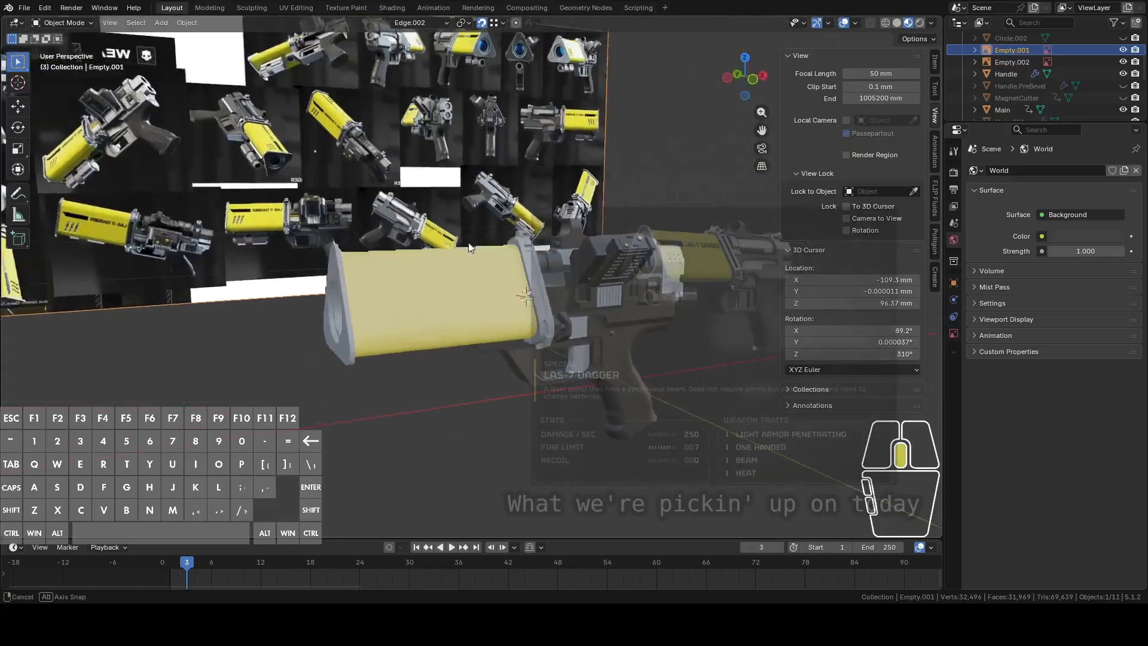
Open the handle and the yellow housing together in Edit Mode and bring the underside of the collar into close view.
click(475, 287)
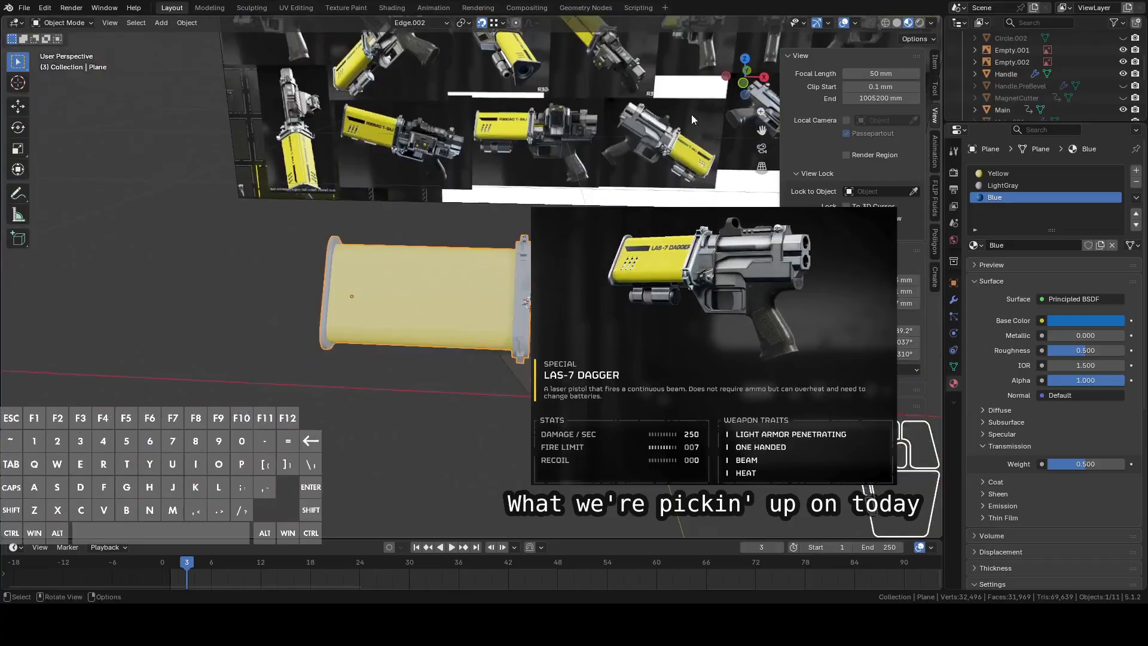
click(743, 83)
shift+middle_drag(410, 281, 509, 239)
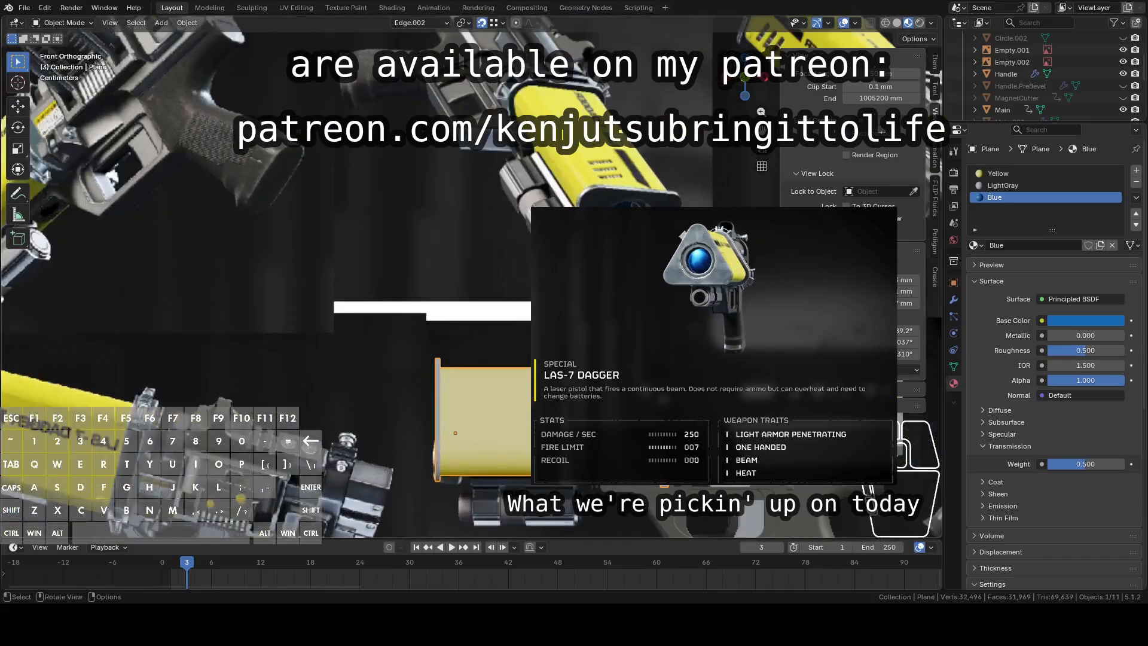
middle_drag(491, 275, 523, 221)
scroll(523, 222, up, 3)
shift+middle_drag(592, 443, 536, 329)
click(533, 344)
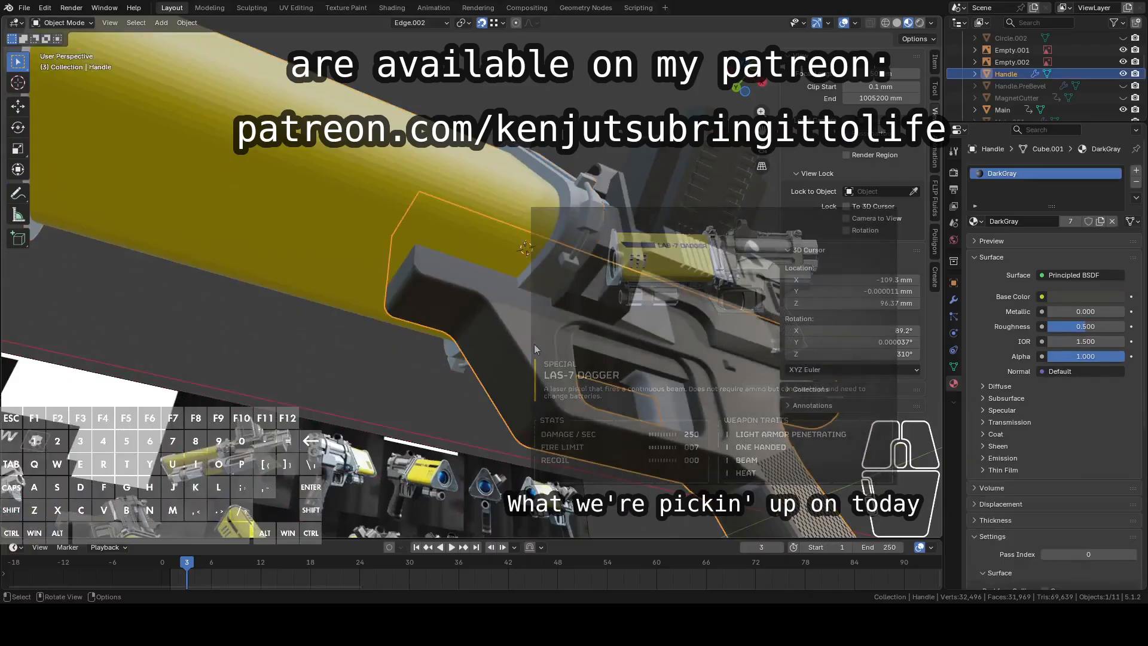
shift+click(407, 157)
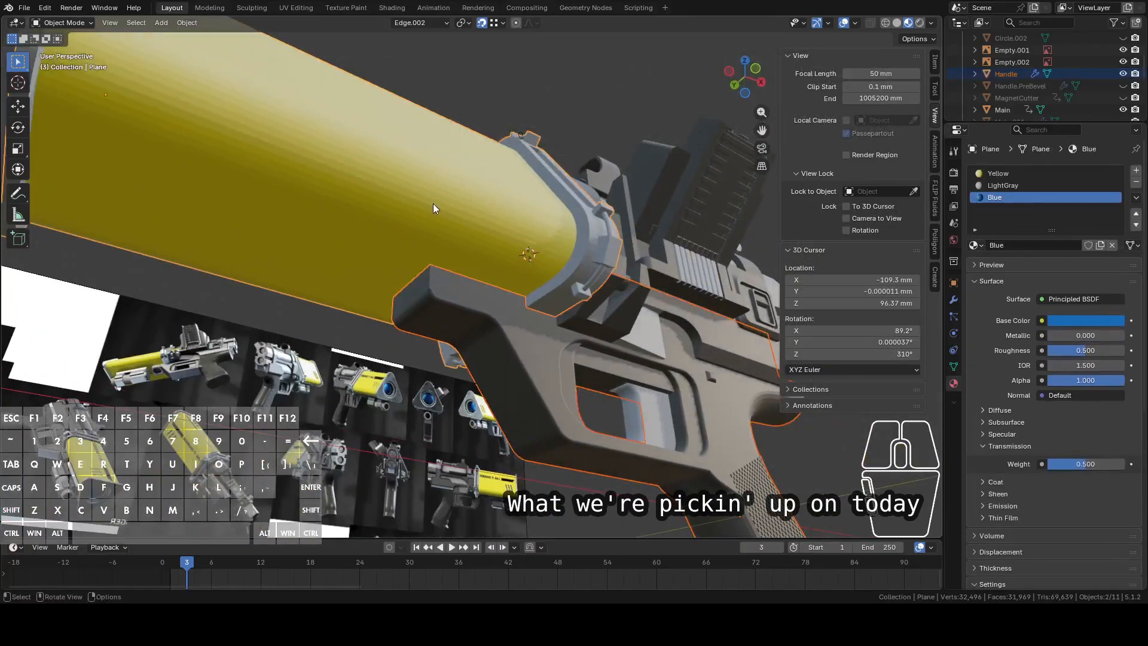
key(Tab)
middle_drag(433, 203, 606, 234)
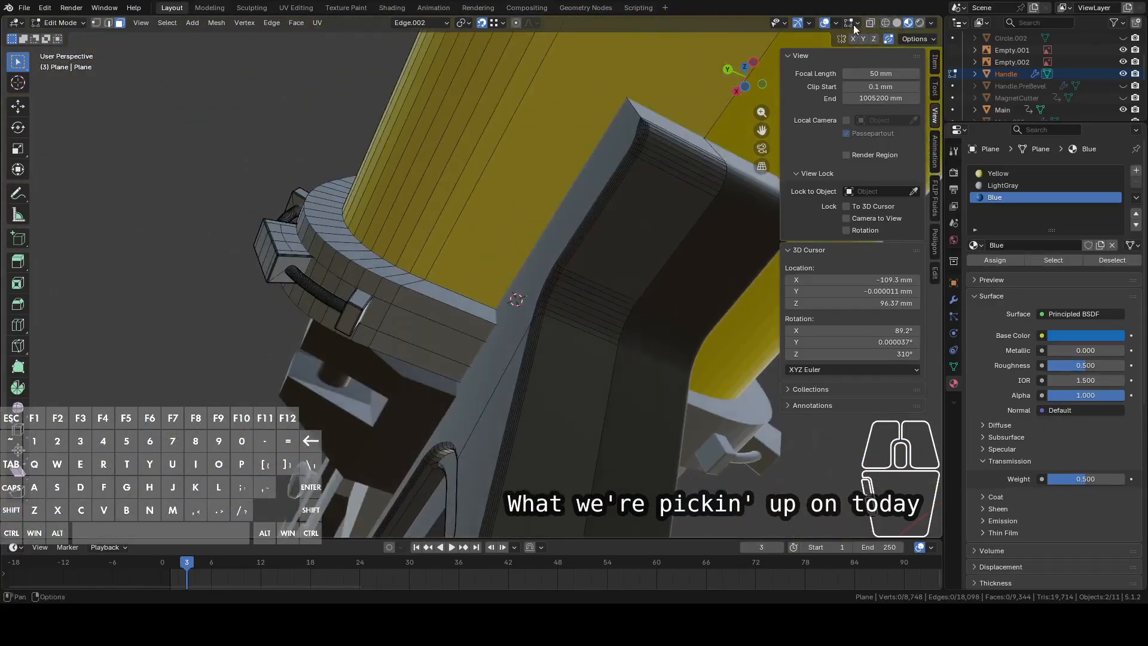
Turn on X-ray, select the parallel edges across the underside of the gray collar and subdivide them.
click(872, 23)
middle_drag(690, 217, 465, 290)
drag(389, 242, 409, 342)
middle_drag(425, 331, 446, 272)
right_click(447, 272)
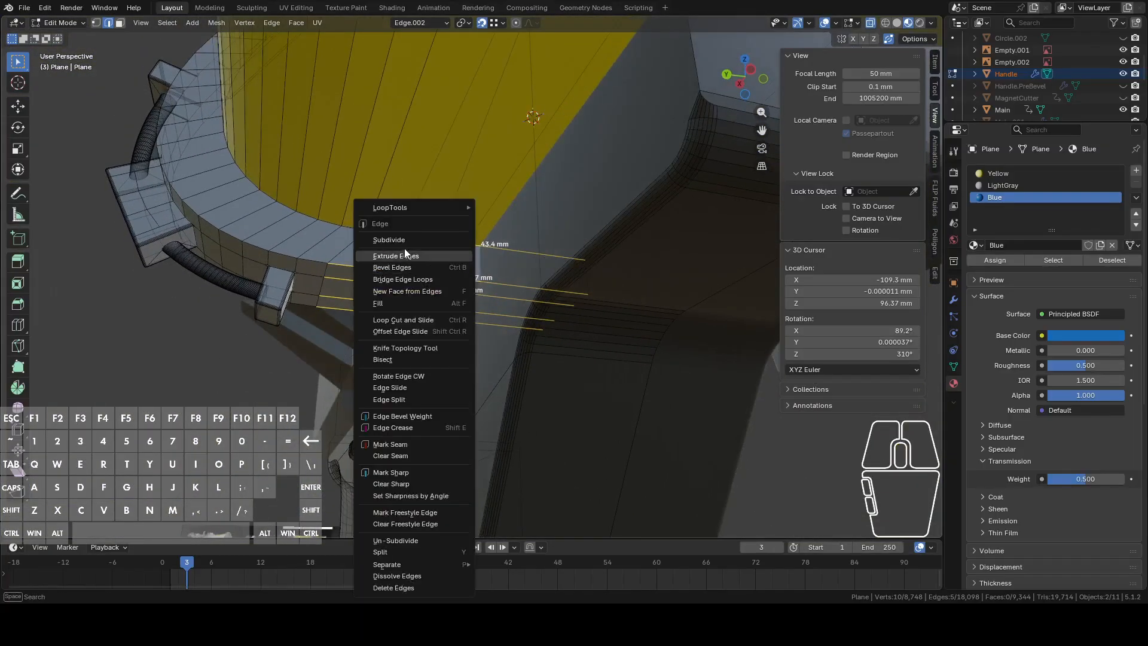
click(401, 239)
Select the new edge loop across the collar and scale it to 0 along the Y axis in Global orientation.
alt+click(474, 261)
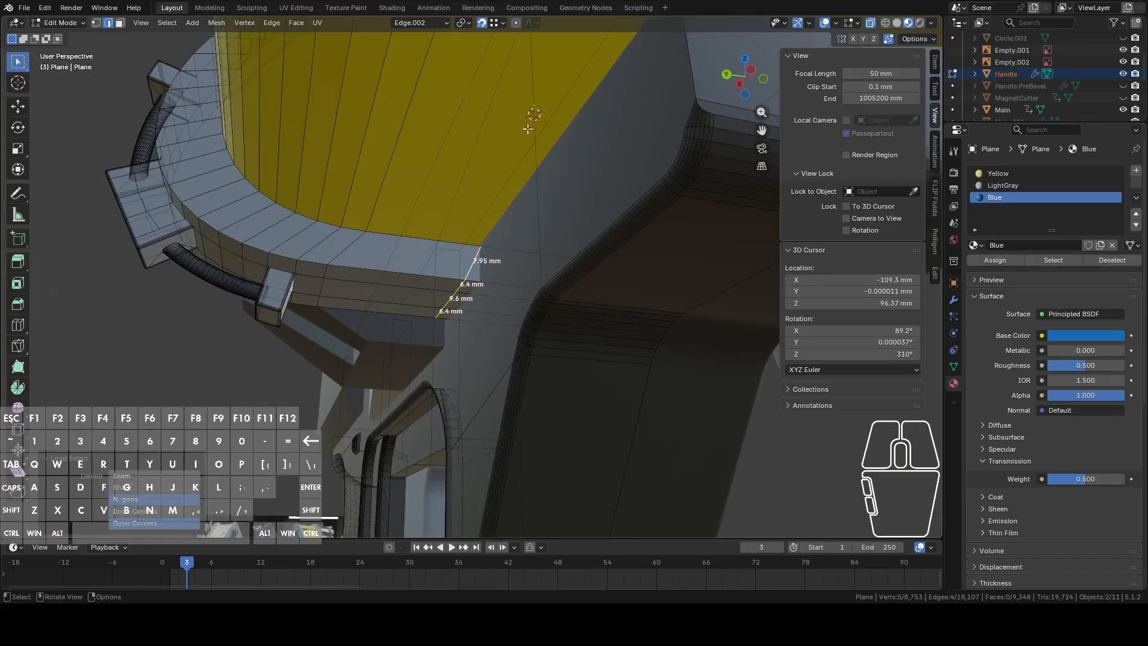
click(404, 22)
click(403, 61)
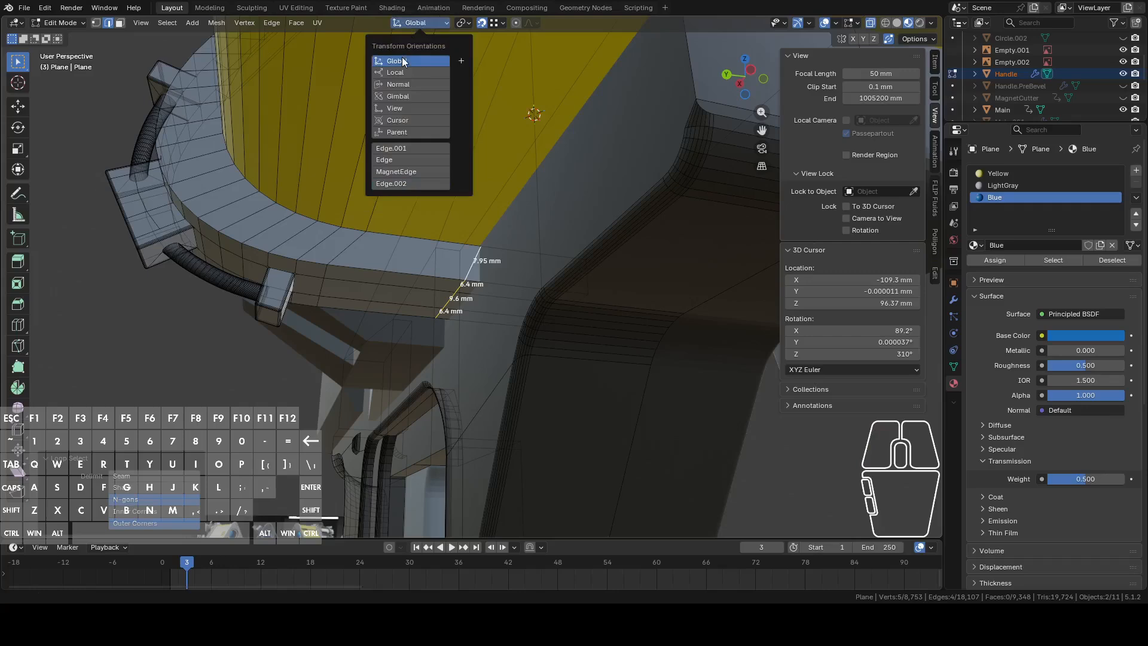
click(402, 58)
key(s)
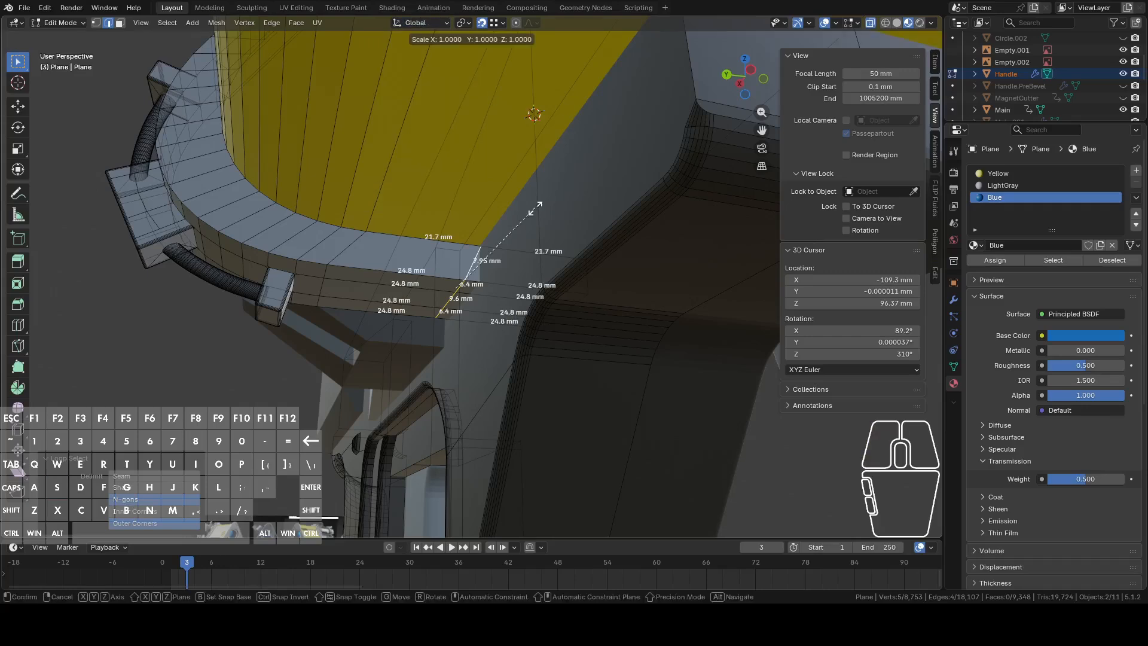
key(y)
key(0)
key(Return)
Move the flattened edge loop along global Y and snap it in line with the side corner of the handle's rear block.
middle_drag(531, 211, 496, 256)
scroll(496, 257, up, 2)
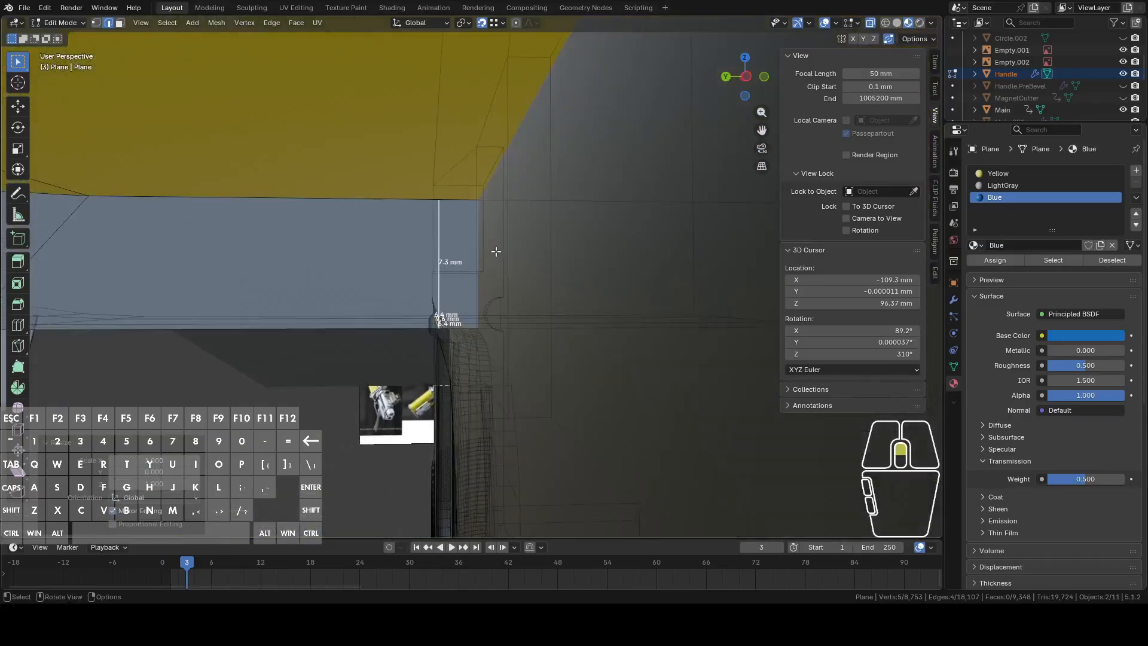
scroll(498, 257, down, 2)
scroll(498, 258, up, 4)
scroll(500, 260, down, 2)
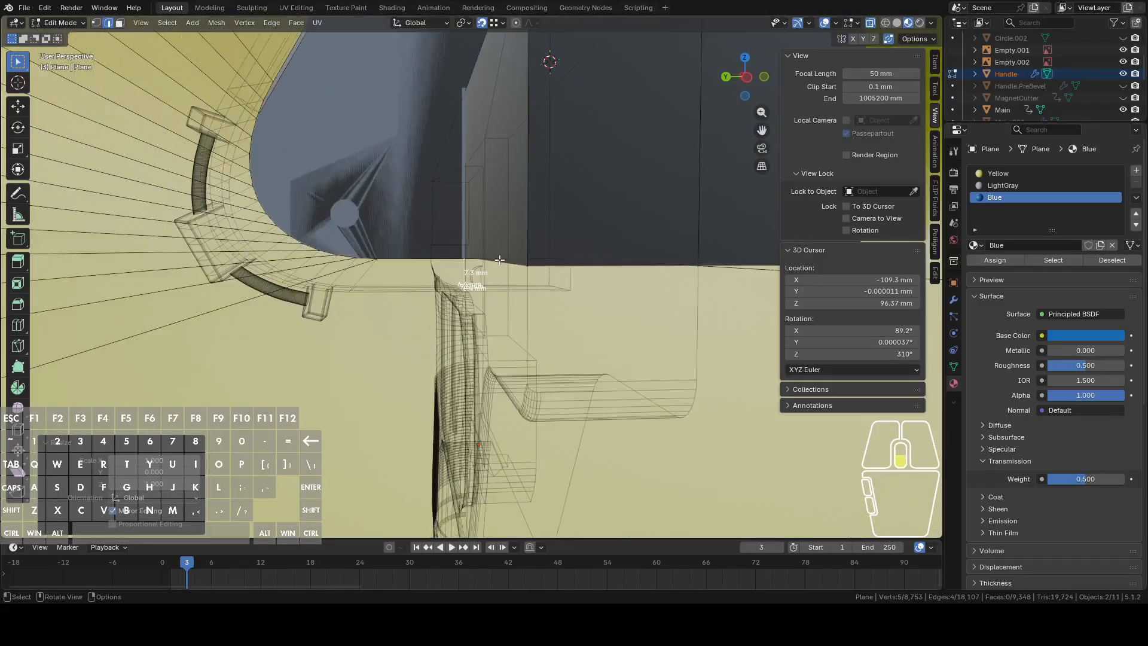
scroll(538, 260, up, 3)
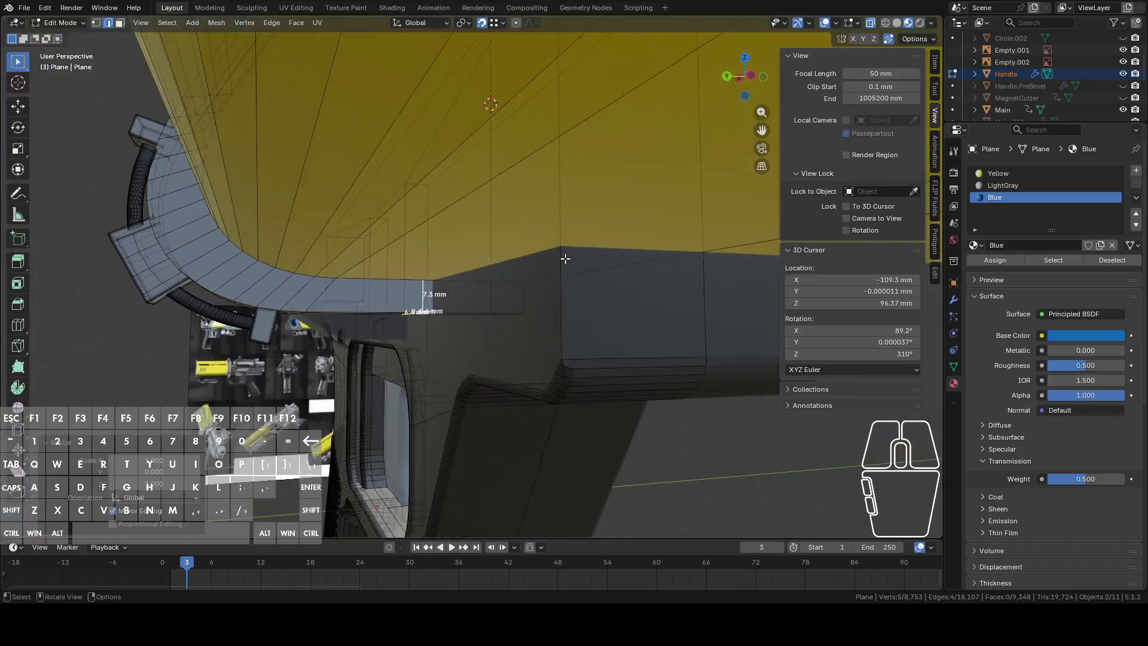
key(g)
key(y)
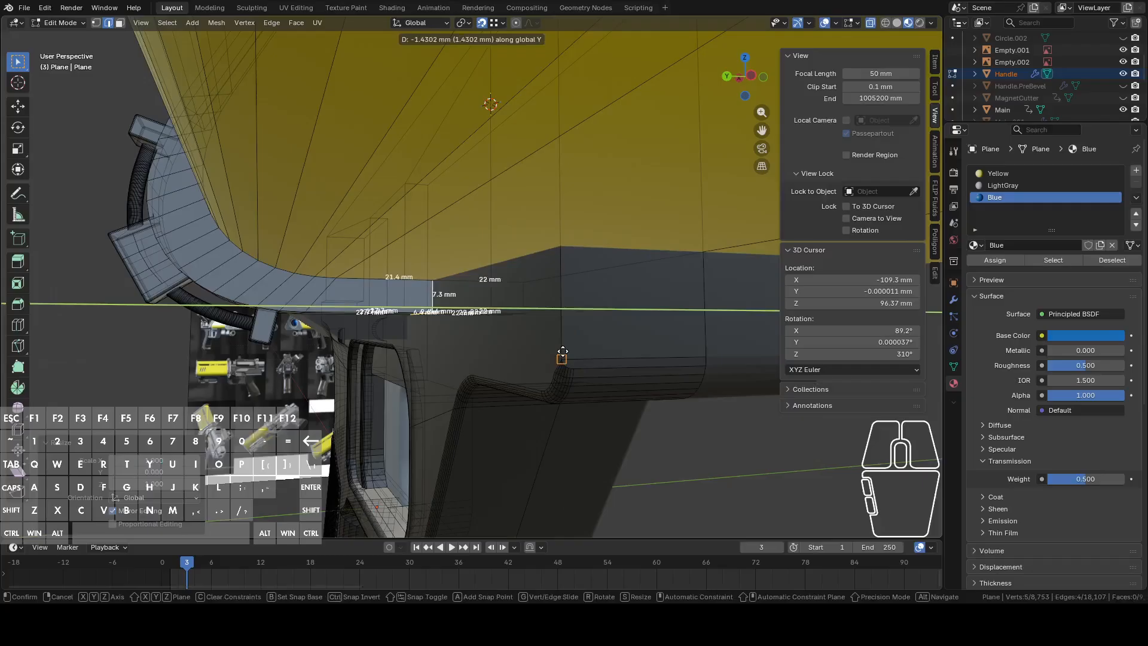
click(563, 352)
Nudge the collar's edge loop finely along global Y without snapping and leave Edit Mode.
mouse_move(562, 351)
middle_down()
mouse_move(540, 315)
mouse_move(645, 269)
mouse_move(654, 242)
mouse_move(551, 337)
middle_up()
scroll(645, 267, up, 4)
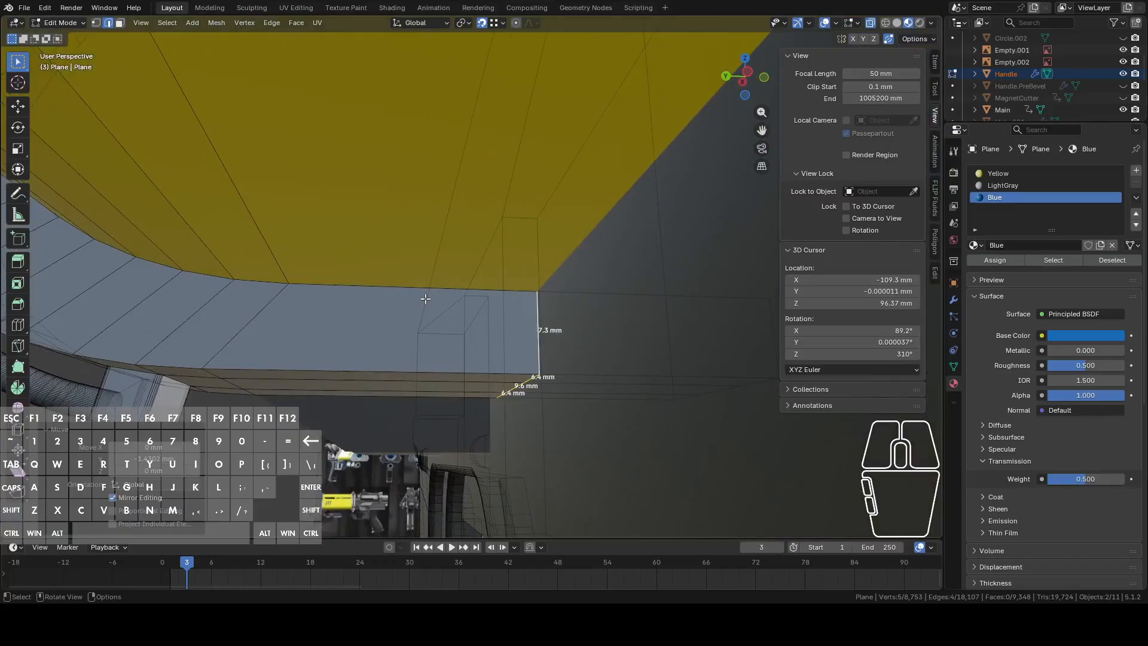
key(g)
key(y)
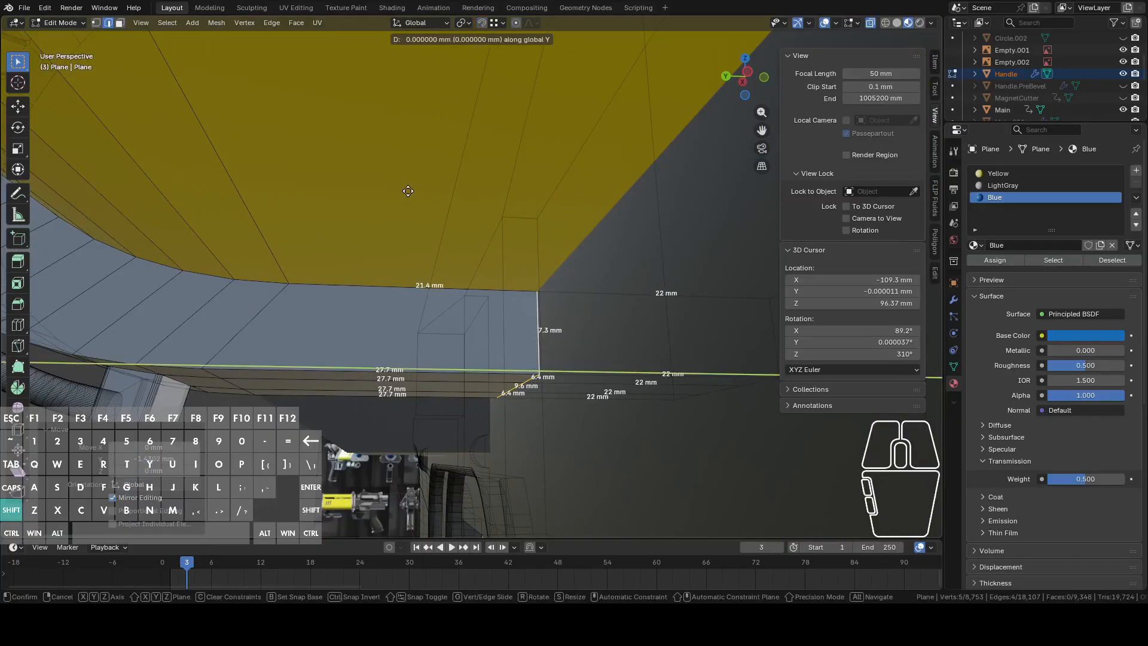
right_click(352, 178)
key(g)
key(y)
key(shift)
click(300, 157)
middle_drag(300, 157, 438, 220)
scroll(522, 343, down, 3)
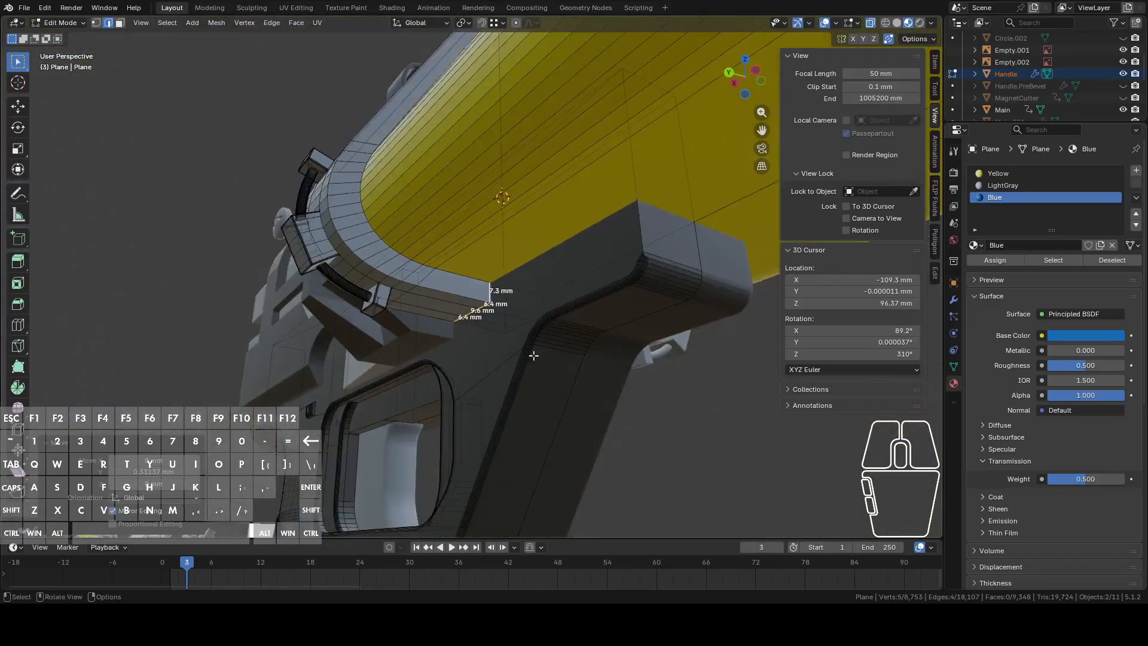
key(Tab)
click(538, 376)
middle_drag(535, 354, 582, 344)
key(Tab)
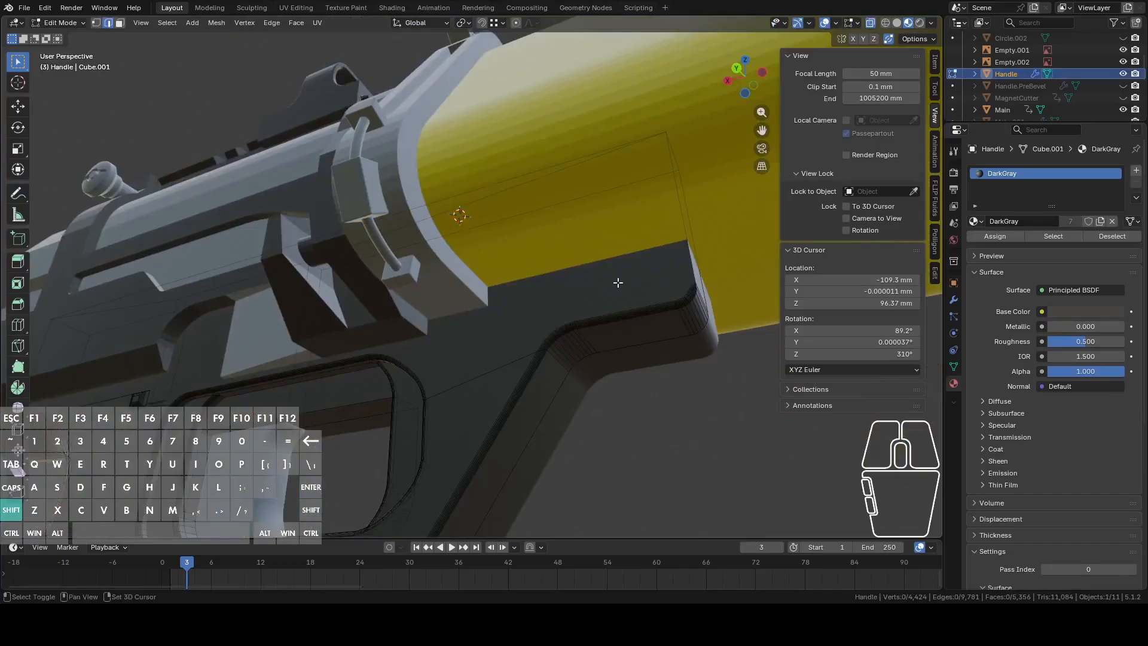
shift+middle_drag(621, 281, 445, 301)
key(Tab)
Edit the yellow housing alone, subdivide its long lower edge beside the handle and select the new midpoint vertex.
click(385, 247)
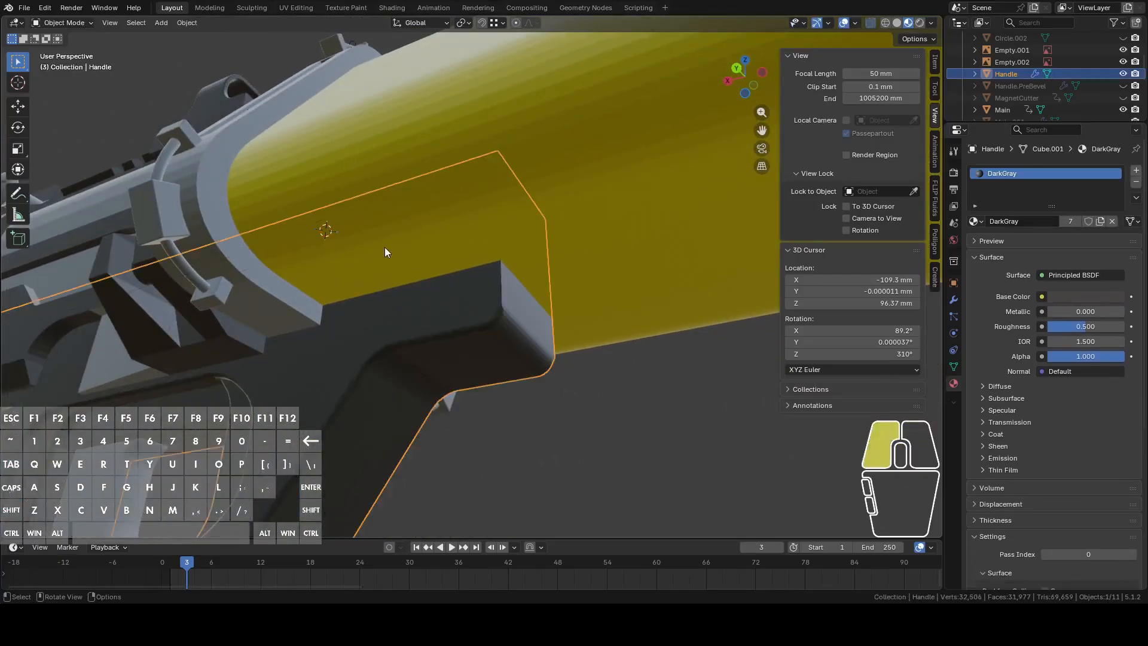
key(Tab)
middle_drag(385, 246, 474, 268)
click(599, 276)
right_click(598, 285)
click(563, 266)
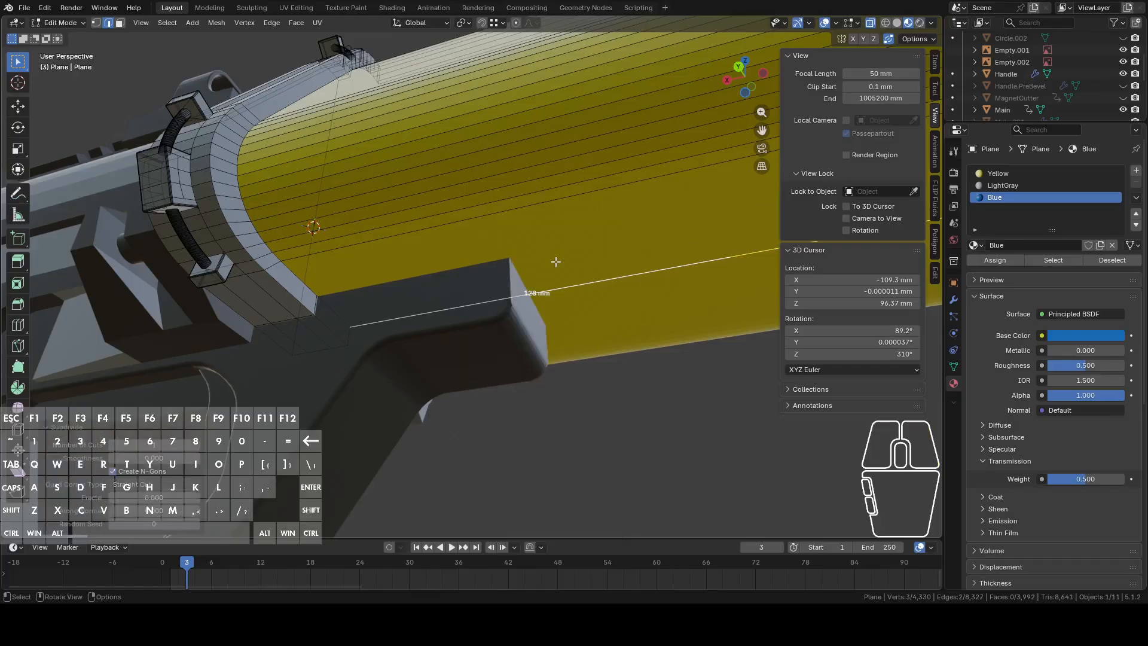
shift+middle_drag(661, 274, 621, 290)
key(1)
click(622, 290)
scroll(601, 306, up, 2)
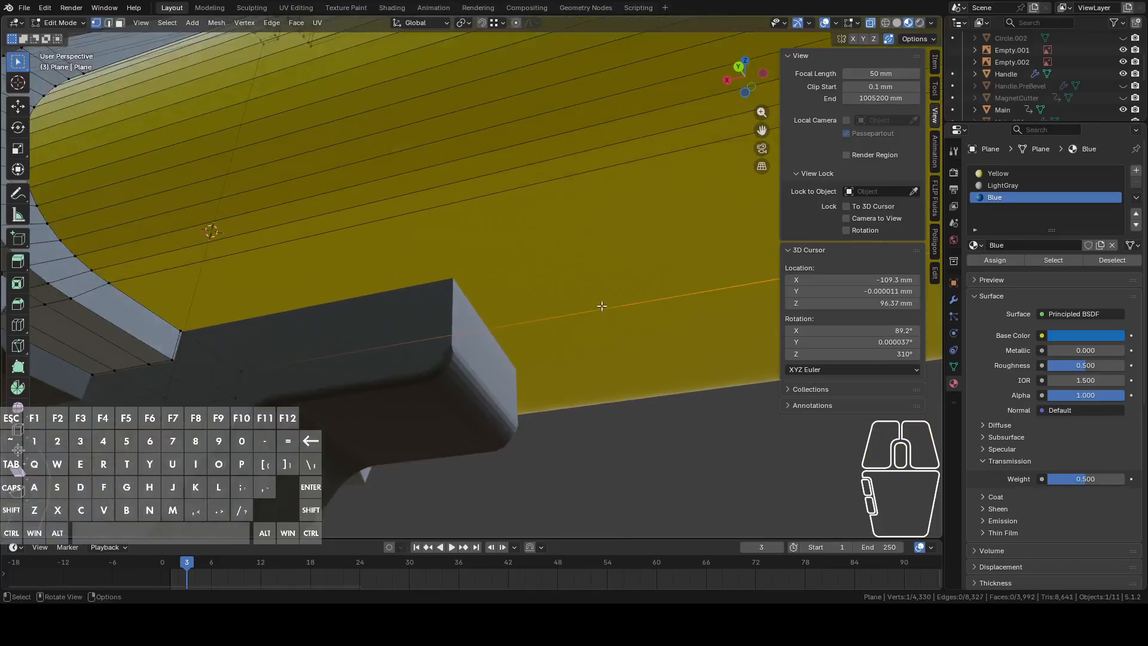
key(g)
key(x)
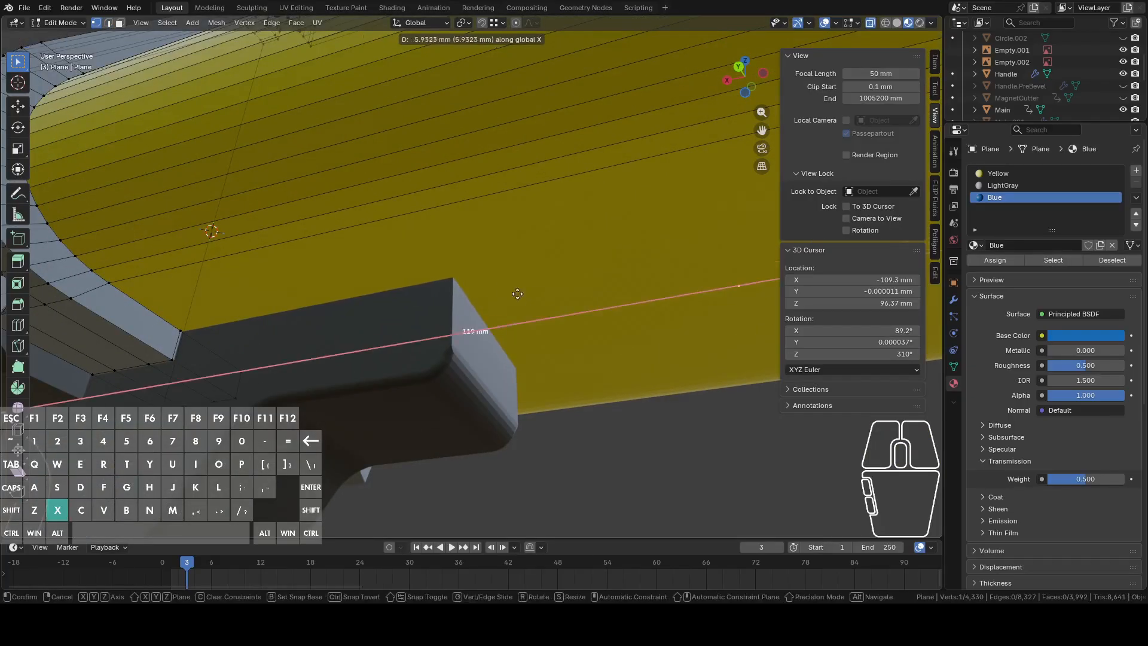
click(449, 346)
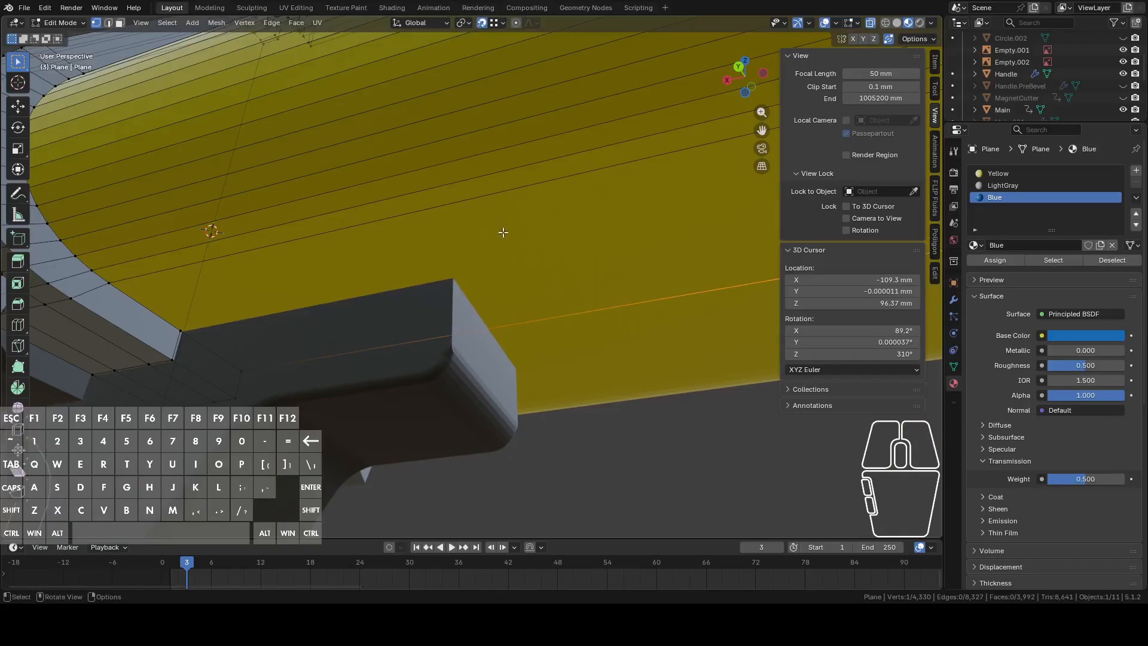
Move the midpoint vertex along global X and snap it to the rear corner of the handle block.
key(g)
key(x)
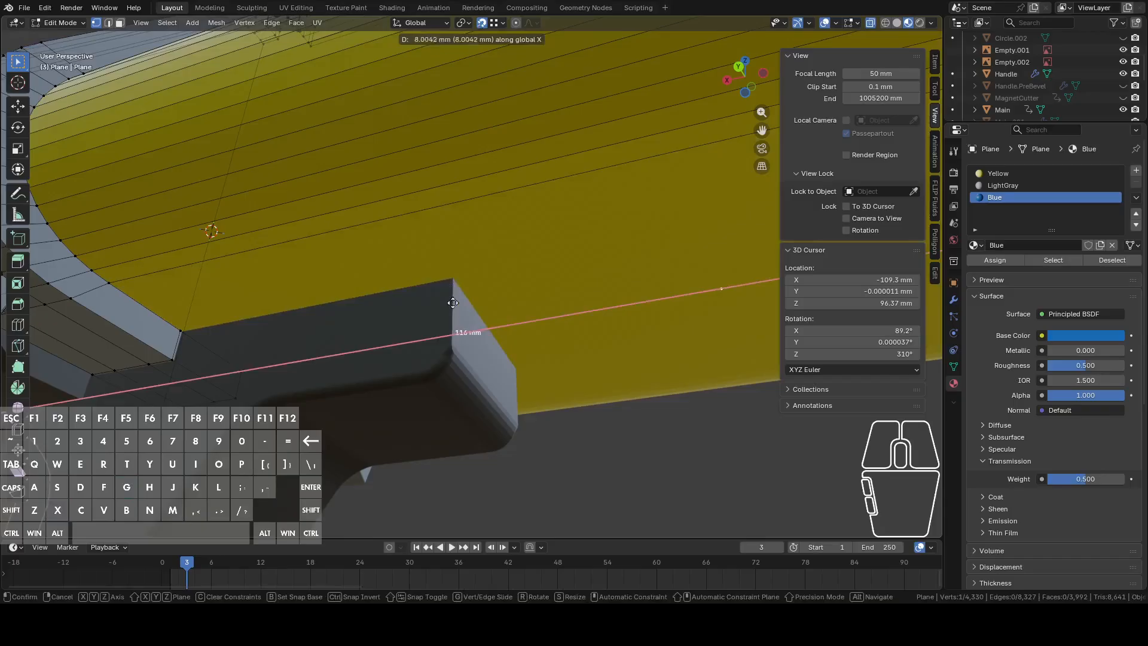
click(453, 328)
Try to fine-tune the midpoint vertex along global X against the rear edge of the handle block.
scroll(497, 316, up, 8)
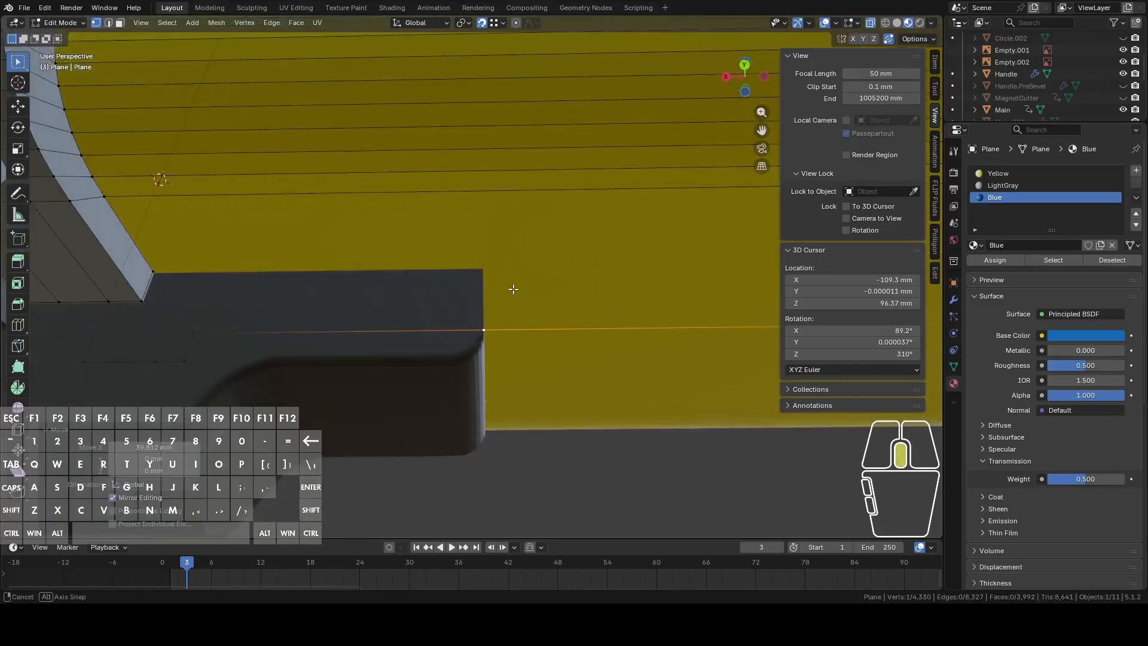
middle_drag(522, 325, 541, 284)
key(g)
key(x)
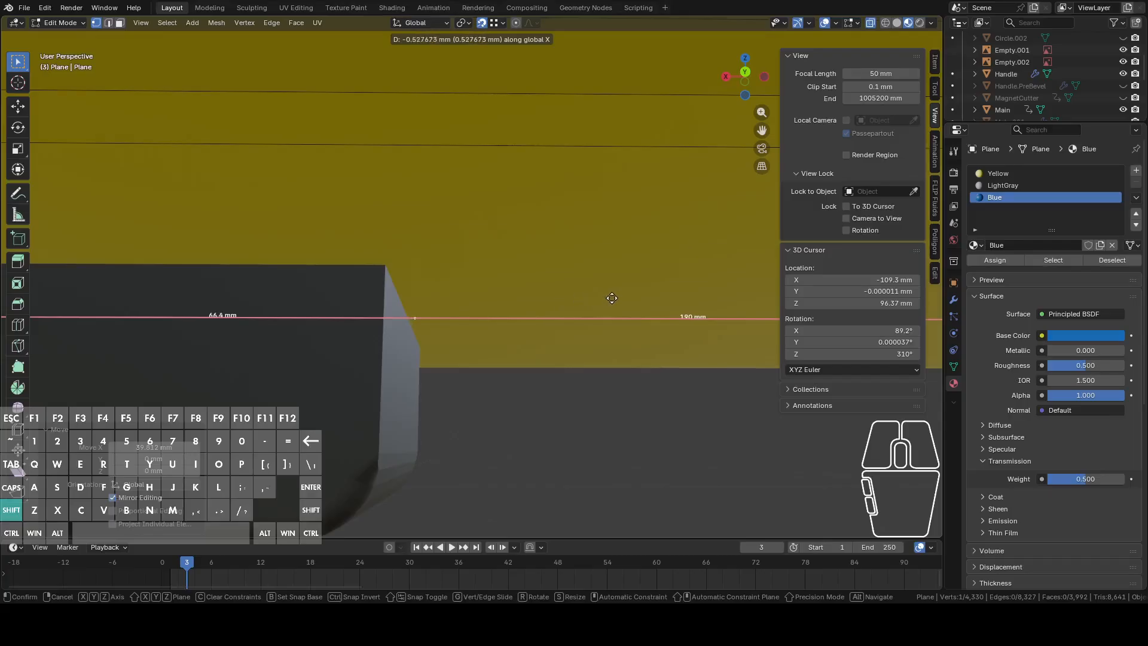
right_click(670, 295)
scroll(598, 298, up, 4)
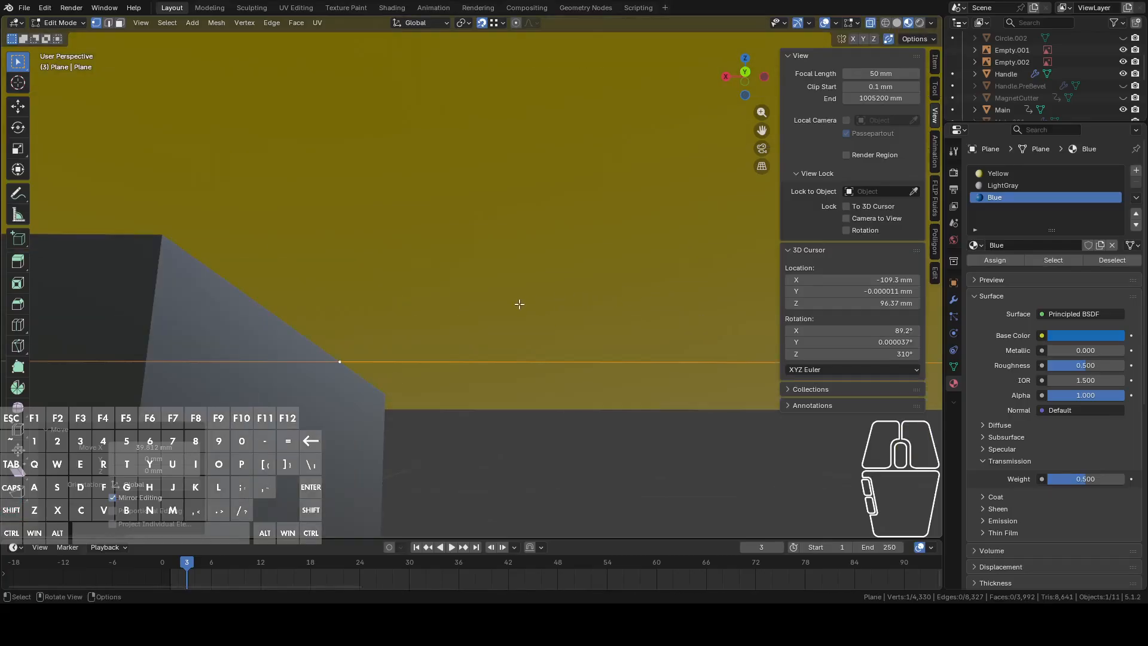
shift+middle_drag(501, 310, 613, 259)
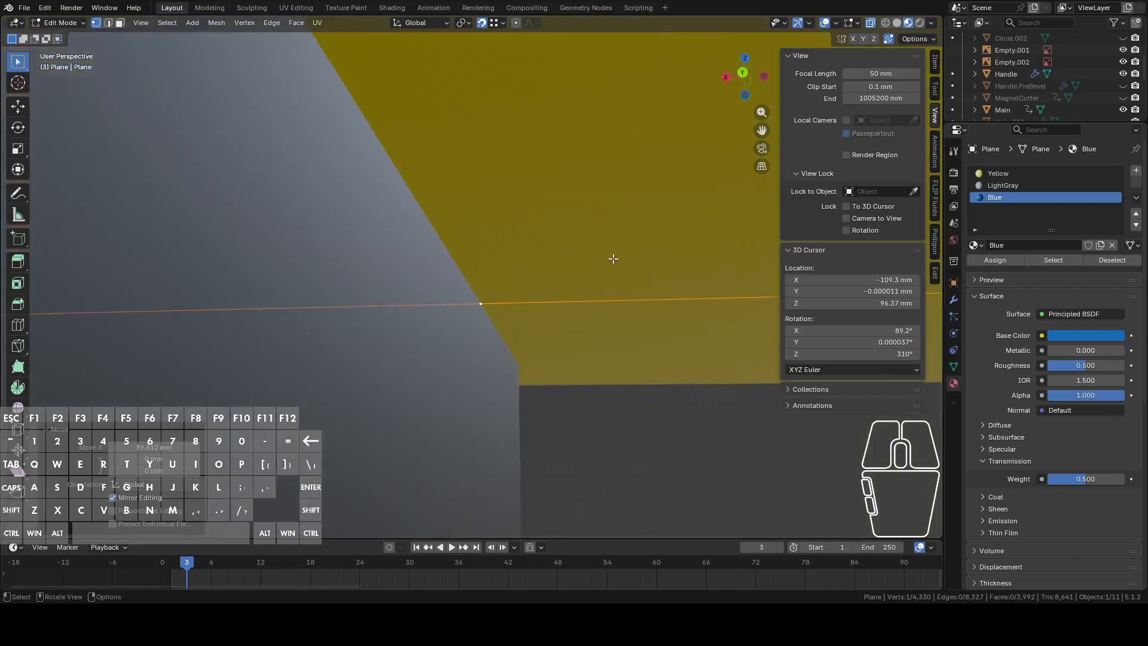
key(g)
key(x)
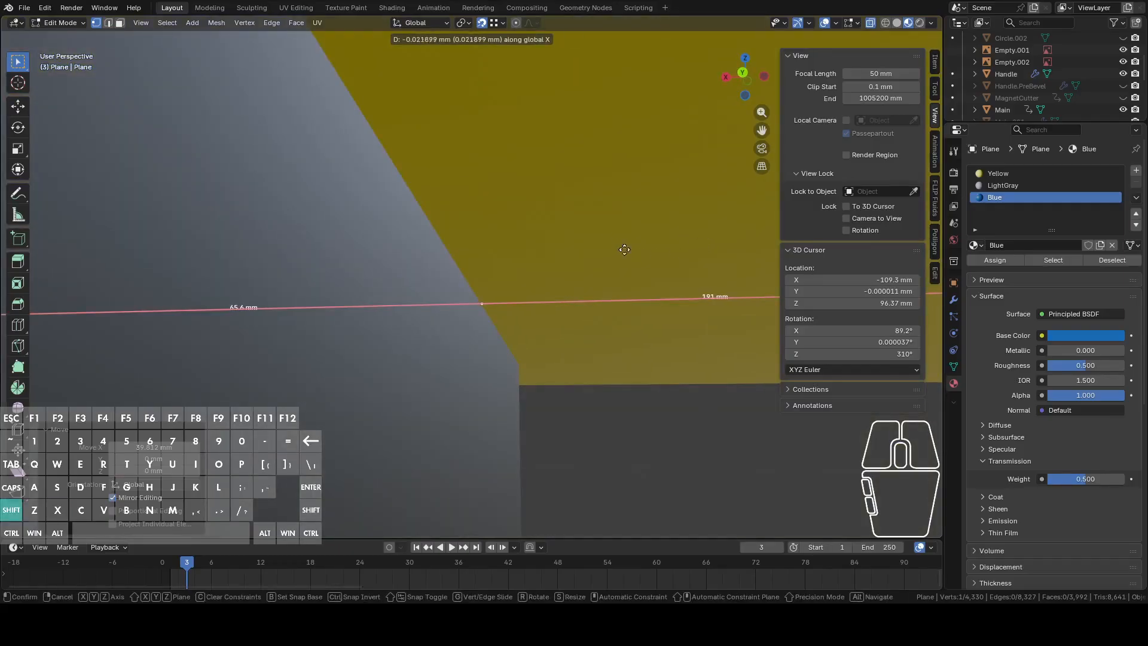
click(668, 254)
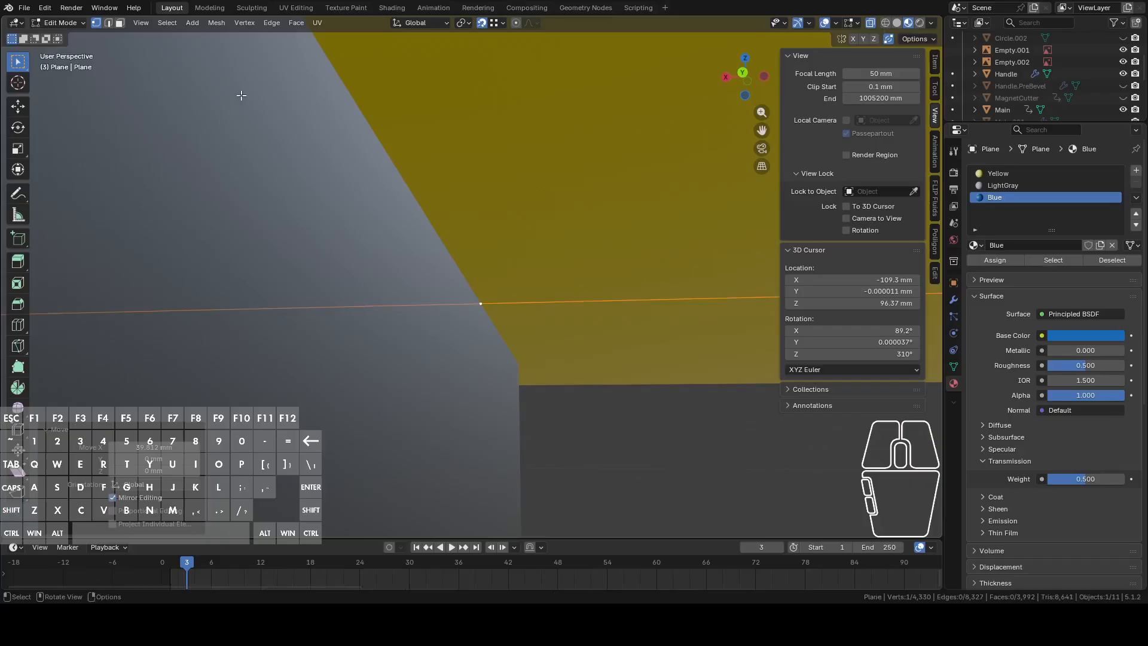
click(71, 7)
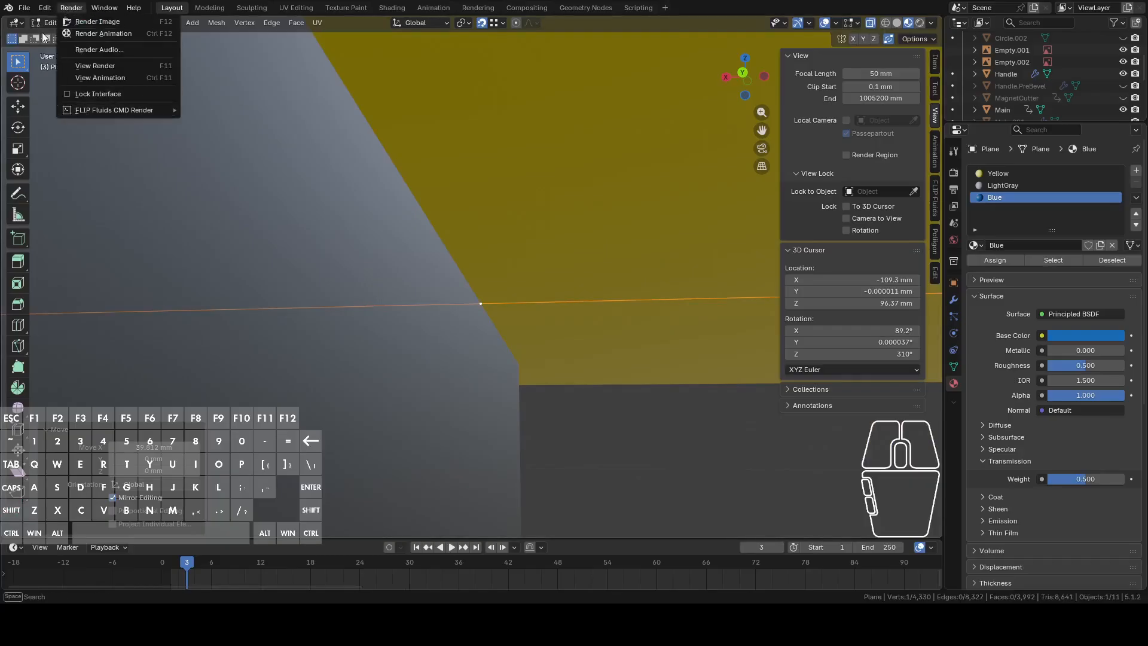
mouse_move(46, 10)
click(69, 164)
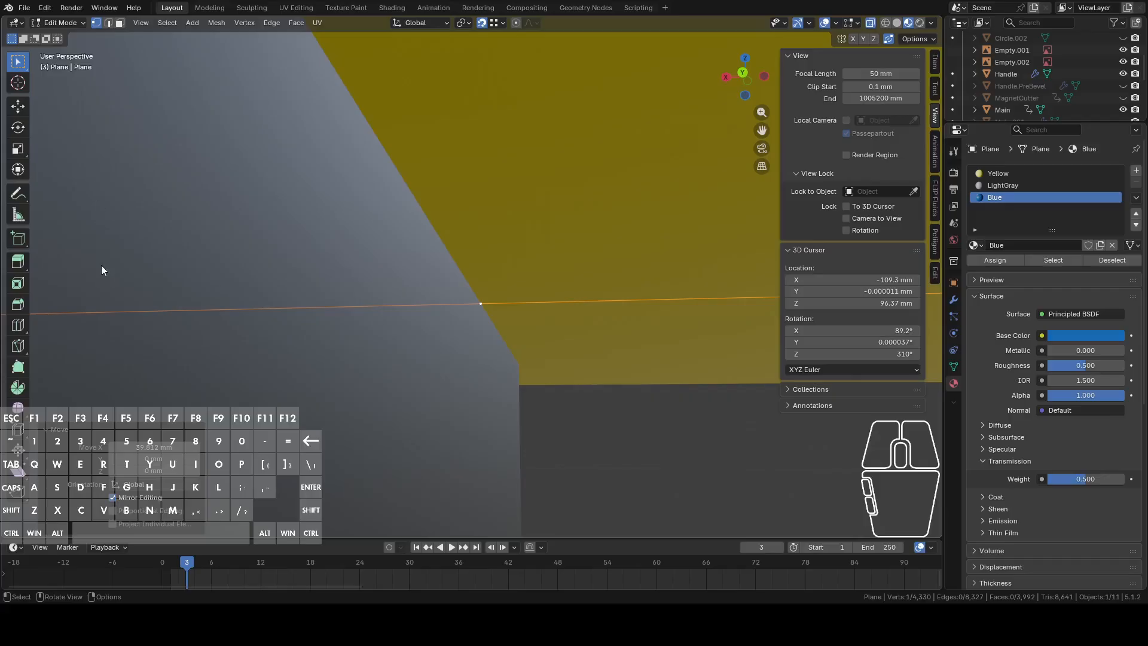
click(98, 310)
click(121, 168)
click(556, 87)
Try to move the midpoint vertex along global Y toward the handle block's corner.
scroll(559, 168, down, 3)
middle_drag(583, 214, 576, 215)
scroll(568, 224, up, 3)
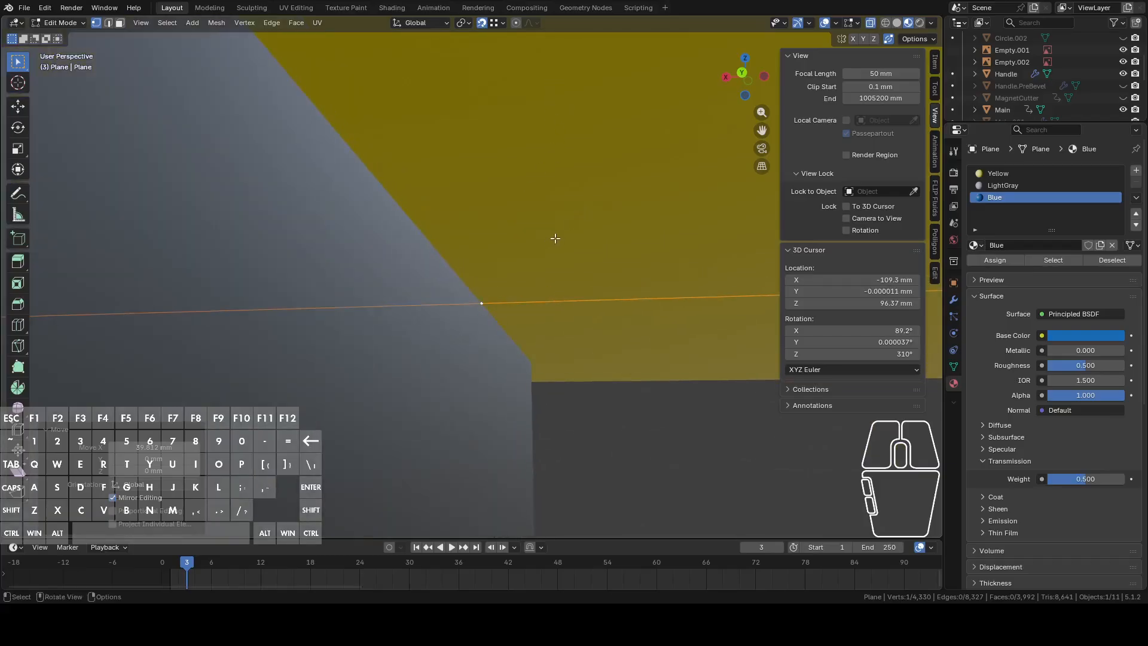
key(g)
key(y)
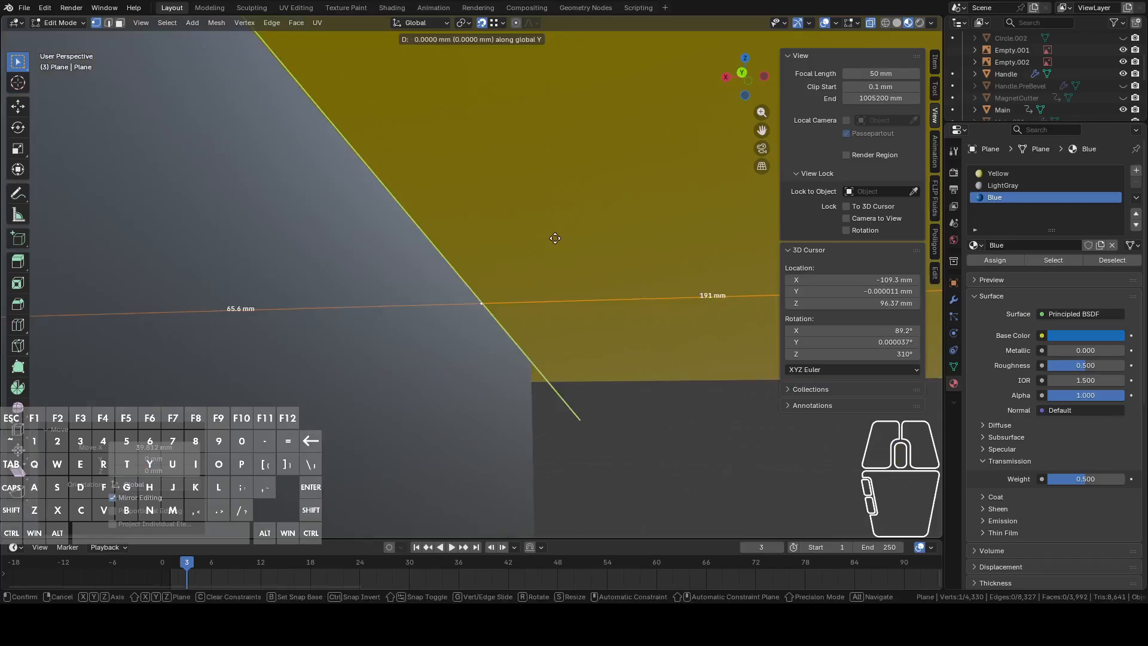
right_click(555, 238)
scroll(554, 238, down, 3)
key(g)
key(y)
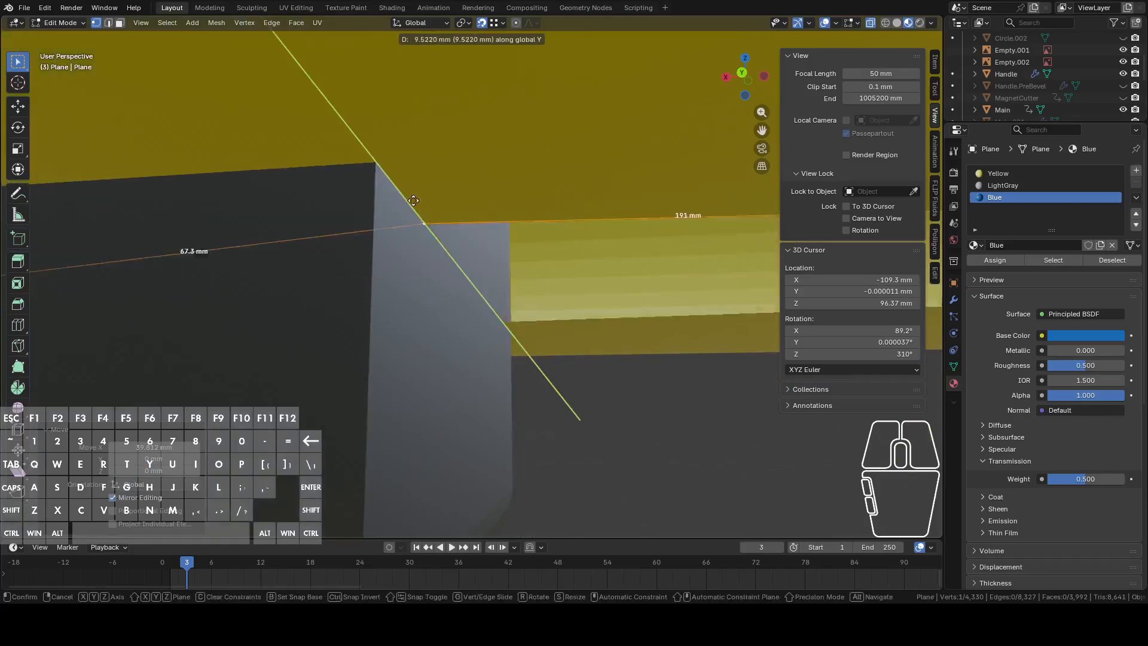
key(x)
right_click(375, 152)
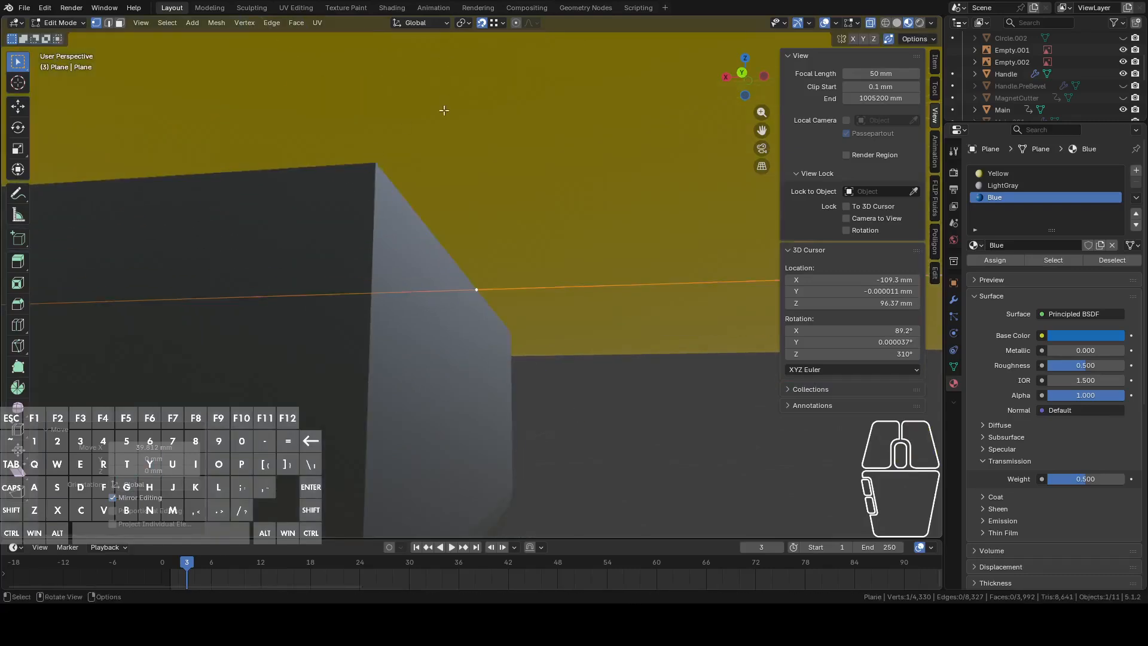
Try again to align the midpoint vertex along global X with the sloped rear edge of the handle block.
scroll(417, 224, down, 3)
key(g)
key(x)
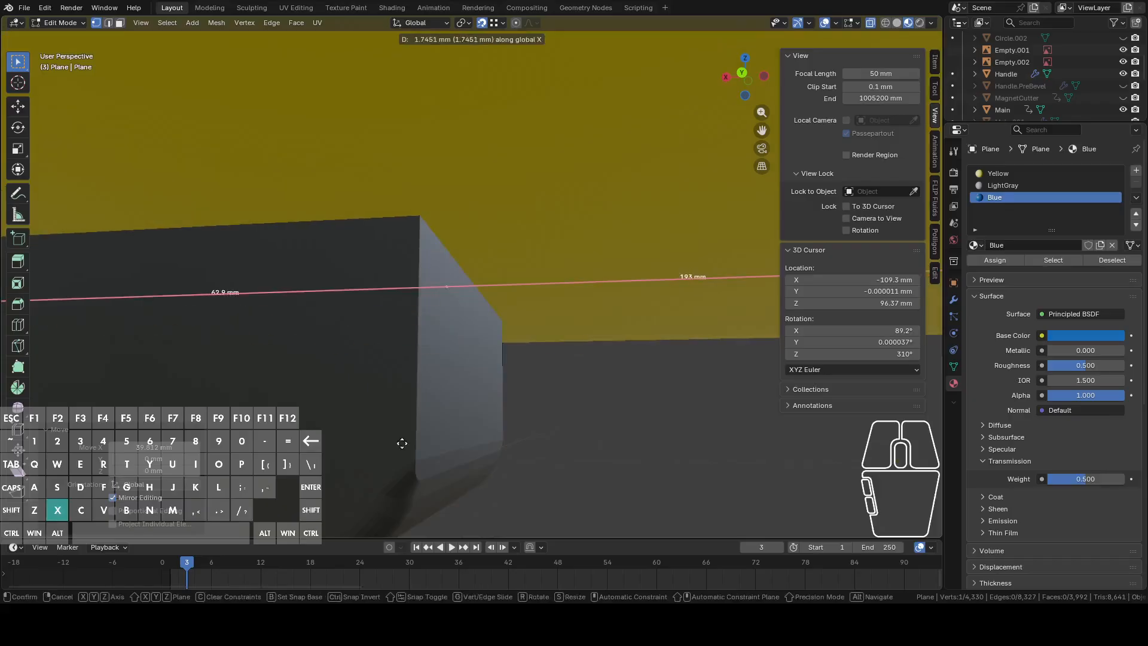
click(415, 458)
shift+middle_drag(548, 282, 537, 287)
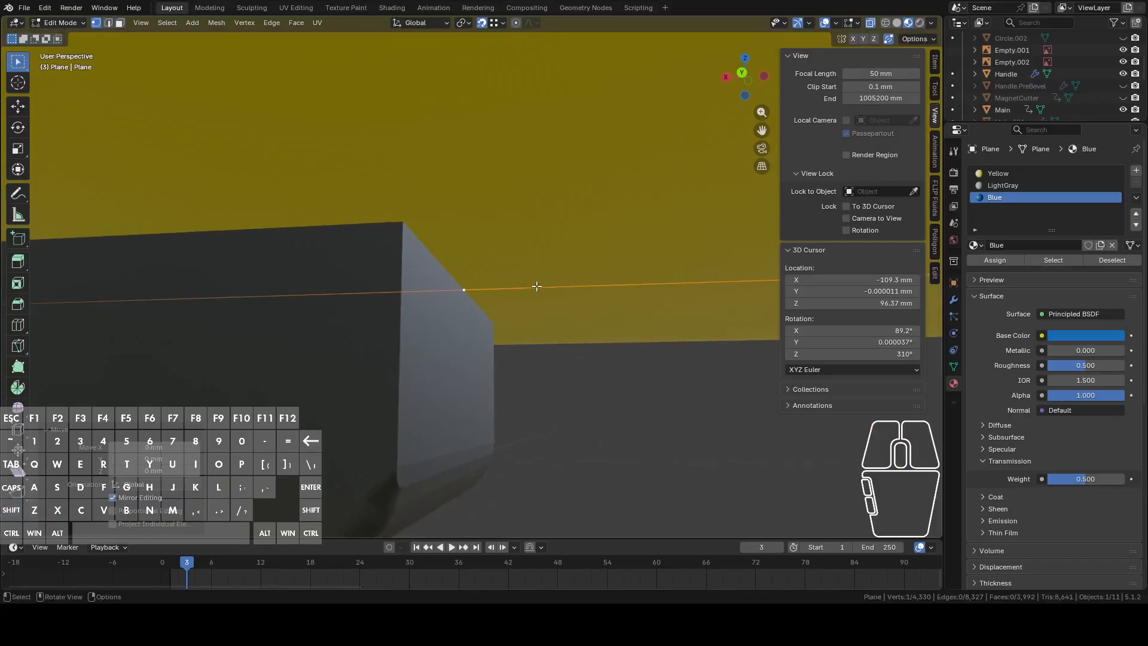
key(g)
key(y)
key(x)
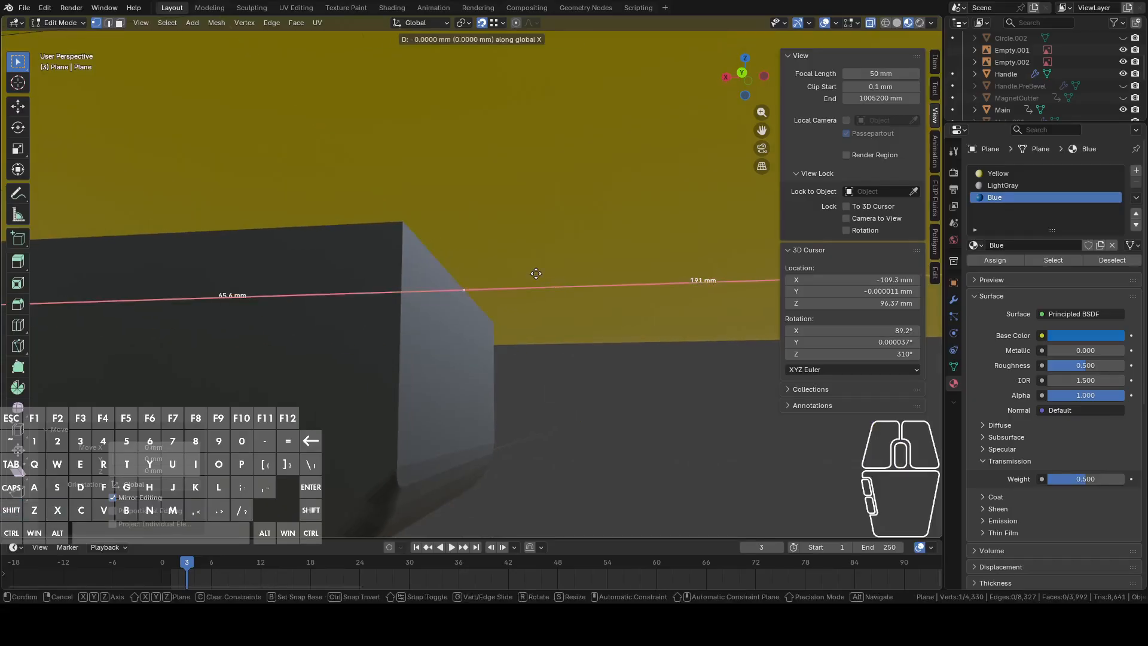
click(560, 269)
Hide the handle object and reopen the yellow housing for mesh editing.
middle_drag(559, 269, 502, 330)
key(Tab)
click(460, 364)
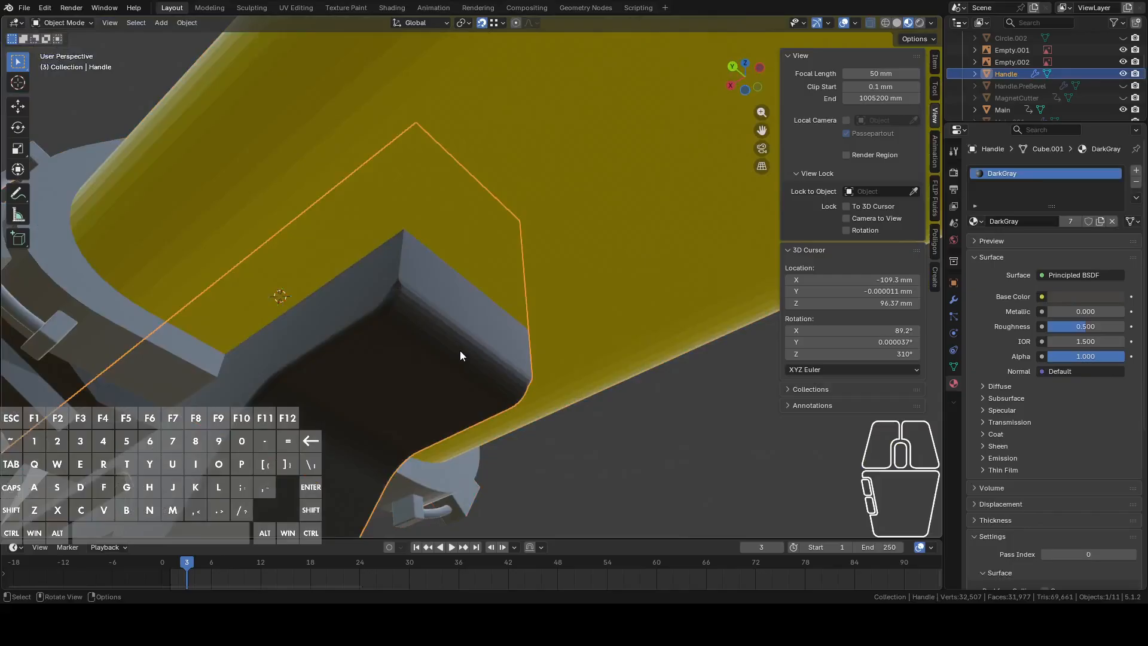
key(h)
click(410, 274)
key(Tab)
Extrude the midpoint vertex along global Y and snap it level with the nearby collar vertex.
middle_drag(410, 273, 396, 217)
key(e)
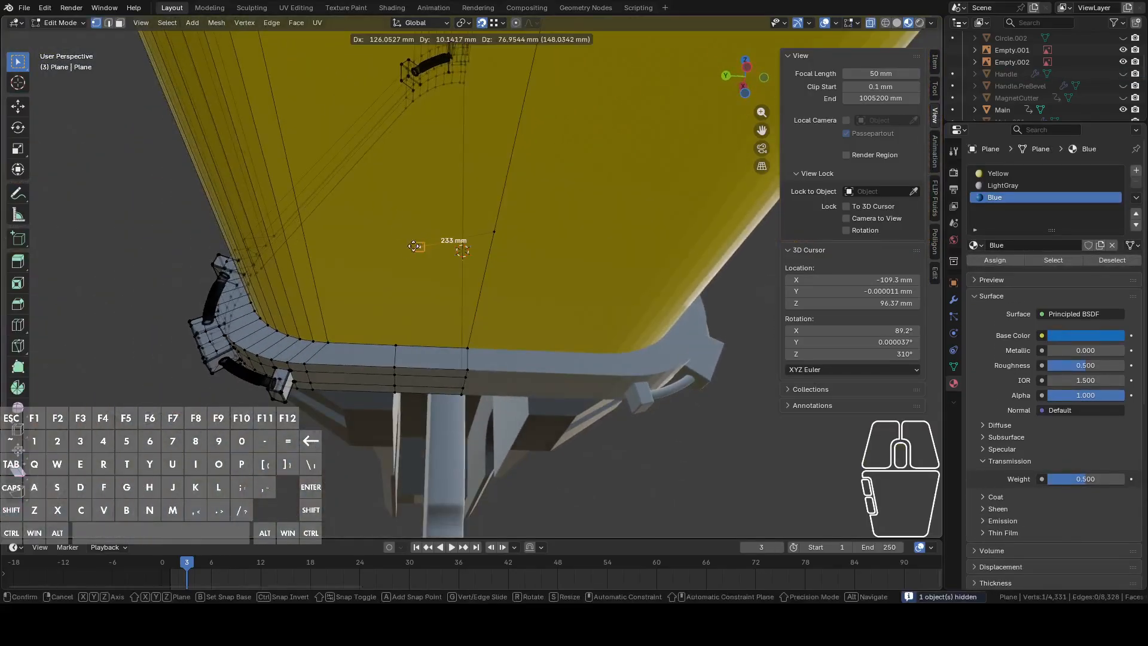
right_click(411, 248)
key(y)
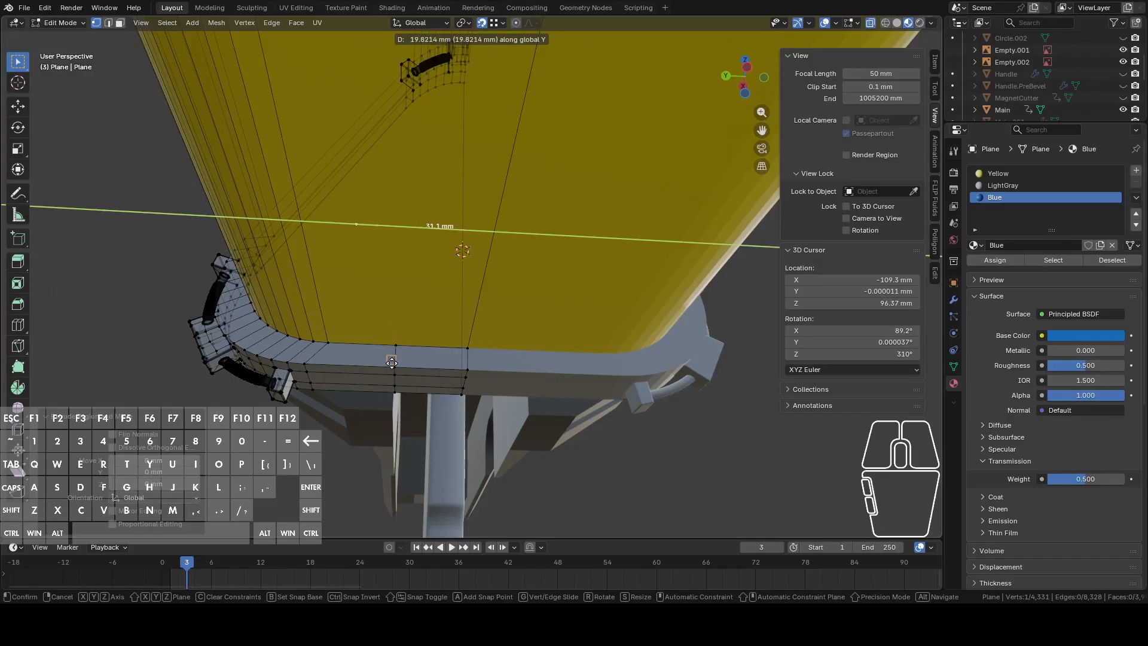
click(393, 367)
Delete the vertices of the housing's front lower centre edge together with the collar's centre vertices beside it.
middle_drag(393, 367, 568, 301)
key(2)
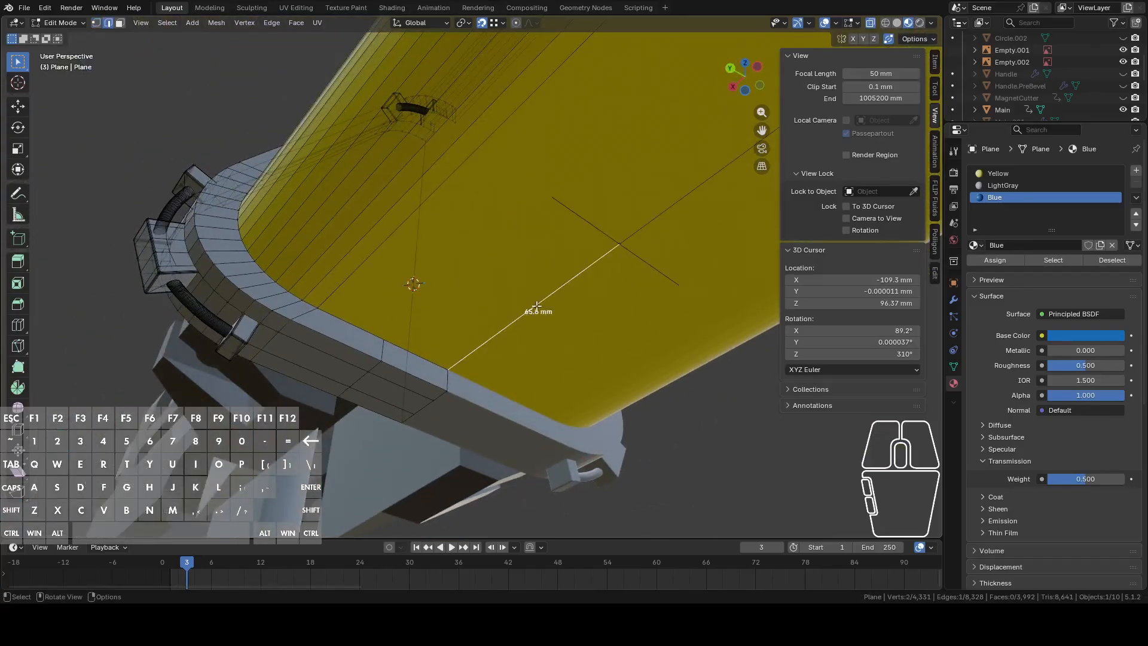
middle_drag(506, 333, 324, 423)
key(c)
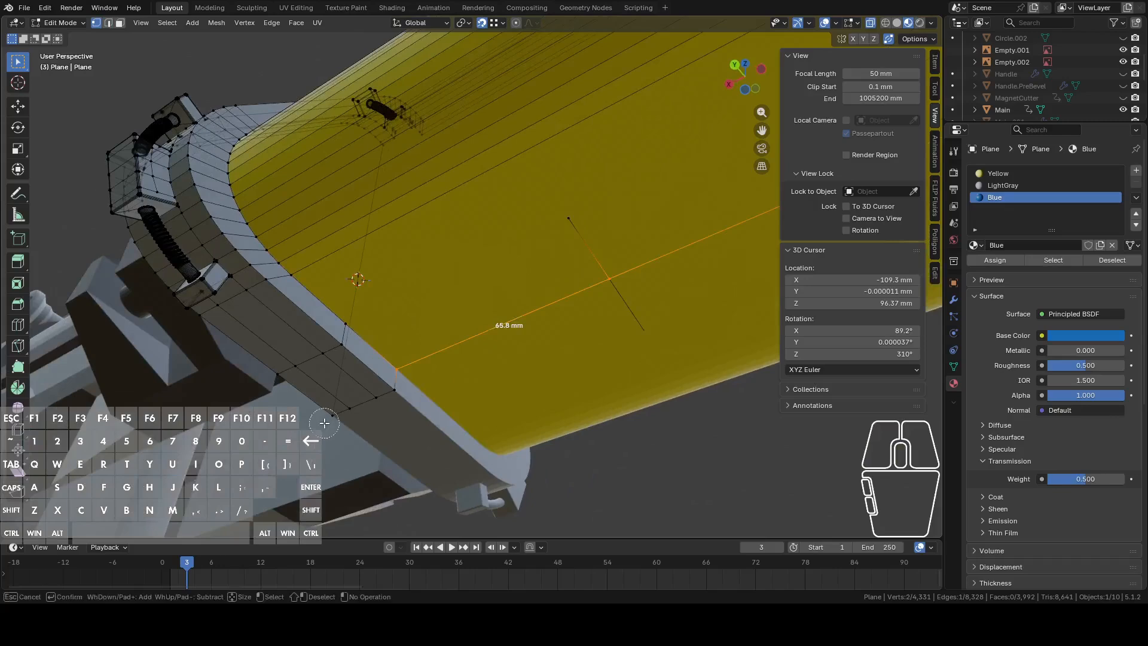
drag(324, 422, 370, 405)
right_click(401, 377)
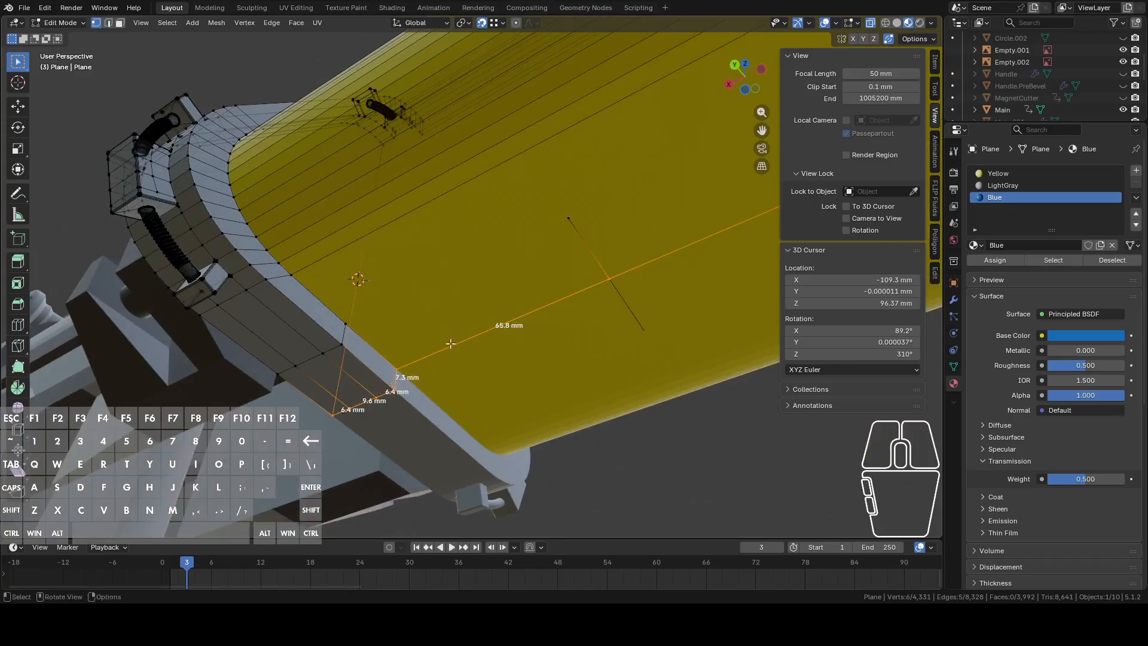
right_click(474, 330)
click(432, 585)
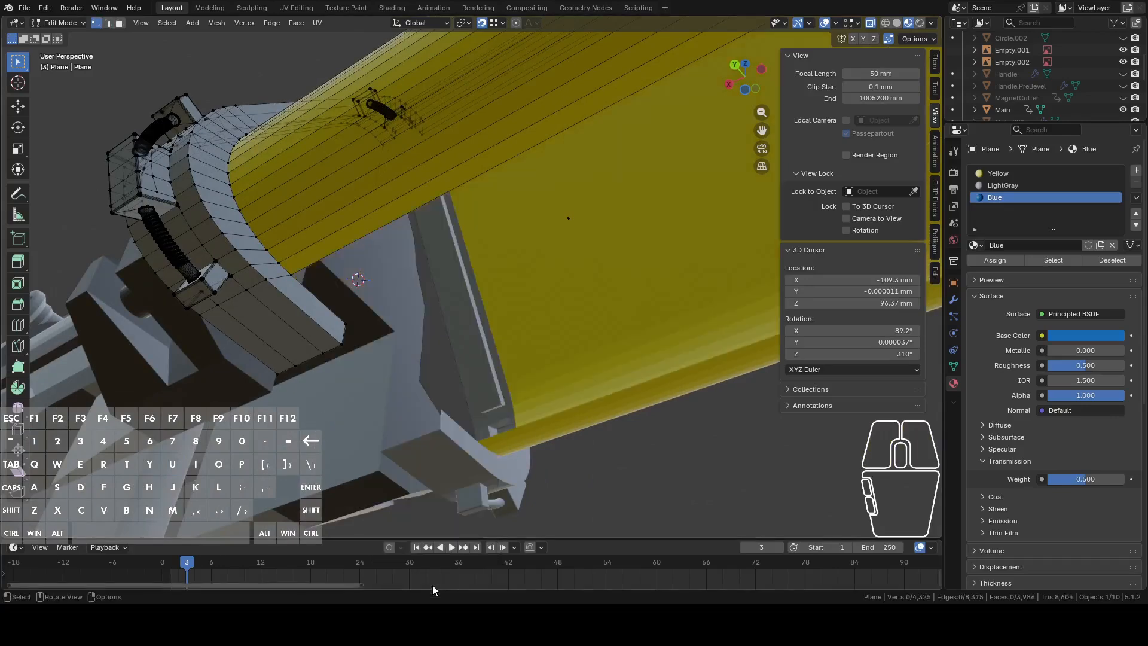
Connect the loose notch vertex to the collar corner with an edge, and extrude another vertex along global Y to the centre line.
middle_drag(449, 393, 467, 373)
middle_drag(594, 289, 546, 236)
scroll(550, 215, down, 2)
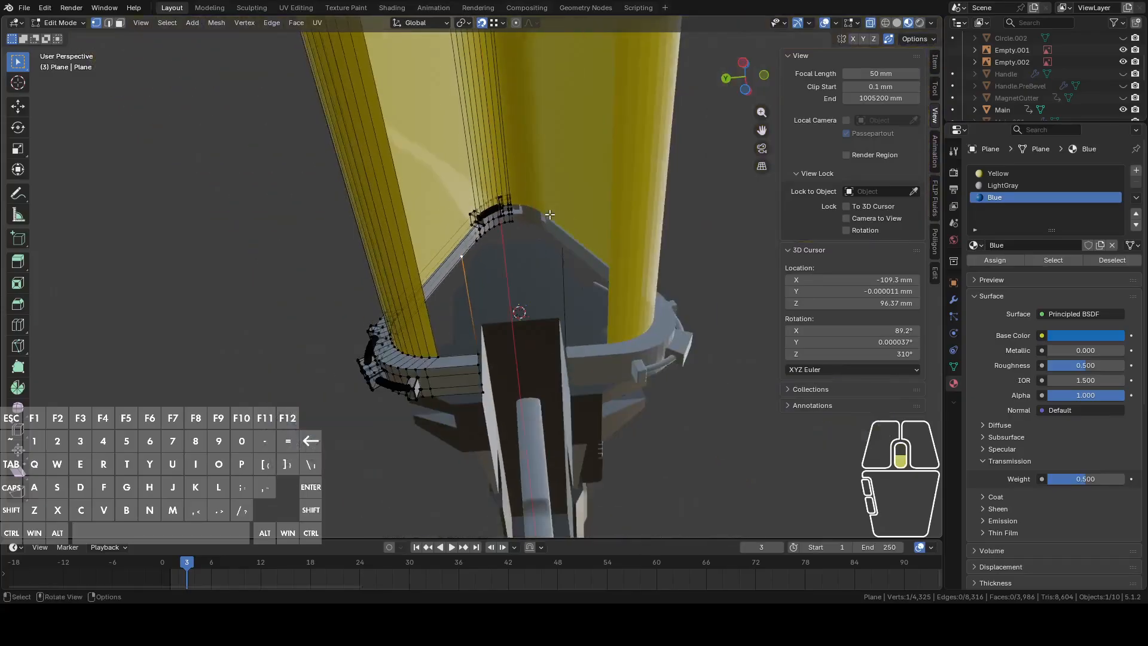
key(e)
right_click(531, 186)
key(g)
key(y)
click(514, 189)
Fill the housing's open underside around the notch with a face bounded by the selected edges.
middle_drag(514, 189, 530, 357)
alt+click(459, 292)
alt+shift+click(412, 298)
key(f)
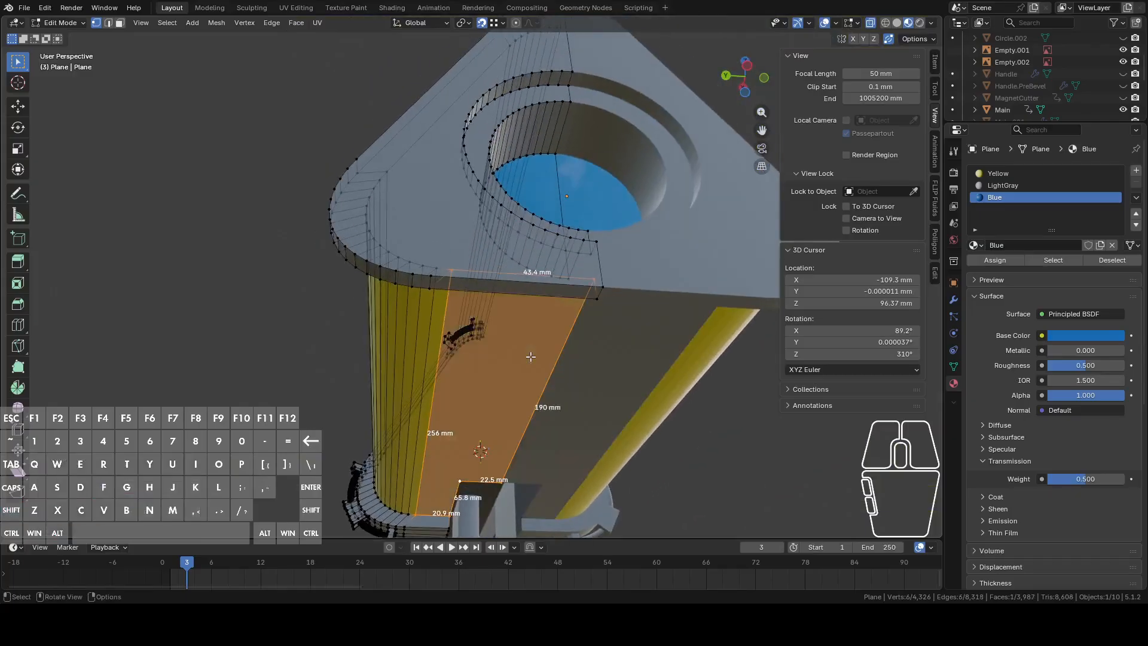
Assign the Yellow material to the new underside face and clear the selection.
middle_drag(536, 396, 658, 341)
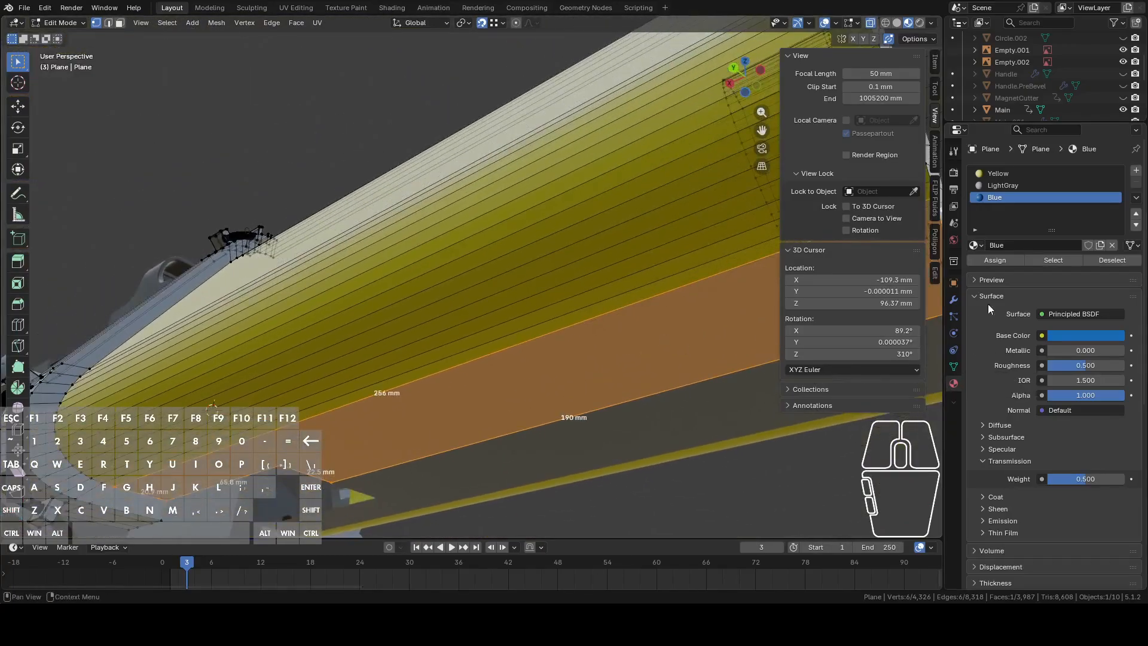
click(994, 175)
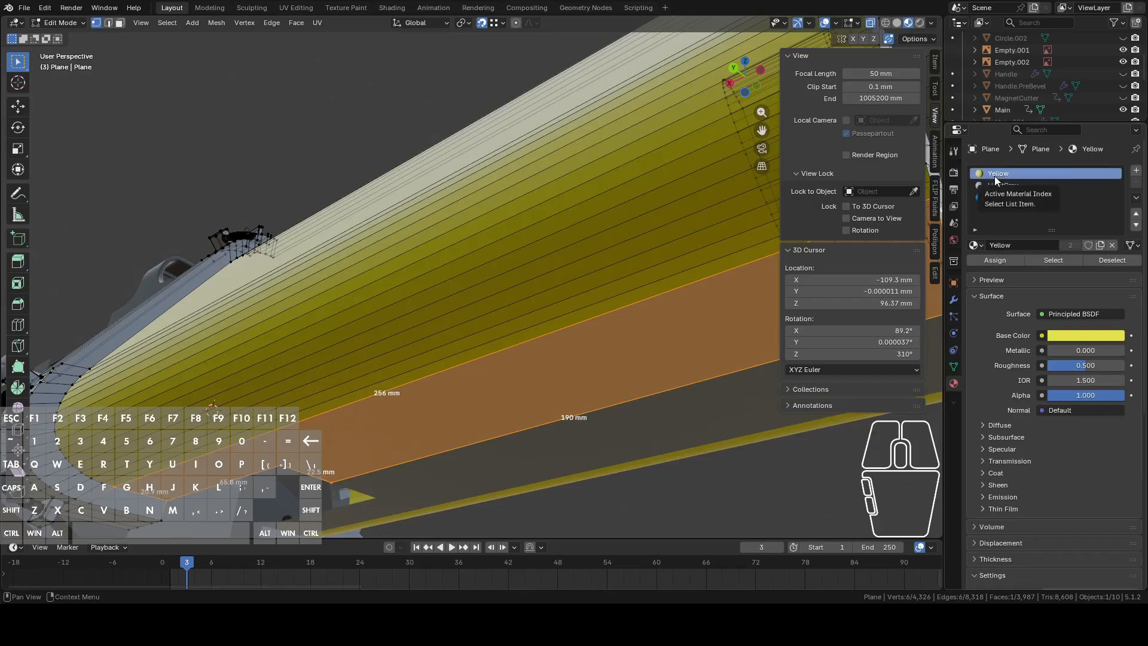
click(995, 261)
middle_drag(574, 374, 498, 226)
key(alt+a)
Extrude the housing's open notch border and the collar's inner end edges about 44 mm along global Z.
scroll(587, 290, up, 4)
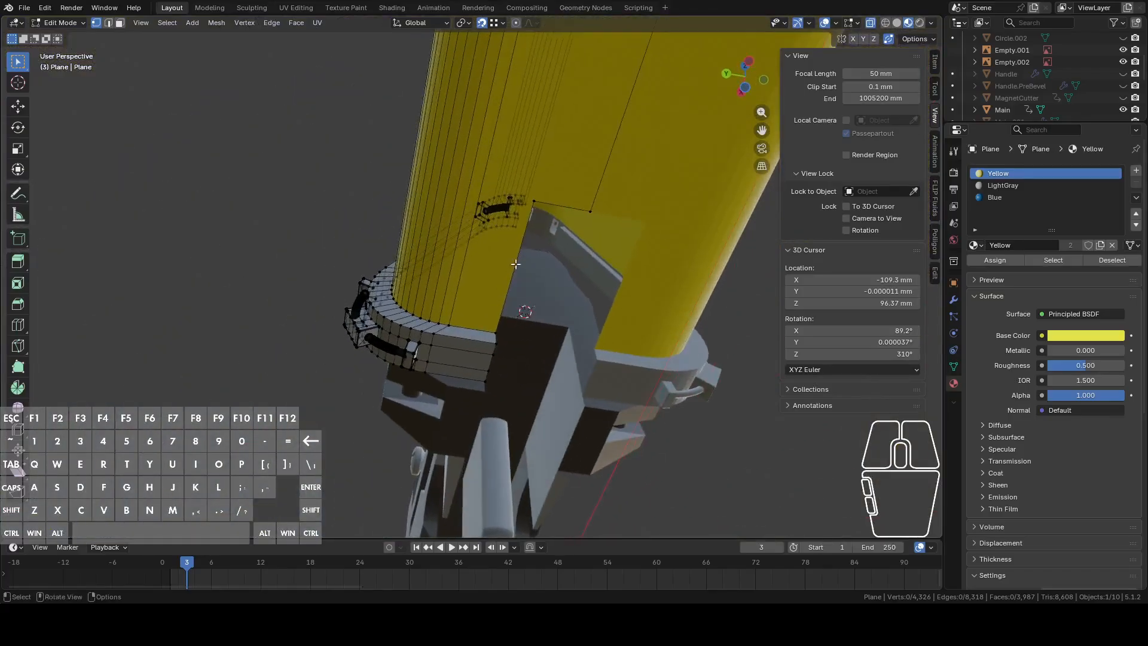
scroll(520, 250, up, 2)
middle_drag(528, 315, 465, 328)
shift+middle_drag(612, 336, 454, 367)
middle_drag(483, 314, 513, 287)
alt+click(405, 288)
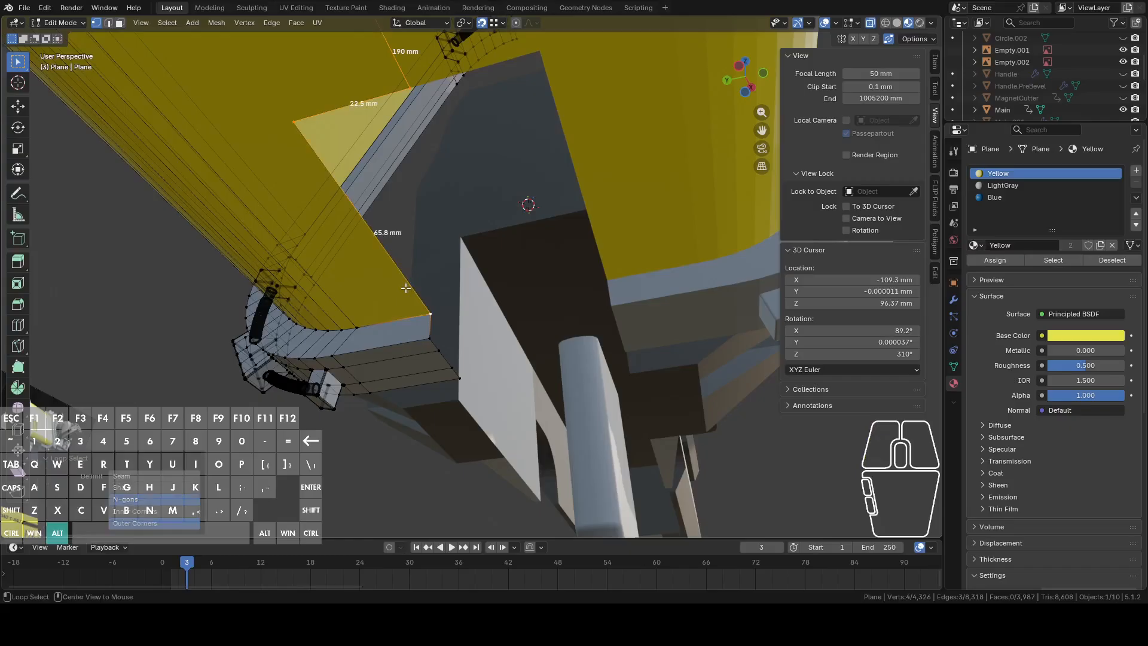
scroll(412, 288, down, 2)
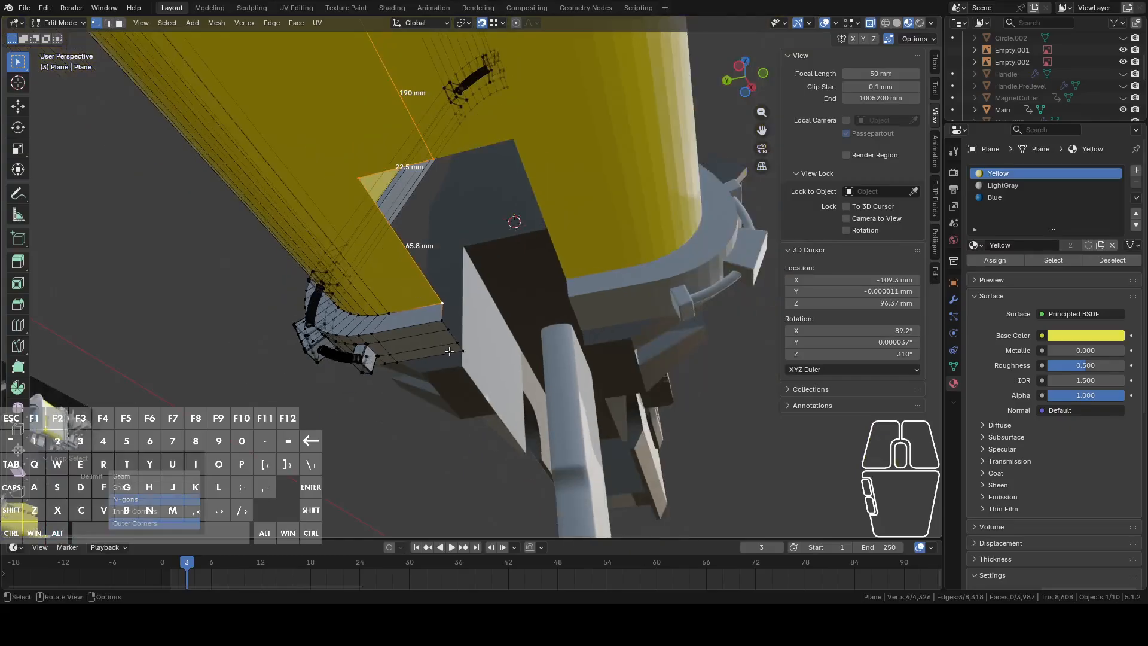
alt+shift+click(448, 352)
mouse_move(449, 353)
shift+middle_down()
mouse_move(465, 379)
mouse_move(441, 371)
shift+middle_up()
key(c)
right_click(482, 437)
mouse_move(482, 438)
middle_down()
mouse_move(512, 411)
mouse_move(536, 418)
middle_up()
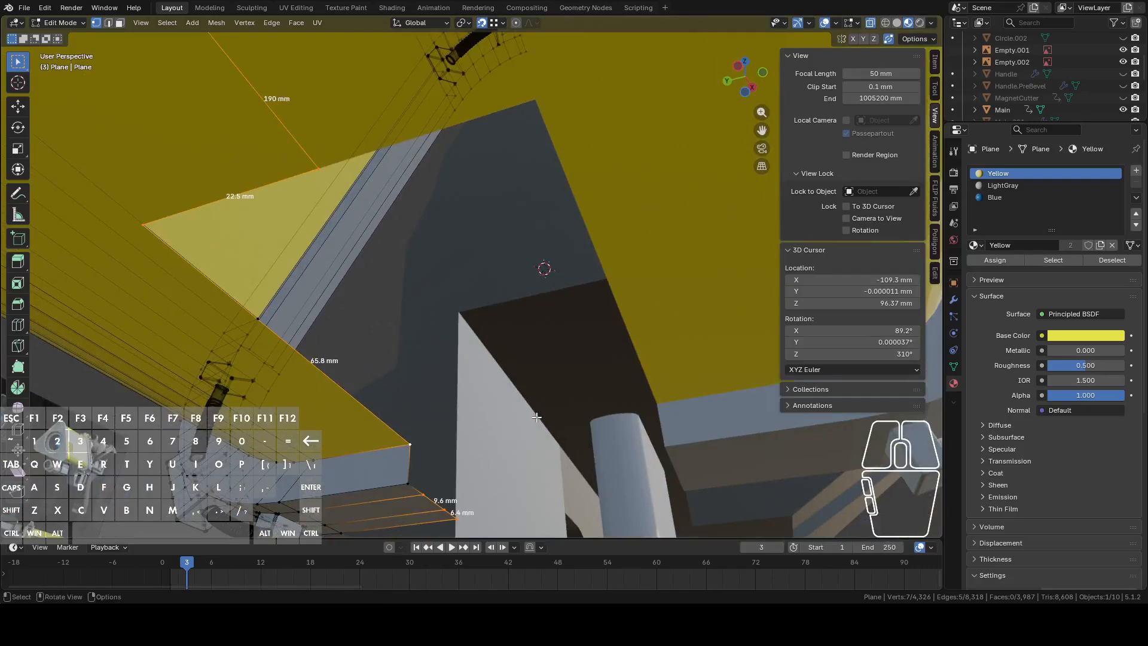
key(e)
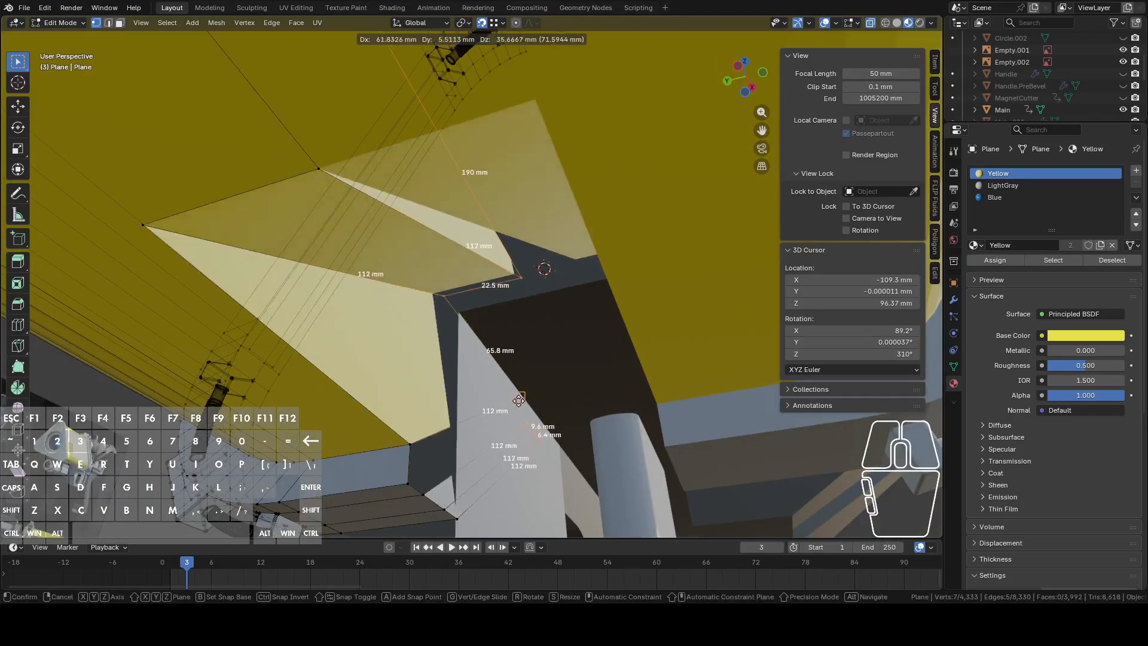
right_click(520, 398)
key(g)
key(z)
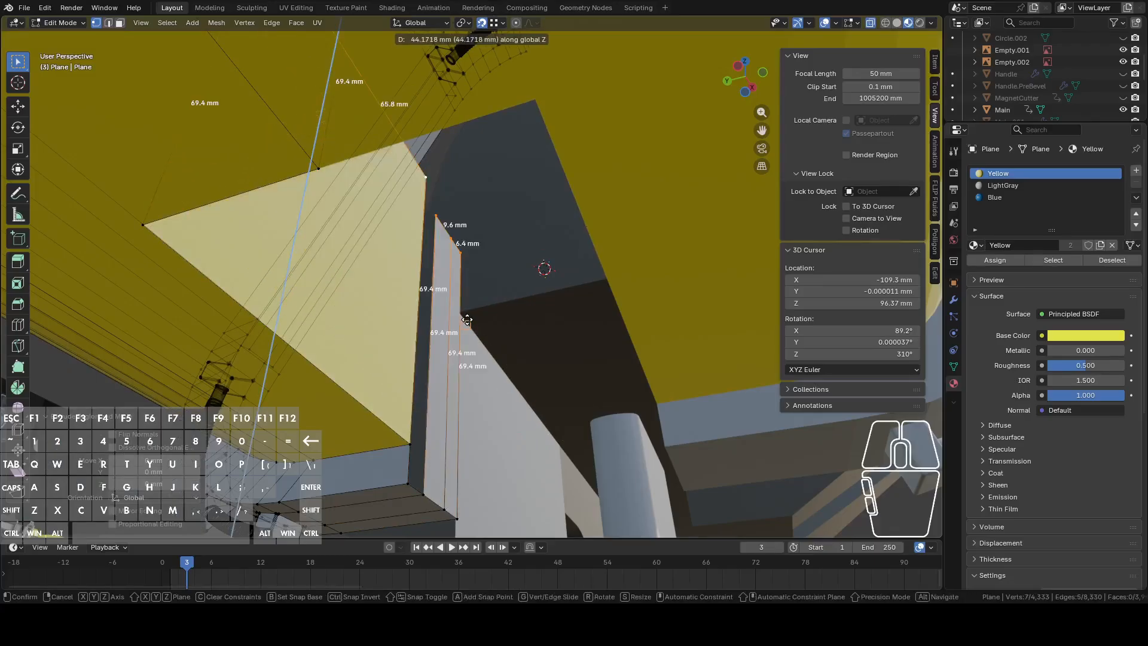
click(467, 320)
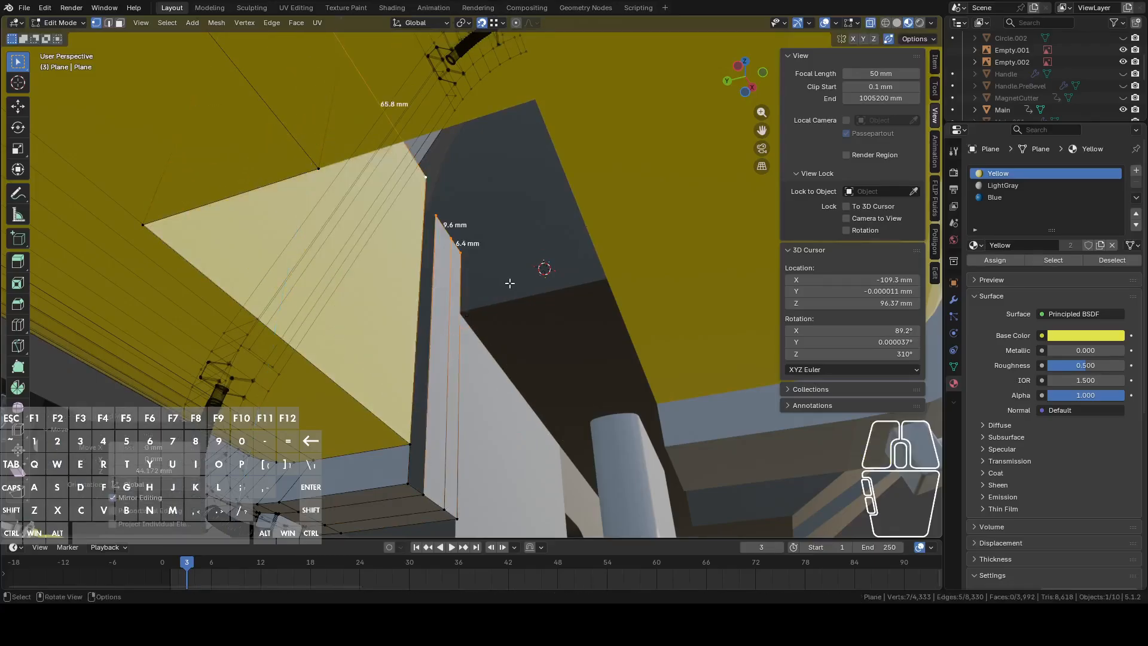
Flatten the extruded edges with a global Z scale of 0 and lower them about 14.7 mm to the frame's recess corner.
key(s)
key(z)
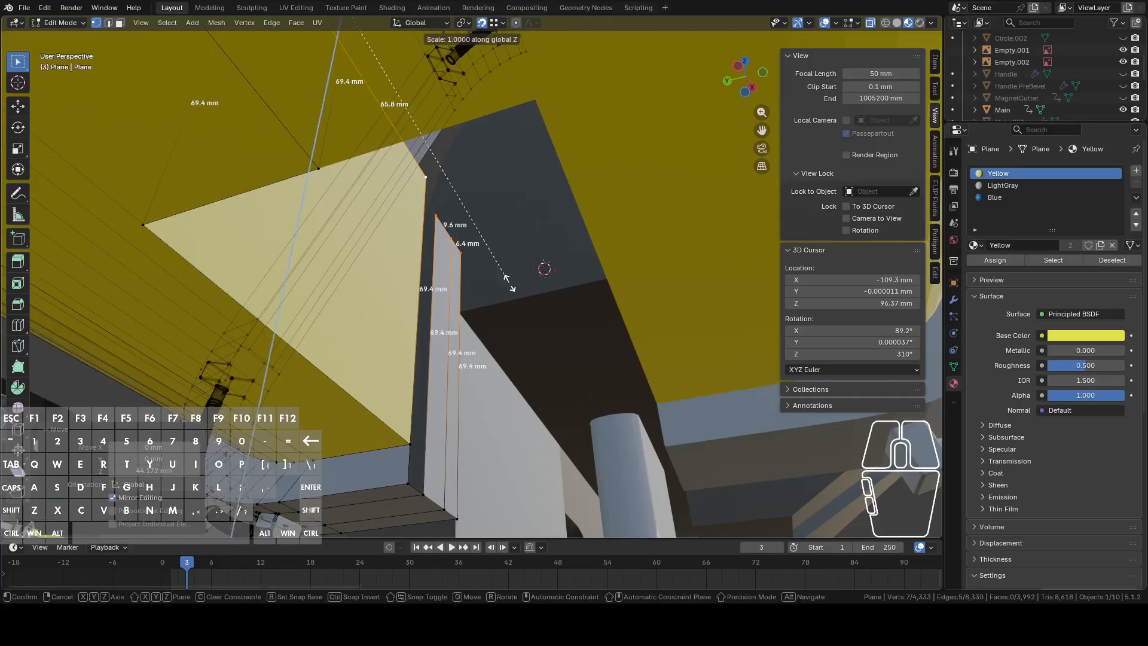
key(0)
key(Return)
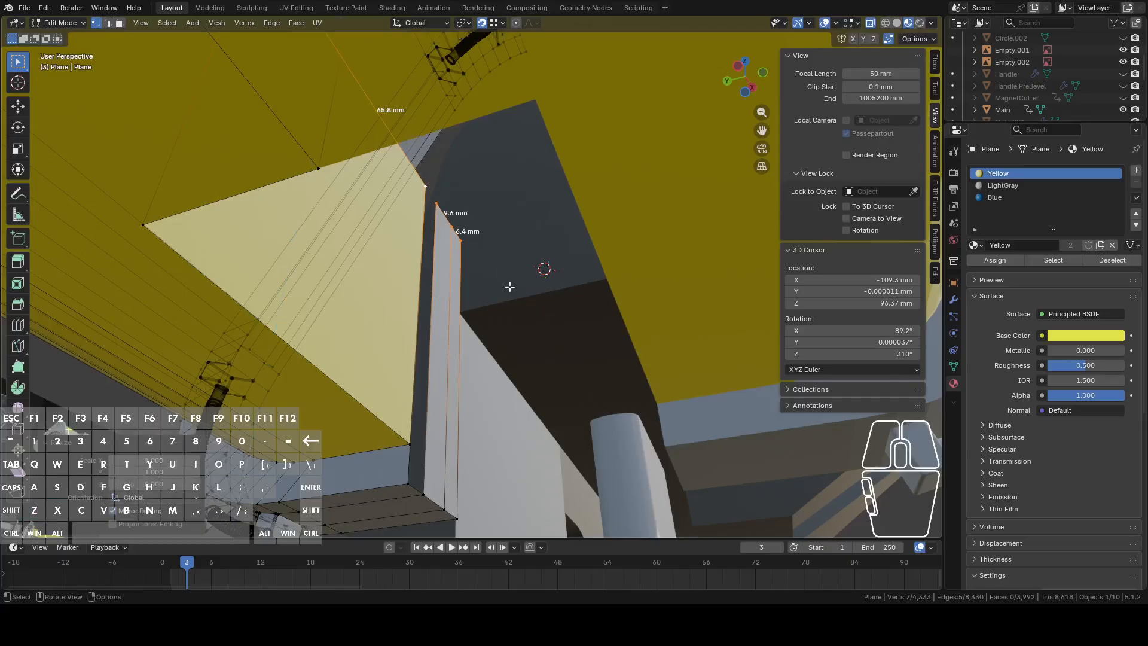
key(g)
key(z)
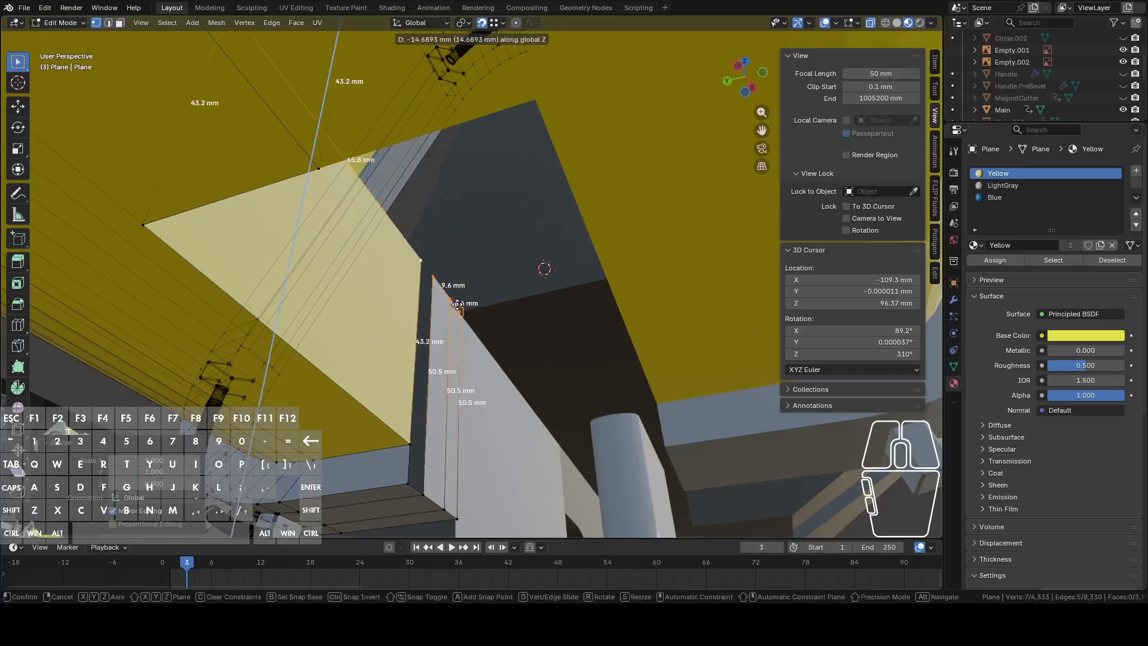
click(458, 306)
Turn off snapping and try to lower the extruded edges about 0.3 mm along global Z.
middle_drag(458, 306, 574, 162)
scroll(574, 162, up, 2)
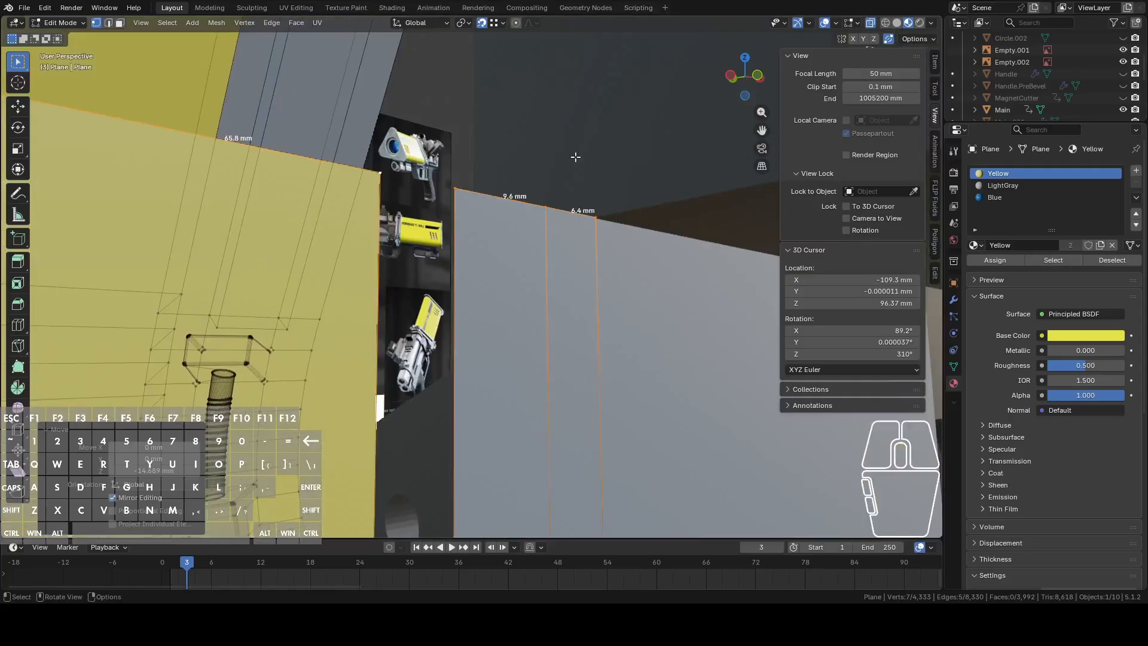
key(g)
key(z)
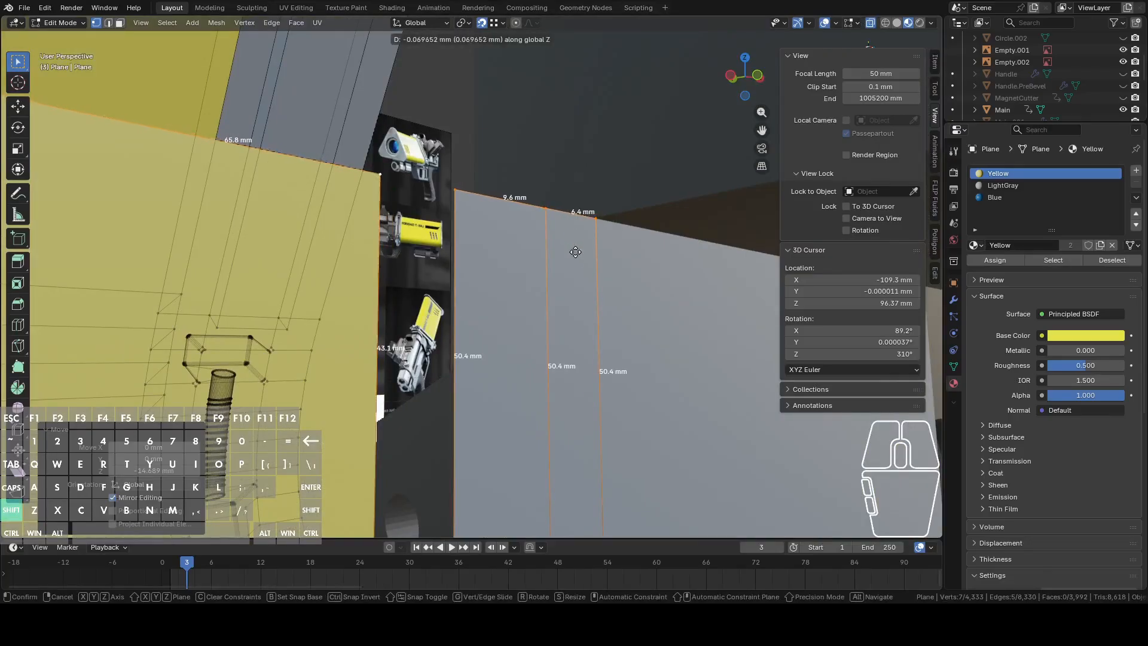
right_click(575, 274)
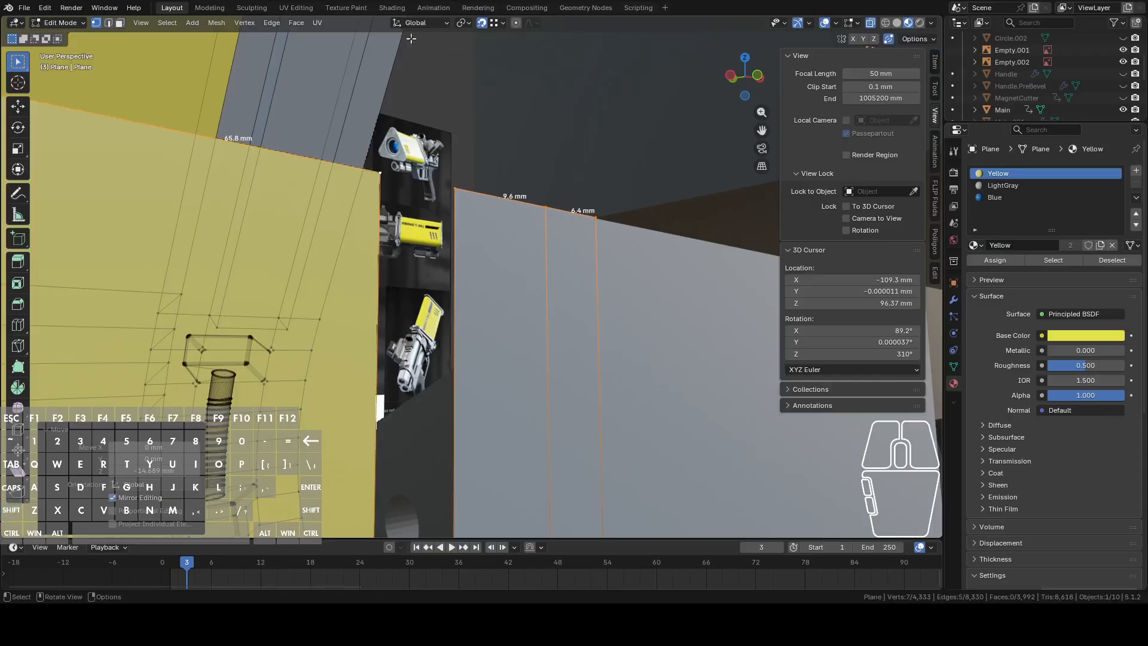
click(482, 24)
key(g)
key(z)
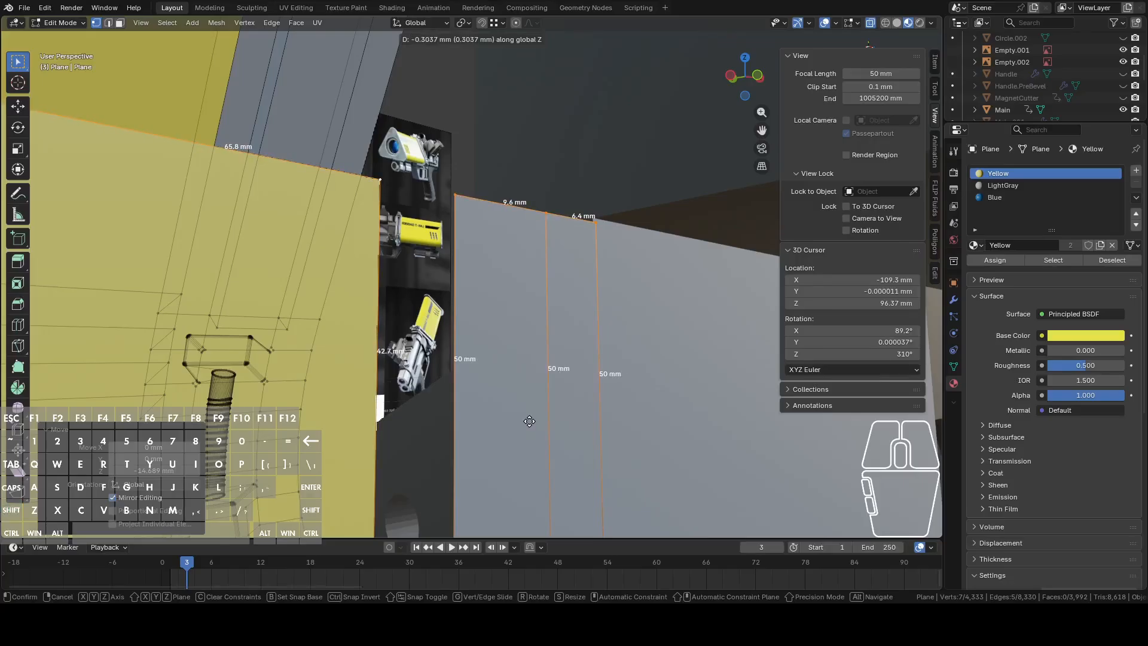
click(529, 421)
Examine how the extruded notch and collar walls line up with the frame recess from below and from the side.
shift+middle_drag(531, 235, 569, 165)
scroll(515, 302, down, 2)
shift+middle_drag(532, 206, 536, 117)
scroll(551, 154, down, 1)
scroll(537, 144, down, 2)
scroll(537, 144, down, 4)
scroll(537, 117, up, 3)
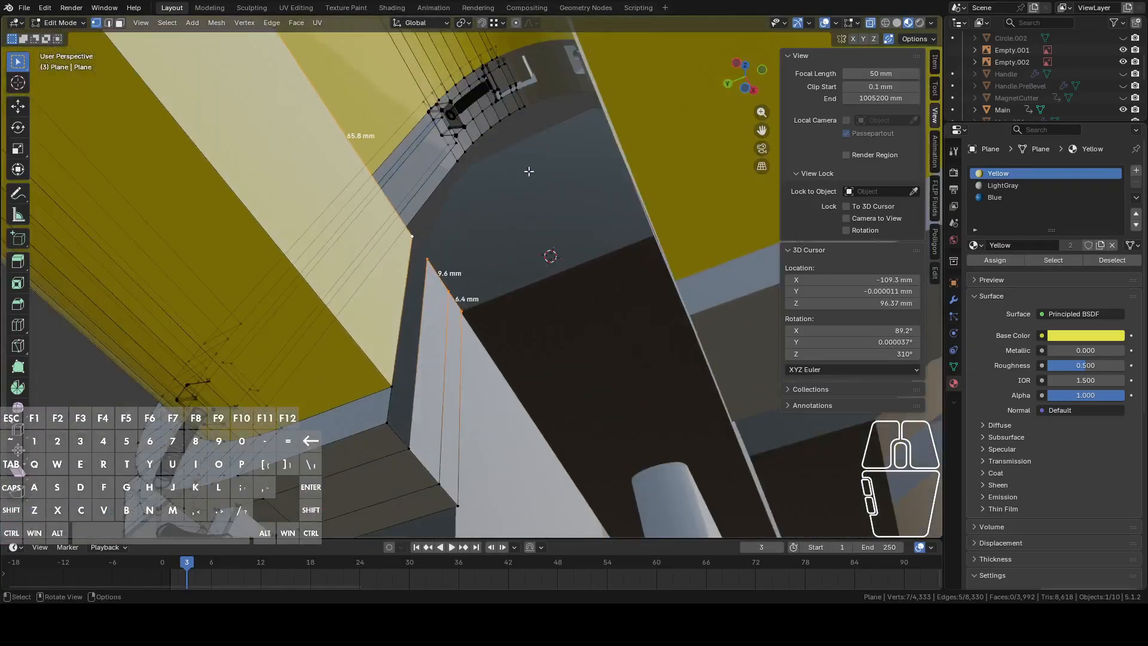
scroll(531, 163, up, 4)
shift+middle_drag(528, 210, 543, 293)
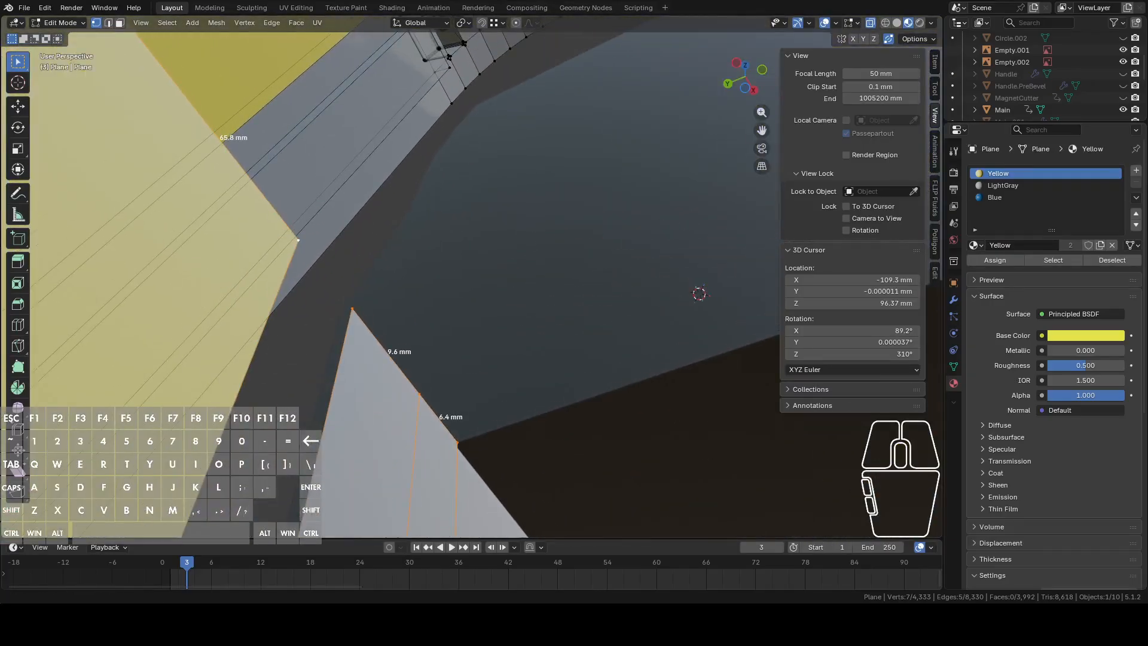
middle_drag(484, 140, 521, 326)
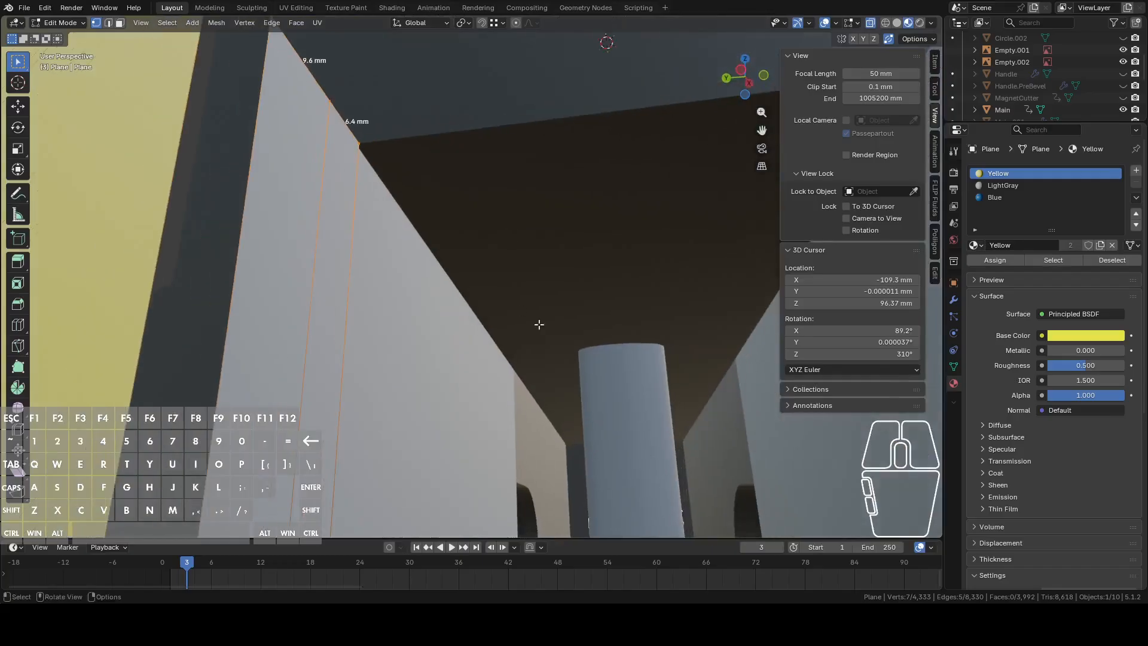
shift+middle_drag(387, 135, 526, 300)
key(g)
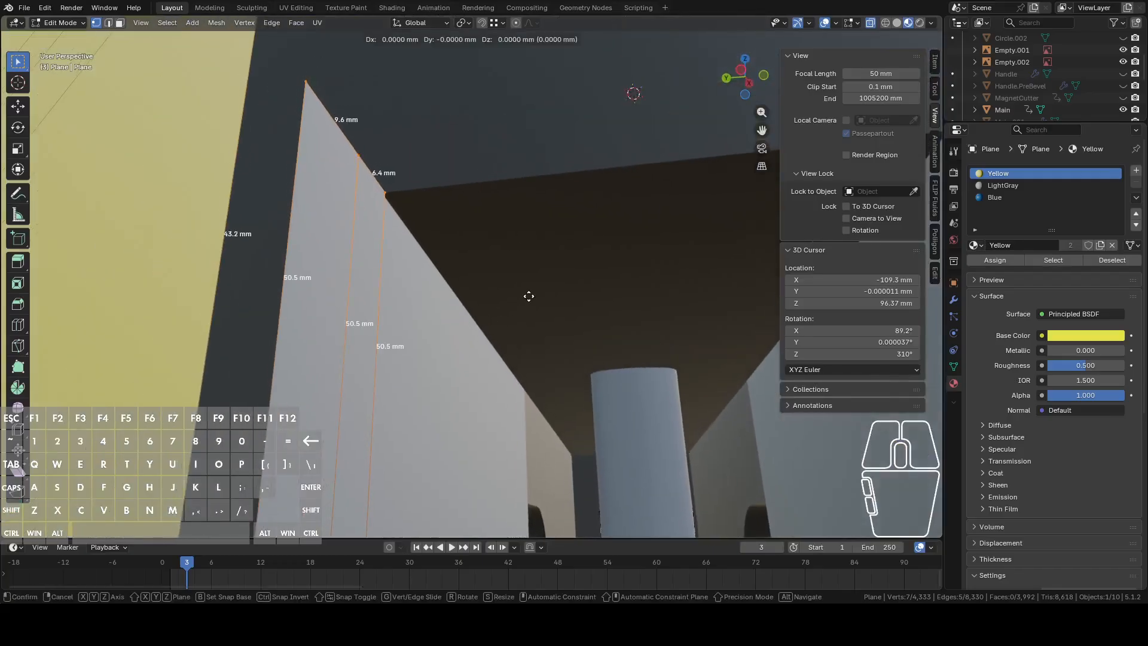
right_click(528, 296)
scroll(520, 288, down, 5)
middle_drag(589, 352, 423, 223)
scroll(570, 316, down, 2)
scroll(482, 263, up, 7)
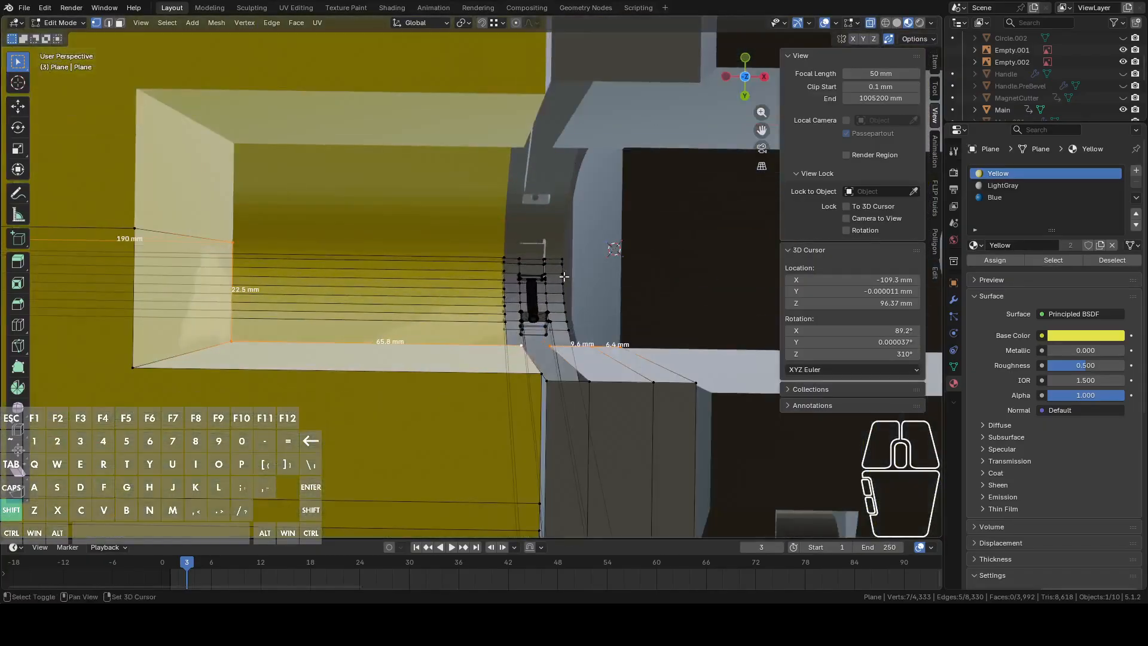
shift+middle_drag(561, 272, 448, 214)
middle_drag(480, 257, 413, 289)
mouse_move(441, 342)
middle_down()
mouse_move(469, 372)
mouse_move(545, 361)
mouse_move(457, 345)
middle_up()
scroll(457, 345, up, 4)
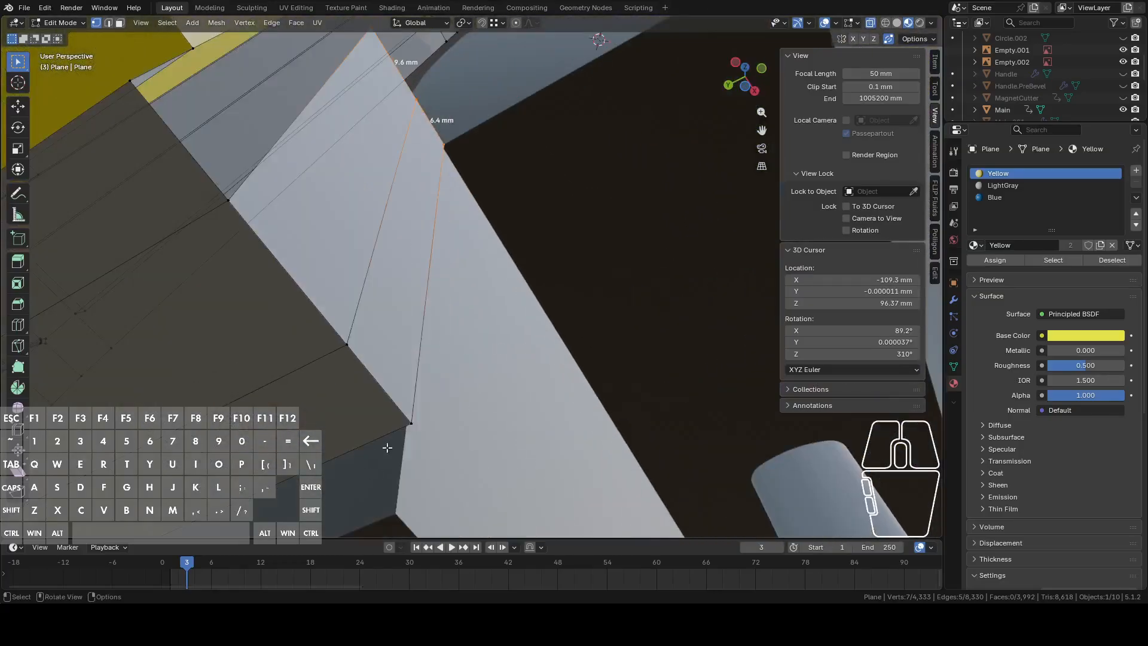
With snapping on, move the collar's inner side faces, the adjoining housing wall and its corner vertex along global Y to the frame's recess corner.
scroll(398, 436, down, 4)
middle_drag(427, 386, 391, 383)
key(3)
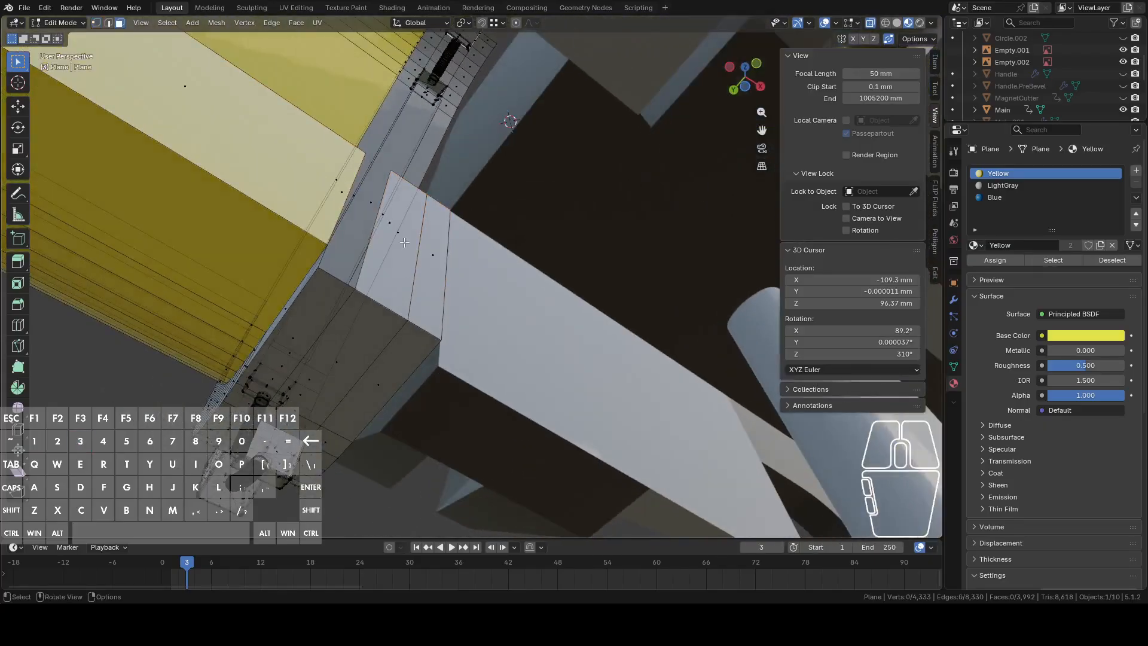
click(405, 273)
shift+click(428, 269)
shift+middle_drag(423, 256, 471, 305)
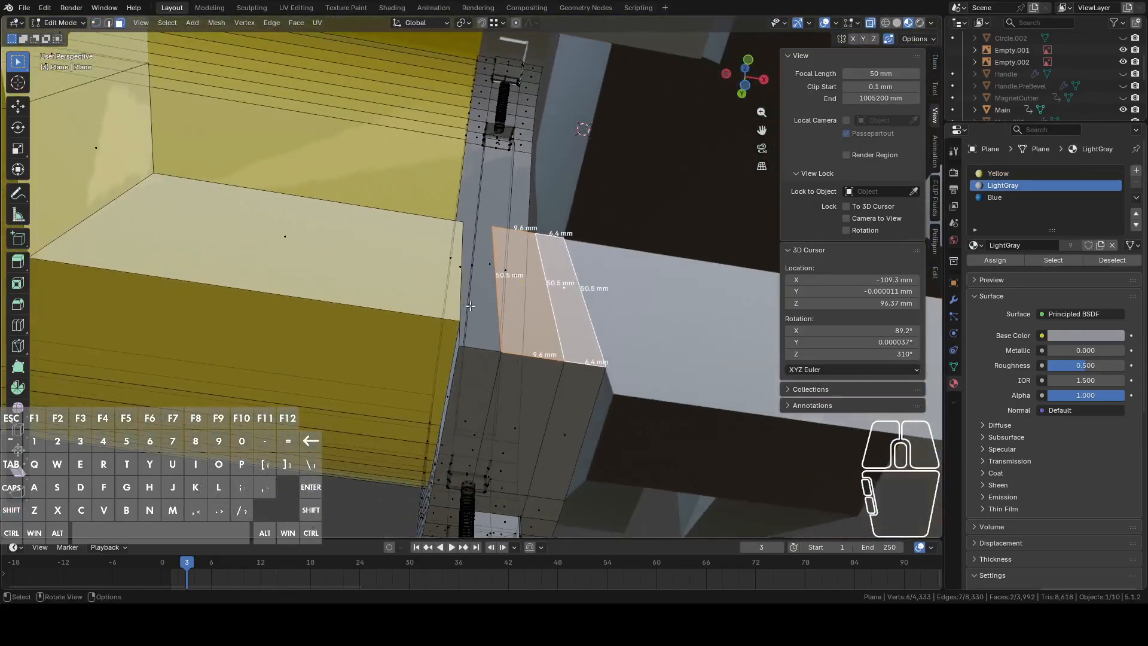
shift+click(316, 244)
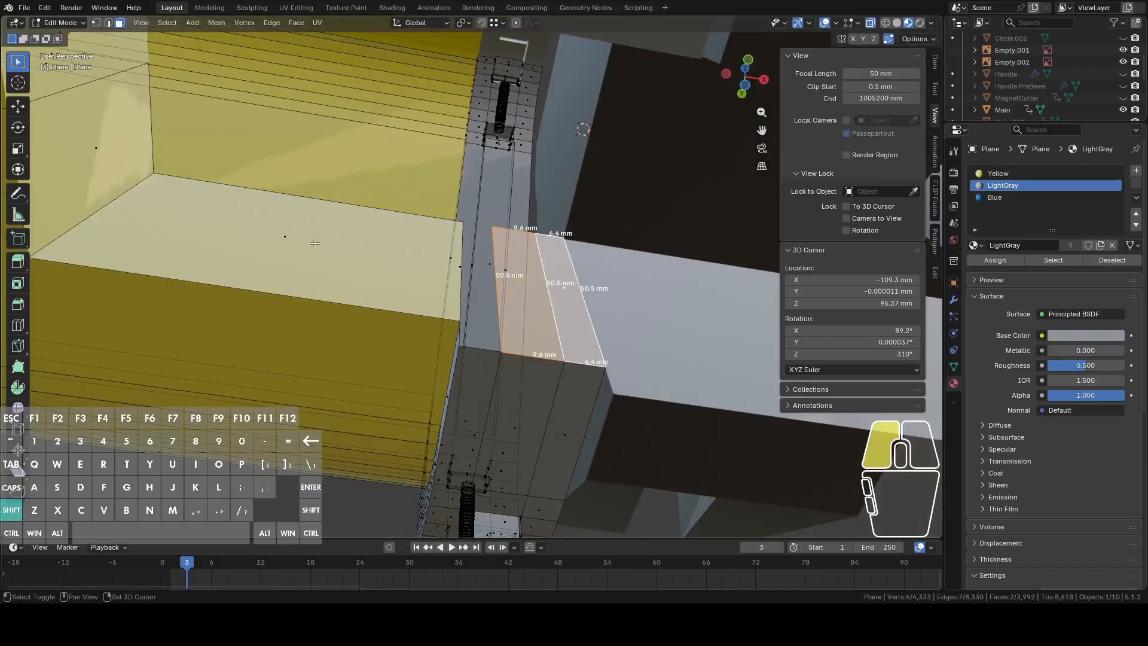
middle_drag(290, 247, 489, 348)
key(1)
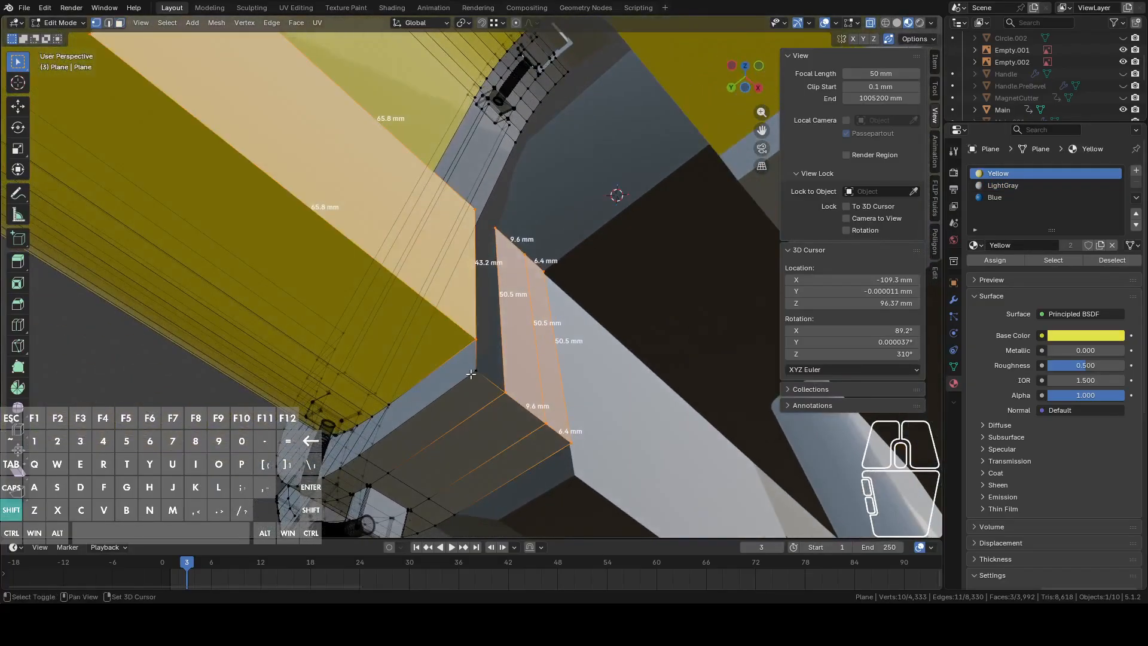
shift+middle_drag(601, 449, 568, 390)
key(g)
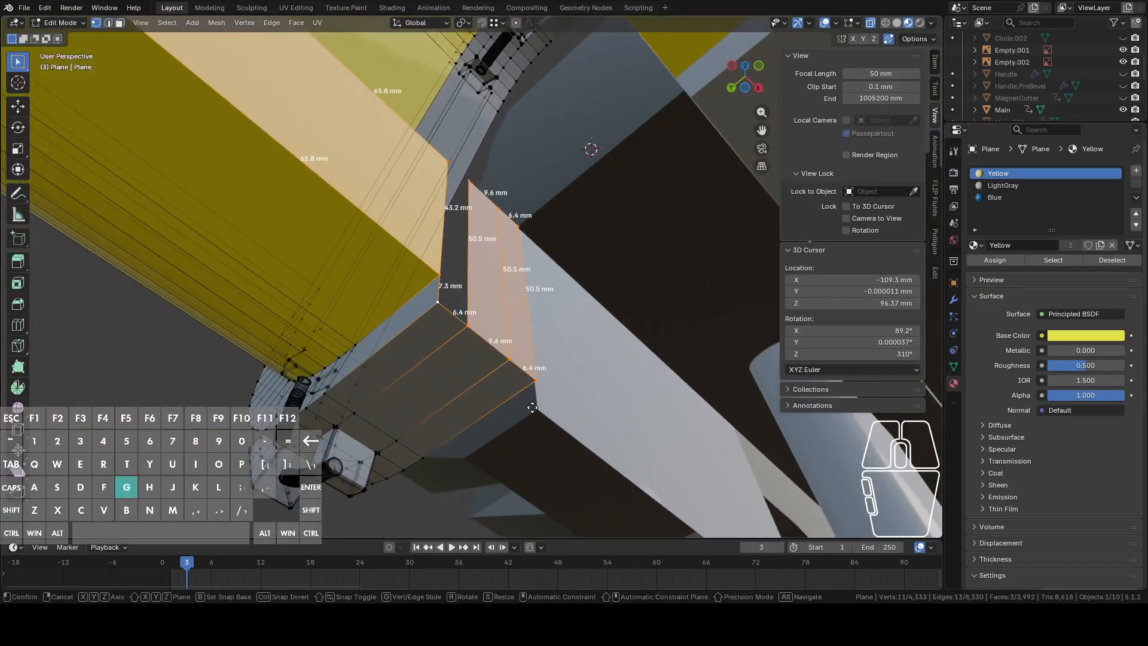
right_click(442, 124)
click(482, 23)
key(g)
key(y)
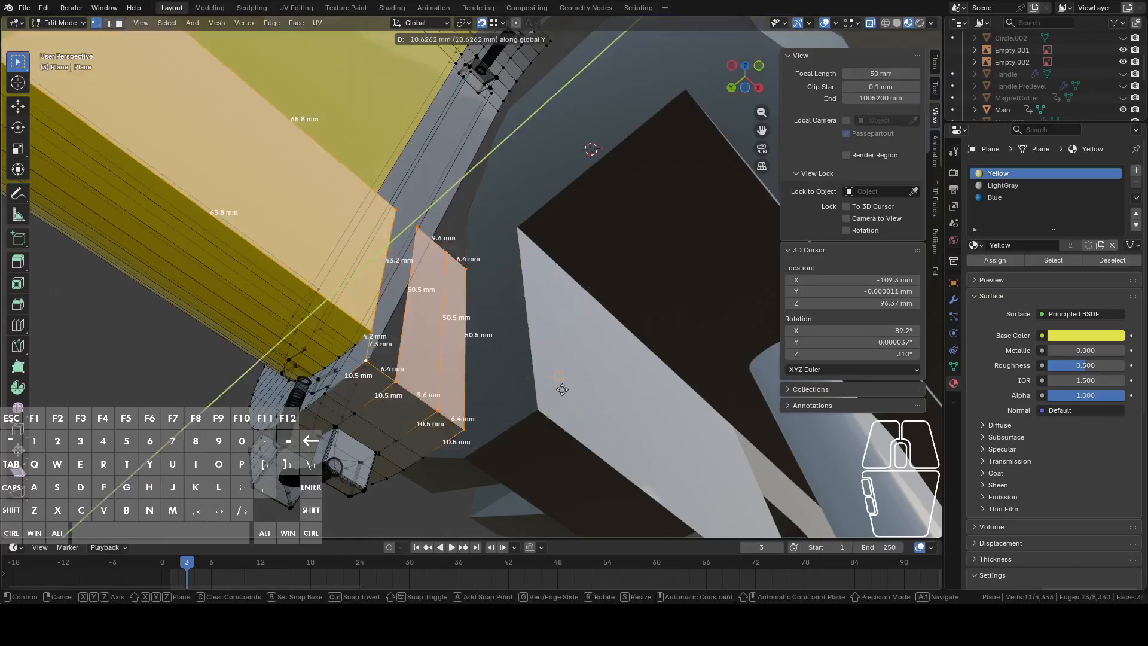
click(534, 405)
Fill the gap between the housing's notch wall and the collar with a face from its three bordering edges.
scroll(605, 328, down, 2)
middle_drag(605, 328, 428, 236)
click(421, 294)
click(453, 287)
shift+click(423, 299)
click(445, 349)
shift+click(425, 322)
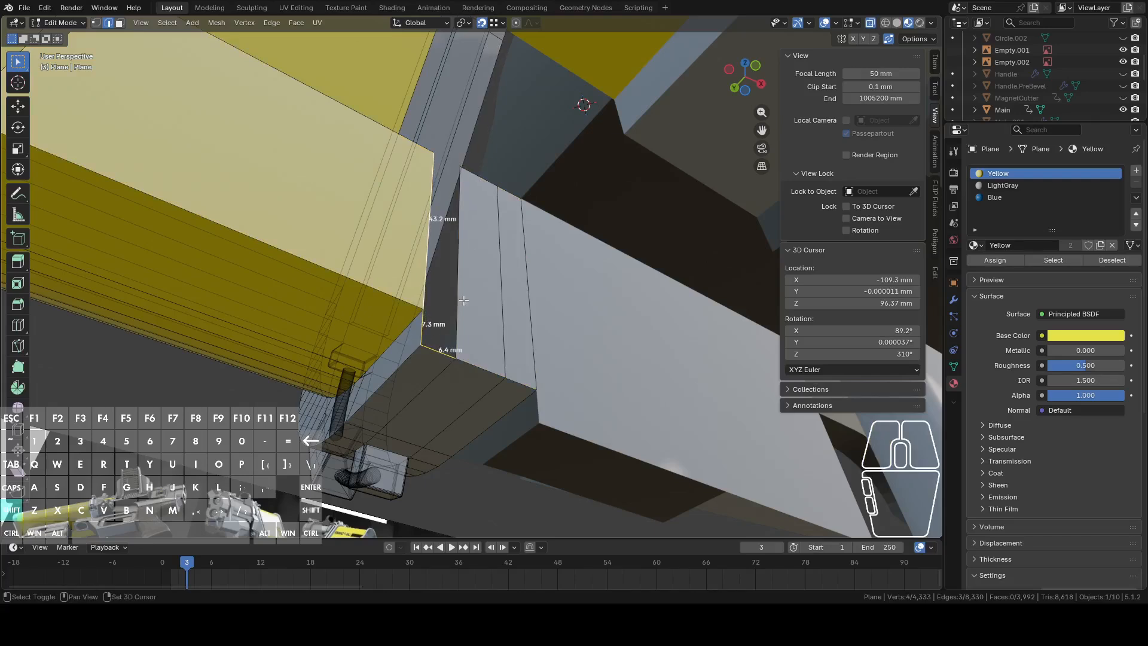
key(f)
Try to fill the notch's remaining open edge loop with a face.
middle_drag(464, 300, 395, 208)
alt+click(376, 274)
shift+click(381, 387)
key(c)
right_click(361, 397)
middle_drag(361, 397, 558, 299)
key(f)
key(ctrl+z)
Extrude the corner vertex at the notch's collar end about 22.8 mm along global Y.
scroll(429, 323, up, 5)
click(598, 280)
key(e)
right_click(448, 321)
key(g)
key(y)
click(379, 371)
Fill the notch's open inner side with a face bounded by its 22.8 mm end edges and 65.8 mm long edge.
middle_drag(379, 370, 505, 275)
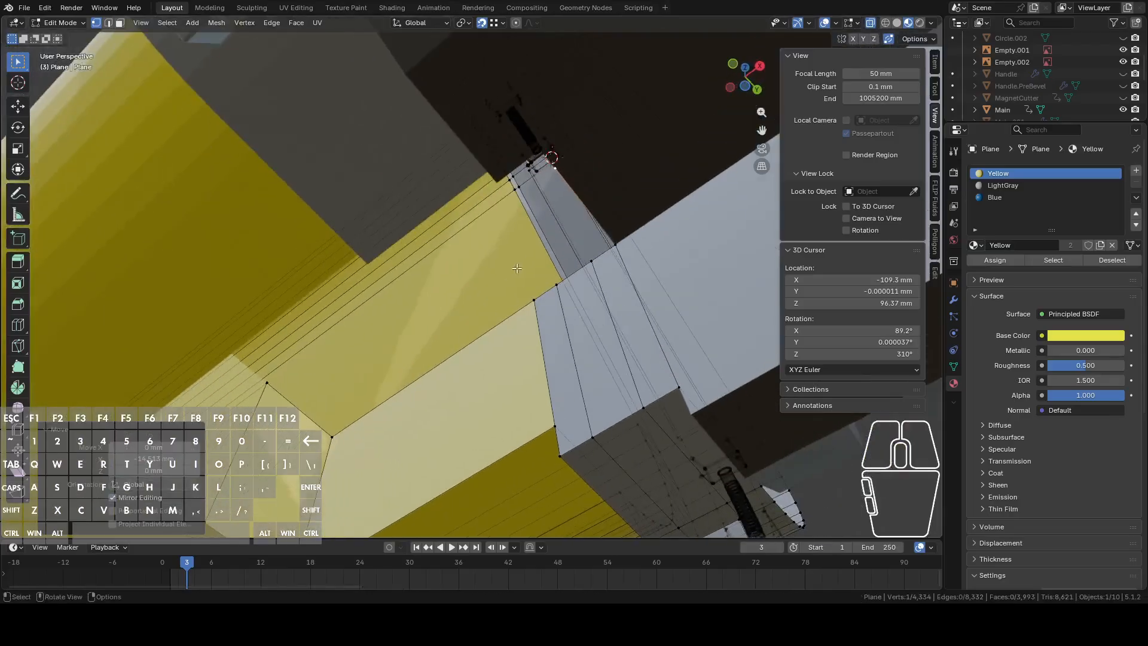
click(587, 198)
middle_drag(584, 202, 440, 342)
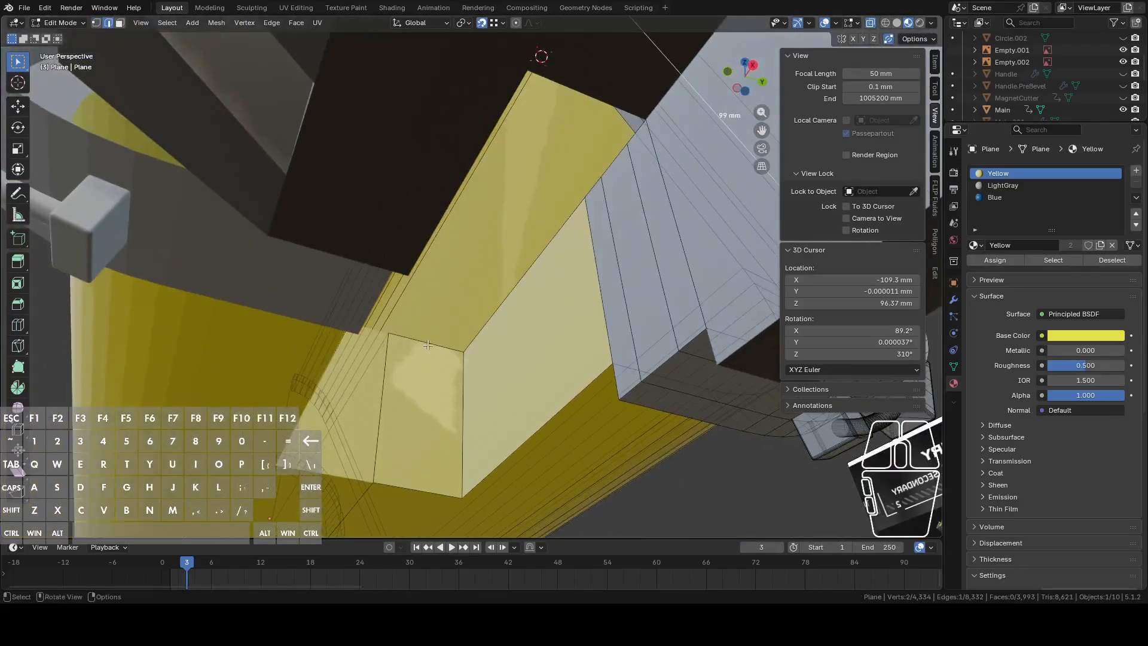
shift+middle_drag(525, 299, 564, 187)
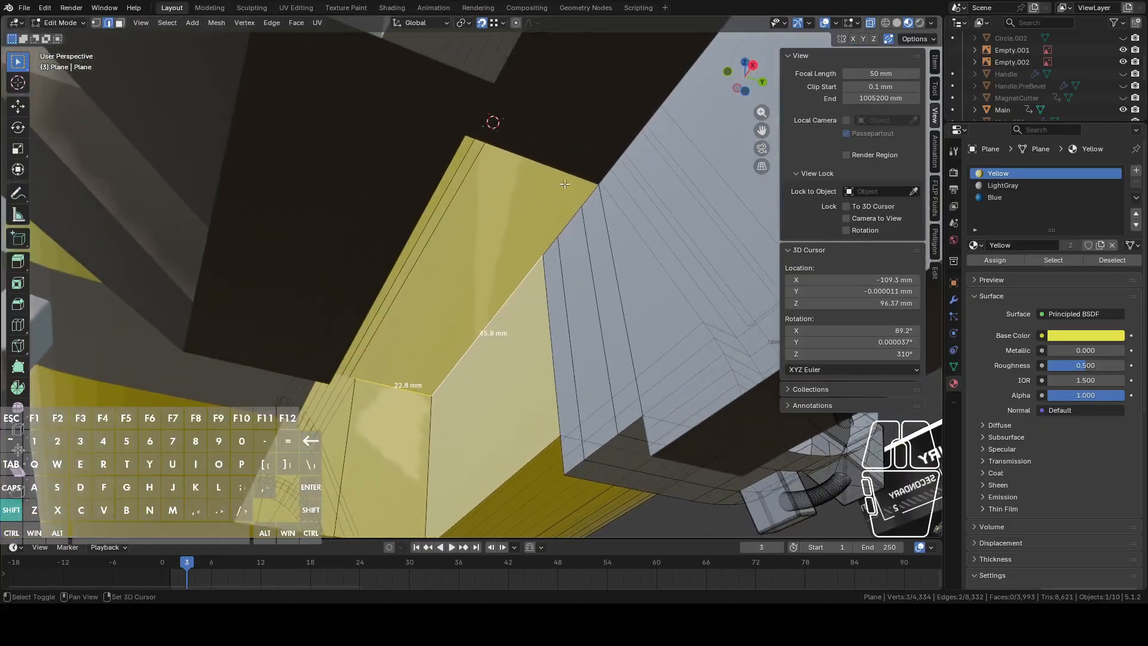
shift+click(556, 238)
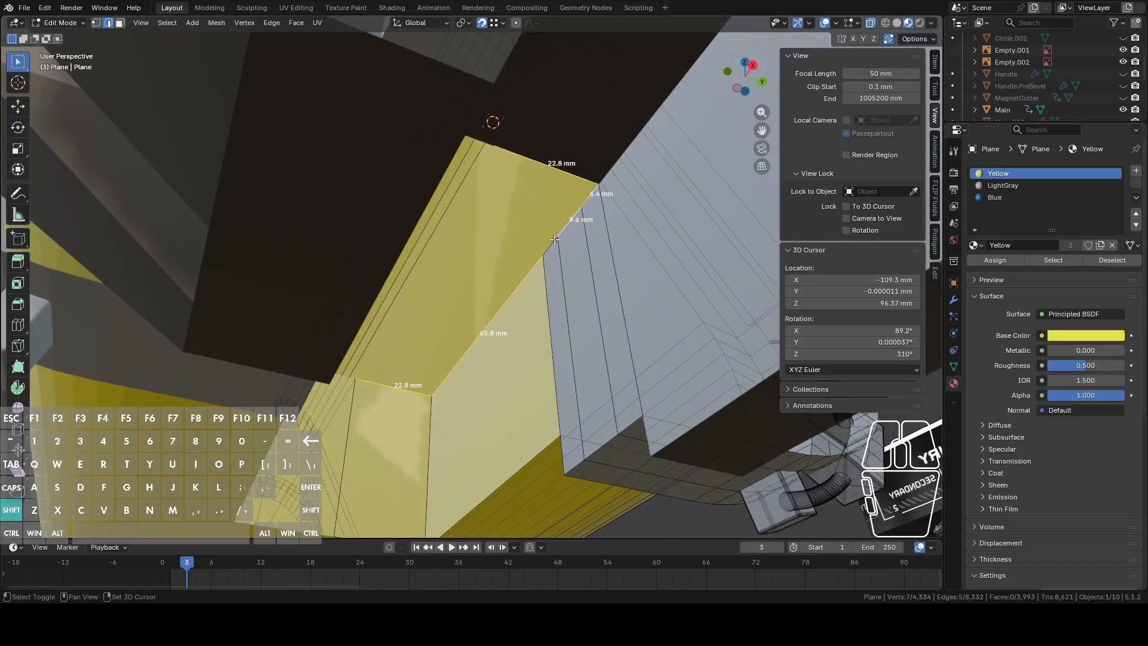
Leave mesh editing of the housing and unhide the Handle object.
key(Tab)
middle_drag(547, 246, 609, 224)
middle_drag(666, 286, 664, 289)
scroll(633, 290, down, 6)
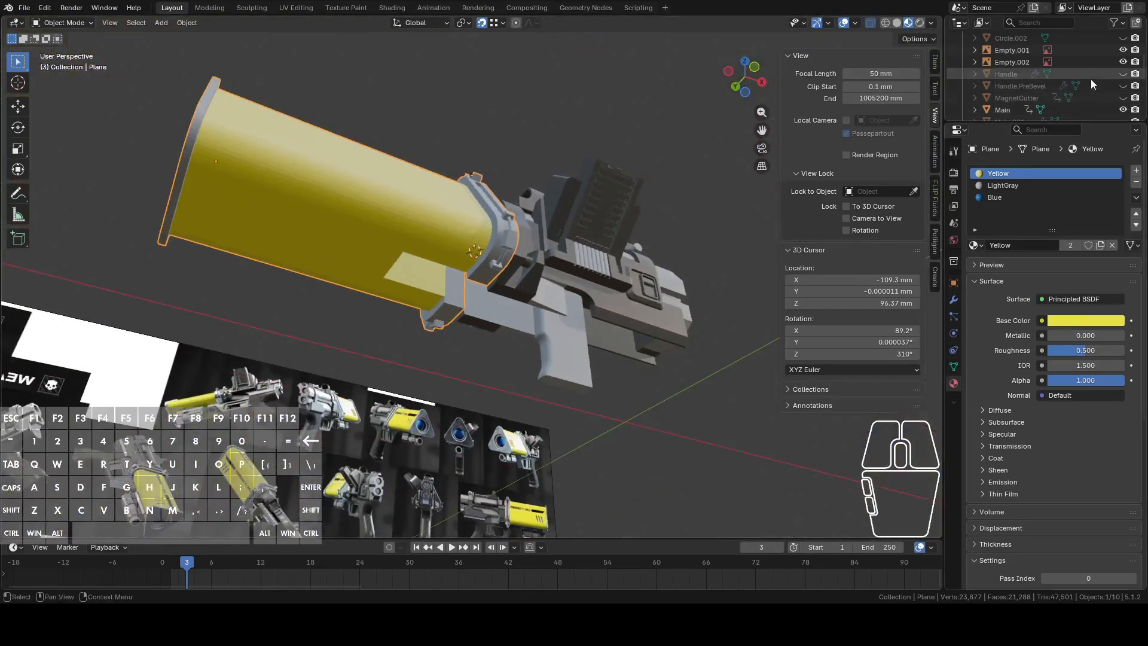
click(1123, 73)
scroll(611, 250, up, 8)
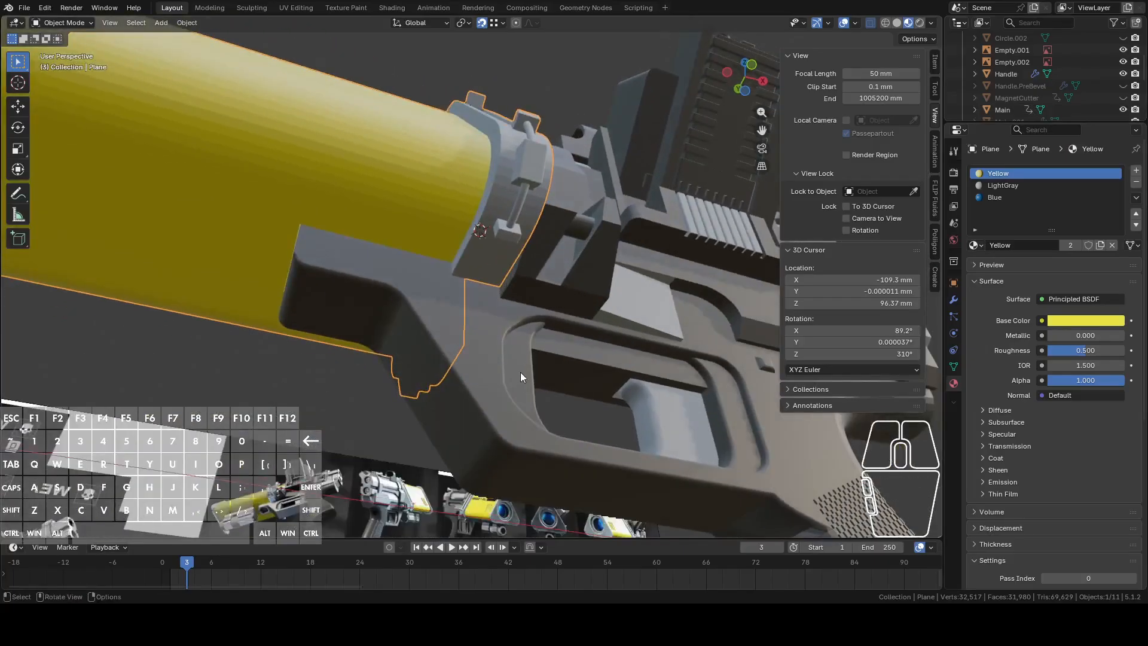
click(521, 372)
key(g)
key(z)
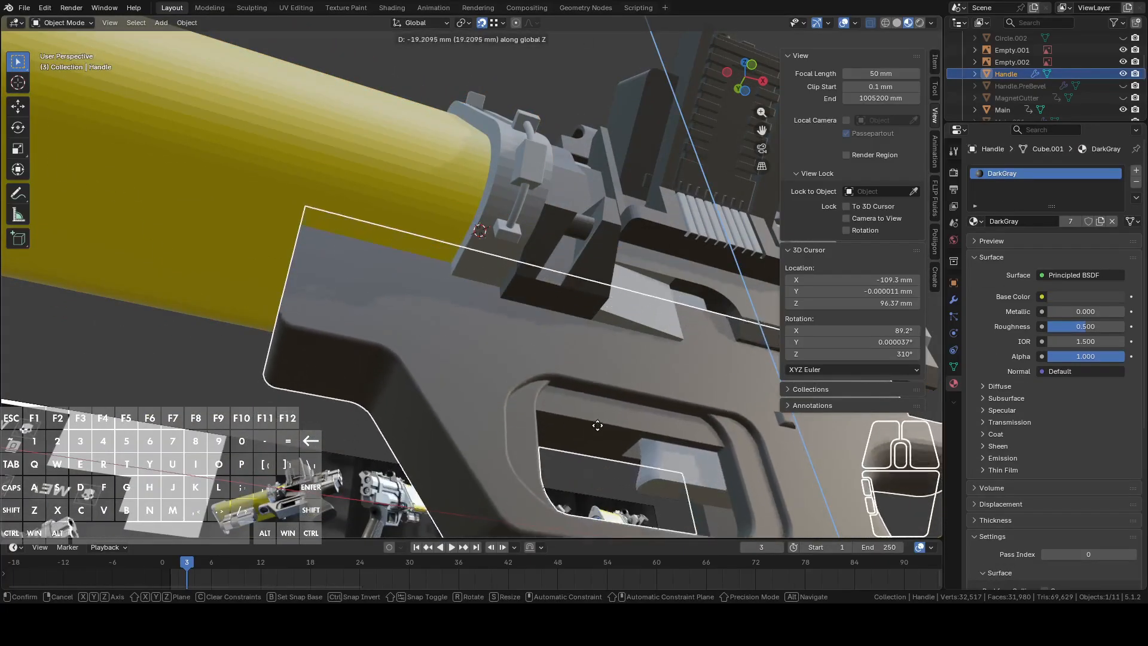
right_click(606, 412)
scroll(559, 405, down, 4)
middle_drag(559, 403, 603, 443)
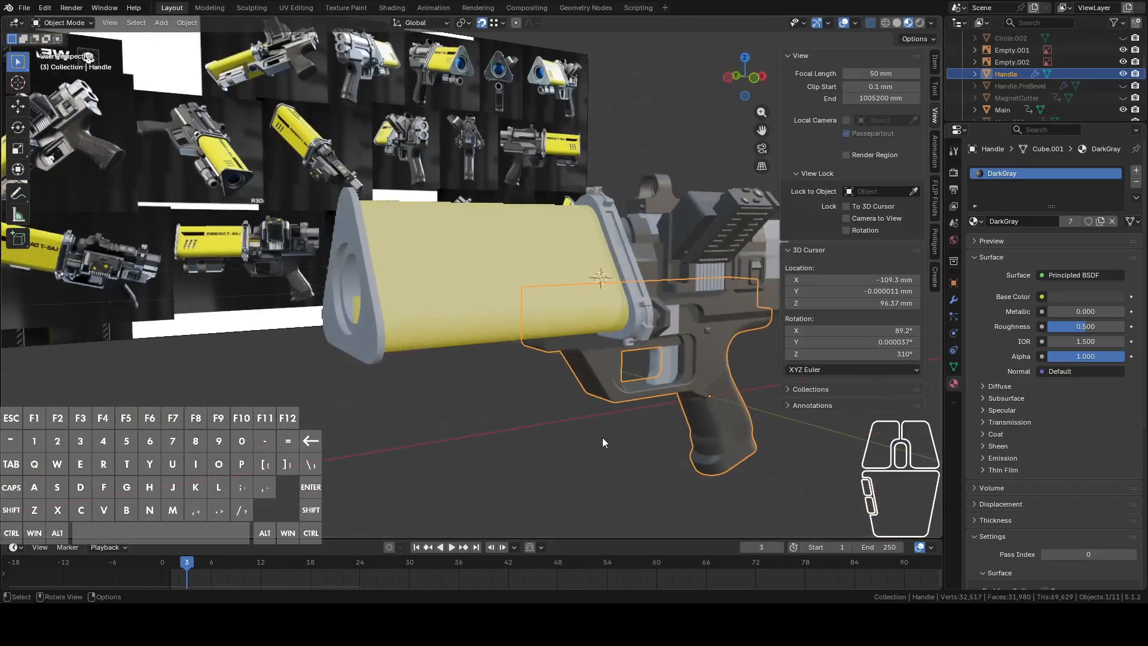
Delete the stray edge inside the front opening of the housing mesh.
middle_drag(591, 371, 544, 315)
click(399, 314)
key(Tab)
key(1)
click(384, 305)
scroll(500, 271, up, 4)
scroll(495, 297, up, 3)
key(2)
click(430, 209)
middle_drag(420, 213, 439, 295)
key(x)
click(383, 226)
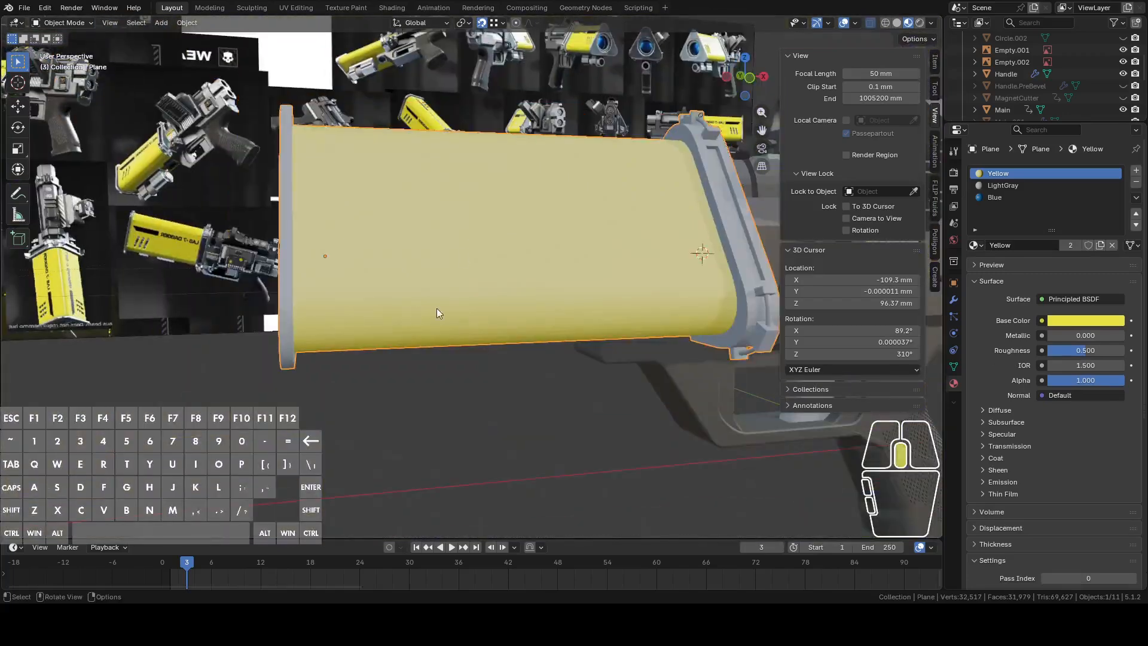
Delete the leftover loose vertex inside the housing's front opening and return to Object Mode.
middle_drag(436, 307, 400, 331)
key(Tab)
scroll(525, 315, up, 4)
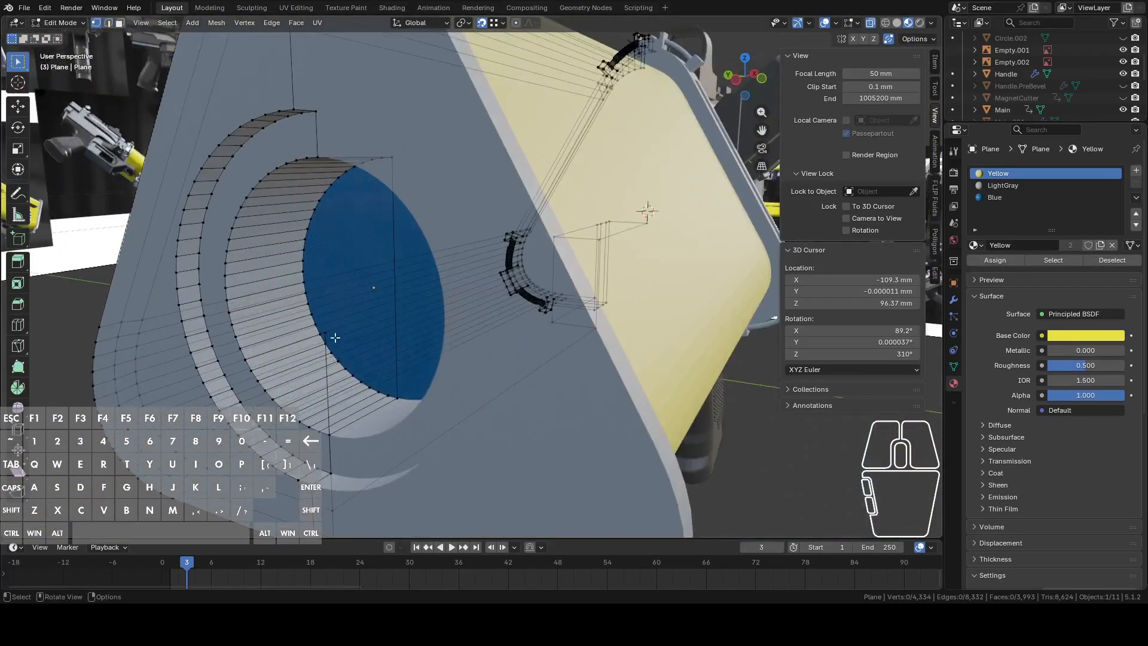
middle_drag(362, 332, 473, 387)
right_click(413, 340)
click(382, 345)
scroll(385, 346, down, 5)
key(Tab)
Examine how the housing meets the handle and study the light attachment under the barrel in the front reference image.
shift+middle_drag(524, 349, 563, 278)
scroll(498, 368, up, 2)
scroll(526, 230, down, 6)
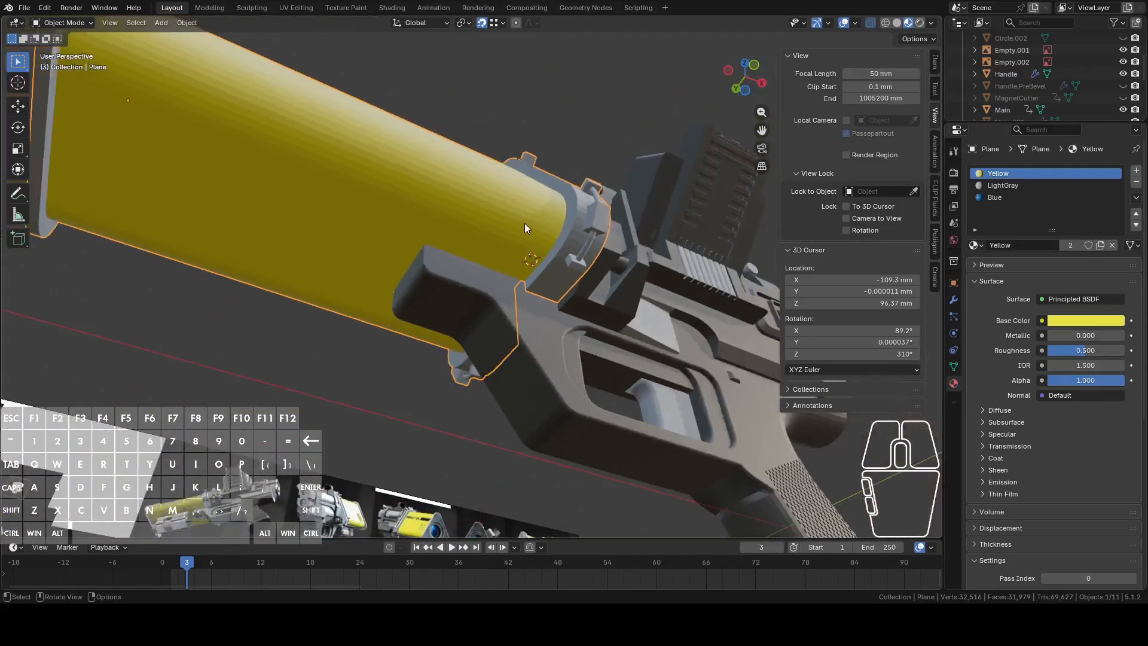
middle_drag(526, 224, 747, 222)
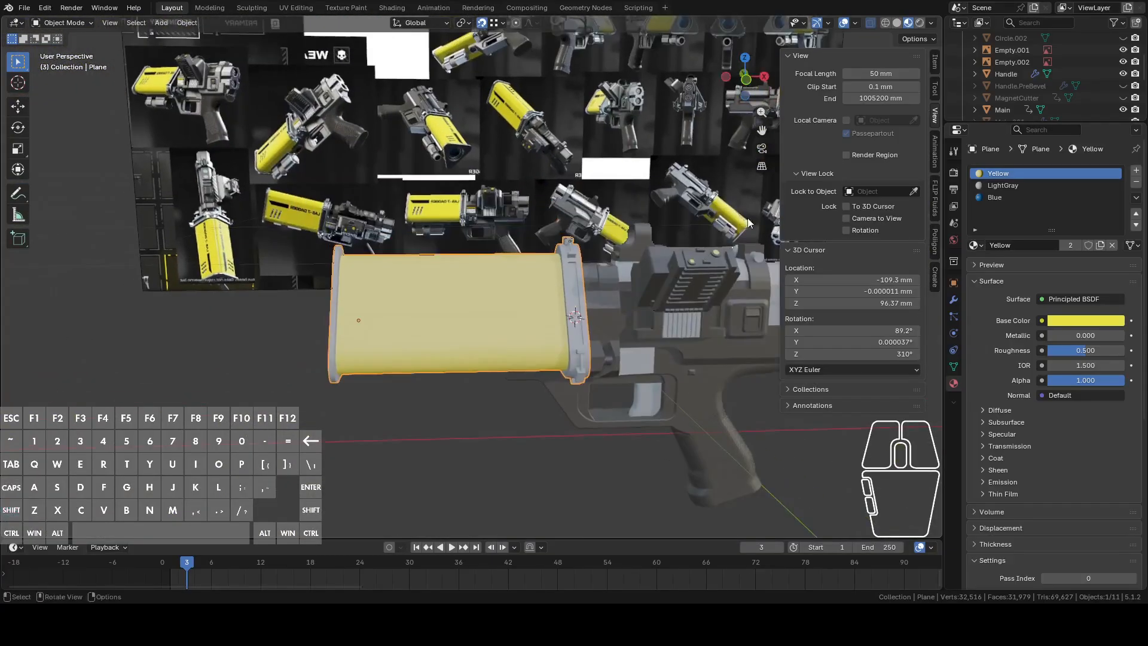
click(745, 84)
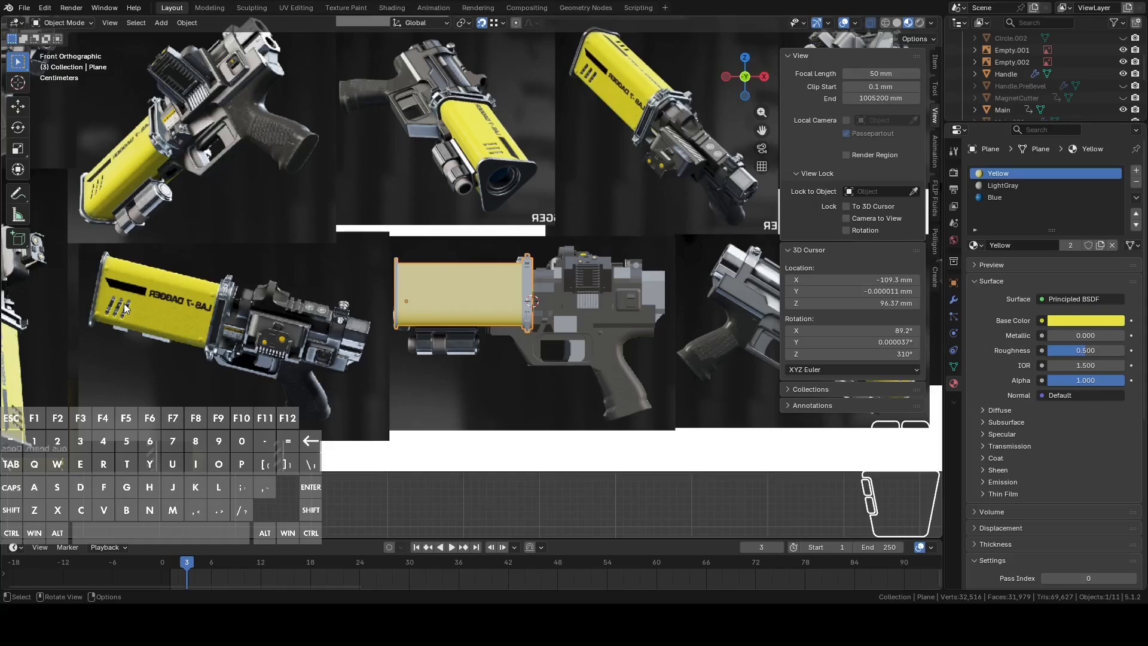
scroll(478, 353, up, 8)
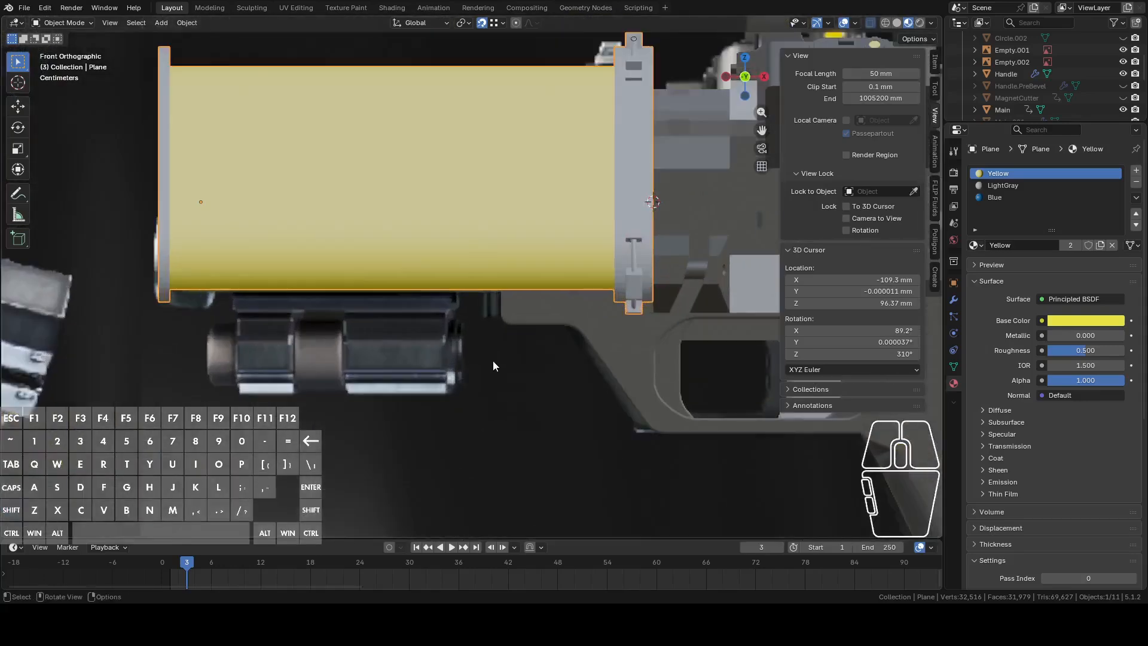
middle_drag(492, 360, 573, 328)
scroll(522, 333, down, 3)
click(749, 75)
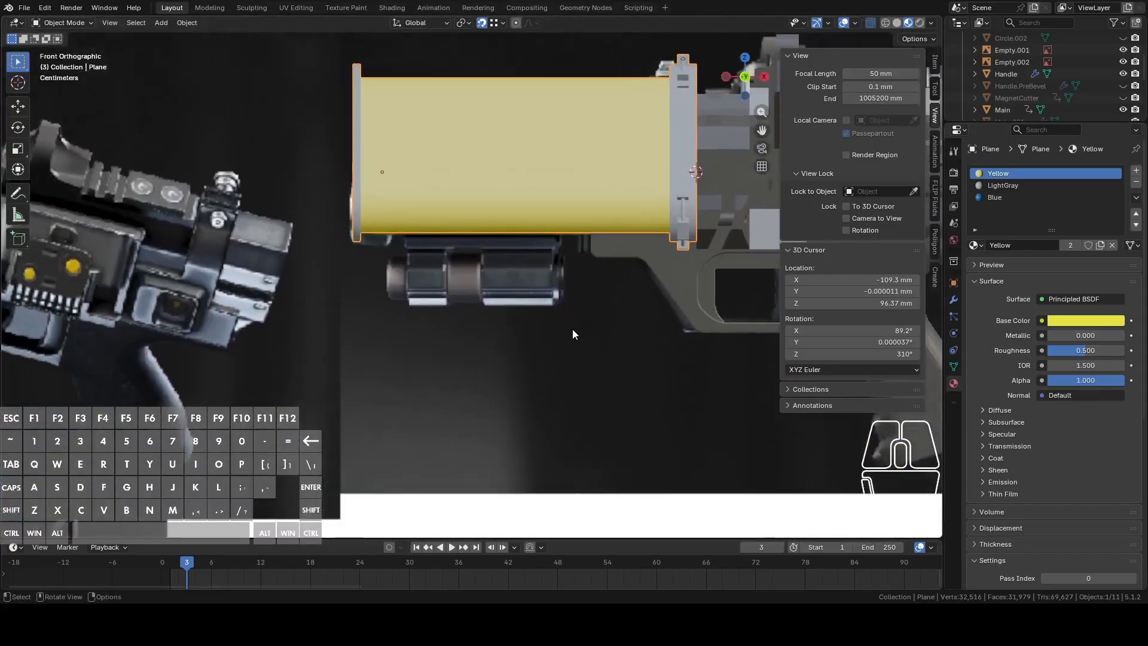
scroll(570, 329, up, 2)
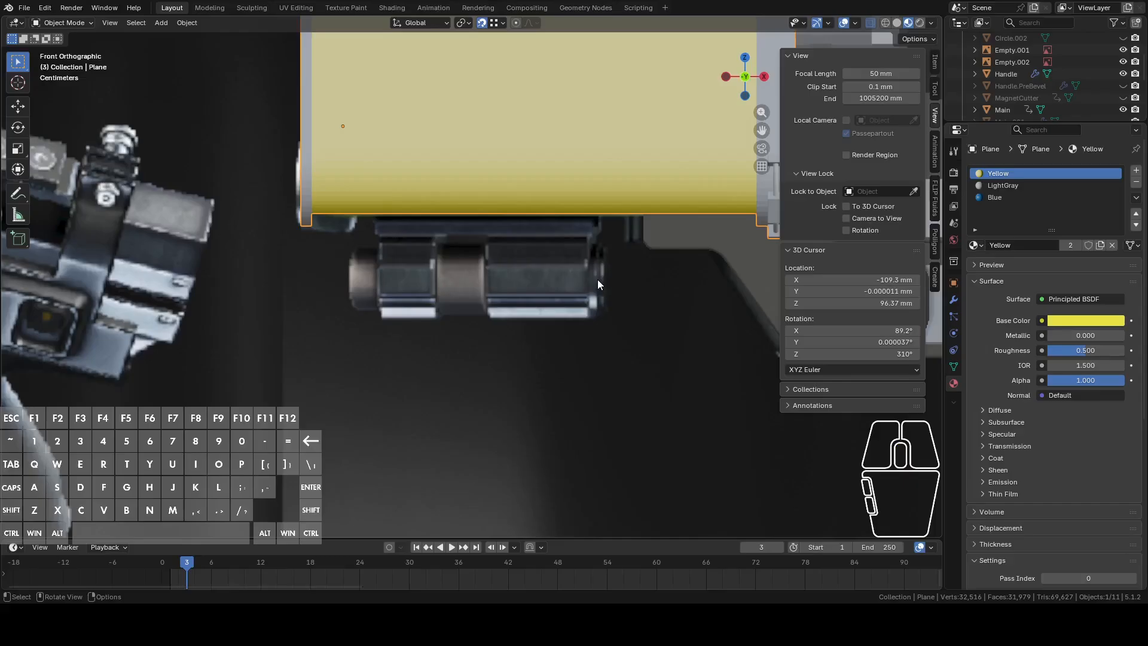
scroll(598, 281, down, 5)
click(576, 200)
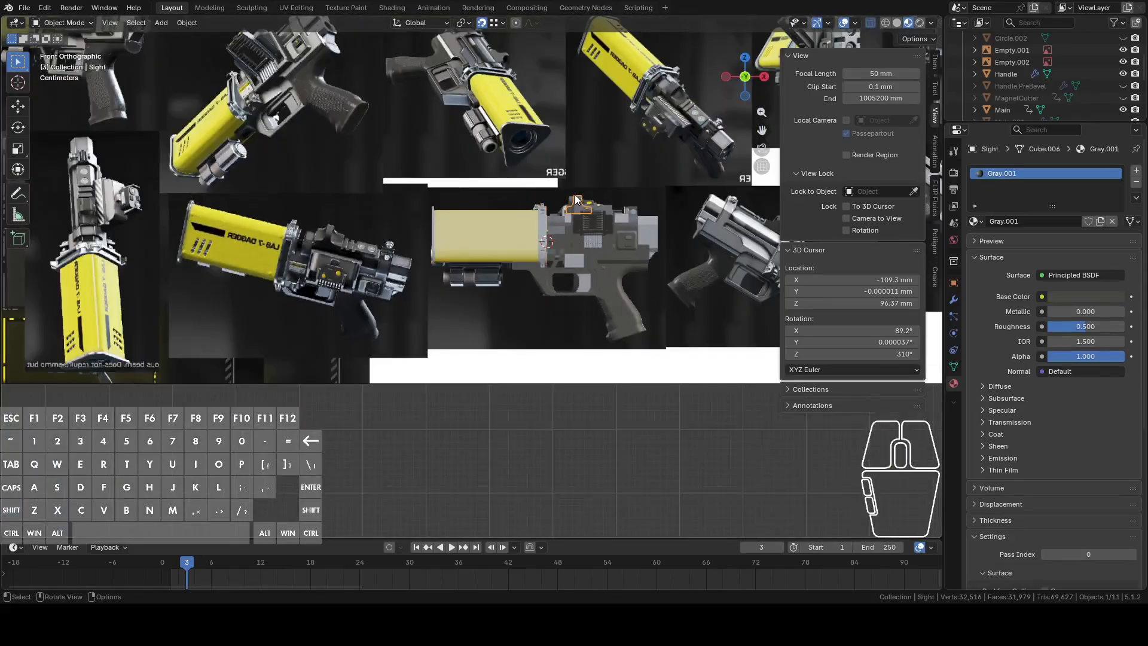
scroll(557, 235, up, 6)
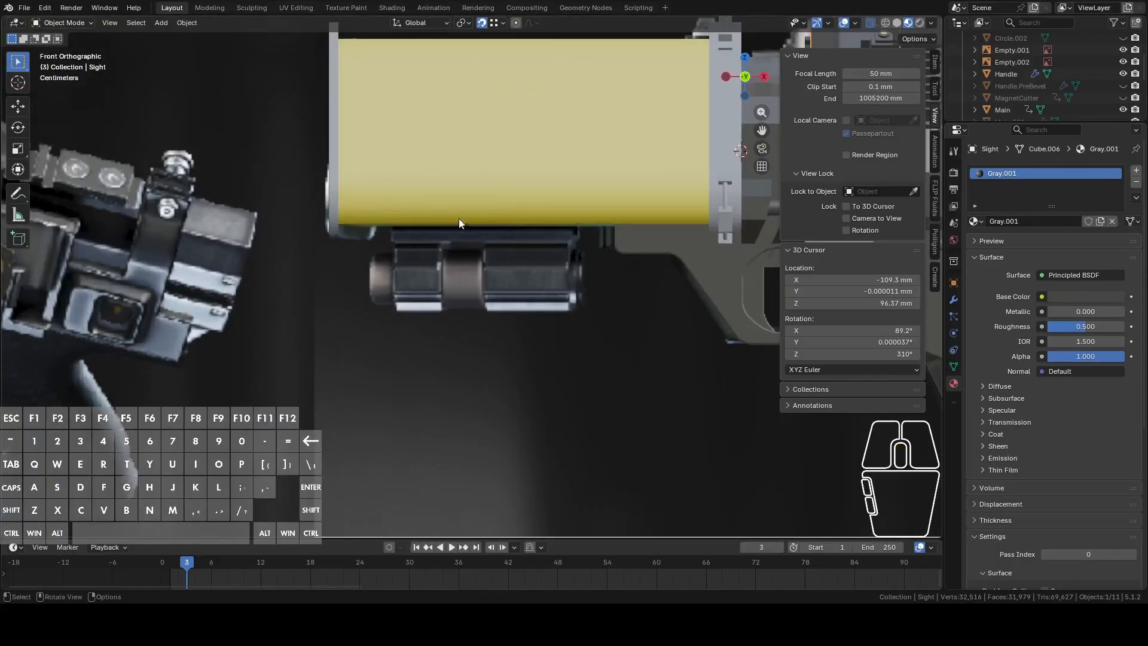
Bring the LightAttachment object from another Blender file into the scene.
click(505, 270)
scroll(504, 272, down, 5)
middle_drag(506, 273, 673, 245)
click(738, 98)
middle_drag(738, 99, 359, 150)
click(24, 8)
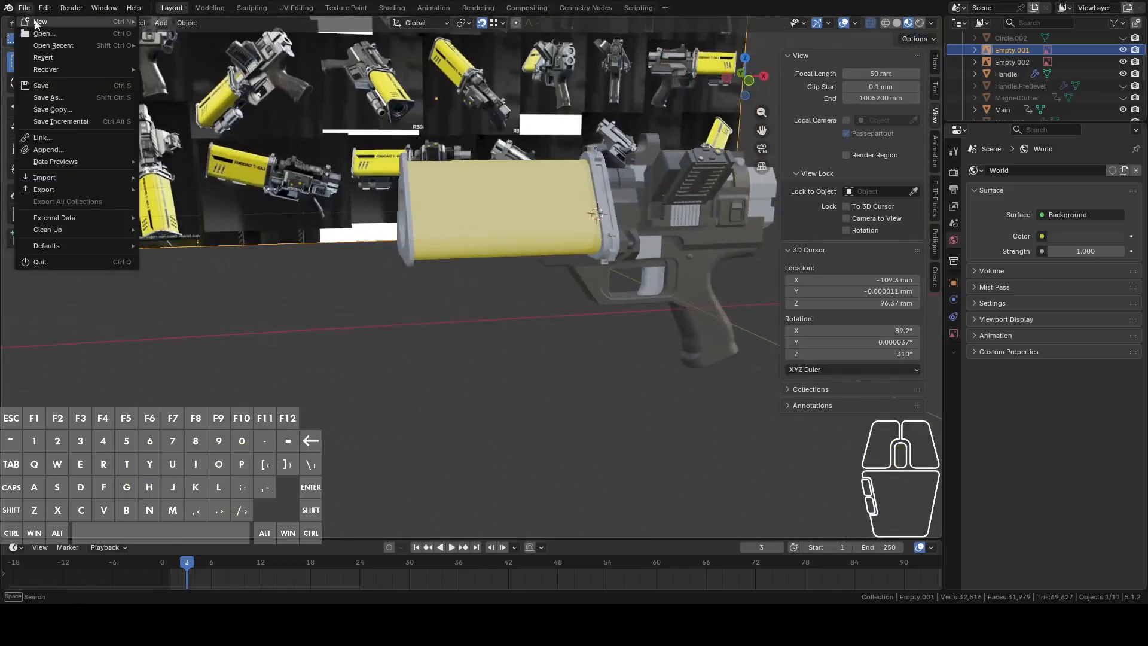
click(78, 153)
click(335, 88)
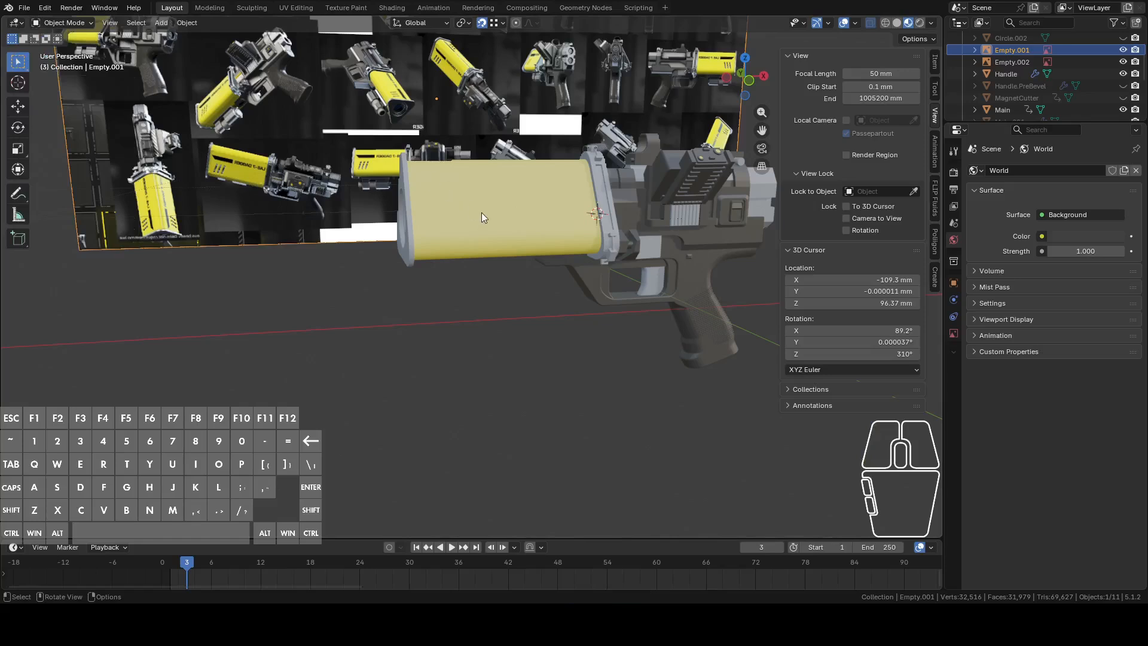
click(538, 250)
click(390, 319)
click(405, 232)
key(ctrl+v)
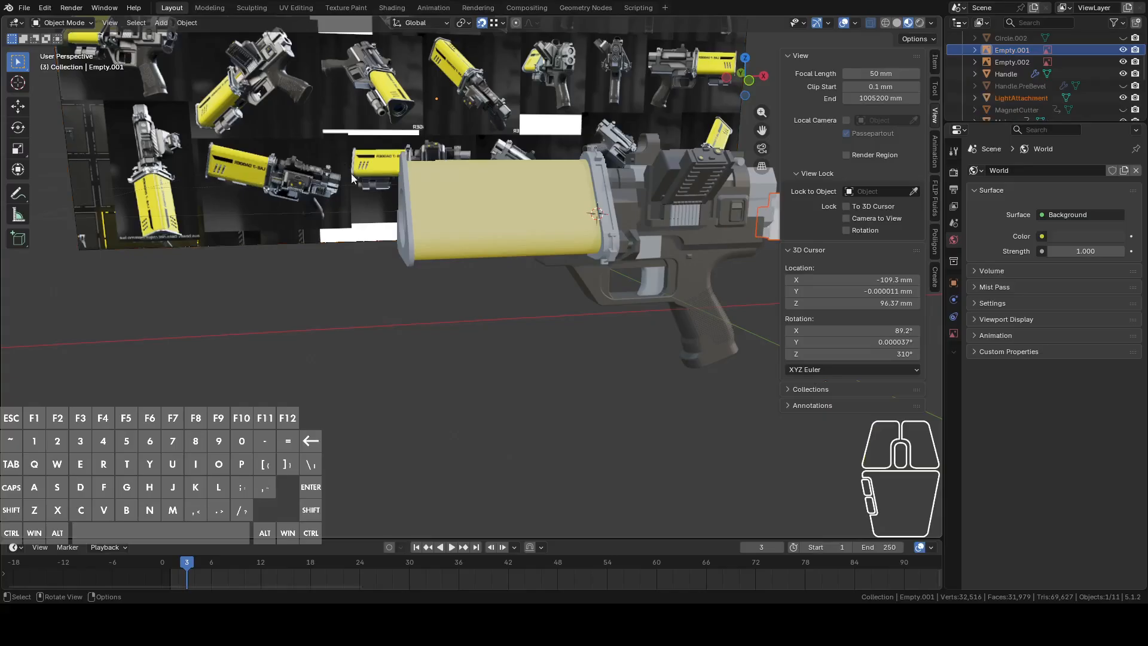
Move the LightAttachment object down along global Z and along global X until it sits below the yellow housing.
middle_drag(537, 189, 400, 248)
scroll(419, 260, up, 4)
mouse_move(494, 235)
middle_down()
mouse_move(522, 226)
mouse_move(490, 176)
mouse_move(510, 257)
mouse_move(510, 228)
middle_up()
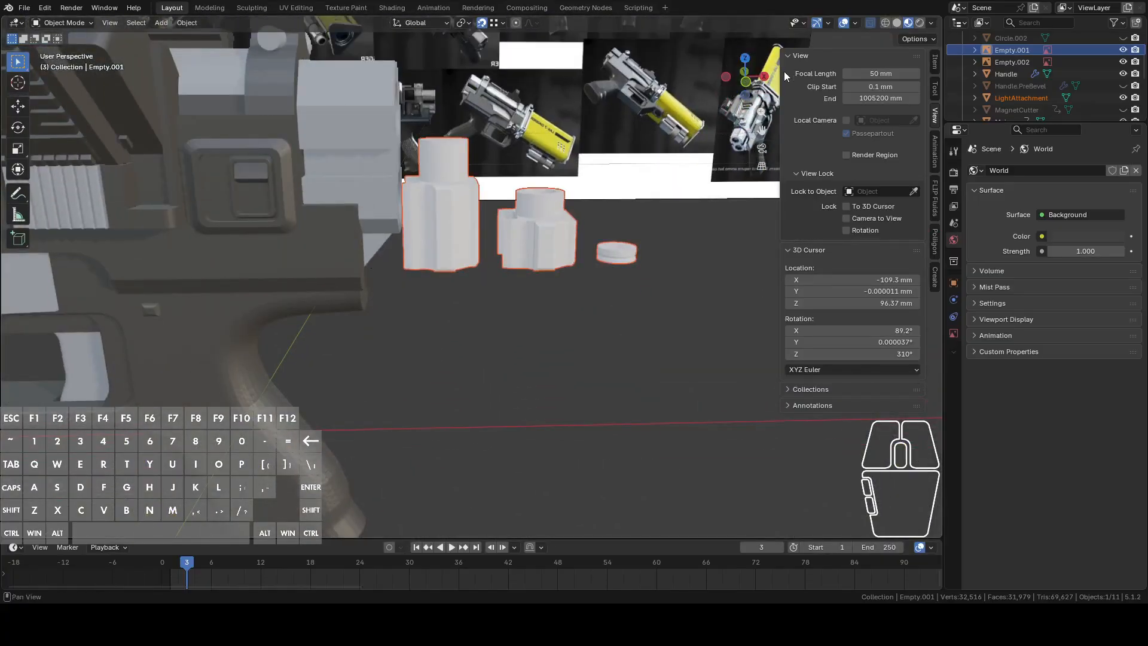
scroll(596, 303, down, 4)
click(492, 259)
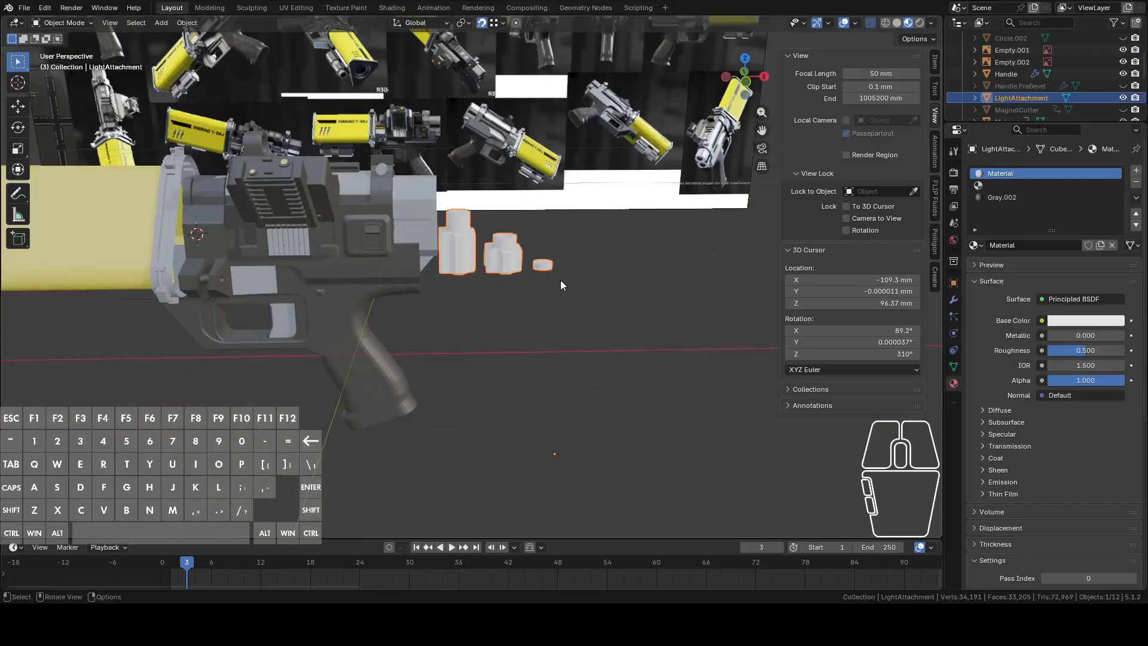
key(g)
key(z)
click(571, 362)
key(g)
key(x)
click(176, 368)
Examine the light attachment's separate parts from the front and from below.
middle_drag(176, 369, 354, 324)
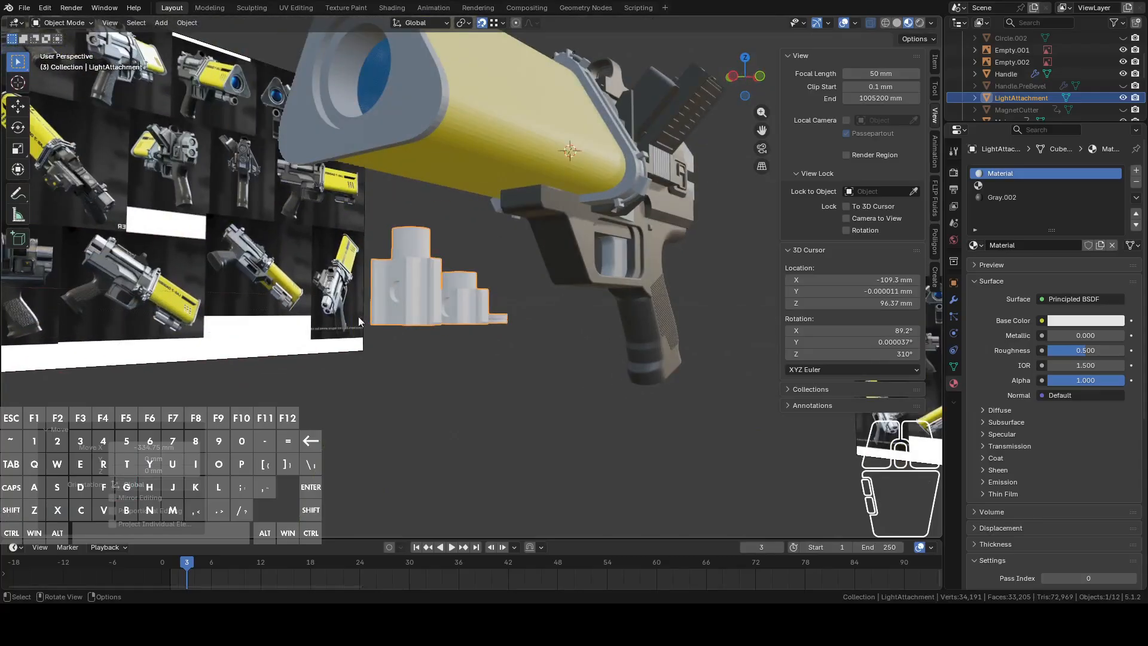
middle_drag(422, 280, 674, 120)
middle_drag(755, 77, 515, 346)
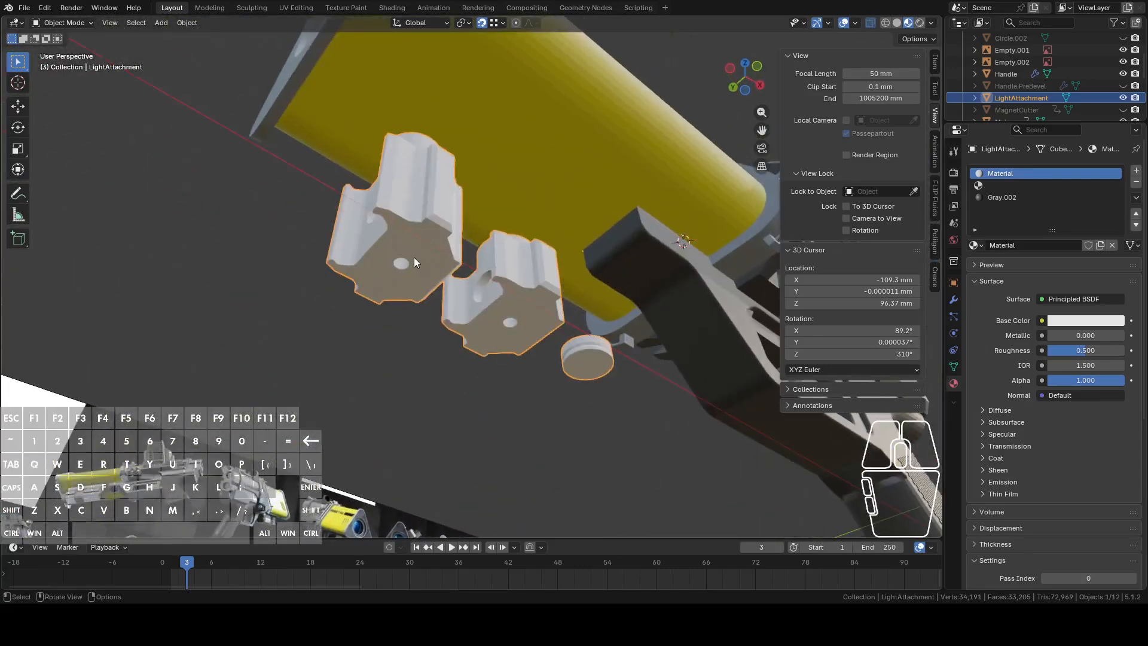
middle_drag(558, 329, 573, 352)
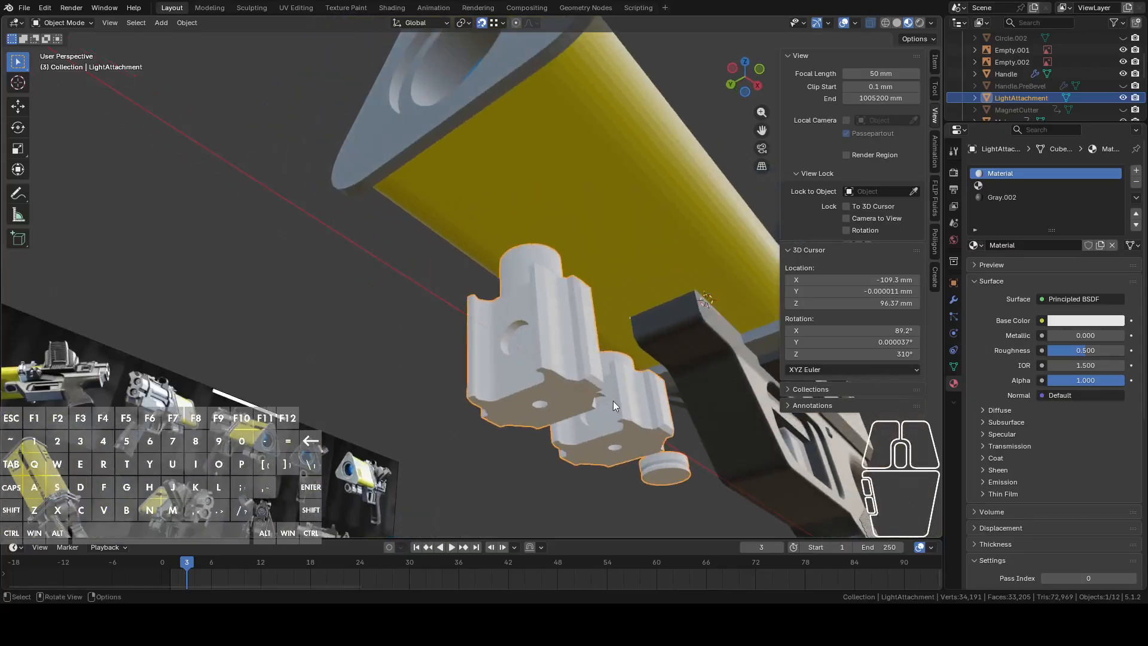
scroll(586, 379, down, 5)
middle_drag(587, 375, 543, 411)
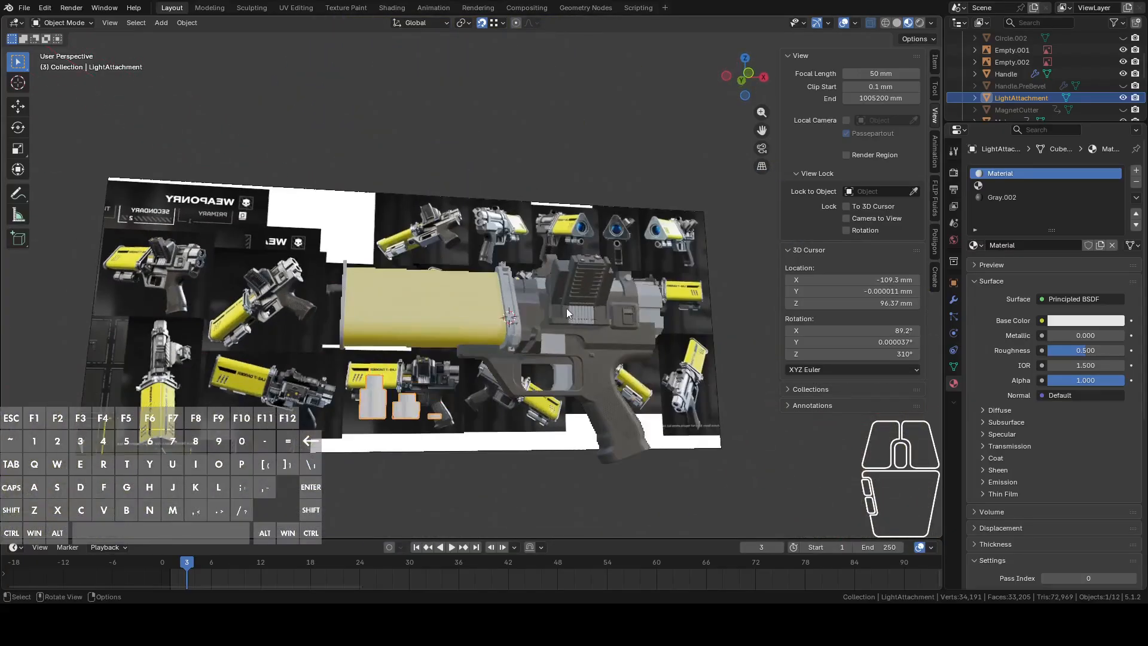
Examine how the Sight object sits on its rail by temporarily lifting it along global Z.
click(567, 302)
click(551, 259)
key(KP_Decimal)
middle_drag(554, 258, 627, 354)
key(g)
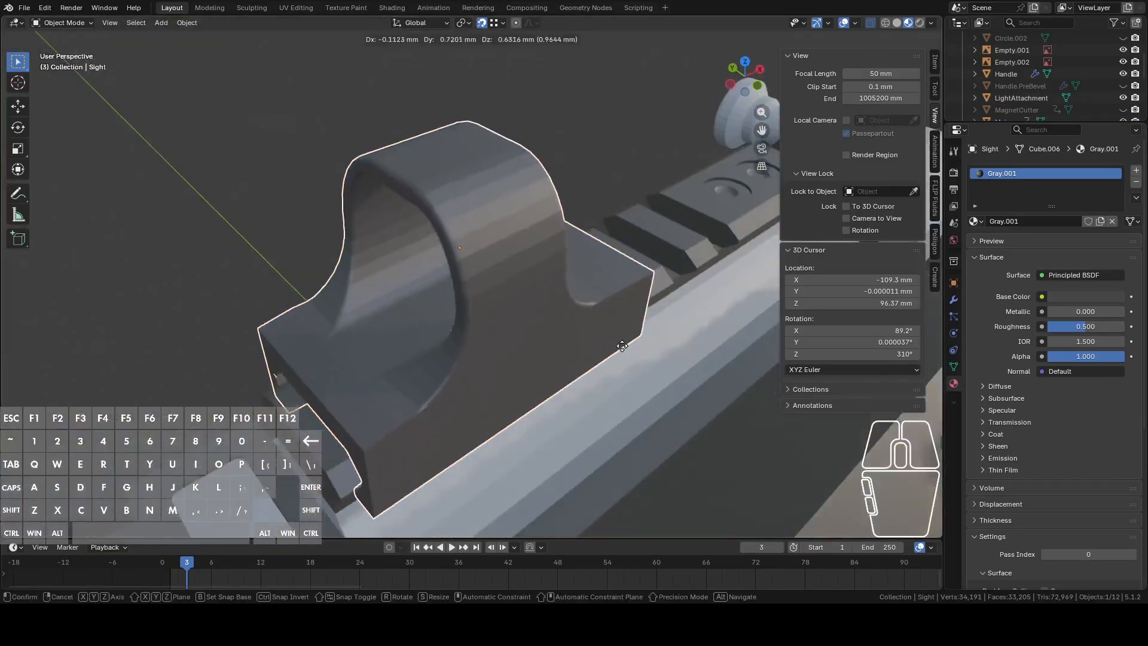
key(z)
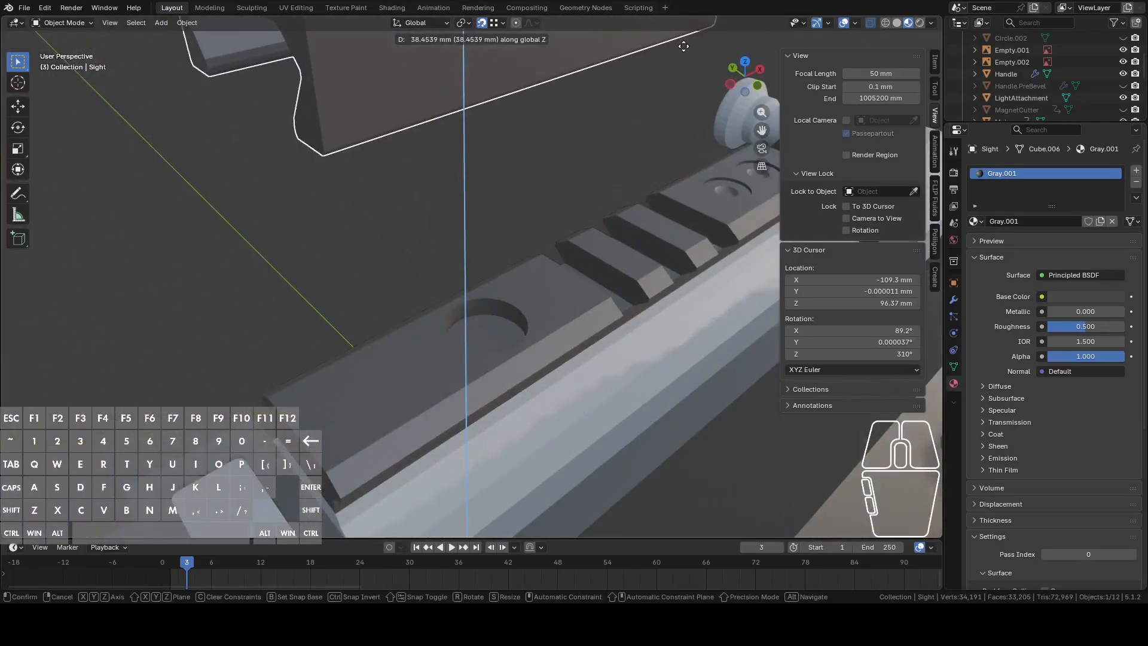
right_click(676, 67)
scroll(628, 173, down, 8)
shift+middle_drag(605, 219, 631, 260)
middle_drag(631, 260, 581, 385)
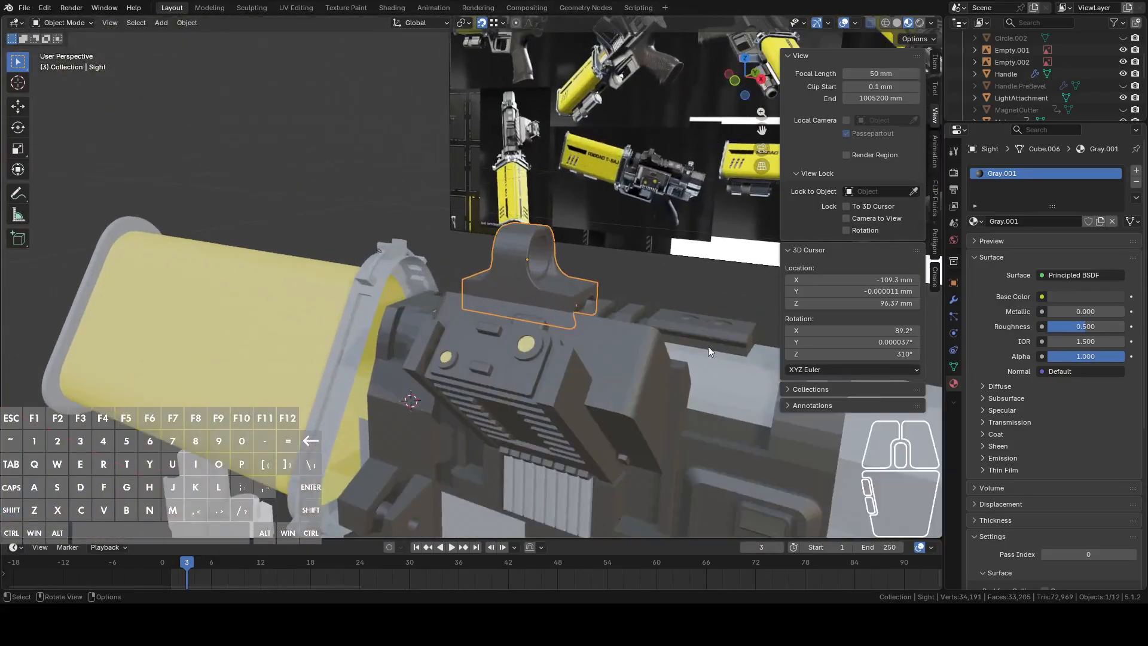
middle_drag(550, 344, 652, 182)
Examine the faces and holes of the LightAttachment mesh in Edit Mode without X-ray.
click(382, 278)
middle_drag(382, 277, 479, 302)
key(Tab)
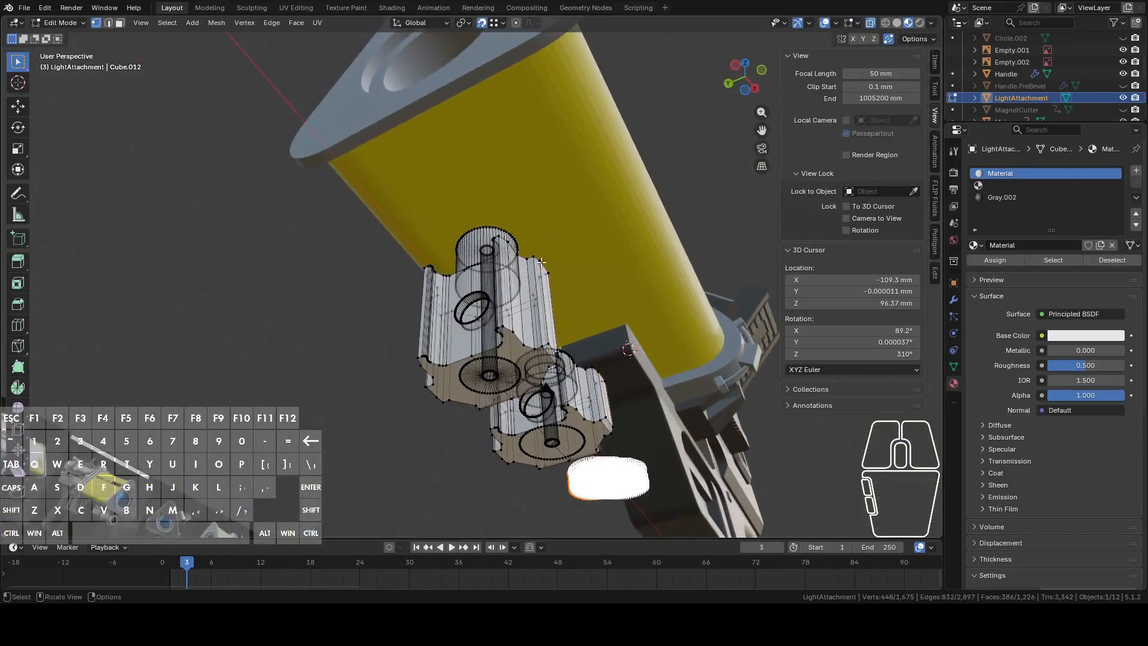
click(870, 23)
scroll(740, 203, up, 3)
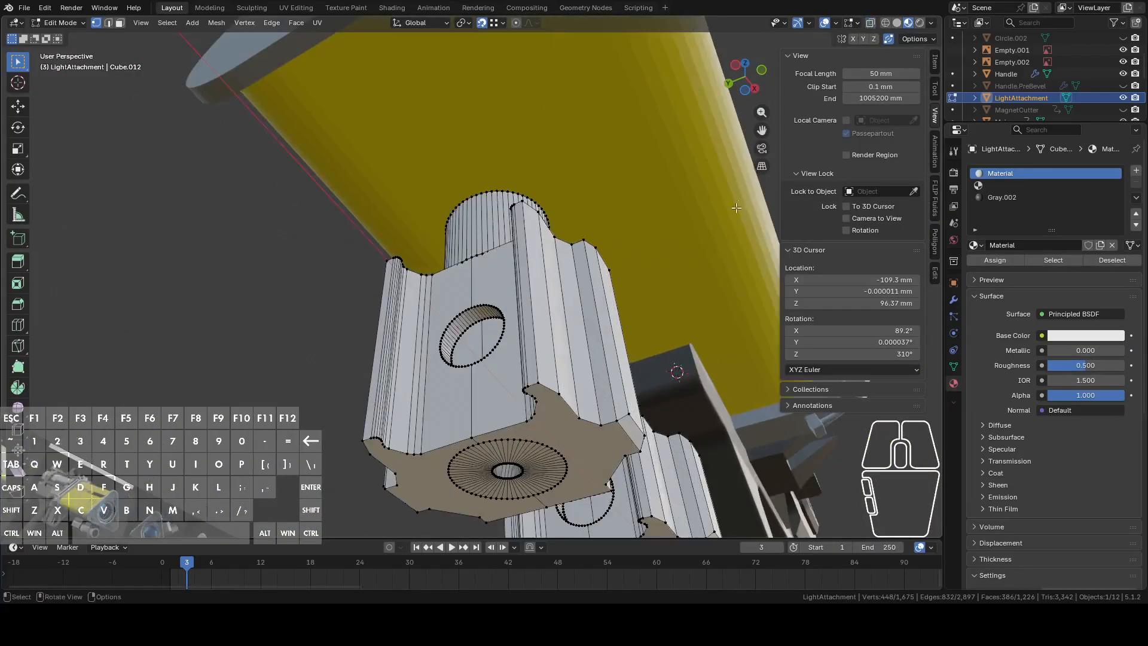
key(3)
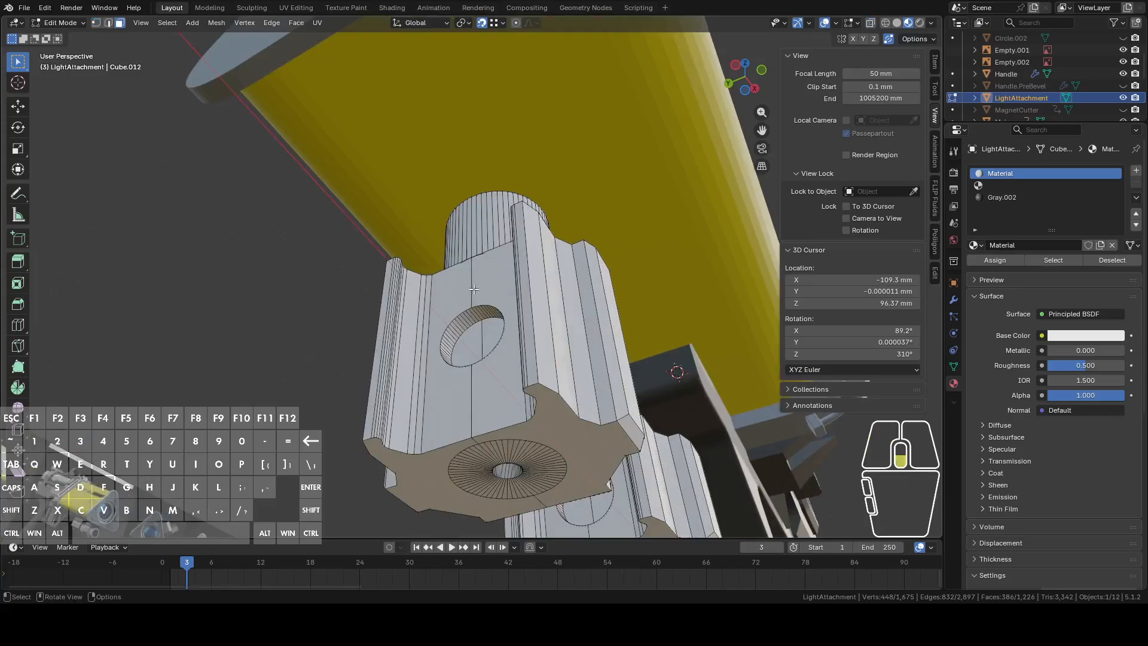
scroll(474, 290, down, 4)
middle_drag(553, 289, 515, 316)
key(Tab)
scroll(518, 310, down, 5)
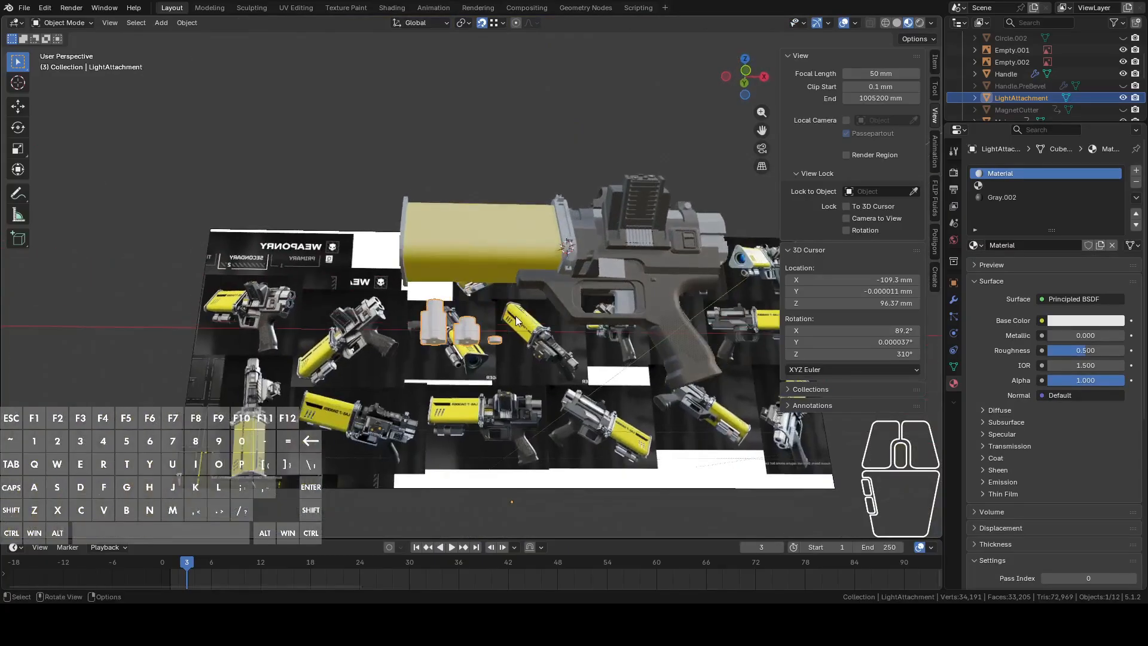
Bring the Barrel object from another Blender file into the scene.
click(23, 9)
click(408, 243)
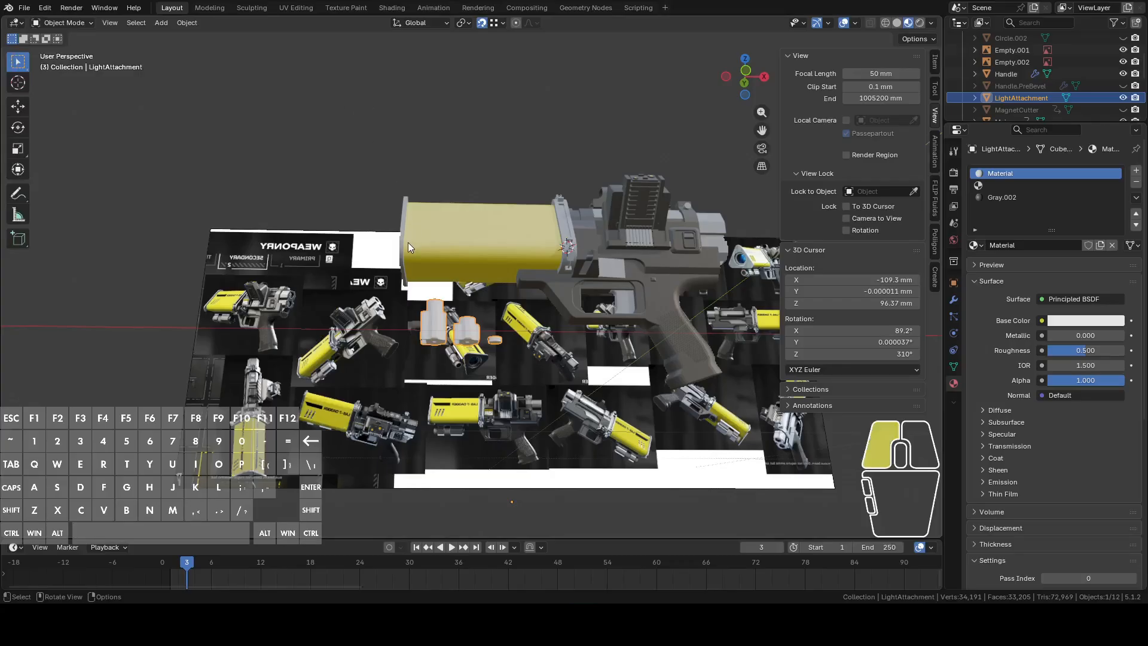
click(336, 88)
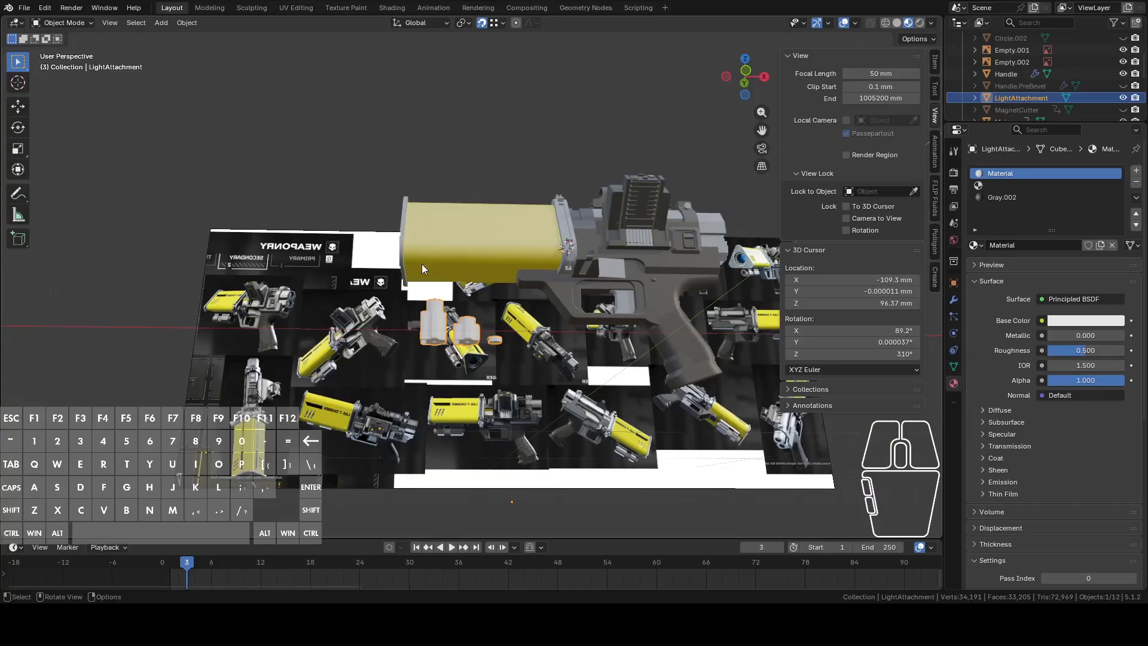
click(402, 161)
click(410, 235)
click(347, 149)
scroll(544, 261, down, 3)
shift+middle_drag(544, 260, 335, 267)
Open the Barrel mesh in Edit Mode and select the two upper end faces of the narrow strip along its side edge.
click(446, 290)
scroll(455, 296, up, 6)
middle_drag(494, 292, 495, 363)
key(Tab)
middle_drag(472, 321, 488, 252)
scroll(488, 252, up, 5)
click(445, 179)
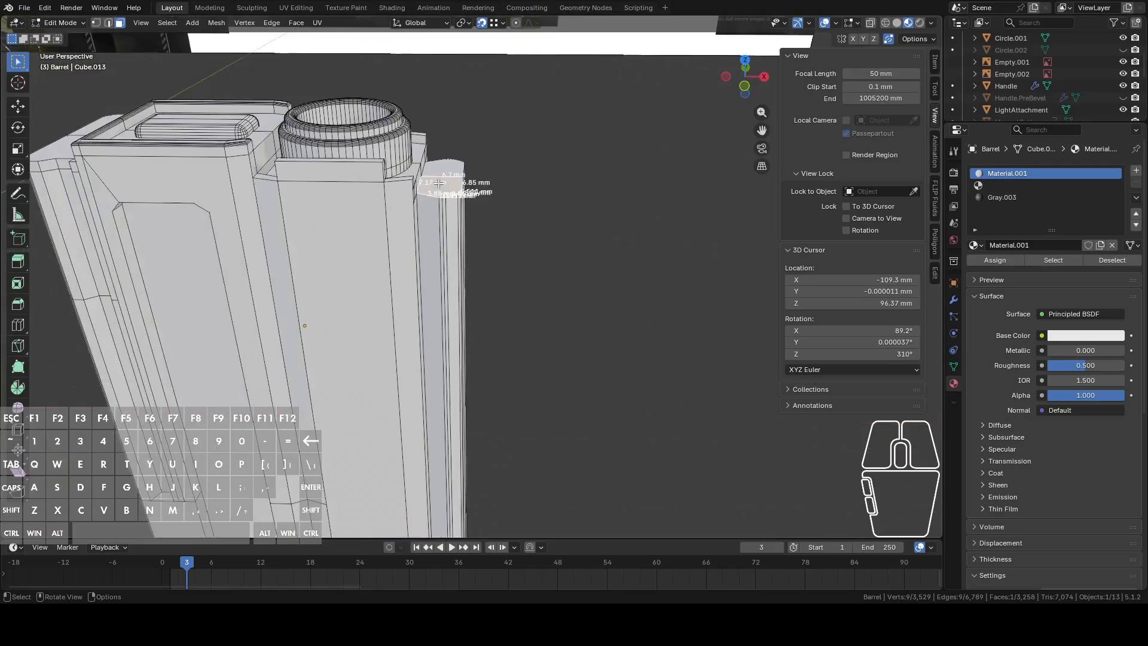
shift+click(443, 172)
middle_drag(506, 214, 448, 227)
scroll(448, 227, down, 8)
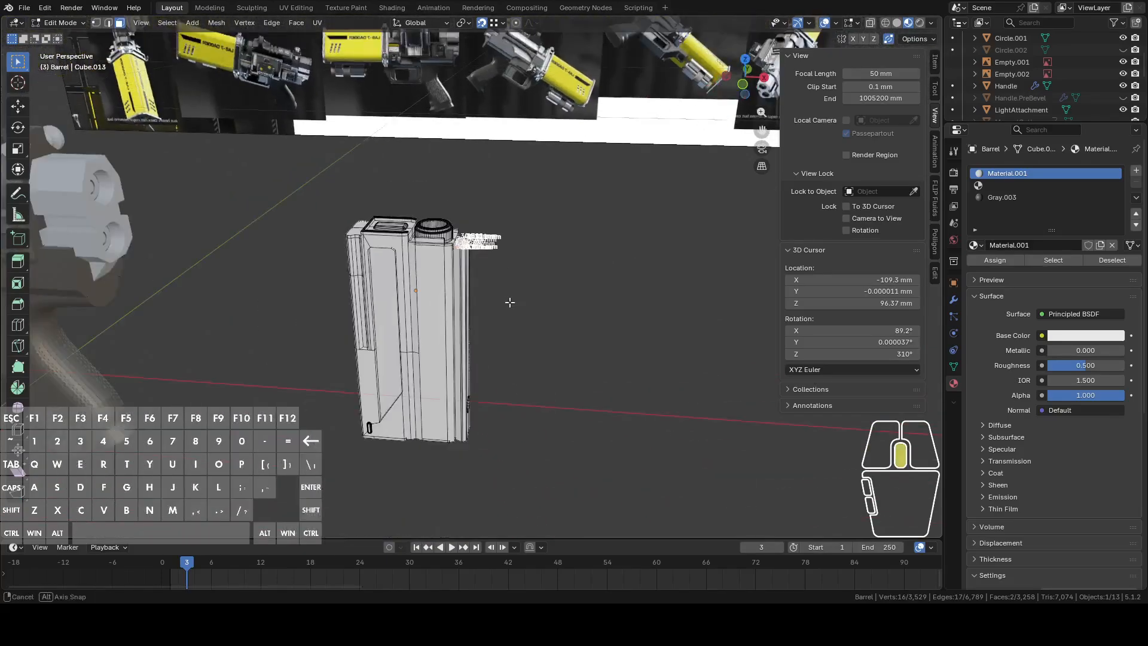
With X-ray on, extend the selection to the narrow strip's lower end and the small round hole in it.
middle_drag(449, 288, 497, 194)
scroll(530, 179, up, 5)
middle_drag(572, 328, 683, 247)
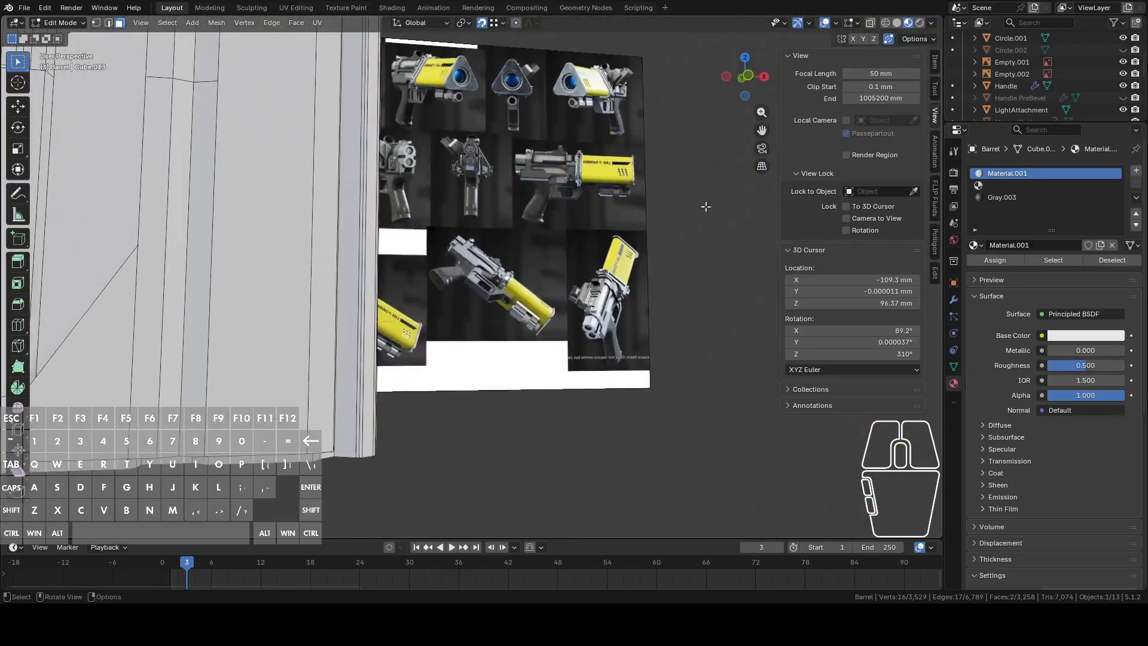
click(872, 24)
middle_drag(582, 280, 680, 357)
middle_drag(635, 429, 608, 451)
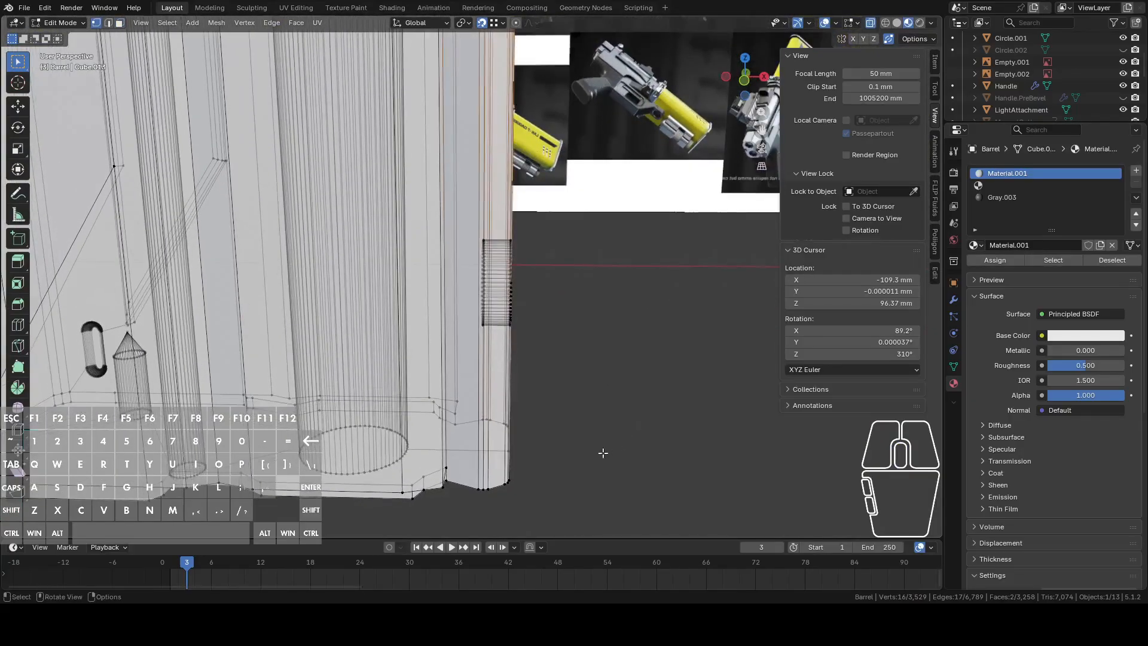
middle_drag(540, 477, 518, 476)
key(c)
mouse_move(500, 494)
mouse_down()
mouse_move(489, 443)
mouse_move(531, 448)
mouse_up()
right_click(541, 382)
middle_drag(541, 368, 559, 359)
key(c)
scroll(503, 331, down, 4)
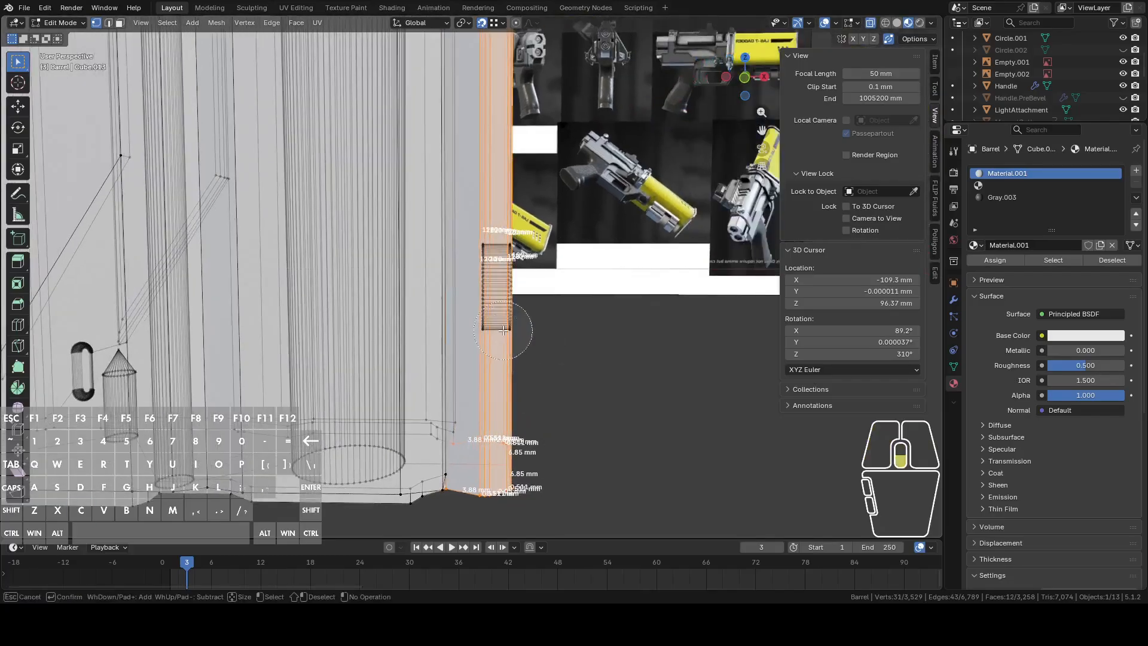
drag(496, 328, 503, 267)
right_click(549, 225)
Deselect the unwanted vertices around the upper end of the Barrel's narrow strip.
scroll(563, 295, down, 12)
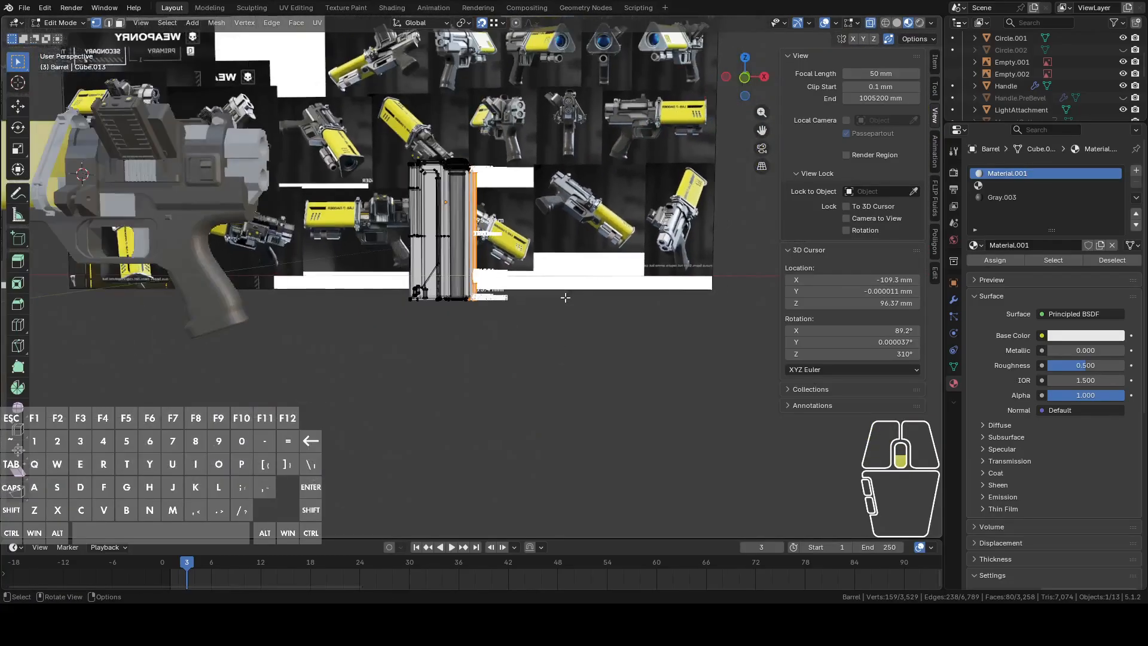
scroll(557, 301, up, 10)
middle_drag(560, 335, 519, 341)
scroll(567, 359, down, 8)
shift+middle_drag(496, 187, 514, 235)
key(c)
shift+drag(504, 161, 496, 143)
right_click(495, 143)
Duplicate the selected strip geometry in place, separate it into its own object and return to Object Mode.
middle_drag(575, 301, 506, 203)
key(shift+d)
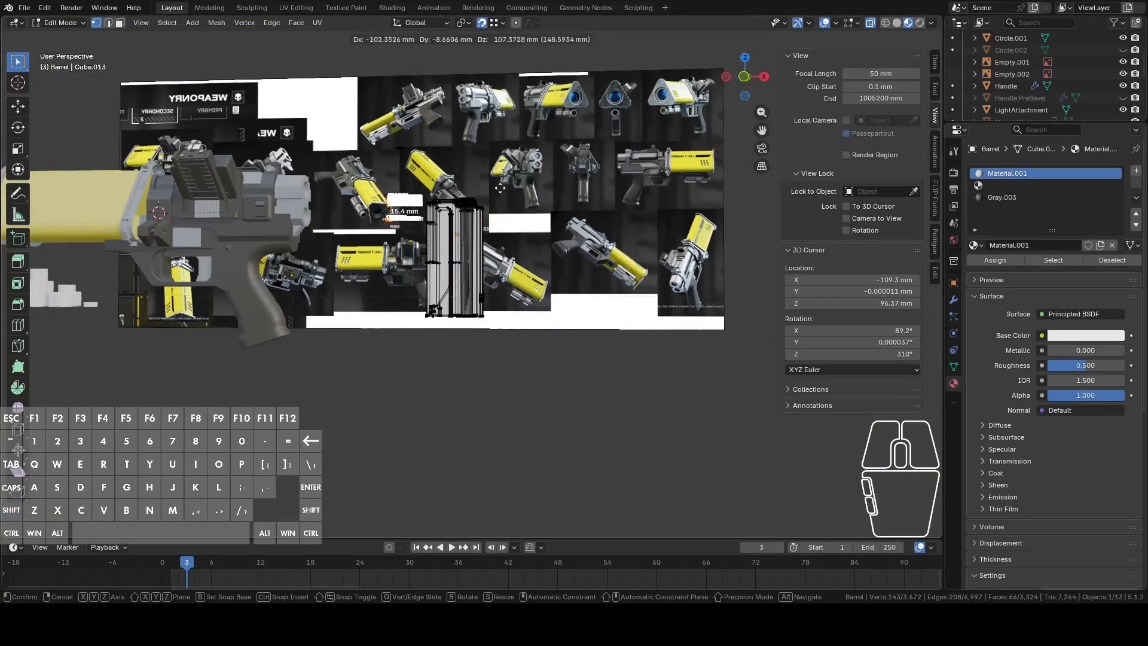
right_click(506, 203)
key(p)
click(622, 214)
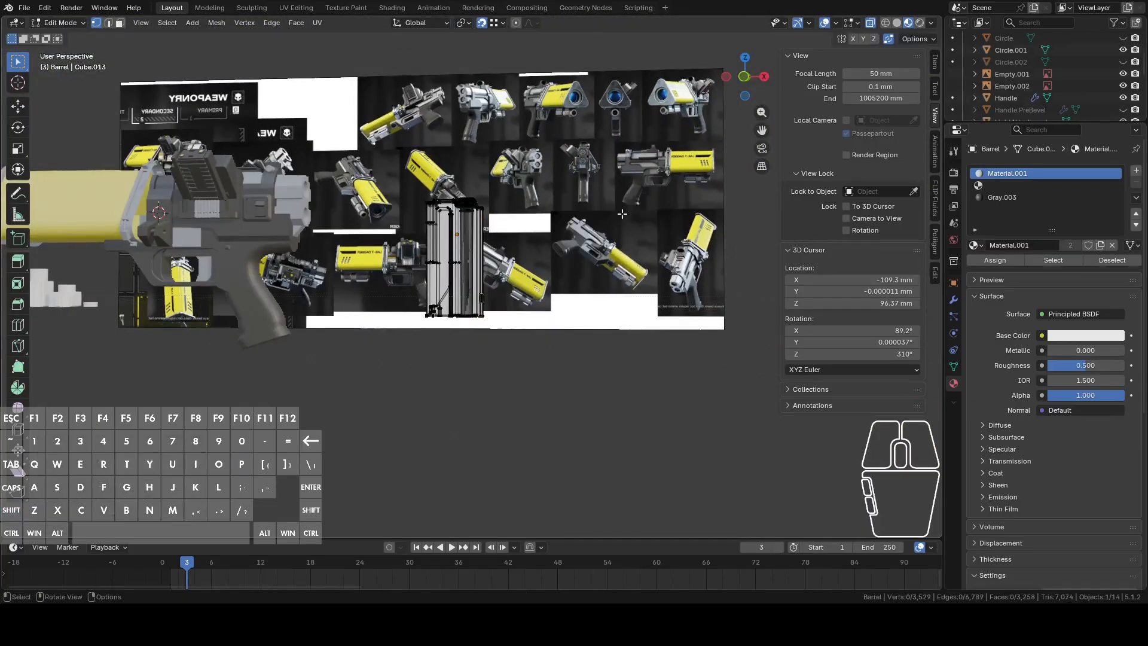
key(Tab)
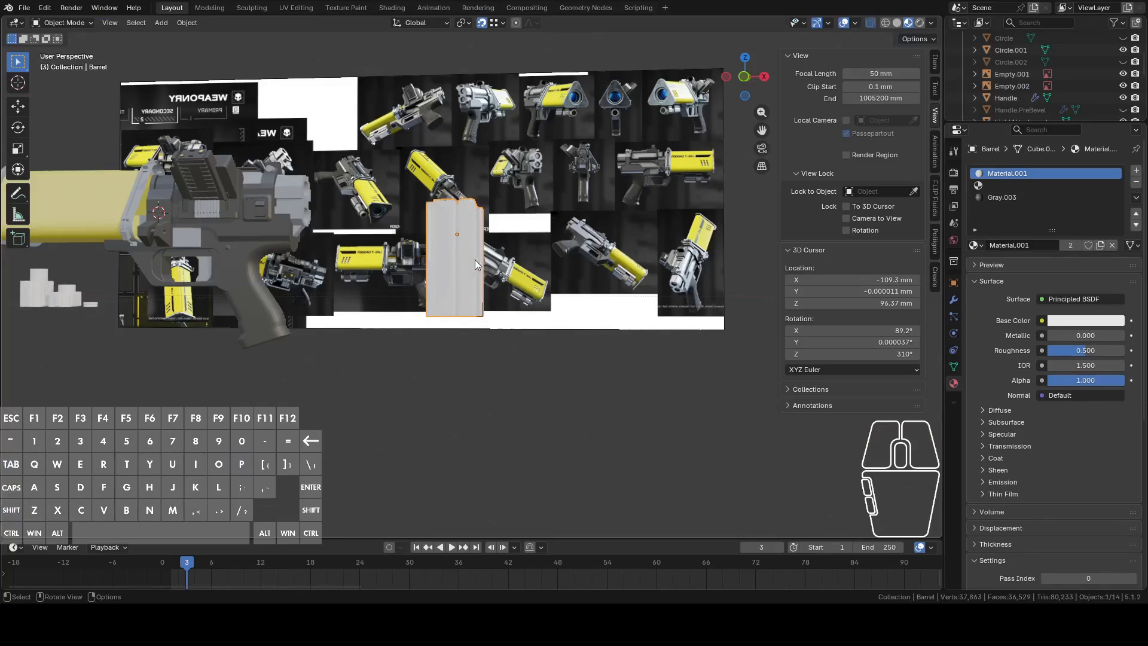
Delete the original Barrel object and select the separated strip piece.
middle_drag(543, 250, 504, 268)
right_click(511, 289)
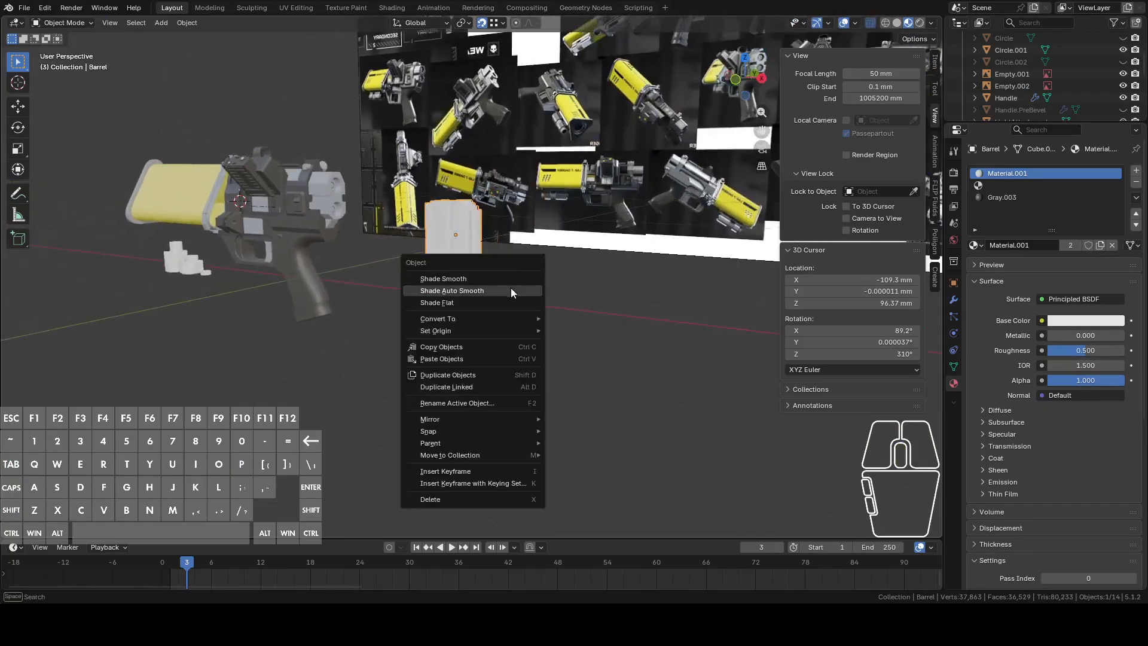
click(461, 499)
click(477, 303)
middle_drag(477, 304, 527, 293)
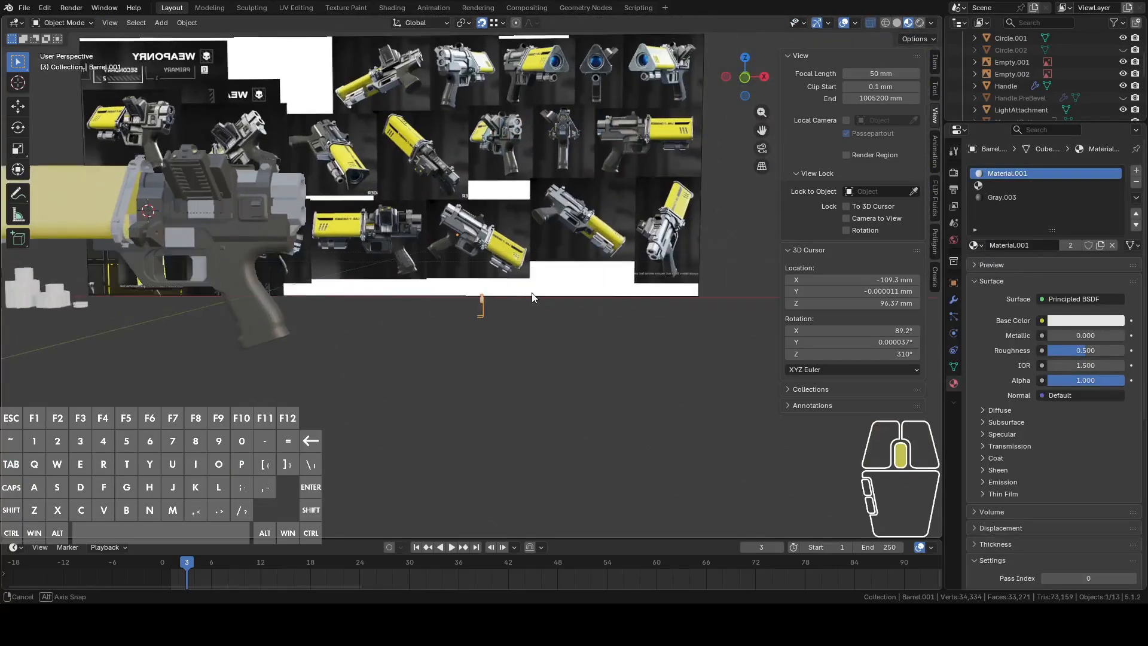
Rotate the separated strip piece in front view until it lies horizontal, and move it beneath the yellow housing.
click(746, 79)
key(r)
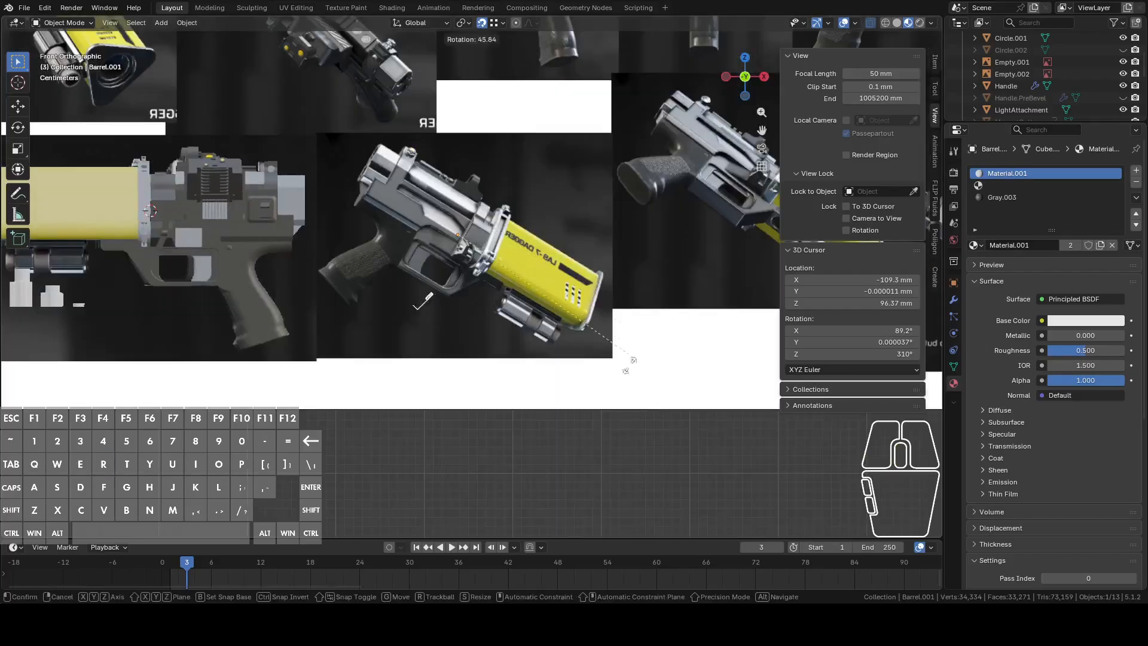
click(491, 426)
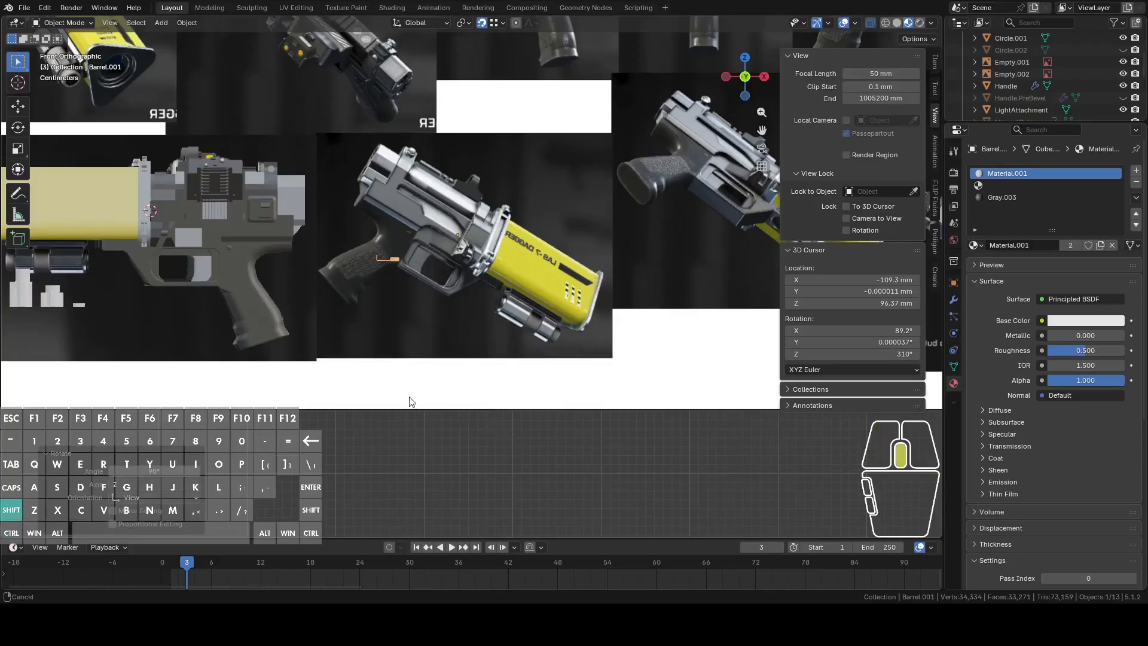
key(g)
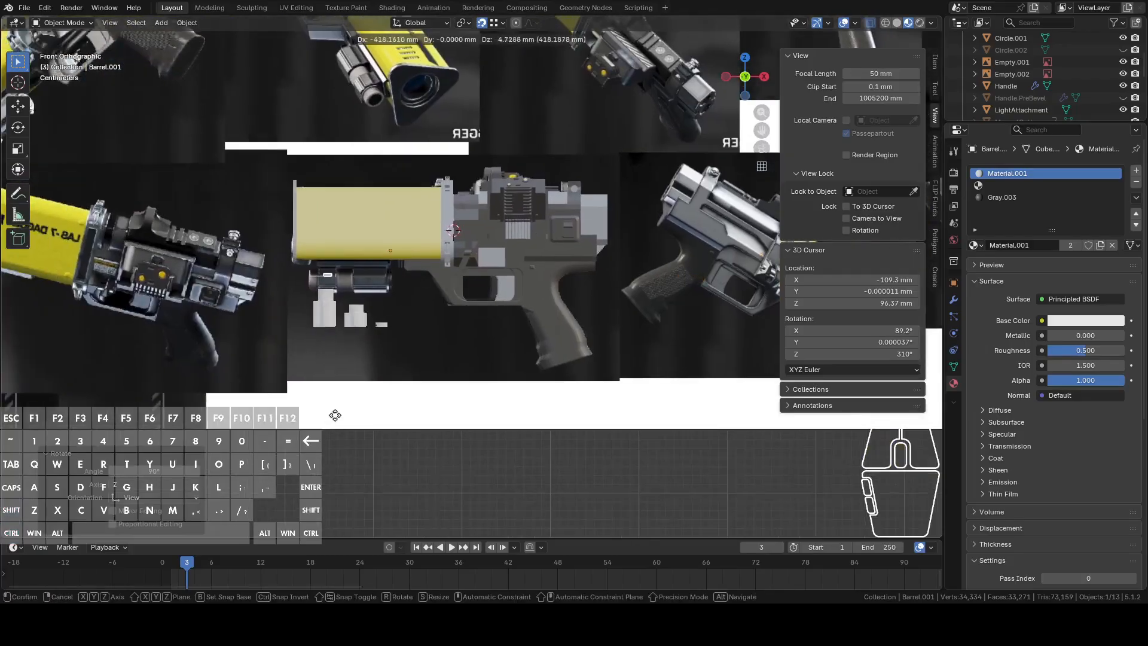
click(336, 420)
shift+middle_drag(364, 368, 589, 284)
scroll(662, 367, up, 4)
key(KP_Decimal)
key(KP_1)
key(g)
right_click(615, 269)
scroll(594, 275, down, 2)
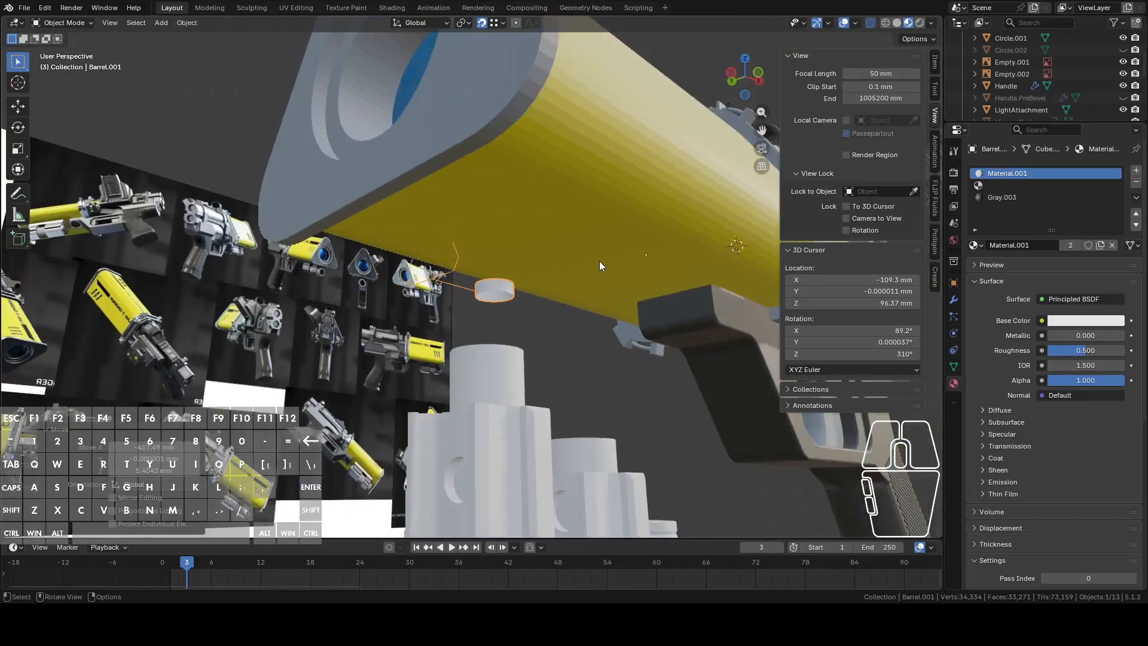
Join the separated strip piece into the yellow housing object Plane.
shift+click(592, 237)
scroll(593, 238, down, 2)
middle_drag(598, 255, 553, 271)
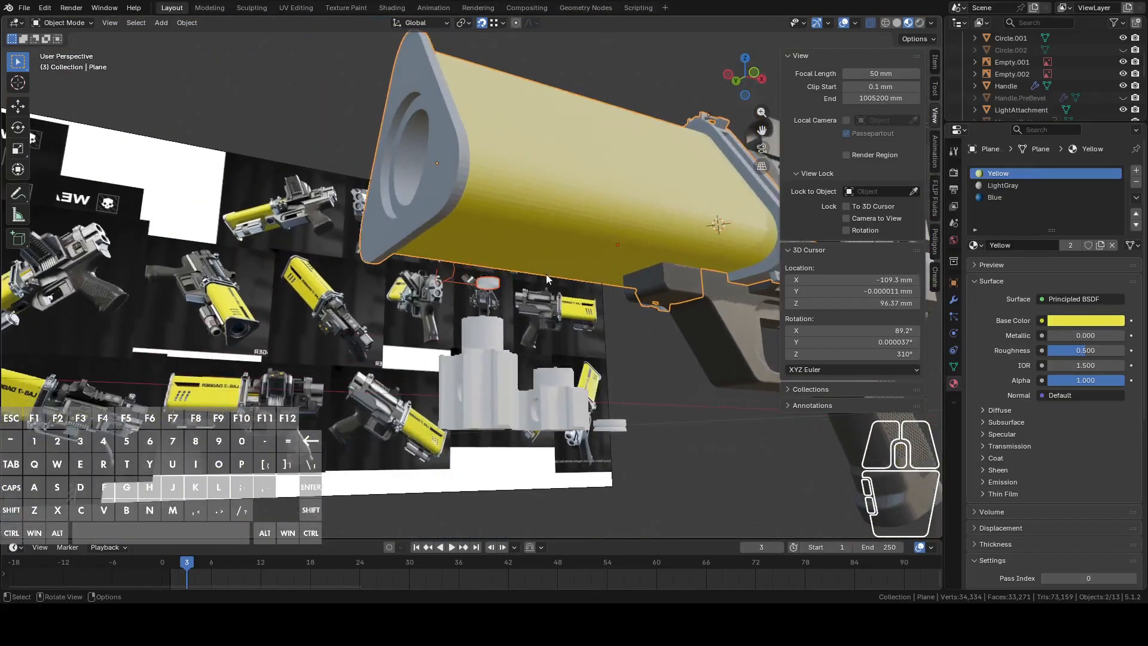
click(588, 245)
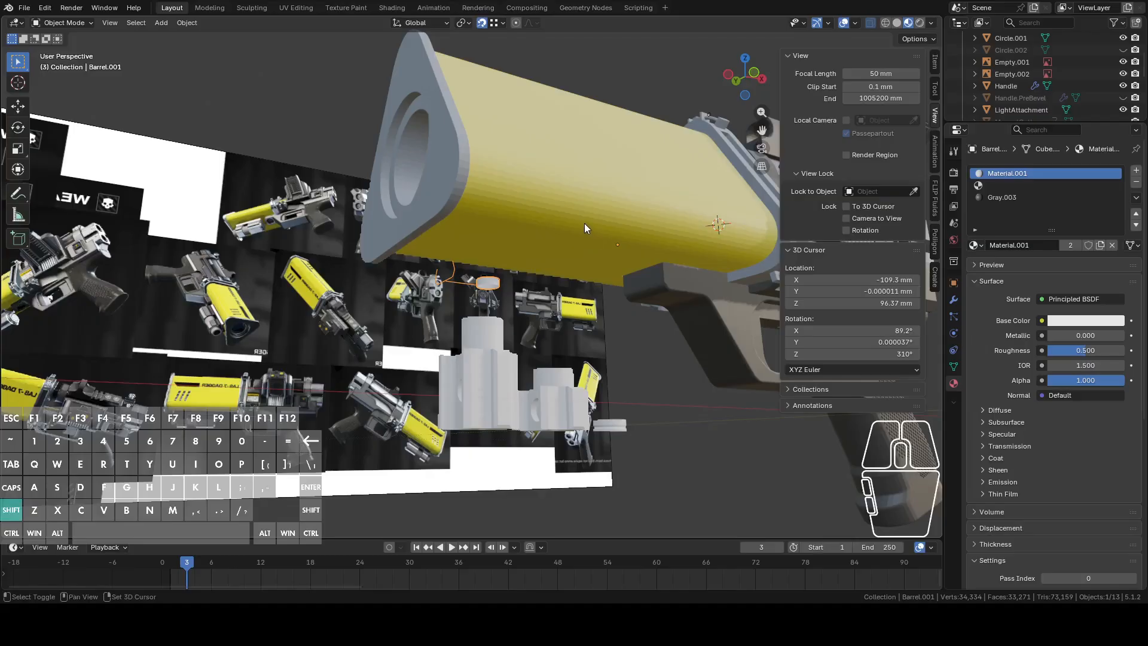
shift+click(584, 225)
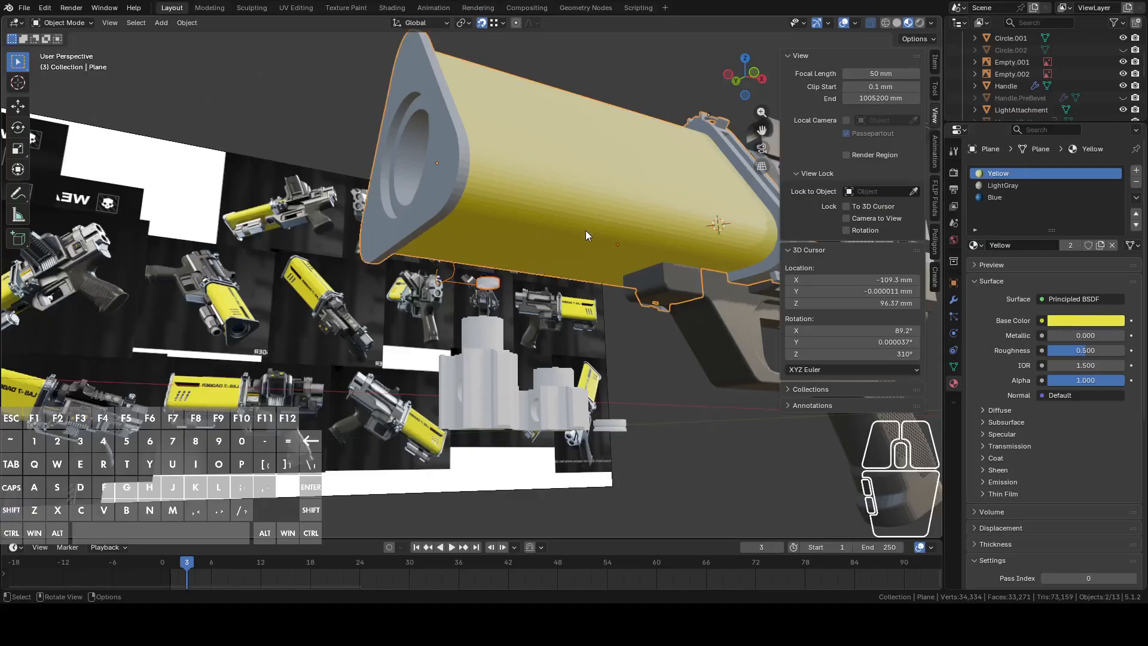
key(ctrl+j)
Subdivide the end edges of the housing's underside face to add a lengthwise edge down its middle.
middle_drag(586, 231, 638, 239)
key(Tab)
click(435, 250)
right_click(636, 239)
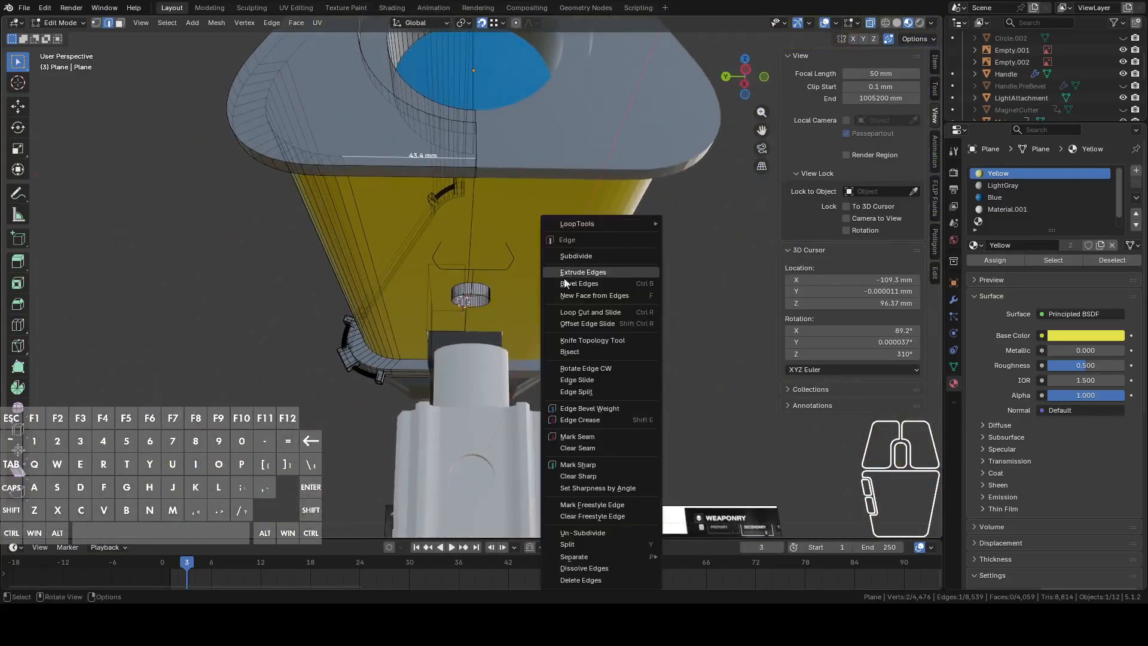
middle_drag(389, 343, 597, 313)
right_click(603, 296)
click(577, 240)
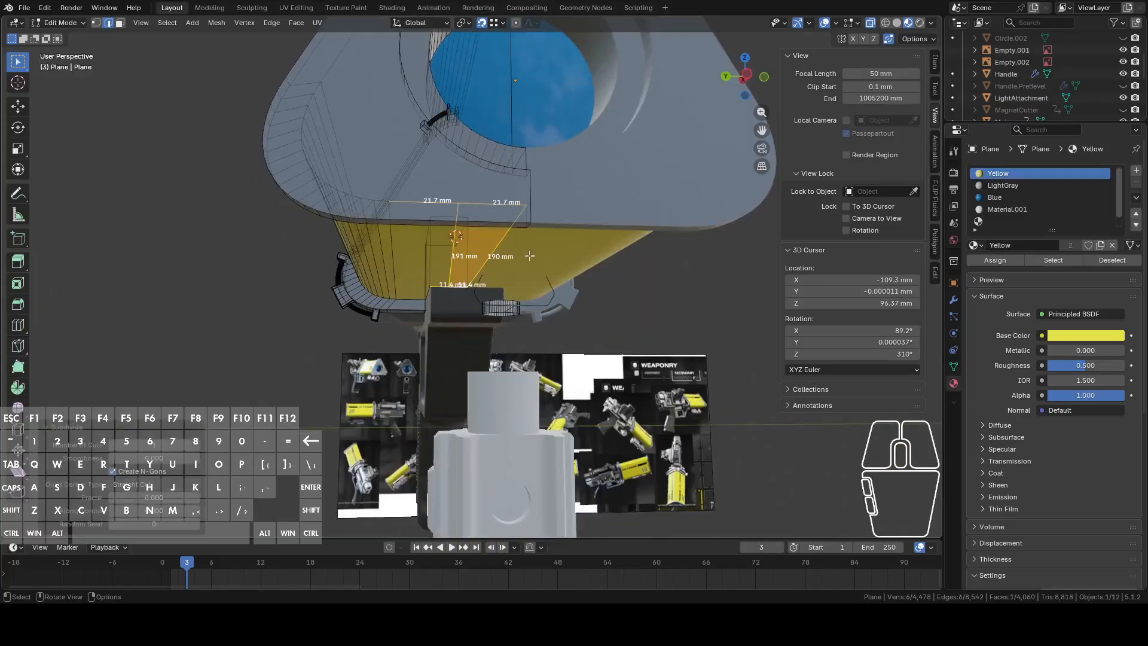
Select the new lengthwise edge on the housing's underside and scale it along global Y.
alt+click(454, 251)
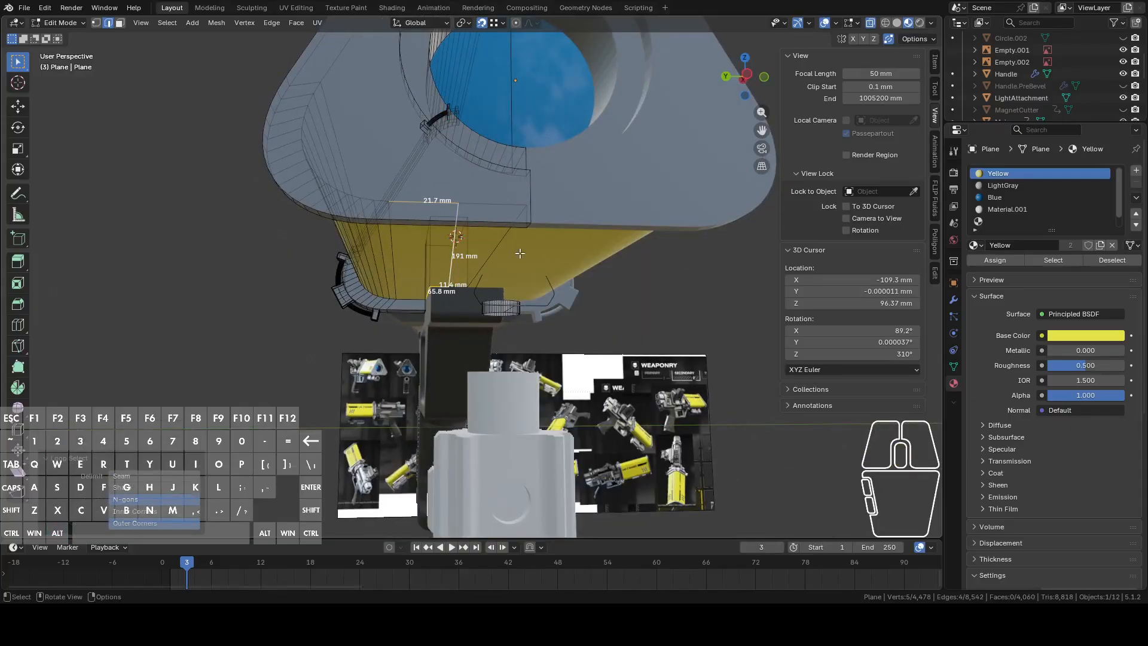
click(453, 254)
middle_drag(455, 254, 639, 317)
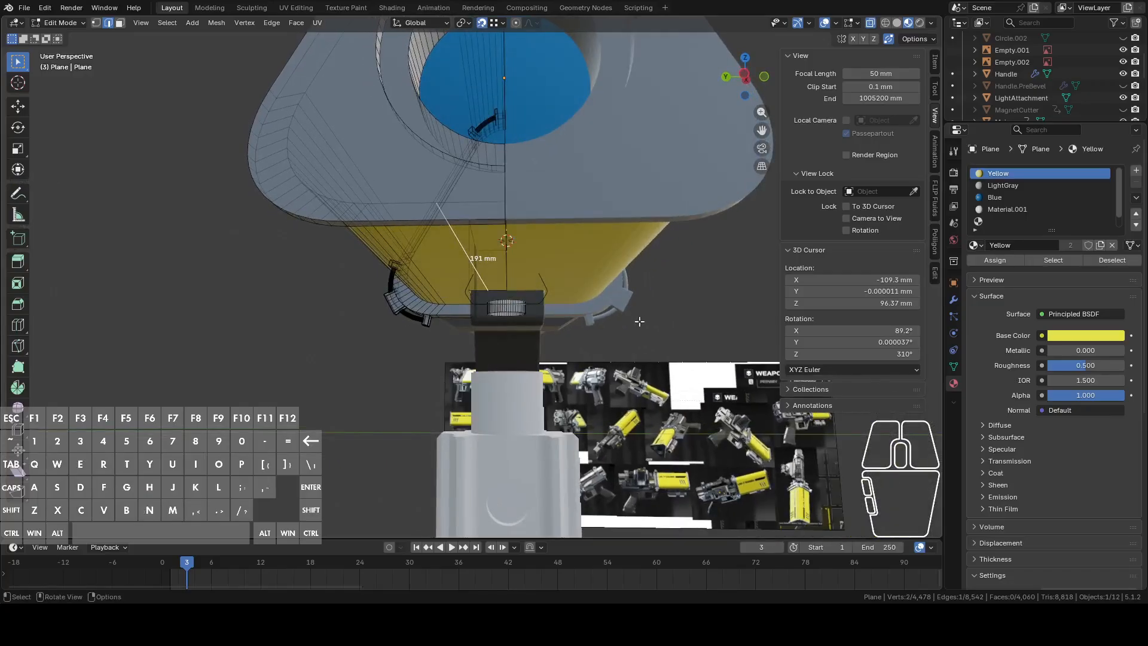
key(s)
key(y)
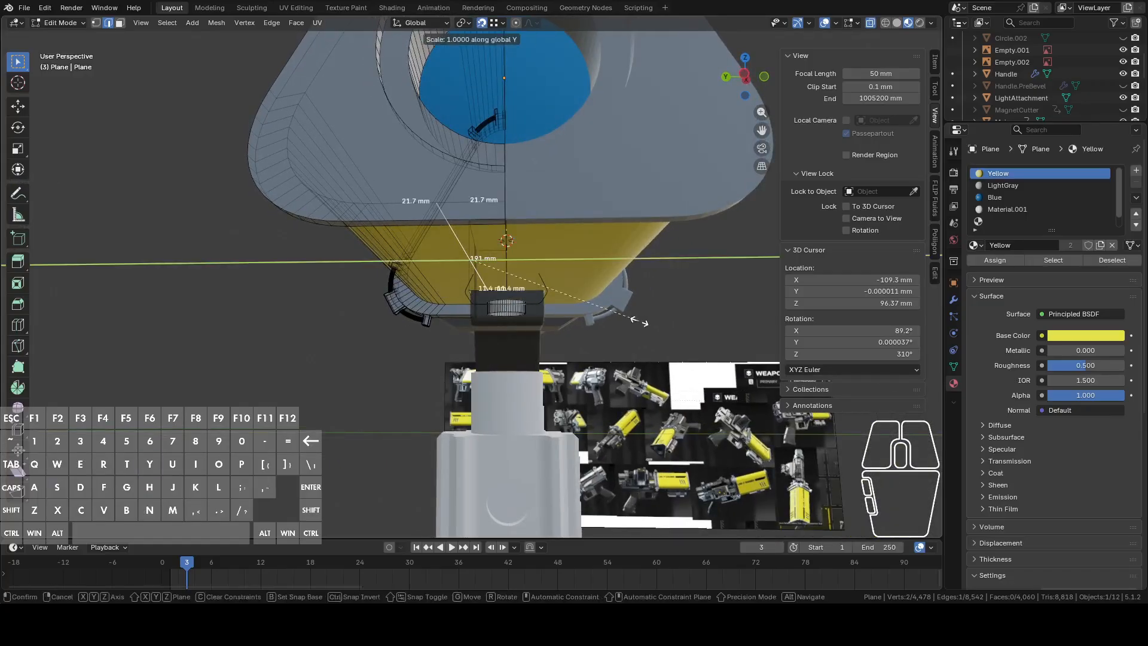
key(Return)
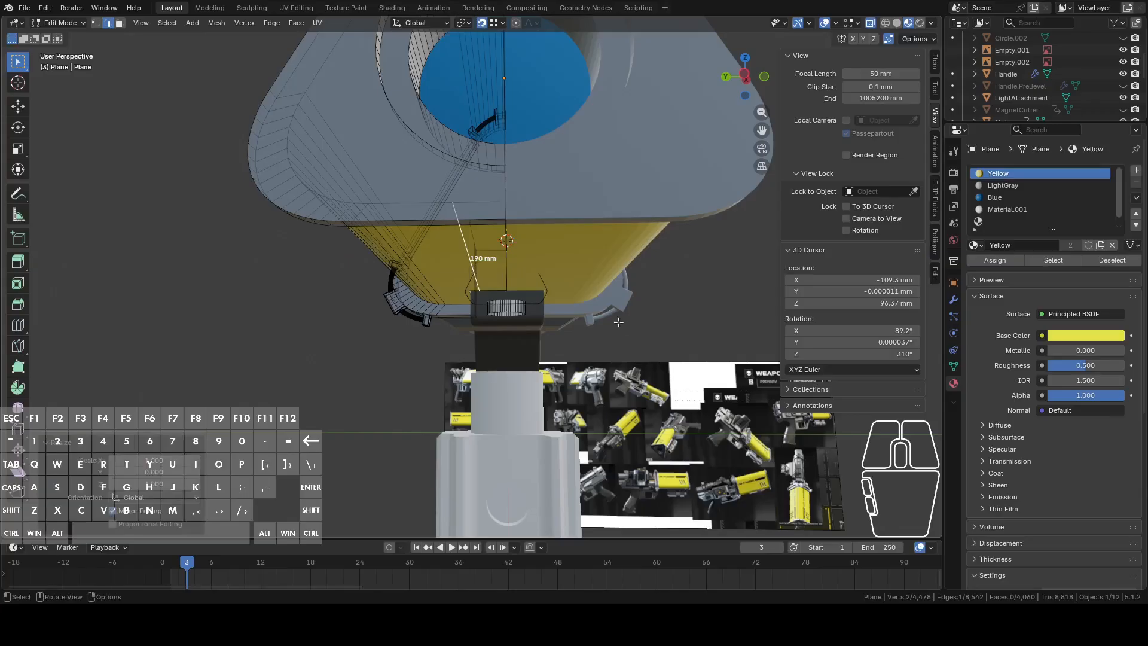
Move the selected lengthwise edge on the housing's underside along global Y, snapping it to the end vertex of the rail profile.
scroll(622, 322, up, 5)
middle_drag(619, 339, 566, 338)
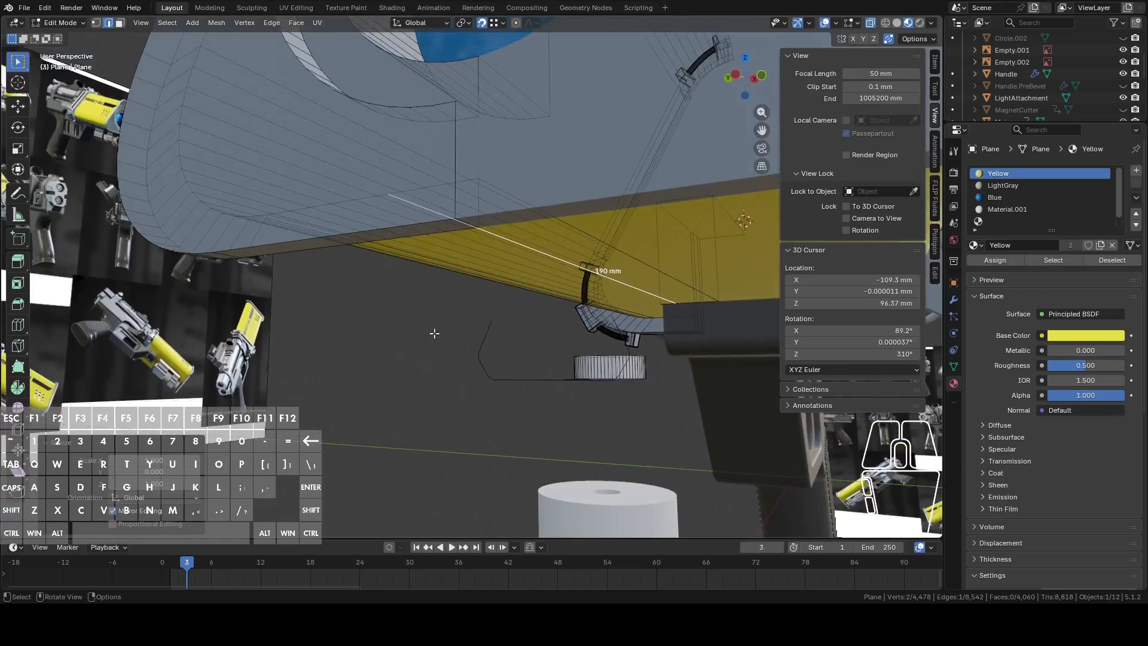
key(g)
key(y)
right_click(491, 319)
key(g)
key(y)
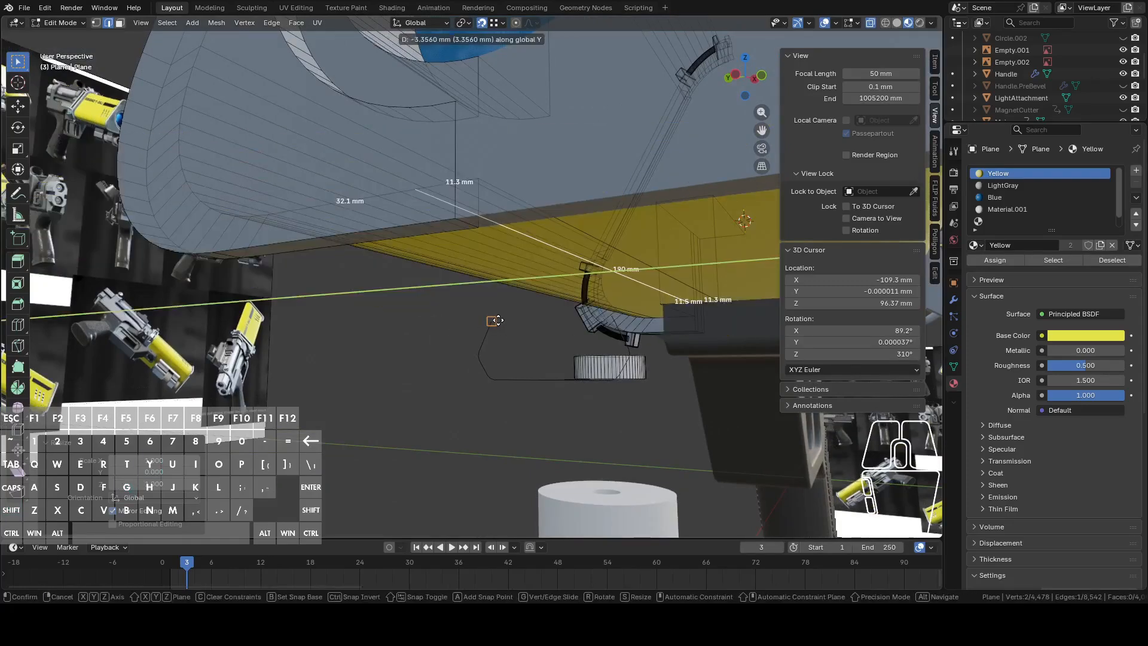
click(498, 321)
Subdivide the moved lengthwise edge on the housing's underside with two cuts.
middle_drag(518, 325, 547, 237)
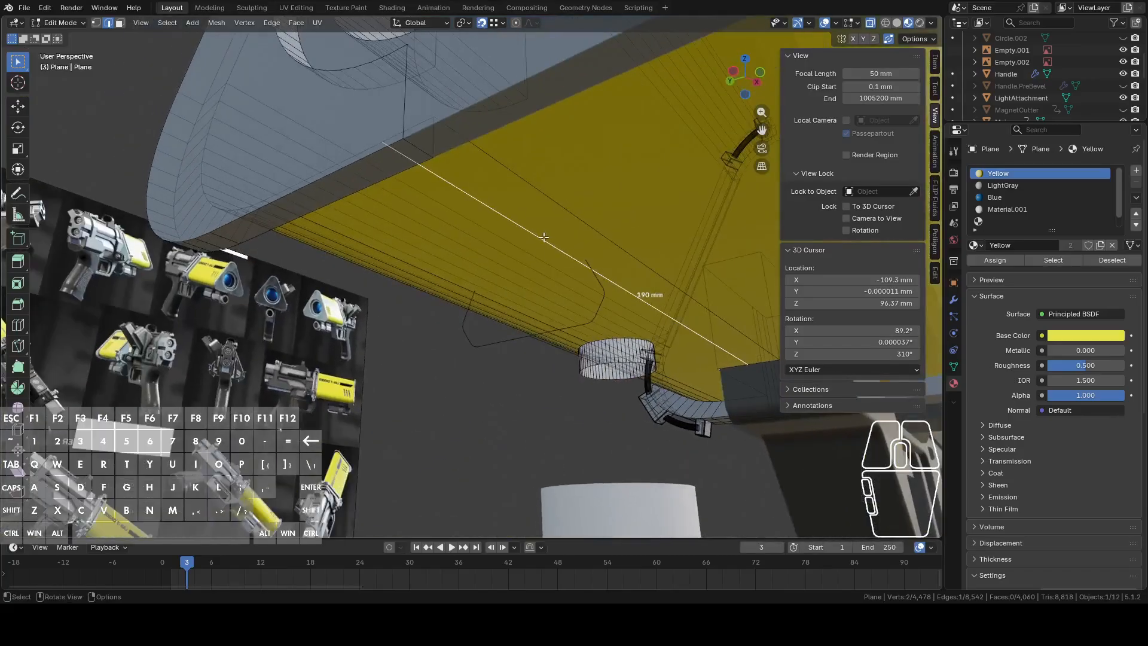
right_click(544, 237)
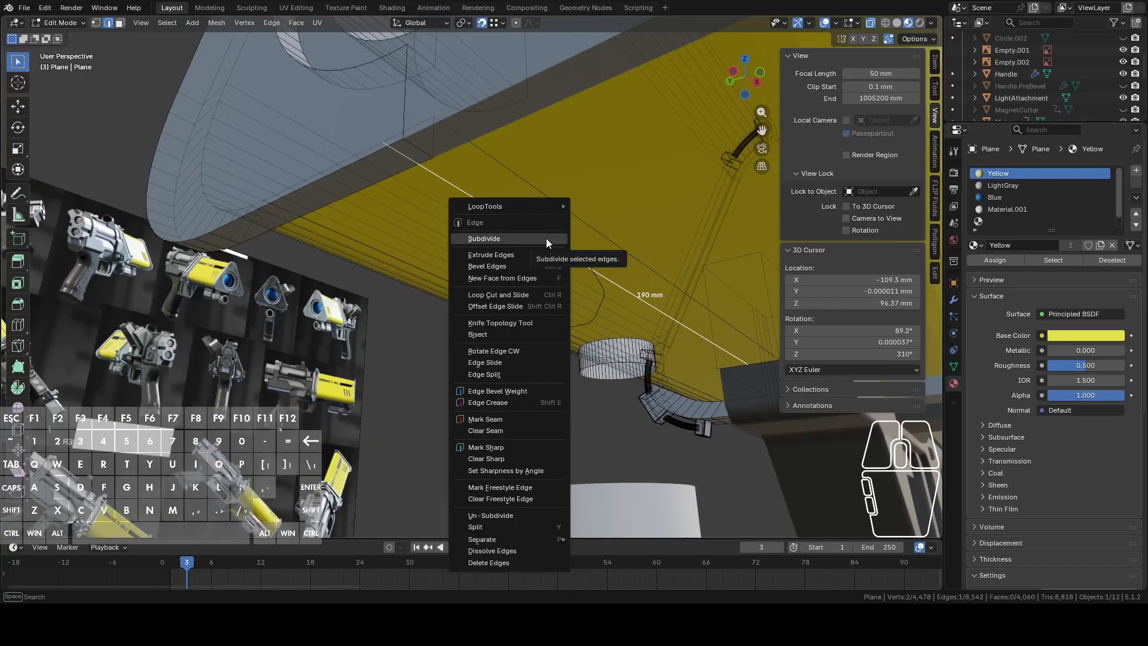
click(546, 238)
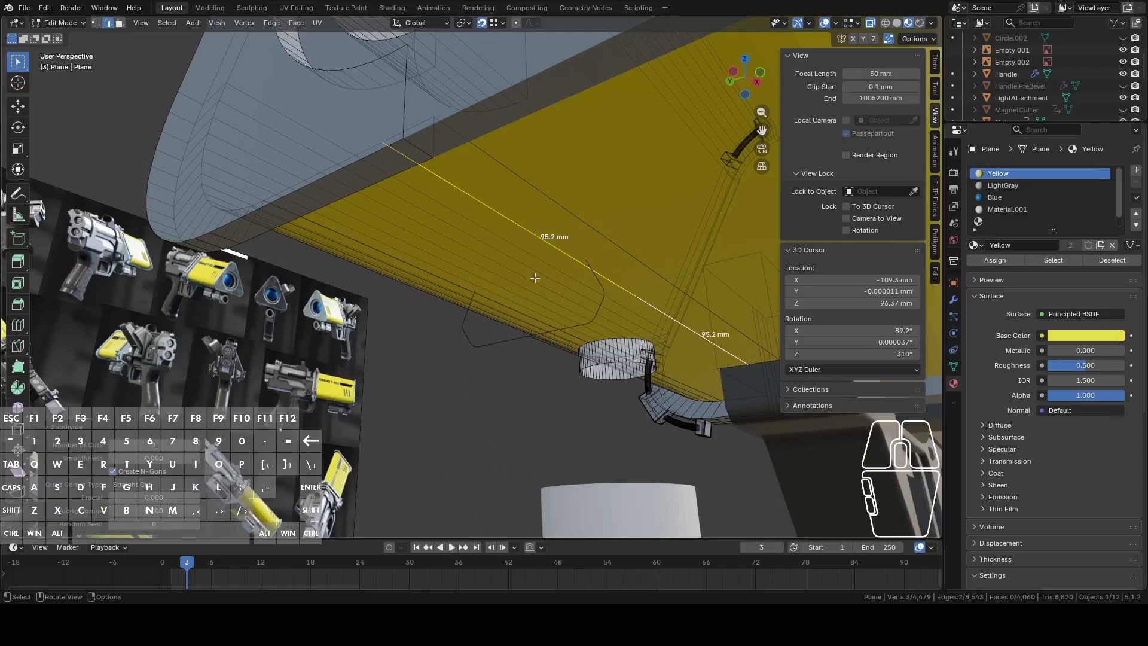
middle_drag(200, 450, 589, 293)
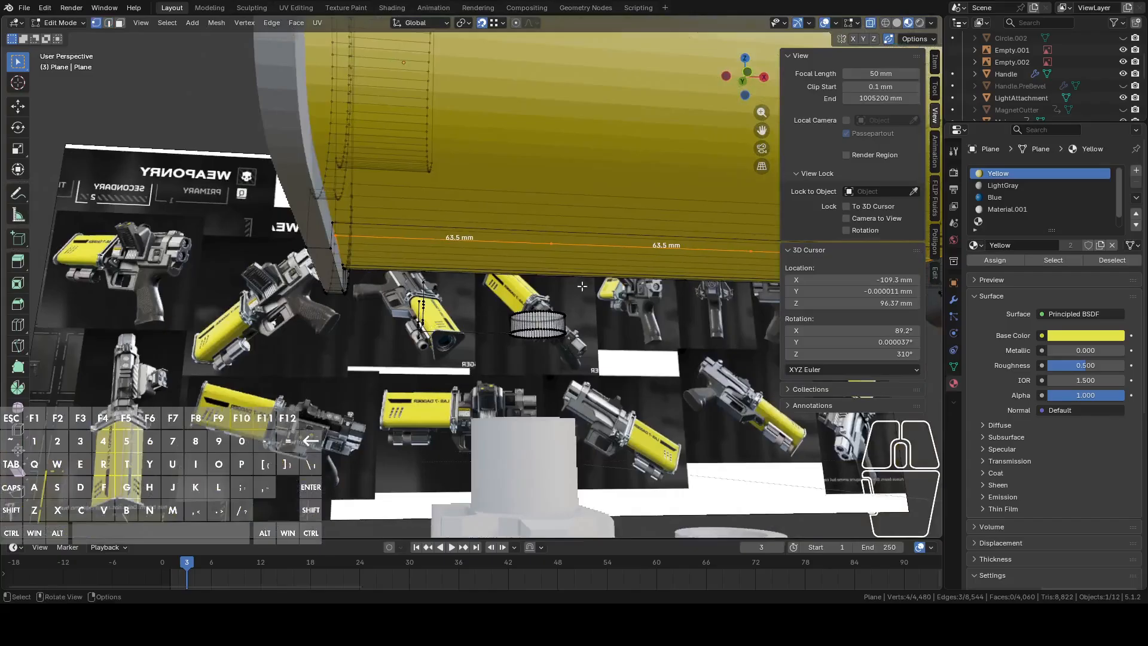
In front view, move the edge's front cut vertex along global X to the front end of the light mount in the reference image.
click(551, 240)
scroll(607, 244, down, 3)
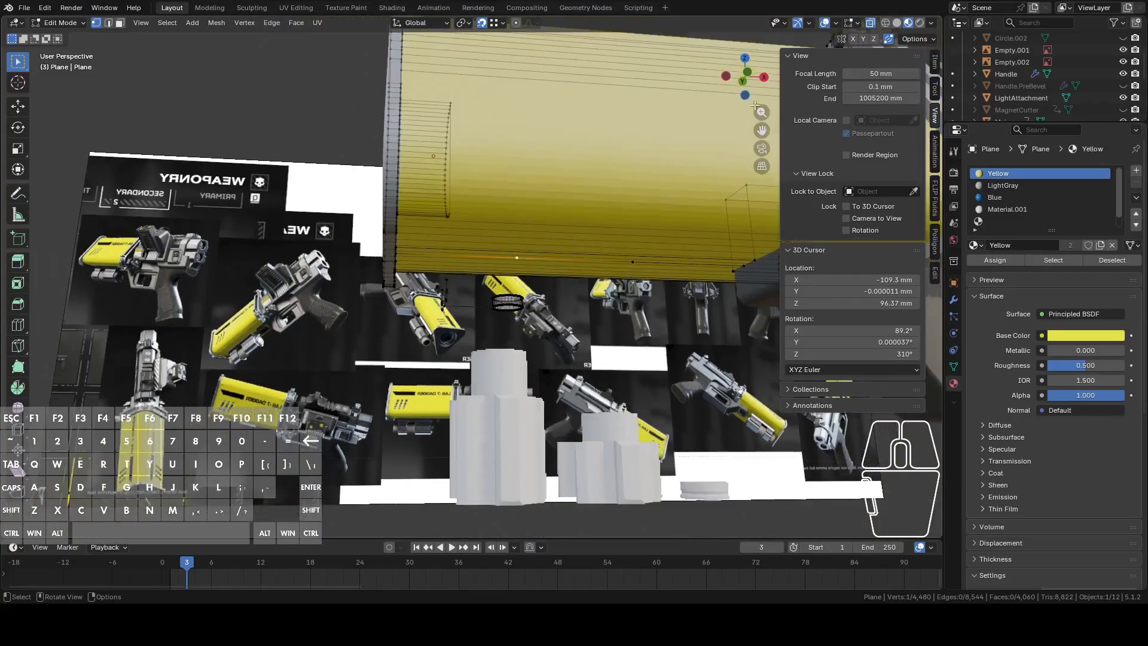
click(750, 82)
scroll(567, 358, up, 3)
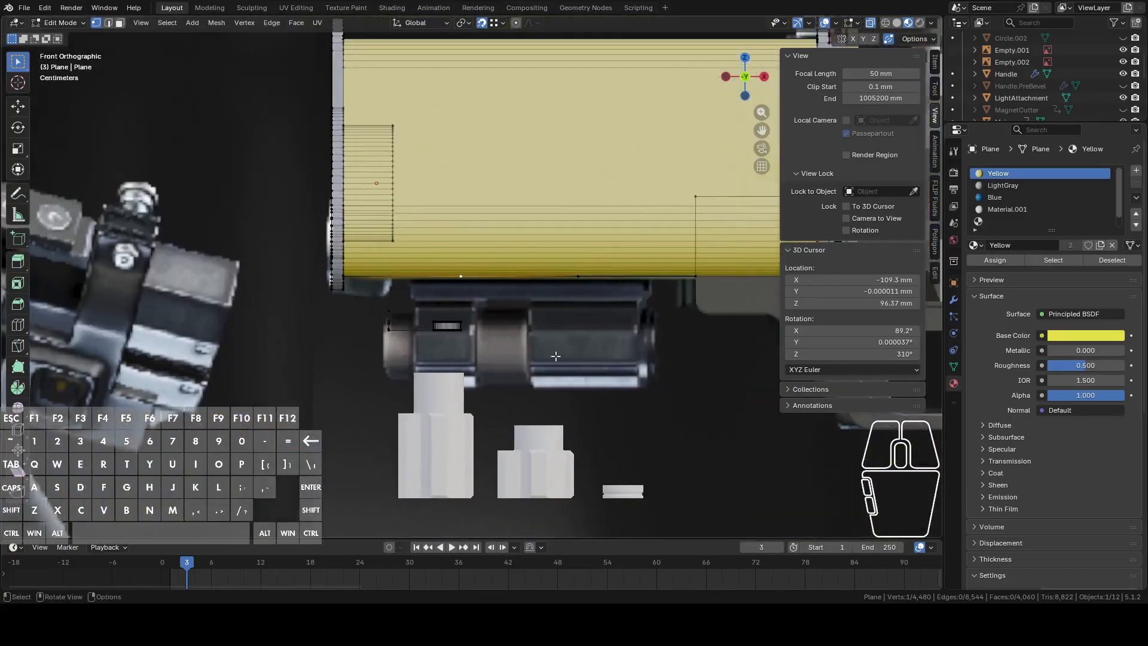
key(g)
key(x)
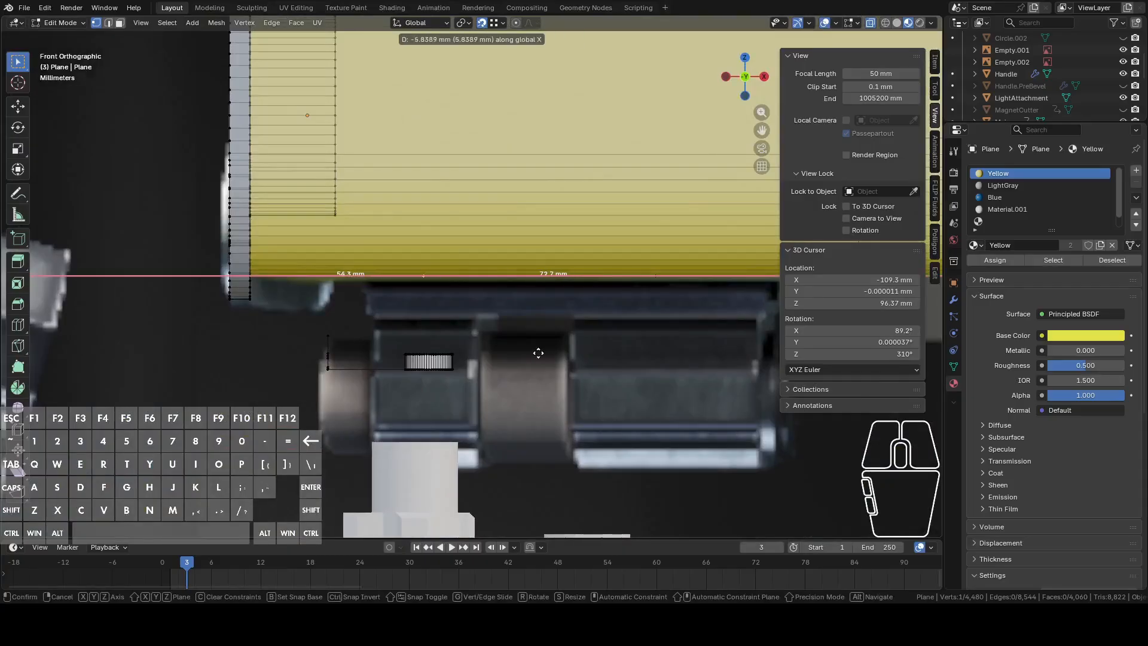
click(484, 352)
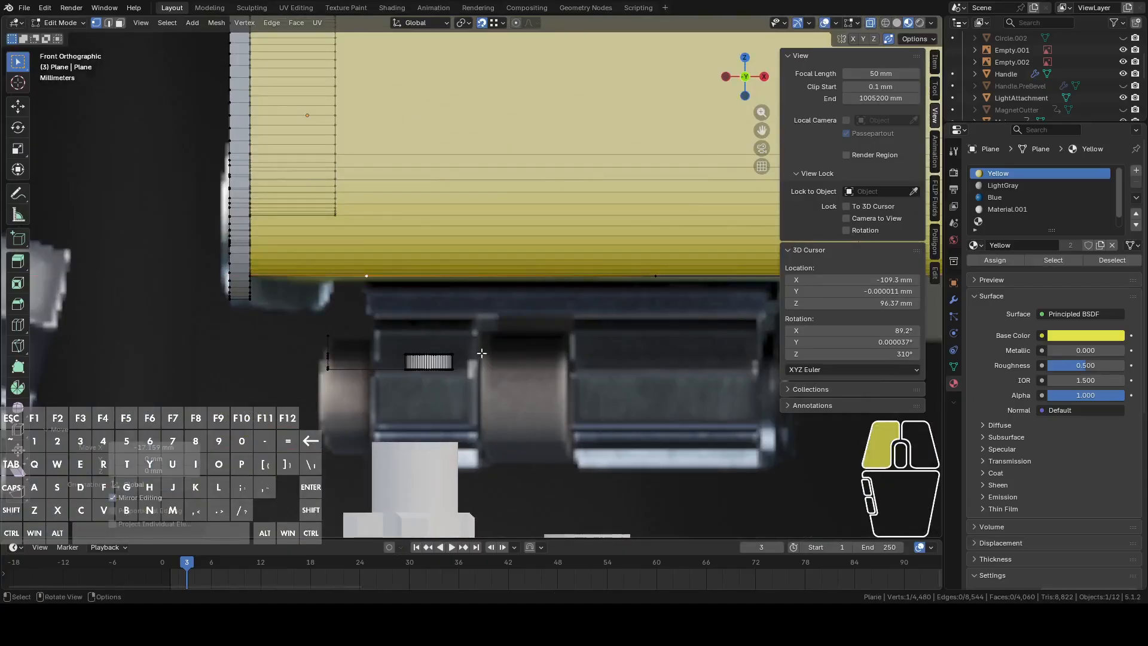
Move the edge's rear cut vertex along global X to the rear end of the light mount in the reference image.
shift+middle_drag(717, 326, 546, 351)
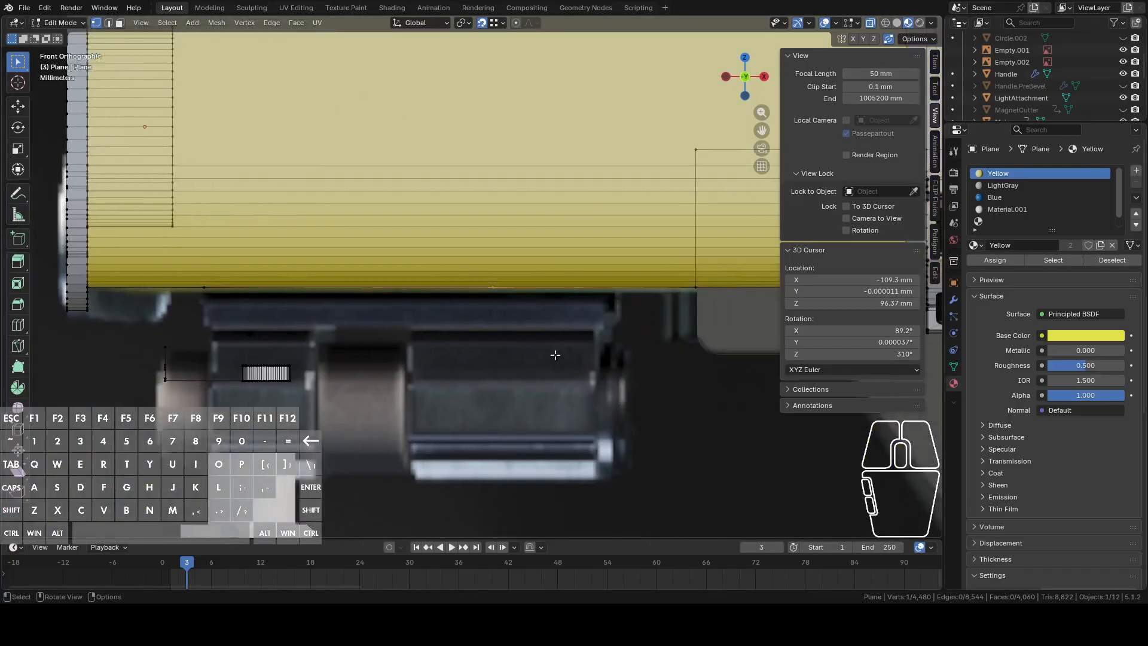
key(g)
key(x)
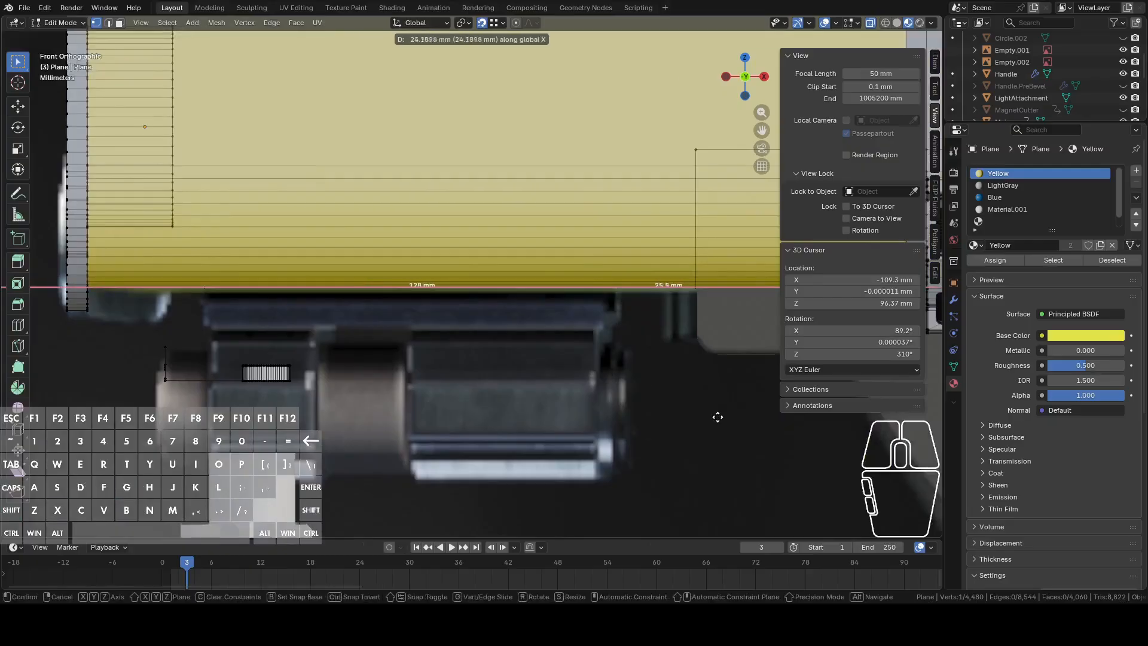
click(722, 419)
Select the curved rail profile beneath the housing and duplicate it along global X towards the grip.
middle_drag(700, 422, 432, 374)
middle_drag(240, 288, 304, 370)
alt+click(406, 347)
middle_drag(442, 357, 423, 335)
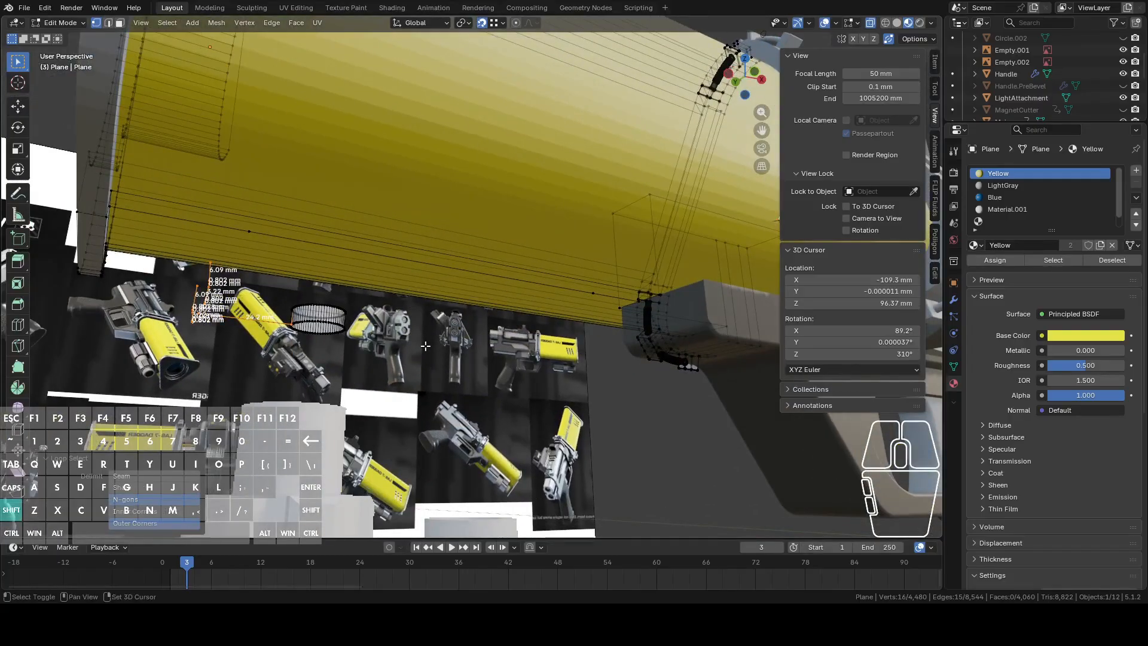
key(shift+d)
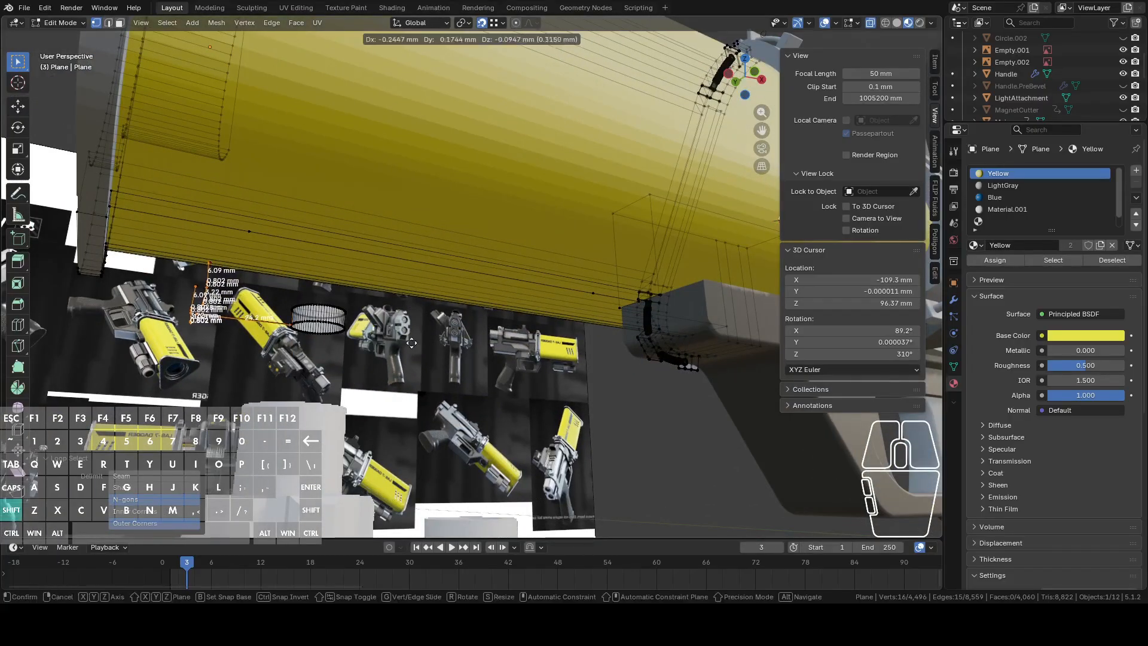
key(x)
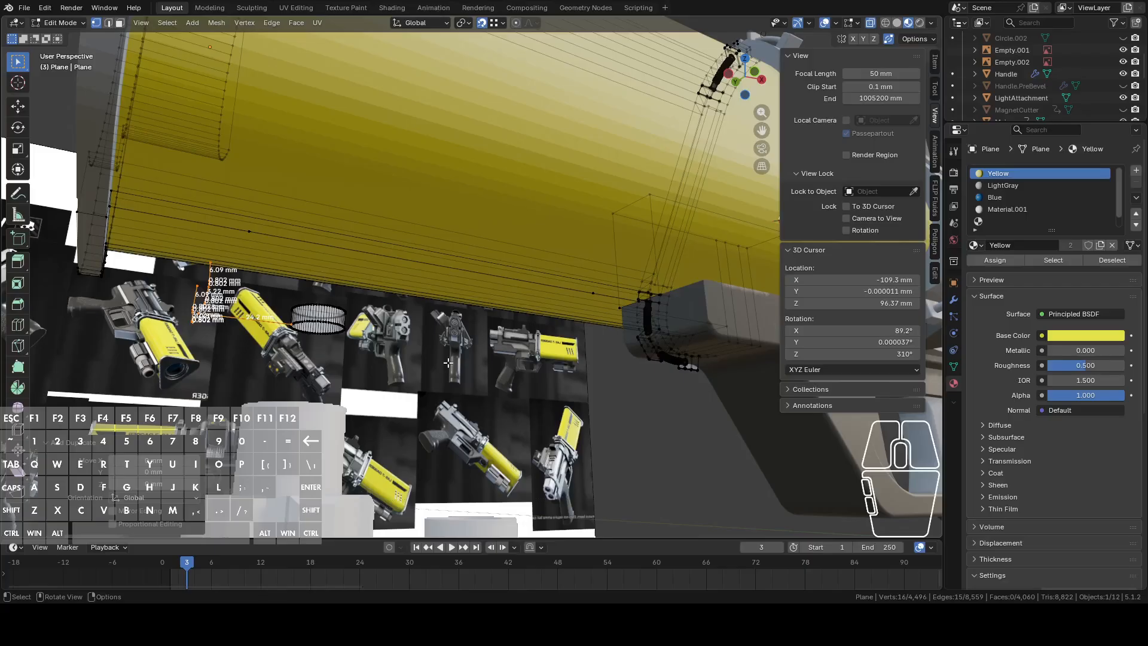
click(654, 414)
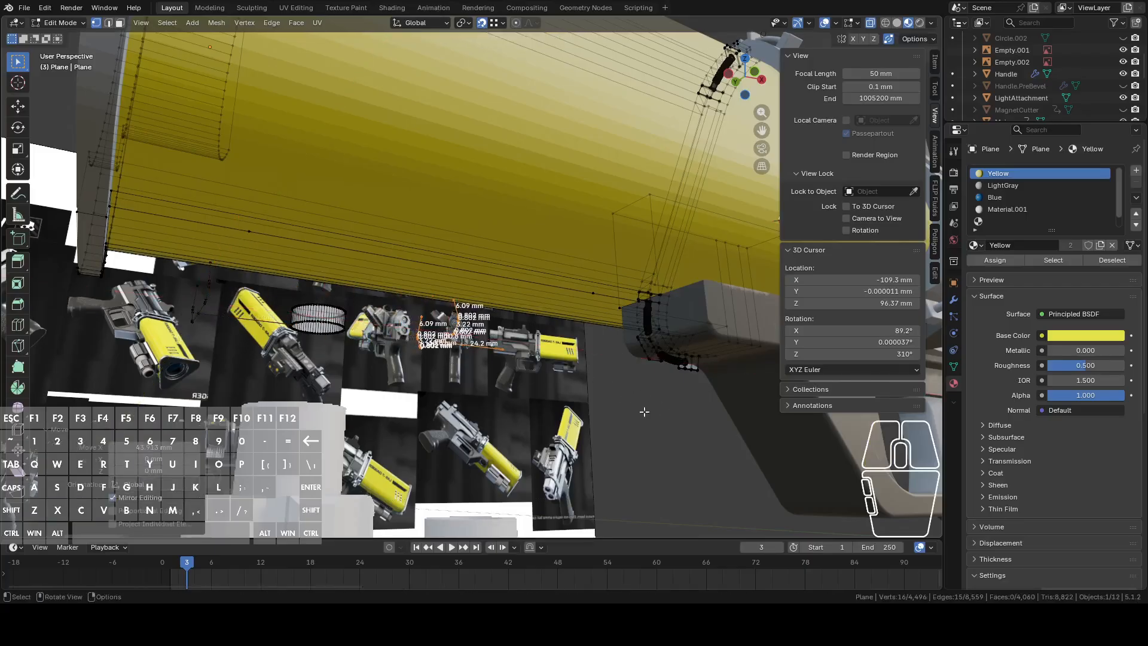
Delete the loose end vertex of the duplicated rail profile.
click(507, 353)
right_click(515, 360)
click(469, 569)
Select the duplicated rail profile and snap it along global X to the rear cut vertex on the underside edge.
middle_drag(475, 393, 426, 353)
alt+click(417, 361)
key(g)
key(y)
key(x)
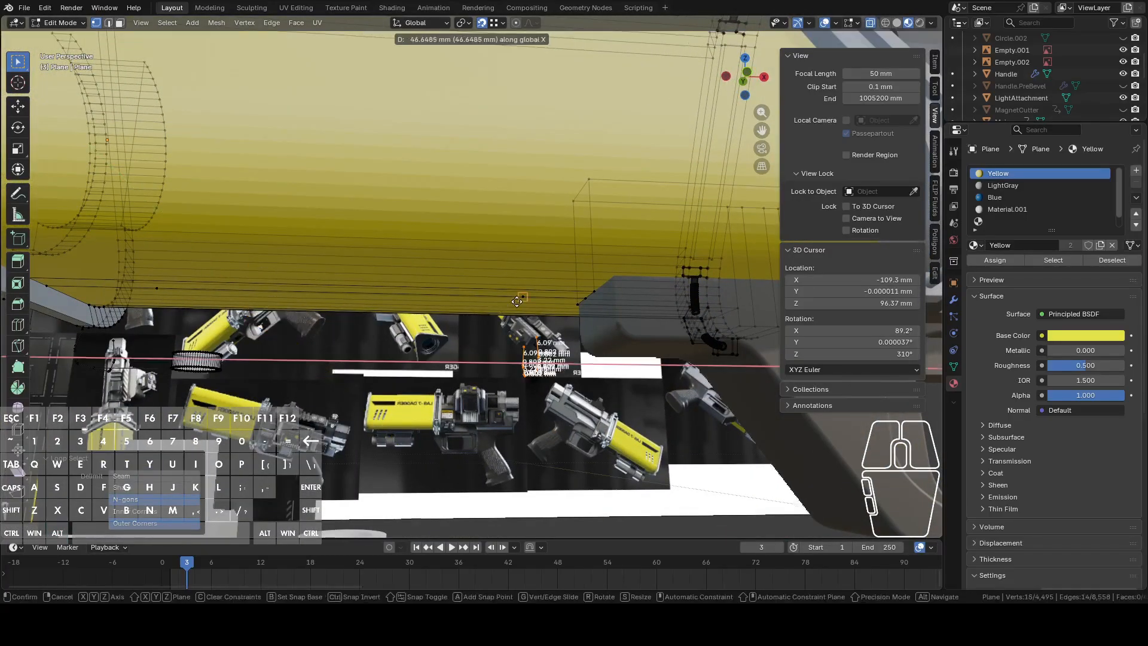
click(521, 299)
Select the original front profile with its linked ring and snap them along global X to the front cut vertex on the underside edge.
shift+middle_drag(117, 368, 385, 387)
alt+click(385, 386)
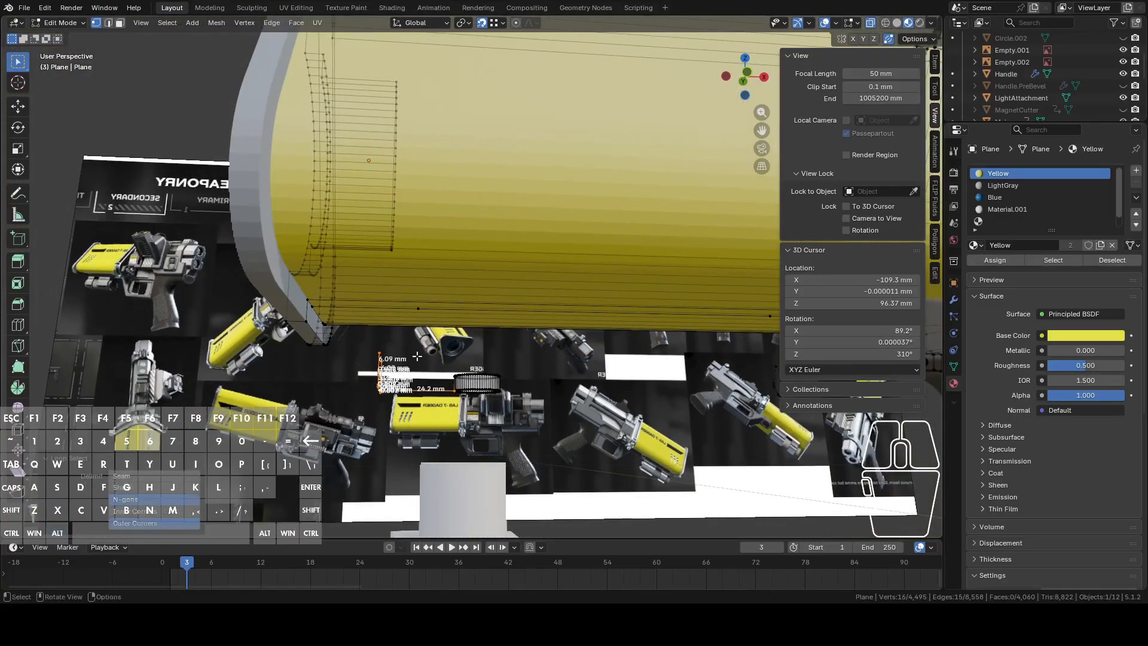
click(377, 348)
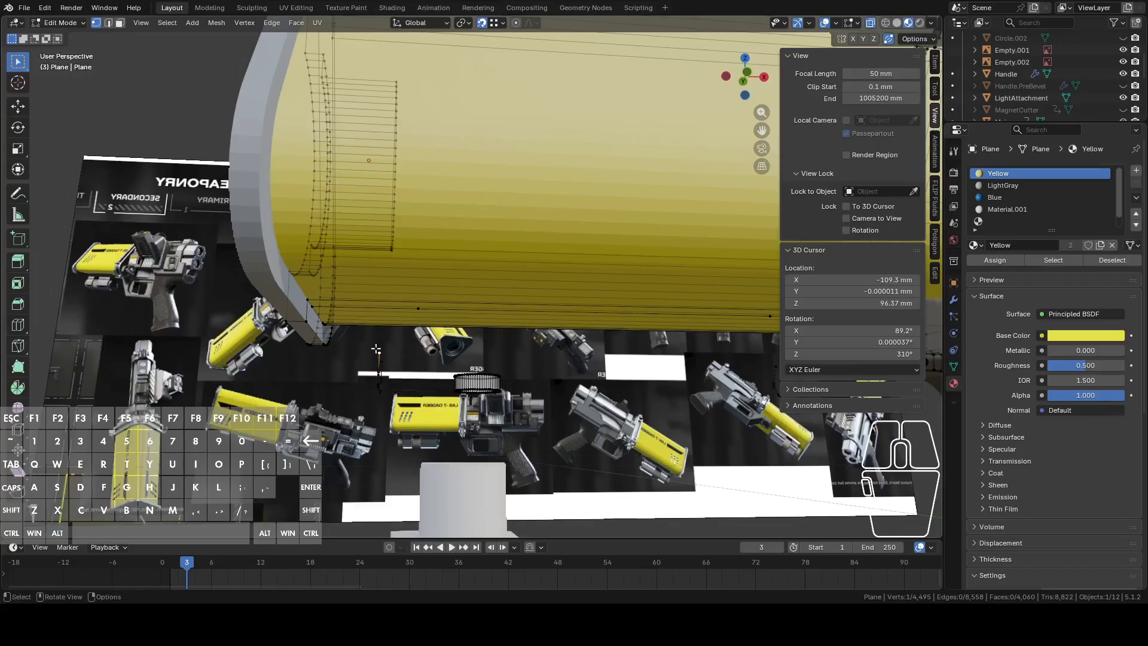
key(l)
key(g)
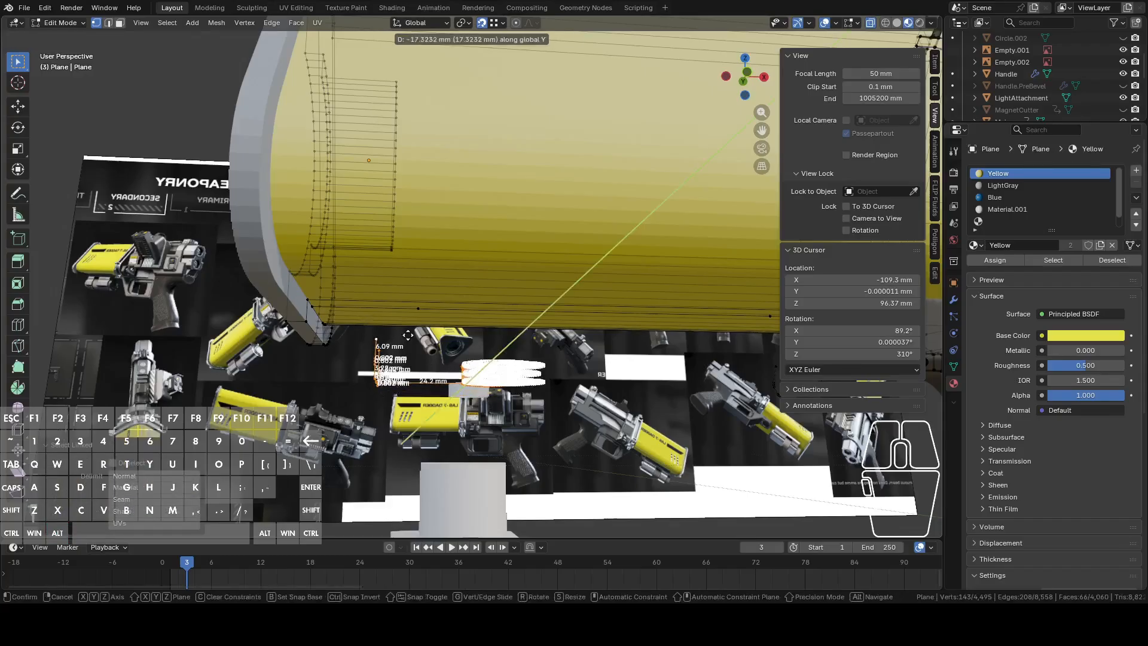
key(x)
click(417, 313)
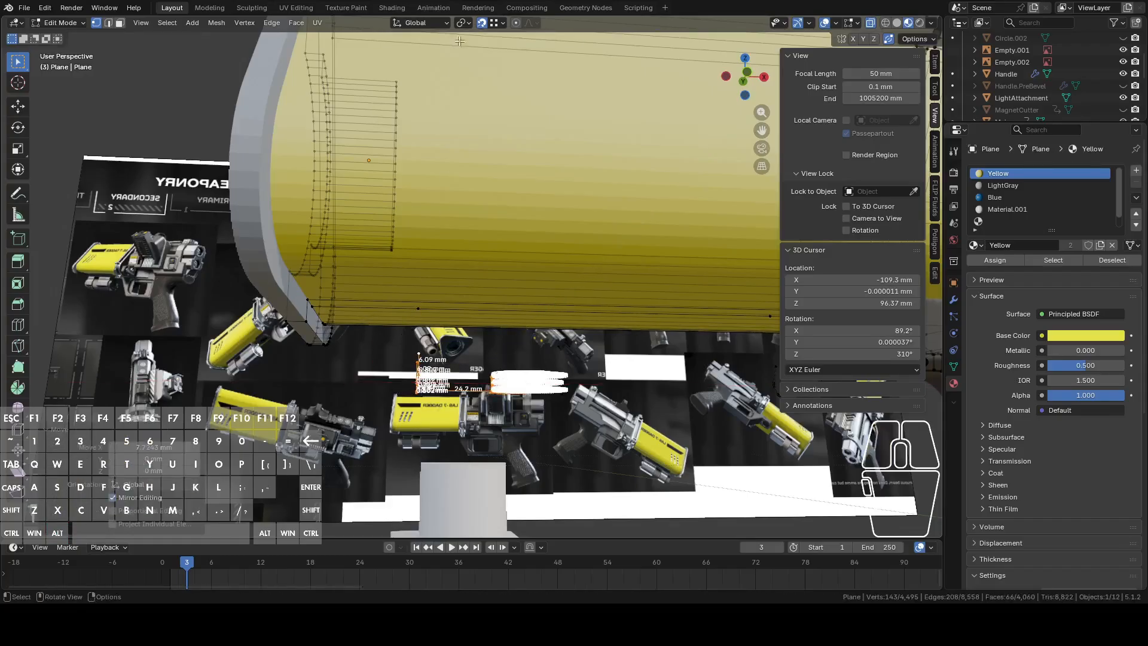
click(501, 23)
Select the other lengthwise edge on the housing's underside and subdivide it with two cuts.
scroll(387, 371, up, 3)
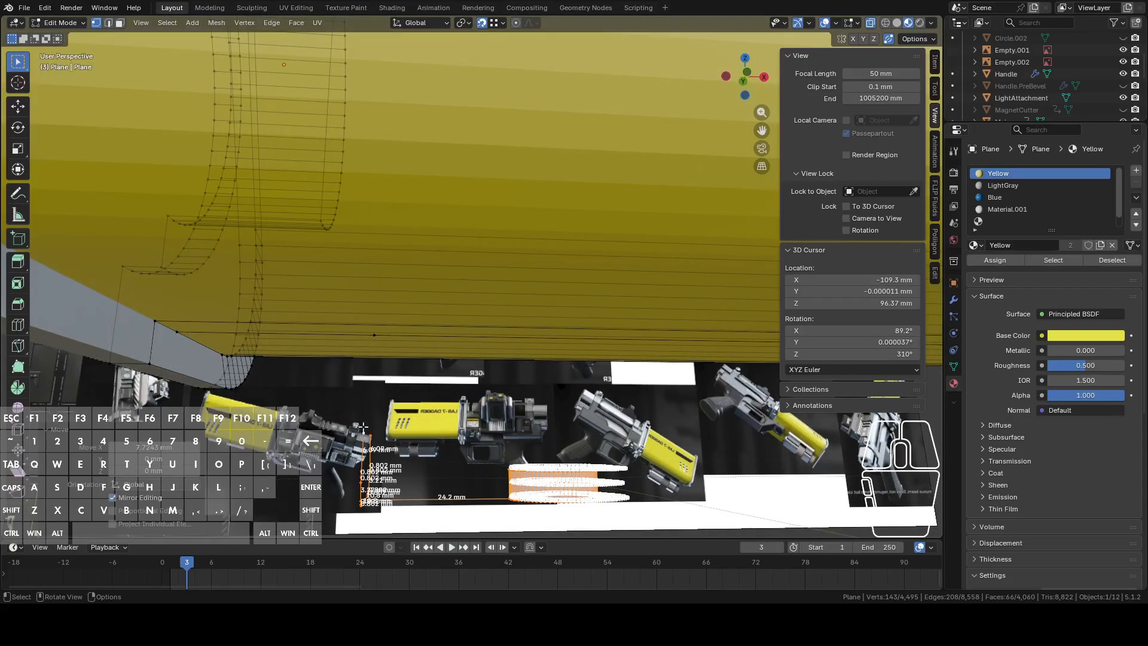
middle_drag(392, 345, 460, 233)
key(2)
click(497, 205)
shift+middle_drag(459, 233, 562, 249)
right_click(562, 248)
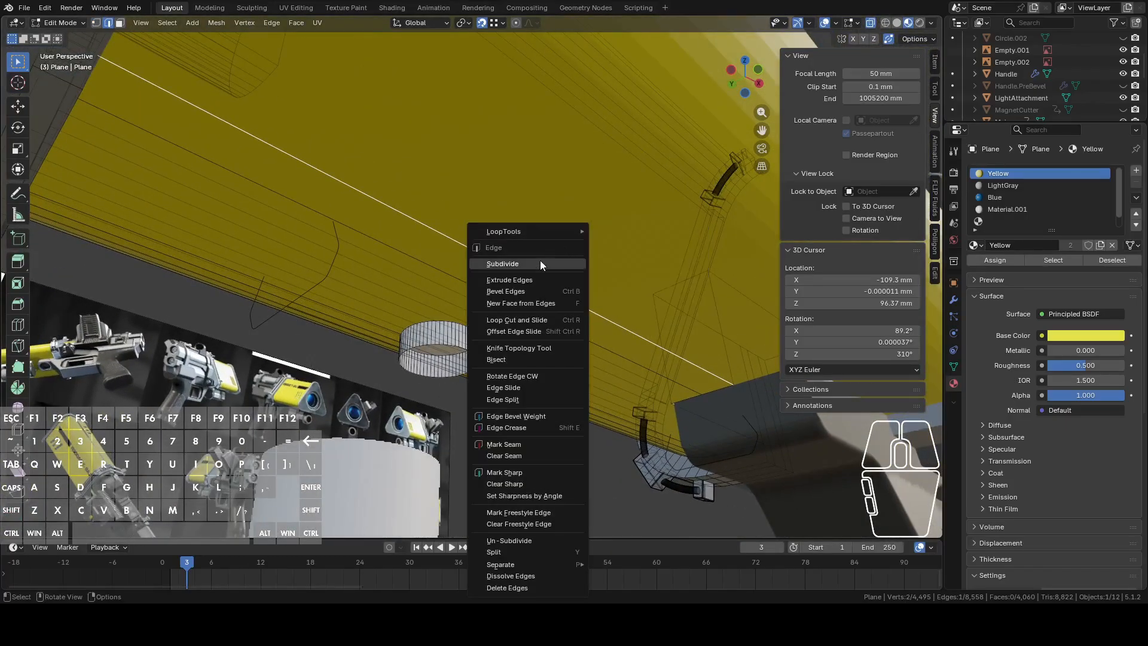
click(540, 260)
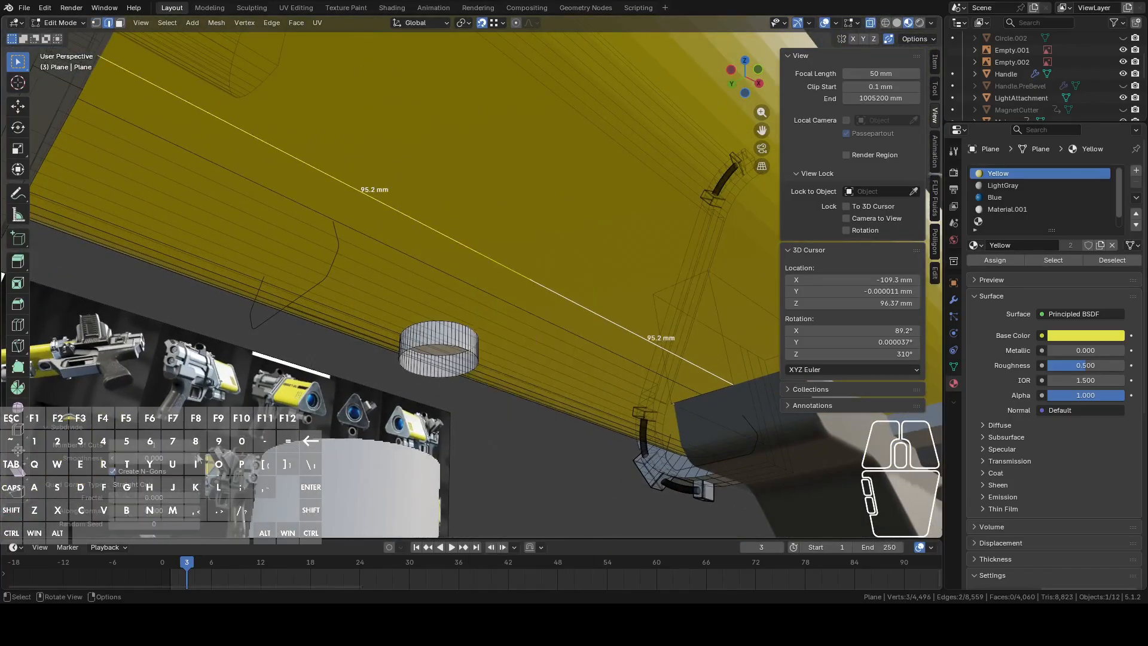
Move the second edge's front cut vertex along global X, snapping it in line with the front rail profile.
key(1)
click(433, 234)
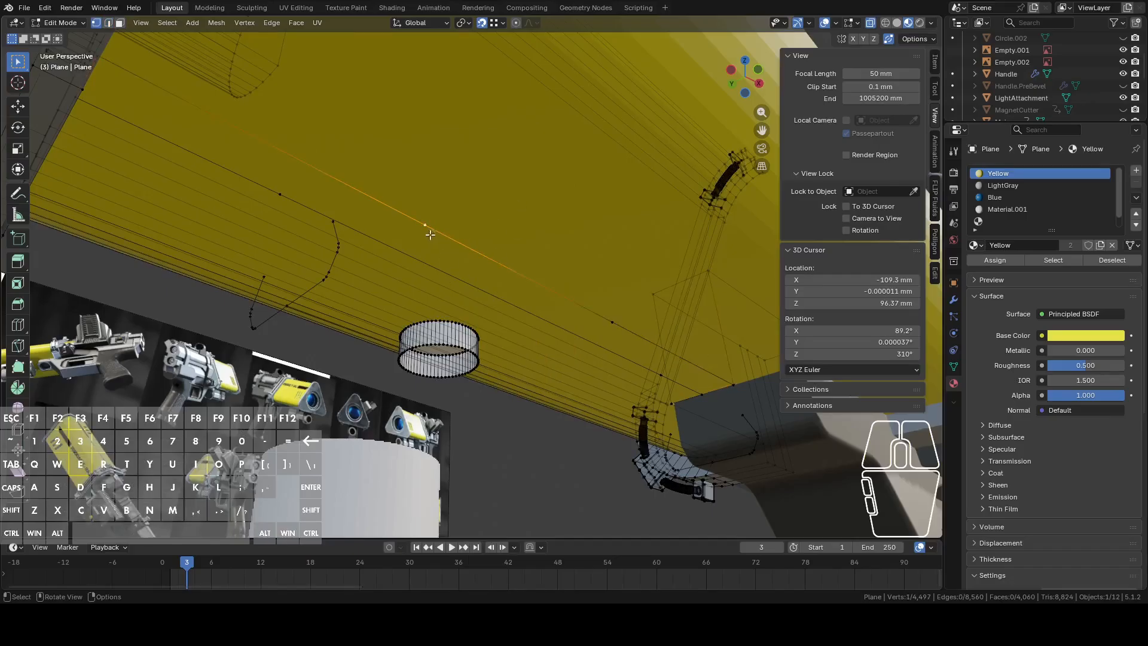
key(g)
key(x)
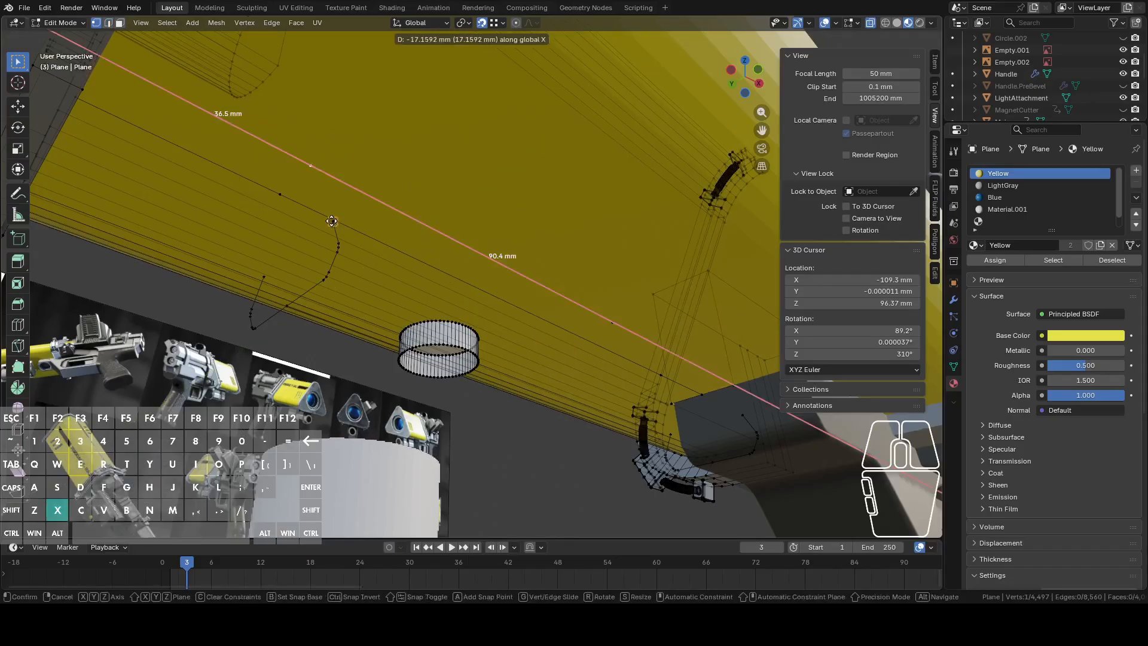
click(332, 221)
Move the second edge's rear cut vertex along global X, snapping it in line with the rear rail profile.
click(599, 315)
middle_drag(649, 341, 474, 287)
key(g)
click(616, 347)
Select the rail profile and ring vertices lying on one side of the centre line and delete them.
middle_drag(616, 347, 659, 270)
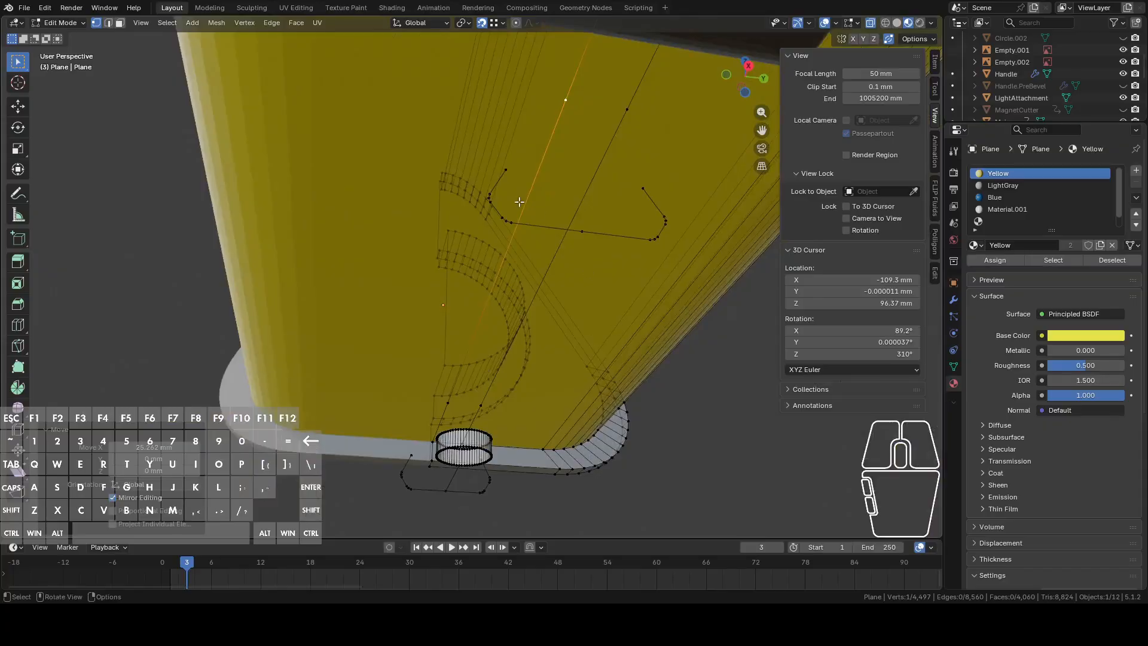
middle_drag(514, 207, 484, 210)
drag(368, 142, 450, 313)
middle_drag(525, 415, 362, 296)
scroll(363, 296, up, 4)
key(c)
drag(558, 357, 546, 332)
right_click(546, 332)
middle_drag(451, 313, 342, 292)
key(c)
mouse_move(374, 219)
mouse_down()
mouse_move(387, 213)
mouse_move(345, 340)
mouse_up()
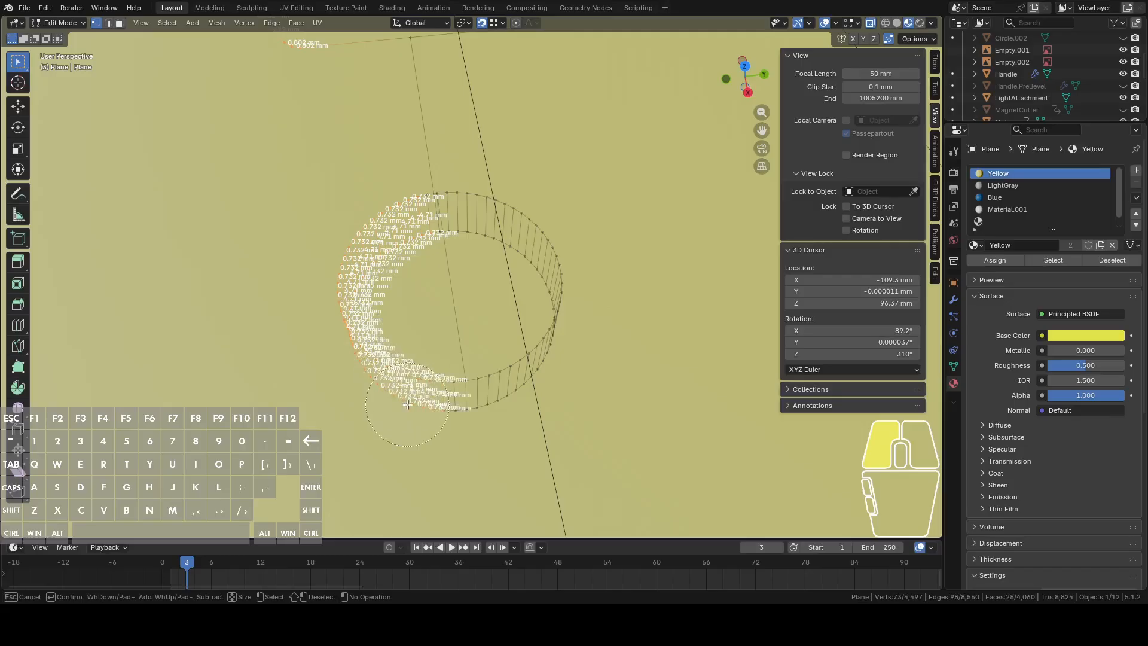
right_click(414, 395)
right_click(413, 394)
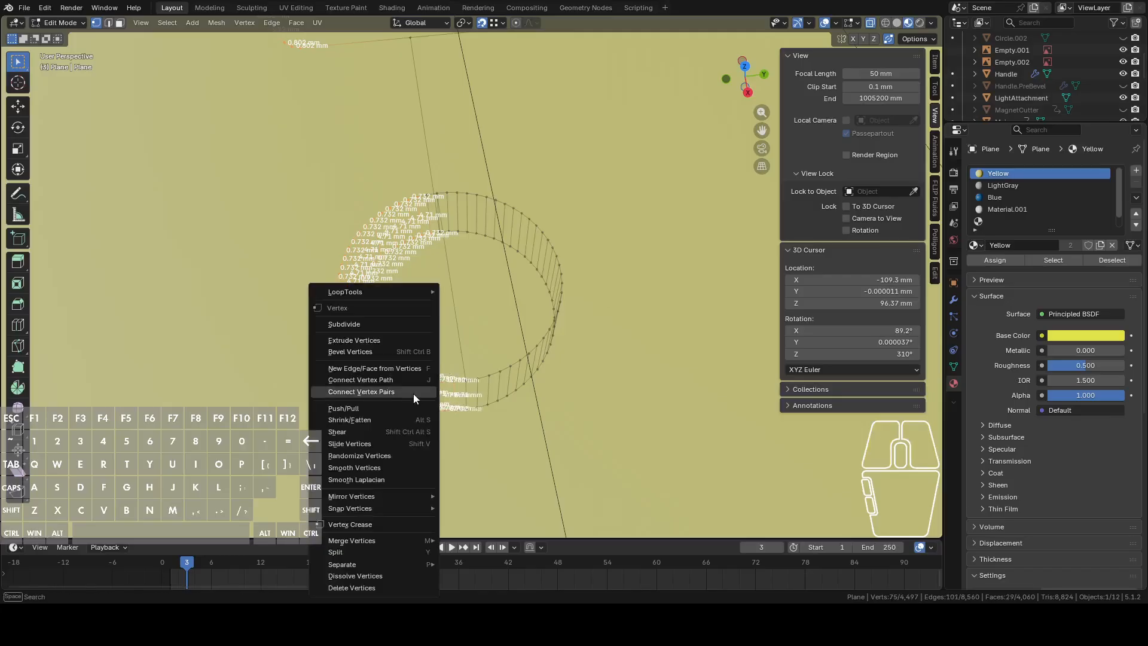
click(361, 587)
Examine the LightAttachment object in Edit Mode, selecting the edge below the round hole in each of its two blocks.
middle_drag(467, 379, 536, 274)
scroll(531, 260, down, 4)
middle_drag(491, 263, 605, 247)
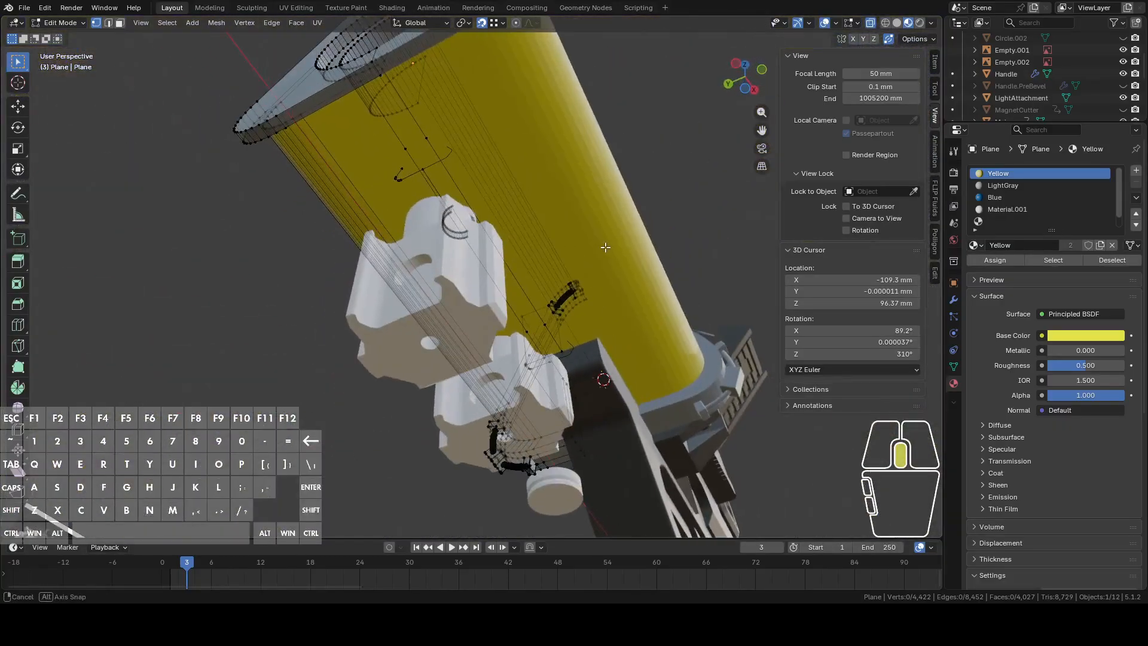
middle_drag(520, 399, 401, 338)
key(Tab)
click(457, 387)
key(Tab)
scroll(400, 338, up, 4)
key(2)
click(328, 394)
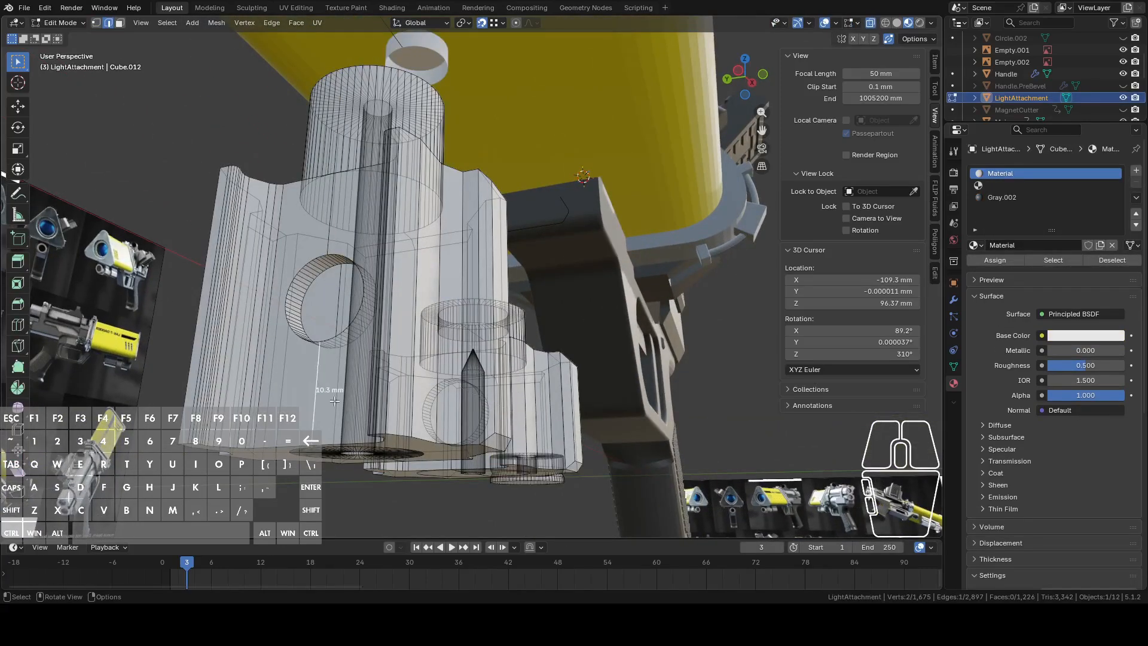
middle_drag(476, 367, 551, 256)
scroll(522, 335, up, 3)
scroll(550, 257, up, 2)
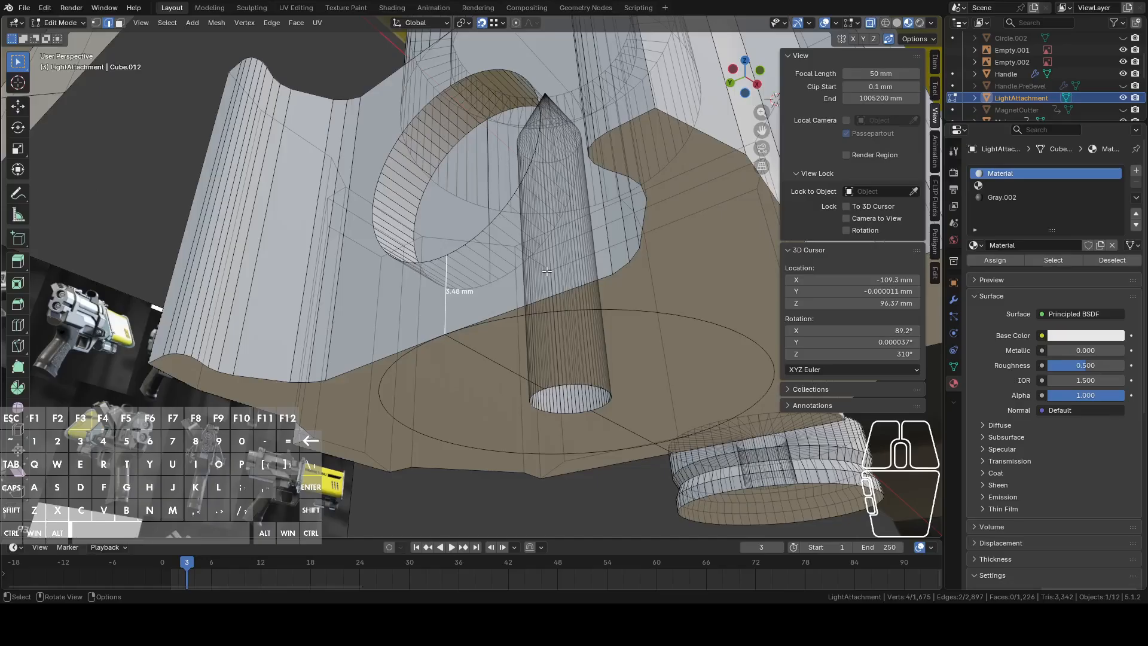
scroll(547, 271, down, 7)
middle_drag(418, 243, 446, 256)
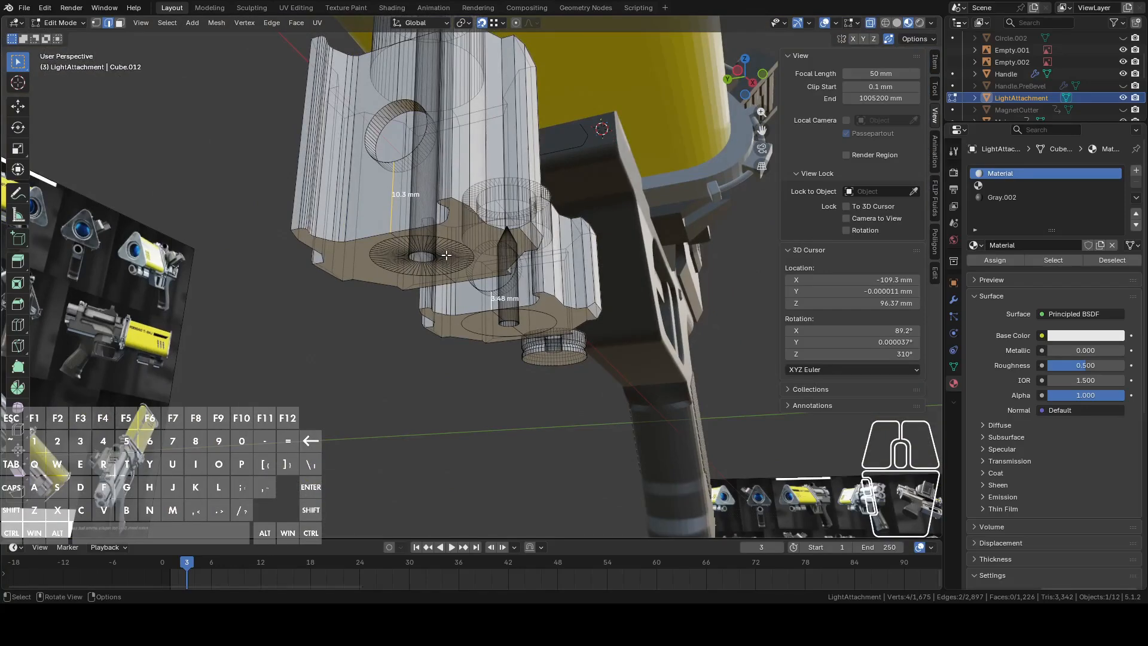
scroll(445, 252, down, 6)
middle_drag(445, 251, 371, 237)
shift+middle_drag(512, 183, 559, 364)
scroll(556, 280, up, 3)
scroll(559, 364, up, 4)
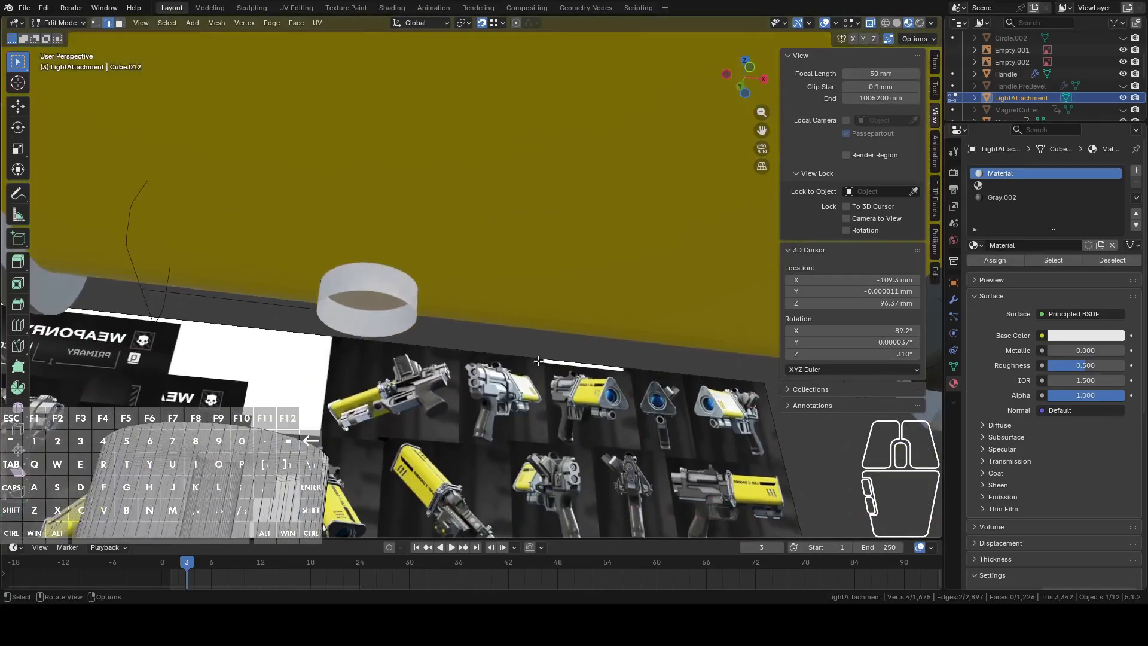
Return to editing the yellow housing mesh and extrude the half-ring's lower end vertex outward along global X.
key(Tab)
click(404, 326)
key(Tab)
middle_drag(402, 339, 503, 338)
key(1)
click(243, 244)
middle_drag(243, 244, 577, 365)
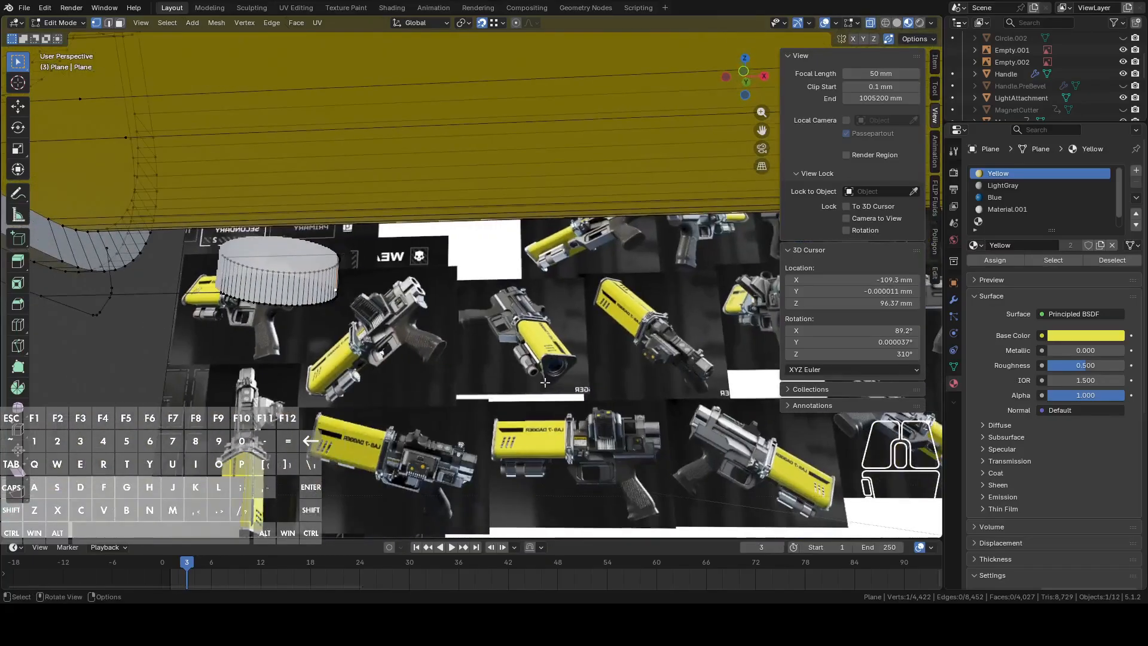
key(e)
click(579, 390)
key(g)
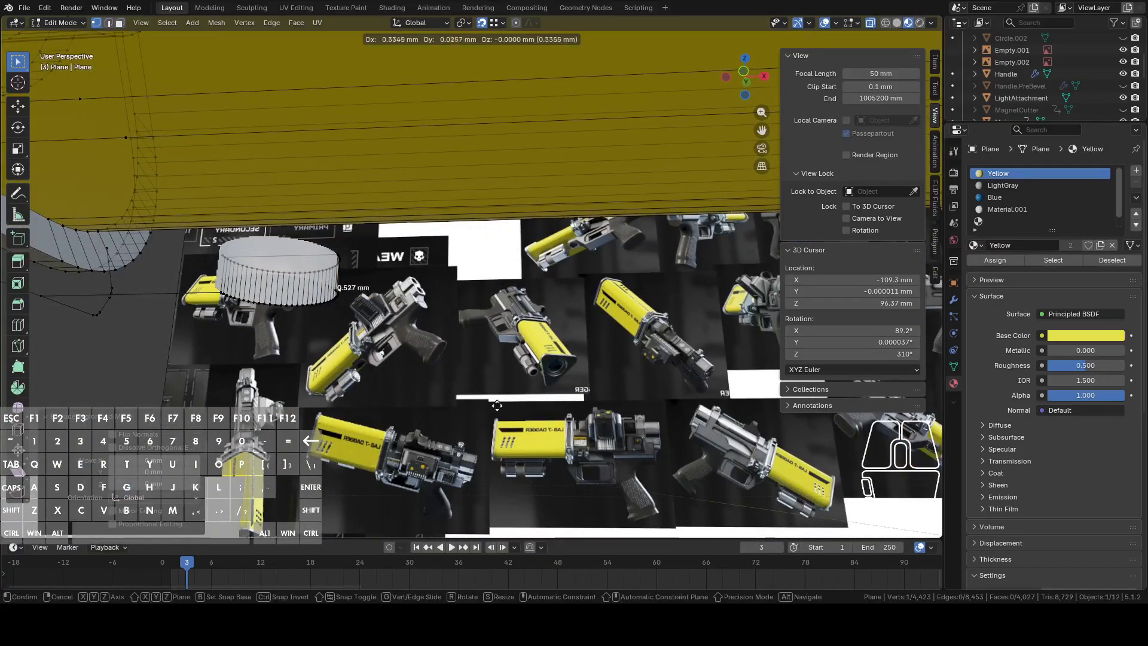
key(x)
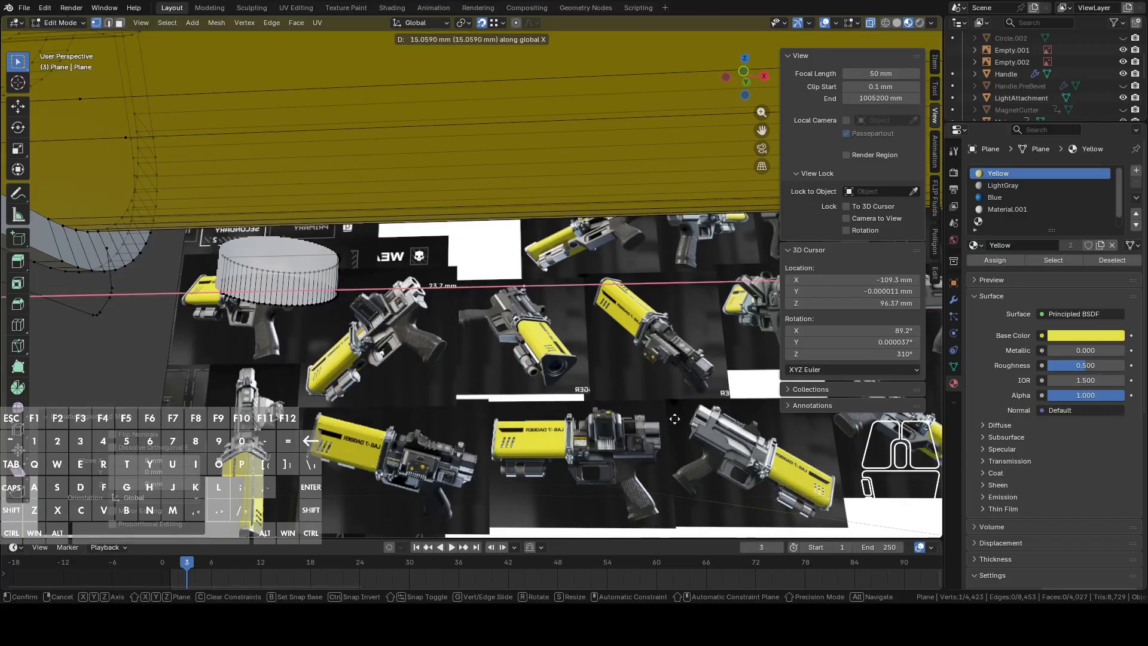
click(585, 418)
Move the extruded vertex further along global X so its connecting edge is about 13.8 mm long.
middle_drag(586, 418, 627, 426)
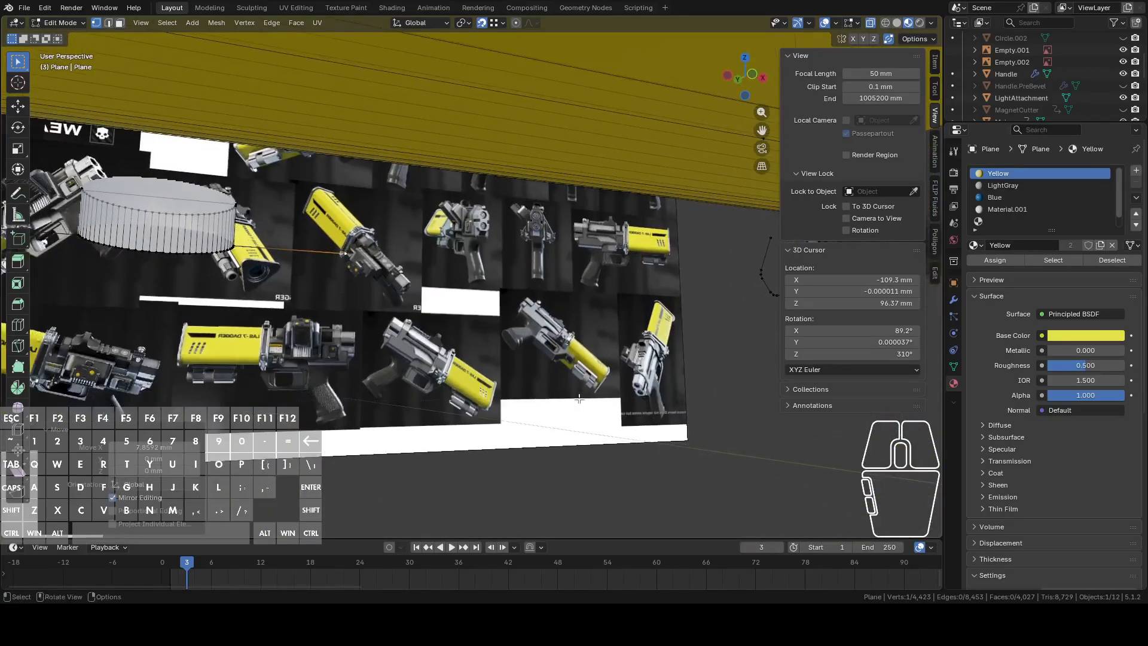
key(g)
key(x)
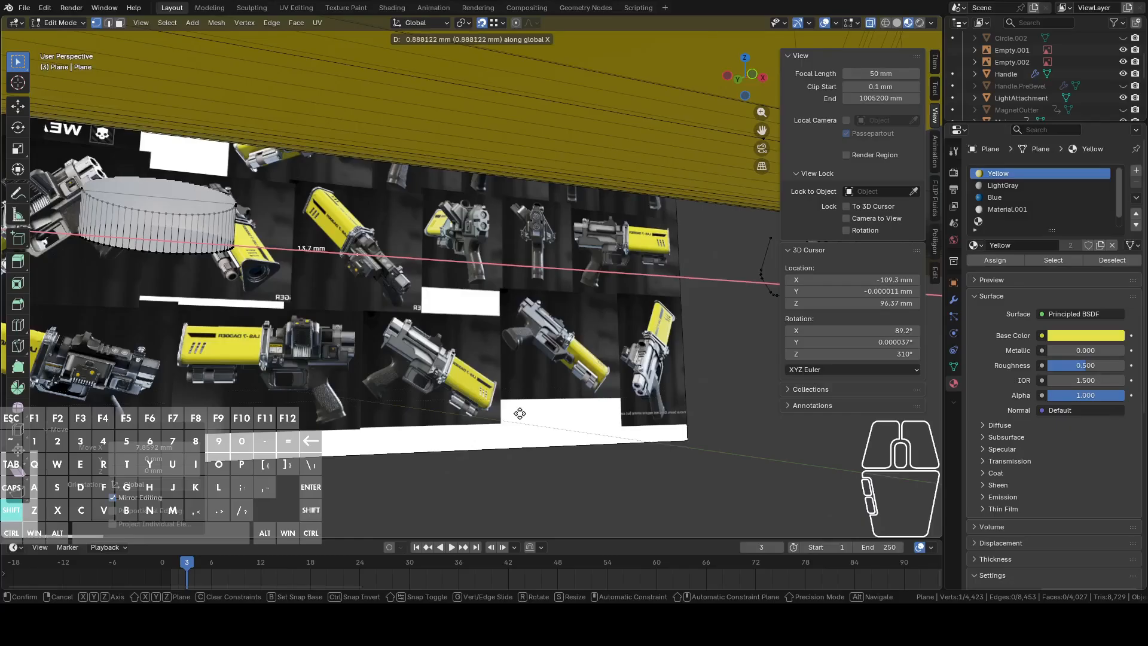
click(522, 413)
Duplicate the half-ring hole geometry and move the copy along global X, snapping it onto the far end of the extruded edge.
middle_drag(522, 413, 565, 296)
key(2)
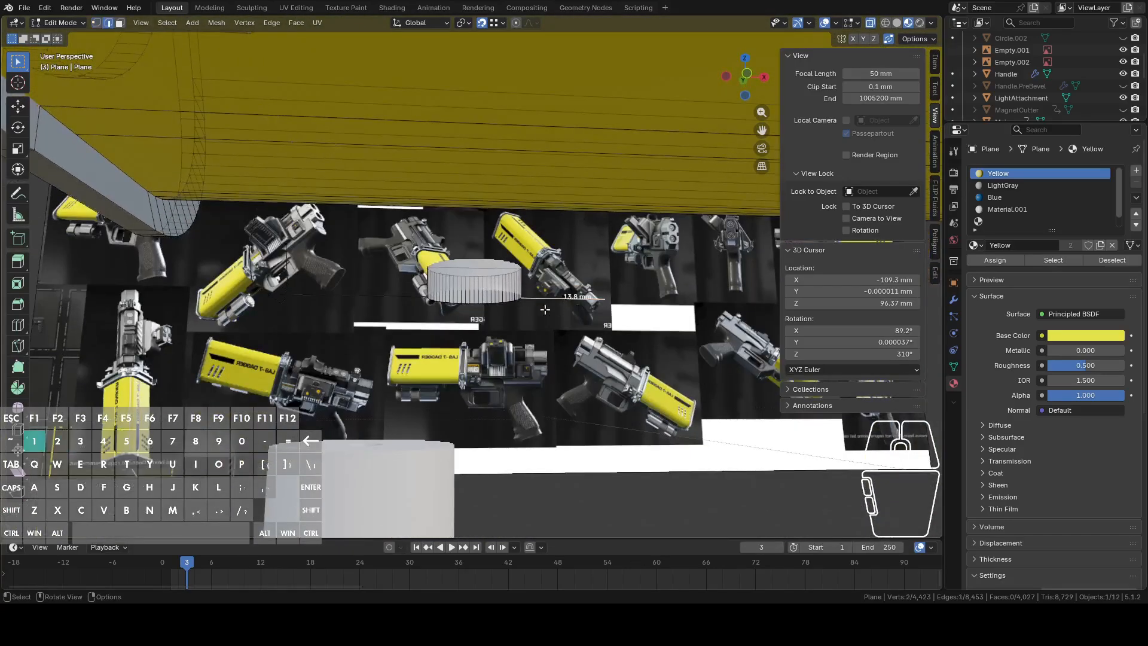
drag(393, 228, 552, 354)
shift+middle_drag(551, 354, 471, 351)
key(shift+d)
key(y)
key(x)
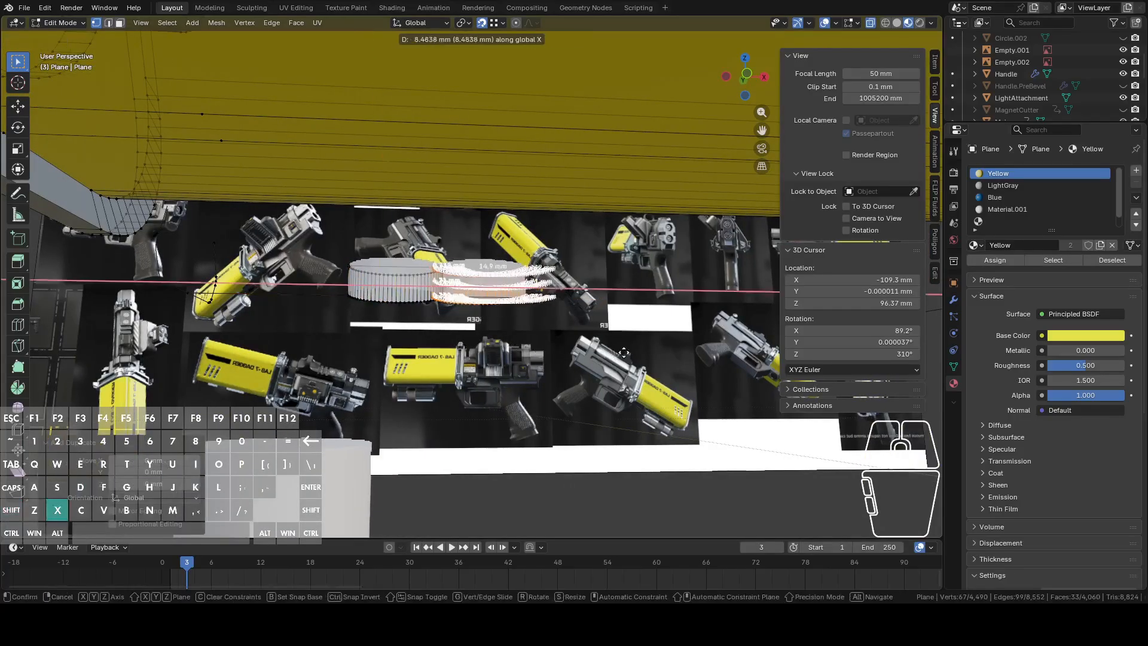
click(712, 369)
middle_drag(713, 369, 481, 363)
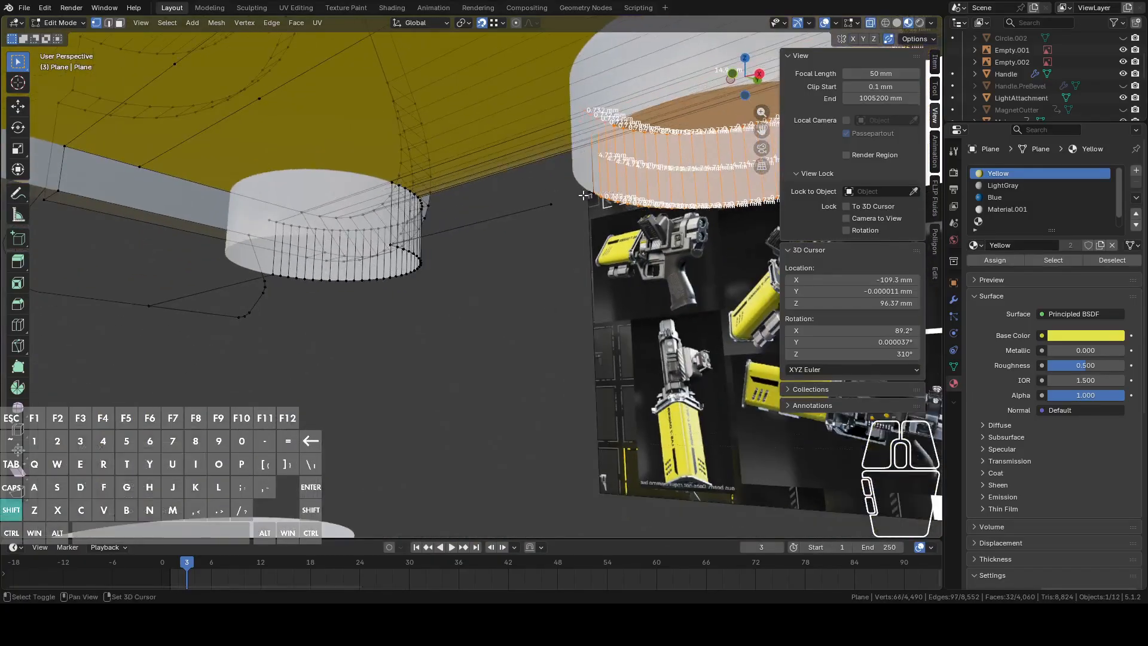
key(g)
key(x)
click(566, 202)
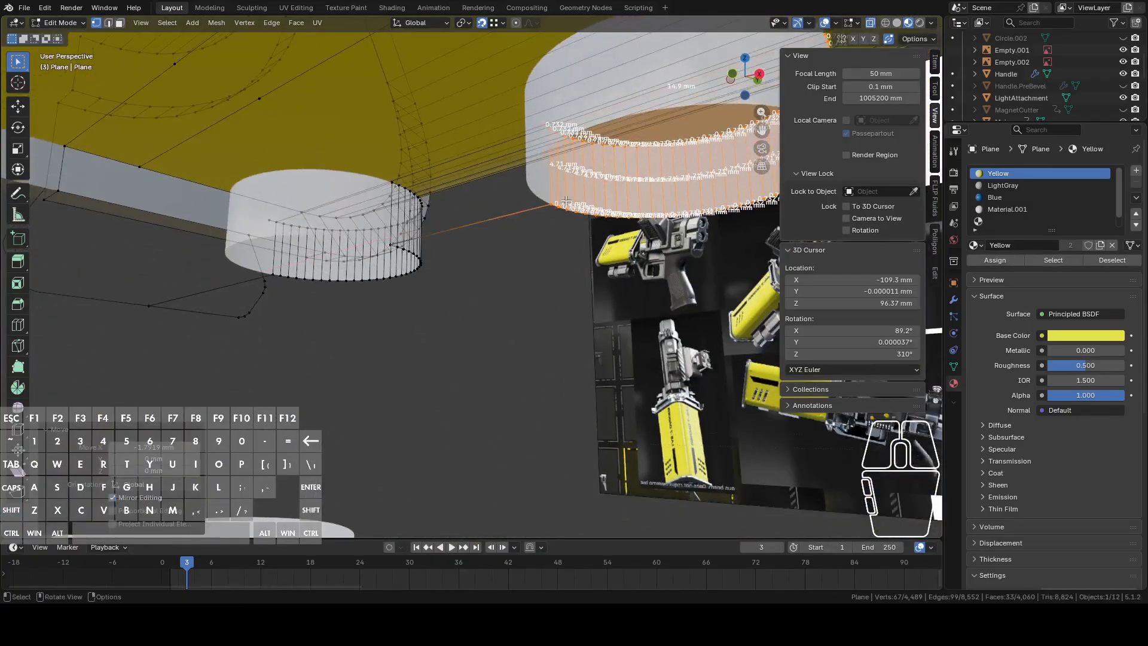
Select a rail profile vertex with its linked geometry and move it along global Z, snapping it into position.
scroll(566, 202, down, 8)
middle_drag(445, 378, 500, 476)
middle_drag(394, 439, 456, 346)
scroll(457, 347, up, 5)
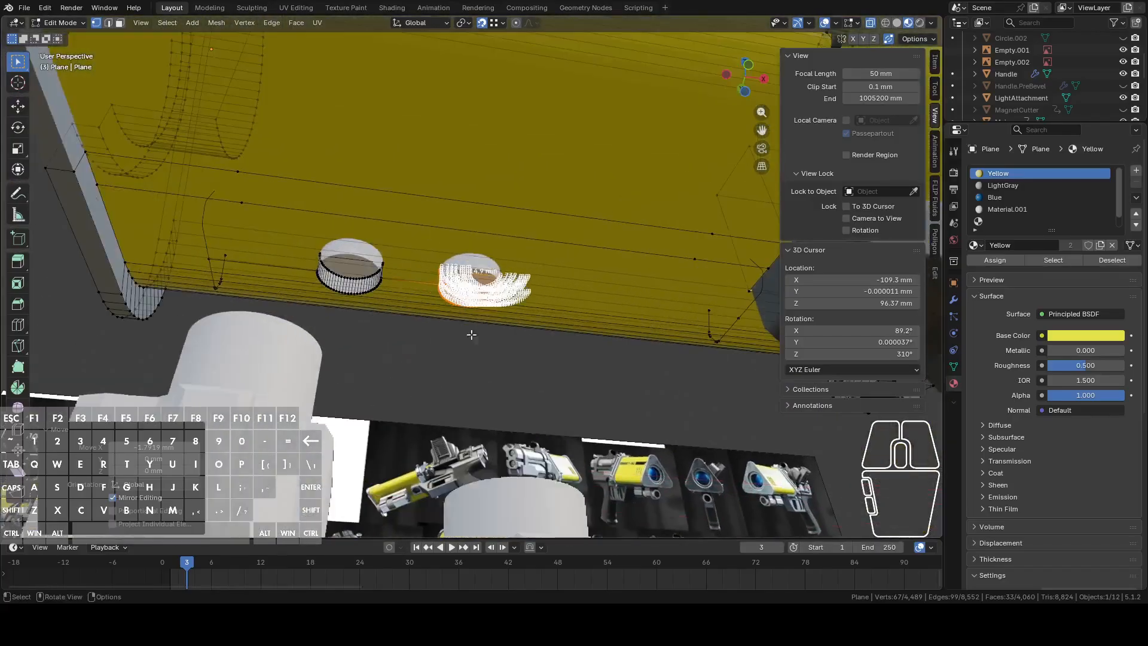
shift+middle_drag(612, 313, 374, 247)
key(1)
click(369, 277)
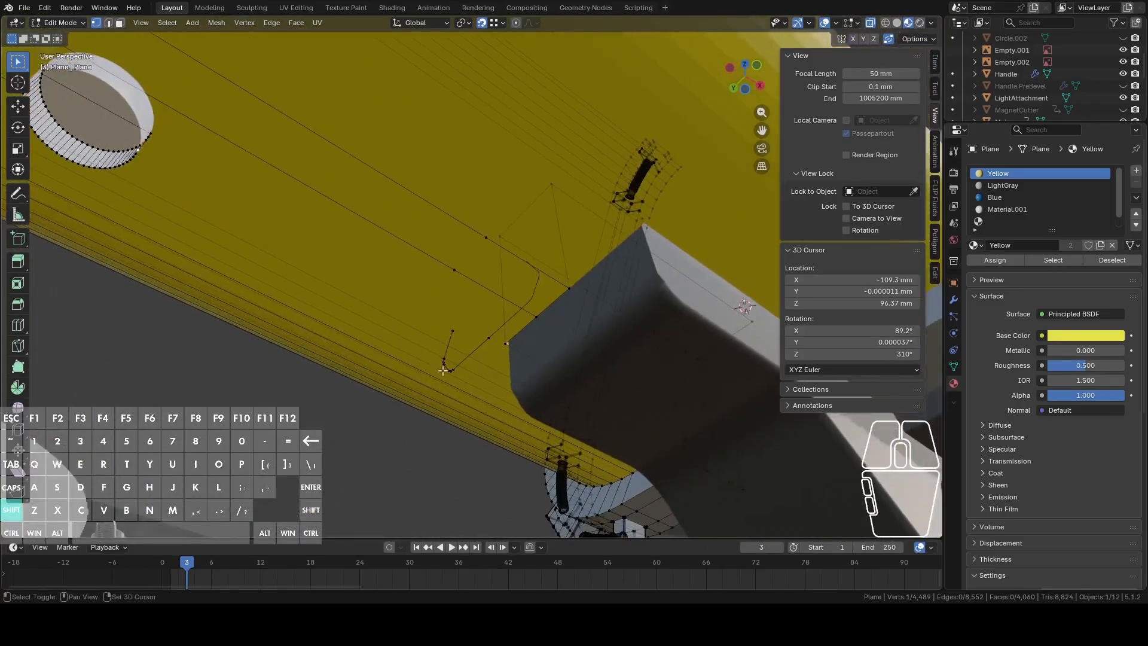
shift+middle_drag(416, 306, 631, 300)
key(ctrl+l)
key(g)
key(z)
click(522, 249)
Select the rail's bottom outline along both end profiles' lower edges and the two half-rings, and fill it as the underside face.
key(alt+a)
key(2)
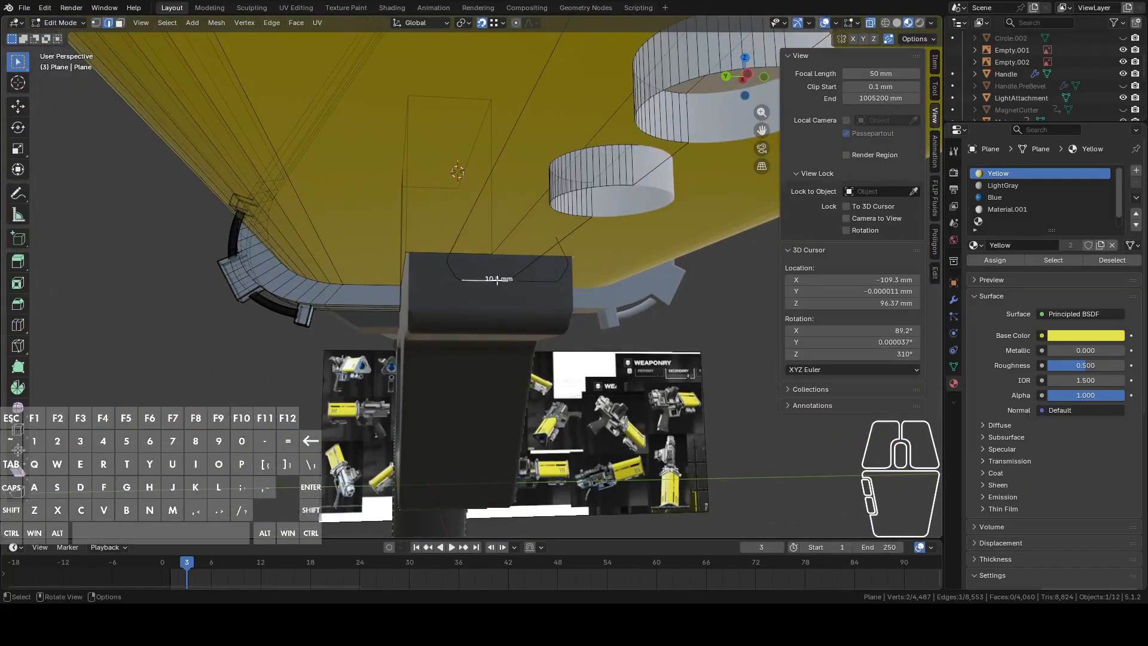
alt+shift+click(568, 235)
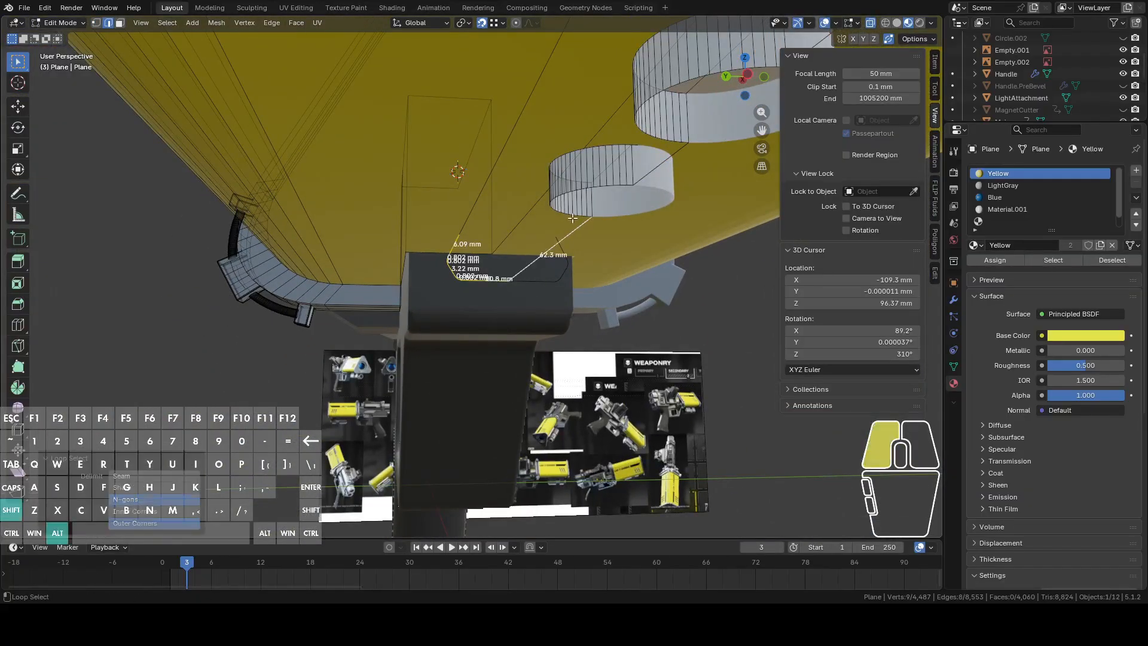
alt+shift+click(574, 216)
alt+shift+click(640, 130)
shift+middle_drag(639, 130, 727, 140)
shift+click(622, 209)
shift+click(616, 197)
mouse_move(584, 198)
middle_down()
mouse_move(533, 253)
mouse_move(469, 236)
mouse_move(471, 111)
middle_up()
key(c)
mouse_move(474, 102)
shift+mouse_down()
mouse_move(494, 51)
mouse_move(488, 99)
shift+mouse_up()
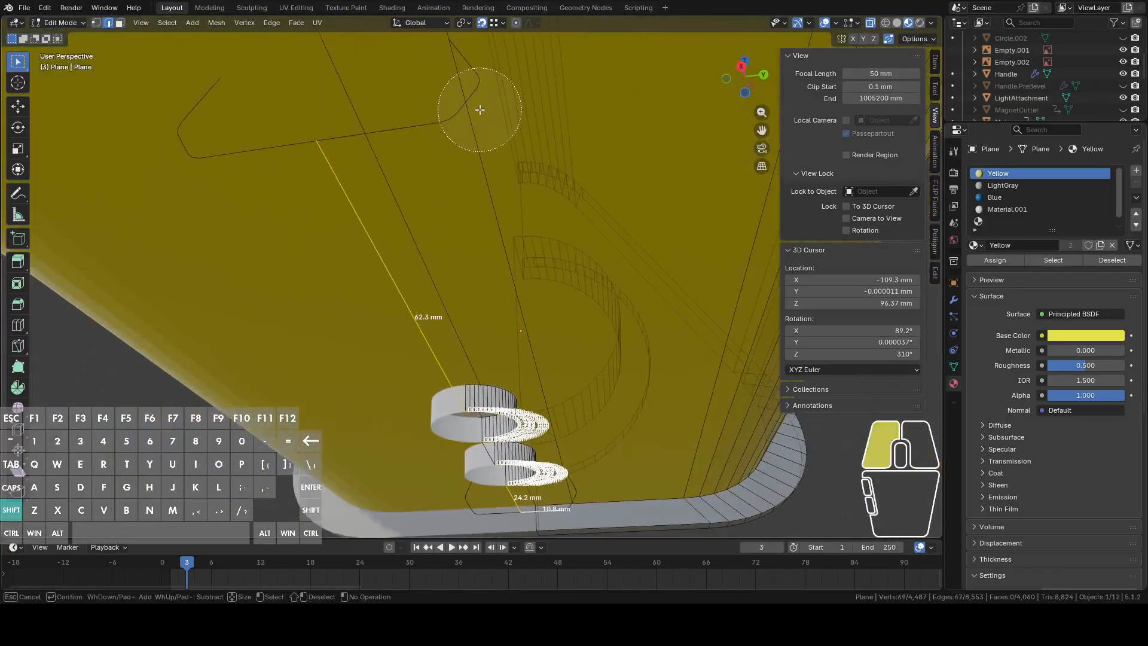
right_click(443, 131)
middle_drag(419, 135, 534, 223)
key(f)
Select the edge loops of the front and rear rail profiles and bridge them to form the rail's side.
alt+click(441, 253)
shift+middle_drag(117, 203, 357, 267)
alt+shift+click(357, 267)
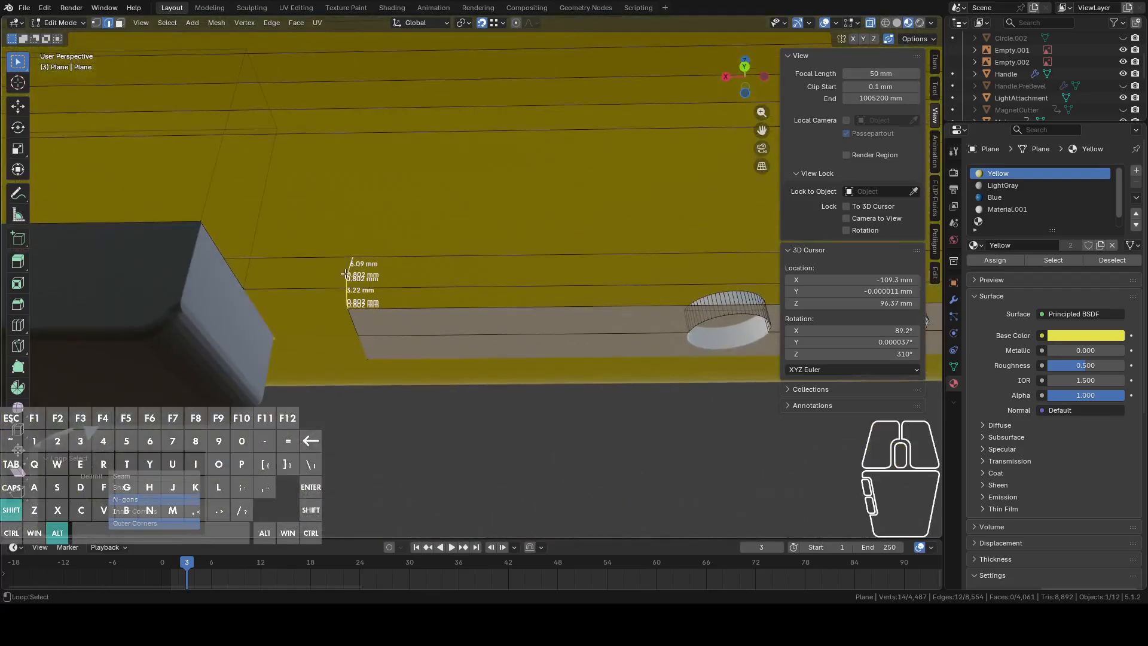
key(ctrl+e)
click(343, 282)
middle_drag(344, 282, 473, 282)
key(Tab)
key(Tab)
Select the outline of each rail end in turn and fill both ends with cap faces.
alt+click(498, 263)
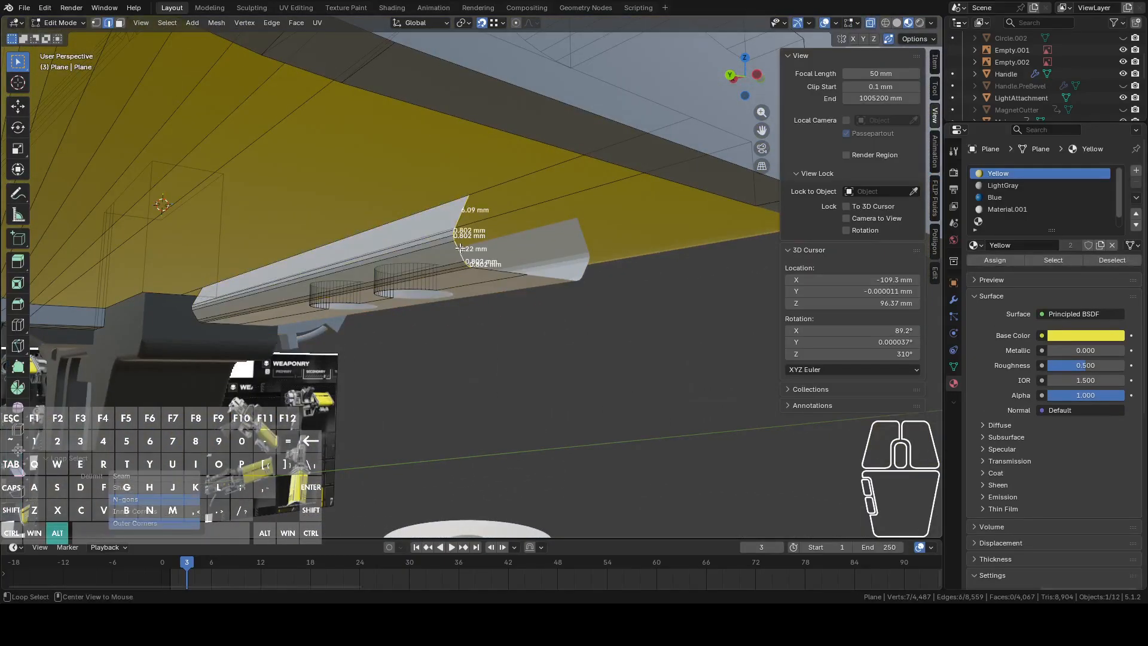
shift+click(506, 267)
middle_drag(506, 267, 457, 288)
click(433, 147)
key(c)
mouse_move(525, 225)
mouse_down()
mouse_move(551, 256)
mouse_move(568, 320)
mouse_up()
right_click(568, 320)
middle_drag(537, 326, 544, 257)
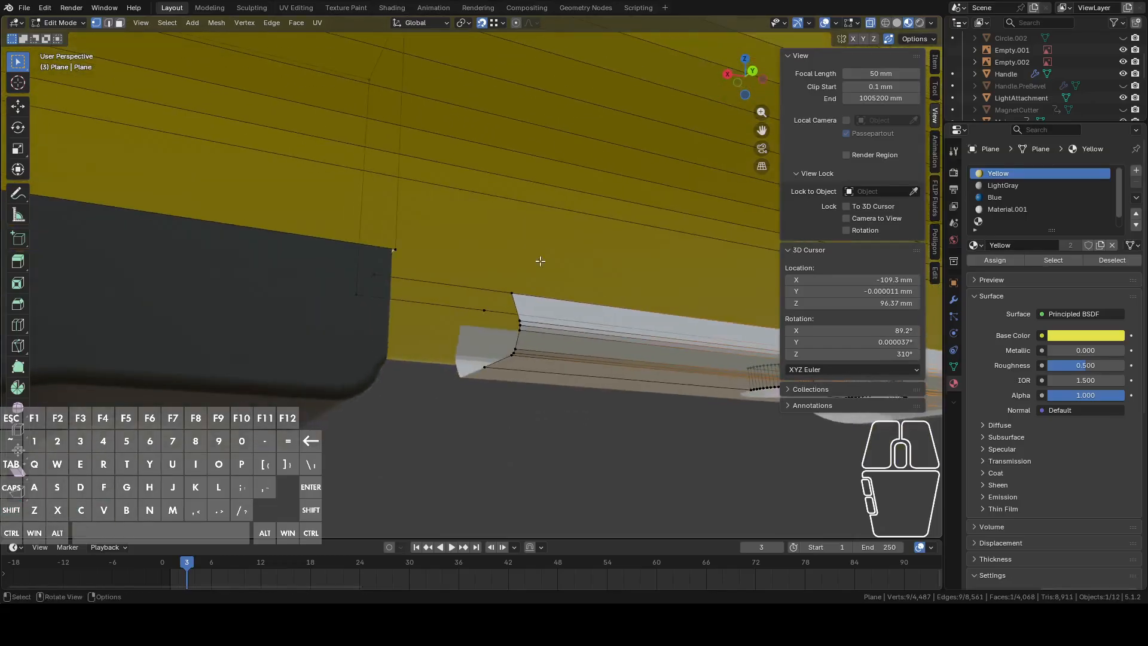
key(c)
drag(499, 303, 499, 360)
right_click(499, 361)
Turn off X-Ray and delete the housing's inner underside face that covers the rail.
key(3)
middle_drag(508, 321, 551, 394)
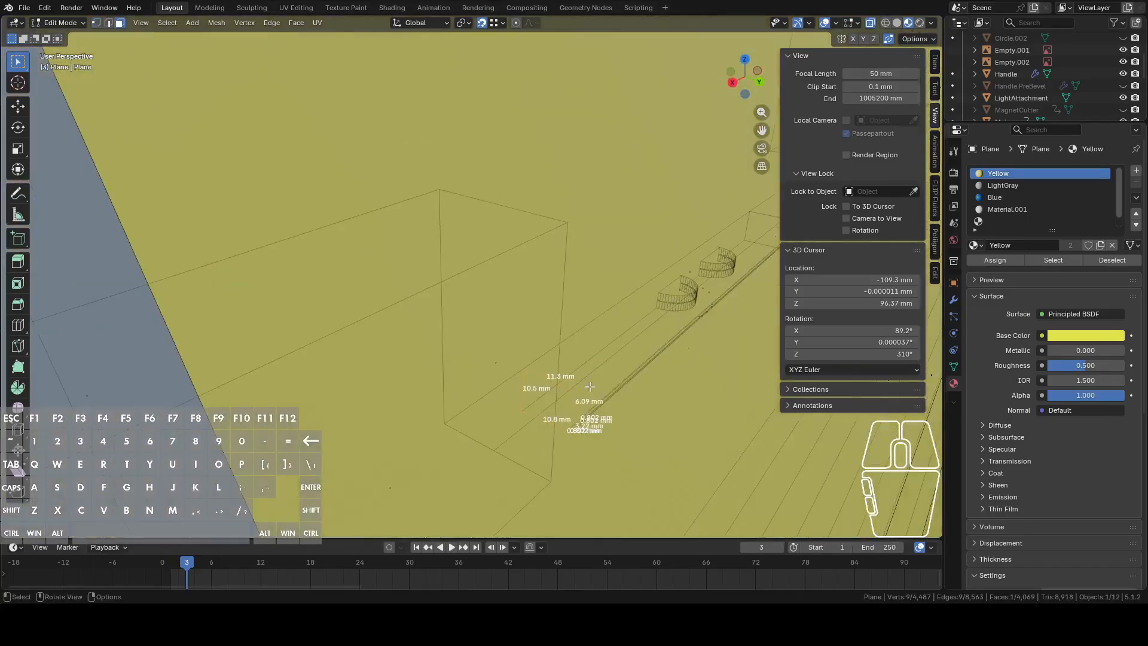
scroll(552, 347, up, 4)
shift+middle_drag(641, 345, 303, 288)
scroll(418, 275, up, 2)
middle_drag(417, 288, 376, 253)
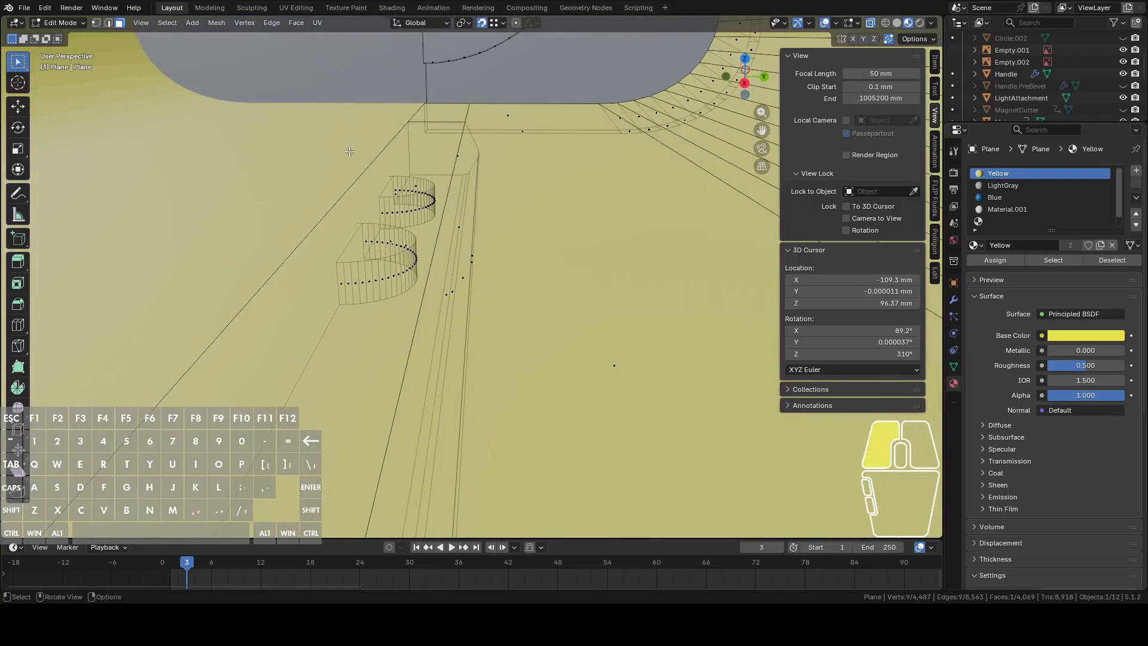
click(417, 191)
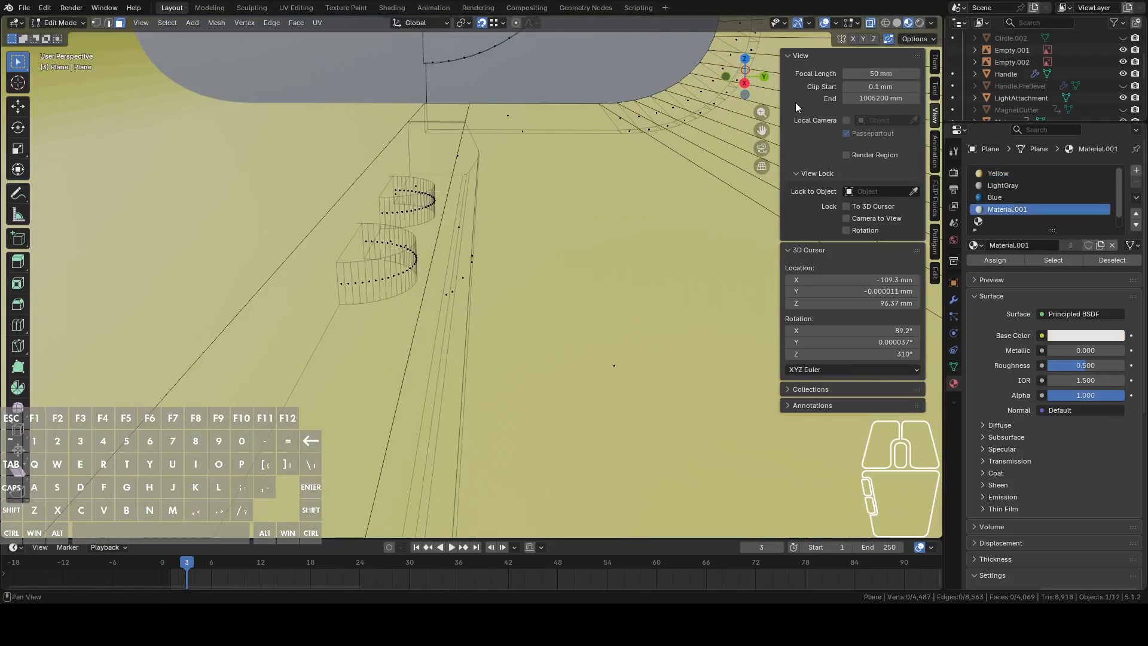
click(871, 23)
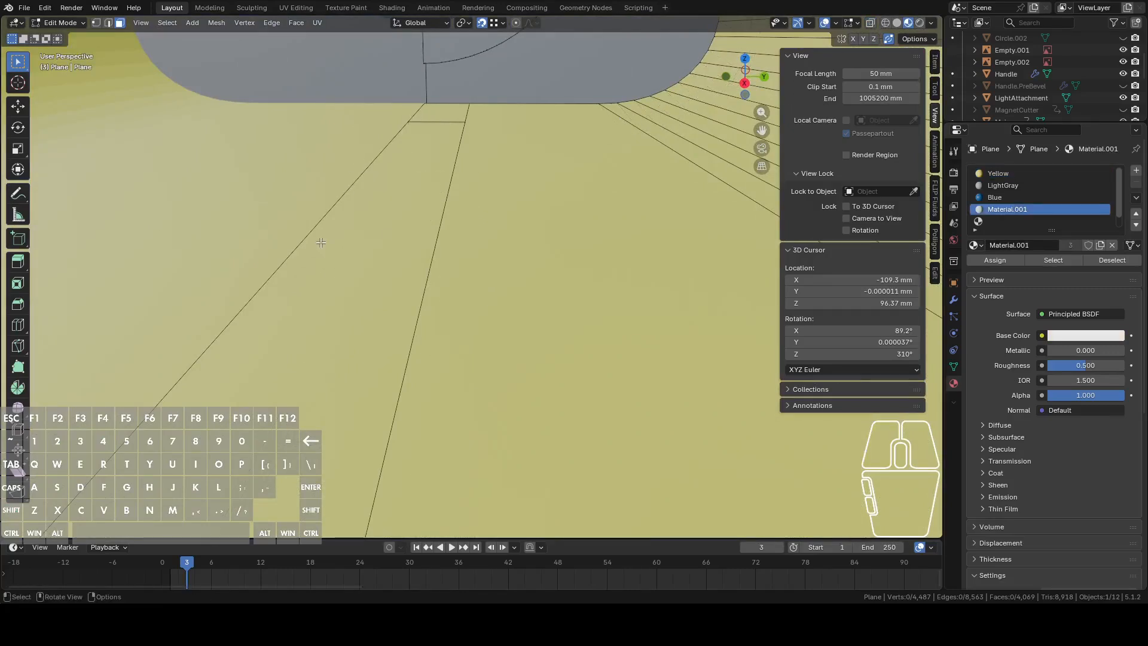
click(410, 213)
mouse_move(409, 213)
middle_down()
mouse_move(388, 189)
mouse_move(398, 200)
middle_up()
key(x)
click(396, 267)
Fill the openings in the housing's underside behind and in front of the rail with new faces.
middle_drag(396, 267, 575, 281)
click(554, 373)
middle_drag(553, 374, 521, 299)
shift+click(522, 252)
key(f)
middle_drag(522, 252, 520, 335)
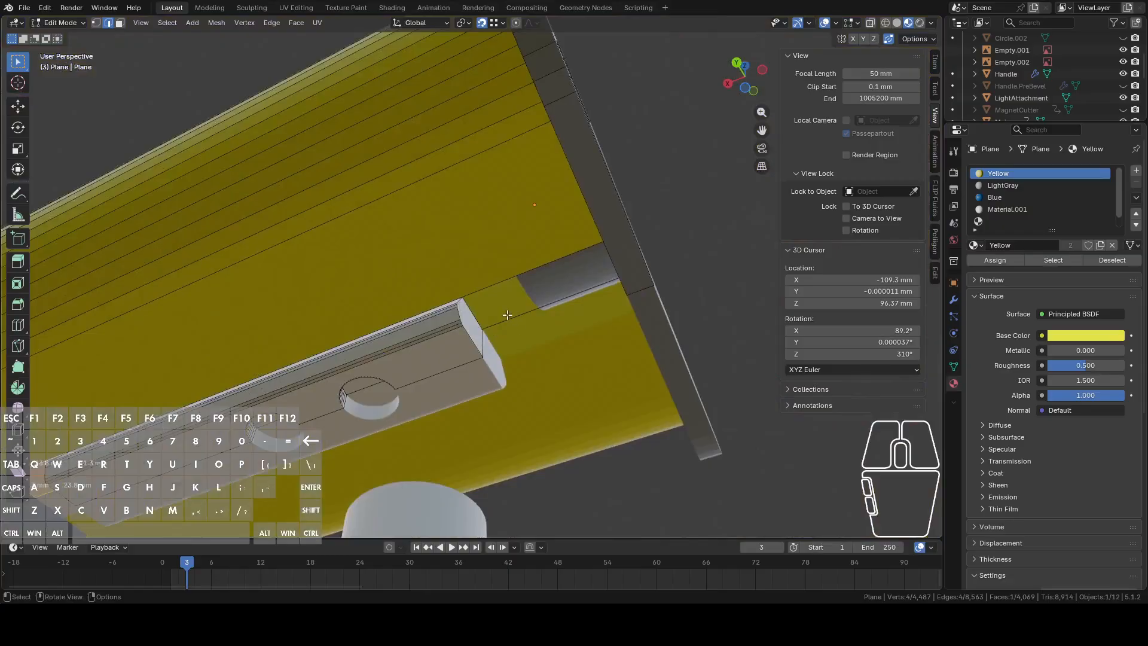
shift+click(494, 279)
key(f)
middle_drag(494, 279, 478, 332)
shift+middle_drag(362, 316, 431, 308)
scroll(320, 293, down, 2)
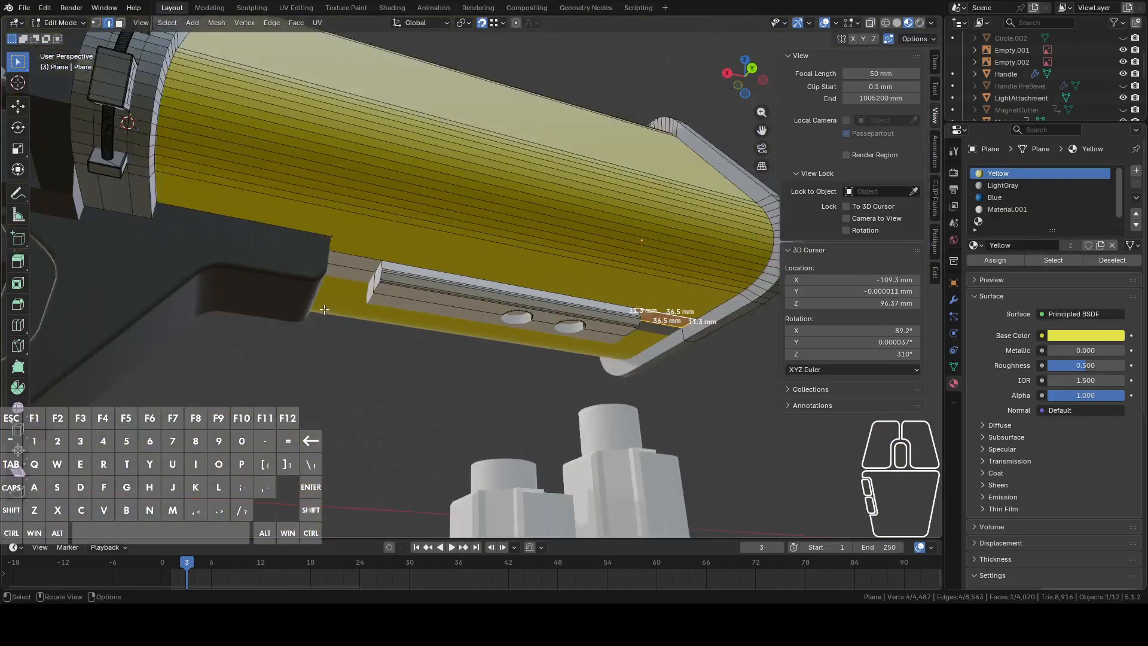
Select the rail faces, hole walls and adjoining underside faces, and assign them the DarkGray material in a new material slot.
scroll(323, 308, up, 4)
key(c)
drag(291, 297, 278, 272)
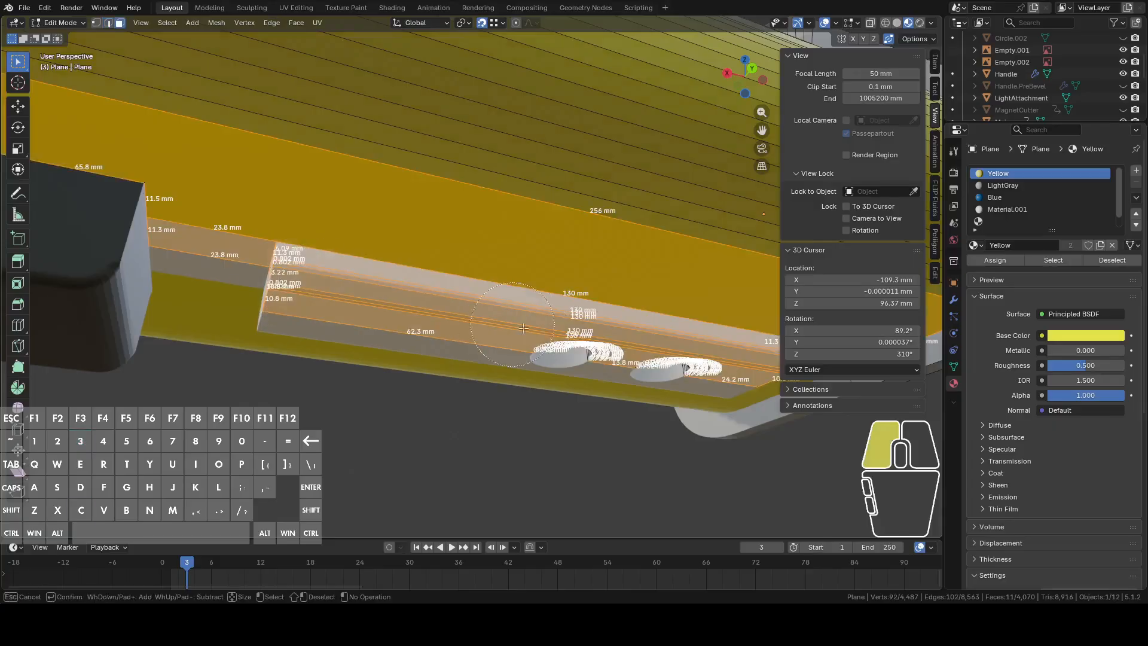
drag(704, 336, 709, 323)
right_click(709, 323)
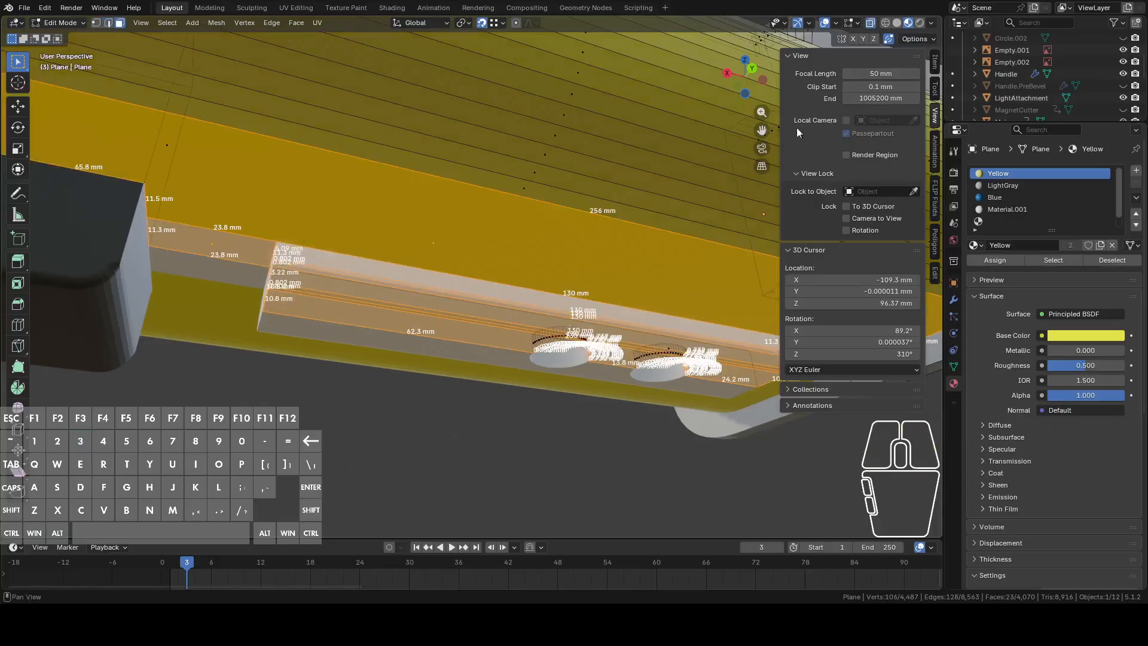
mouse_move(641, 256)
shift+middle_down()
mouse_move(523, 290)
mouse_move(571, 317)
shift+middle_up()
key(c)
mouse_move(601, 375)
mouse_down()
mouse_move(551, 354)
mouse_move(454, 354)
mouse_up()
right_click(455, 354)
mouse_move(684, 341)
shift+middle_down()
mouse_move(251, 341)
mouse_move(239, 353)
mouse_move(328, 328)
mouse_move(375, 336)
shift+middle_up()
key(c)
click(328, 344)
right_click(332, 340)
scroll(311, 339, down, 4)
key(c)
click(405, 320)
right_click(407, 318)
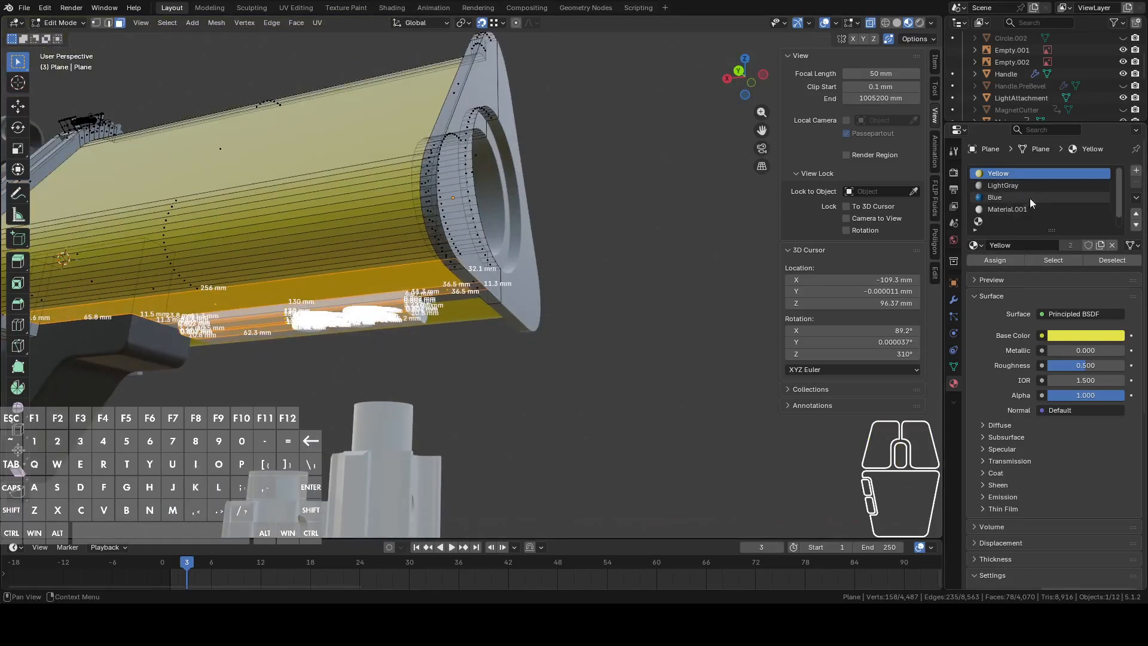
click(1137, 172)
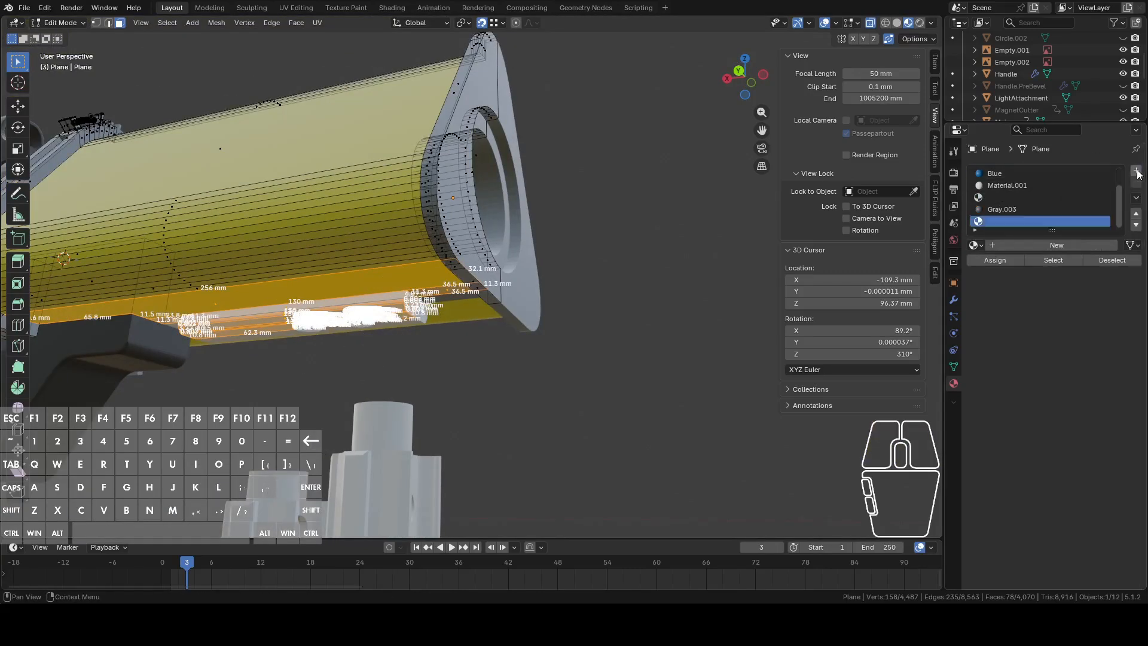
click(976, 245)
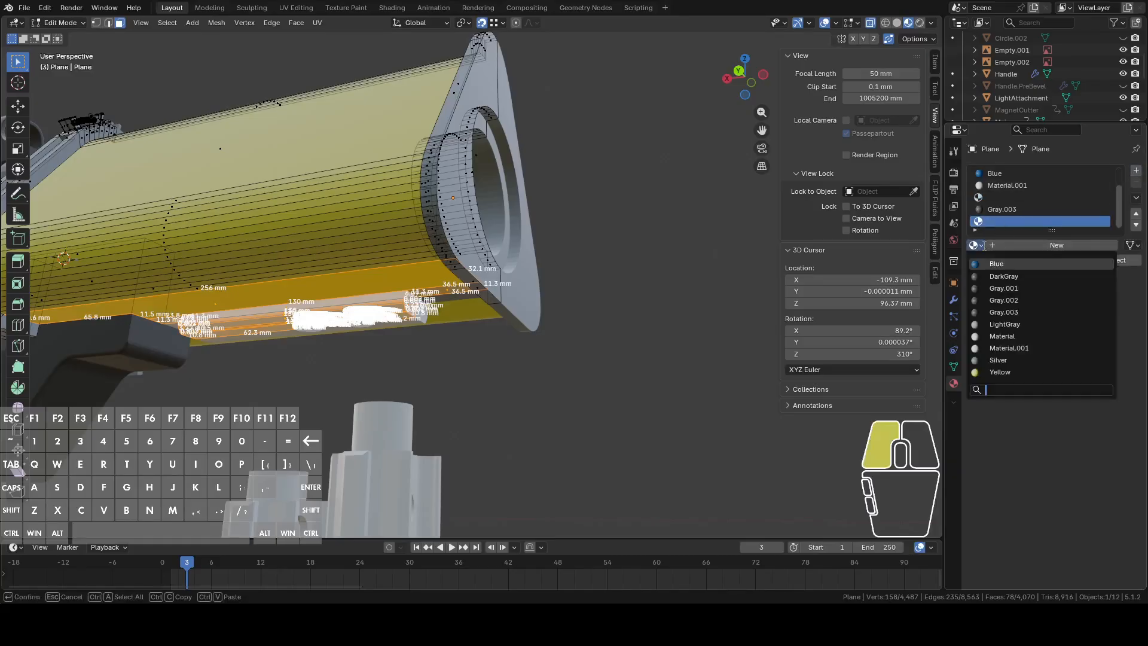
click(1004, 276)
click(1007, 260)
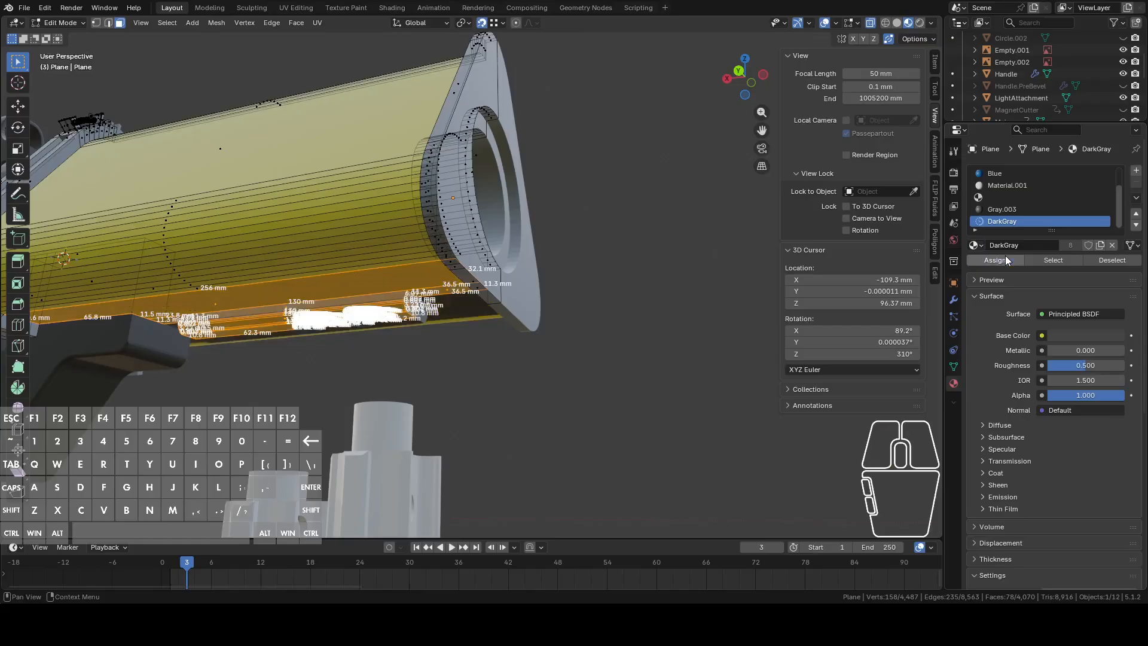
Assign the Yellow material to the housing's large lower face and the underside faces behind and in front of the rail.
key(Tab)
middle_drag(604, 336, 520, 292)
key(Tab)
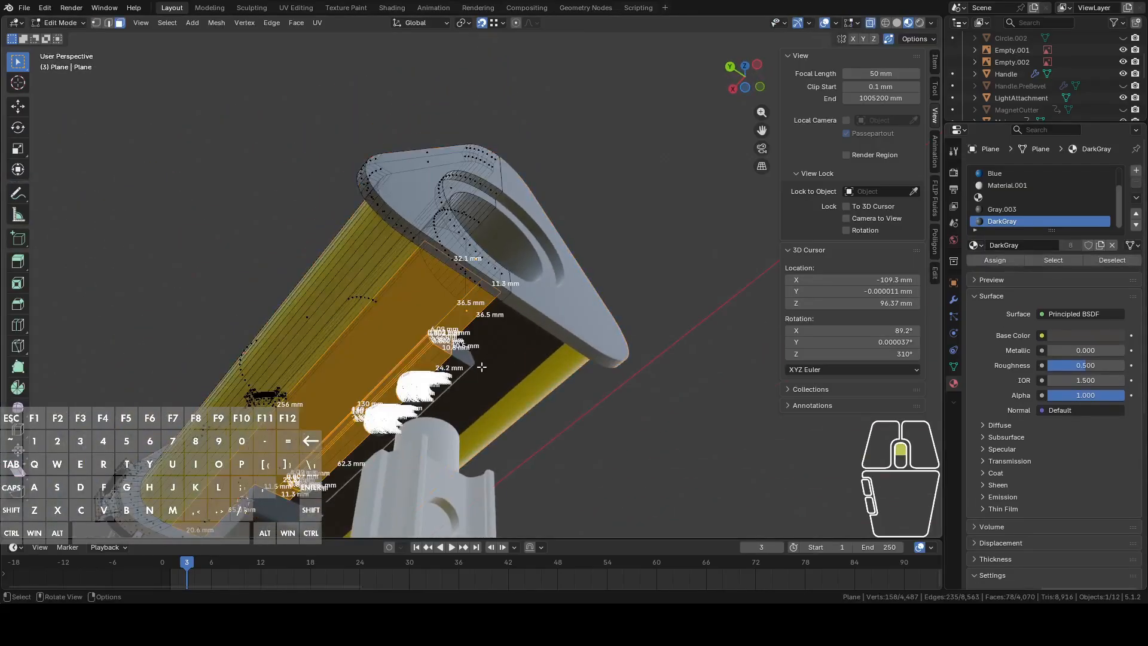
scroll(386, 372, up, 3)
click(213, 513)
scroll(317, 415, down, 2)
shift+middle_drag(318, 415, 418, 345)
shift+click(516, 293)
middle_drag(504, 295, 472, 331)
shift+click(473, 331)
scroll(980, 195, up, 3)
click(994, 175)
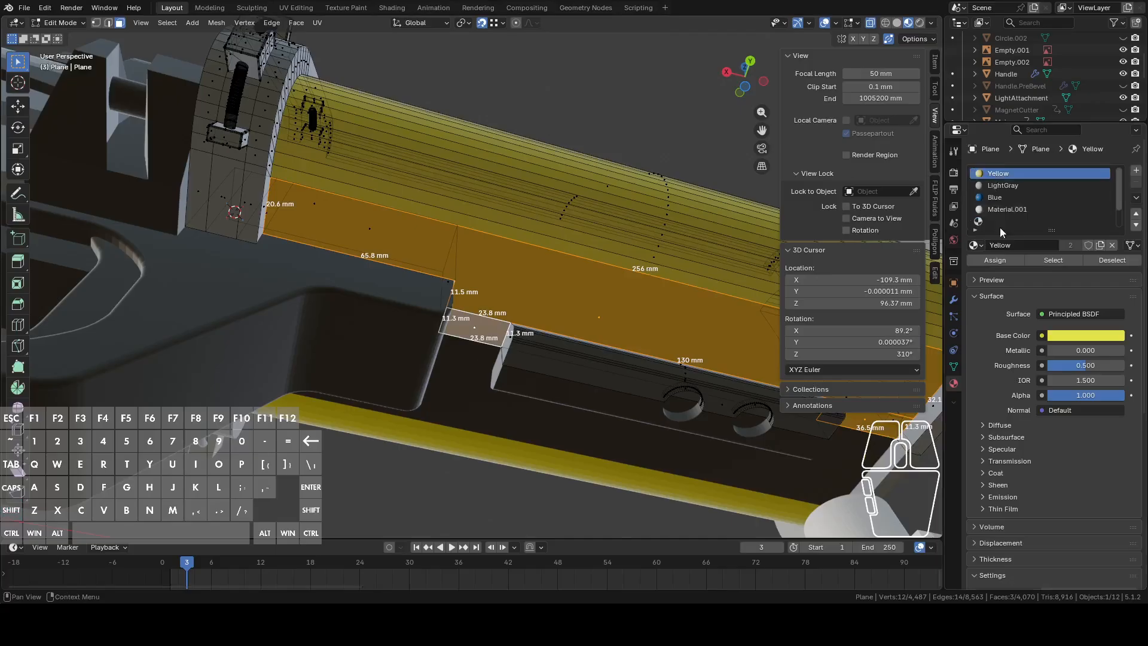
click(1001, 258)
key(Tab)
Examine the rail's shape and placement against the pistol reference images, including in the Front Orthographic view.
scroll(695, 311, down, 5)
middle_drag(684, 318, 313, 381)
shift+middle_drag(342, 307, 571, 303)
scroll(542, 293, up, 3)
scroll(545, 323, down, 4)
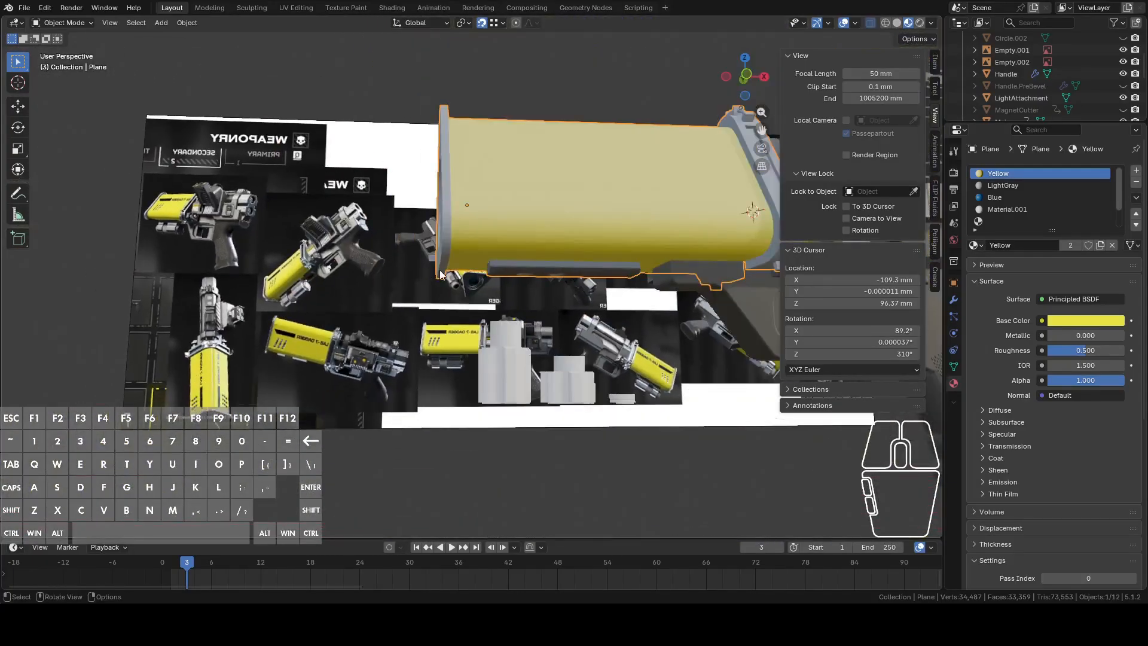
middle_drag(533, 278, 630, 285)
click(751, 78)
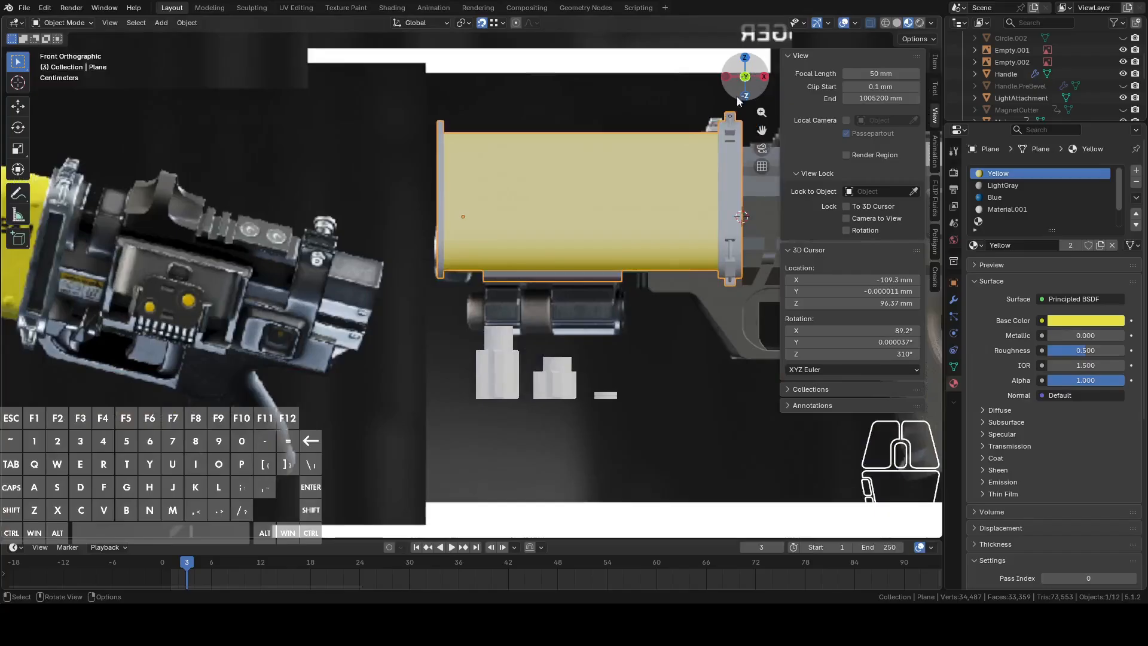
scroll(589, 227, up, 3)
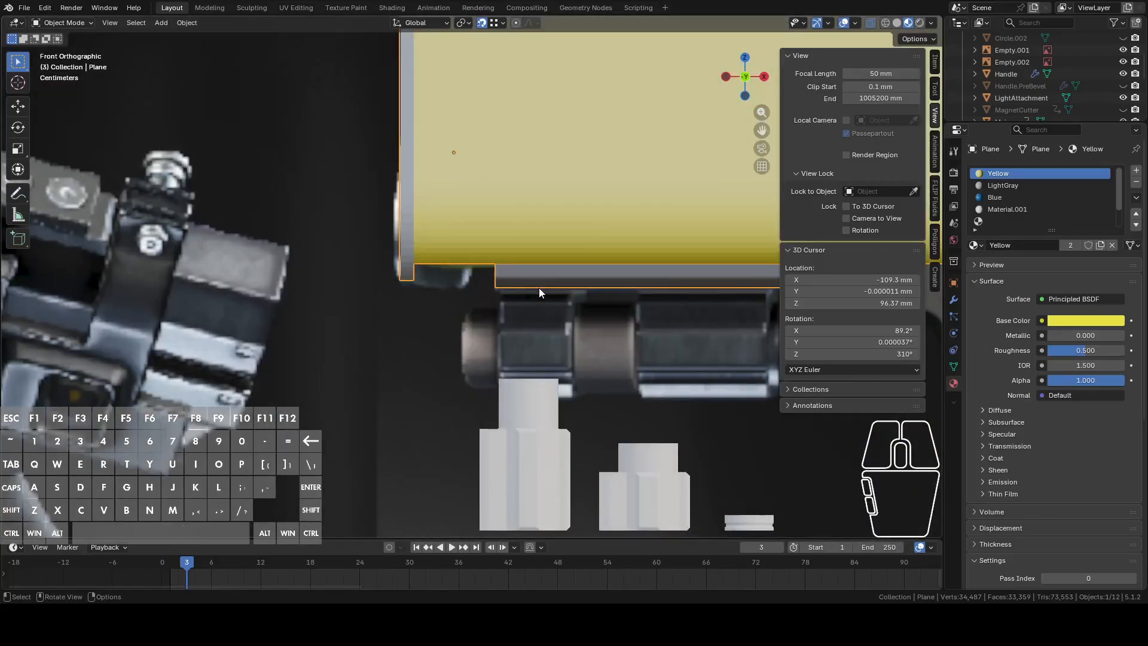
scroll(539, 288, down, 3)
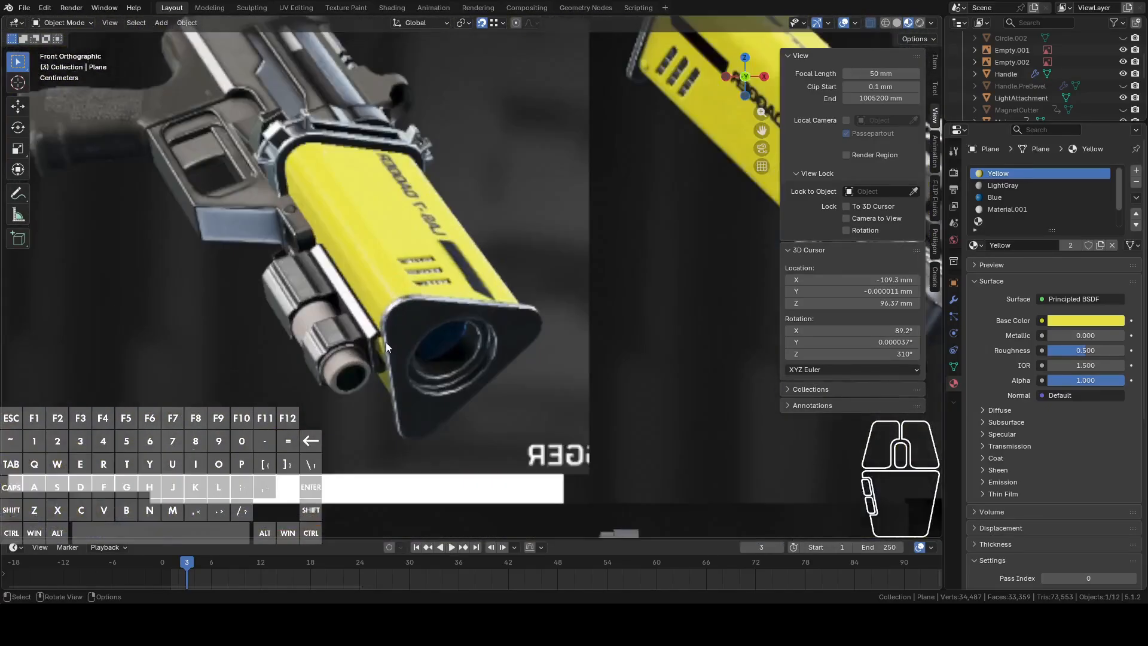
Examine how the light attachment's rail meets the yellow housing in the reference images and compare it with the modelled rail.
scroll(395, 339, up, 6)
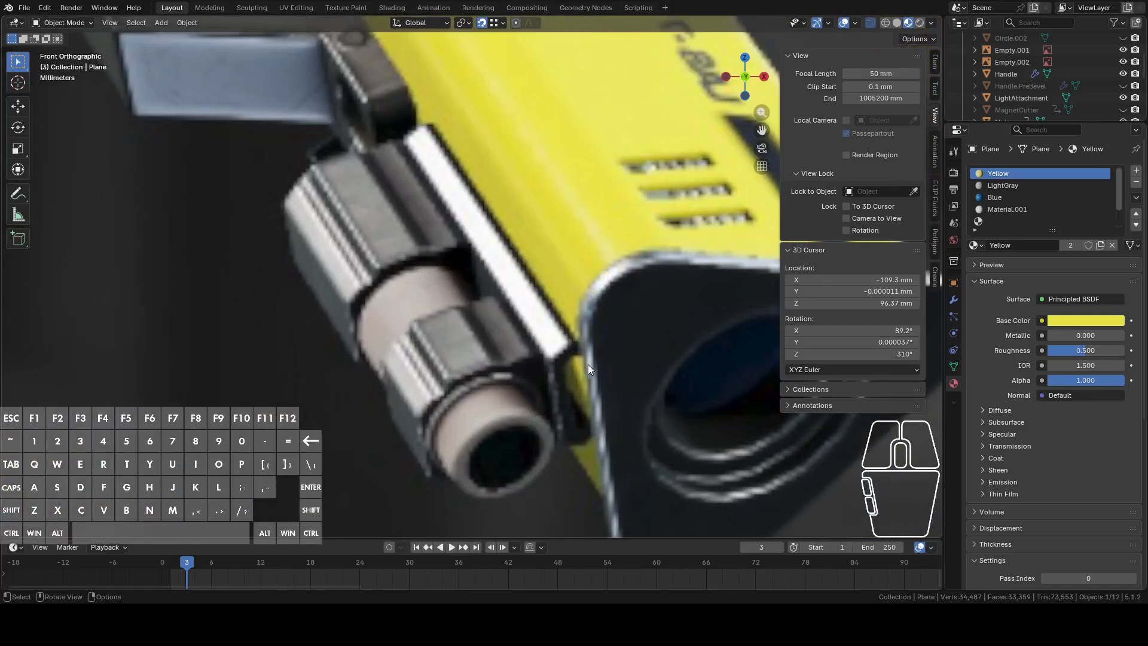
scroll(587, 364, down, 11)
shift+middle_drag(583, 372, 658, 138)
scroll(562, 228, up, 4)
drag(745, 70, 745, 71)
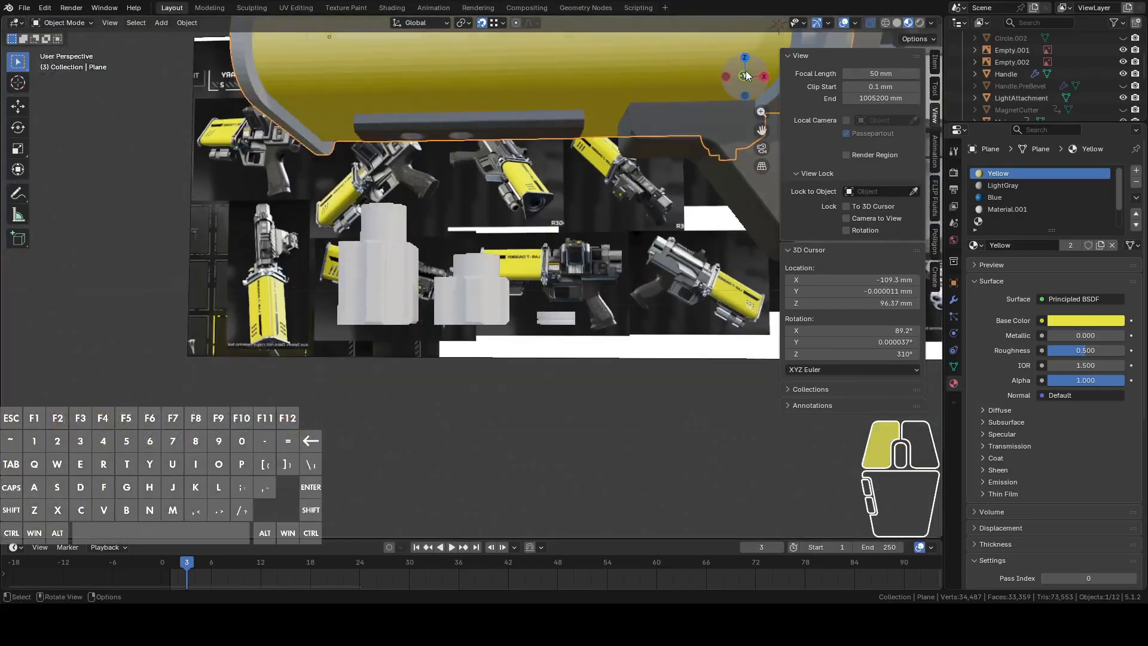
shift+middle_drag(615, 91, 582, 76)
shift+middle_drag(547, 188, 555, 352)
scroll(555, 352, up, 2)
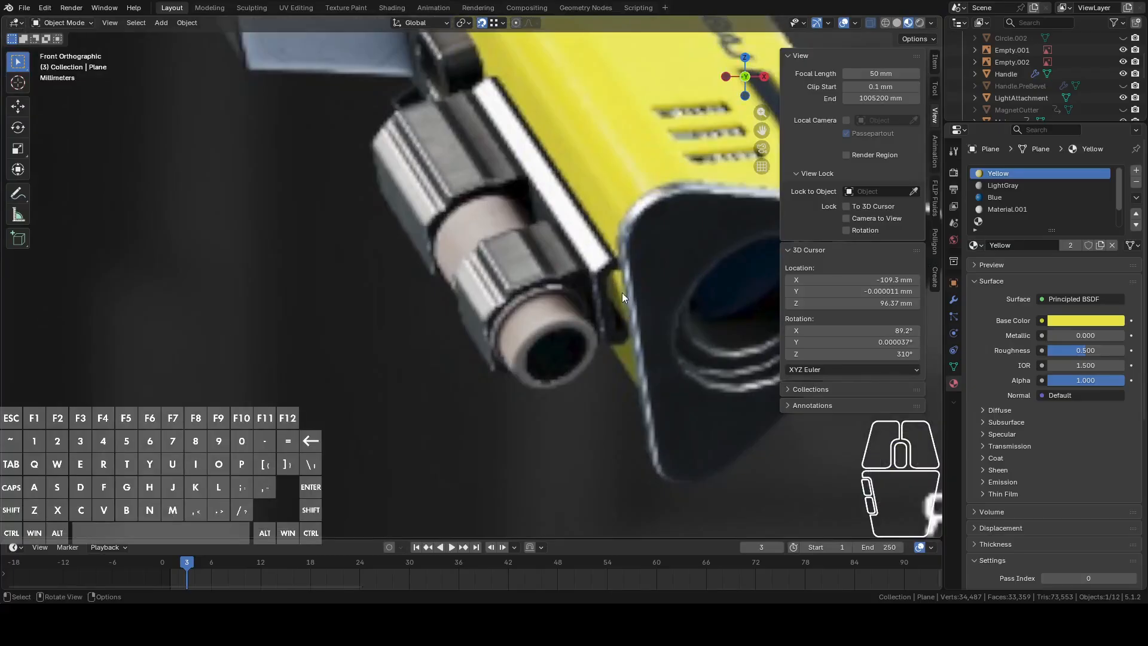
scroll(611, 279, down, 5)
middle_drag(575, 303, 622, 346)
click(756, 82)
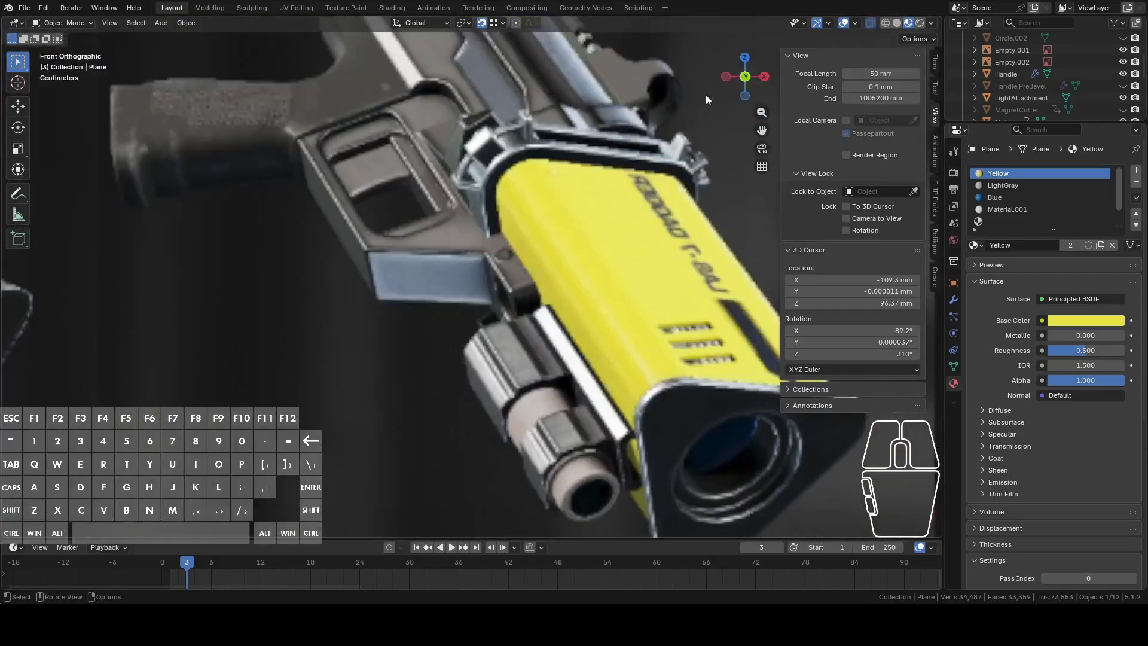
scroll(543, 160, down, 4)
scroll(501, 203, up, 10)
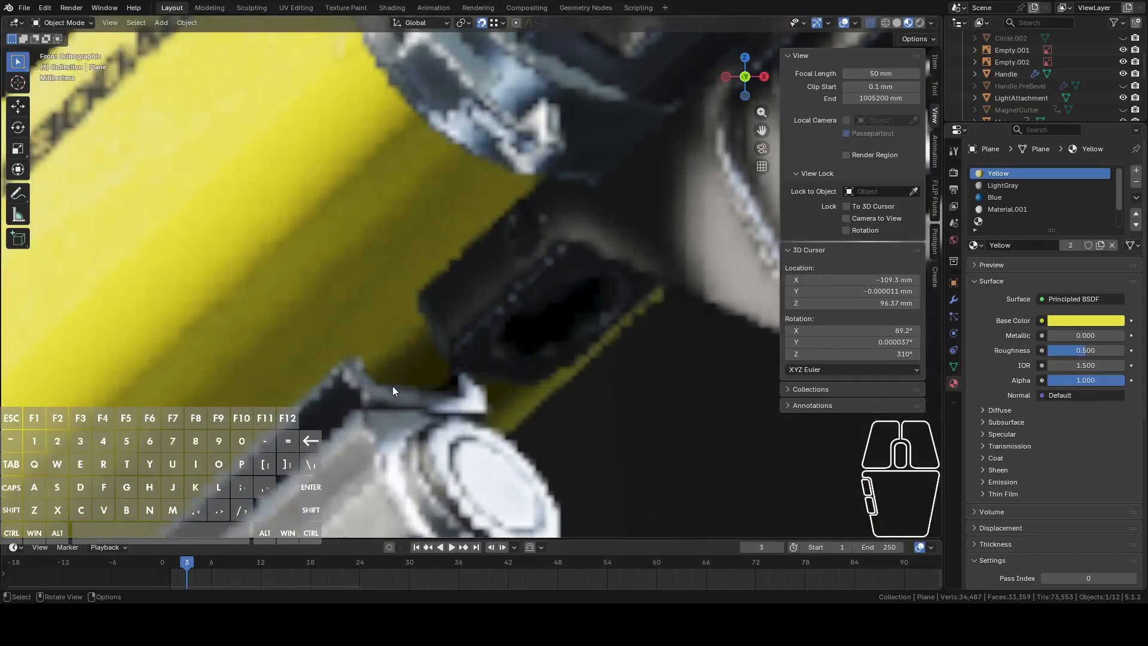
scroll(392, 384, down, 6)
scroll(393, 368, up, 4)
scroll(394, 372, up, 2)
scroll(394, 368, down, 6)
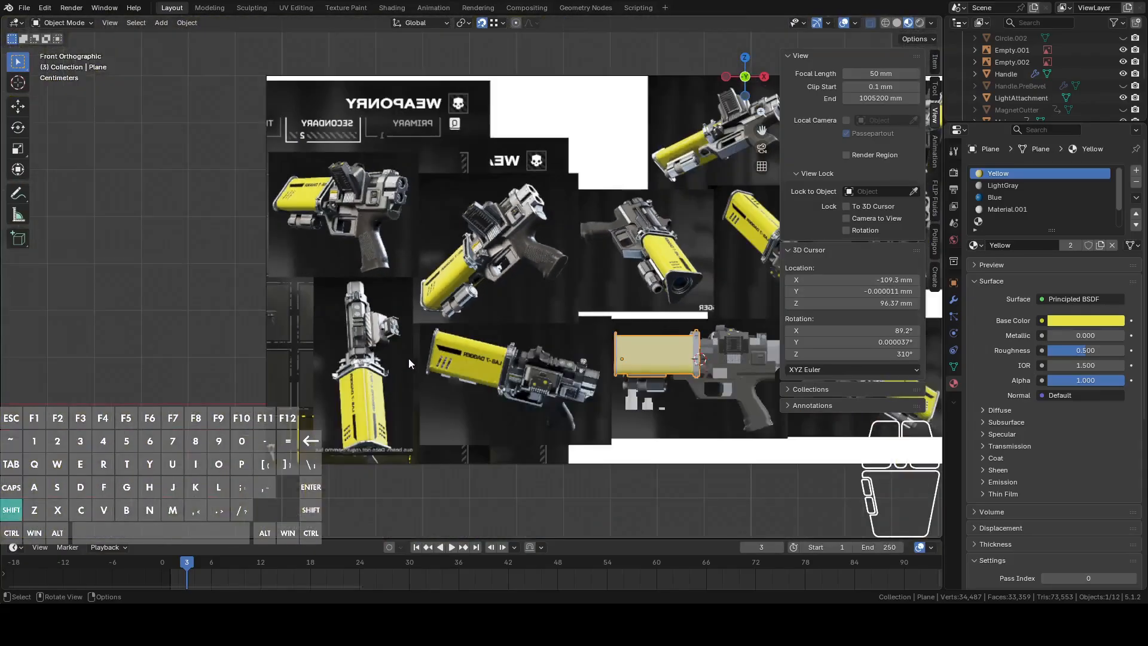
Subdivide the four underside edges that run lengthwise from the rail's front and rear ends along the yellow housing.
shift+middle_drag(408, 358, 318, 174)
scroll(444, 236, up, 8)
shift+middle_drag(516, 198, 459, 442)
key(Tab)
middle_drag(494, 271, 434, 303)
scroll(435, 303, up, 4)
shift+middle_drag(521, 368, 514, 279)
click(500, 267)
key(2)
click(595, 246)
mouse_move(595, 246)
middle_down()
mouse_move(685, 261)
mouse_move(548, 253)
mouse_move(598, 258)
middle_up()
shift+click(594, 260)
shift+middle_drag(227, 235, 466, 258)
shift+click(470, 255)
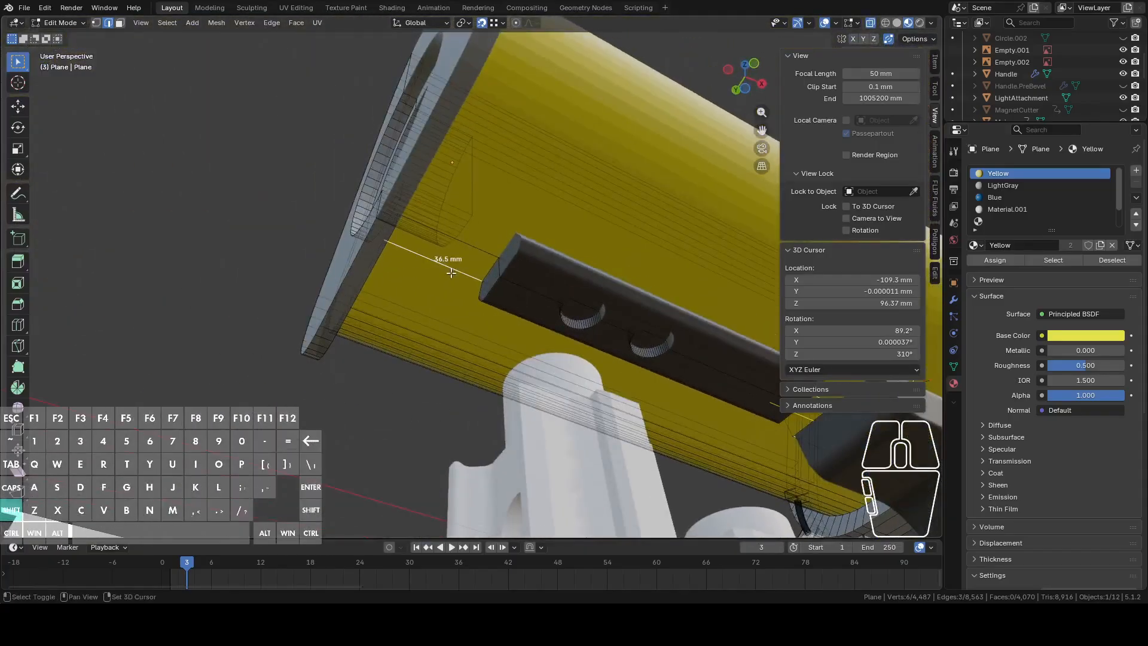
right_click(472, 228)
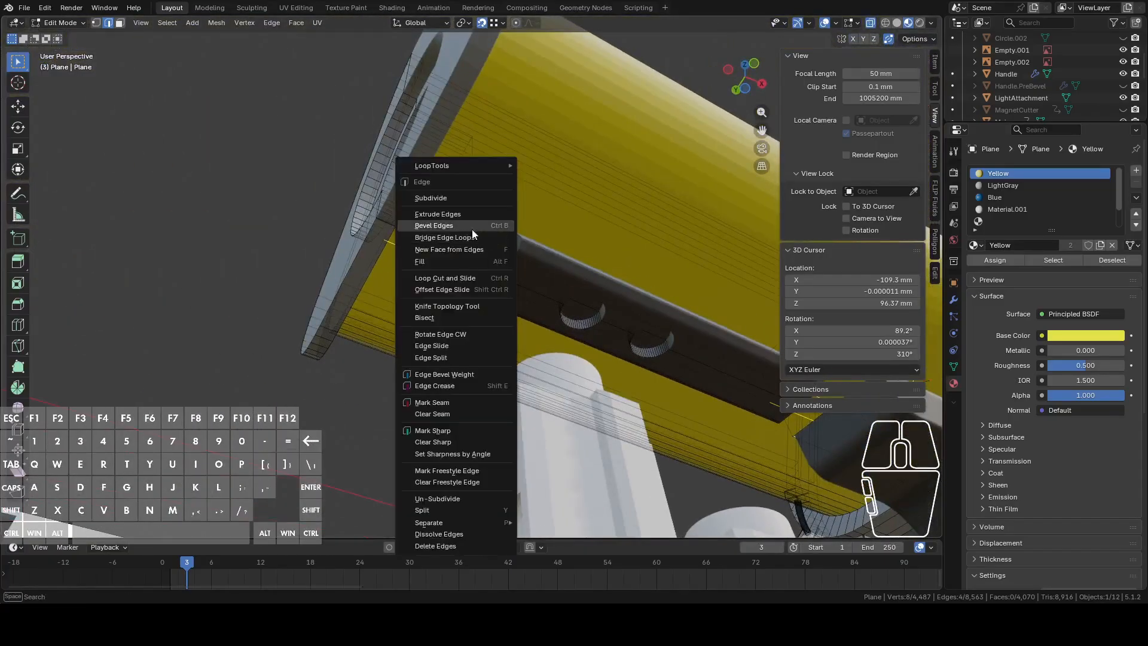
click(455, 198)
Select the whole rail with its holes and lower it along Z by about 4.9 mm.
middle_drag(526, 220, 493, 359)
key(c)
drag(397, 341, 706, 345)
right_click(707, 345)
mouse_move(706, 345)
middle_down()
mouse_move(589, 299)
mouse_move(589, 333)
mouse_move(630, 333)
middle_up()
key(g)
key(z)
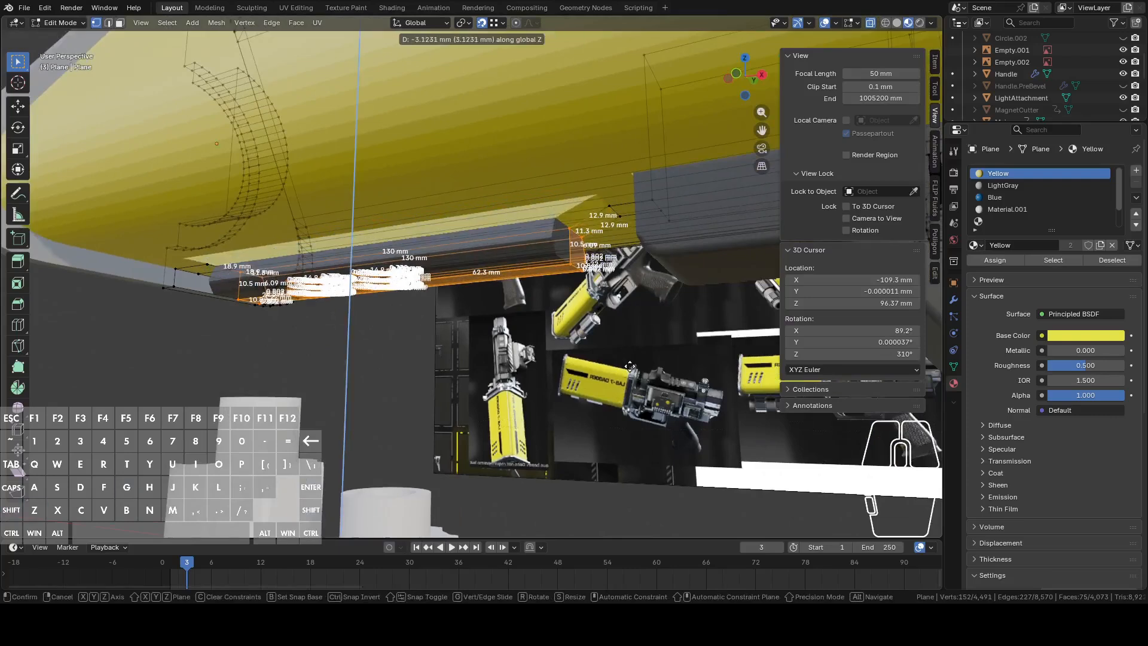
click(631, 372)
Raise the rail along Z by about 1 mm to align it with the reference in the Front Orthographic view.
click(741, 75)
shift+middle_drag(575, 367, 568, 305)
shift+middle_drag(361, 400, 390, 321)
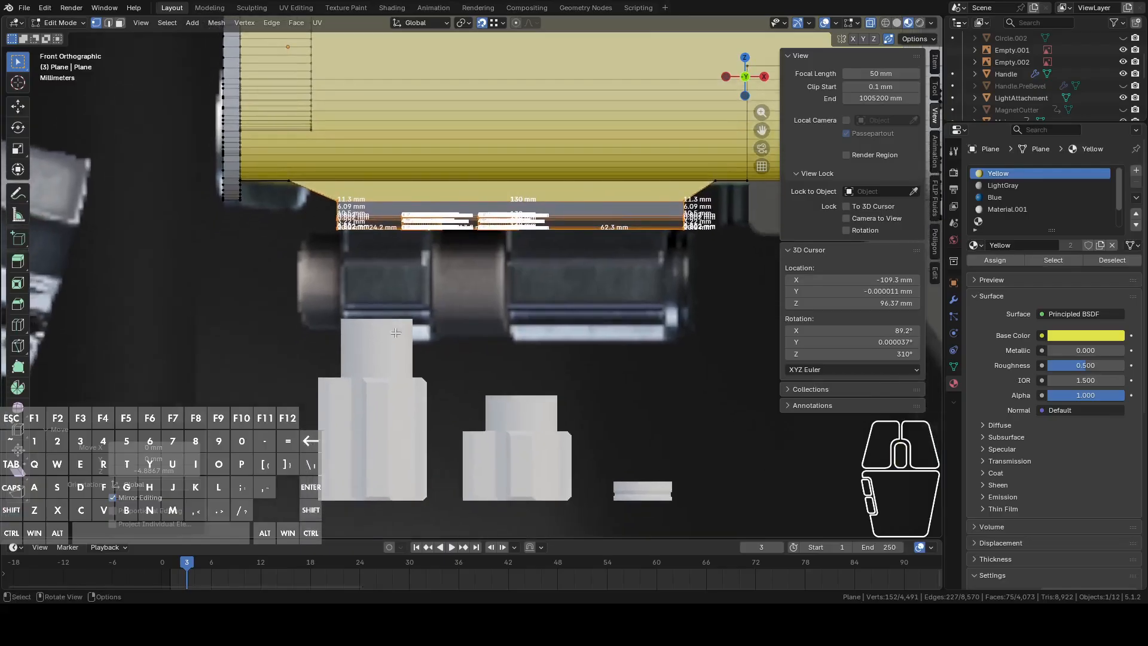
shift+middle_drag(519, 310, 519, 328)
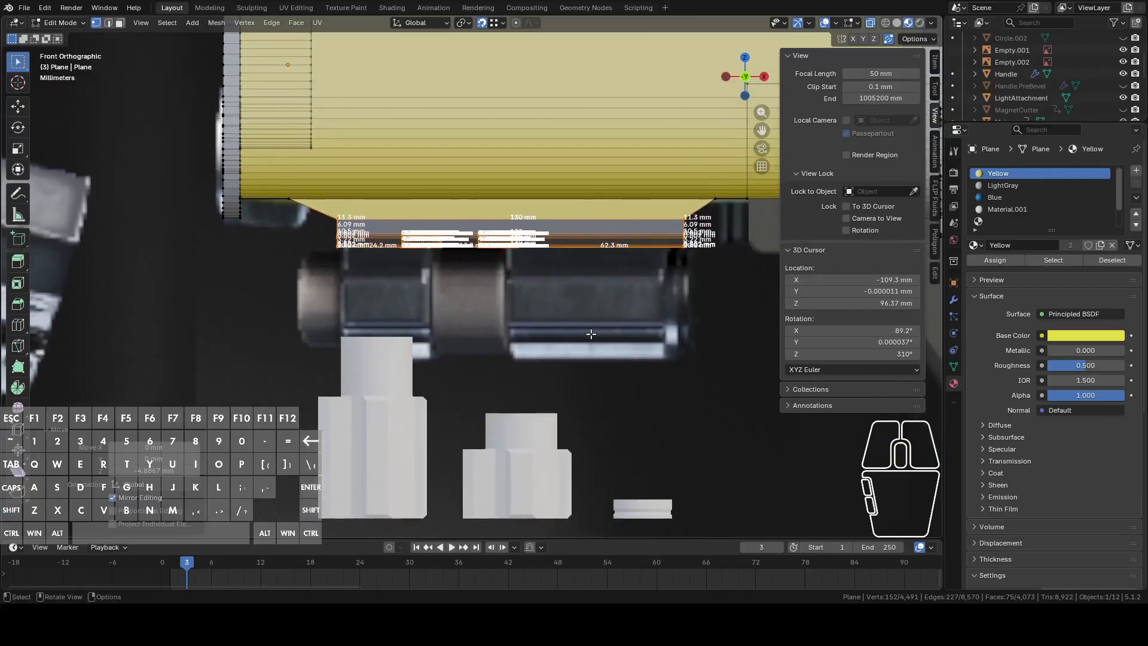
key(g)
key(z)
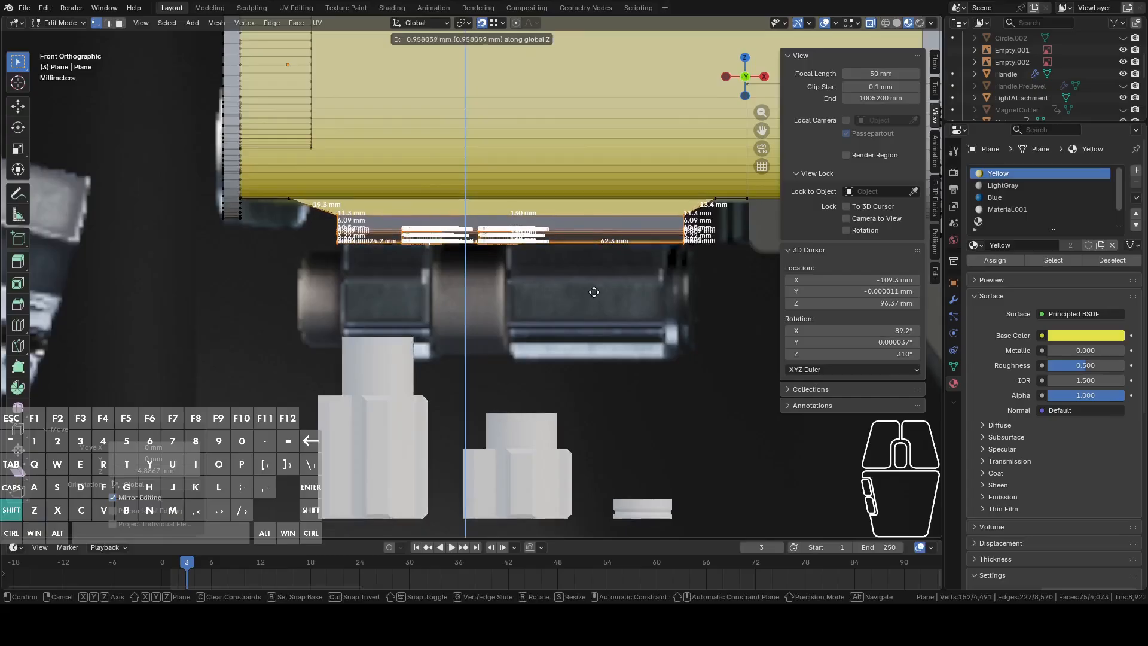
click(593, 286)
Move the new cross edge in front of the rail along X until it sits directly above the rail's front end.
middle_drag(594, 287, 487, 248)
key(2)
click(381, 73)
shift+middle_drag(381, 75, 400, 194)
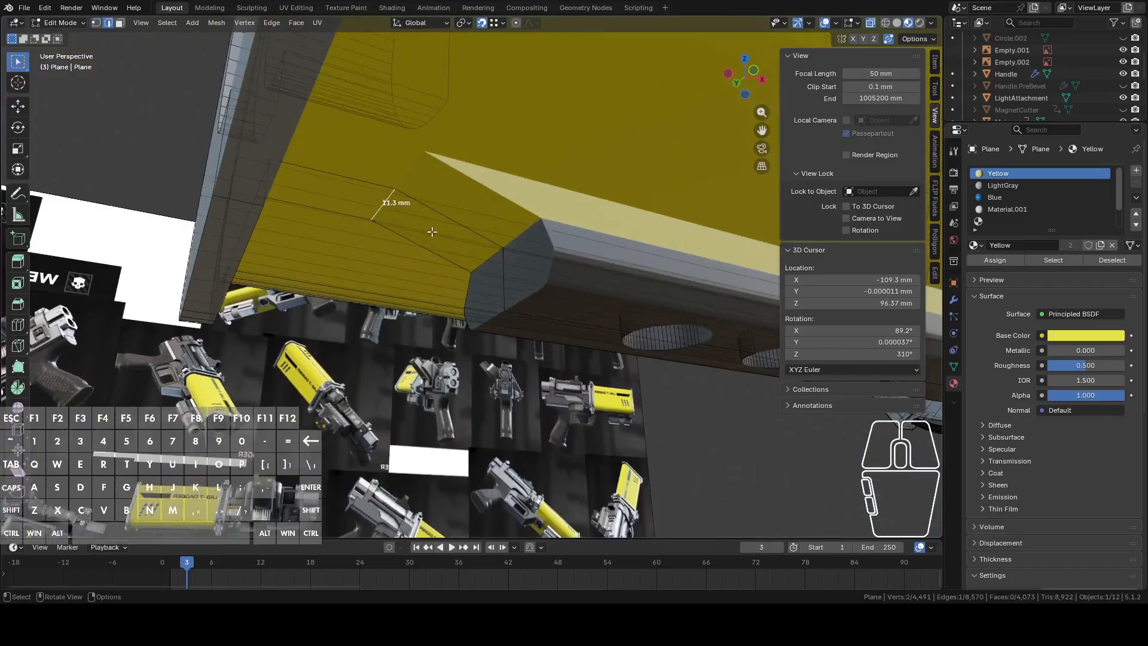
key(g)
key(x)
click(494, 268)
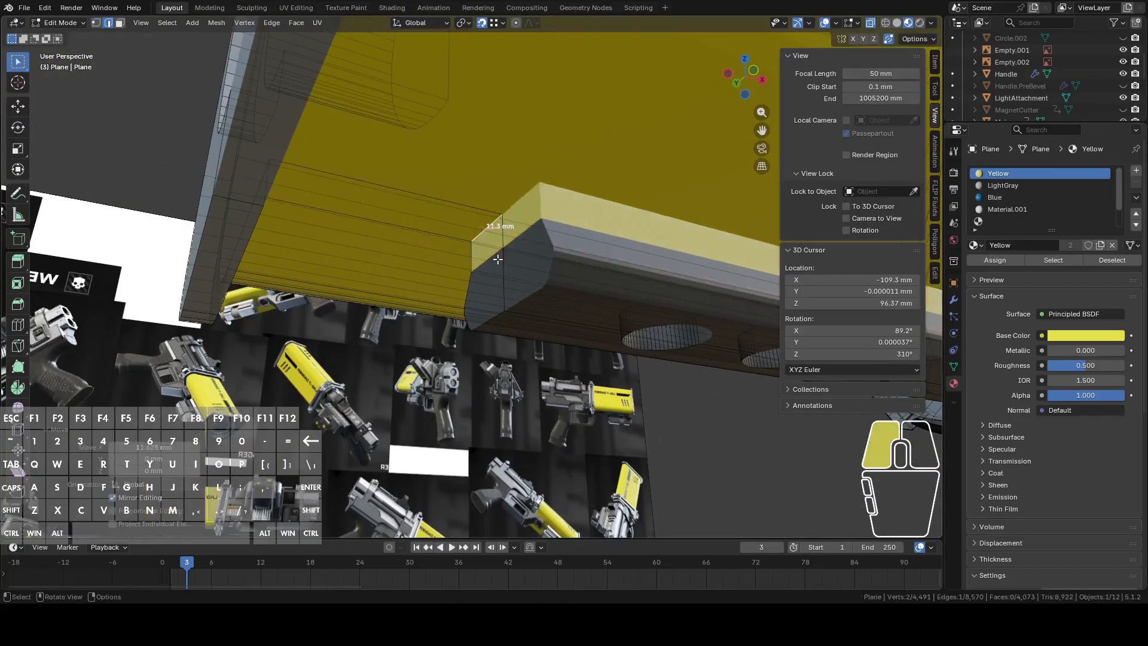
Move the new cross edge behind the rail along X until it sits directly above the rail's rear end.
middle_drag(494, 270, 552, 328)
click(537, 332)
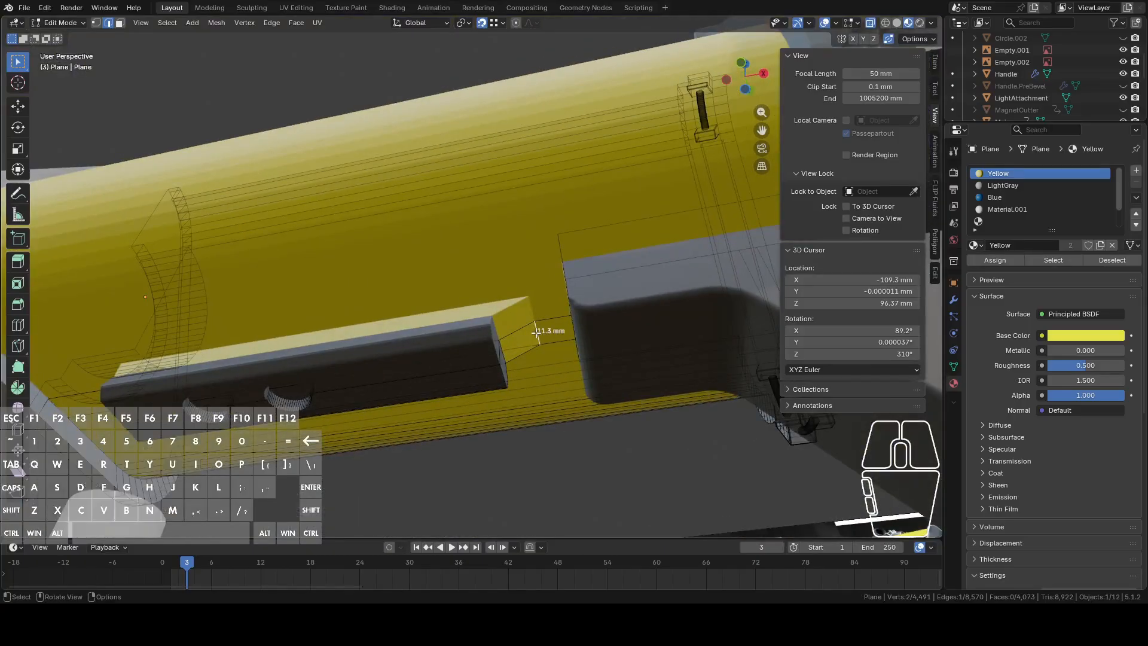
key(g)
key(x)
click(503, 333)
Inspect the rail's yellow riser and select the upper and lower cross edges at its front and rear ends.
key(Tab)
middle_drag(502, 333, 456, 324)
key(Tab)
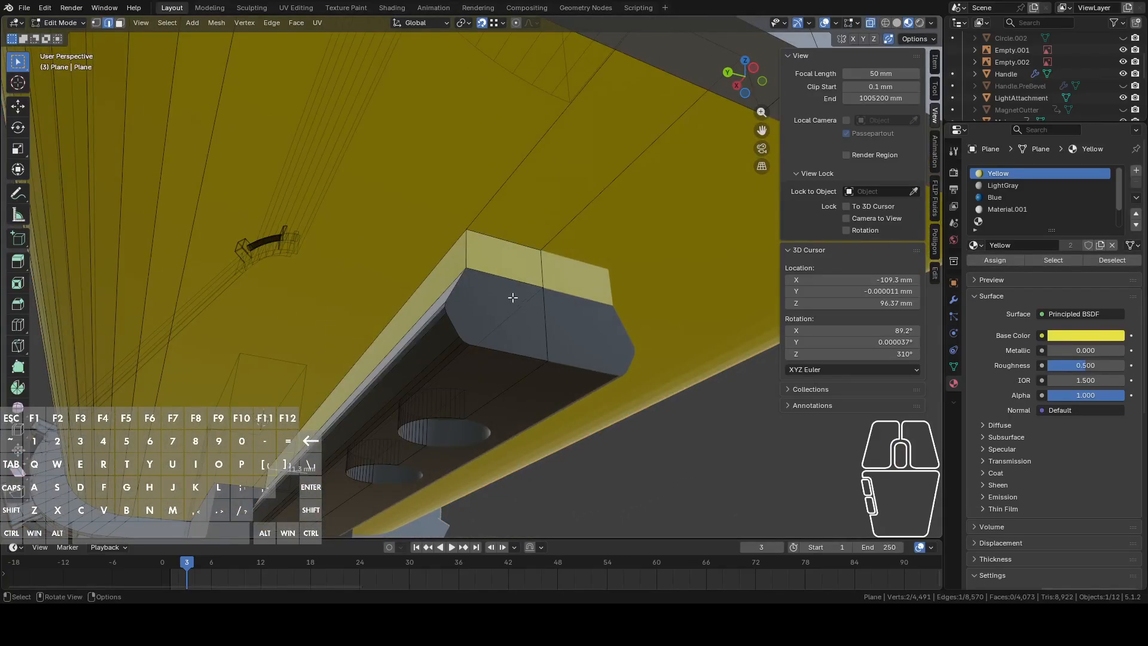
middle_drag(506, 285, 430, 252)
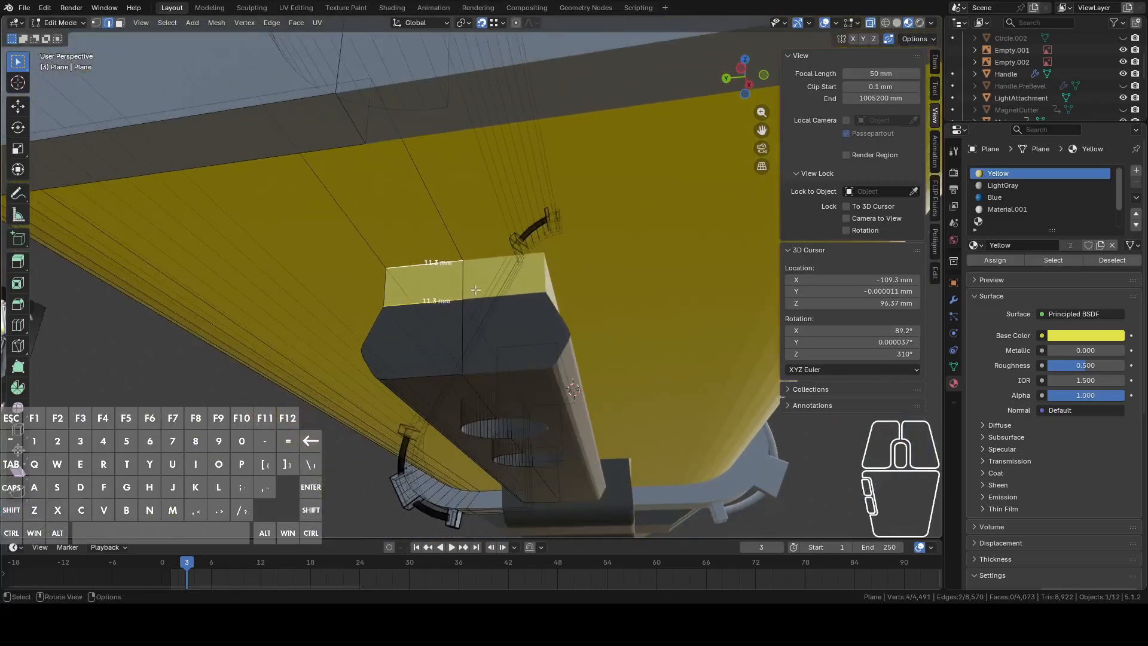
shift+middle_drag(520, 297, 508, 251)
middle_drag(583, 323, 405, 254)
shift+click(436, 204)
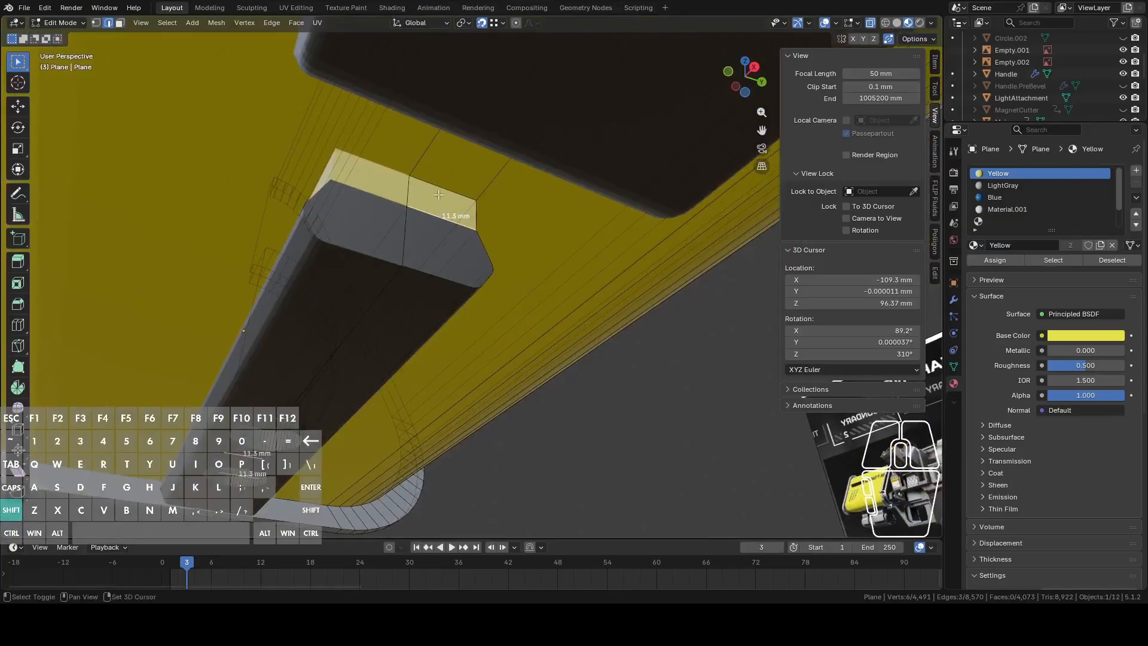
shift+click(442, 174)
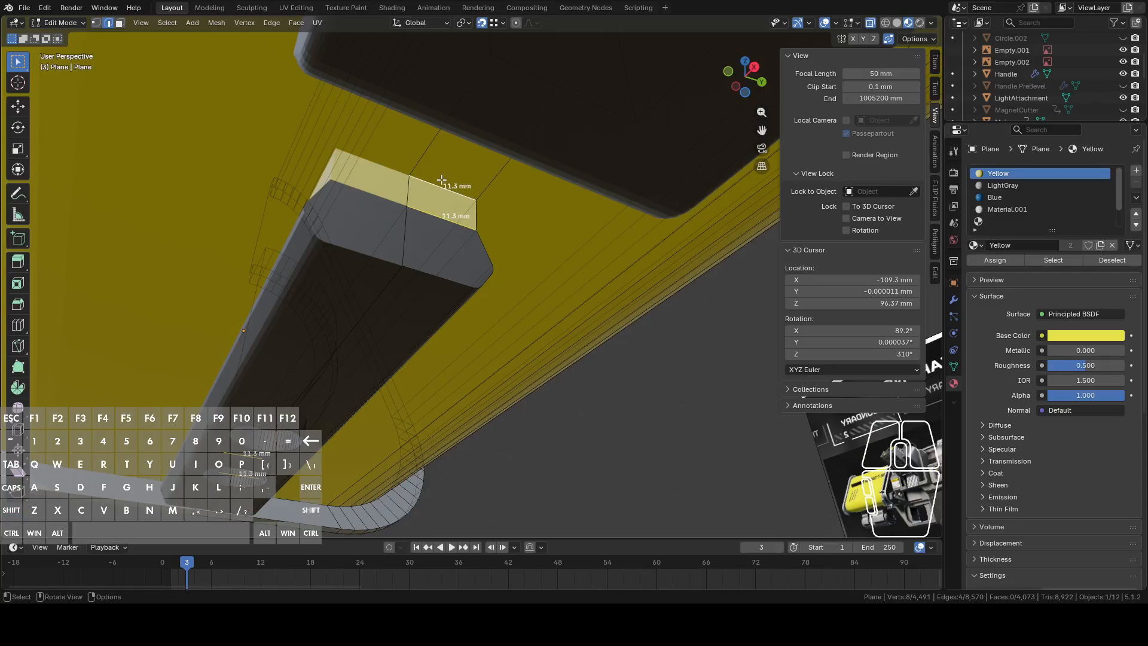
middle_drag(441, 179, 594, 286)
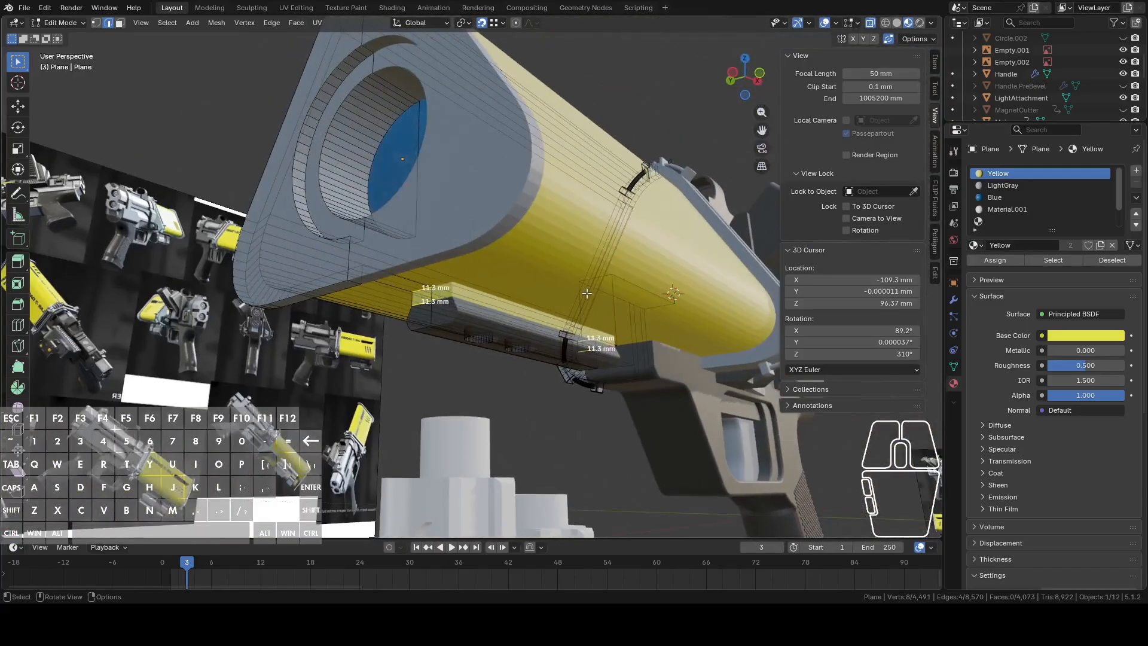
Undo the riser edits, the rail's lowering and the edge subdivision, and check the restored rail in Object Mode.
key(ctrl)
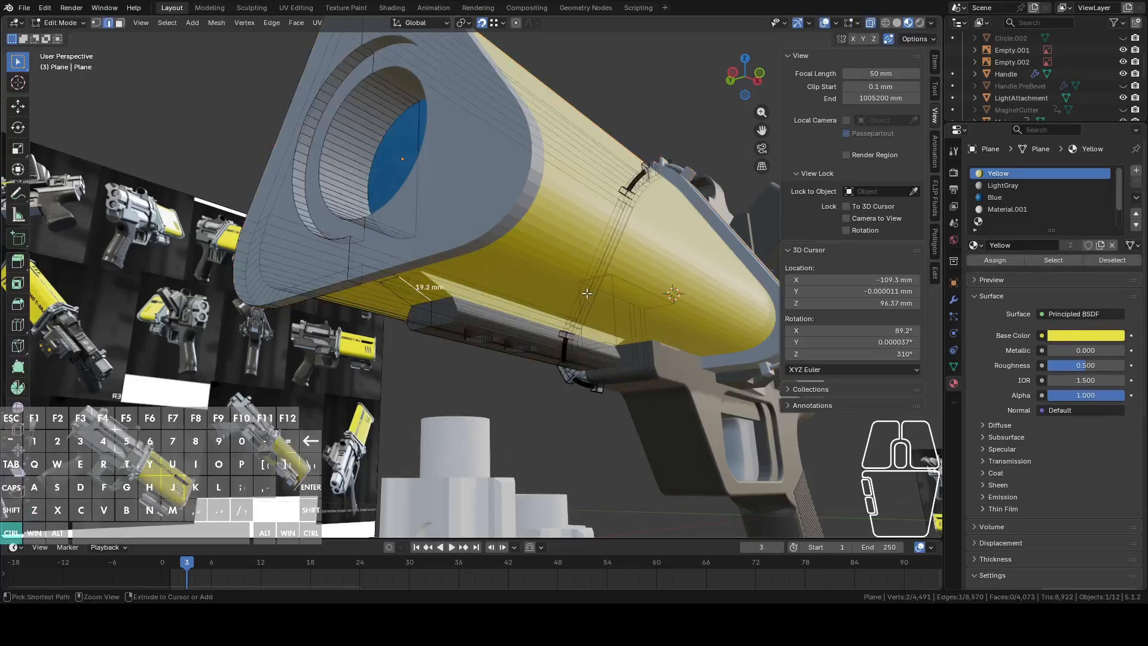
key(ctrl+z)
key(ctrl+z)
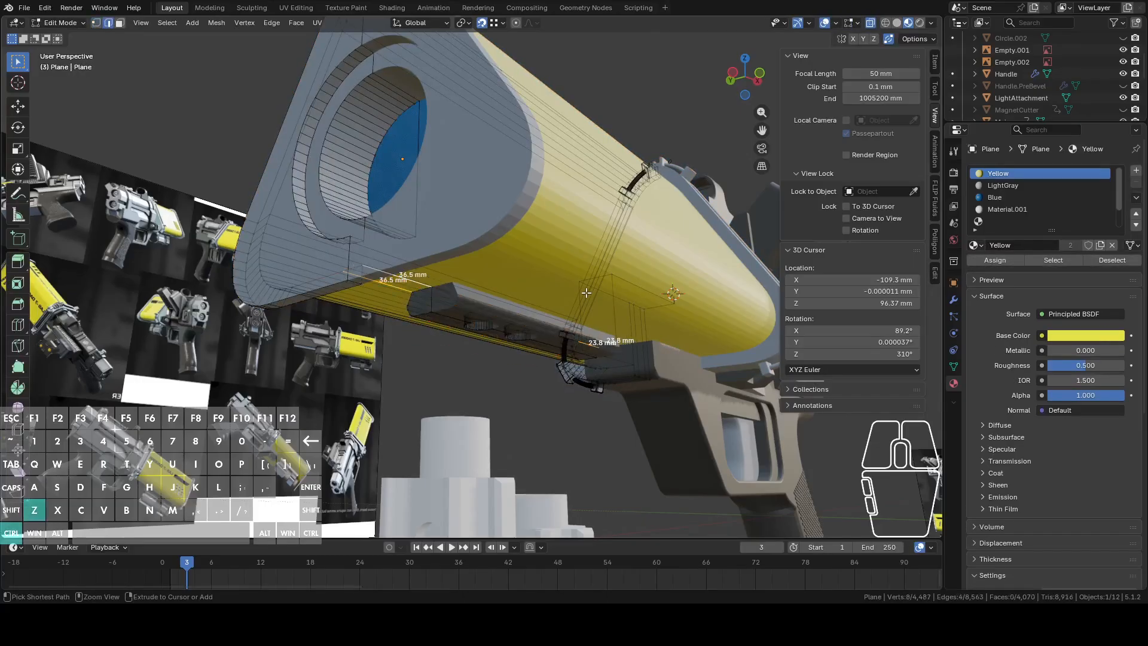
middle_drag(589, 295, 548, 308)
scroll(546, 290, up, 3)
key(Tab)
key(Tab)
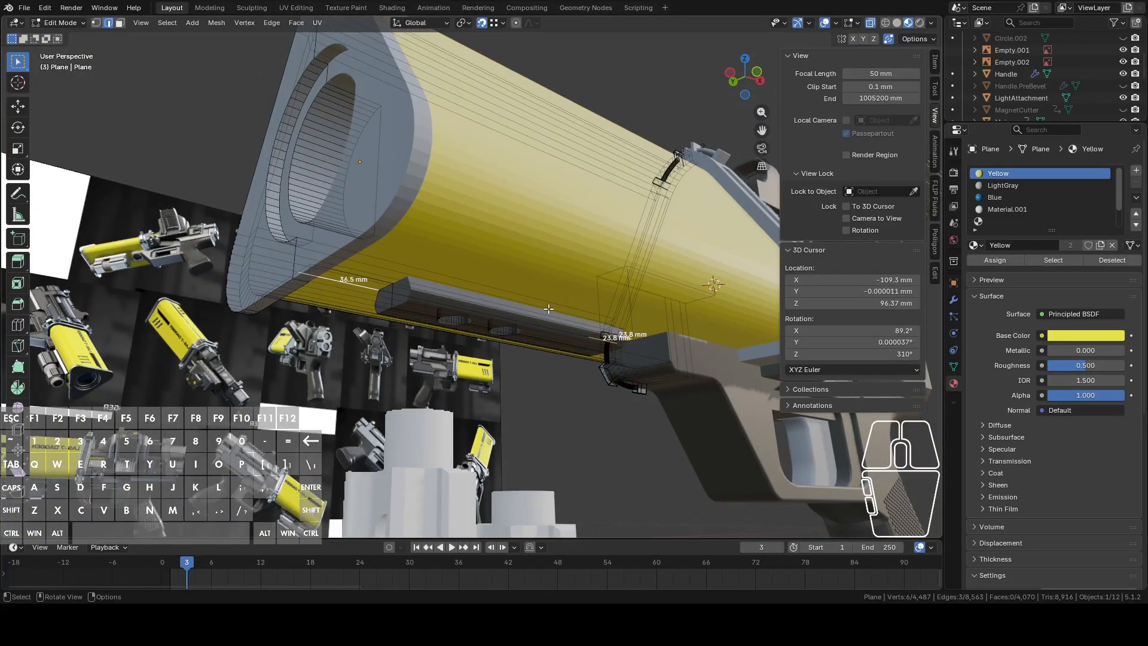
key(ctrl+shift+z)
key(Tab)
middle_drag(548, 308, 494, 310)
scroll(461, 319, down, 5)
scroll(499, 340, up, 5)
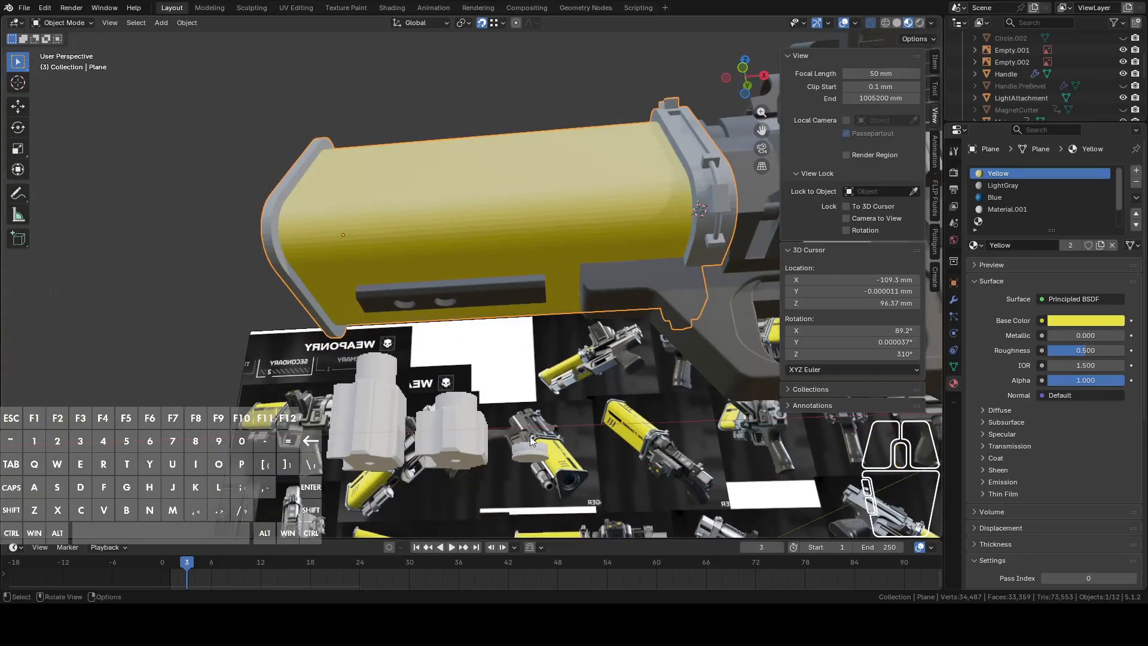
click(653, 288)
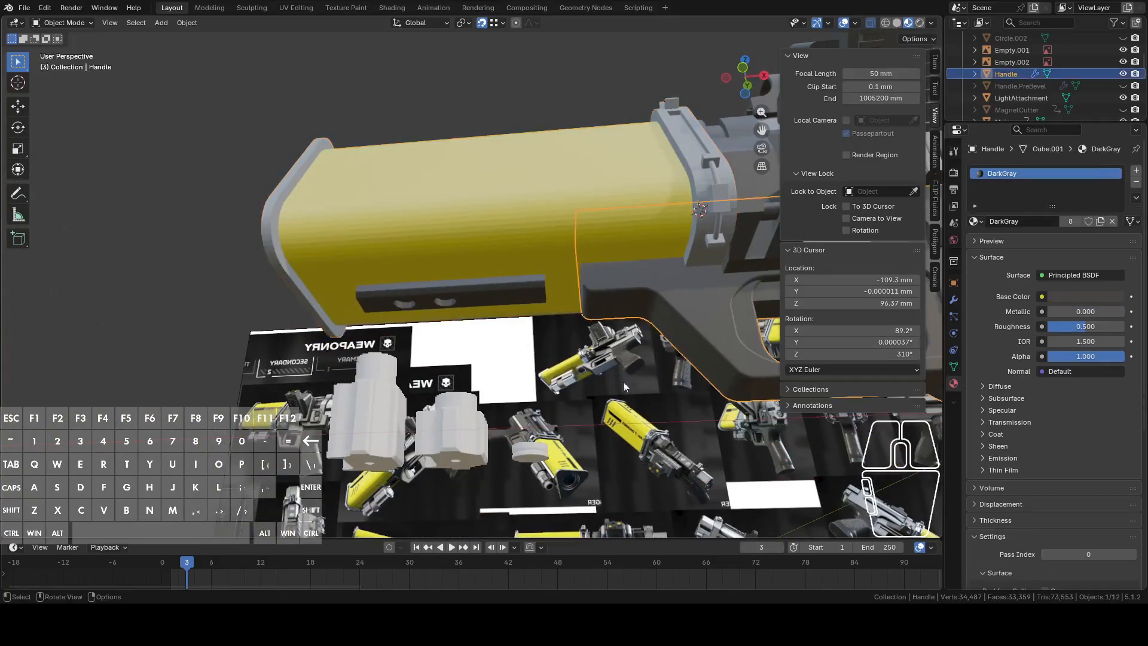
key(g)
key(x)
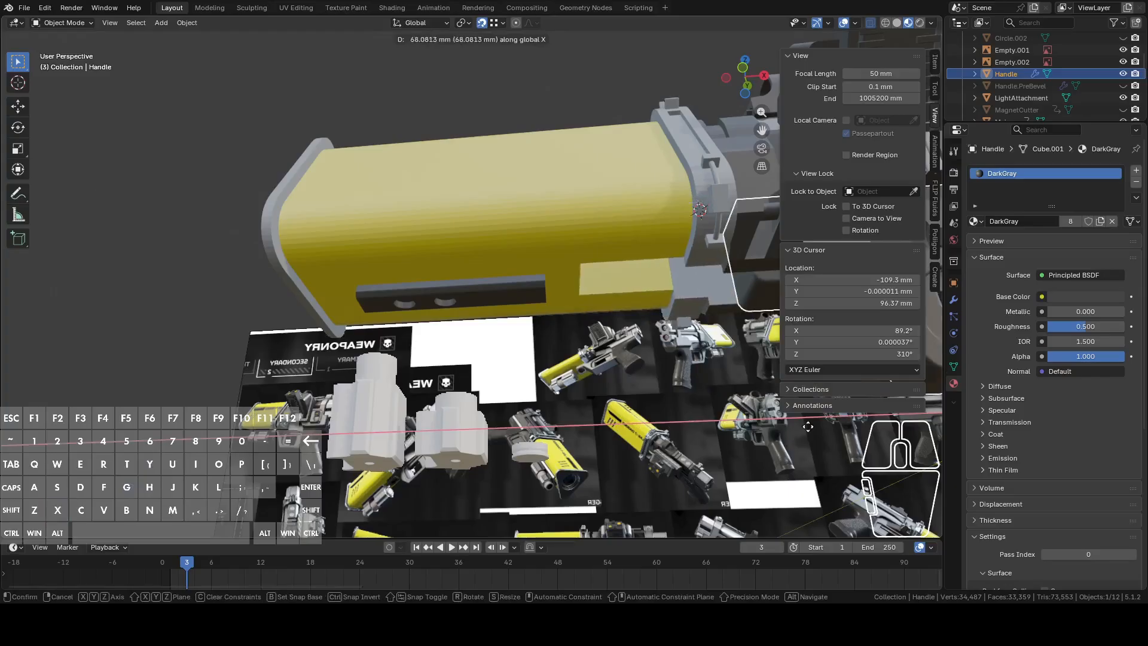
right_click(808, 427)
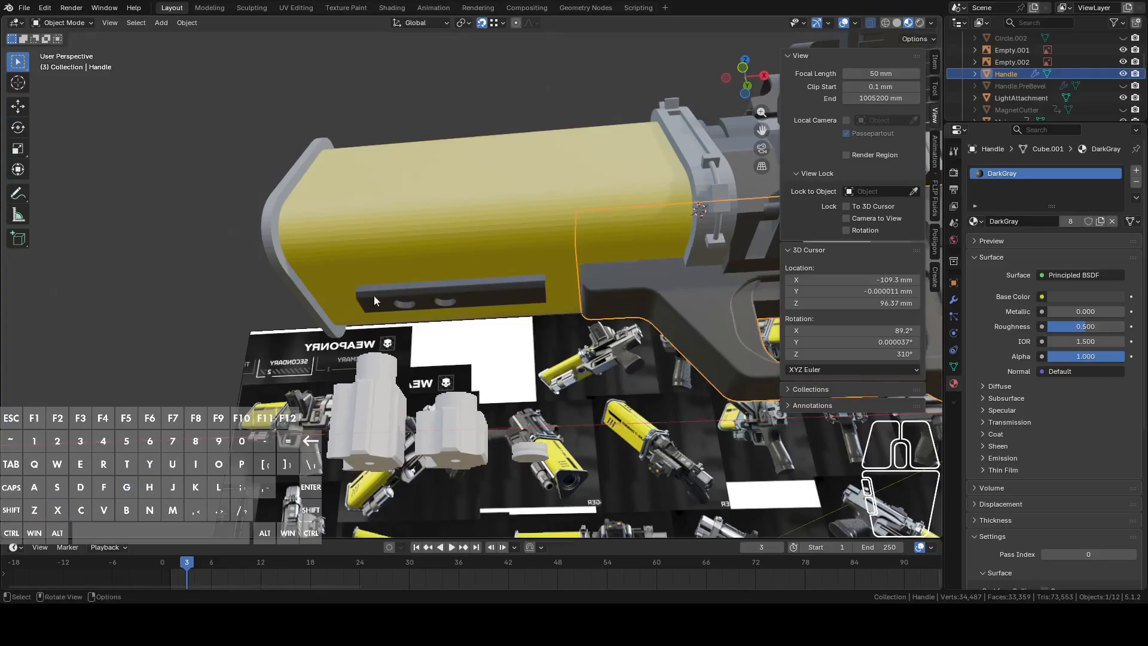
Compare the rail's position beneath the housing with the reference in the Front Orthographic view and from below.
middle_drag(415, 318, 482, 344)
scroll(482, 344, down, 8)
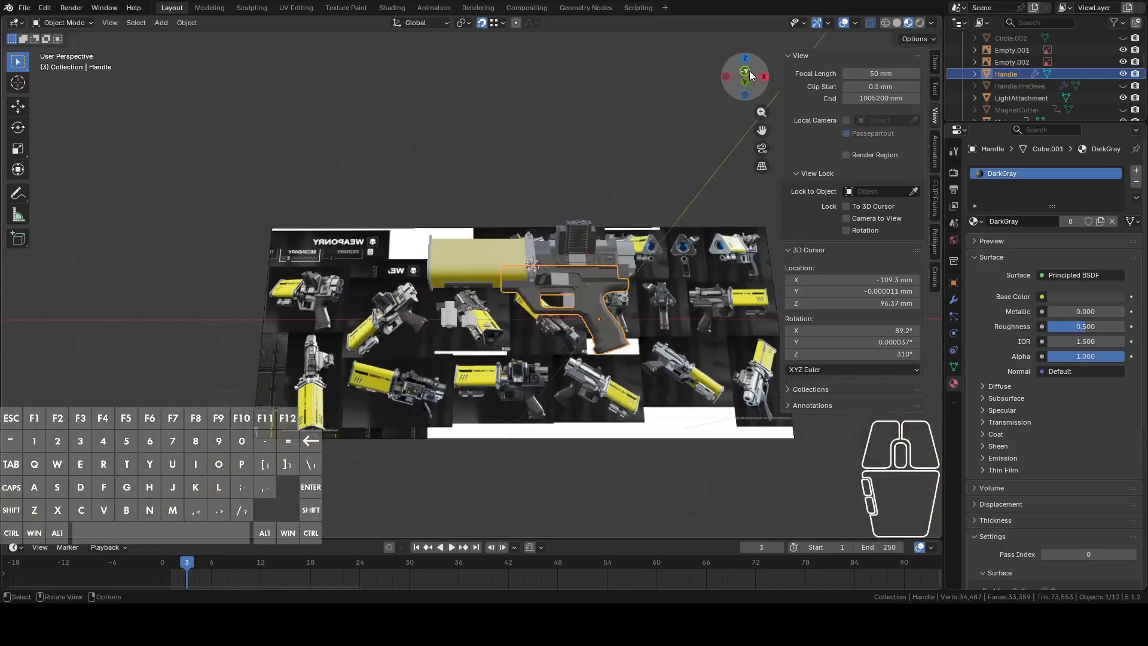
click(751, 76)
scroll(541, 293, up, 4)
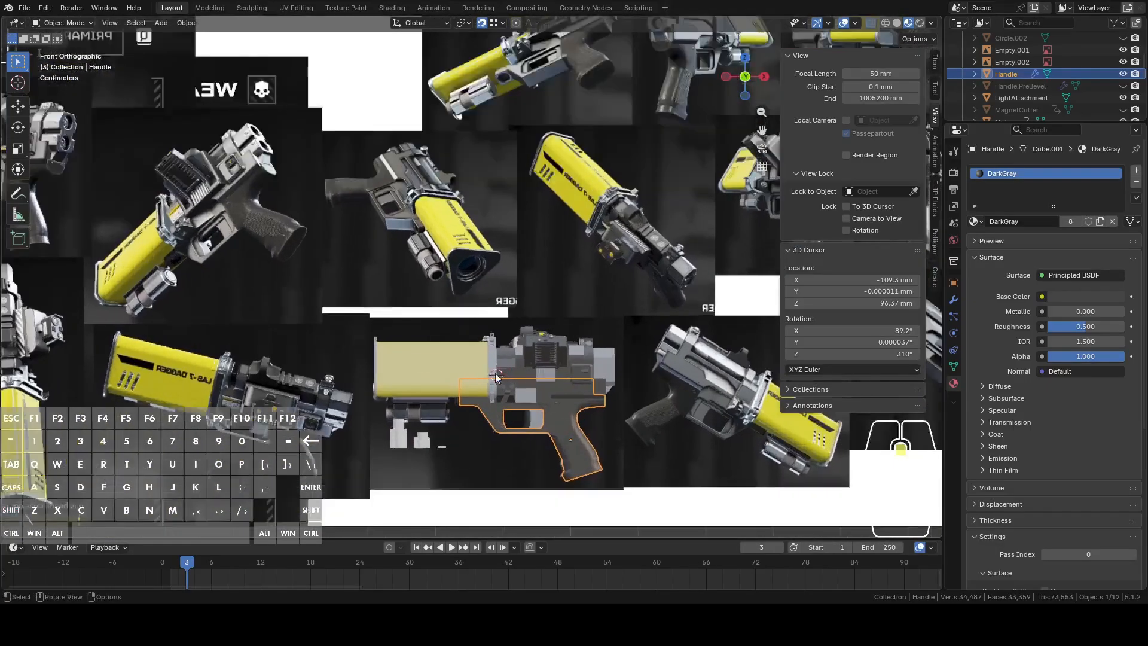
scroll(497, 375, up, 3)
scroll(419, 320, up, 3)
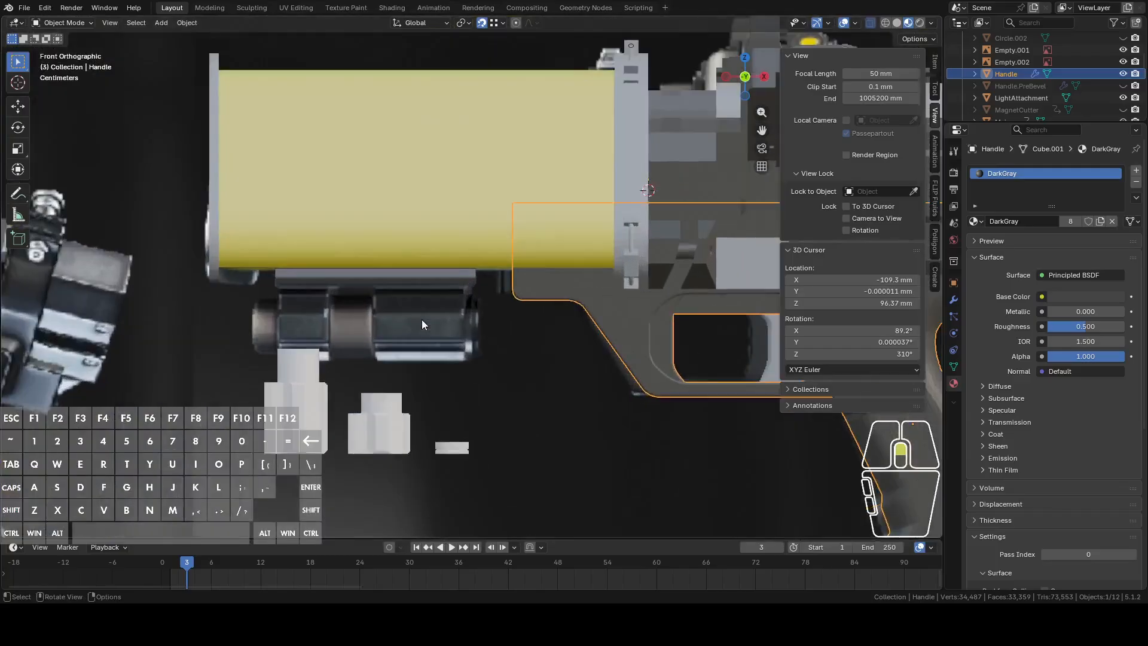
middle_drag(422, 321, 470, 286)
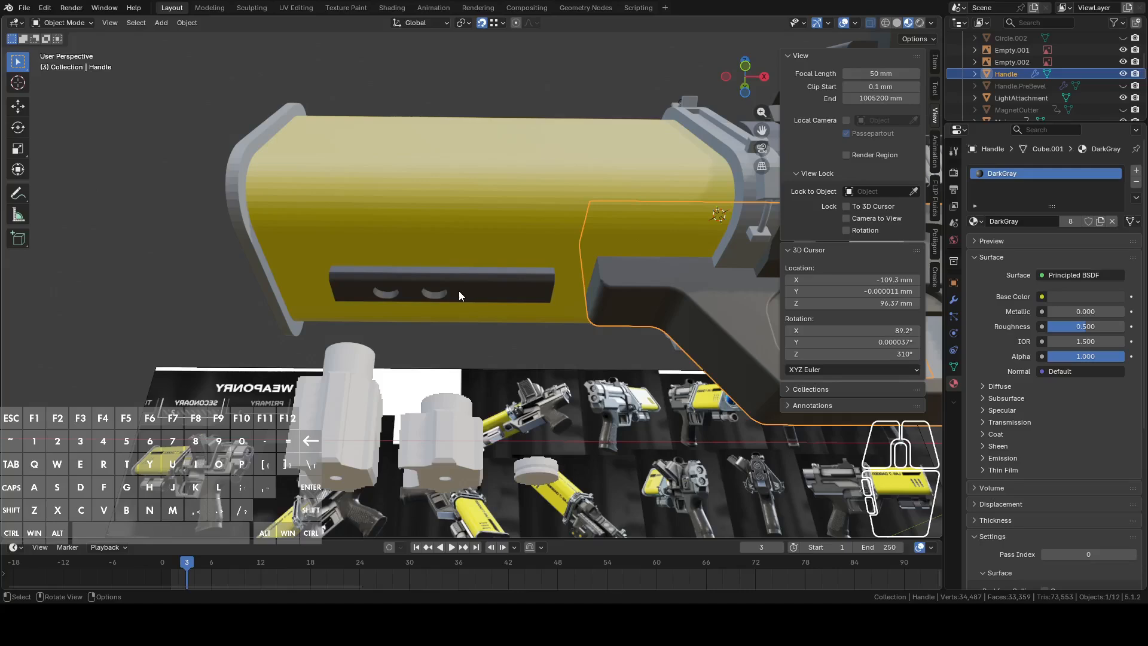
Edit the yellow housing mesh and subdivide the upper and lower edges running beyond the rail's front and rear ends.
click(460, 292)
key(Tab)
scroll(459, 293, up, 3)
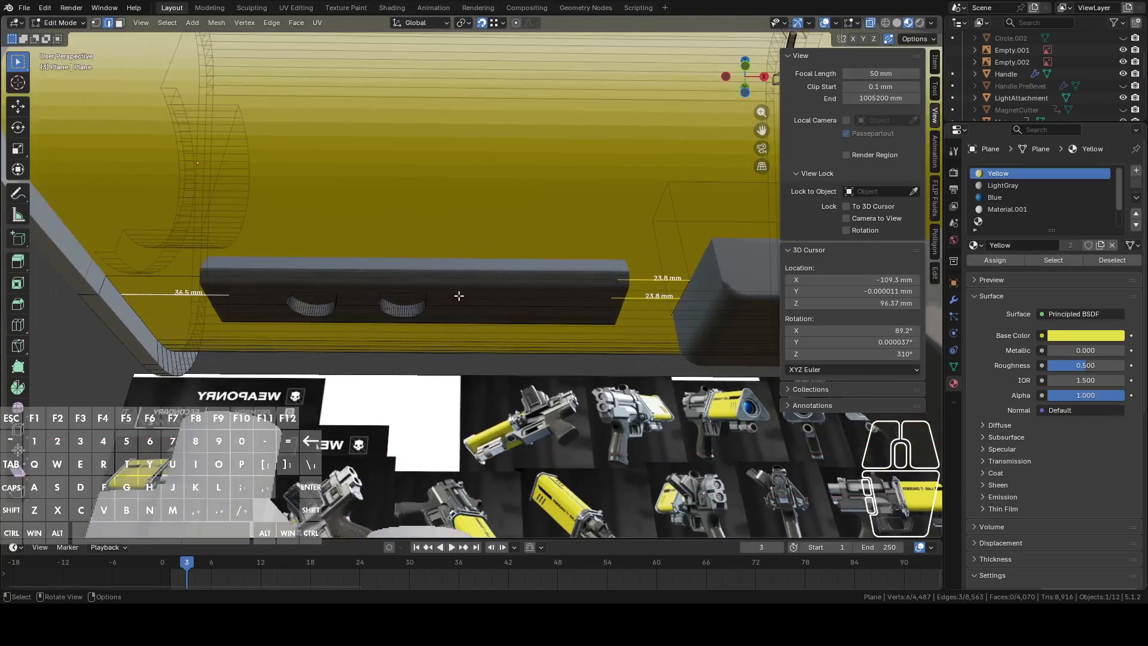
shift+middle_drag(461, 297, 423, 244)
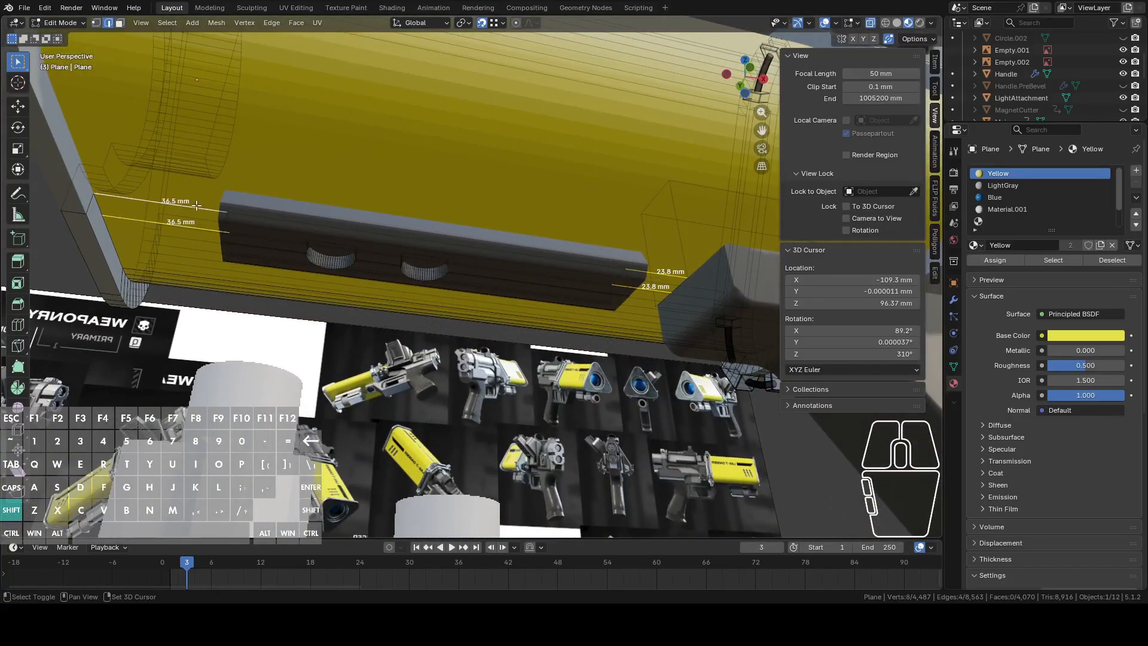
middle_drag(646, 290, 568, 259)
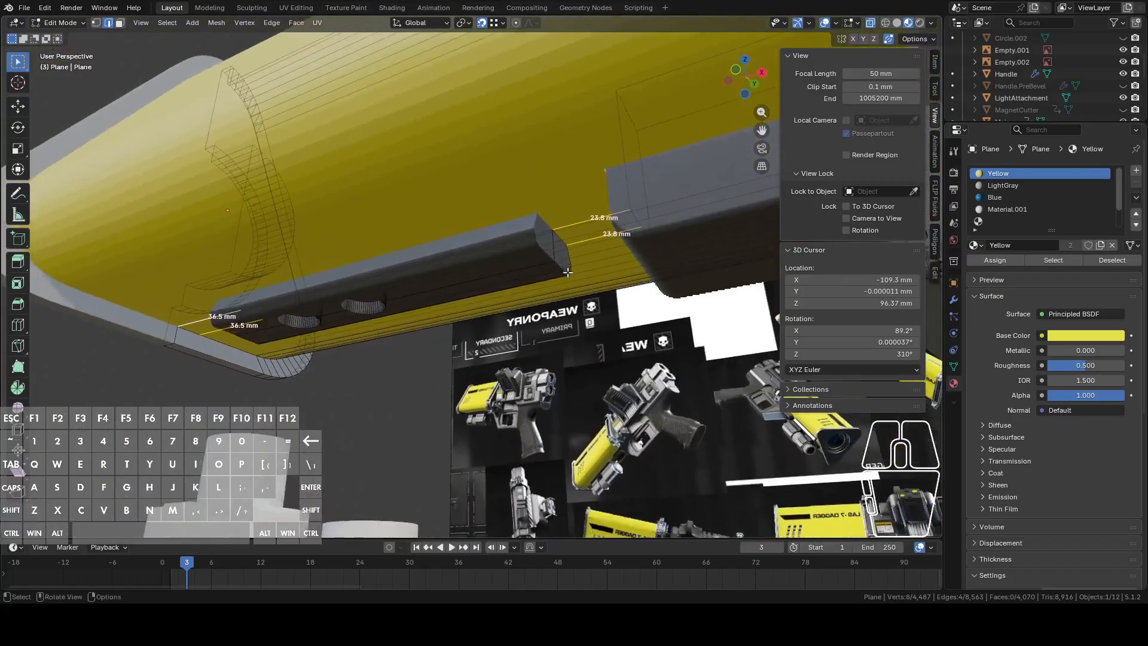
right_click(565, 256)
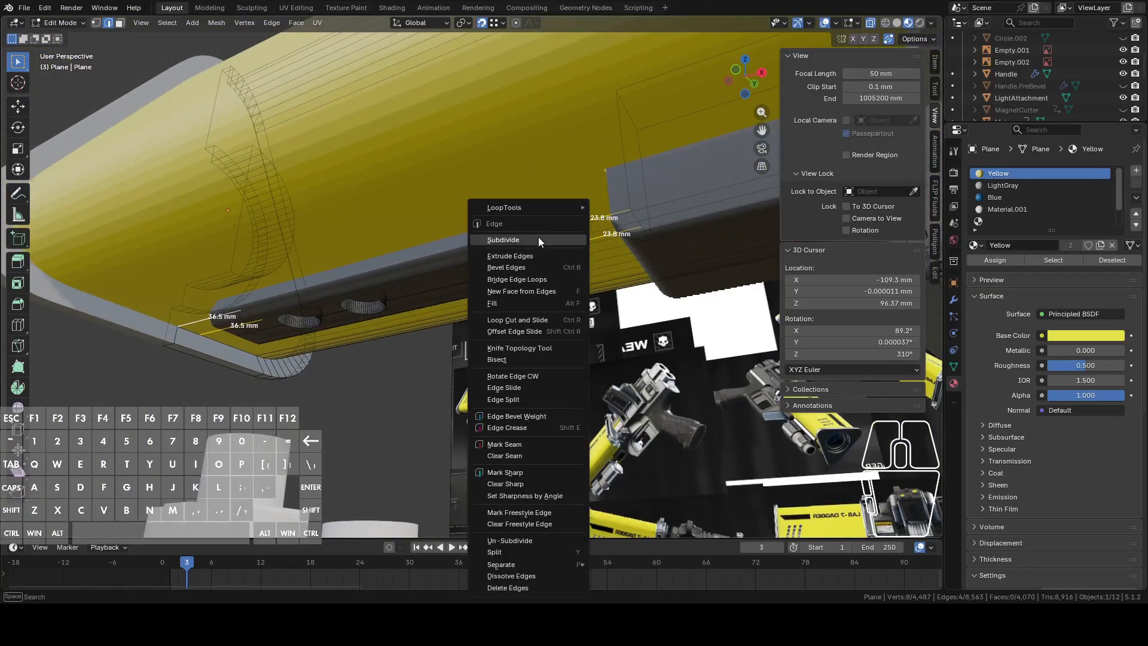
click(539, 240)
Circle-select the entire rail beneath the housing in vertex mode and lower it a few millimetres along Z.
middle_drag(558, 248, 584, 256)
key(alt+a)
key(c)
drag(222, 296, 596, 317)
right_click(597, 317)
key(g)
key(z)
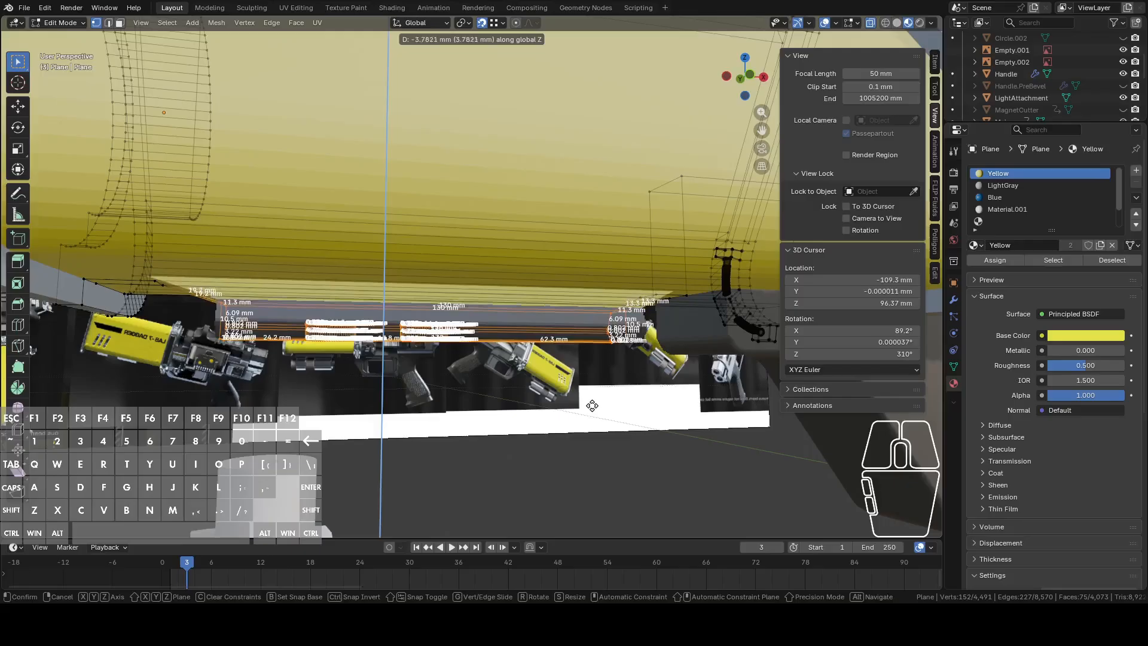
click(614, 387)
Move the new cross edge behind the rail along X until it sits directly above the rail's rear end.
middle_drag(614, 387, 556, 150)
key(2)
click(562, 139)
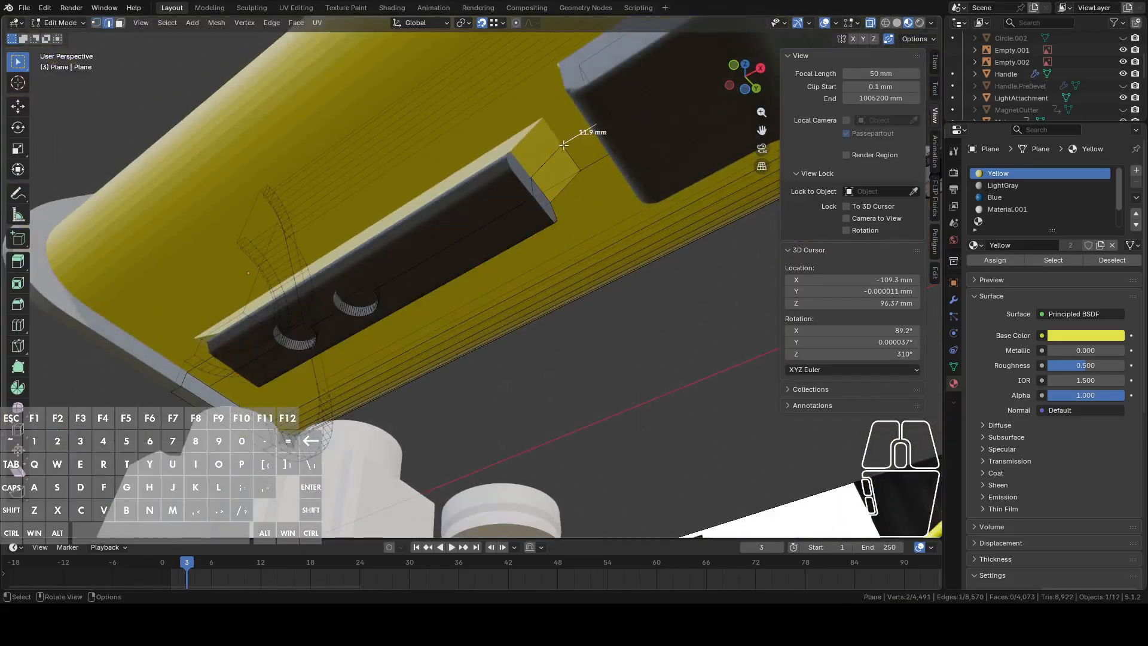
key(g)
key(y)
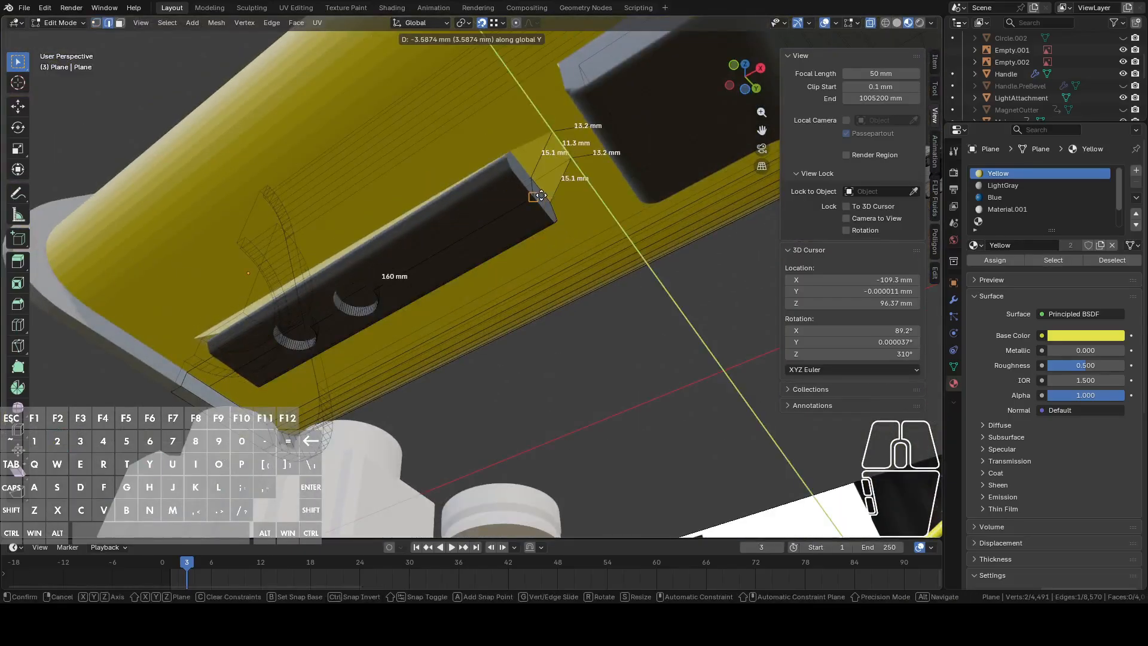
key(x)
click(535, 177)
Move the new cross edge ahead of the rail along X until it lines up with the rail's front end.
middle_drag(278, 233, 293, 274)
click(306, 247)
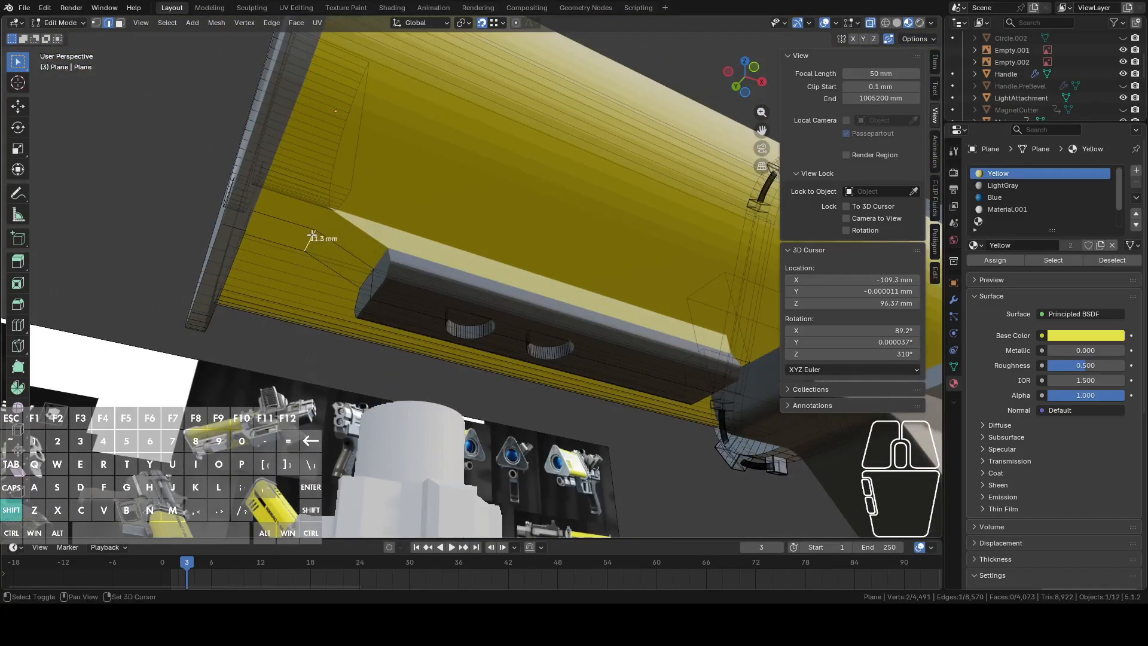
key(g)
key(x)
click(402, 288)
Select the face loop around the rail's yellow riser and assign the DarkGray material to it.
middle_drag(402, 287, 404, 289)
alt+click(404, 289)
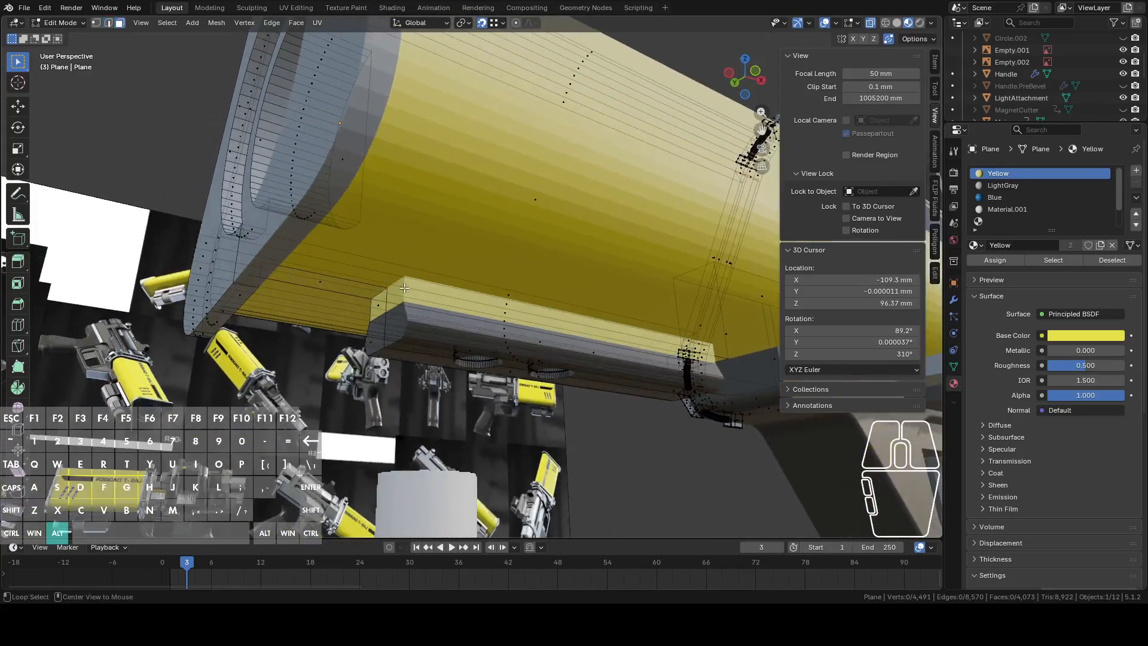
alt+click(385, 298)
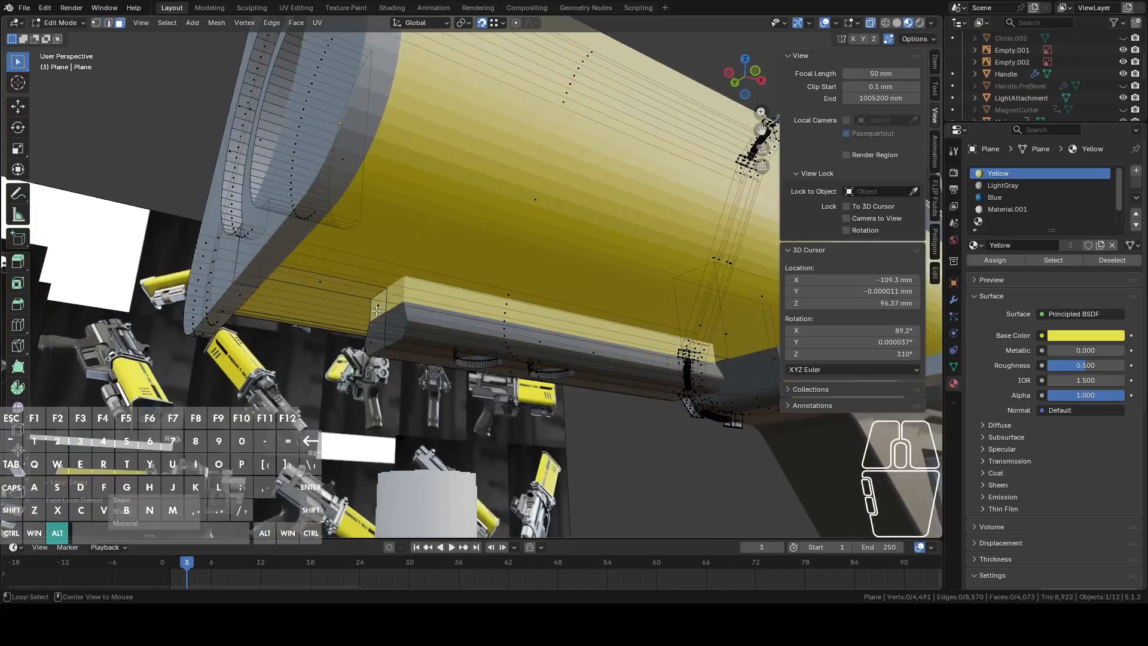
alt+click(377, 310)
middle_drag(571, 253, 731, 258)
scroll(991, 195, down, 2)
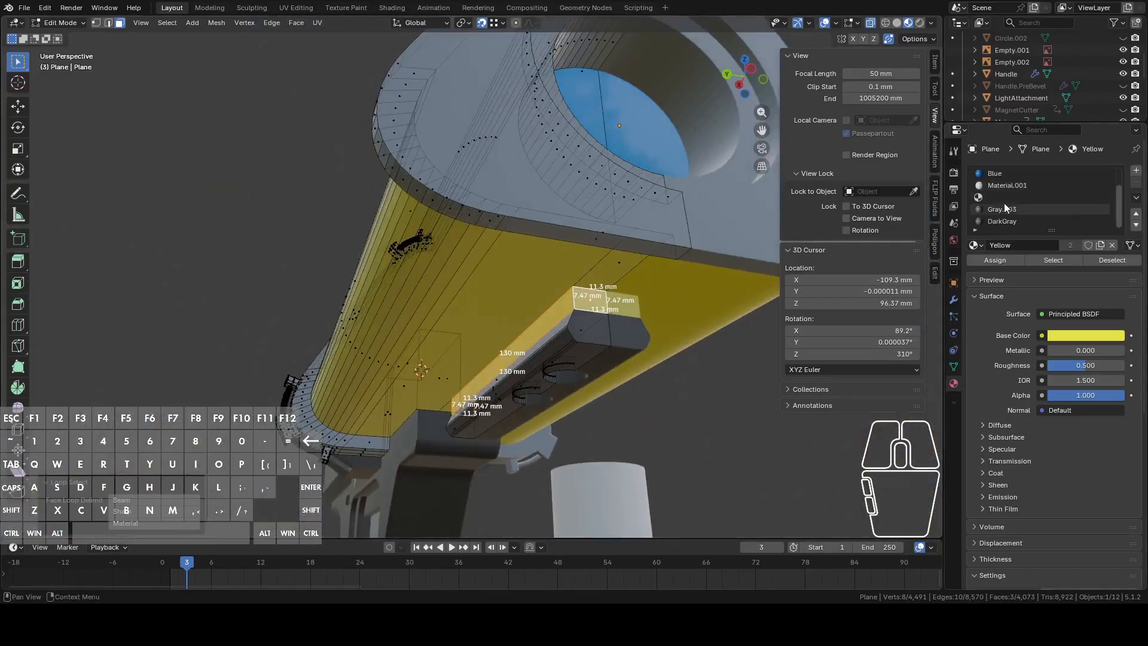
click(1004, 222)
click(994, 260)
Inspect the recoloured rail from below in Object Mode and compare the pistol with the side-view reference images.
key(Tab)
middle_drag(747, 361, 356, 421)
scroll(396, 374, up, 5)
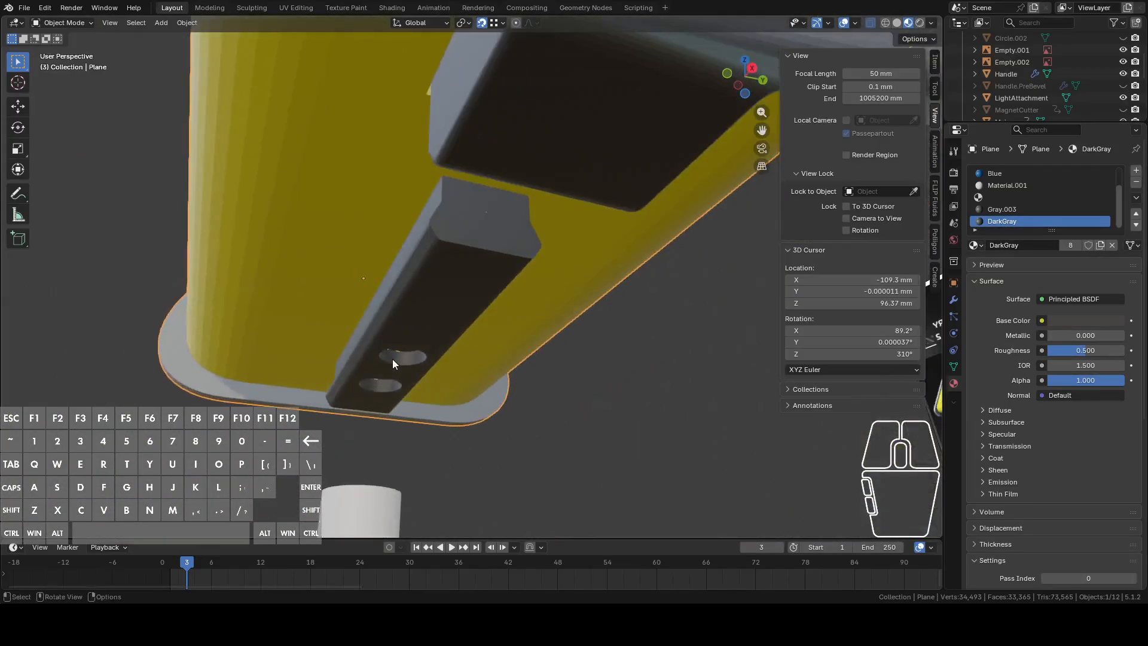
key(Tab)
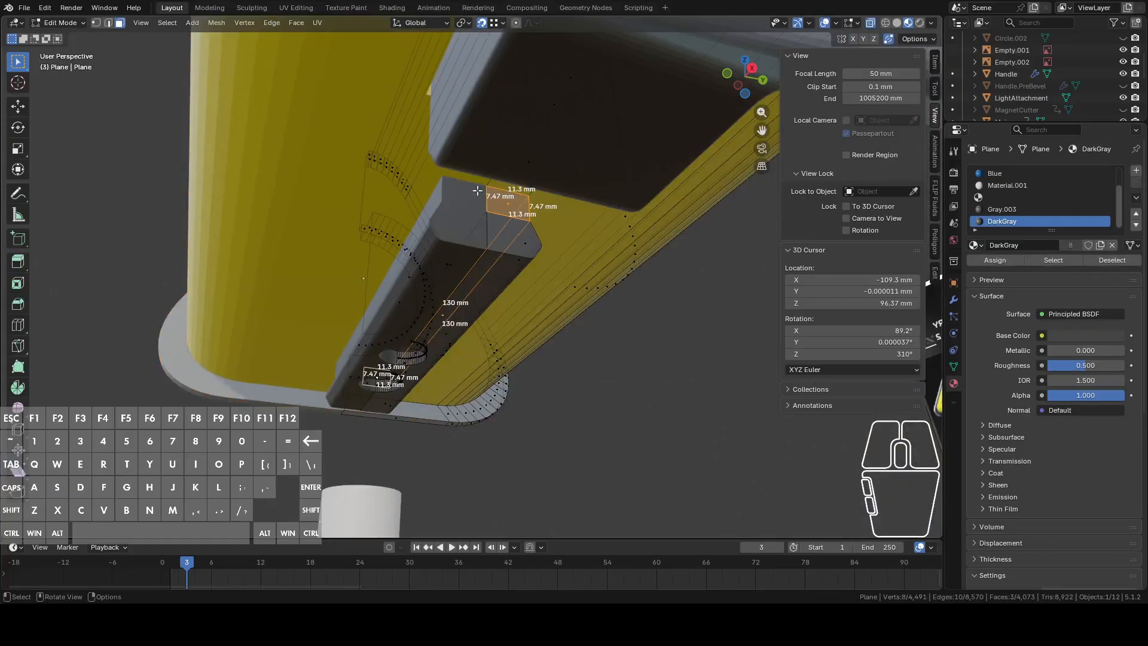
scroll(516, 195, down, 6)
key(Tab)
middle_drag(530, 271, 633, 332)
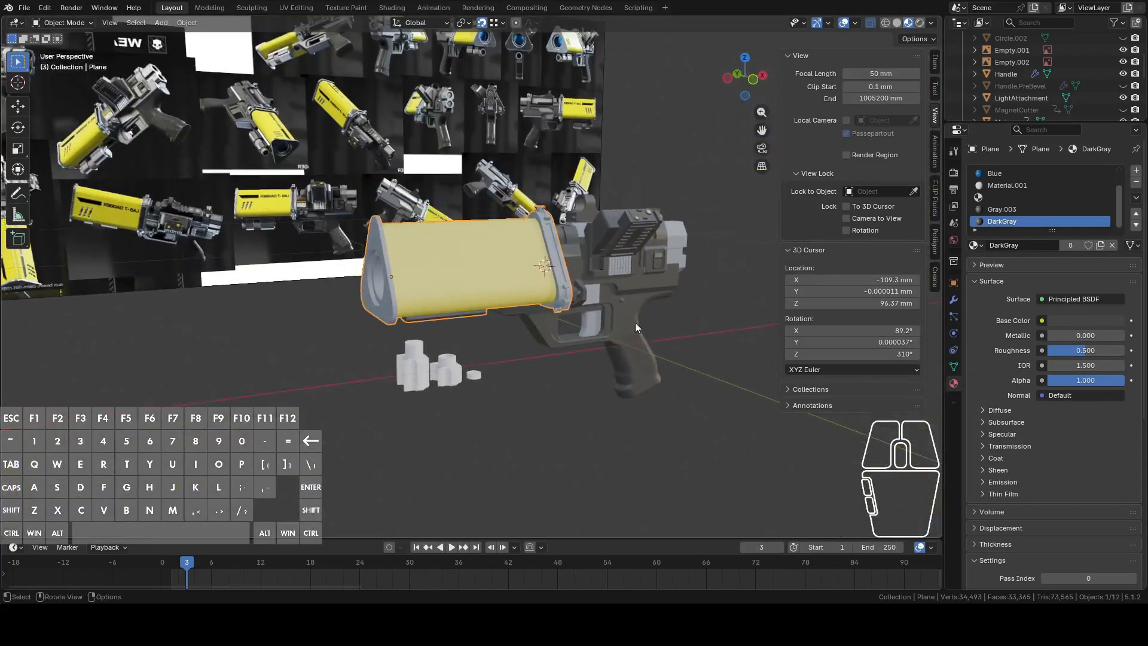
middle_drag(570, 176, 525, 171)
shift+middle_drag(436, 183, 497, 256)
scroll(462, 232, up, 3)
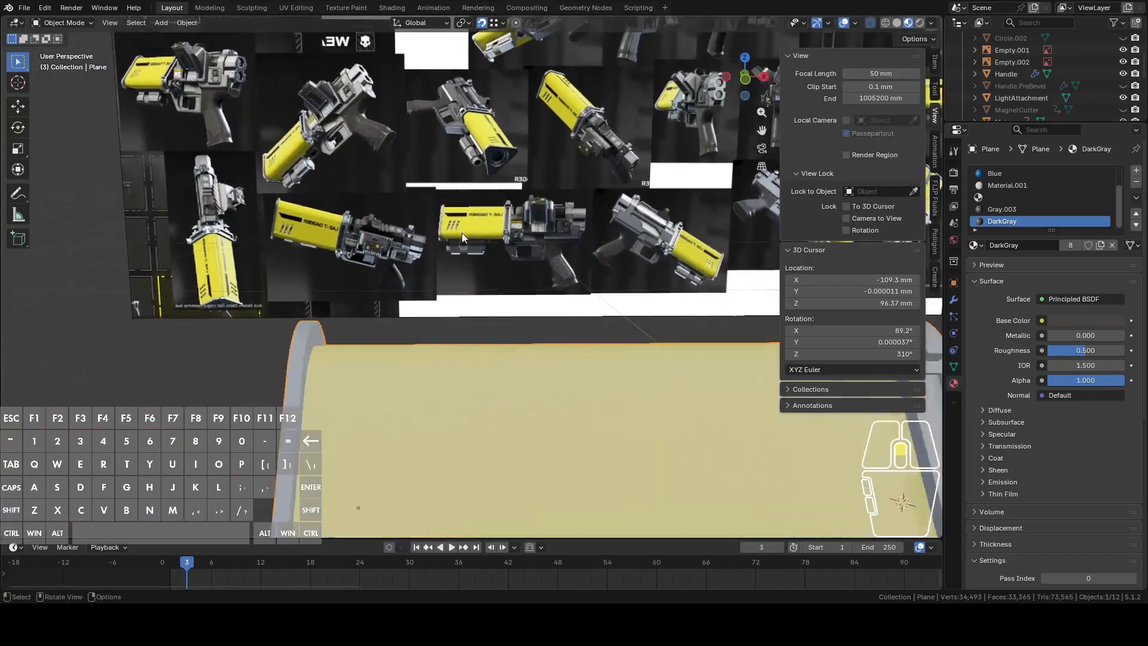
scroll(455, 228, down, 5)
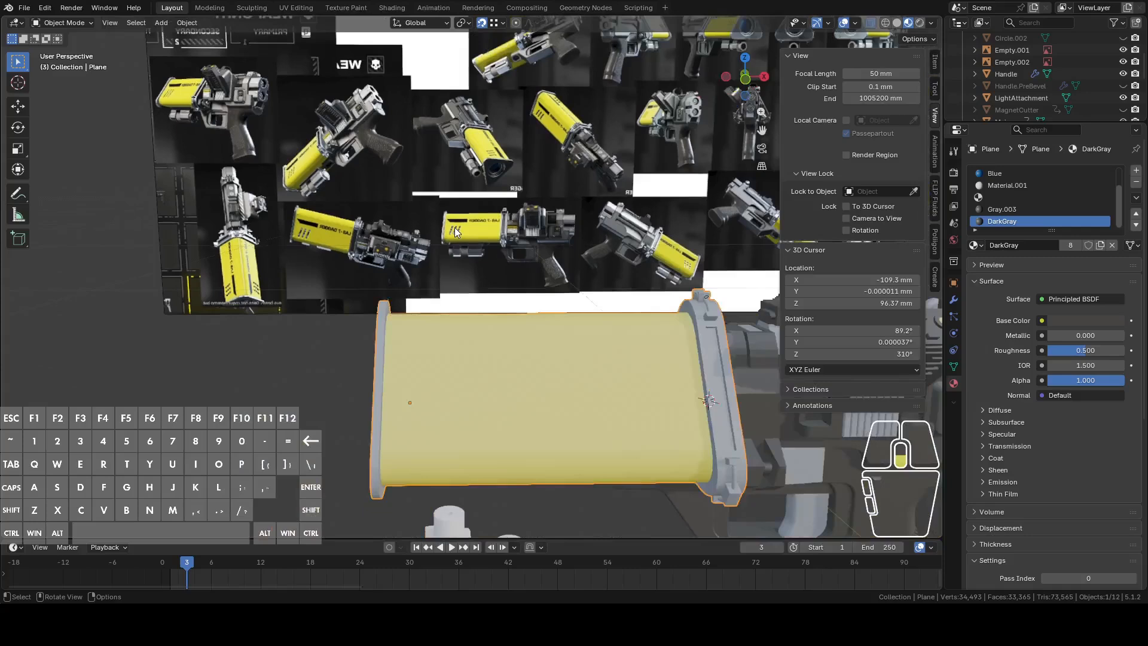
scroll(464, 293, up, 3)
Select the housing's large flat side face in Front Orthographic view and snap the 3D cursor to it.
key(Tab)
click(750, 95)
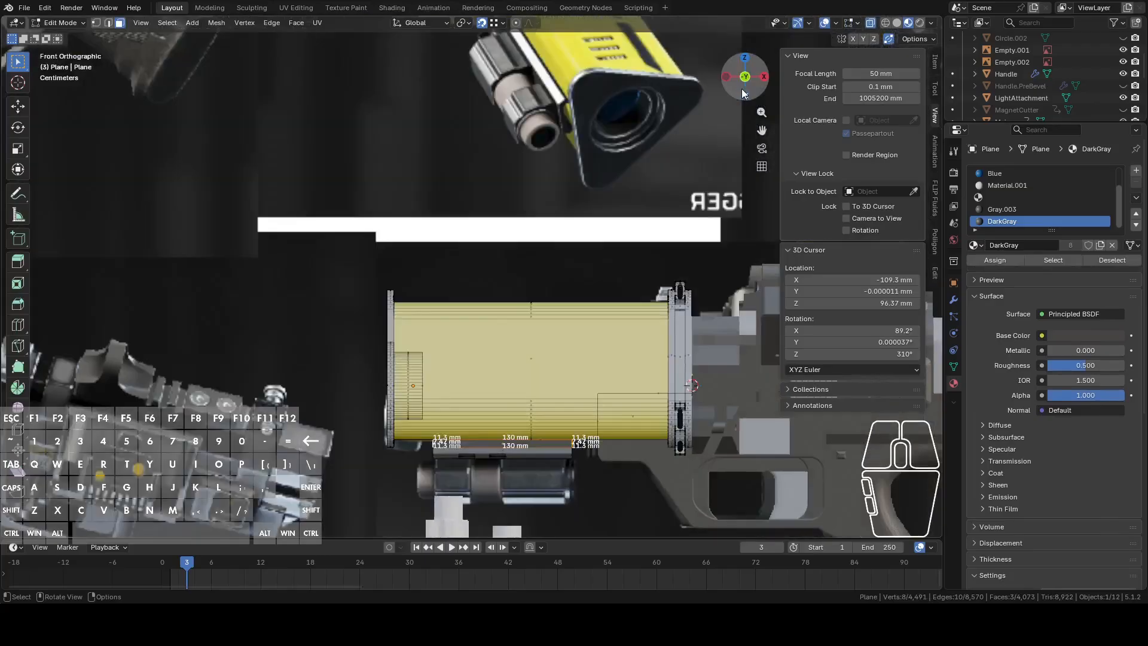
shift+middle_drag(501, 366, 521, 283)
click(521, 283)
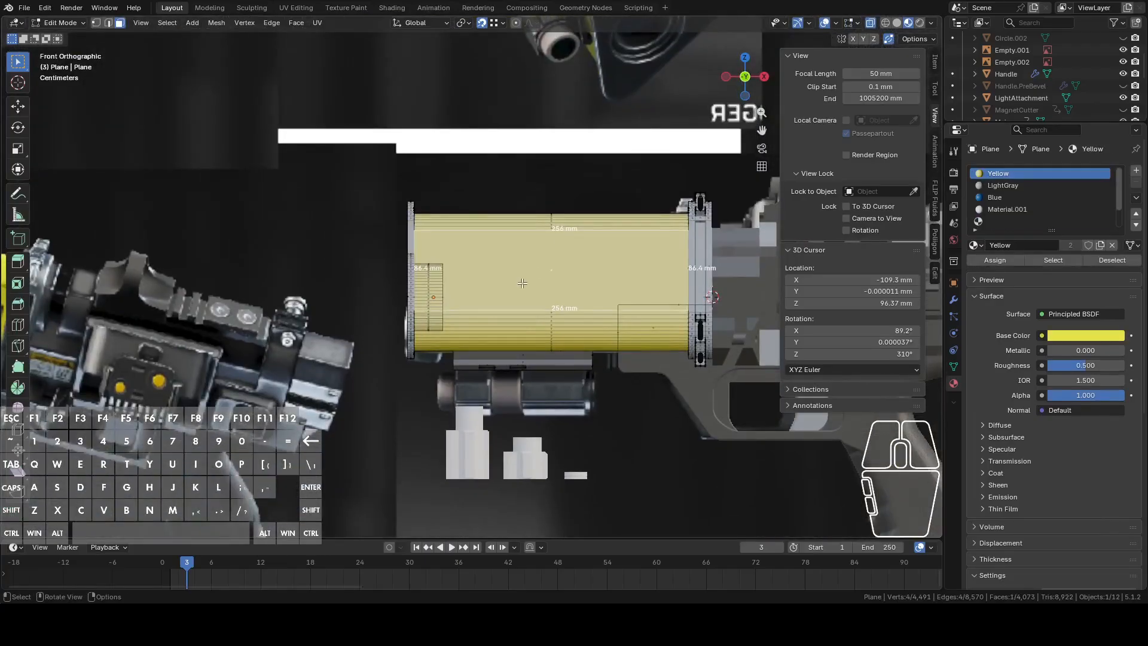
scroll(522, 283, up, 3)
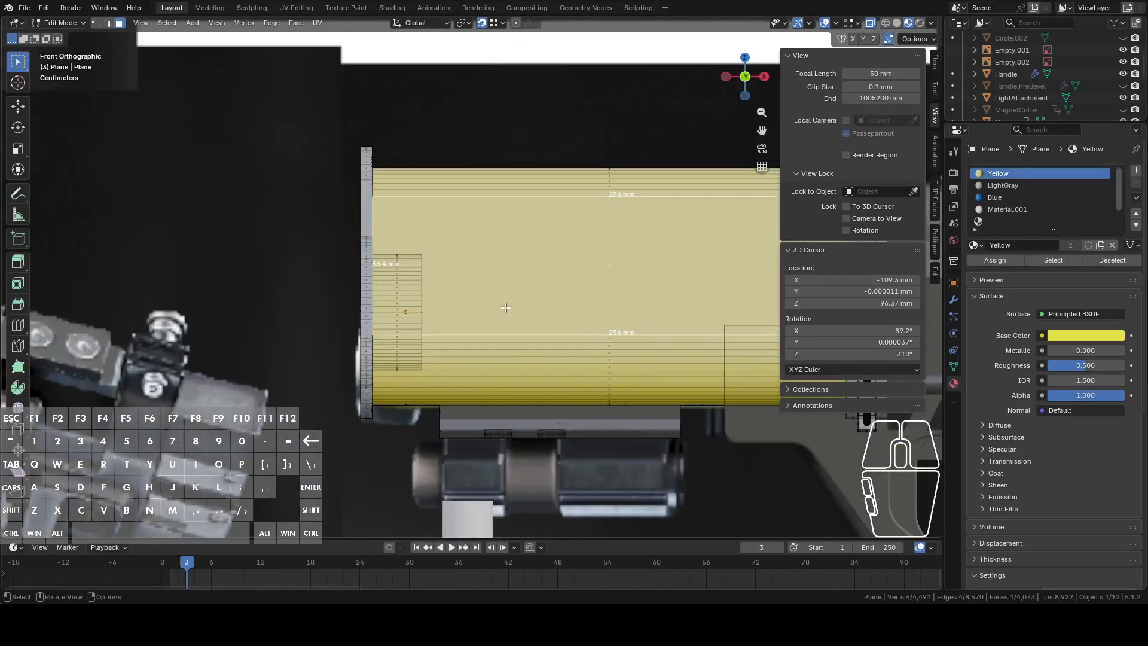
key(F3)
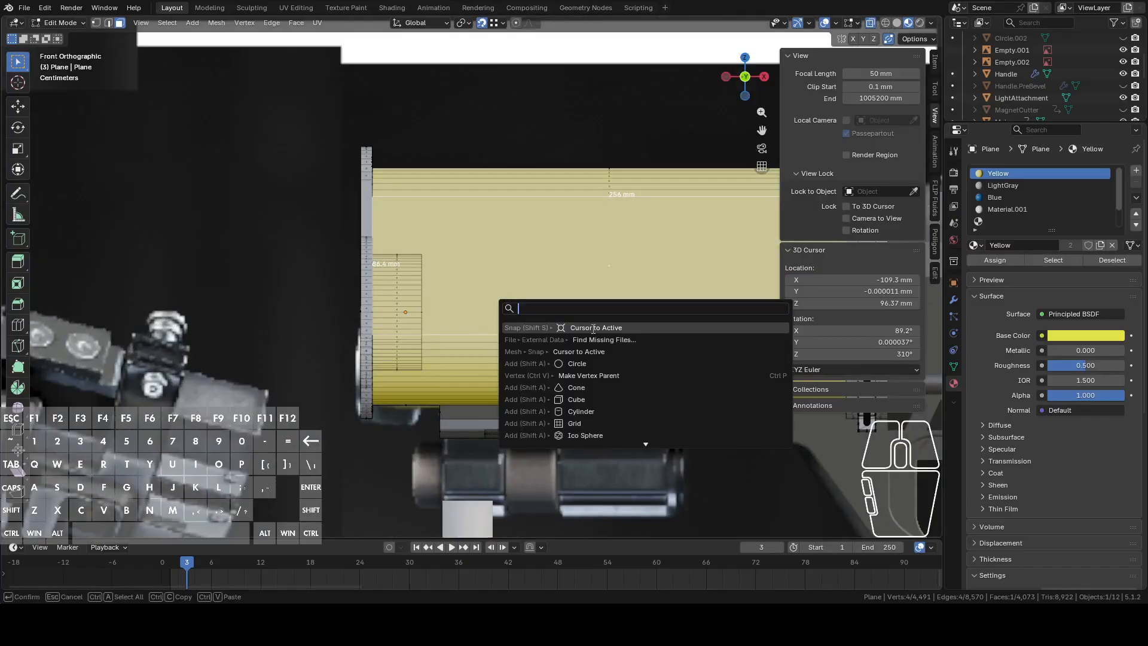
click(594, 328)
Add a 32-vertex circle with a 5 mm radius at the 3D cursor on the housing's side.
key(shift+a)
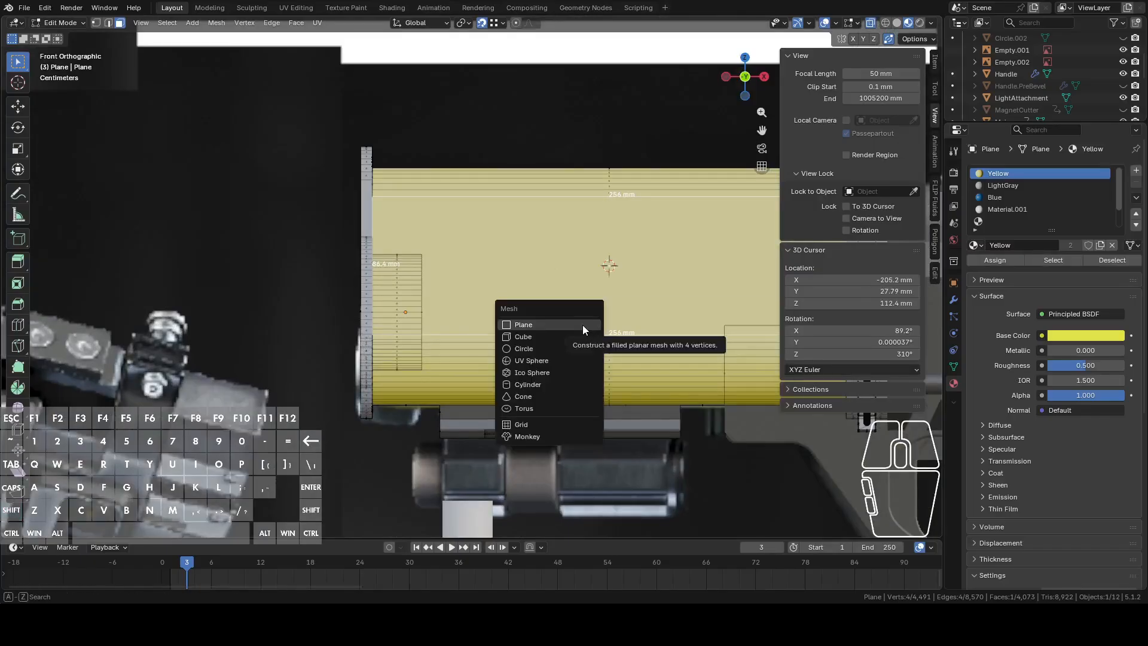
click(550, 346)
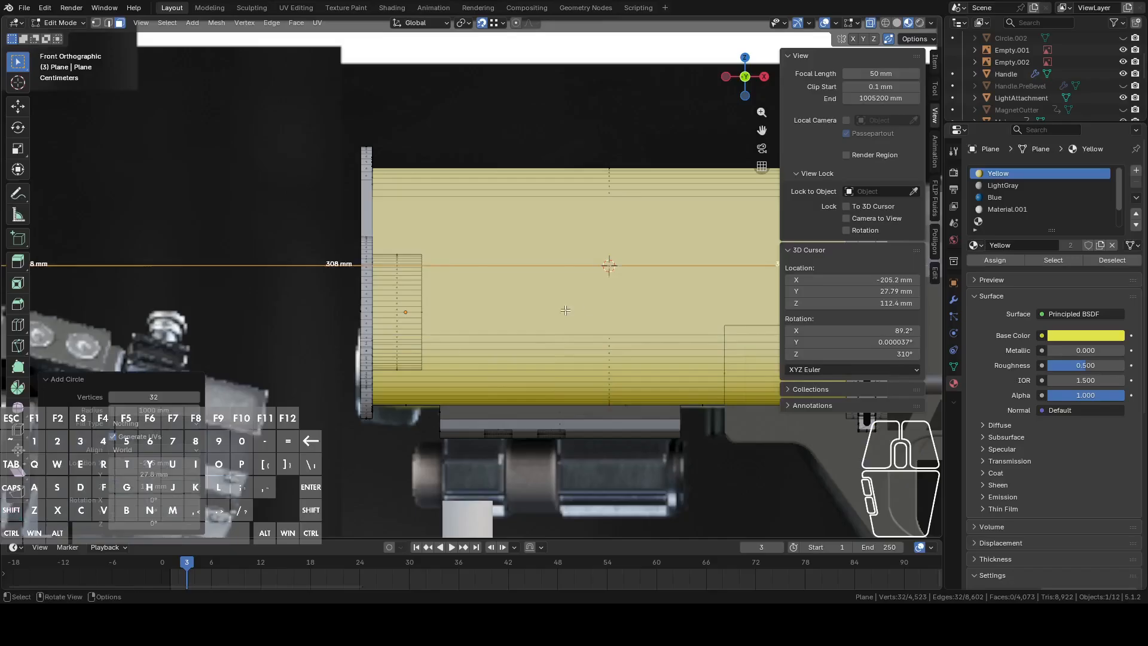
click(168, 410)
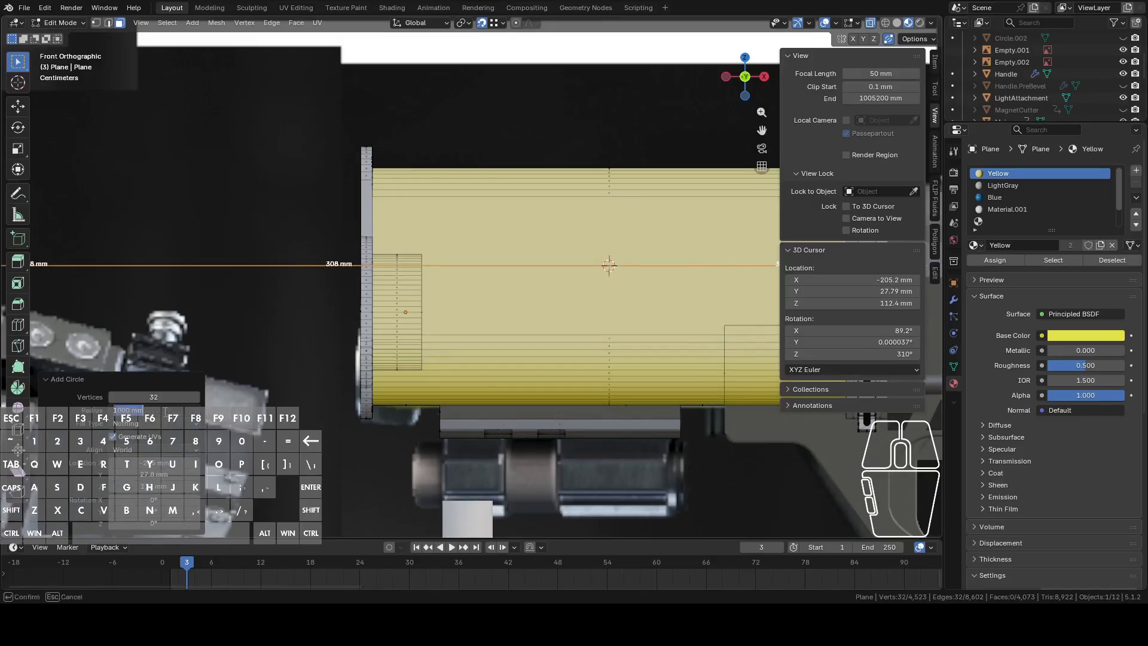
key(Return)
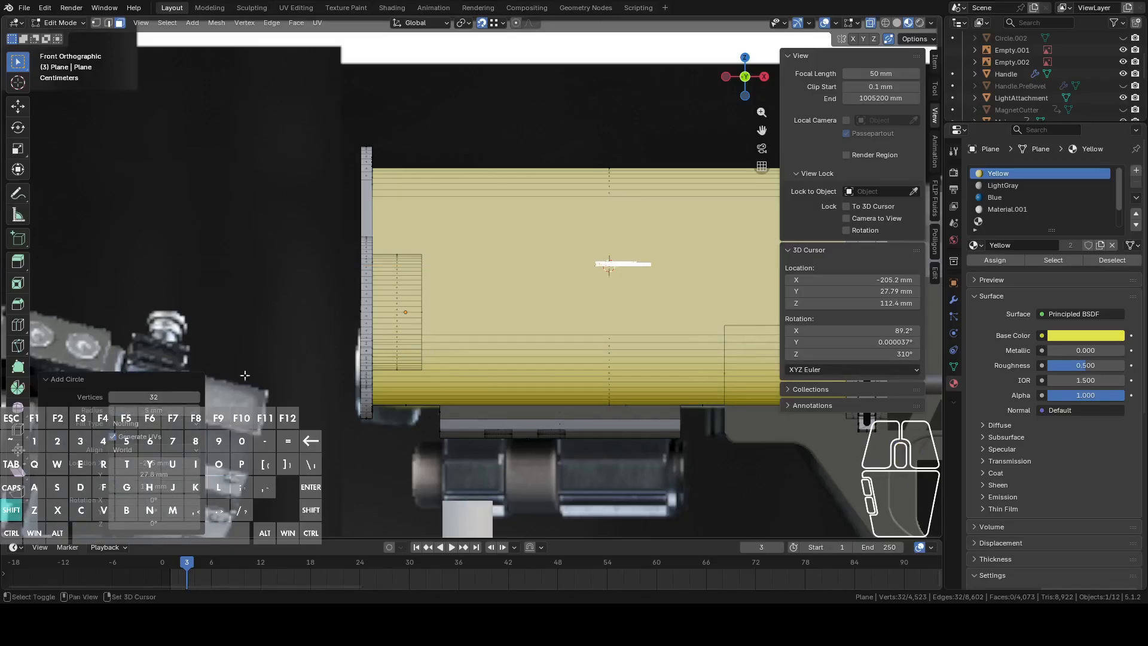
shift+middle_drag(338, 355, 168, 397)
scroll(556, 341, up, 3)
key(r)
key(x)
key(ctrl)
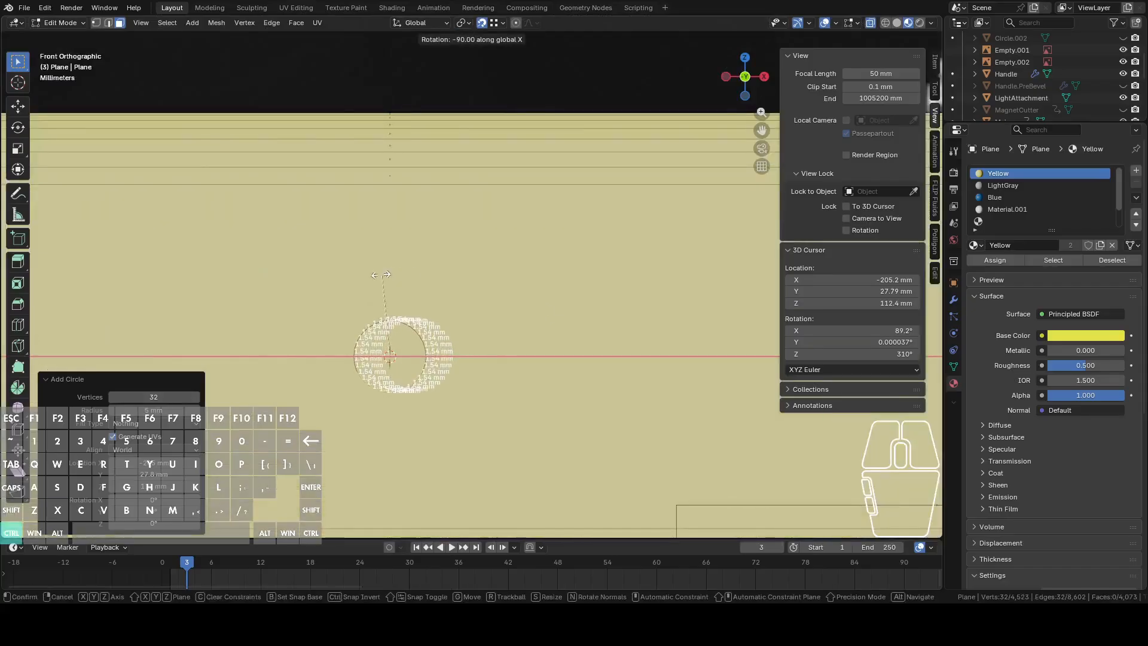
key(Escape)
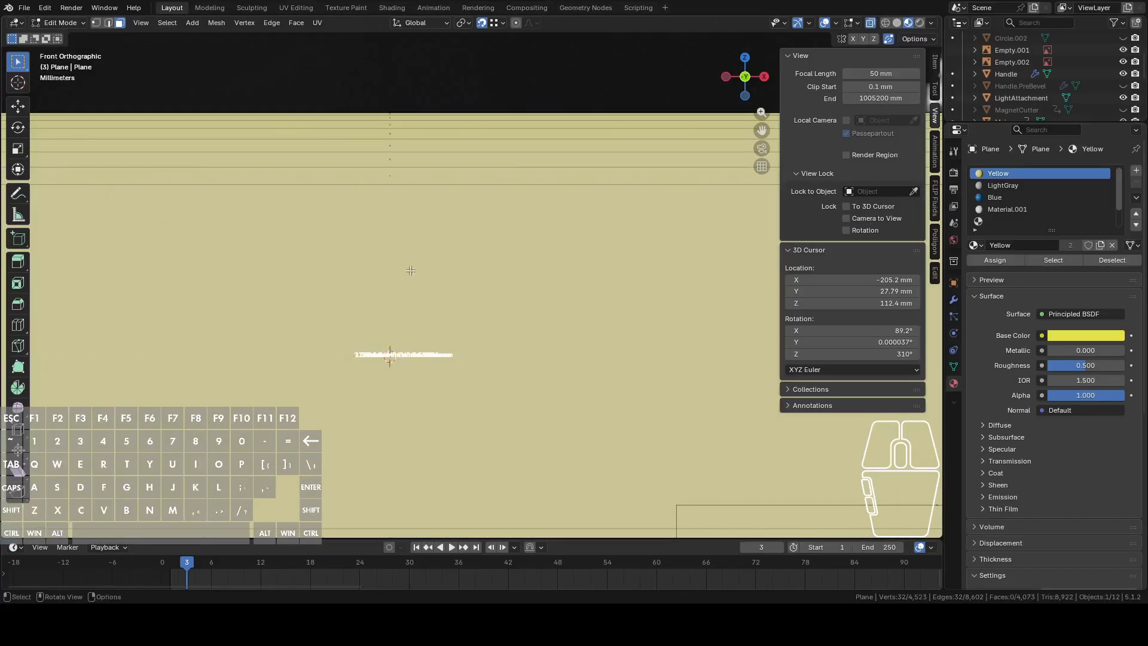
Rotate the new circle -90° about the X axis so it faces the front view.
key(r)
key(x)
key(ctrl)
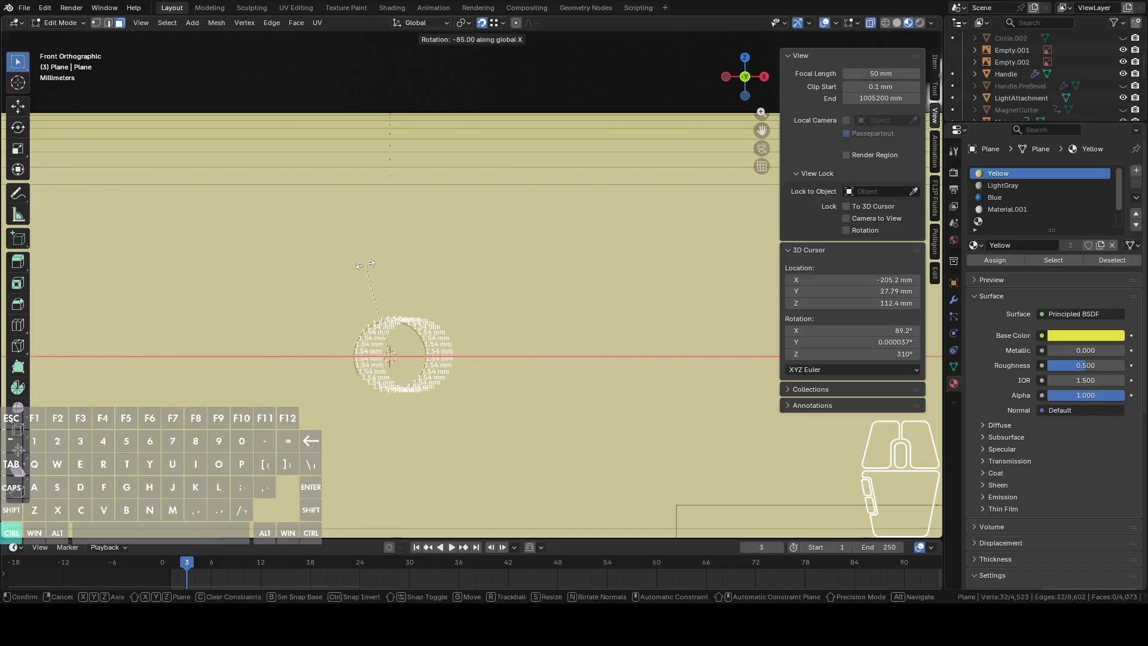
click(363, 265)
Switch the viewport to Solid shading with X-ray enabled to reveal the reference markings through the housing.
scroll(504, 295, down, 5)
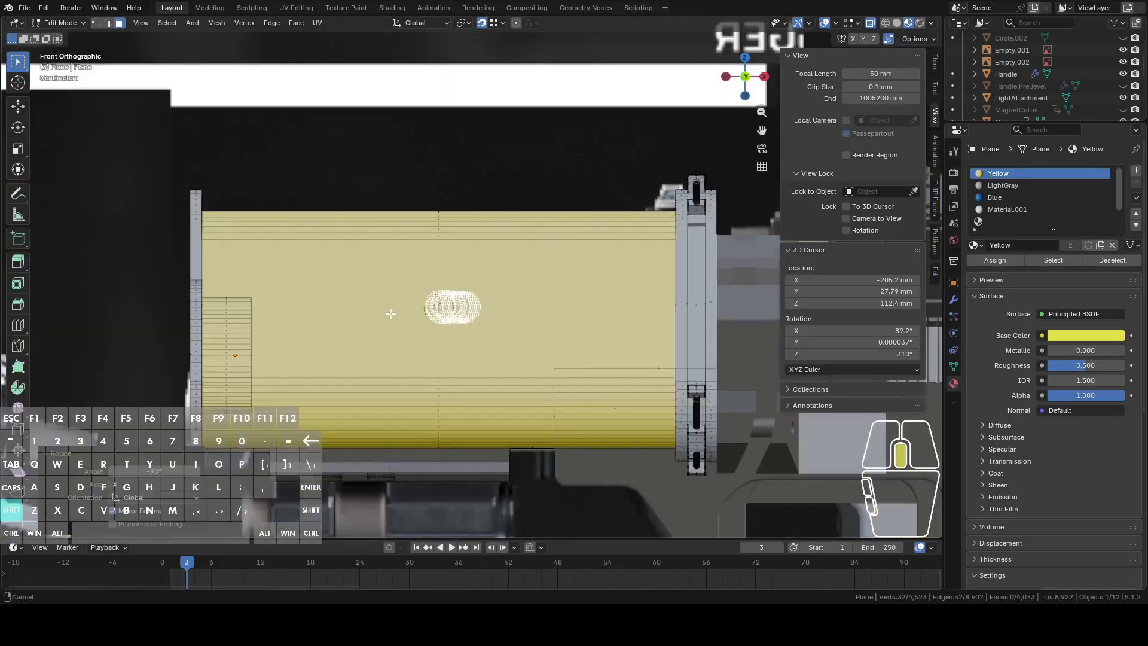
scroll(503, 295, down, 2)
click(871, 24)
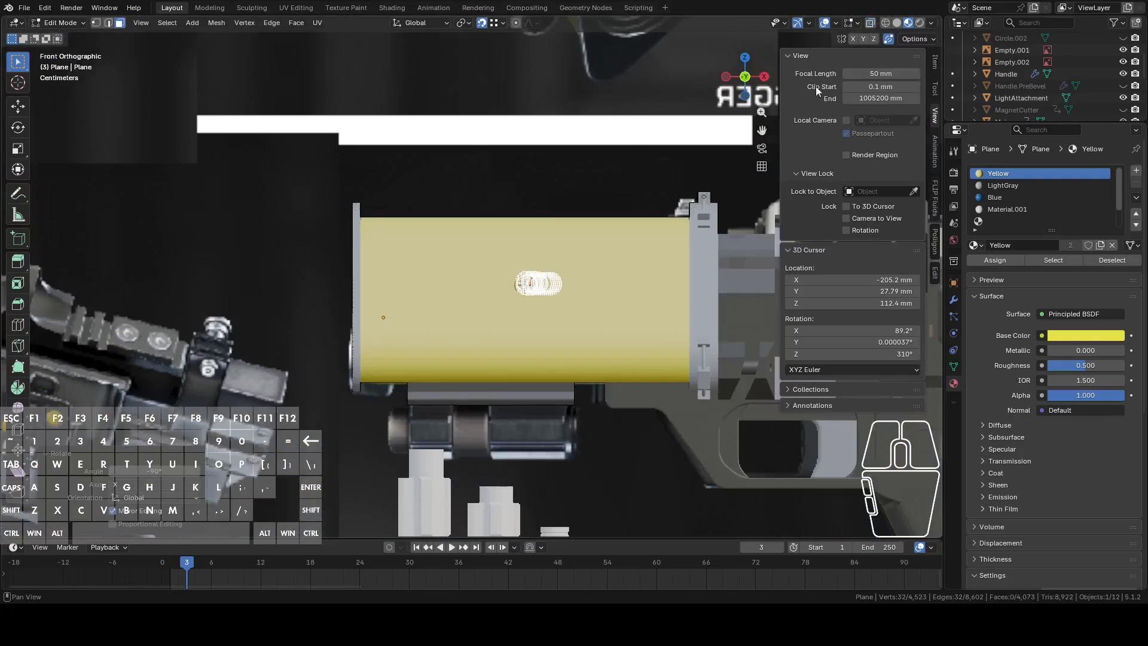
click(897, 23)
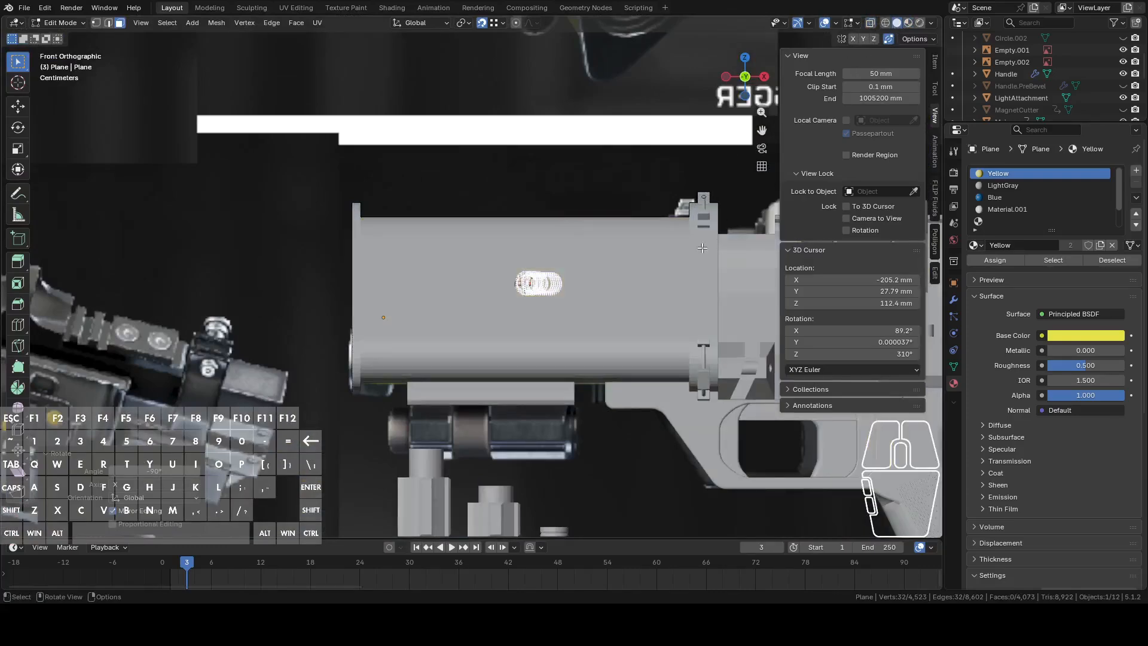
click(870, 23)
Scale the circle to about 0.69 and centre it on the upper end of the slanted stripe nearest the LAS-7 DAGGER lettering.
scroll(577, 302, up, 3)
key(g)
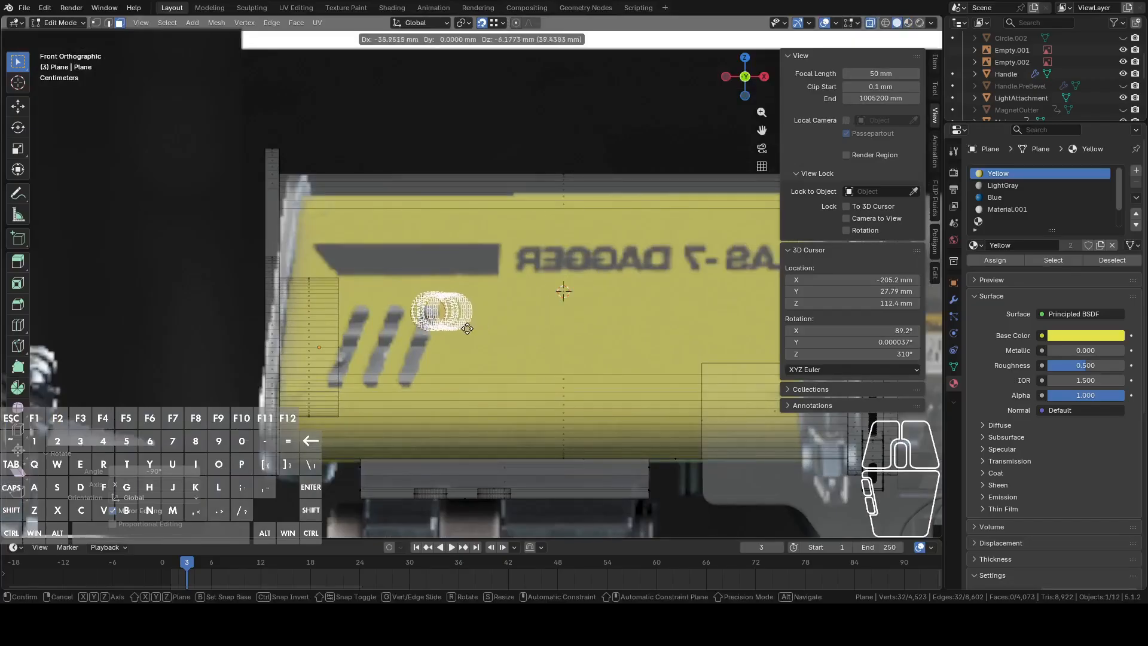
key(s)
alt+scroll(508, 346, up, 5)
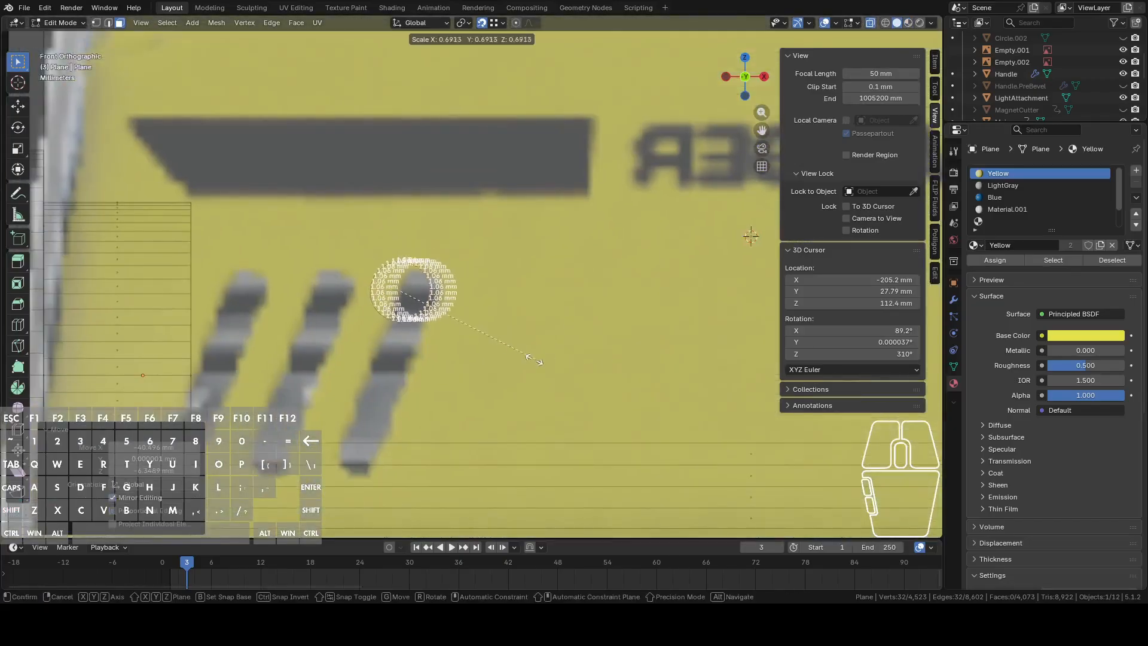
click(534, 360)
key(g)
click(509, 358)
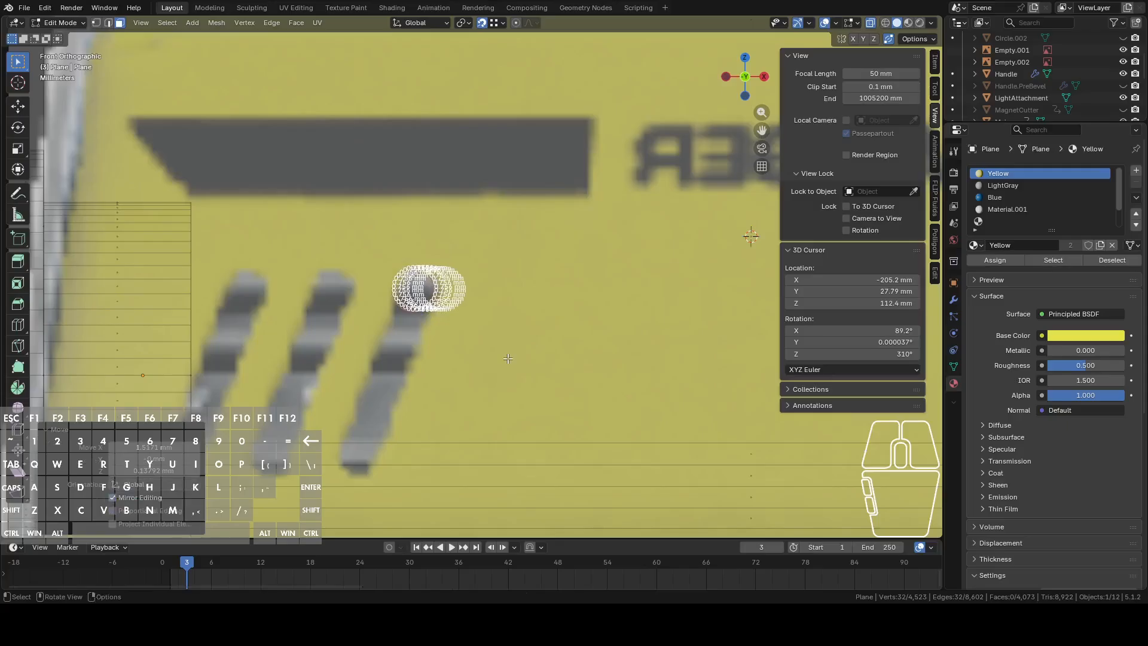
Scale the circle to 0.945 to fit the stripe's rounded end and turn off the Edge Length measurement overlay.
key(s)
click(566, 345)
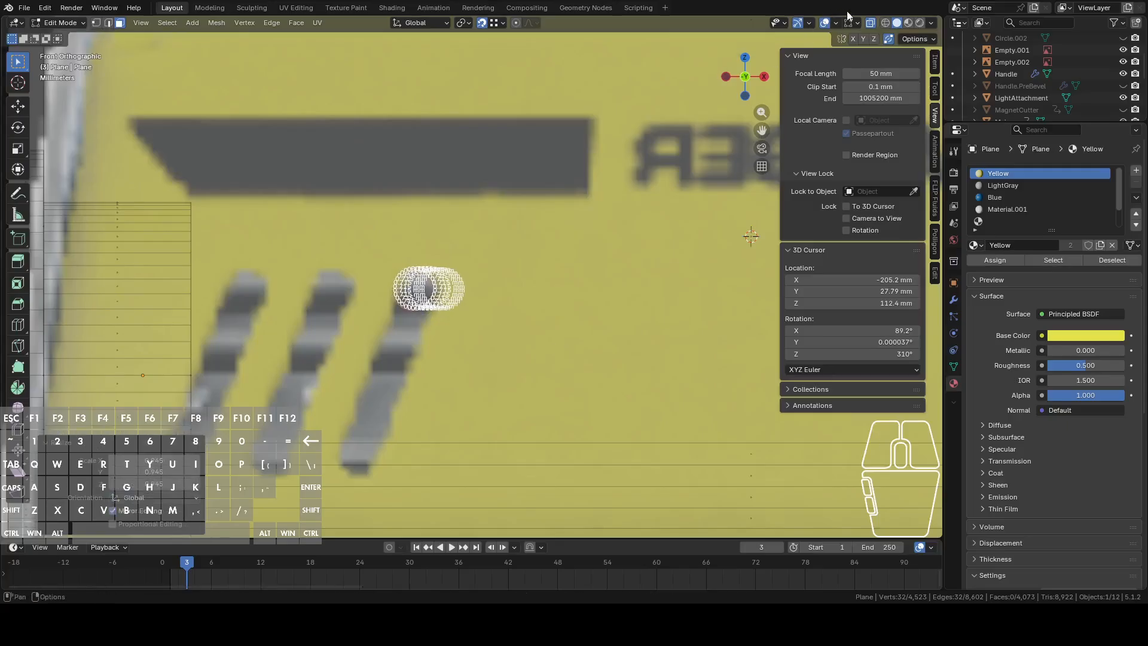
click(858, 23)
click(798, 188)
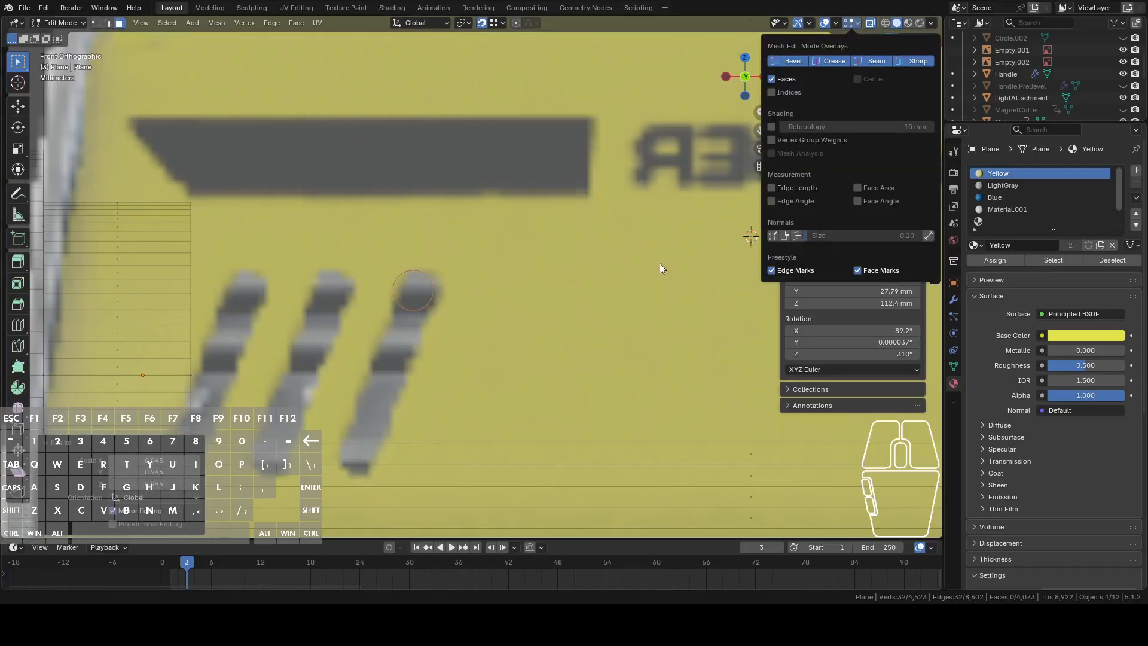
Nudge the circle so it sits on the rounded upper end of the slanted stripe nearest the lettering.
shift+middle_drag(525, 337, 588, 312)
key(g)
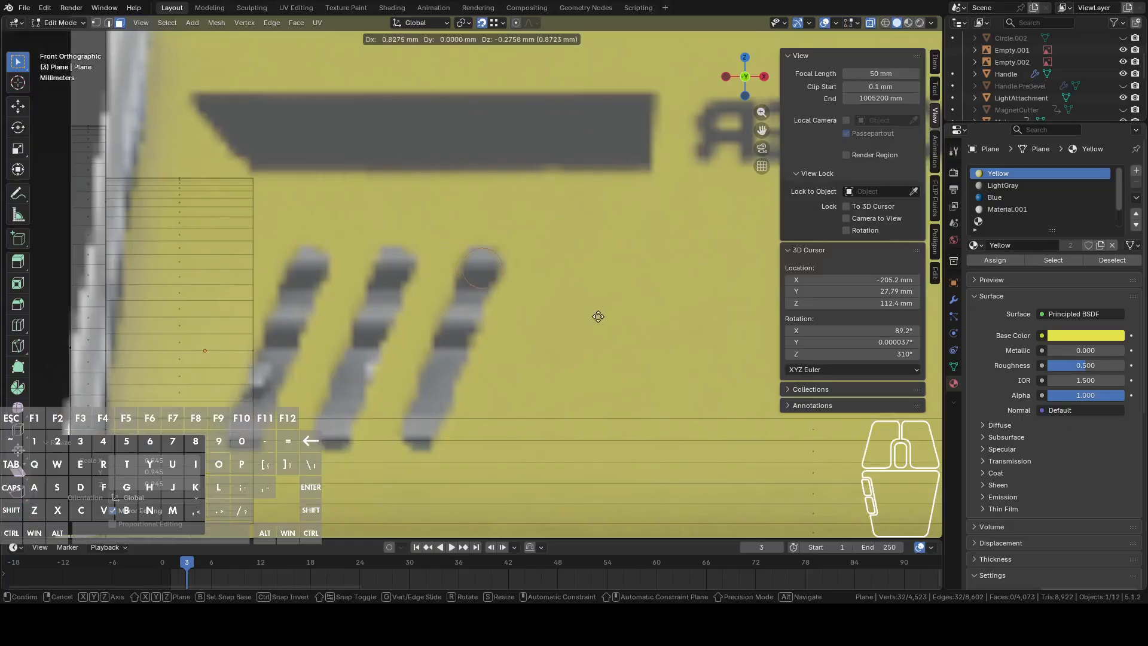
click(592, 311)
key(g)
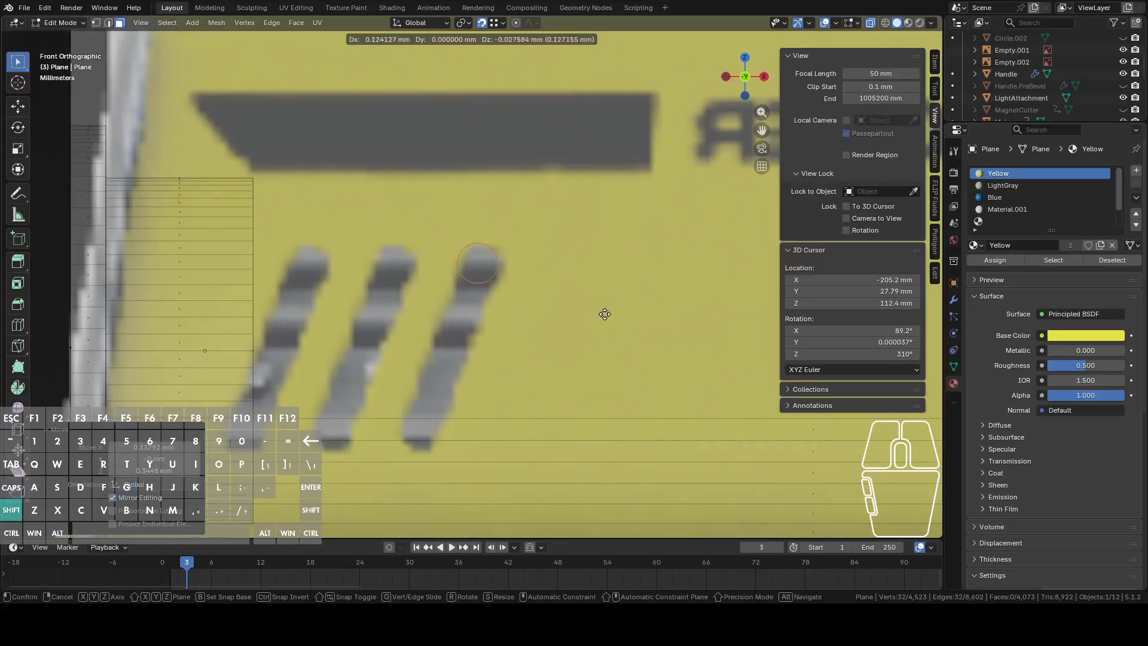
click(613, 322)
Try to place a duplicate of the whole circle on the lower end of the same stripe.
key(shift+d)
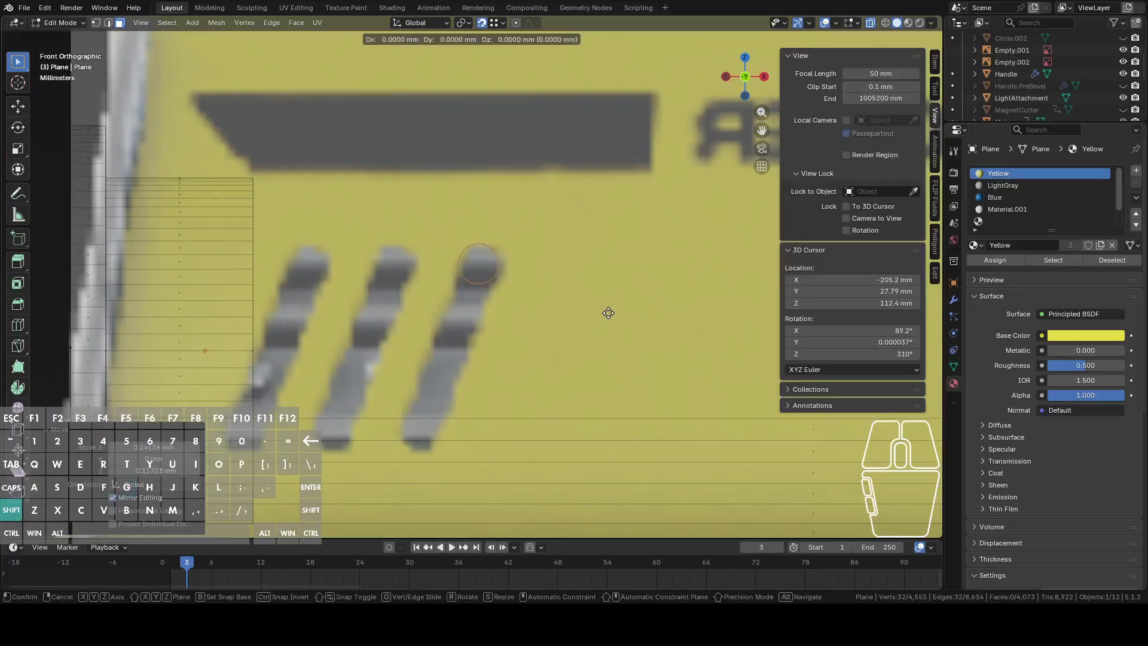
click(550, 474)
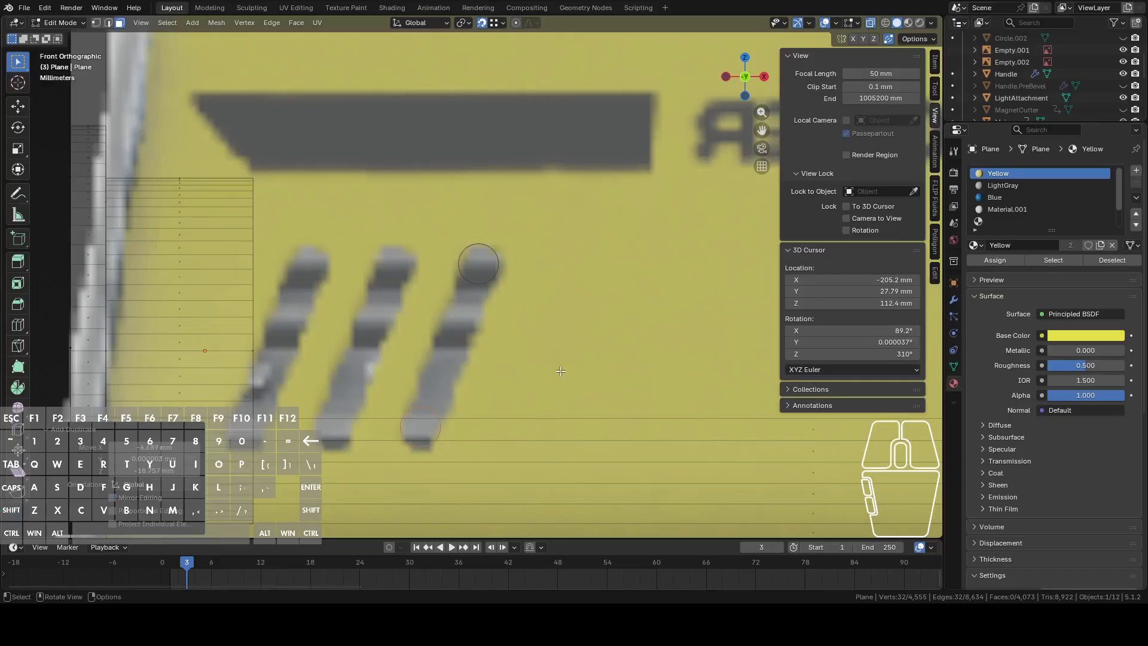
scroll(561, 368, up, 5)
Duplicate the lower half of the circle's vertices and move the copy about 19 mm down along Z.
key(Tab)
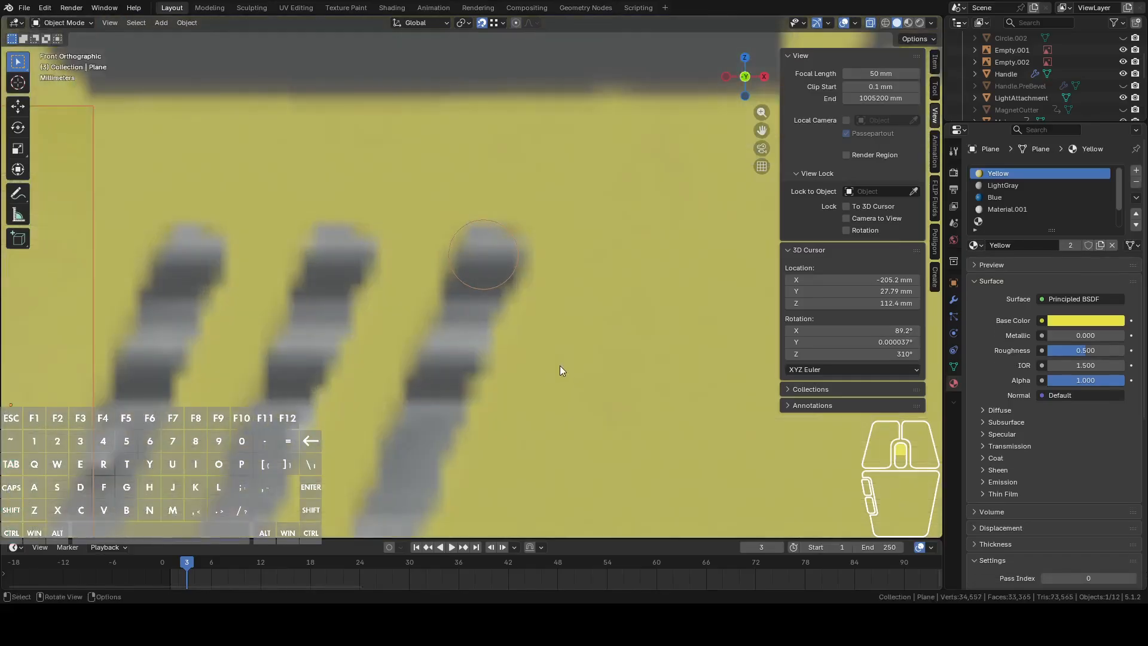
key(1)
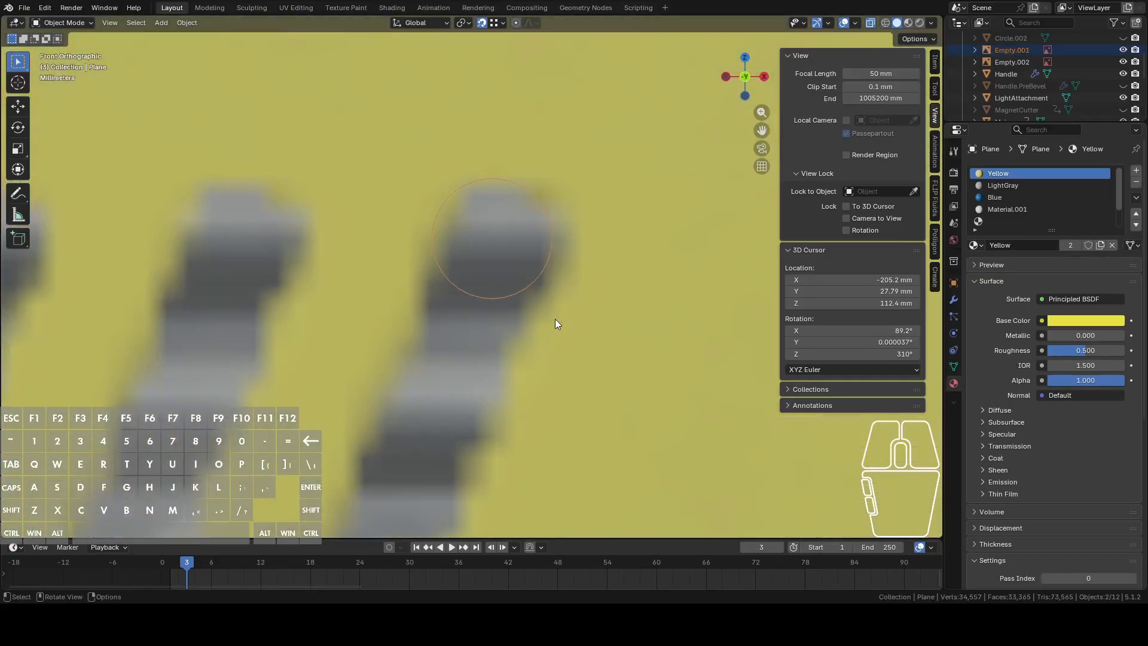
key(Tab)
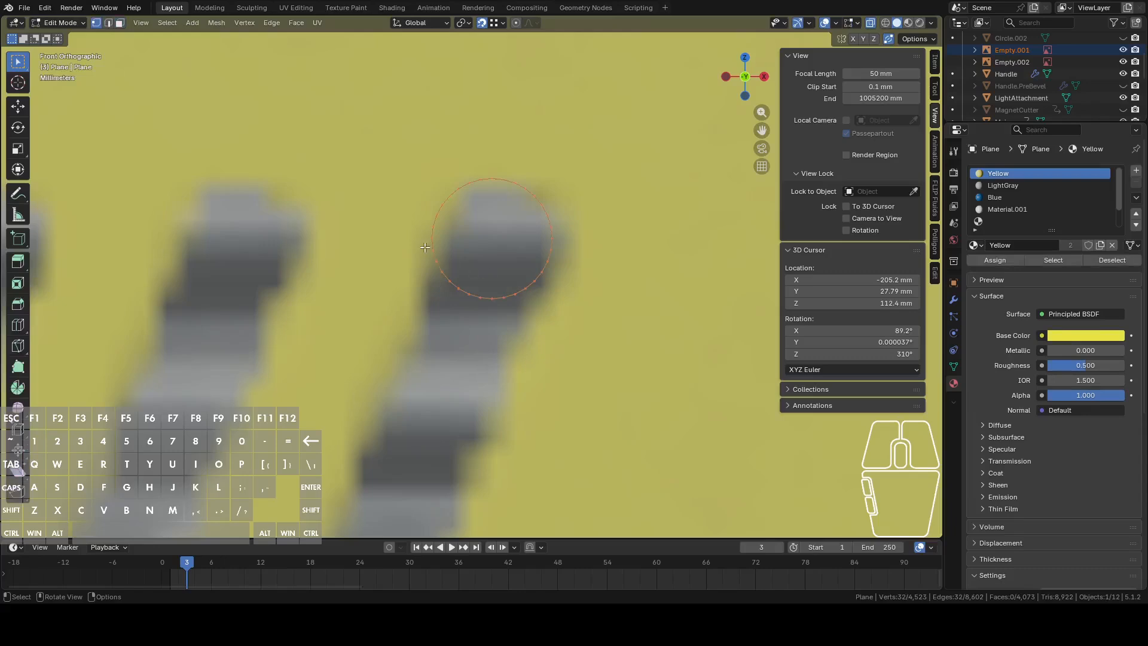
drag(417, 230, 532, 311)
scroll(538, 317, down, 6)
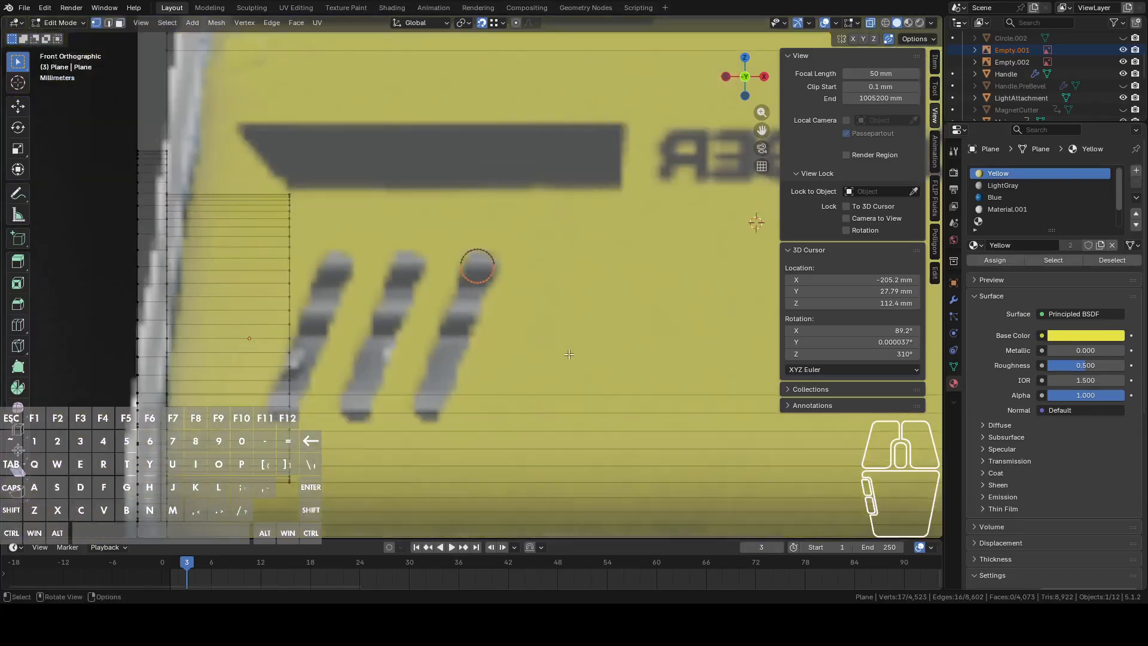
key(g)
key(z)
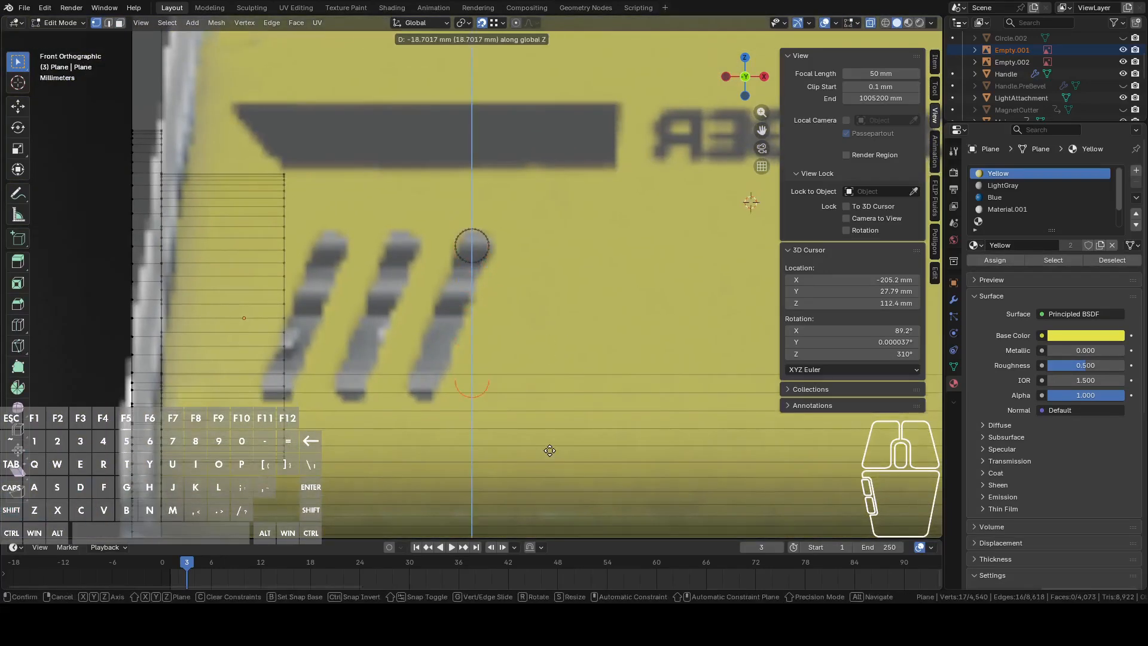
click(549, 455)
Delete the lower-half vertices of the original circle, leaving only its upper arc.
scroll(423, 210, up, 6)
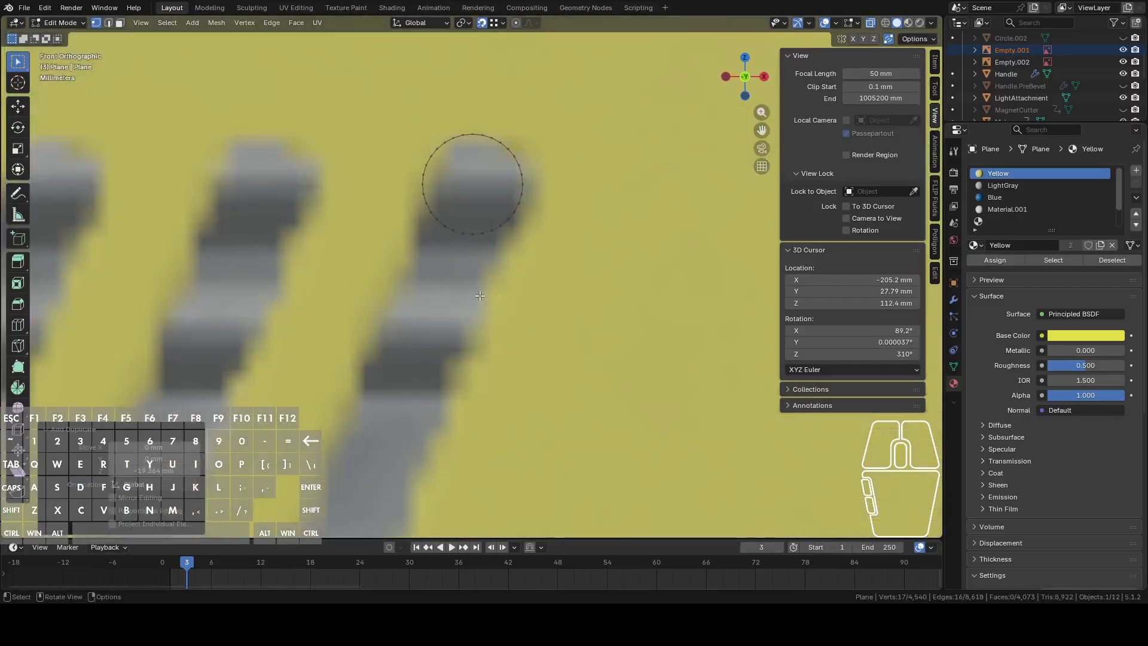
right_click(523, 268)
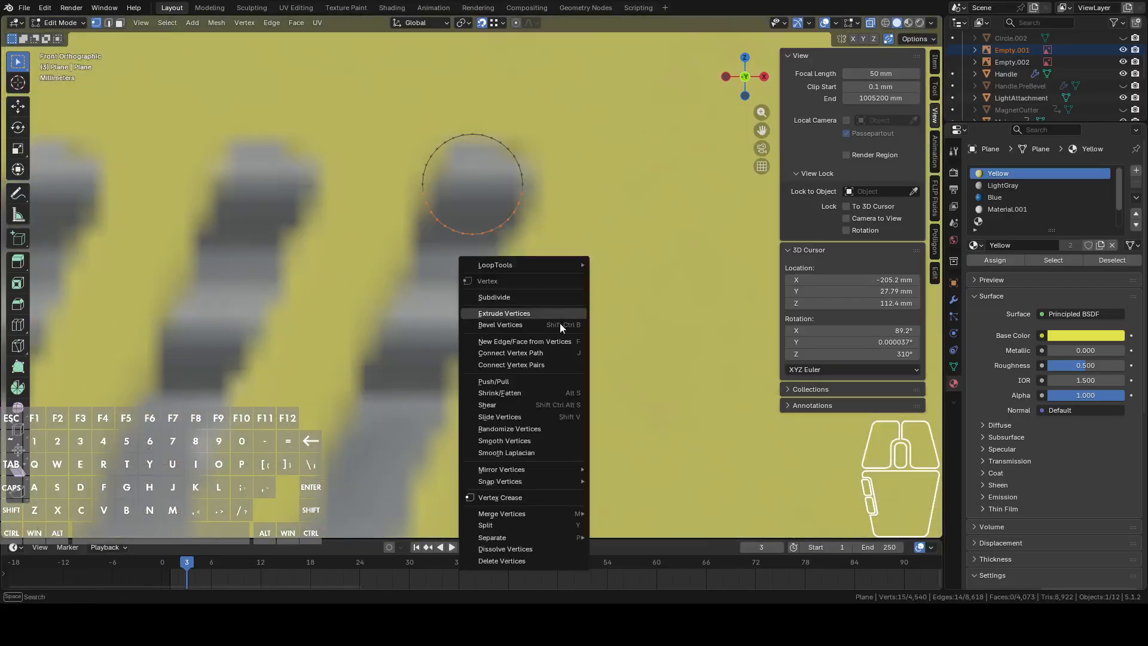
click(525, 553)
Join the ends of the upper and lower arcs with two straight edges to close the slot outline.
click(422, 184)
shift+click(523, 184)
scroll(512, 330, down, 3)
shift+middle_drag(512, 331, 515, 294)
click(448, 425)
key(f)
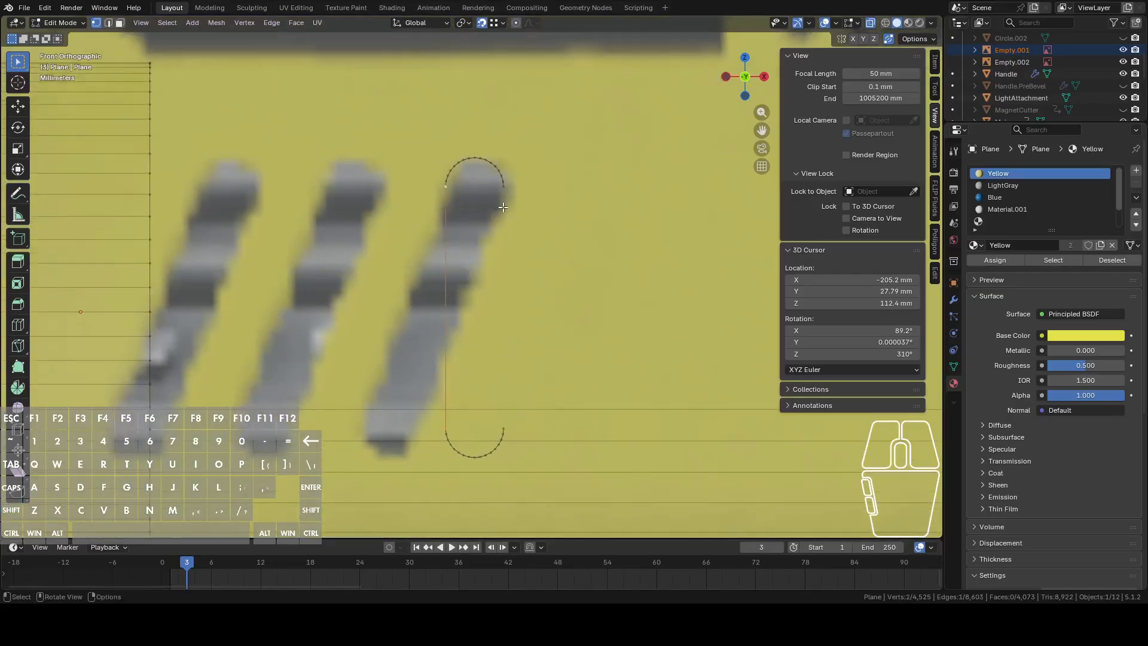
key(f)
scroll(503, 383, down, 3)
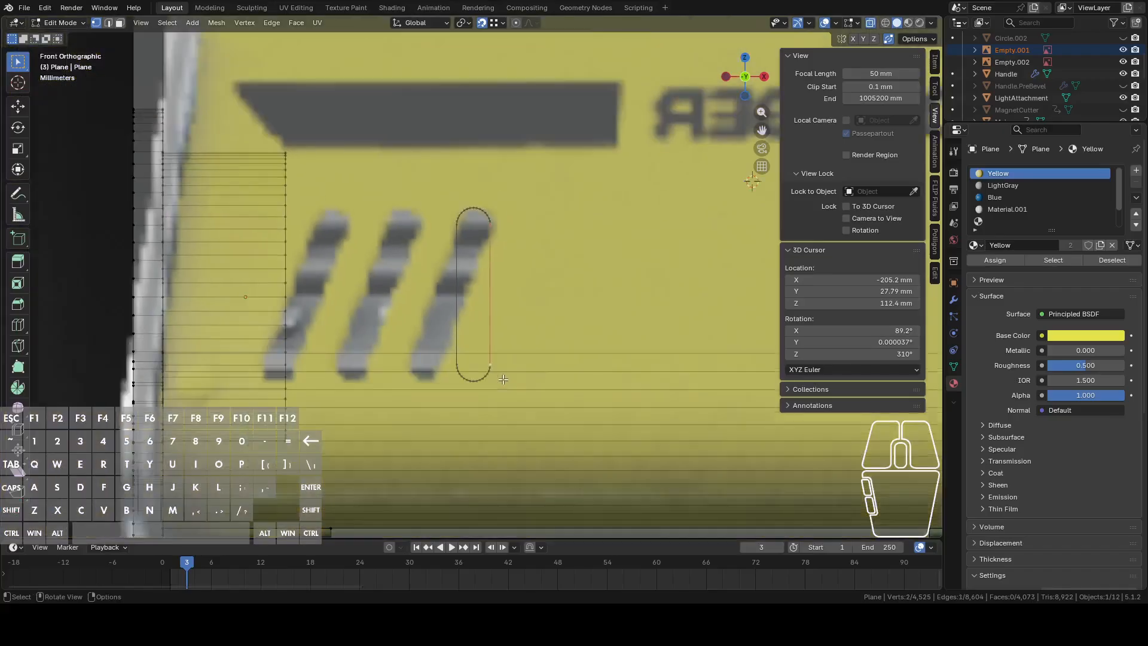
Separate the slot outline into its own object and set that object's origin to its geometry.
alt+click(483, 371)
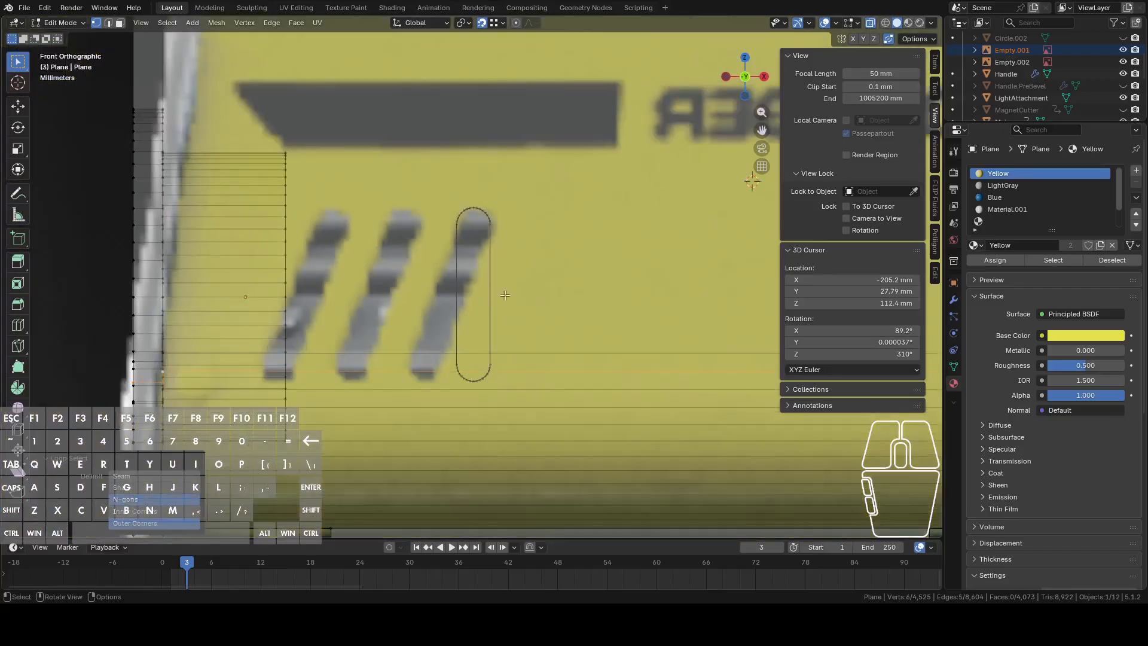
alt+click(483, 361)
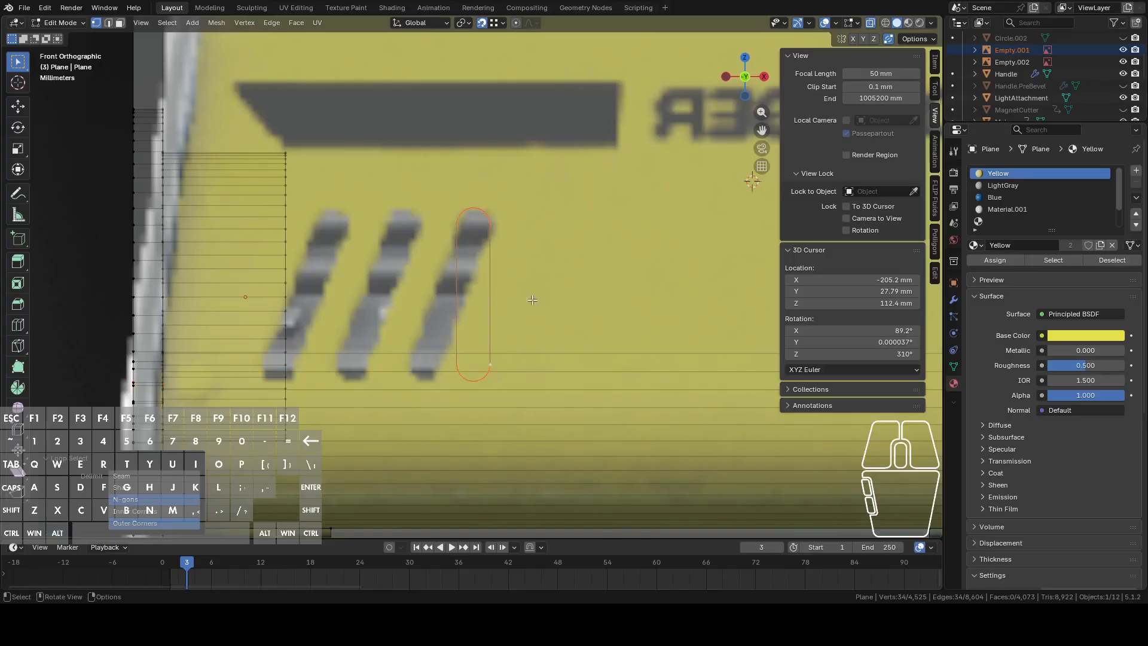
key(p)
click(533, 300)
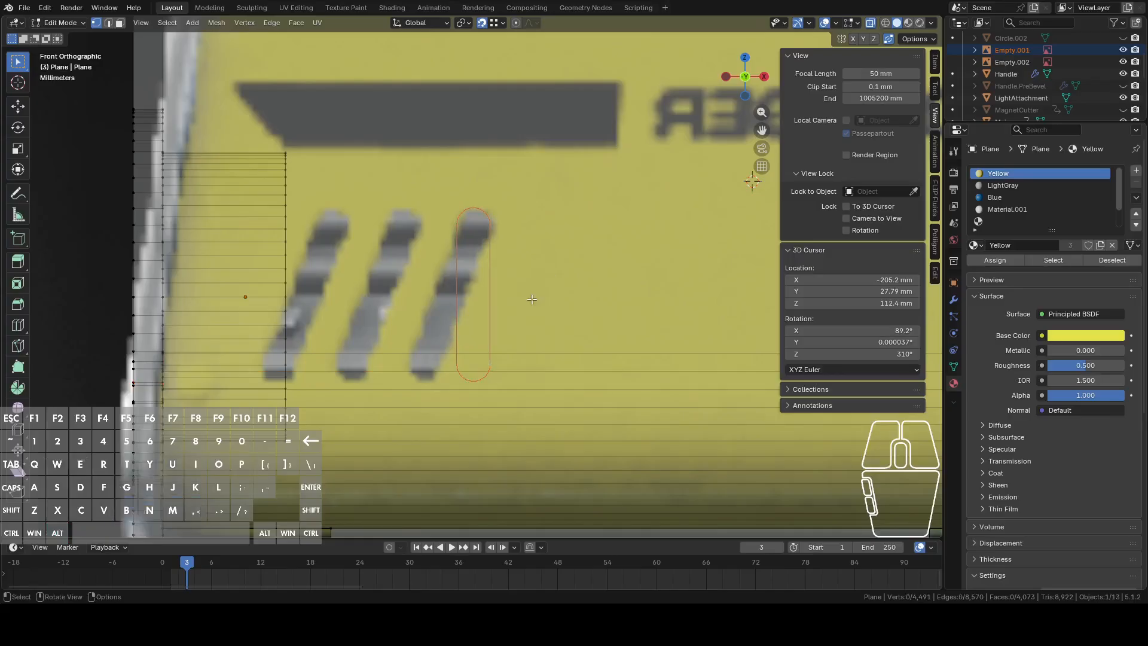
key(Tab)
click(490, 298)
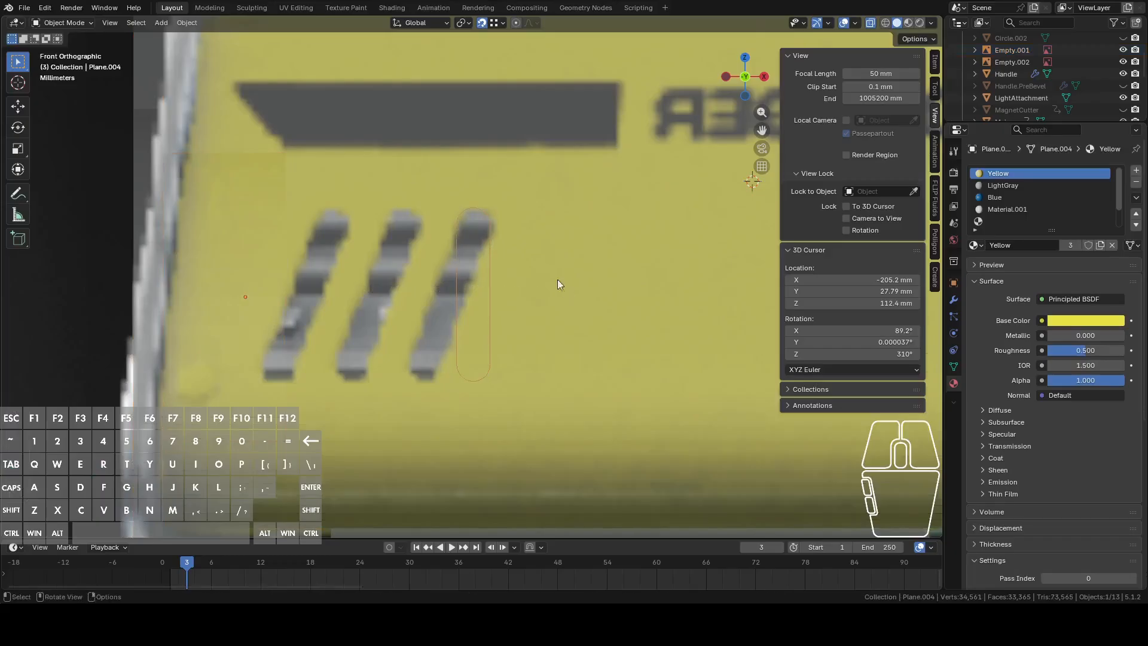
right_click(512, 228)
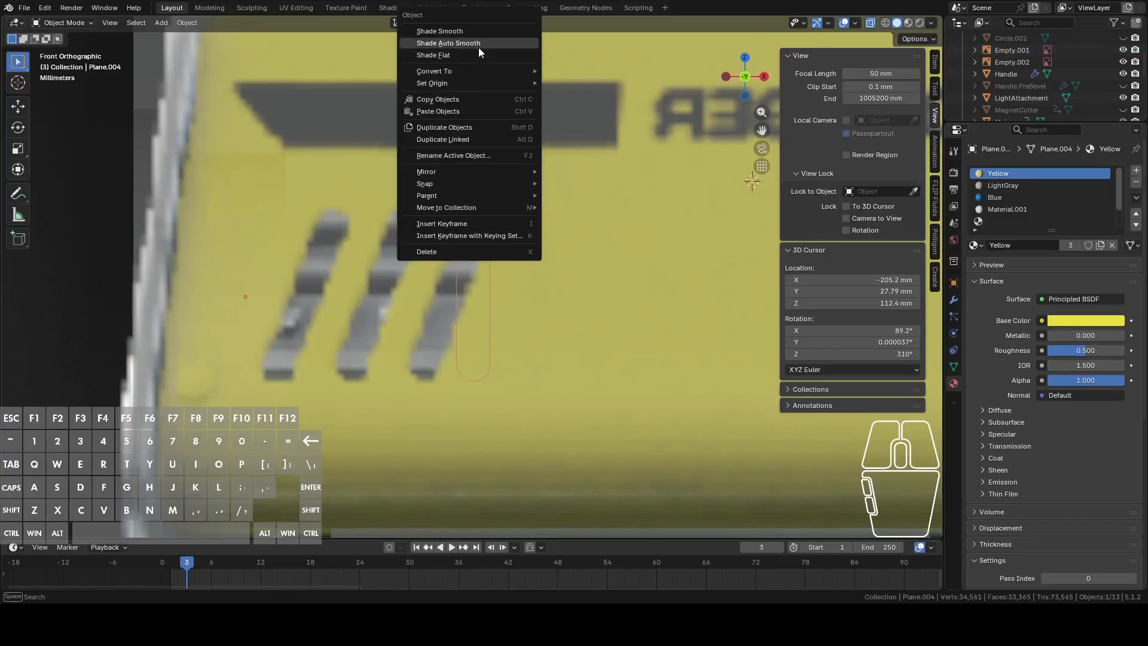
mouse_move(497, 83)
click(583, 96)
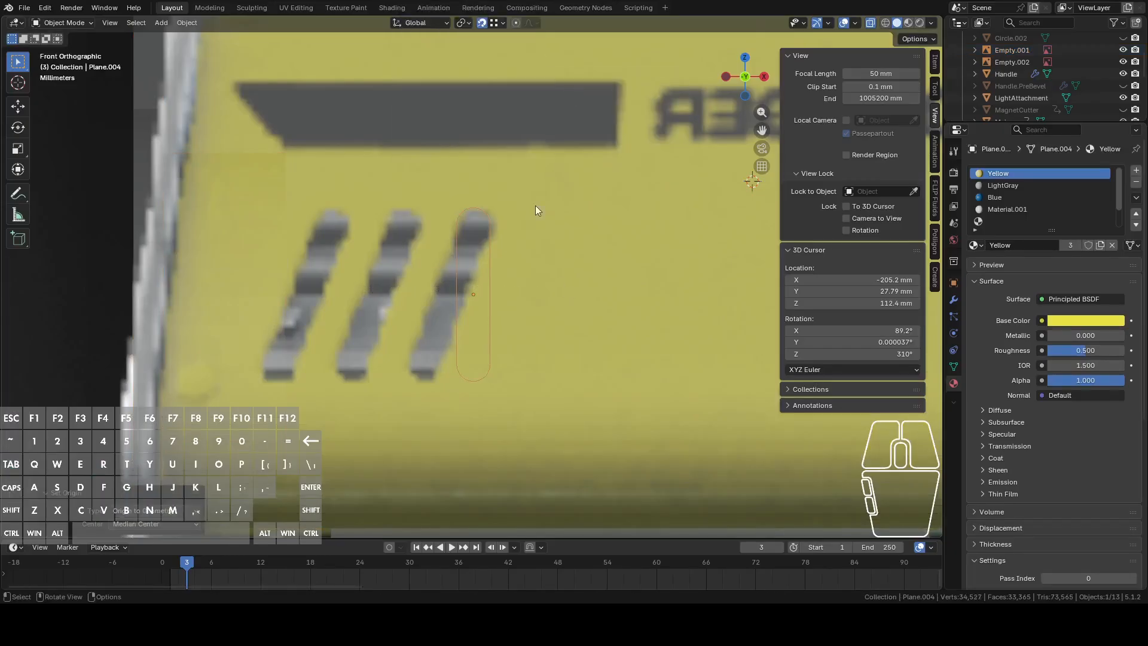
Try to rotate the slot outline 20° and move it over the stripe nearest the lettering.
scroll(508, 285, up, 1)
key(r)
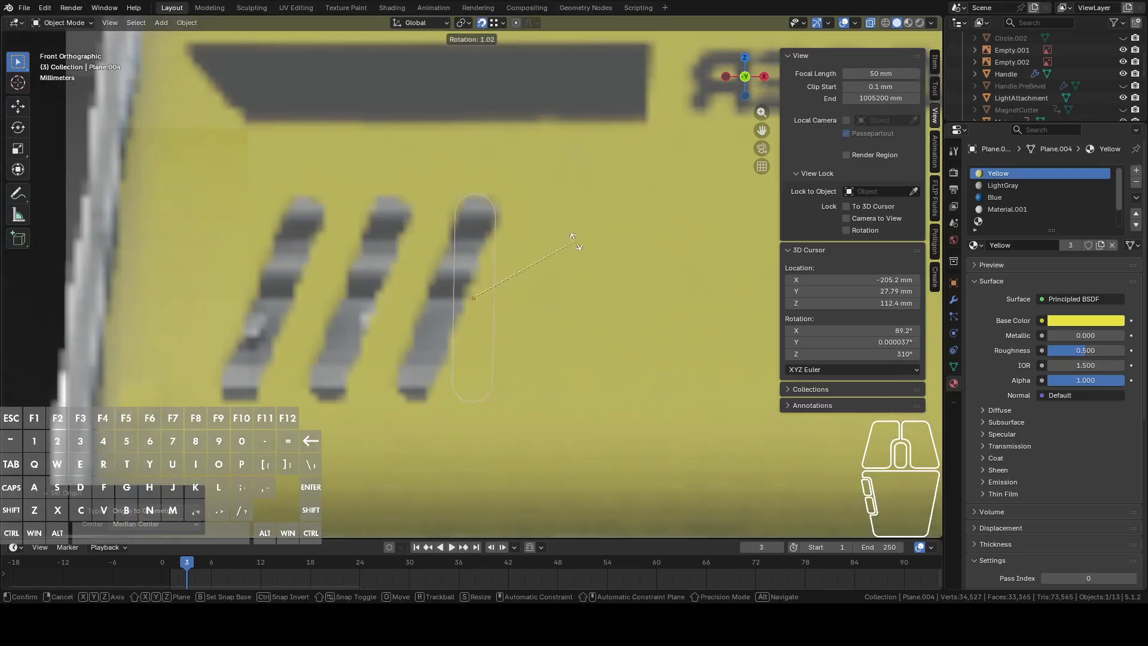
click(584, 276)
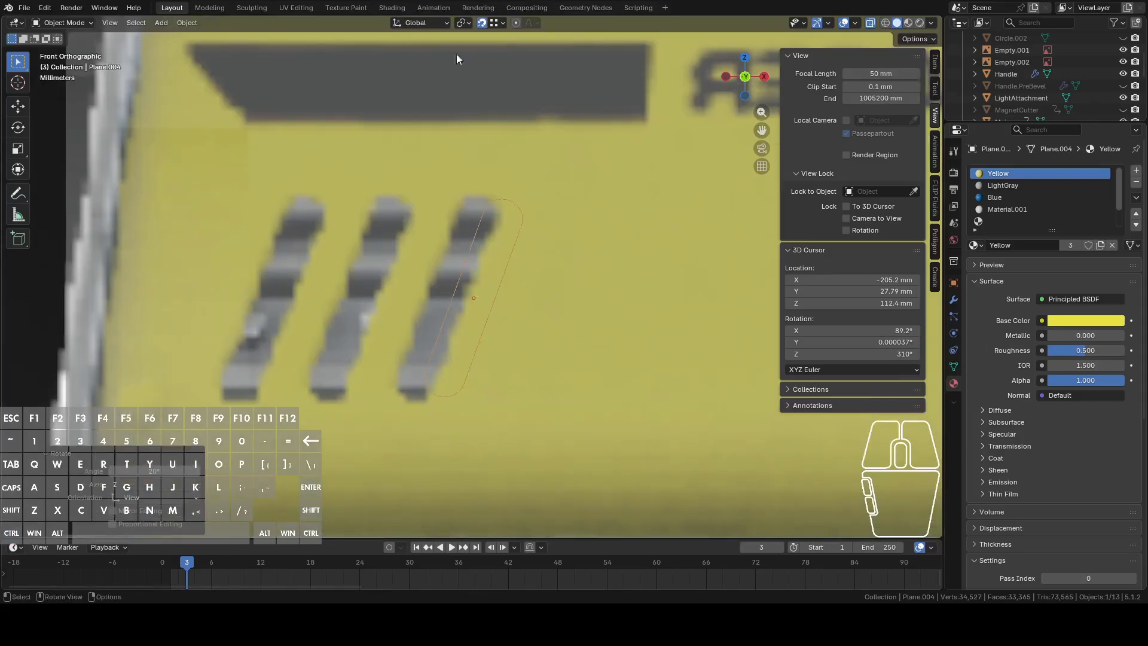
click(468, 22)
click(500, 24)
key(g)
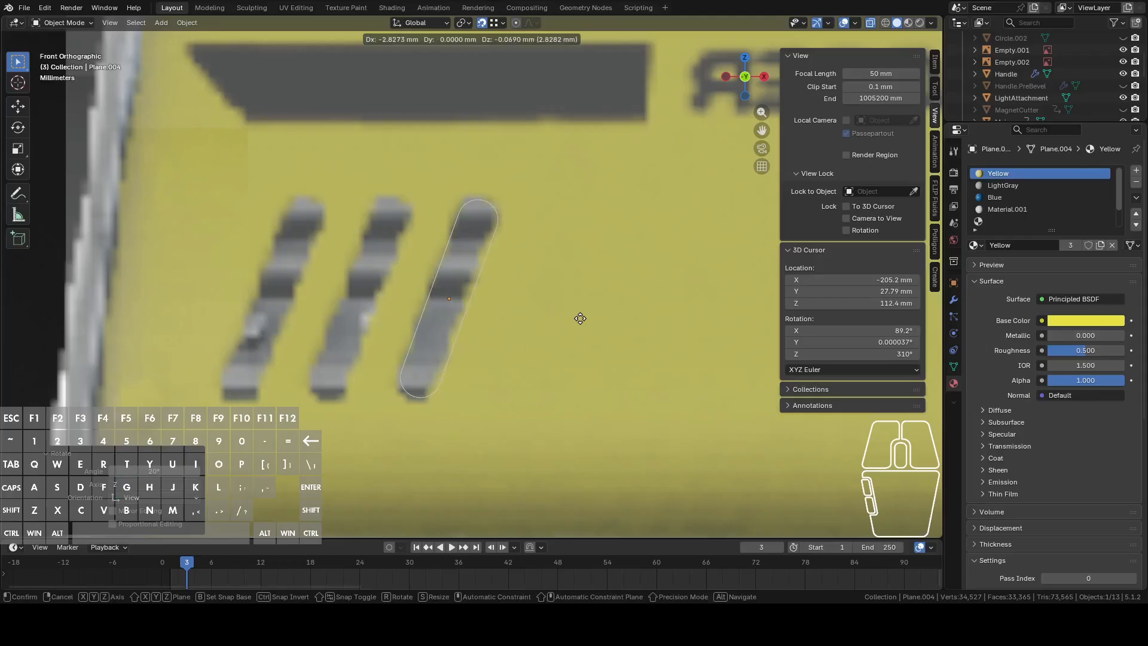
right_click(580, 318)
key(ctrl+z)
Stretch the upright slot outline slightly along the Z axis to match the stripe's length.
key(s)
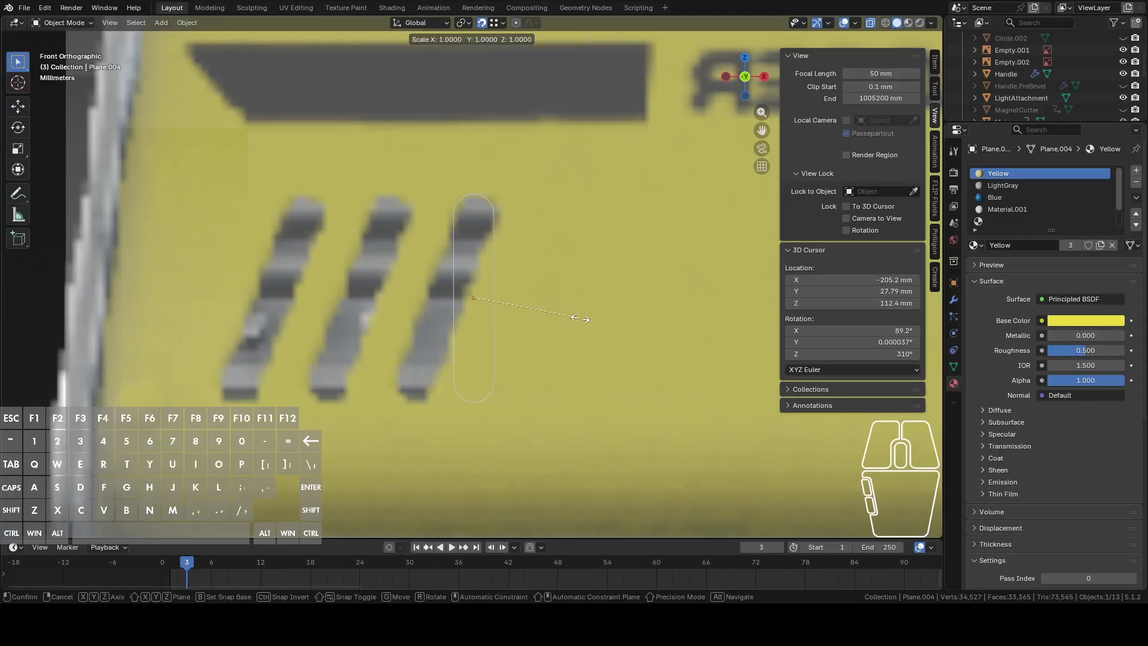
key(z)
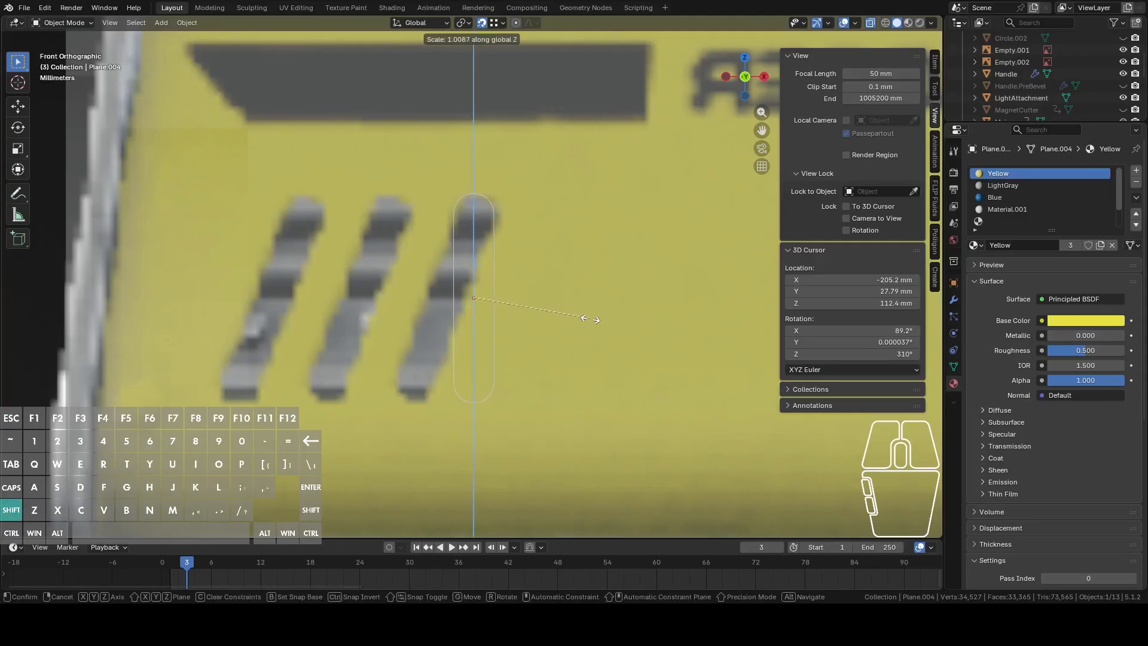
click(609, 325)
Rotate the slot outline 20° and move it about -2.9 mm along X onto the stripe nearest the lettering.
key(r)
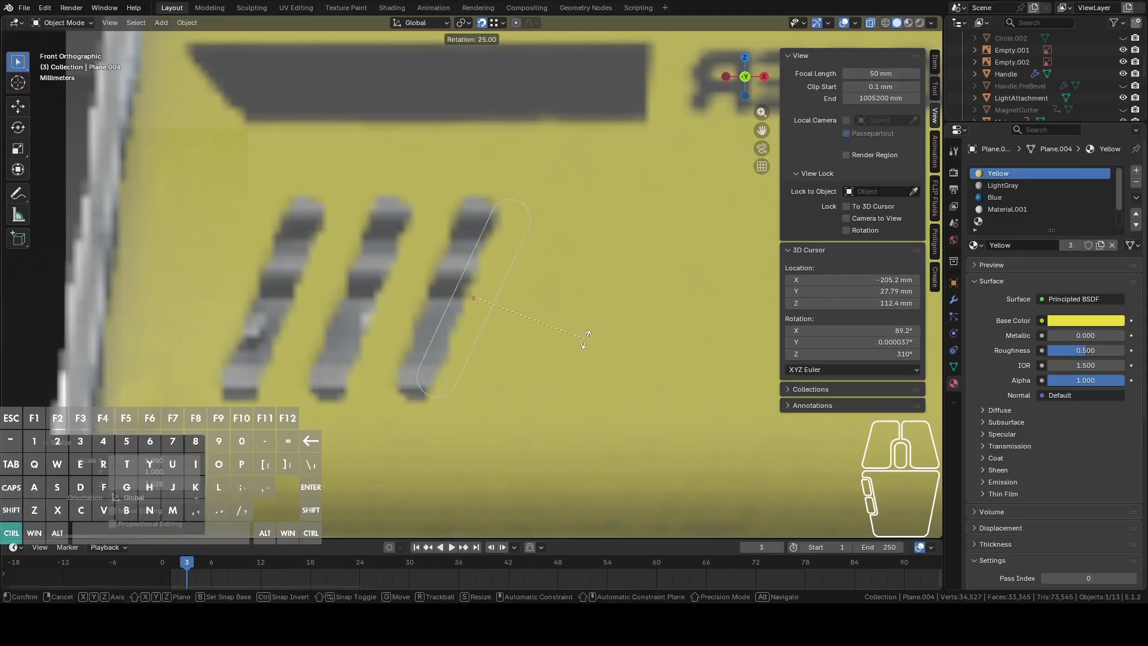
click(590, 334)
key(g)
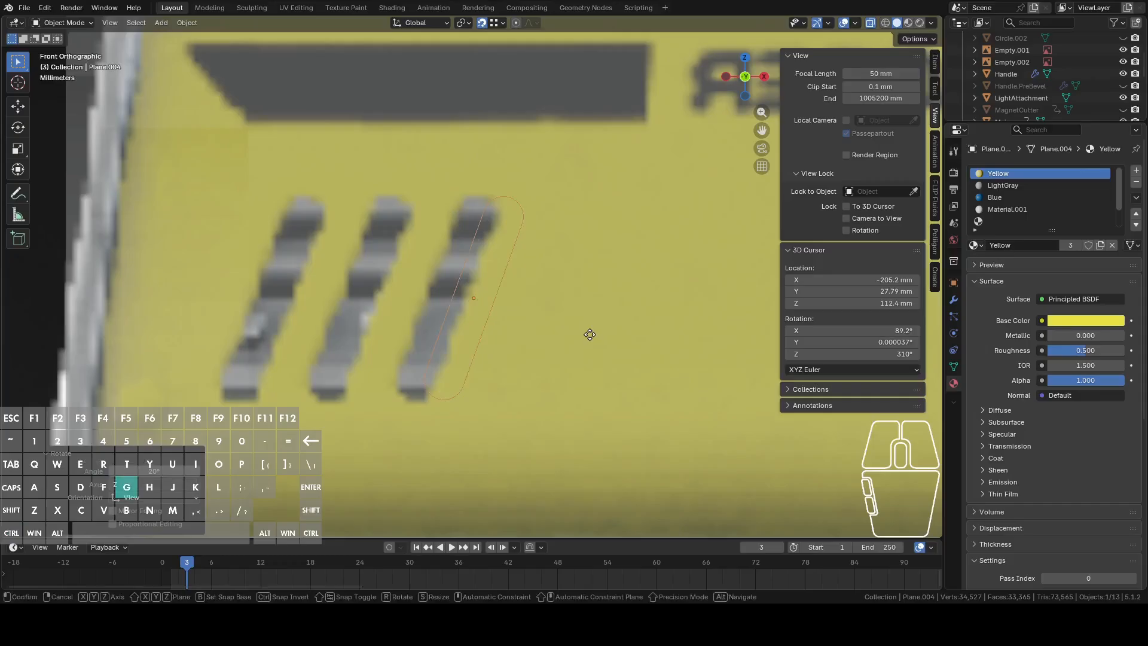
key(x)
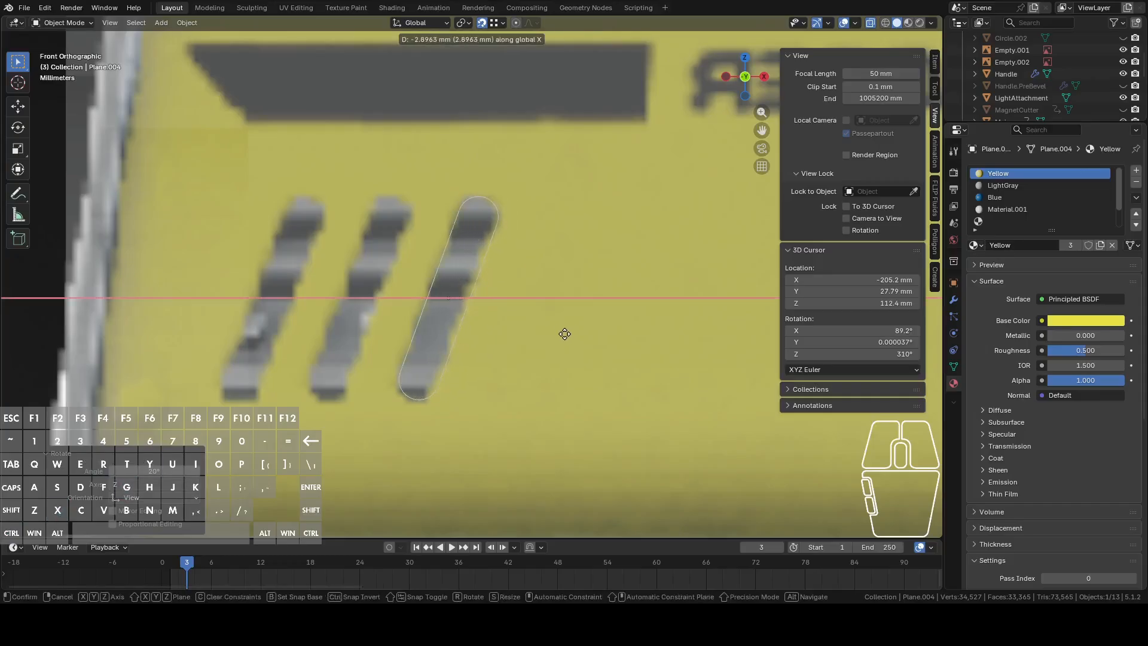
click(564, 334)
Try to duplicate the slot outline as a separate object.
shift+middle_drag(564, 334, 605, 353)
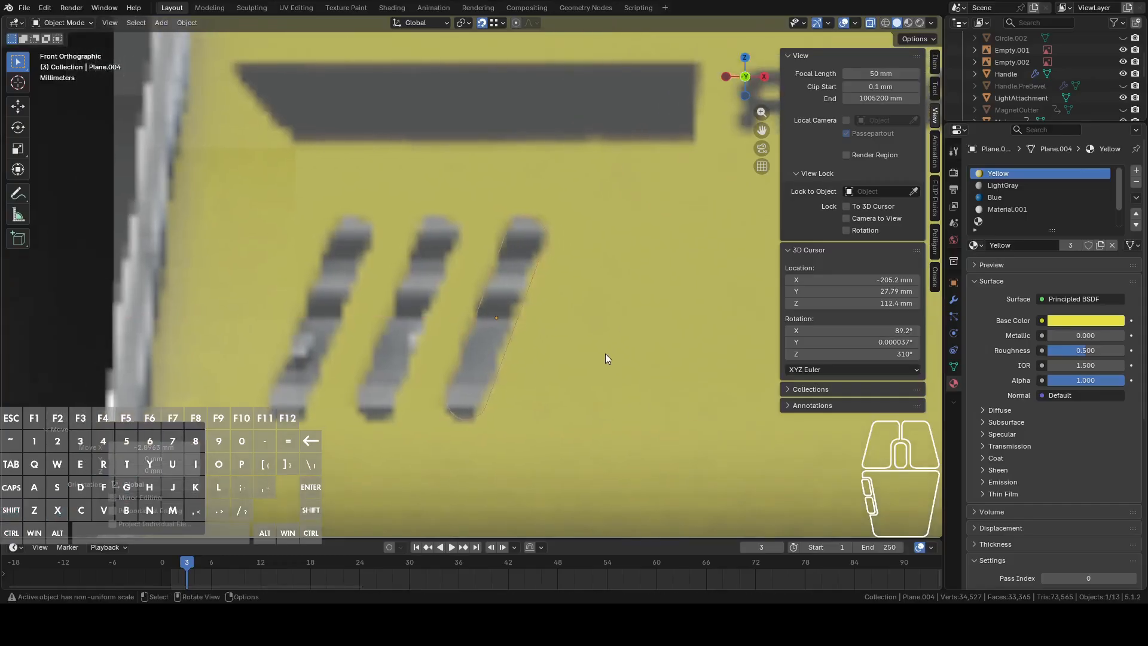
key(shift+d)
right_click(578, 353)
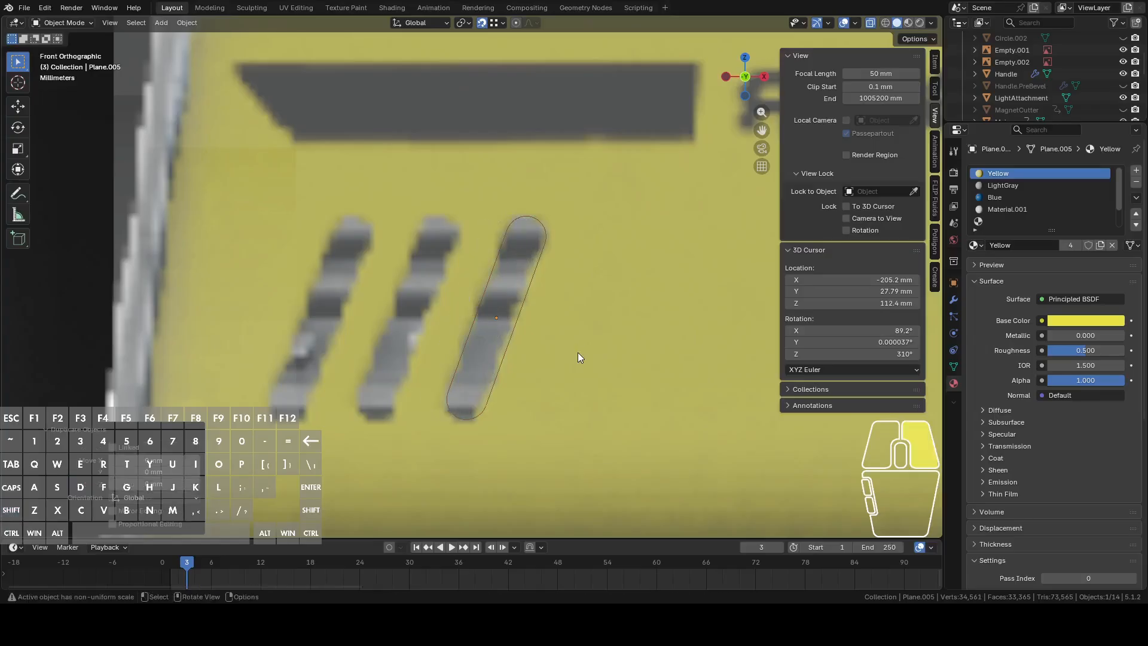
key(ctrl+z)
Duplicate the slot outline inside the same mesh and move the copy about -10.08 mm along X onto the middle stripe.
key(Tab)
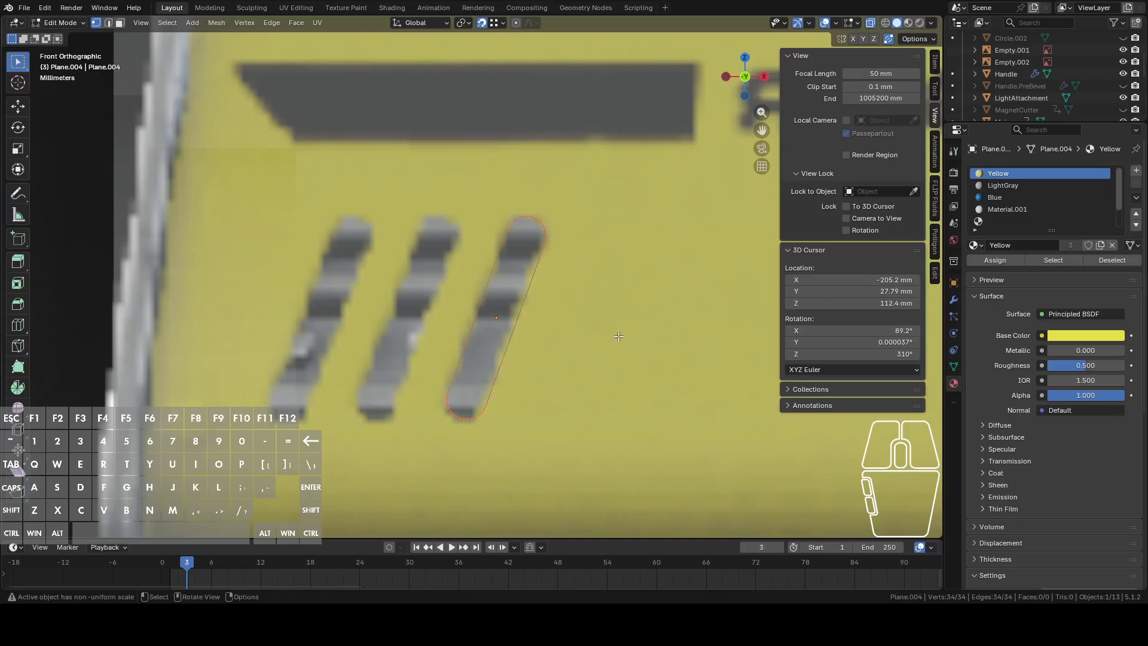
key(shift+d)
right_click(583, 334)
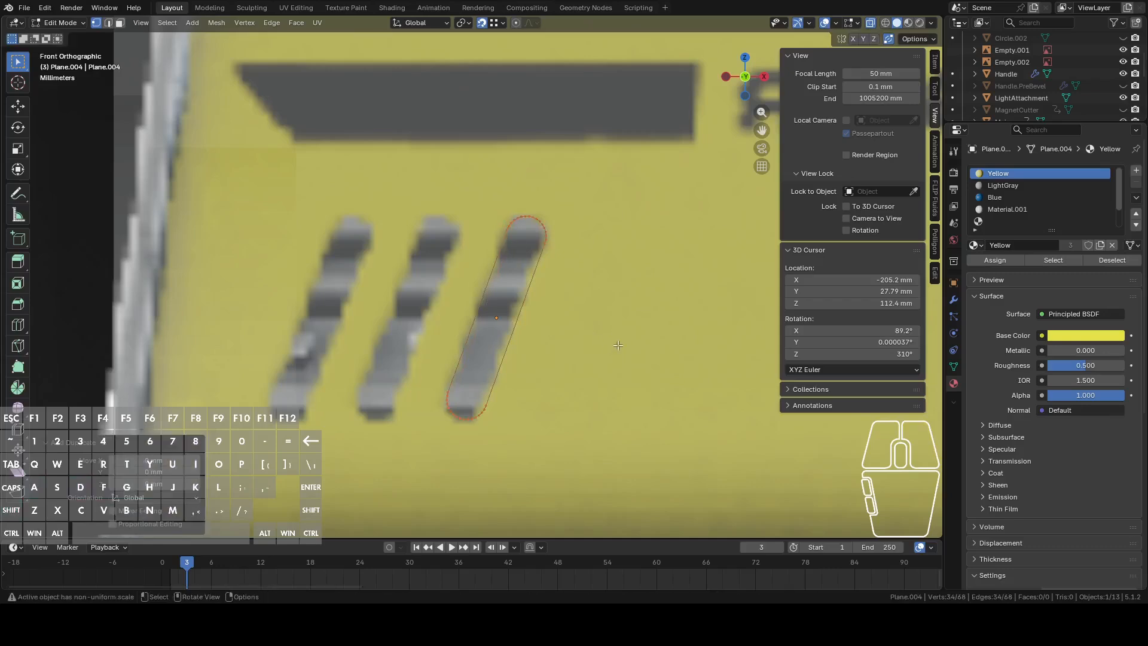
key(g)
key(x)
key(shift)
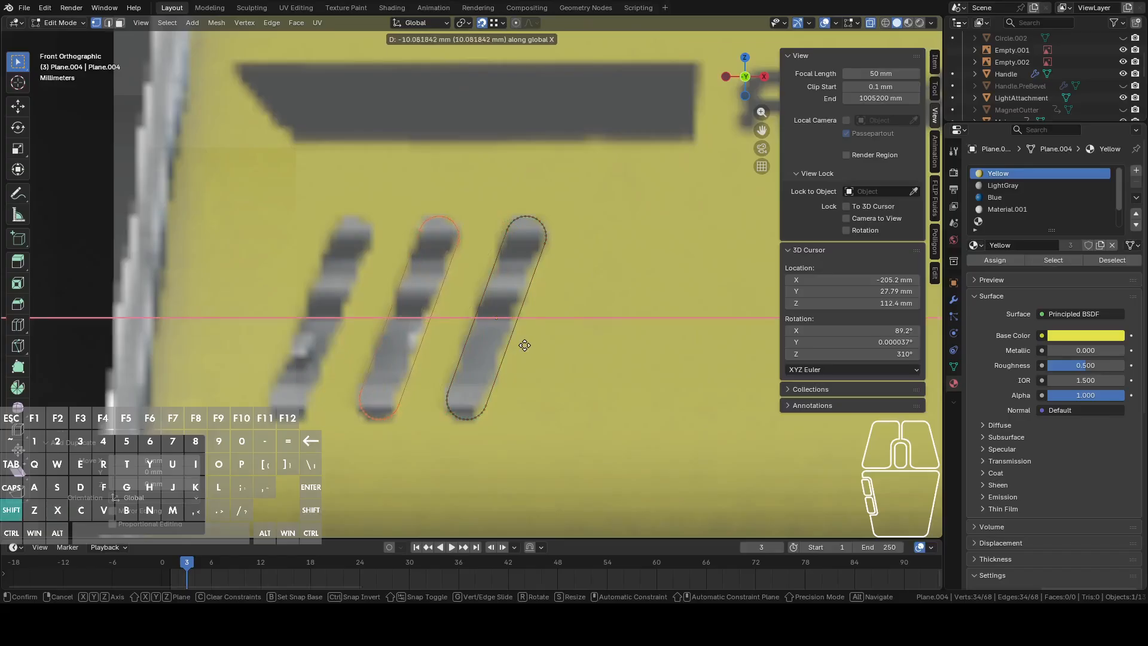
click(524, 345)
Connect the lower ends of the two slot outlines with an edge and turn on the Edge Length measurement overlay.
scroll(481, 355, up, 3)
click(454, 350)
shift+click(519, 321)
key(f)
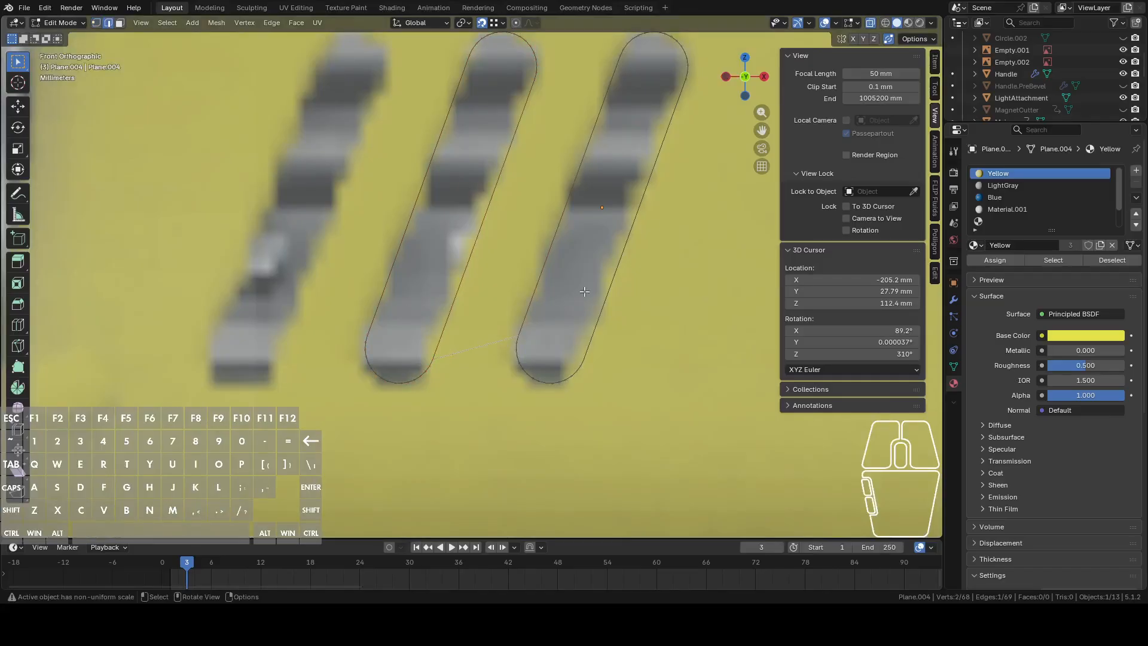
click(857, 23)
click(772, 188)
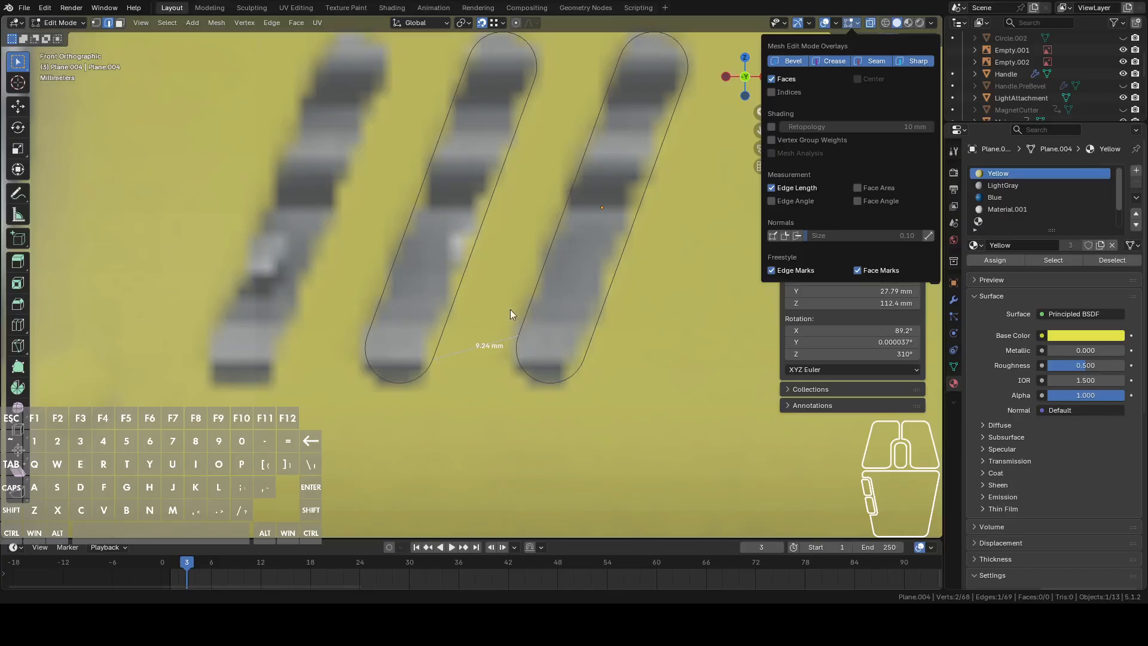
Duplicate the middle slot outline within the mesh and move the copy about -10.2 mm along X onto the remaining stripe.
alt+click(407, 225)
scroll(410, 231, down, 2)
key(c)
shift+drag(532, 323, 597, 139)
right_click(616, 201)
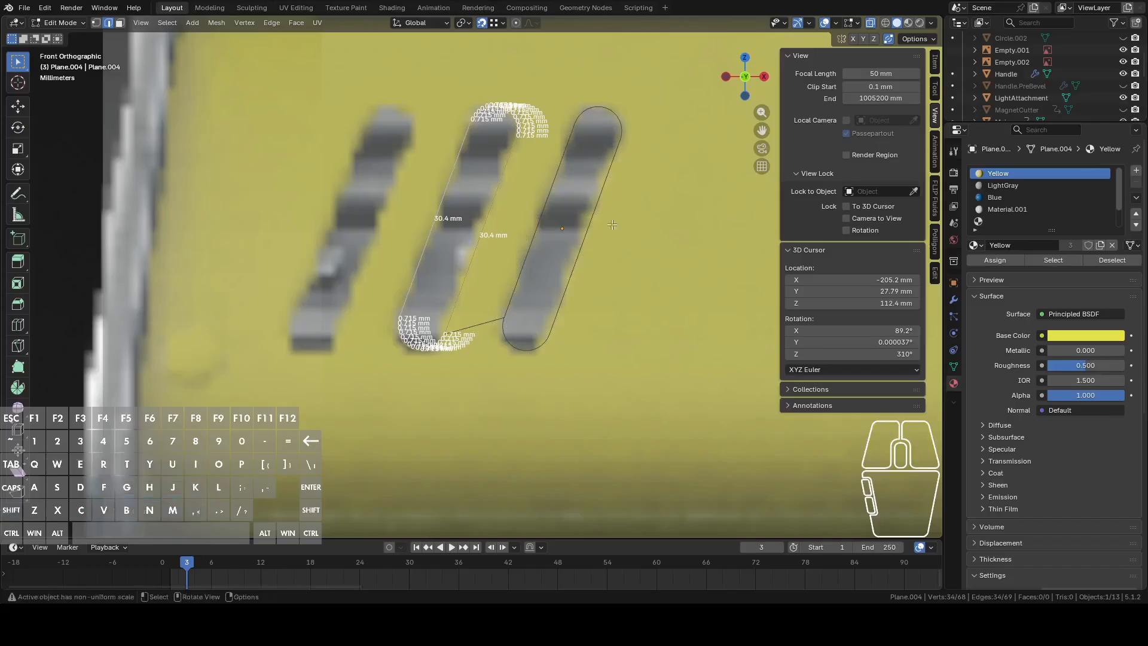
key(shift+d)
right_click(614, 329)
key(g)
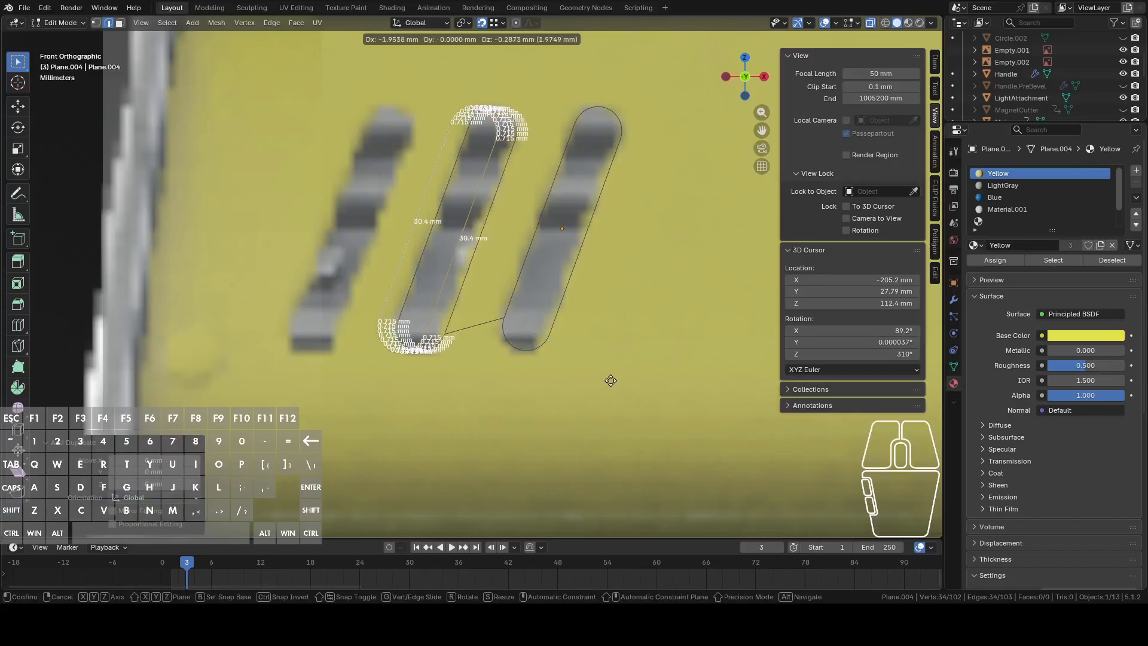
key(x)
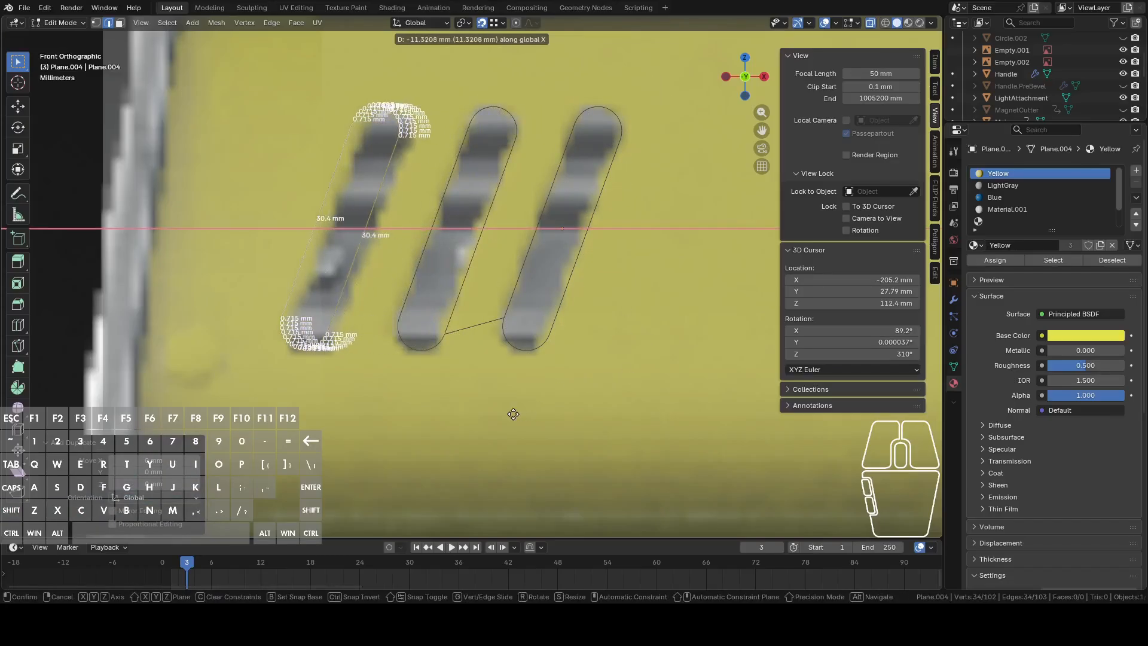
click(523, 416)
scroll(503, 407, up, 3)
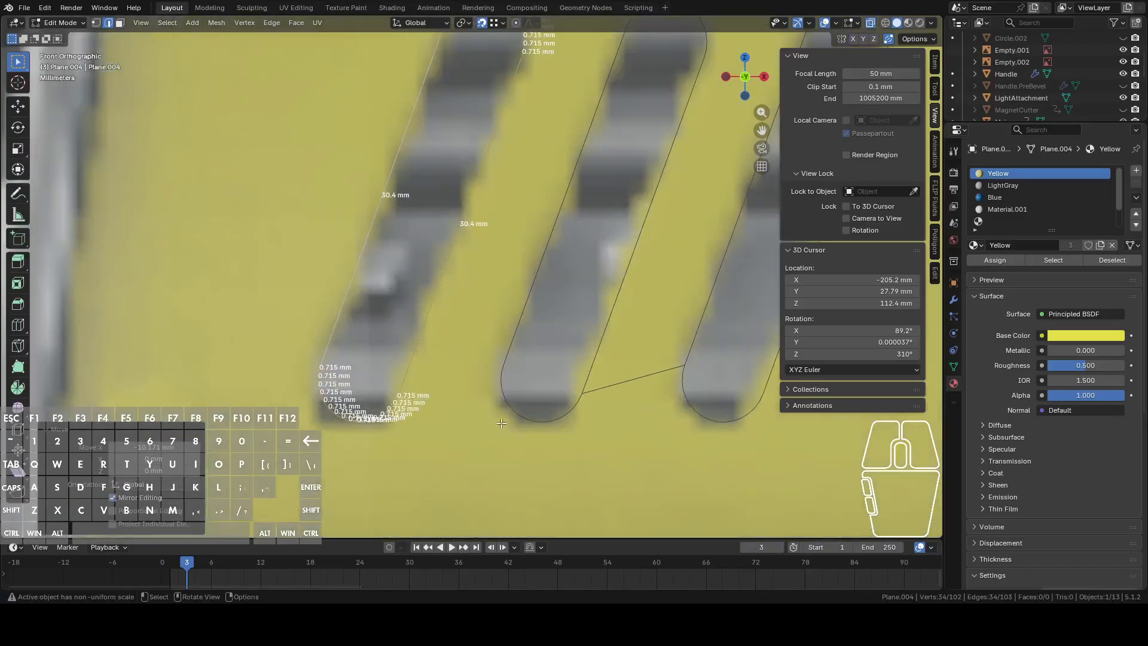
Connect the third and middle outlines' lower ends with an edge and shift the third outline about 0.09 mm along X for a 9.24 mm edge.
click(475, 390)
click(413, 379)
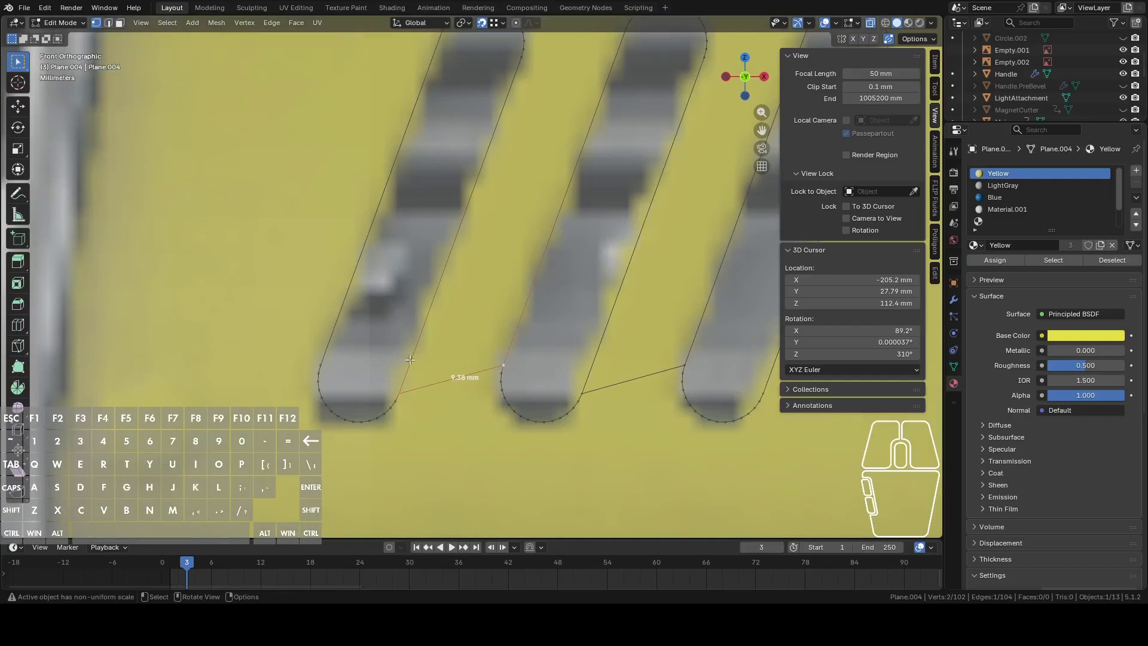
alt+click(411, 364)
scroll(454, 359, down, 4)
key(c)
mouse_move(511, 359)
shift+mouse_down()
mouse_move(526, 286)
mouse_move(607, 124)
shift+mouse_up()
mouse_move(683, 101)
shift+mouse_down()
mouse_move(627, 377)
mouse_move(573, 162)
shift+mouse_up()
key(Escape)
scroll(581, 349, up, 4)
shift+middle_drag(580, 349, 583, 249)
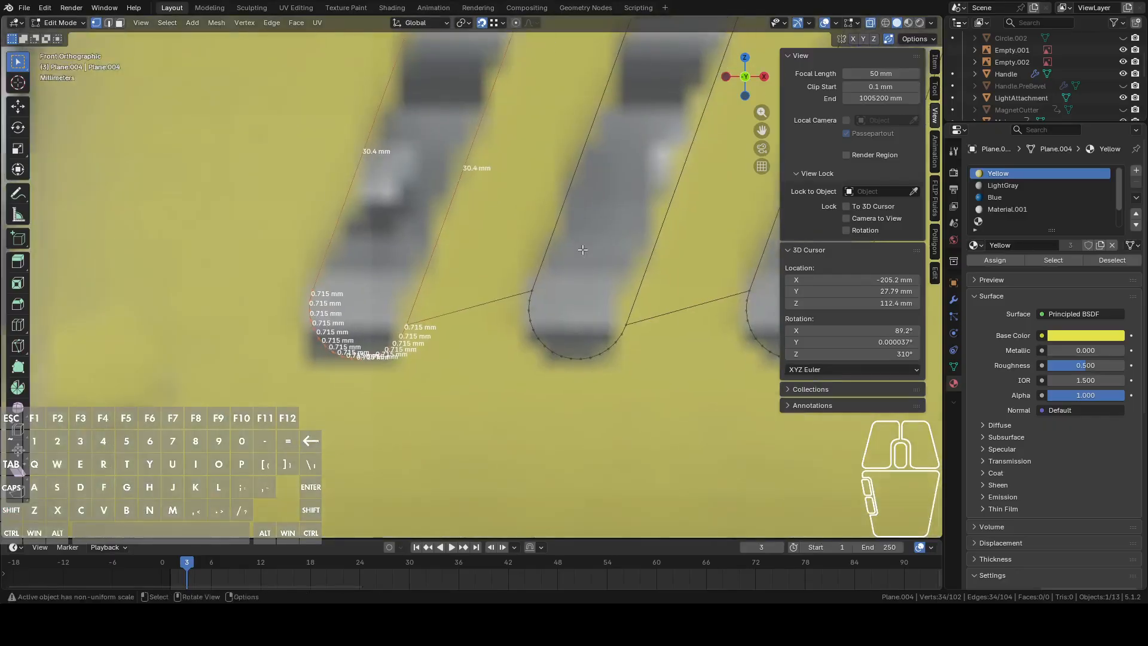
key(g)
key(x)
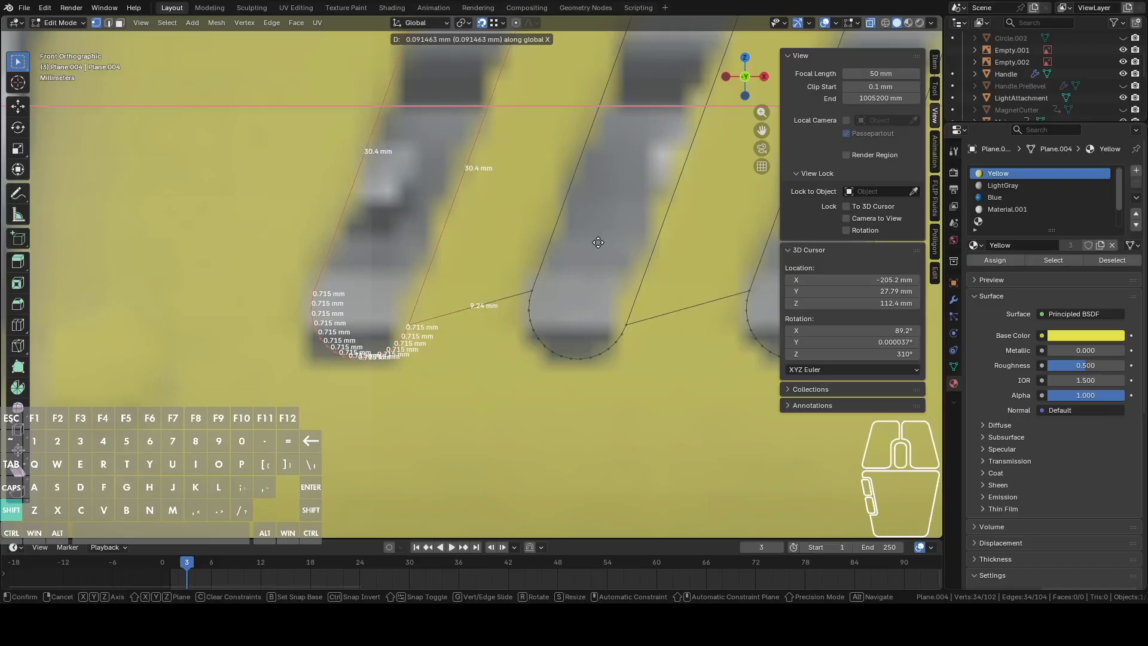
click(598, 242)
Move the slot outlines object along negative Y until it sits clear of the housing.
scroll(487, 348, down, 5)
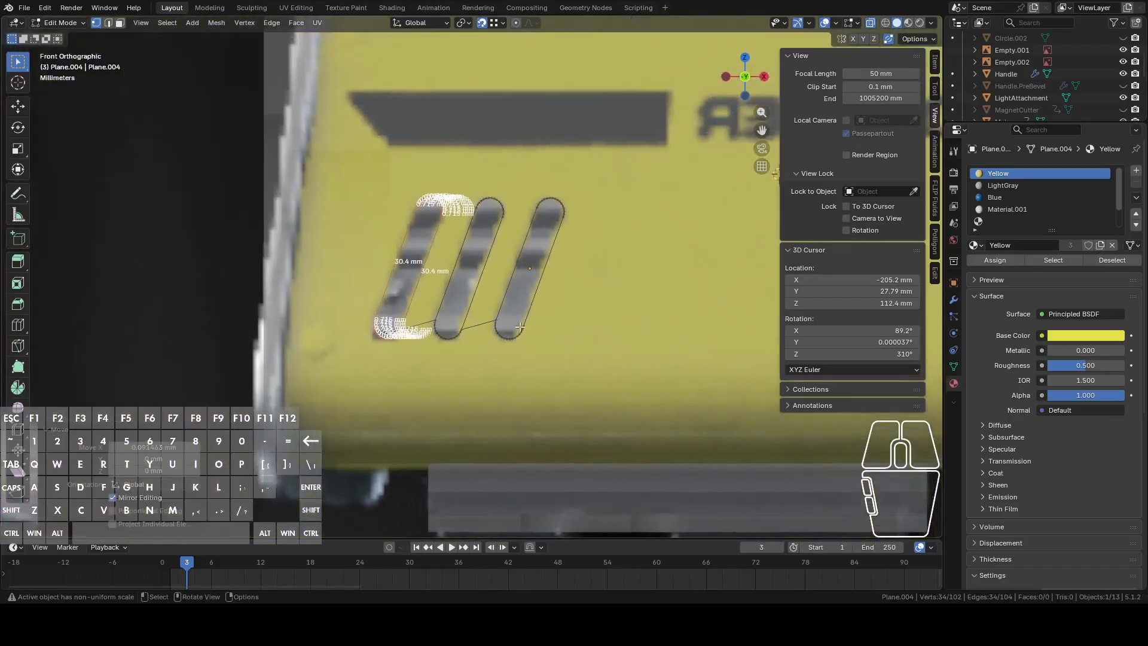
scroll(488, 348, down, 3)
key(2)
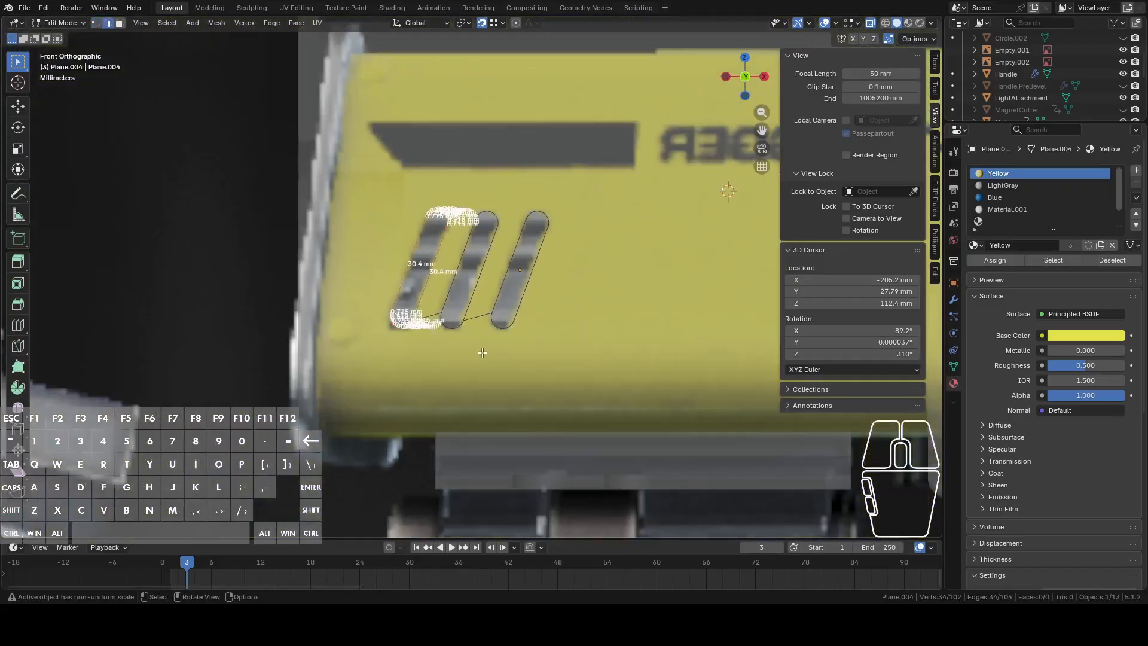
scroll(482, 353, down, 3)
key(Tab)
scroll(483, 352, down, 2)
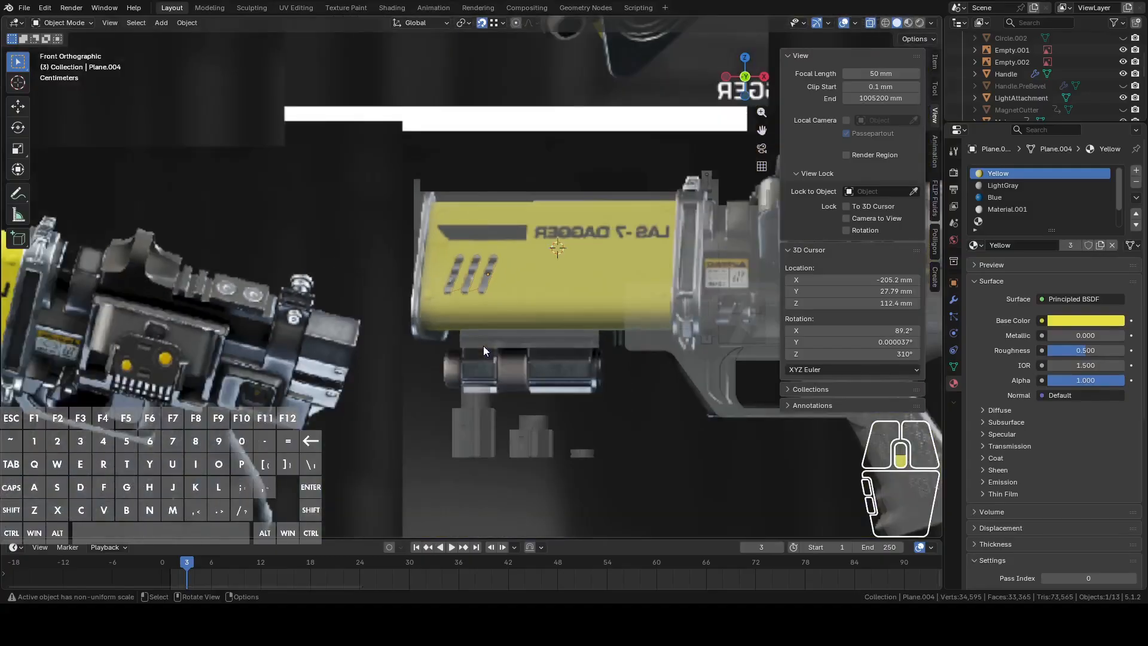
key(Tab)
scroll(477, 311, up, 6)
middle_drag(477, 311, 464, 310)
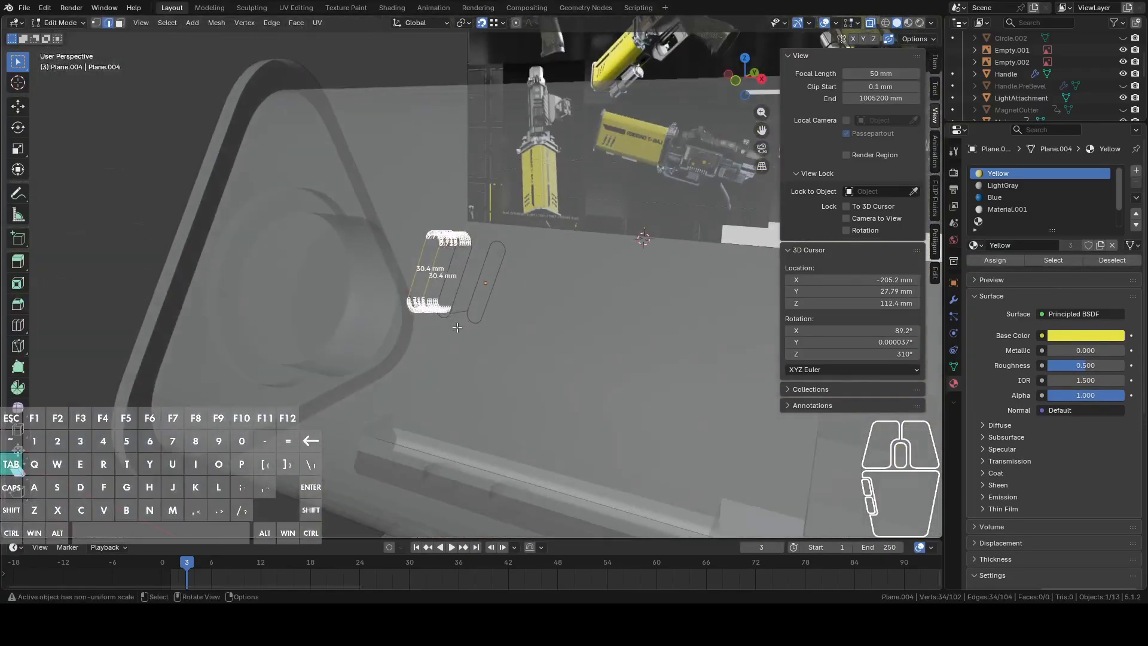
key(Tab)
scroll(497, 330, down, 3)
key(g)
key(x)
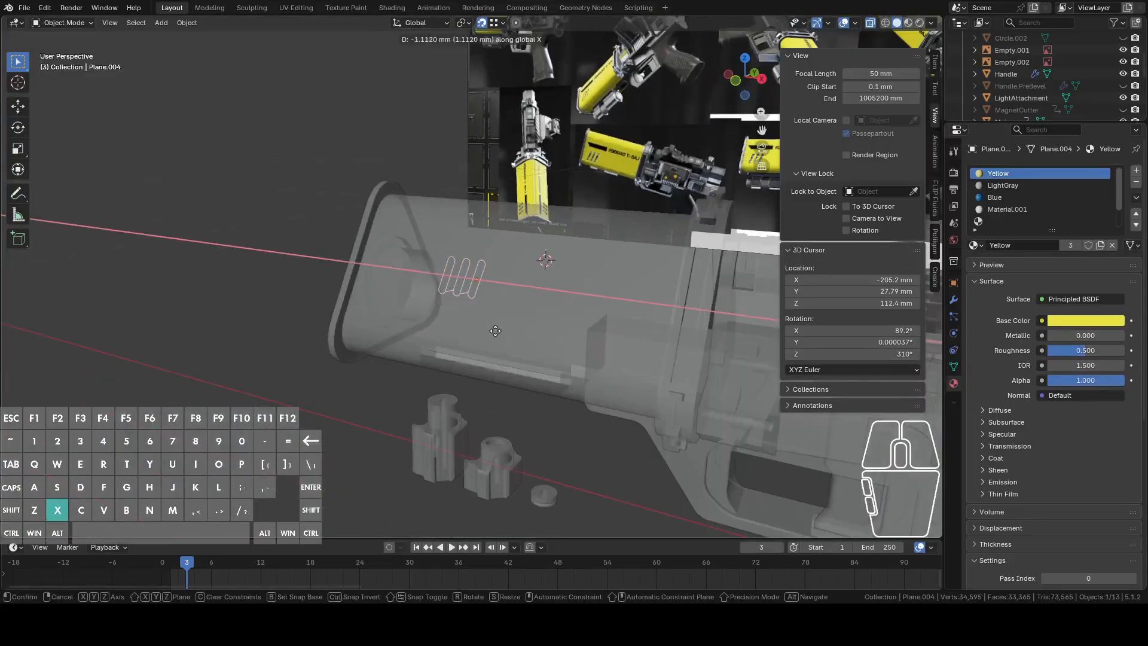
key(y)
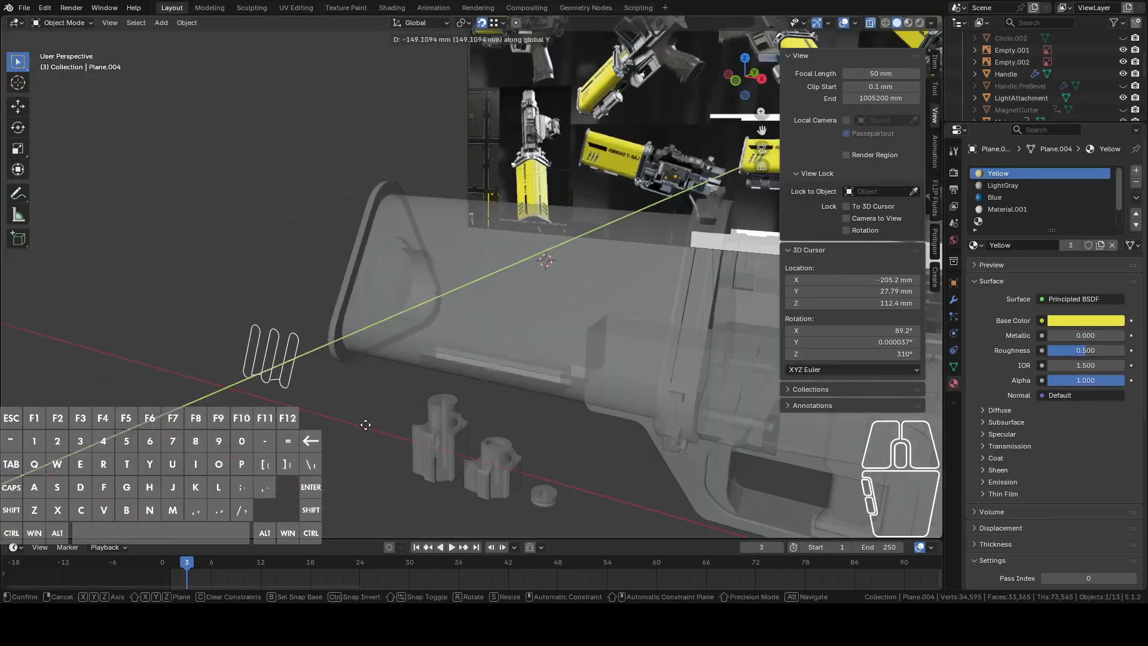
click(376, 418)
middle_drag(376, 418, 551, 349)
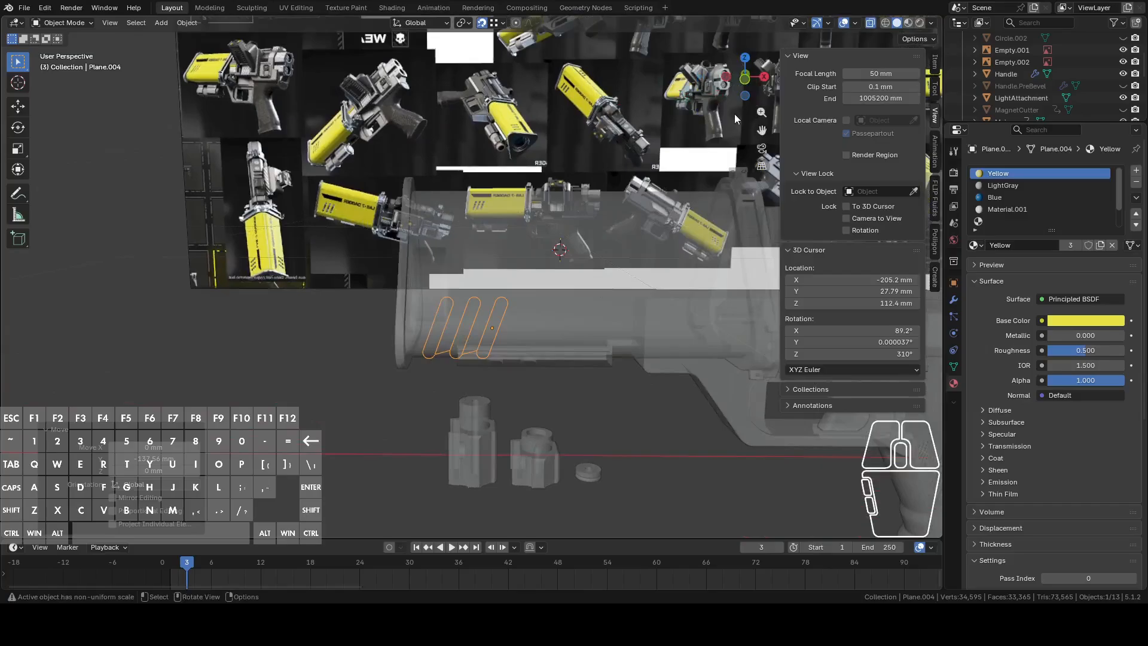
Try to project the three slot outlines onto the housing mesh with Knife Project from the front orthographic view.
click(745, 77)
click(580, 228)
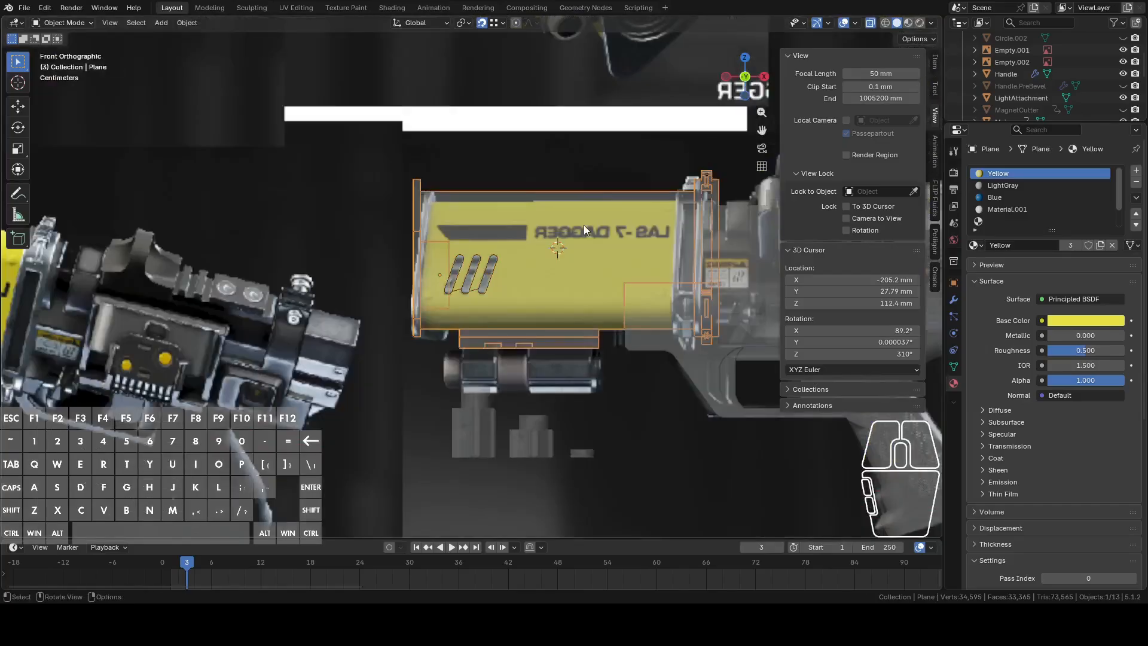
key(Tab)
middle_drag(575, 232, 685, 436)
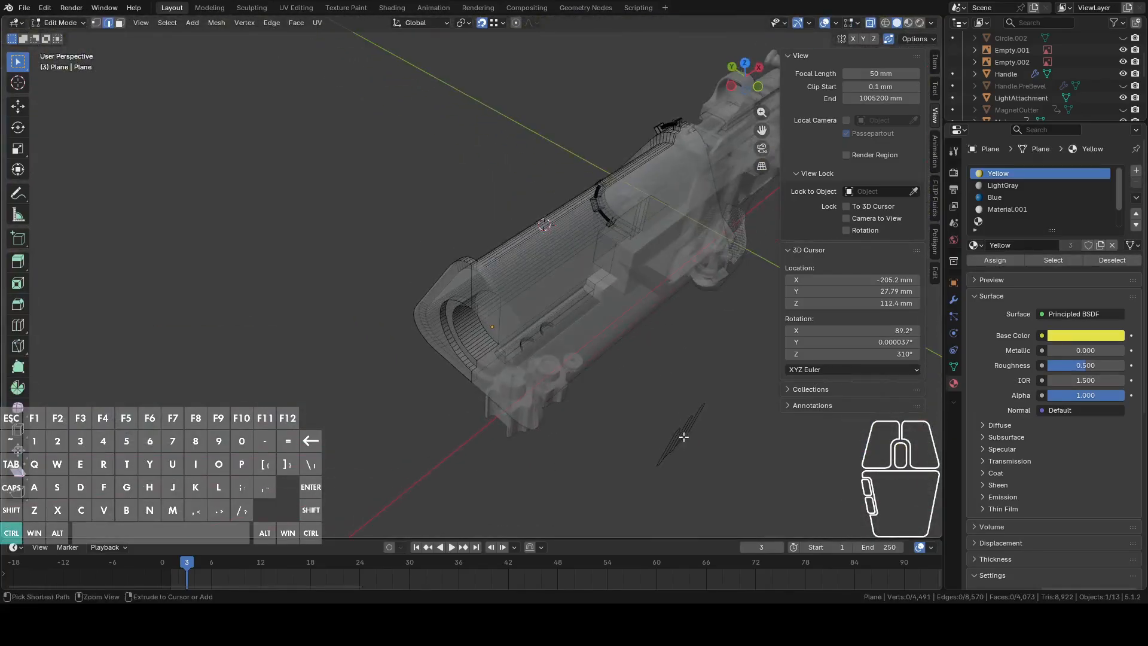
click(758, 89)
scroll(441, 83, up, 1)
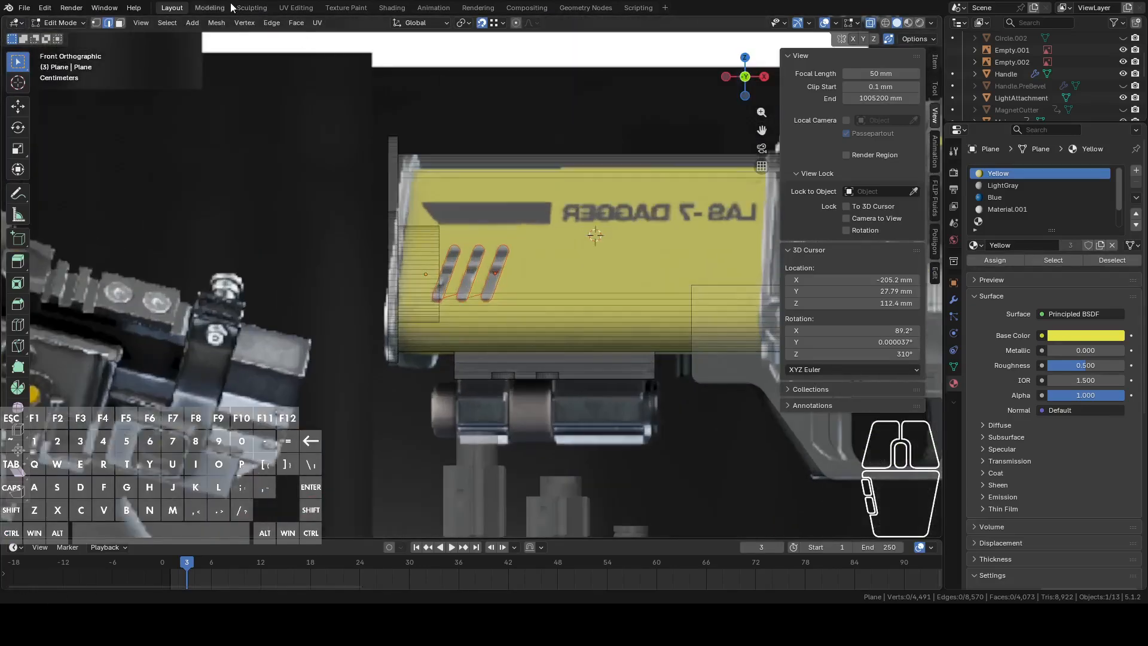
click(217, 24)
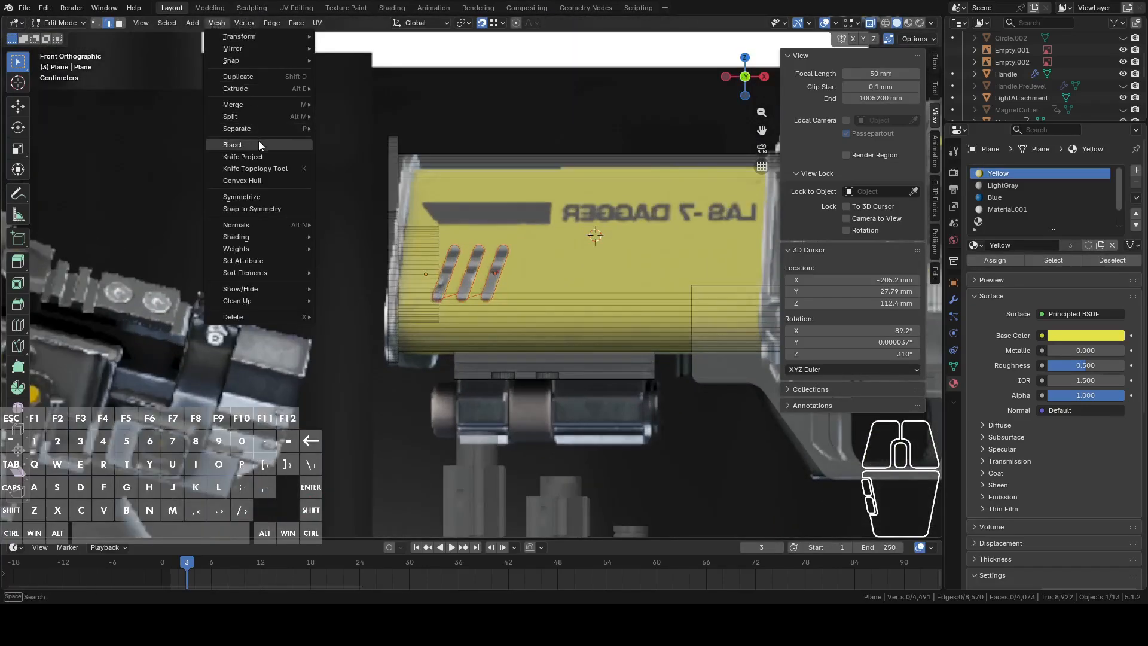
click(256, 156)
middle_drag(308, 222, 506, 333)
Undo the front-view knife projection on the housing.
key(ctrl+z)
scroll(445, 246, down, 4)
key(ctrl+z)
middle_drag(594, 351, 687, 455)
Move the slot outlines object along Y to the opposite side, clear of the housing.
key(Tab)
key(Tab)
click(636, 341)
key(g)
key(x)
right_click(544, 486)
key(g)
key(y)
click(276, 432)
middle_drag(276, 431, 585, 303)
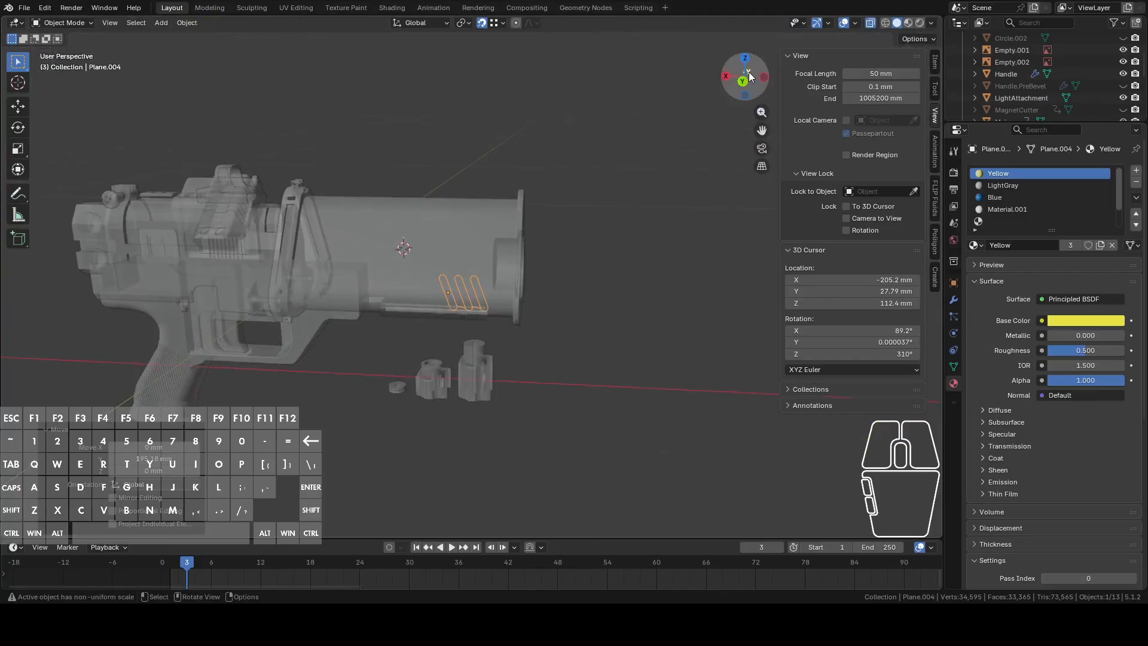
Cut the three slot outlines into the housing mesh with Knife Project from the back orthographic view.
click(513, 200)
key(Tab)
middle_drag(451, 280, 535, 308)
ctrl+click(534, 306)
scroll(556, 329, up, 2)
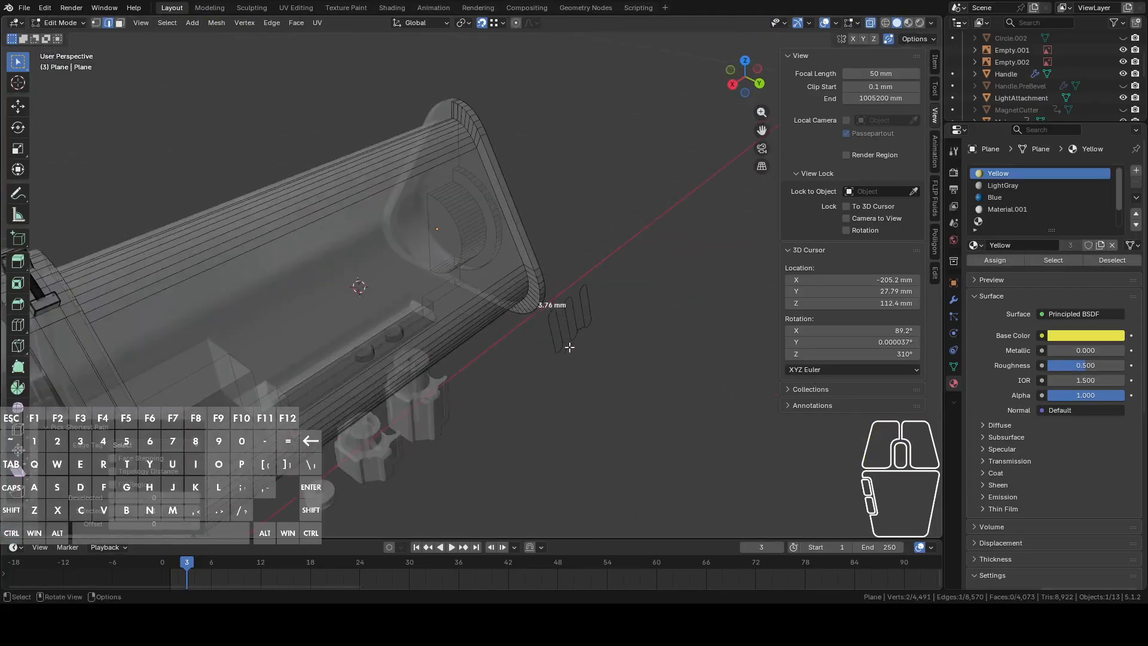
ctrl+click(575, 328)
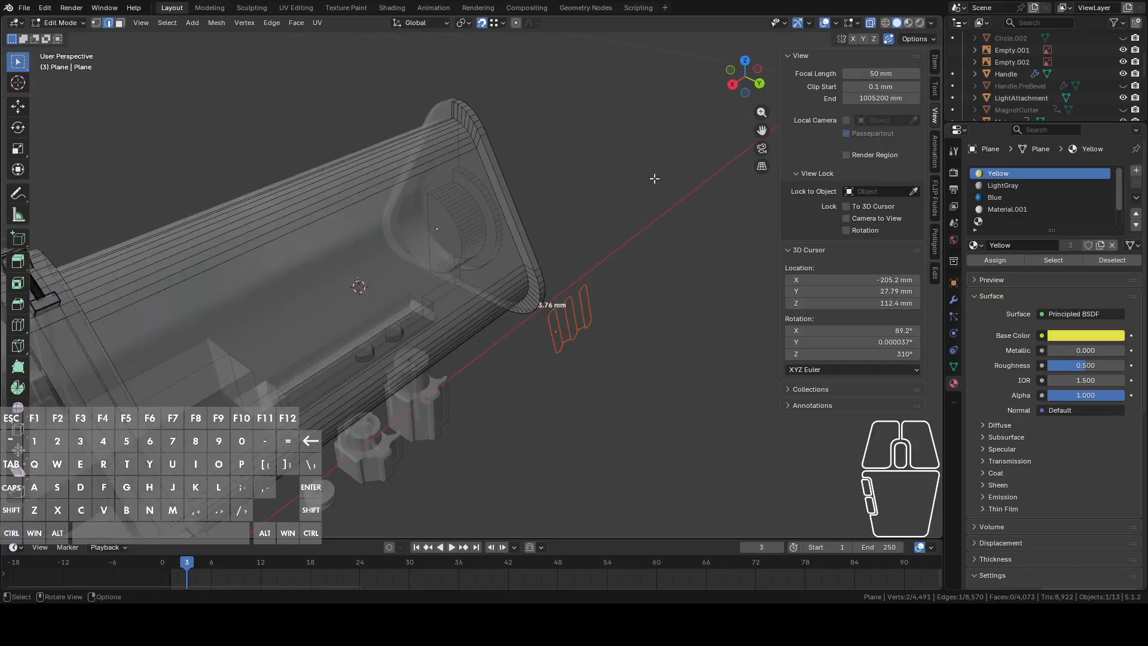
click(757, 86)
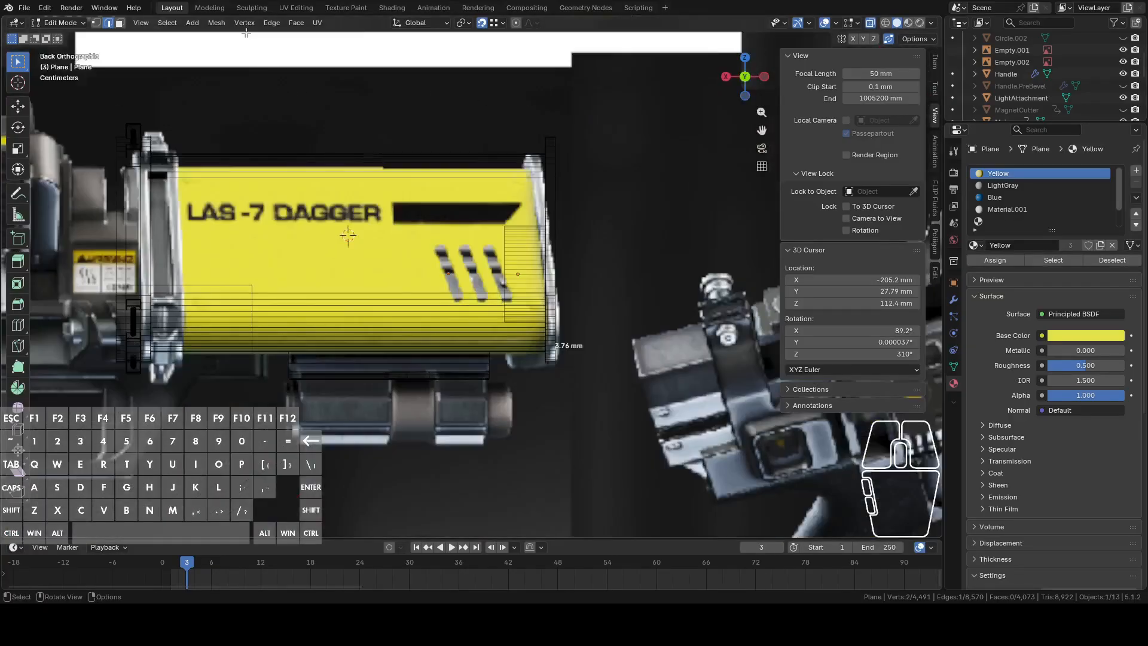
click(214, 23)
click(251, 157)
Select all faces inside the three projected slots on the housing side, including their lower rounded ends.
middle_drag(455, 246, 514, 269)
scroll(514, 251, up, 2)
key(3)
key(alt+a)
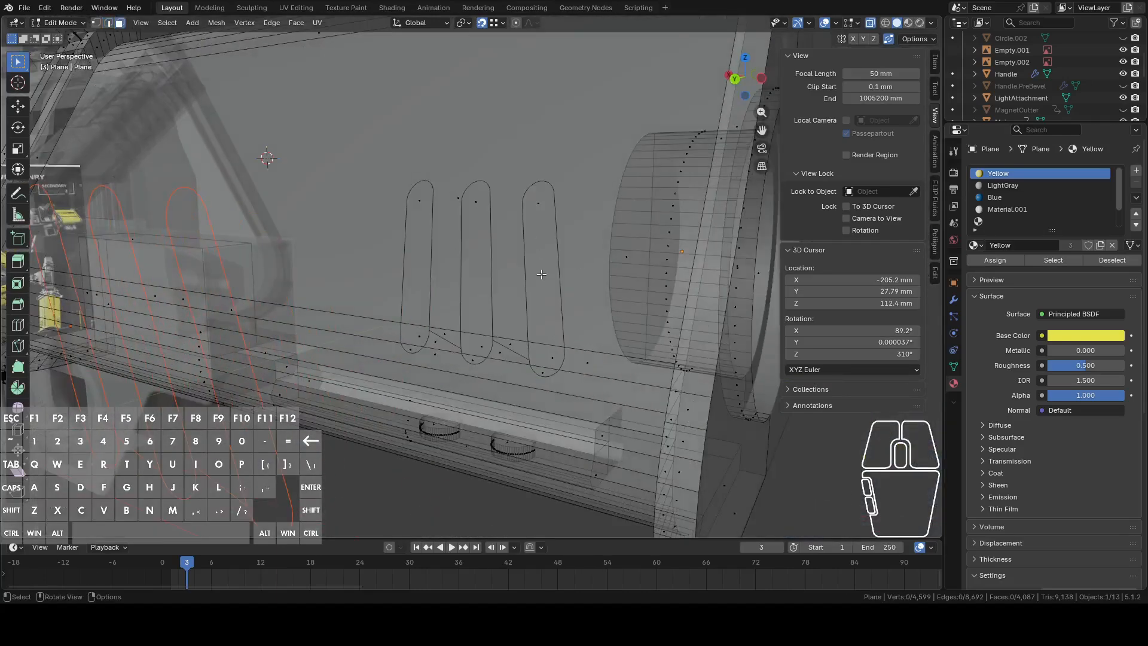
click(474, 205)
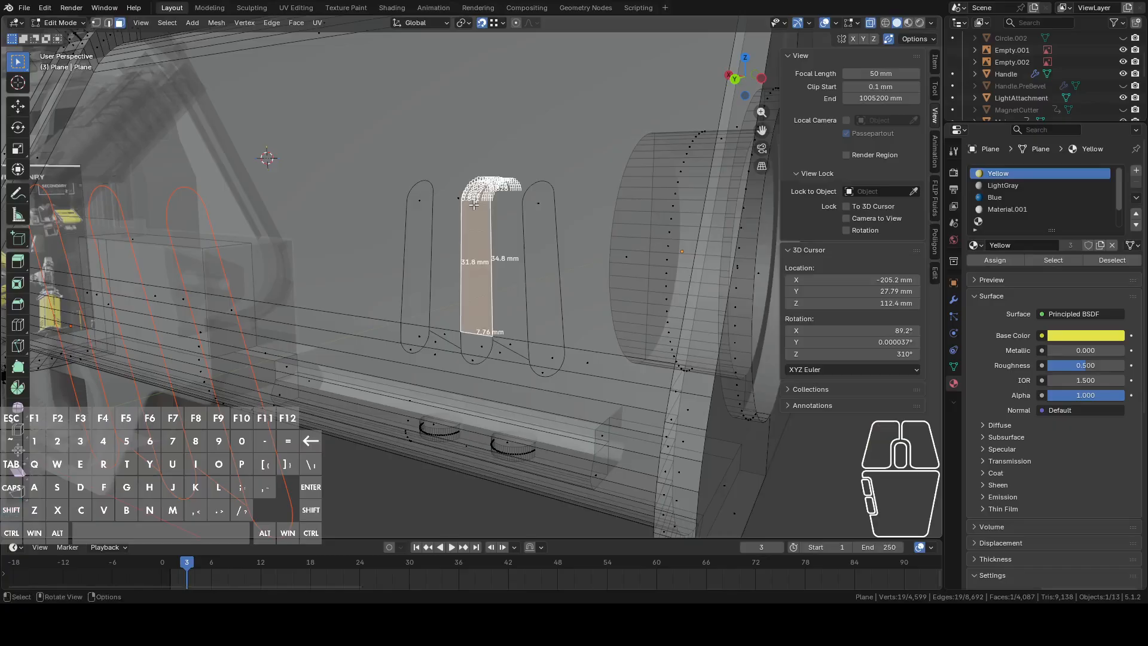
middle_drag(508, 312, 513, 257)
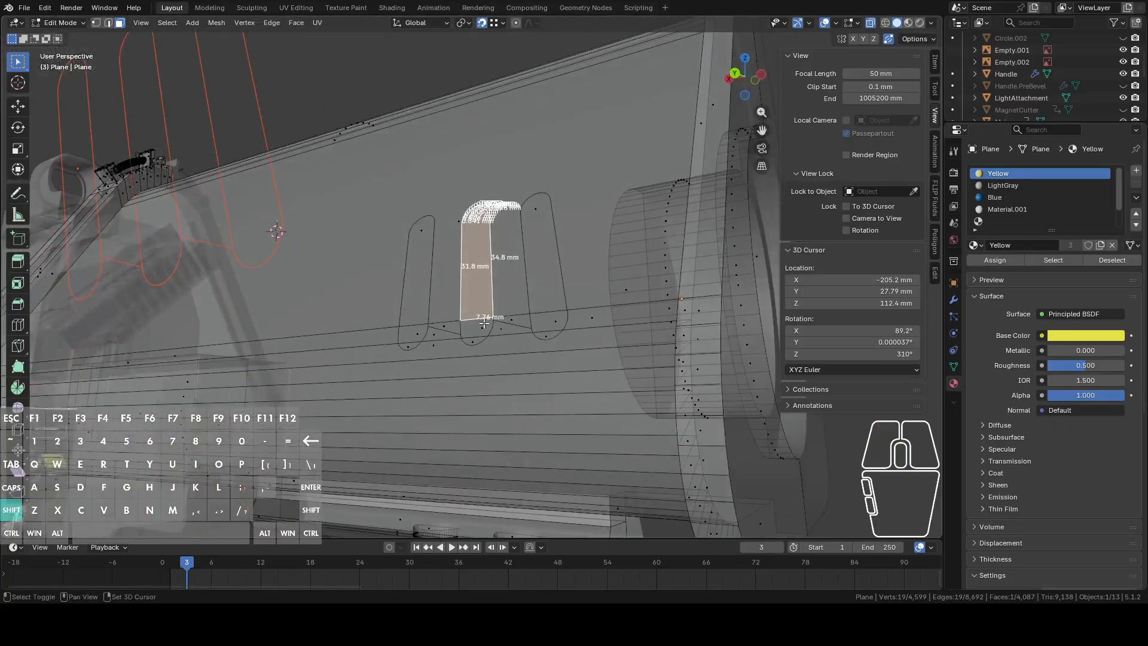
shift+click(479, 326)
shift+click(474, 338)
key(c)
click(551, 321)
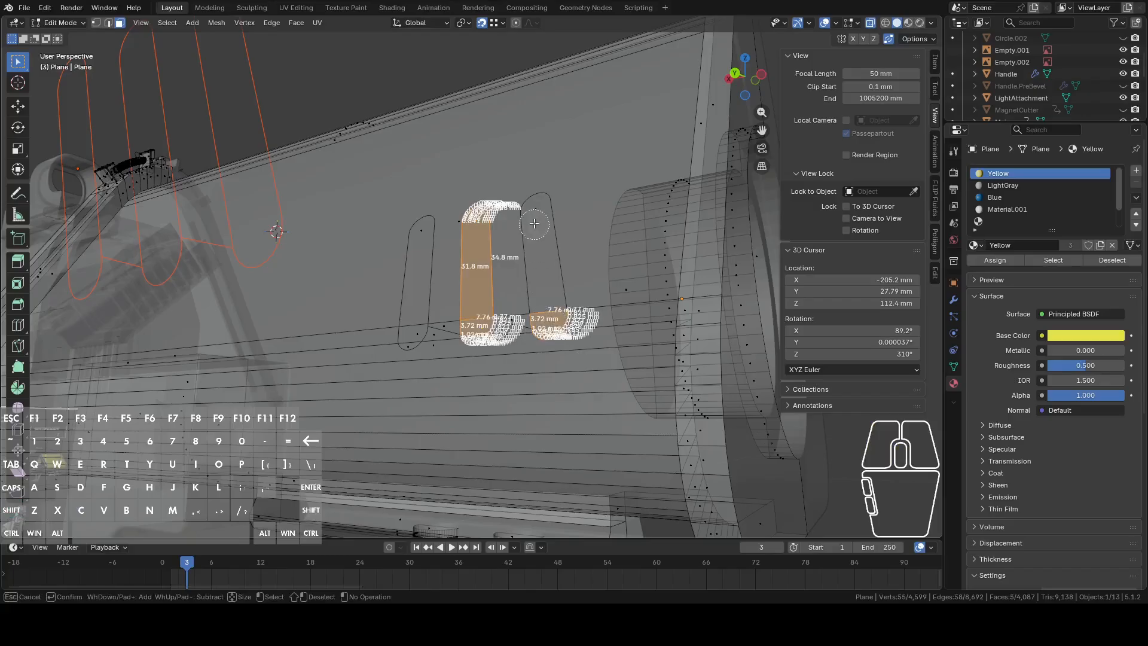
click(534, 227)
click(419, 232)
click(411, 334)
key(Escape)
Try a shallow inward extrusion of the selected slot faces along their normals and undo it.
mouse_move(412, 334)
middle_down()
mouse_move(328, 344)
mouse_move(290, 256)
mouse_move(276, 254)
middle_up()
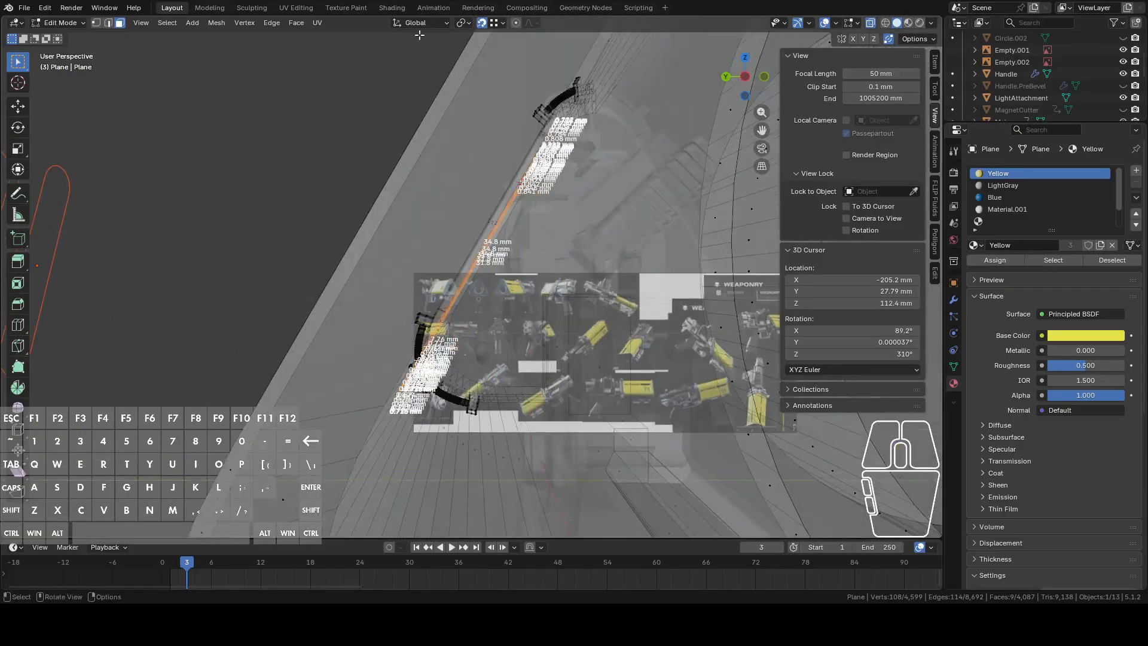
middle_drag(470, 40, 580, 303)
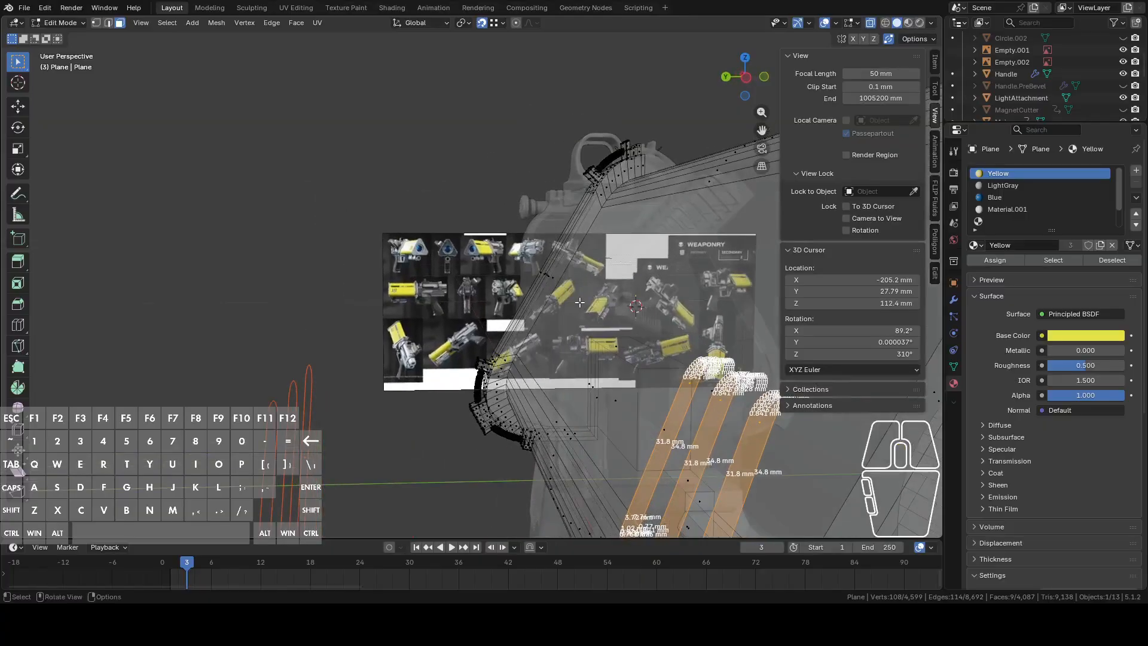
middle_drag(470, 140, 359, 202)
key(e)
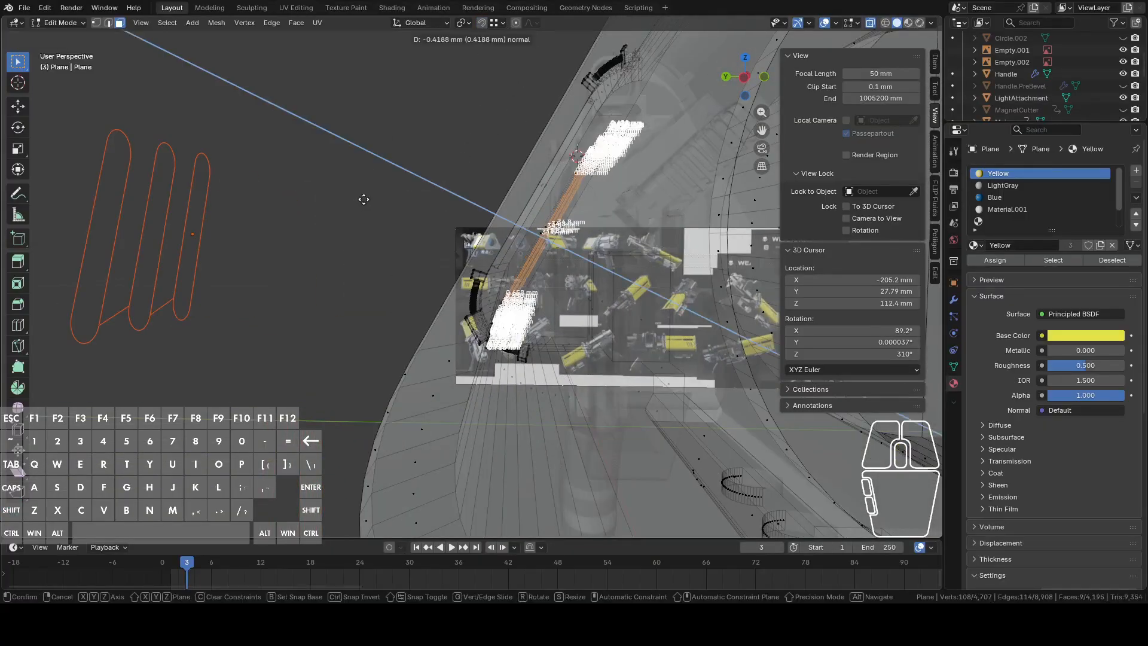
click(405, 209)
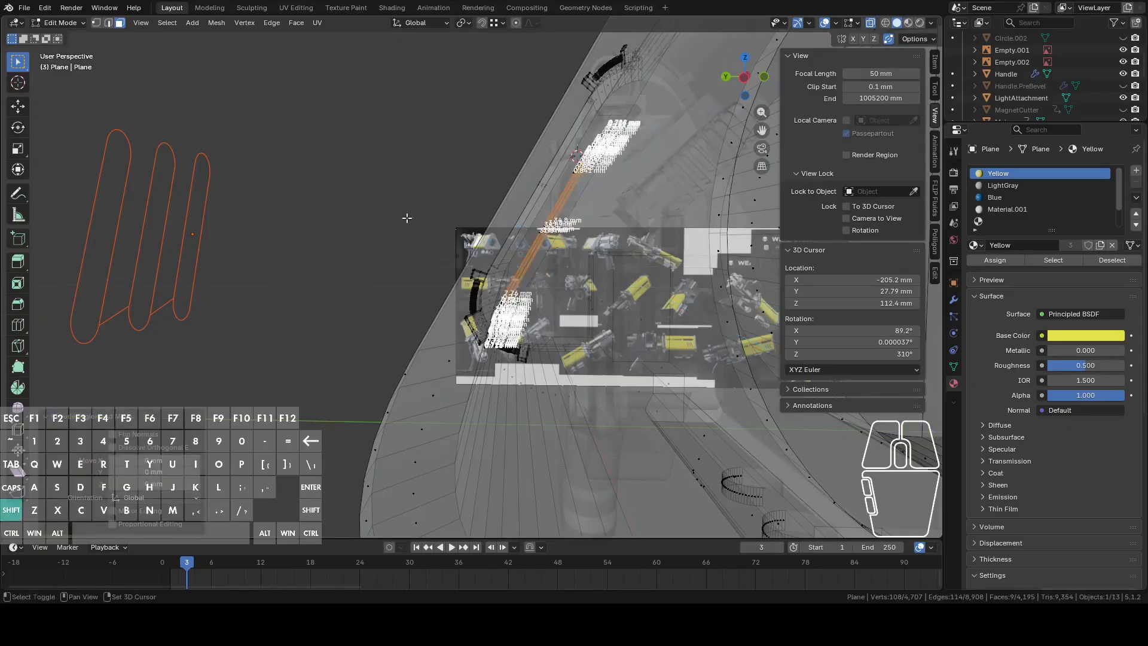
scroll(388, 206, up, 6)
shift+middle_drag(372, 204, 464, 223)
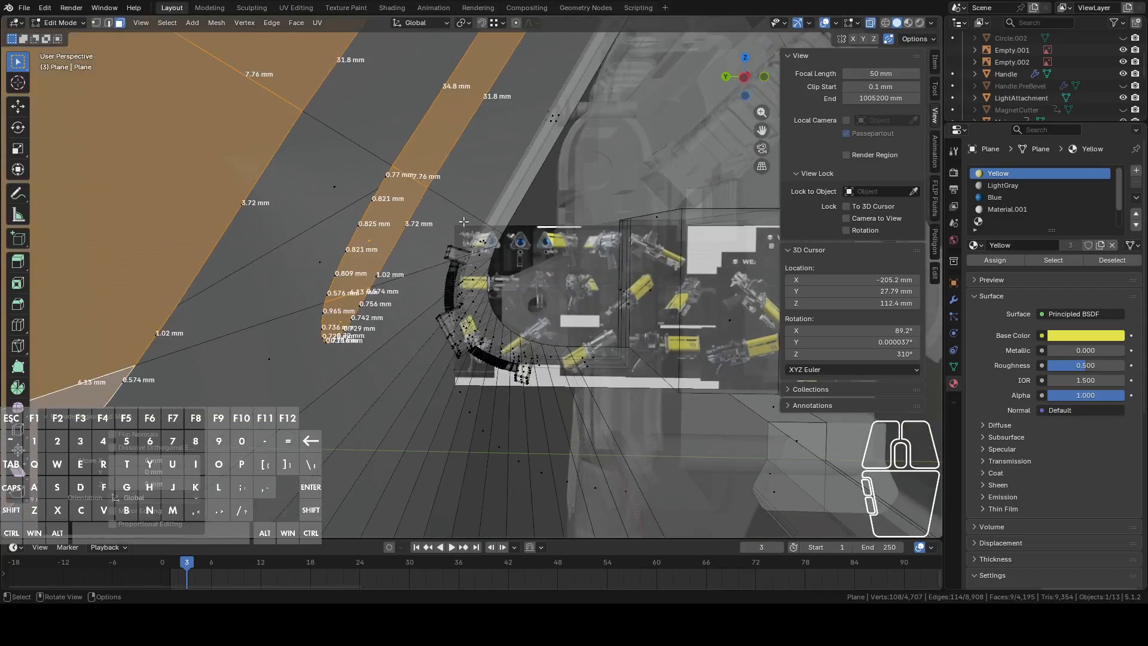
key(ctrl+z)
Extrude the selected slot faces about -4.5 mm along their normals into the housing and turn off X-ray in Object Mode.
key(e)
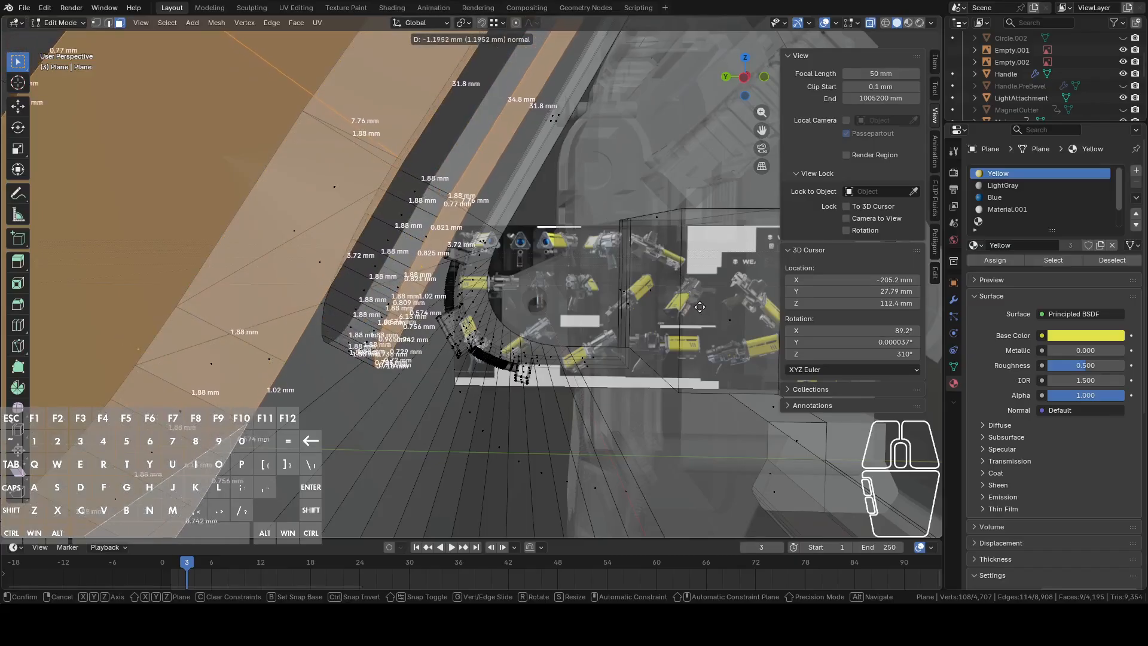
click(725, 343)
middle_drag(725, 343, 618, 222)
key(Tab)
key(Tab)
key(e)
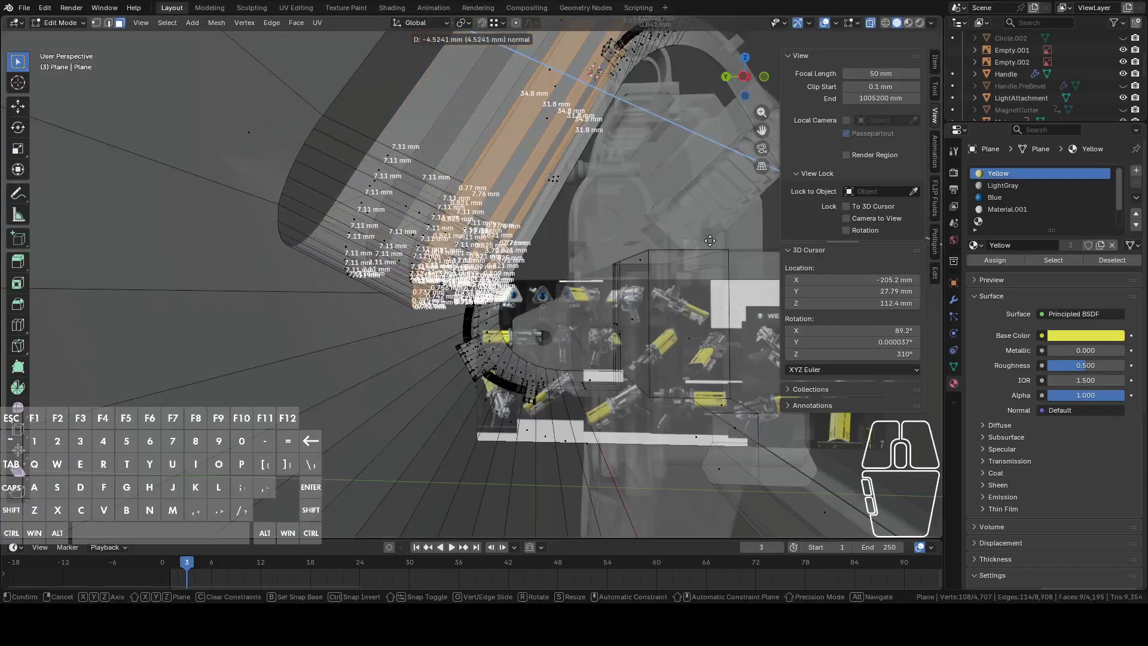
key(shift)
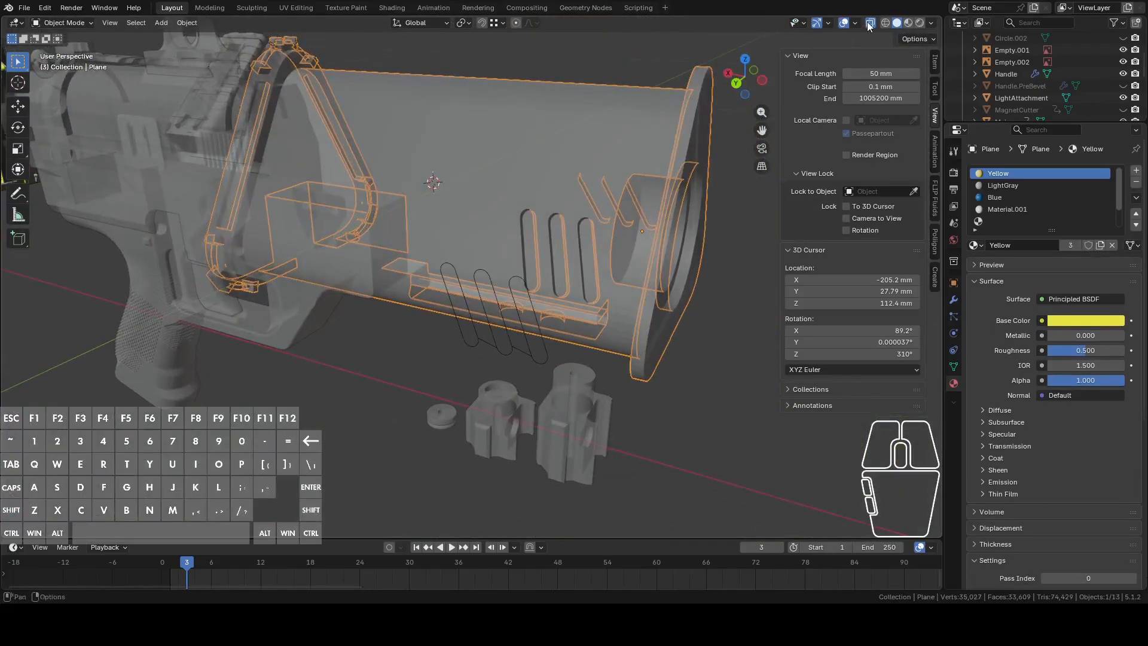
click(870, 23)
middle_drag(646, 235, 372, 264)
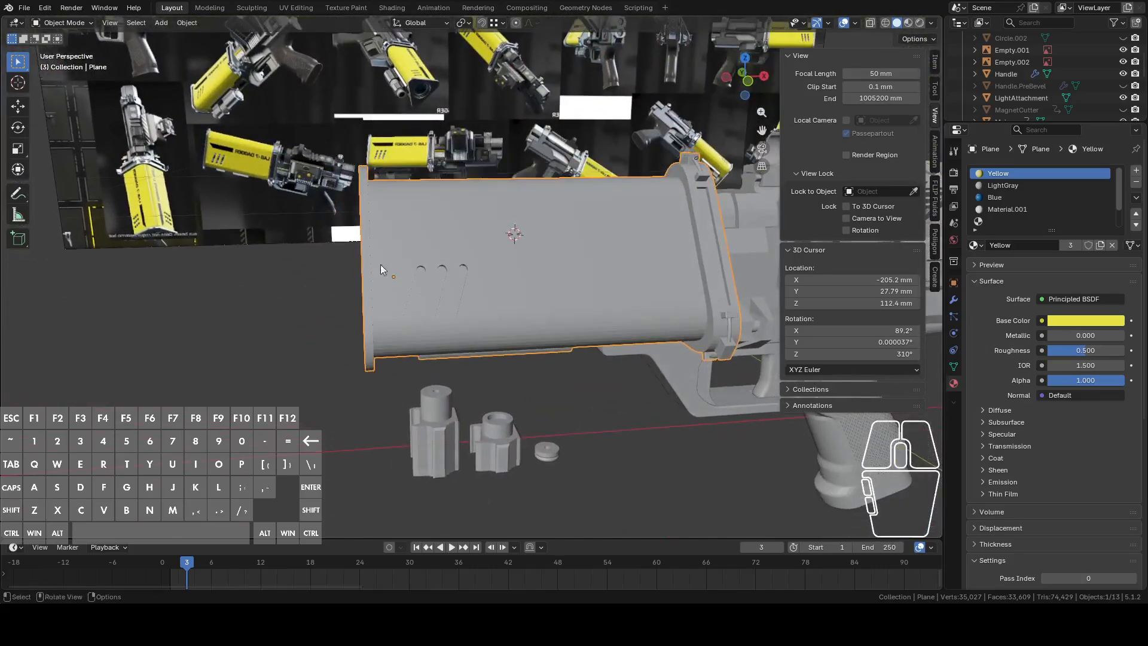
Turn on X-ray in front orthographic view and place the 3D cursor on the LAS-7 DAGGER lettering of the housing reference.
scroll(625, 167, down, 4)
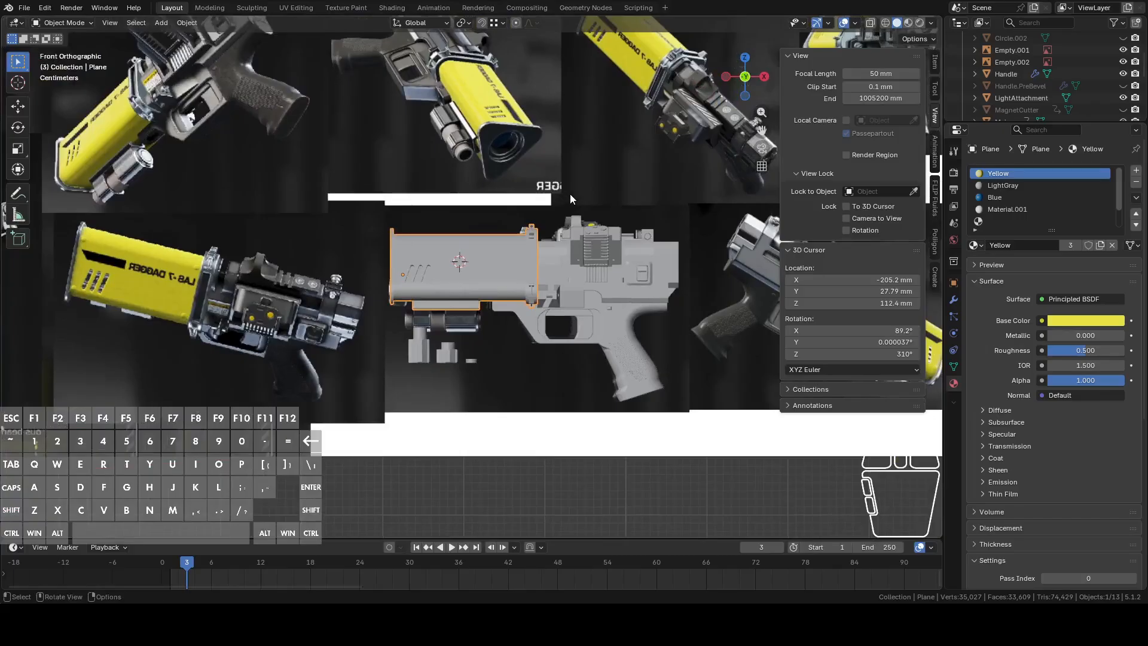
click(872, 24)
scroll(646, 124, up, 6)
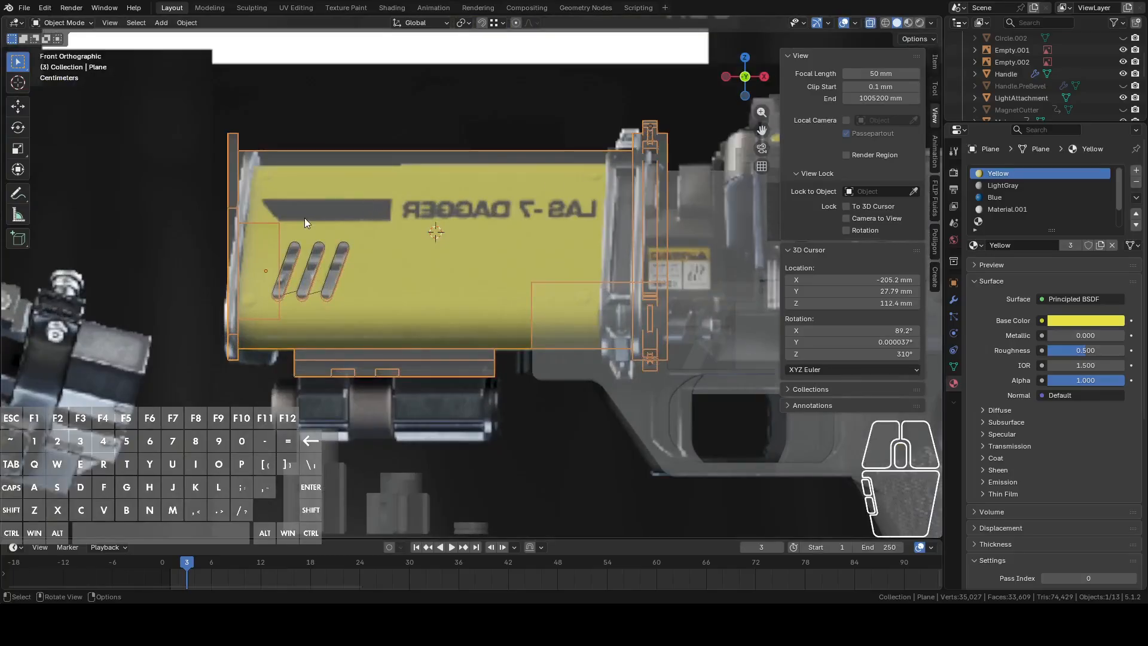
shift+middle_drag(319, 229, 433, 286)
scroll(399, 271, up, 3)
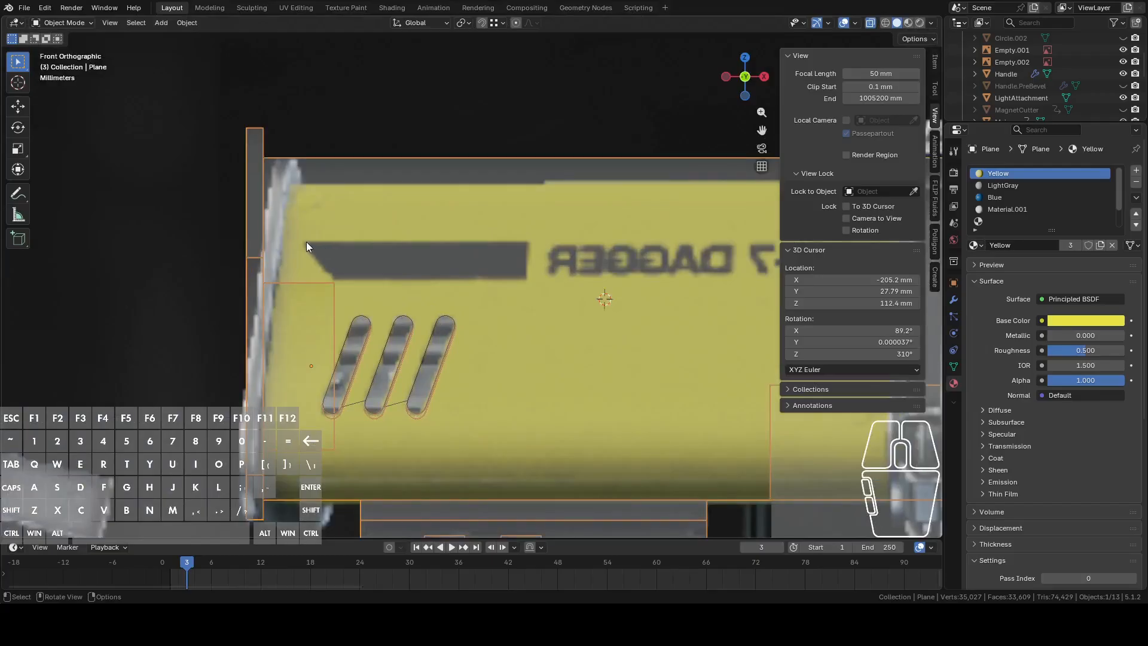
scroll(514, 282, down, 3)
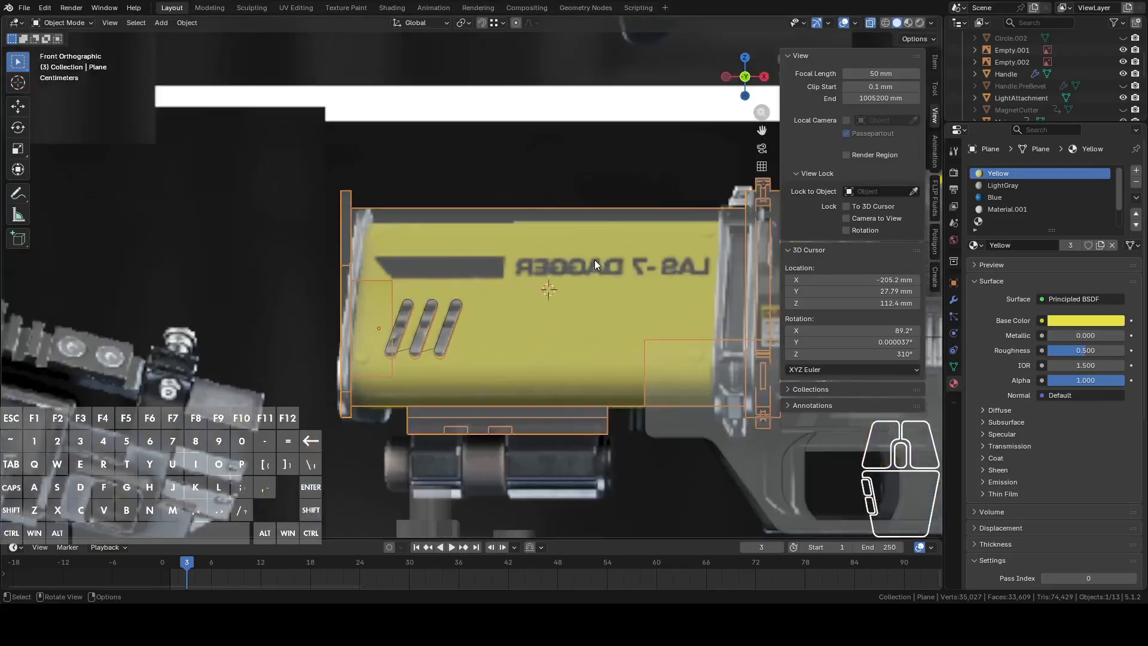
key(shift)
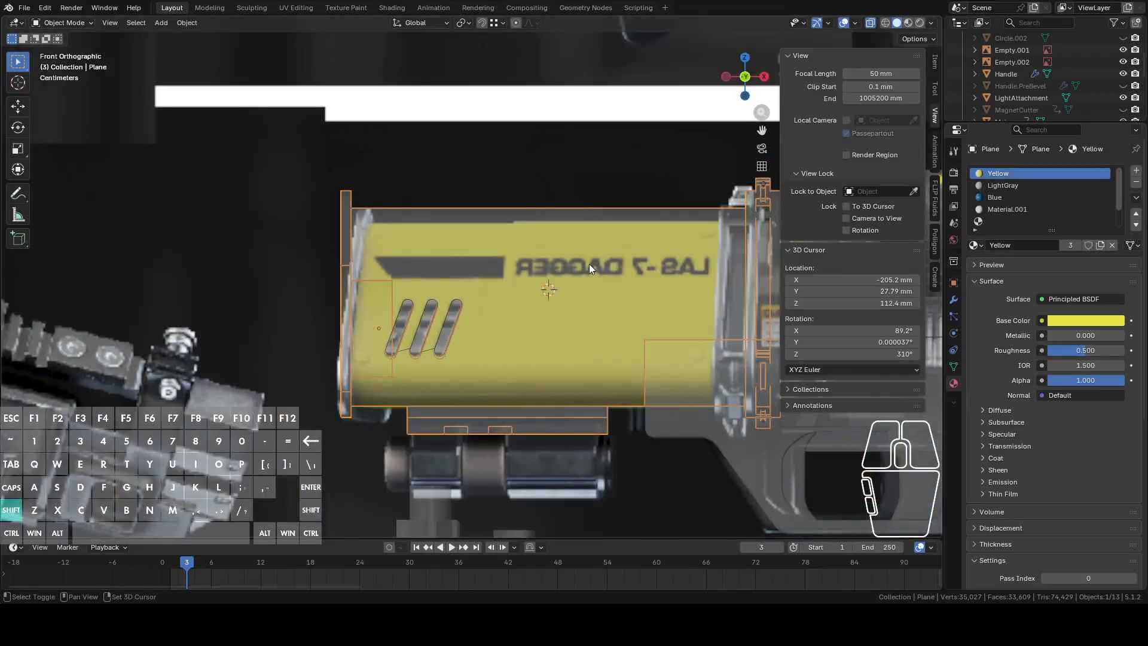
shift+right_click(590, 263)
shift+middle_drag(605, 257, 583, 242)
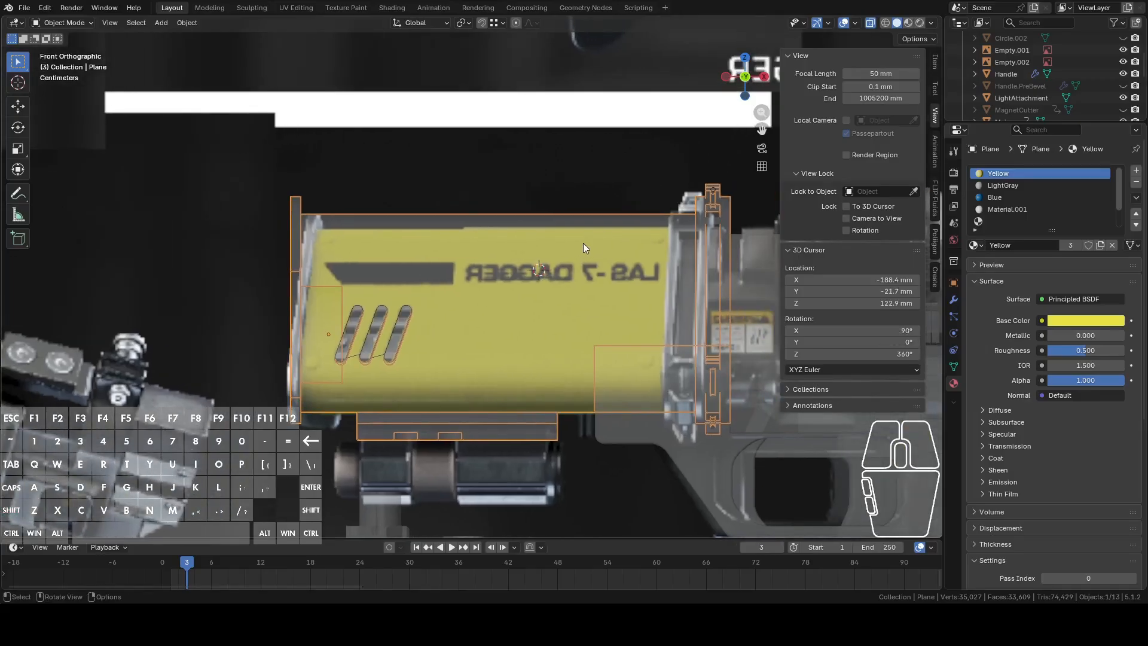
Add a text object at the 3D cursor and scale it down to about 0.155, closer to the pistol's size.
key(shift+a)
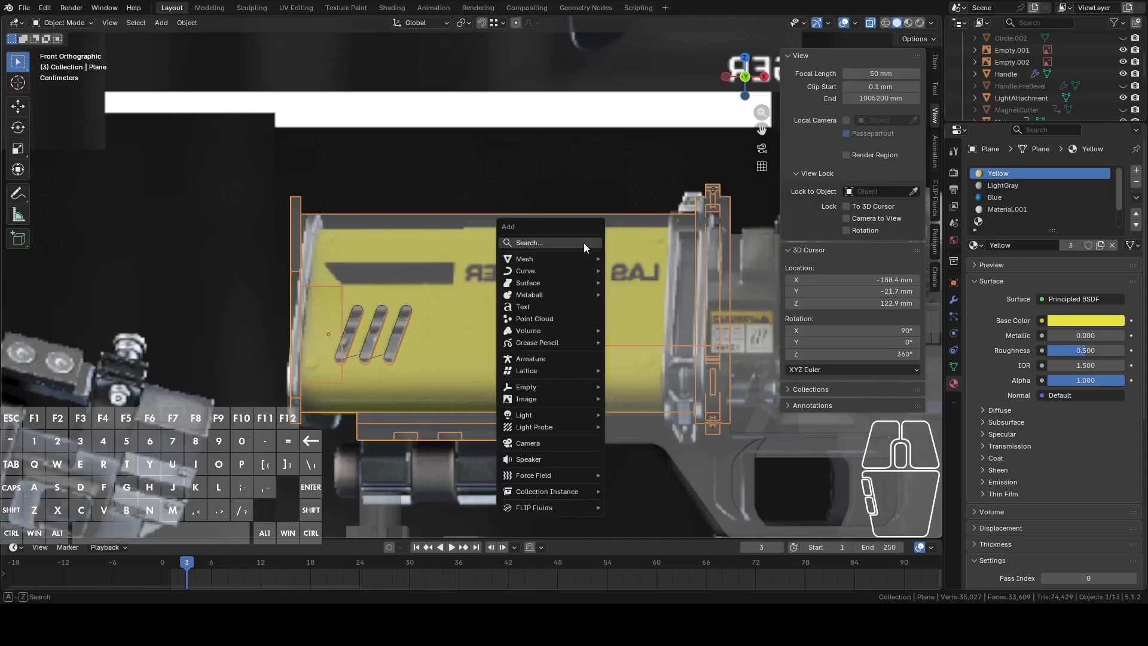
click(547, 307)
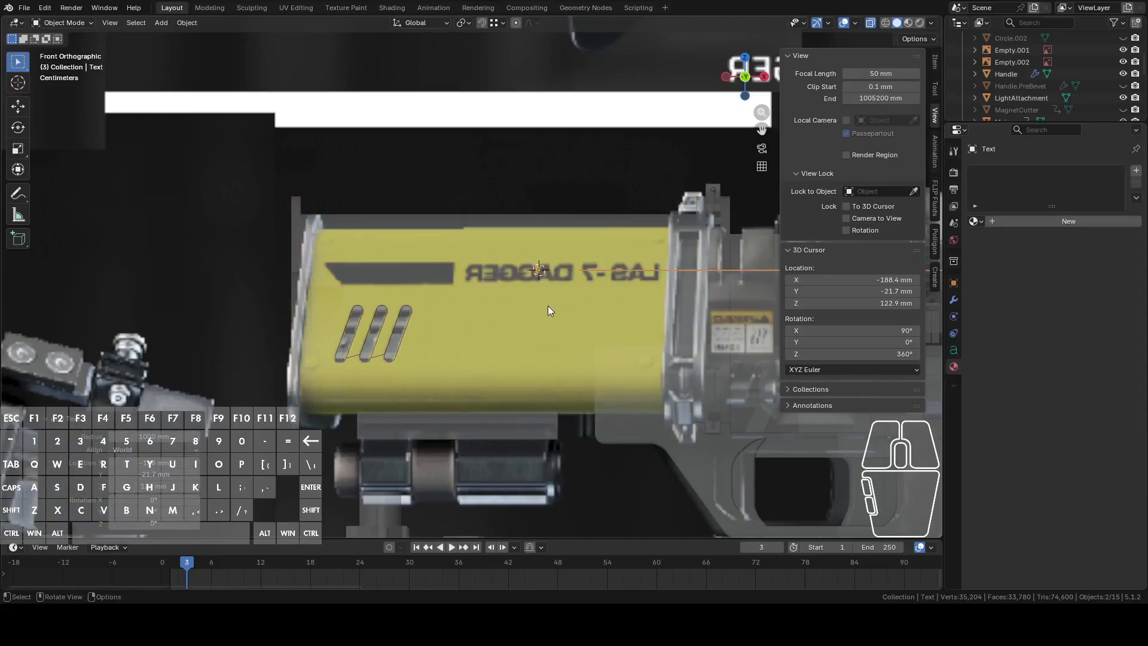
middle_drag(548, 305, 651, 237)
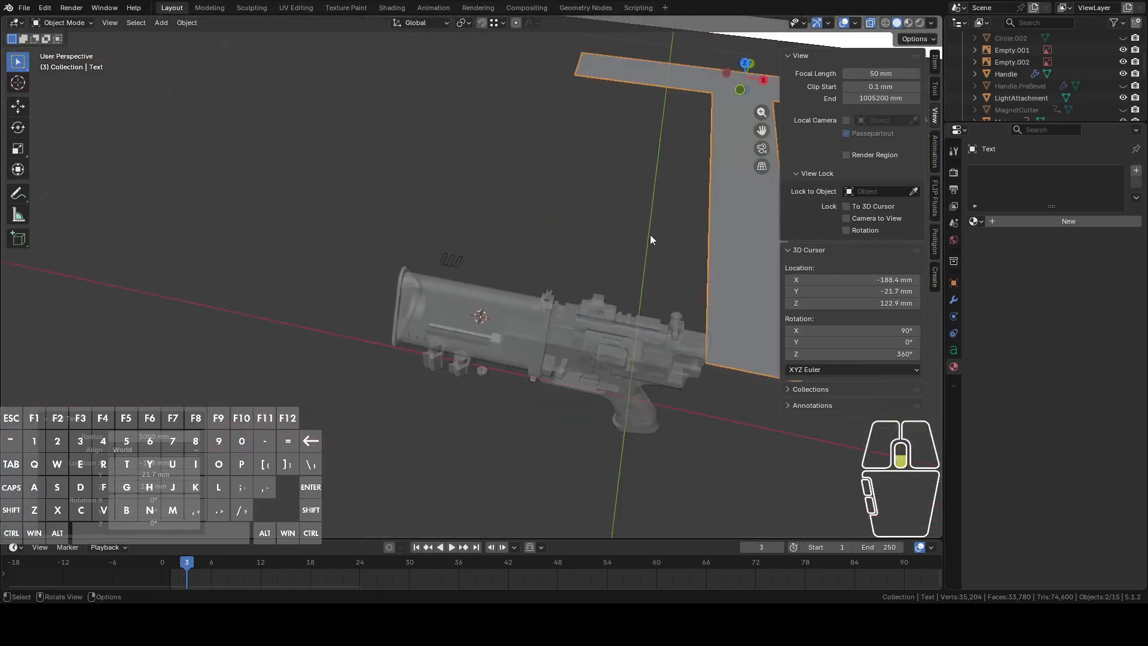
scroll(653, 233, down, 8)
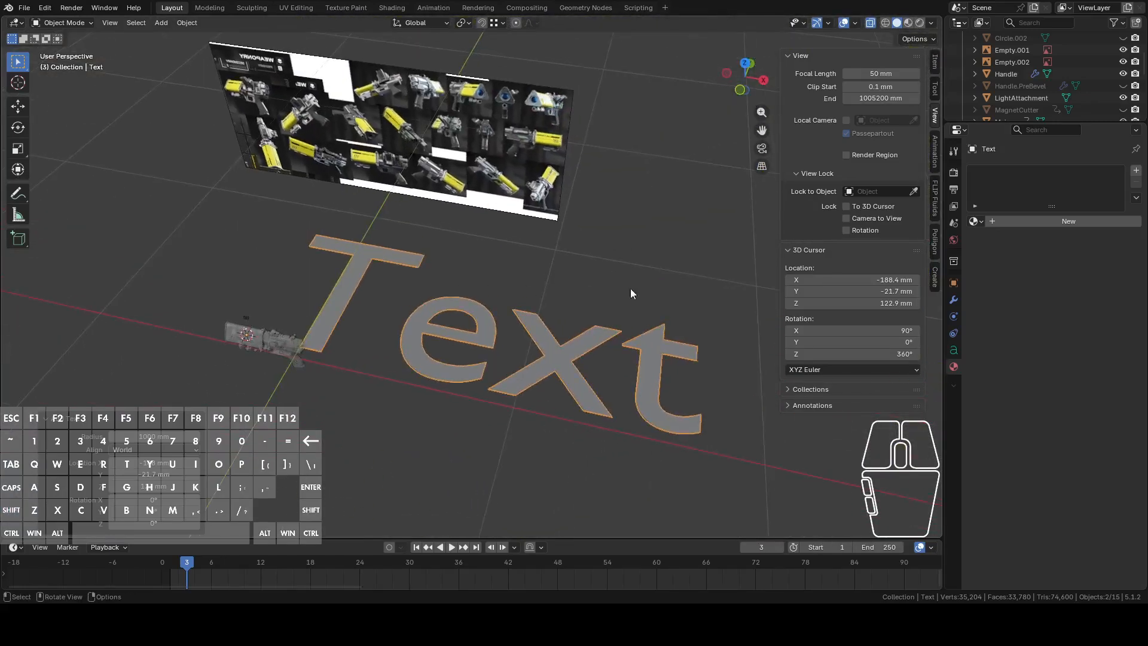
click(954, 350)
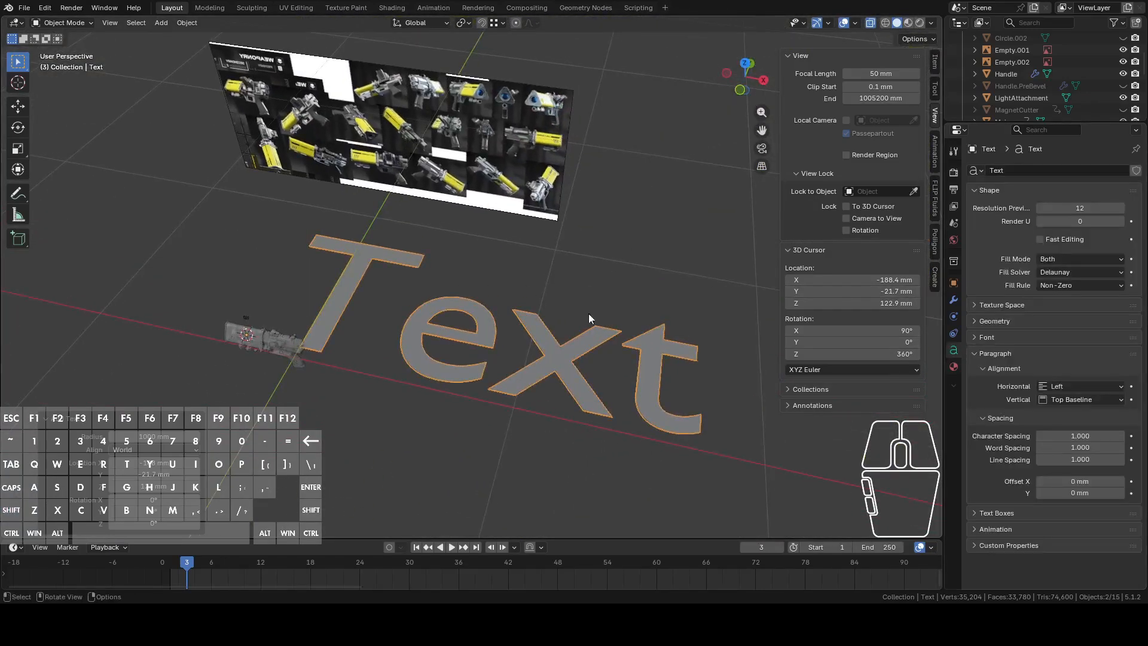
key(s)
click(314, 335)
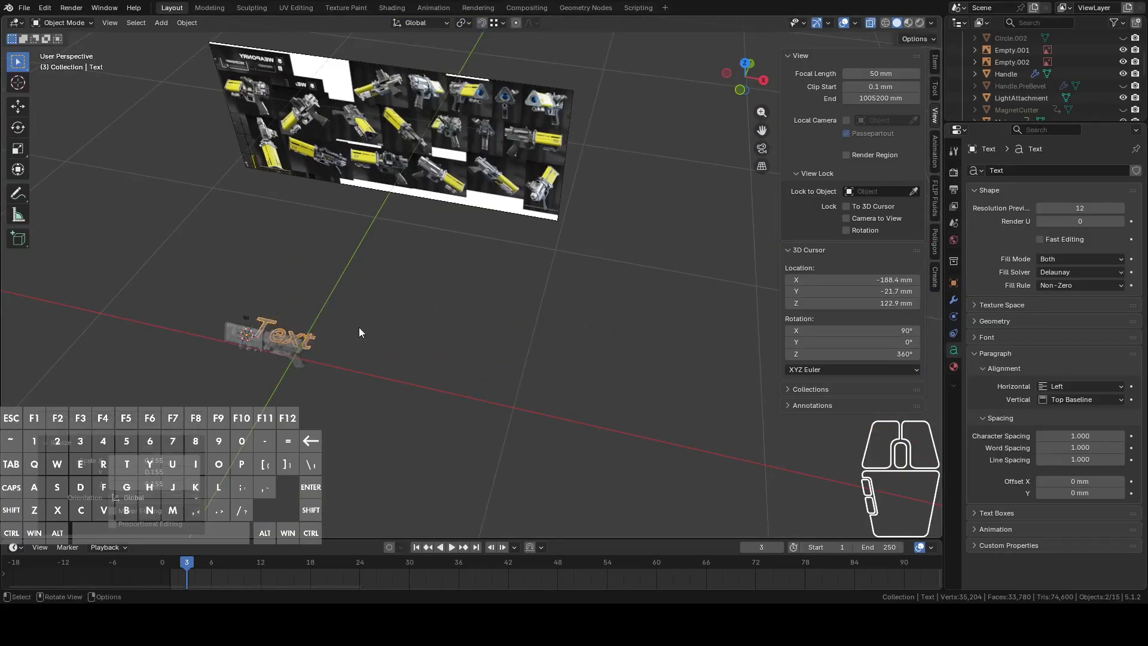
Look through the text object's constraint, physics, modifier and text data properties, including its text box options.
middle_drag(335, 394, 382, 354)
shift+middle_drag(382, 354, 654, 346)
scroll(504, 221, up, 5)
scroll(655, 346, up, 1)
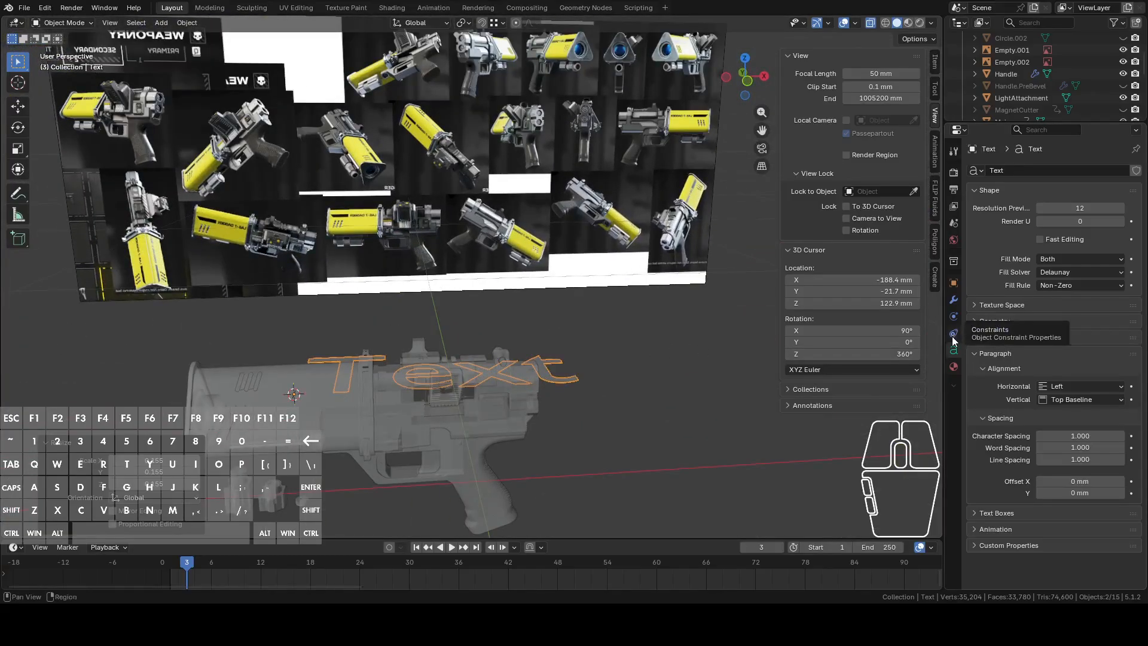
scroll(977, 365, down, 1)
scroll(977, 365, up, 1)
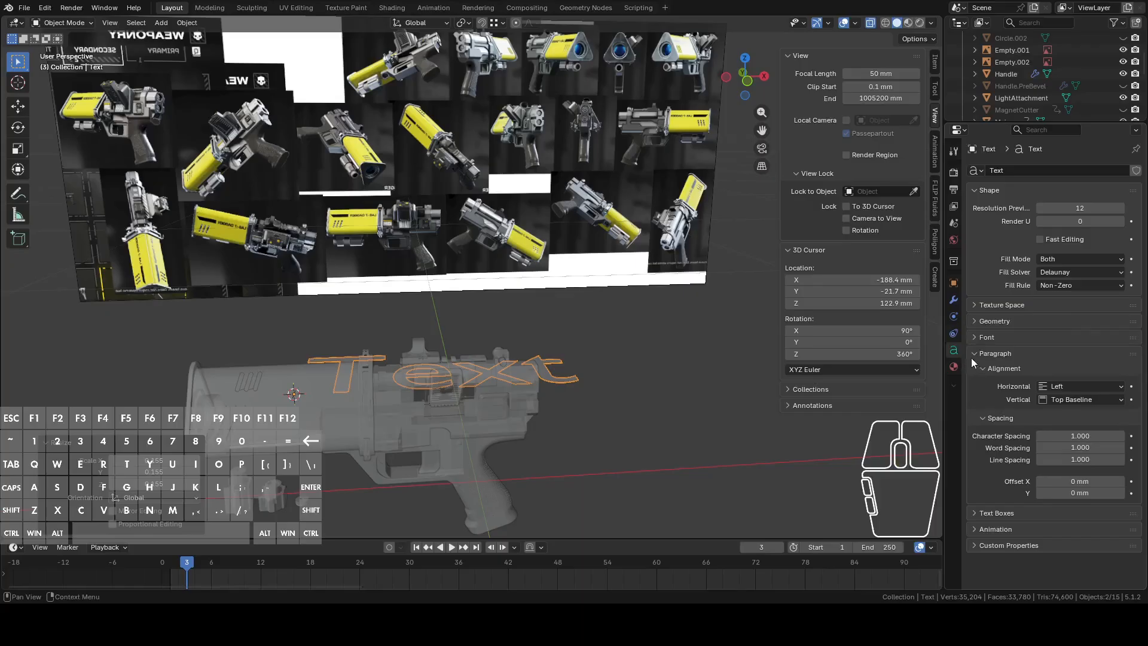
click(953, 332)
click(953, 315)
click(950, 302)
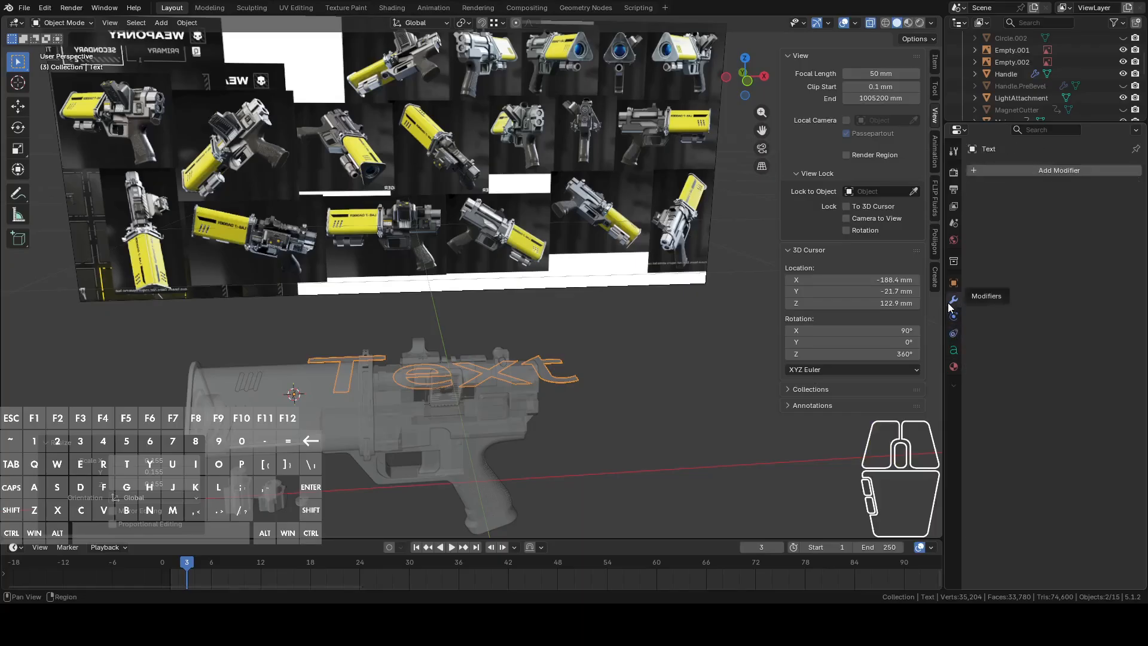
click(955, 347)
scroll(985, 342, down, 1)
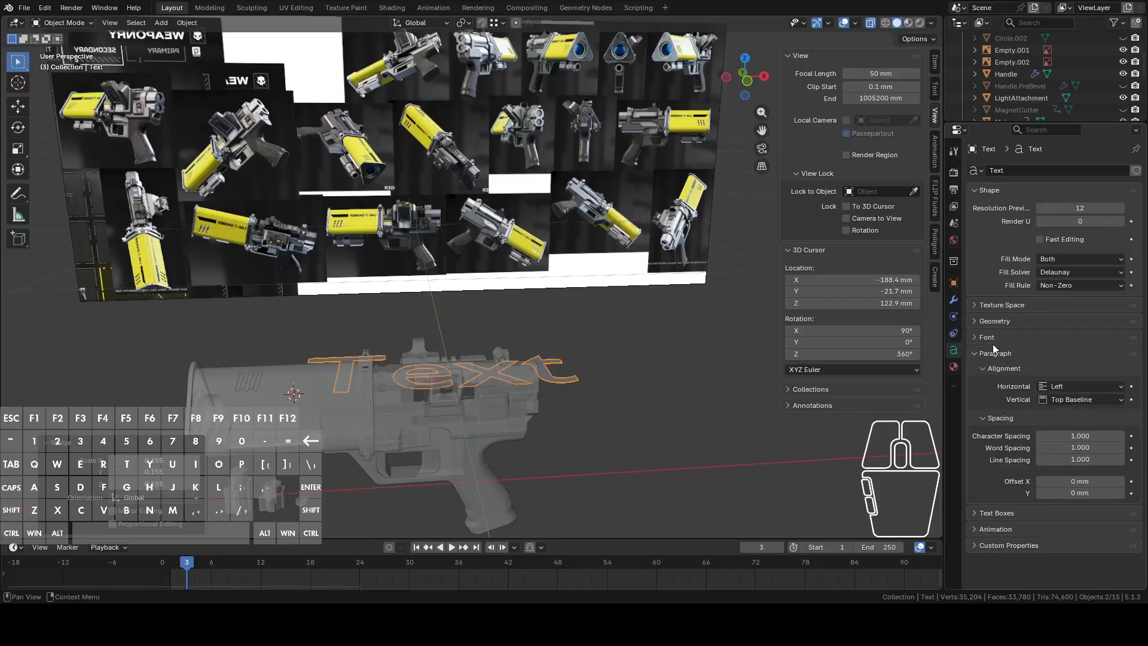
click(1011, 513)
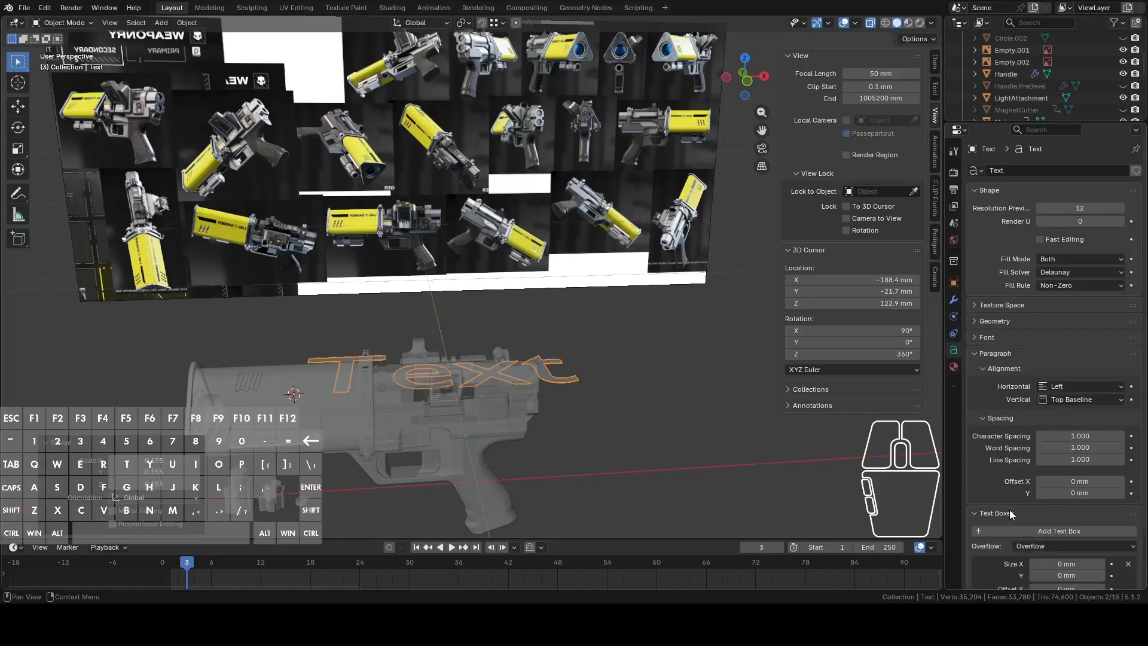
click(1011, 513)
Replace the text object's default wording with "LAS-7" in Edit Mode.
key(Tab)
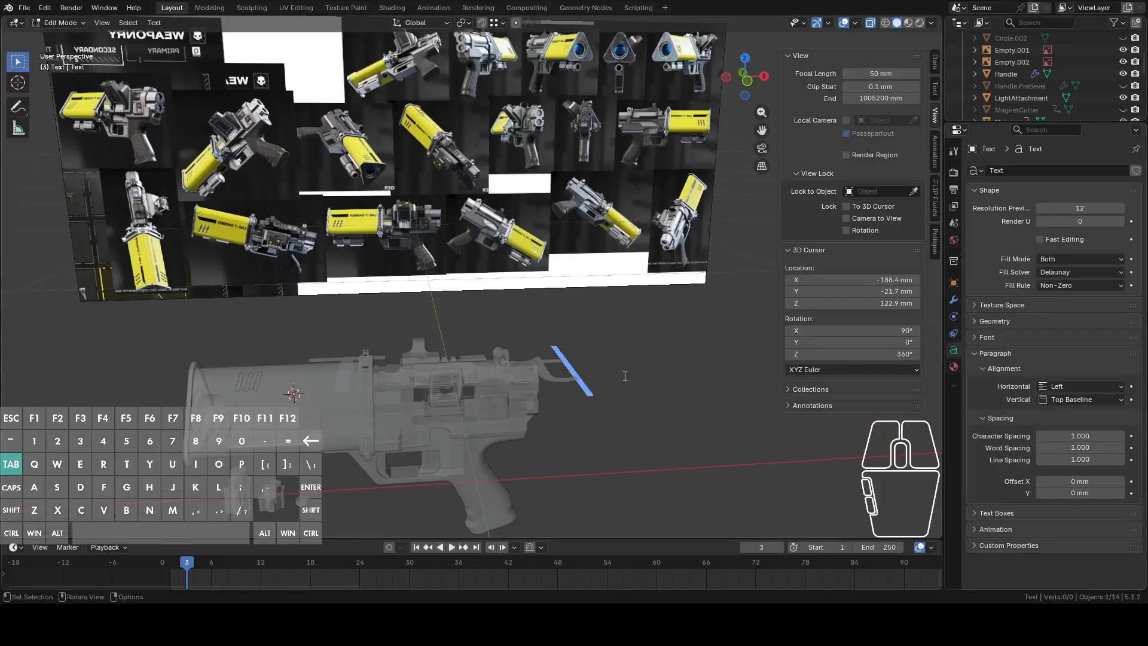
scroll(628, 376, up, 4)
key(BackSpace)
key(BackSpace)
key(BackSpace)
key(BackSpace)
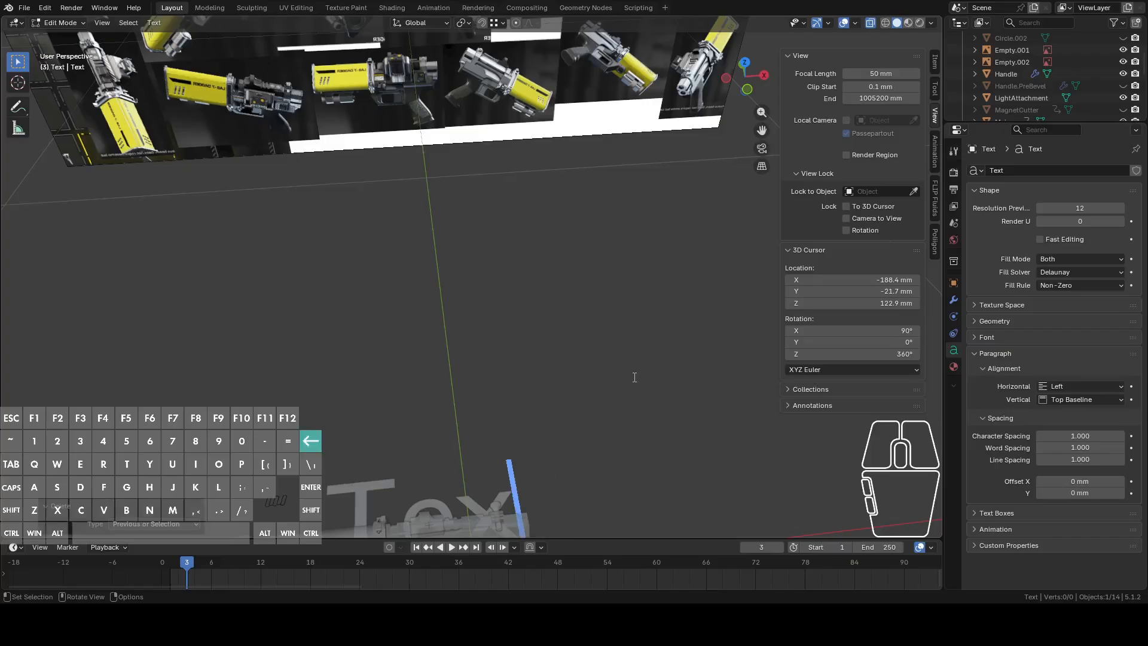
text(L)
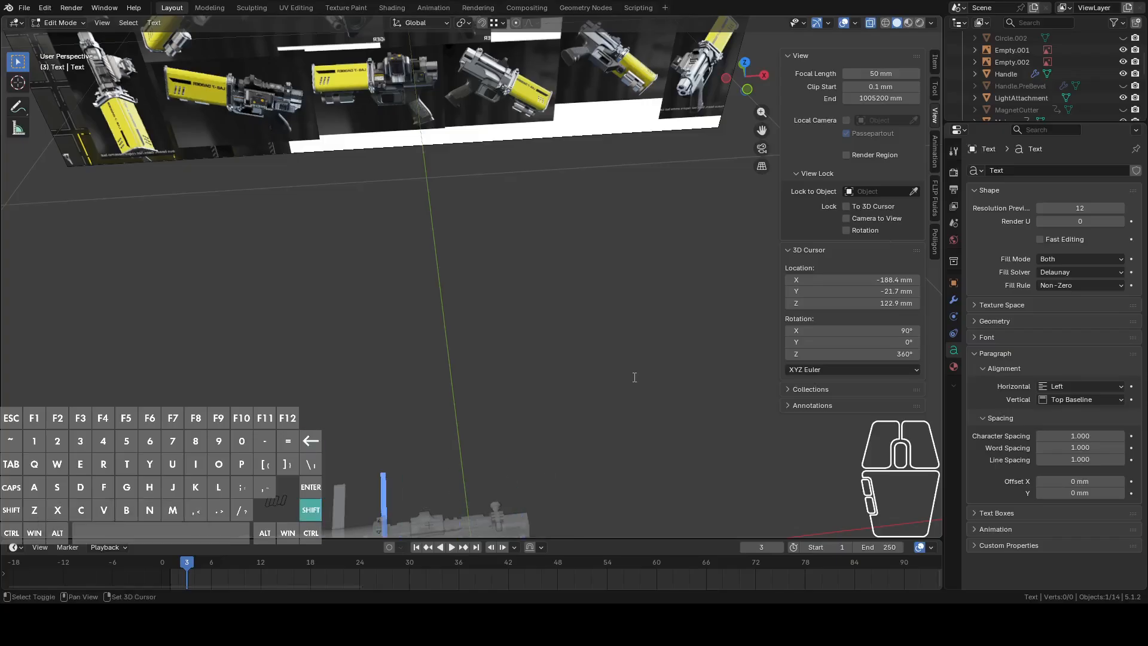
text(AS-7)
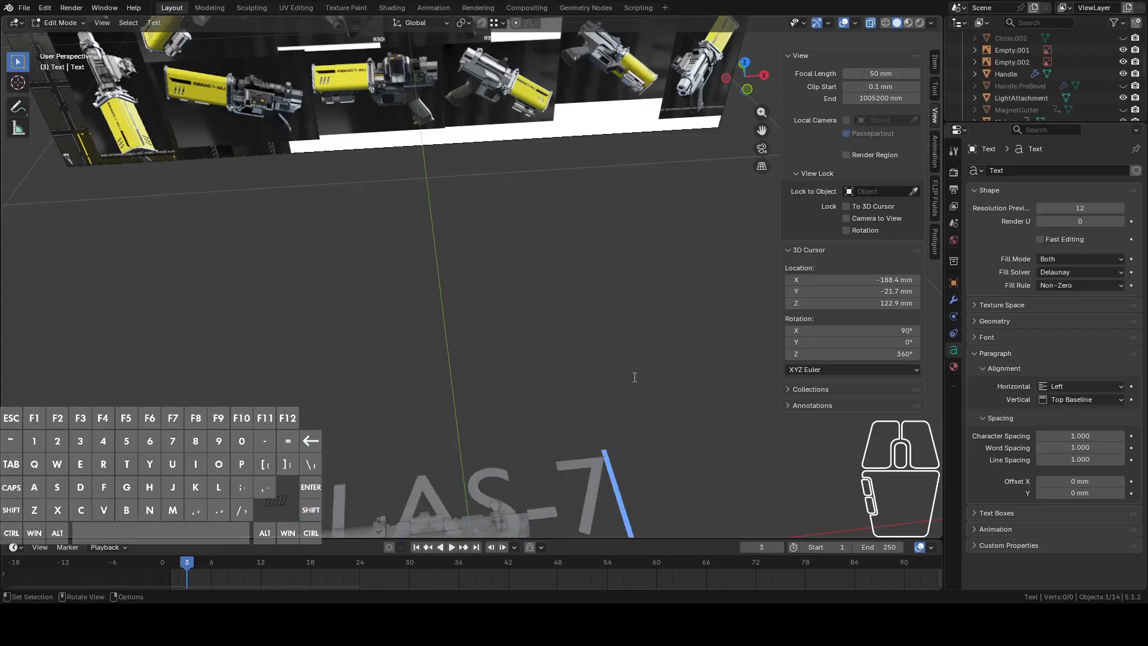
Complete the text object's wording so that it reads "LAS-7 DAGGER" in capitals, and leave text editing.
text( Dagg)
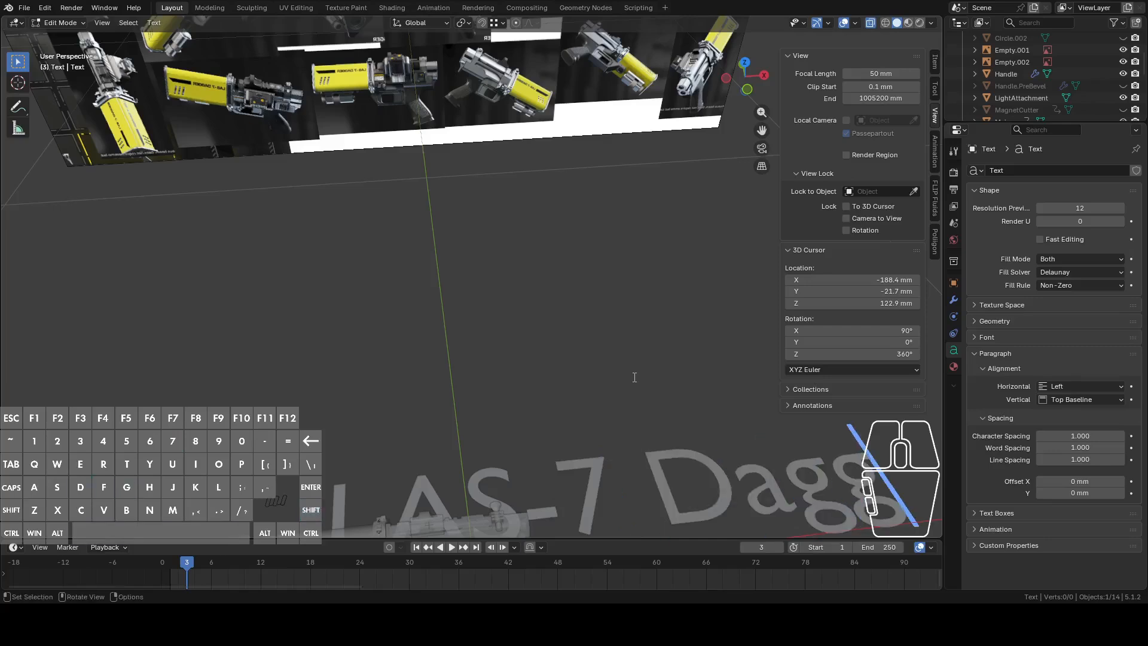
middle_drag(565, 233, 565, 176)
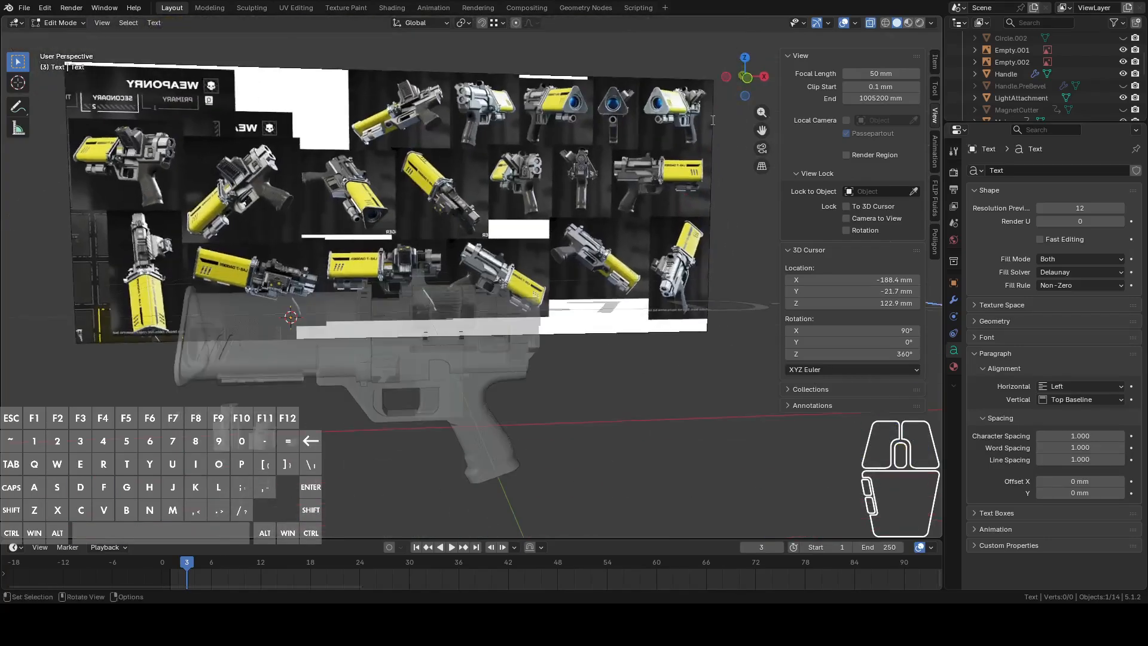
click(747, 78)
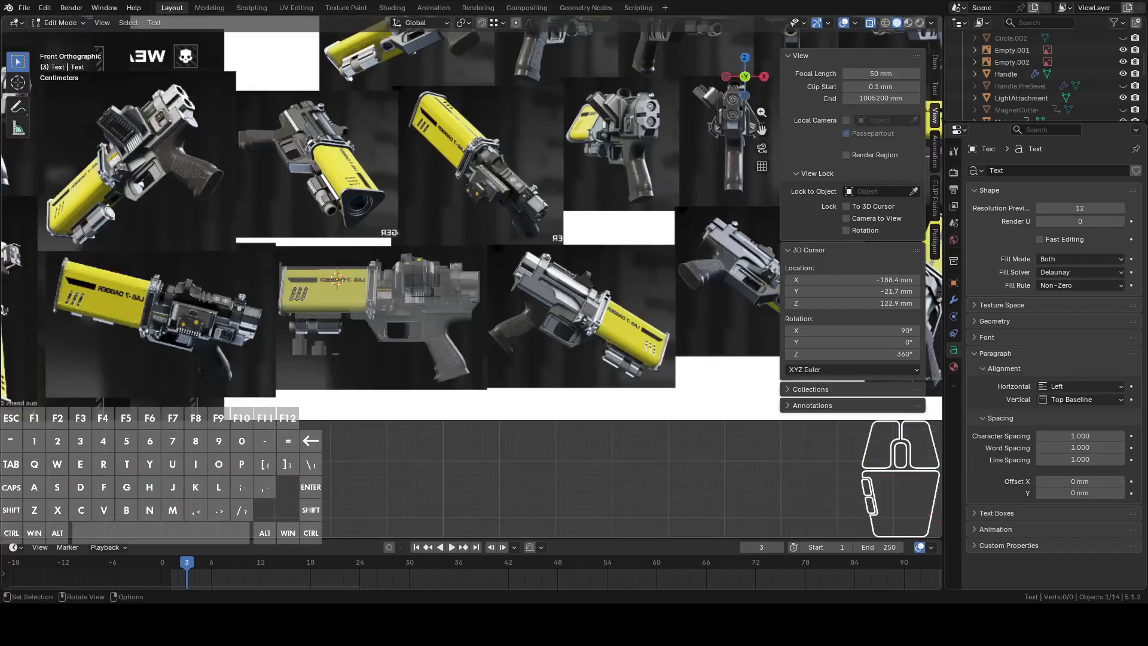
scroll(402, 228, up, 4)
scroll(401, 227, down, 10)
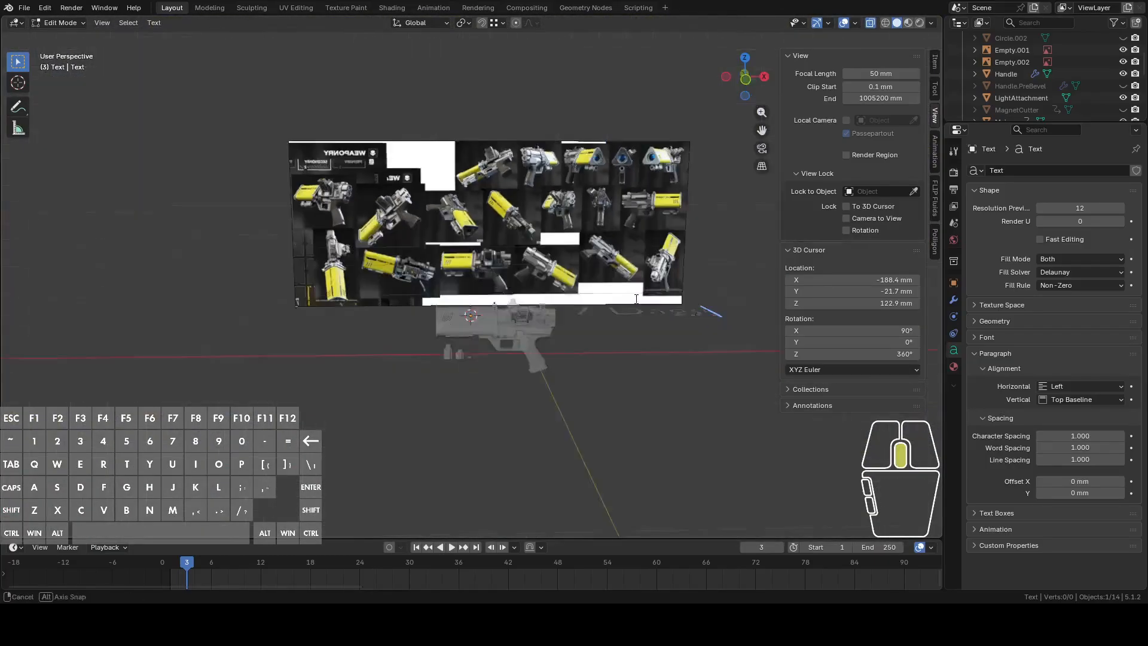
middle_drag(401, 227, 512, 315)
key(BackSpace)
key(BackSpace)
key(BackSpace)
text(AGGER)
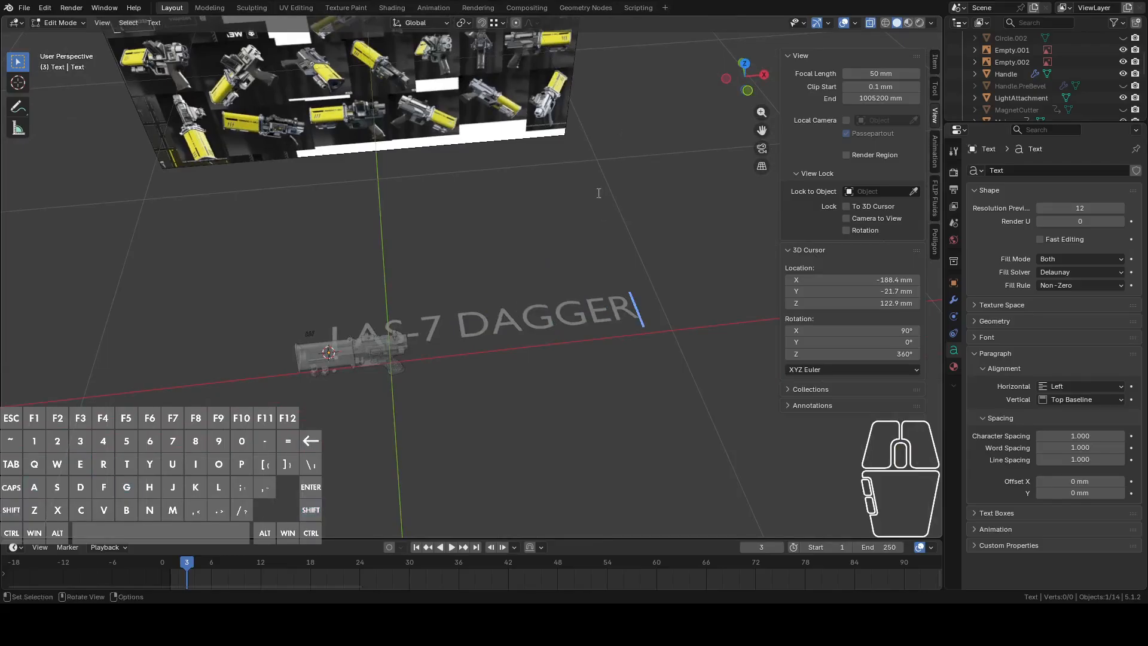
key(Tab)
Rotate the LAS-7 DAGGER text 90° about the global X axis so it stands upright.
middle_drag(597, 203, 570, 171)
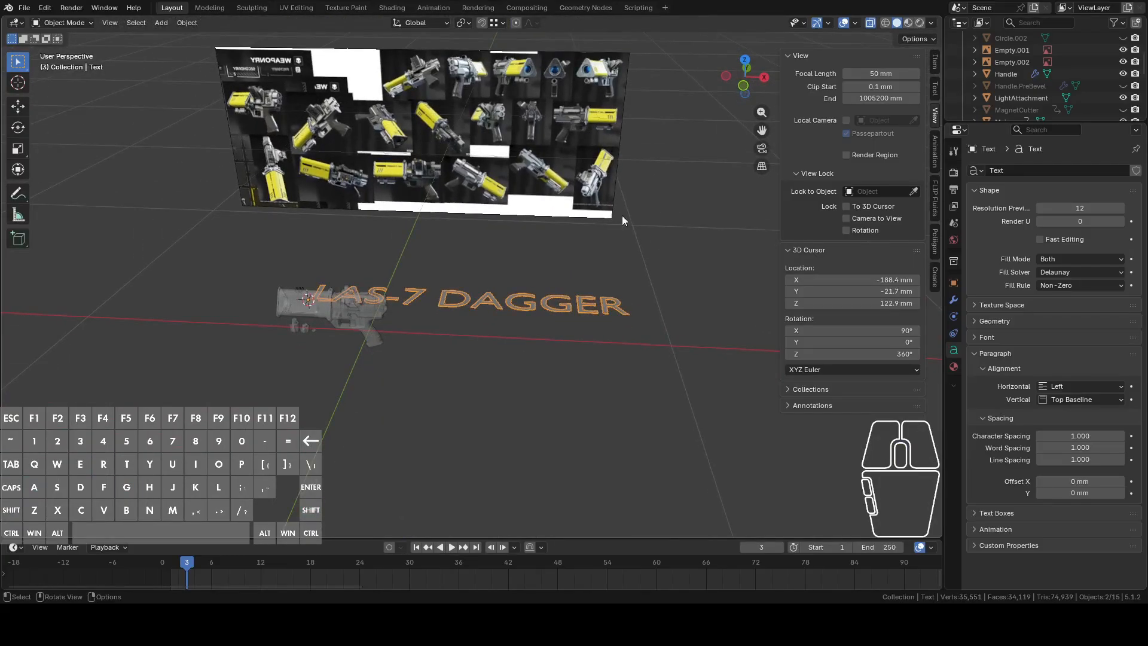
key(r)
click(622, 214)
key(r)
key(x)
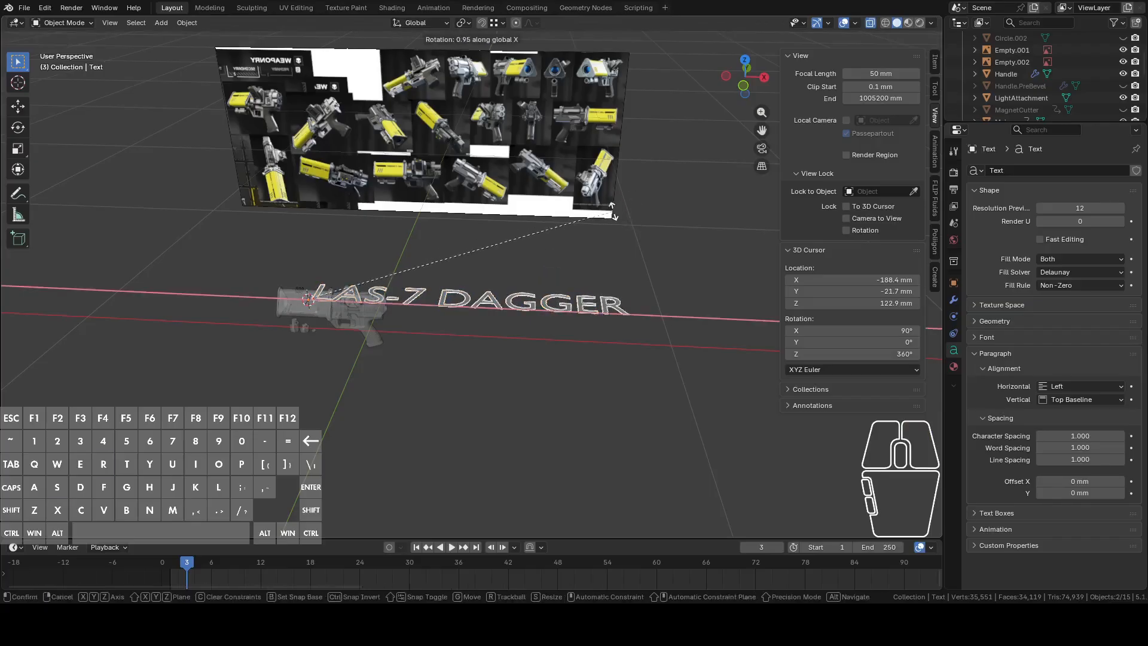
key(ctrl)
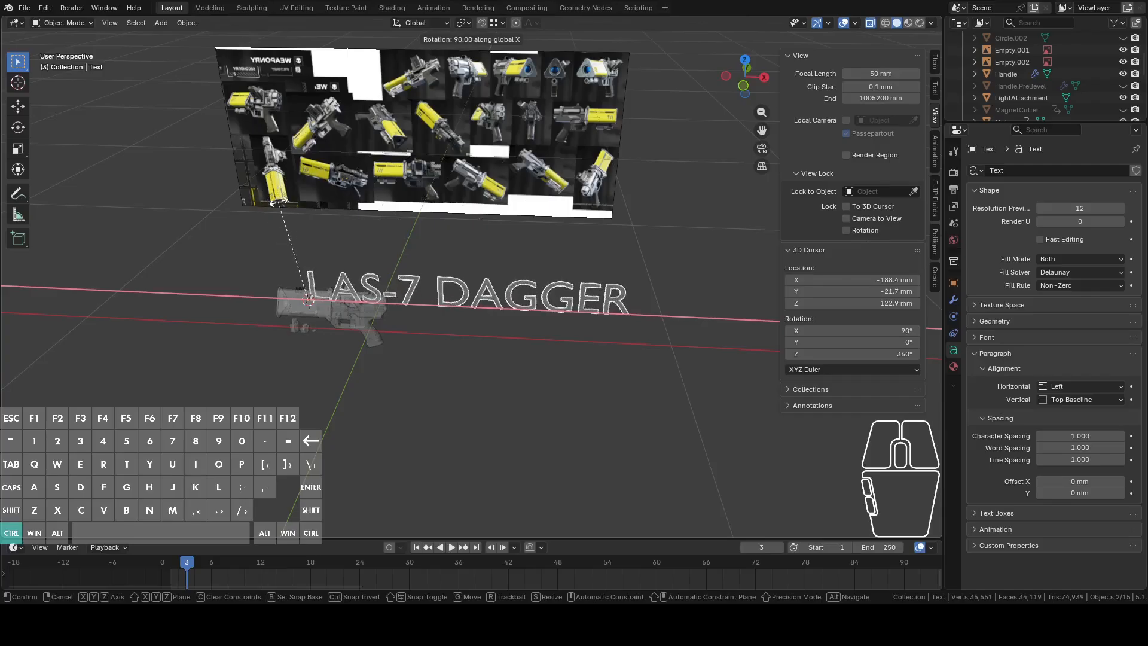
click(285, 210)
In front view, shift the text toward the gun and turn it around global Z so it reads mirrored like the reference.
click(742, 89)
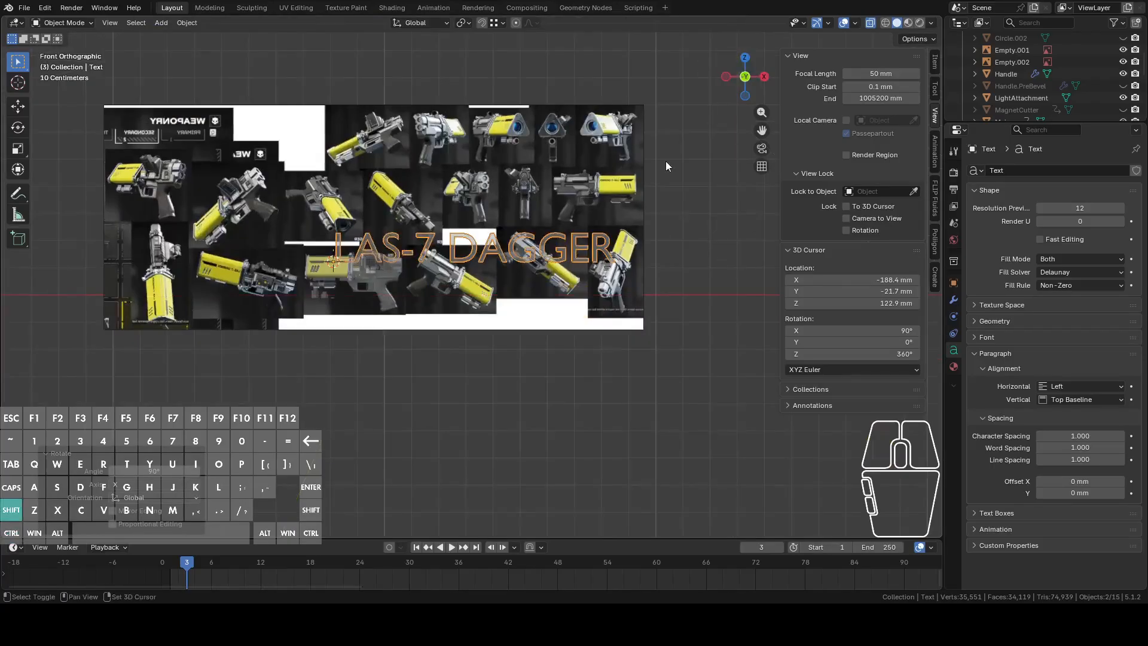
scroll(638, 327, up, 4)
scroll(676, 310, up, 3)
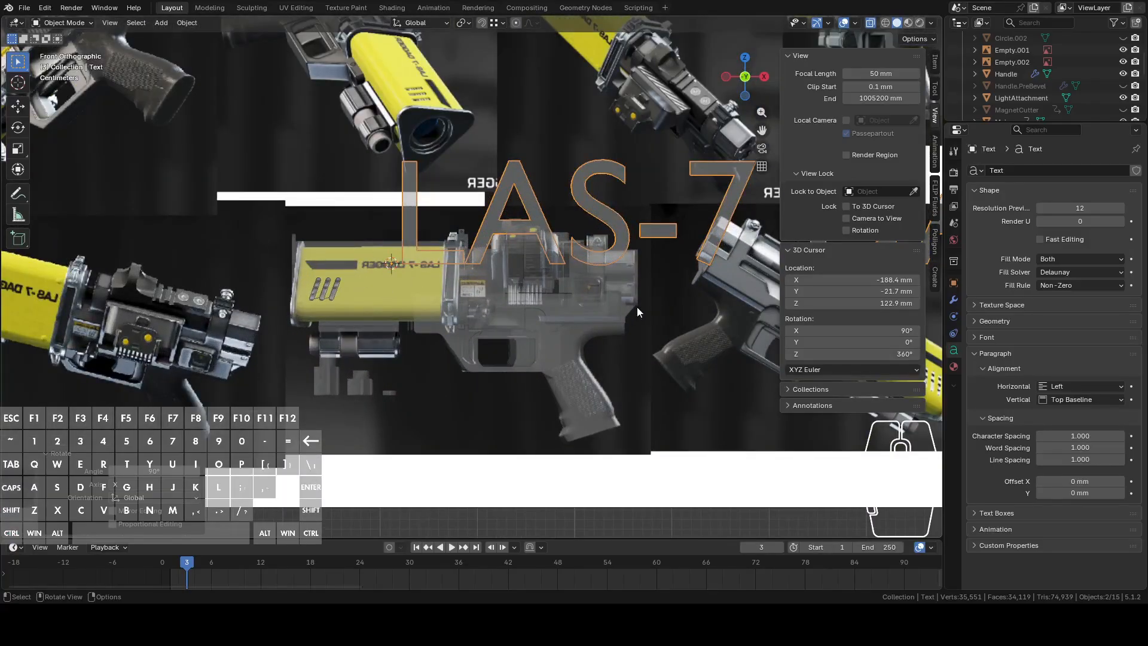
scroll(557, 314, down, 5)
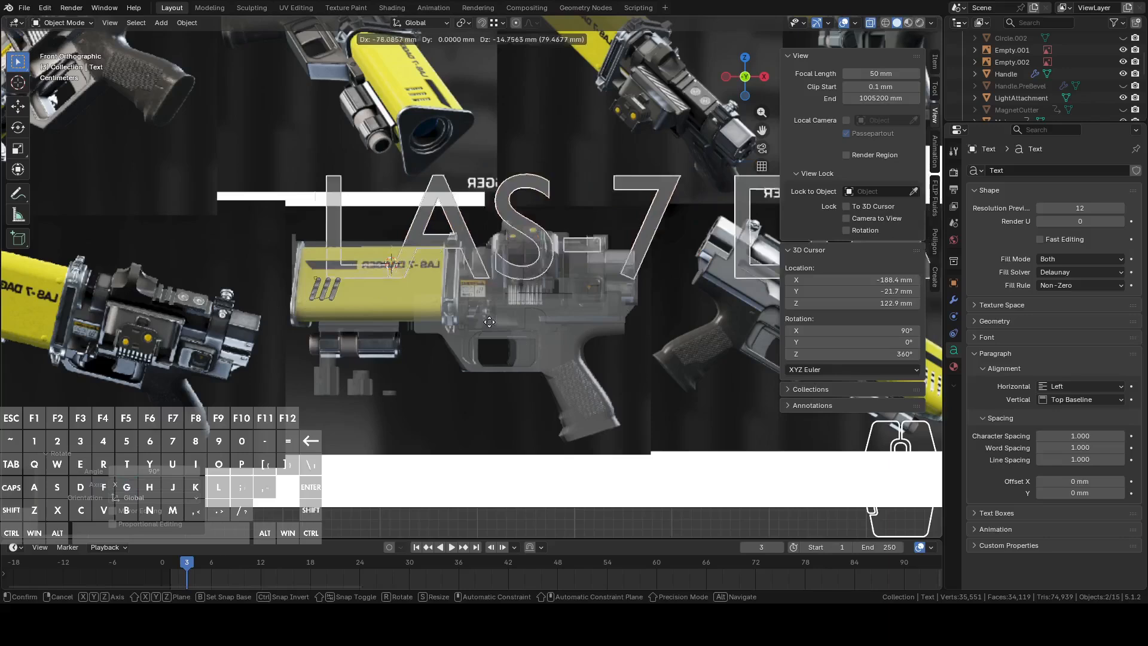
scroll(548, 322, down, 2)
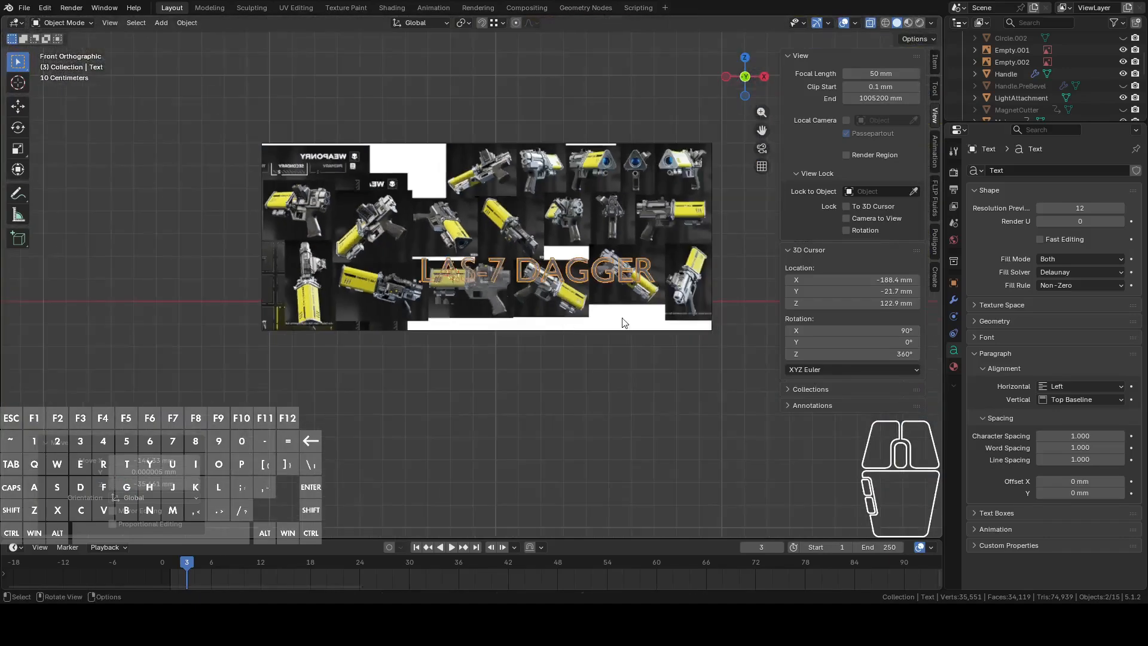
key(r)
key(z)
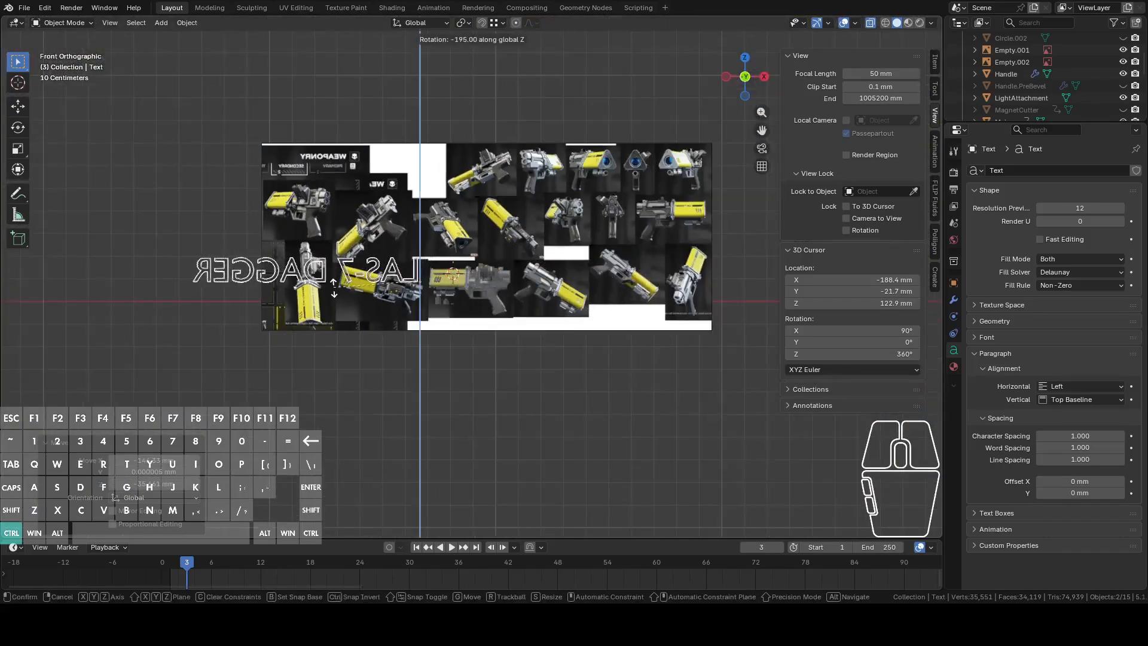
ctrl+click(326, 268)
Move the mirrored text across so that its first letters overlap the gun in front view.
scroll(342, 296, up, 3)
key(g)
click(562, 348)
scroll(543, 339, up, 4)
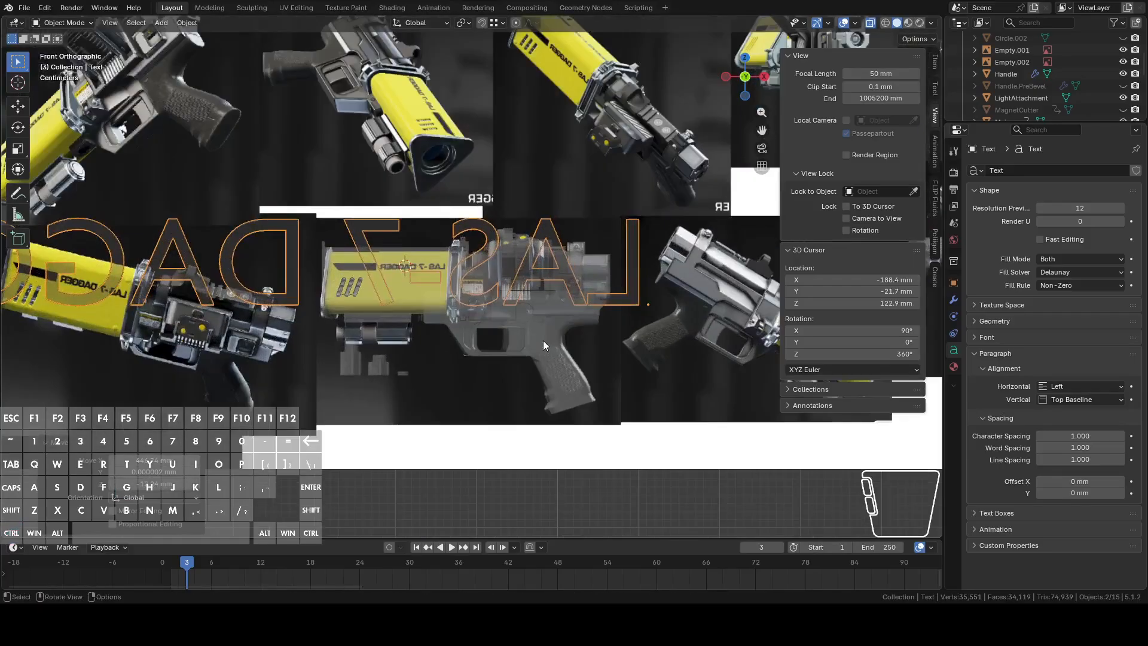
scroll(543, 340, down, 3)
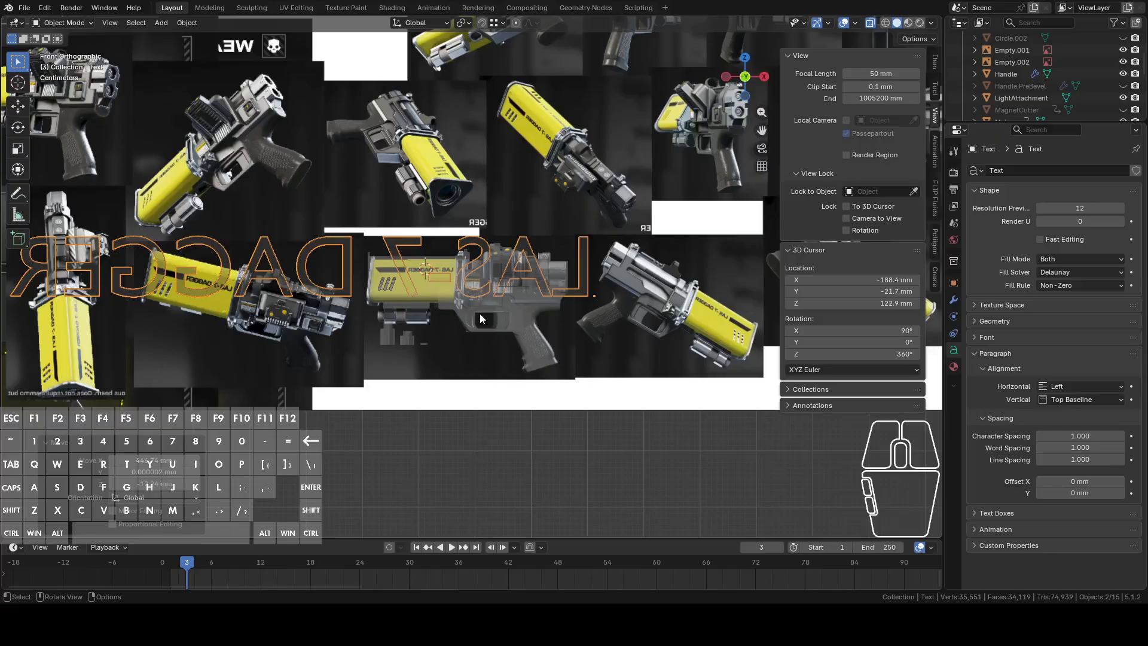
Select the gun's barrel housing and apply its Mirror modifier.
click(446, 293)
shift+middle_drag(439, 266, 627, 379)
shift+middle_drag(737, 383, 616, 353)
click(954, 349)
click(954, 333)
click(954, 316)
click(954, 300)
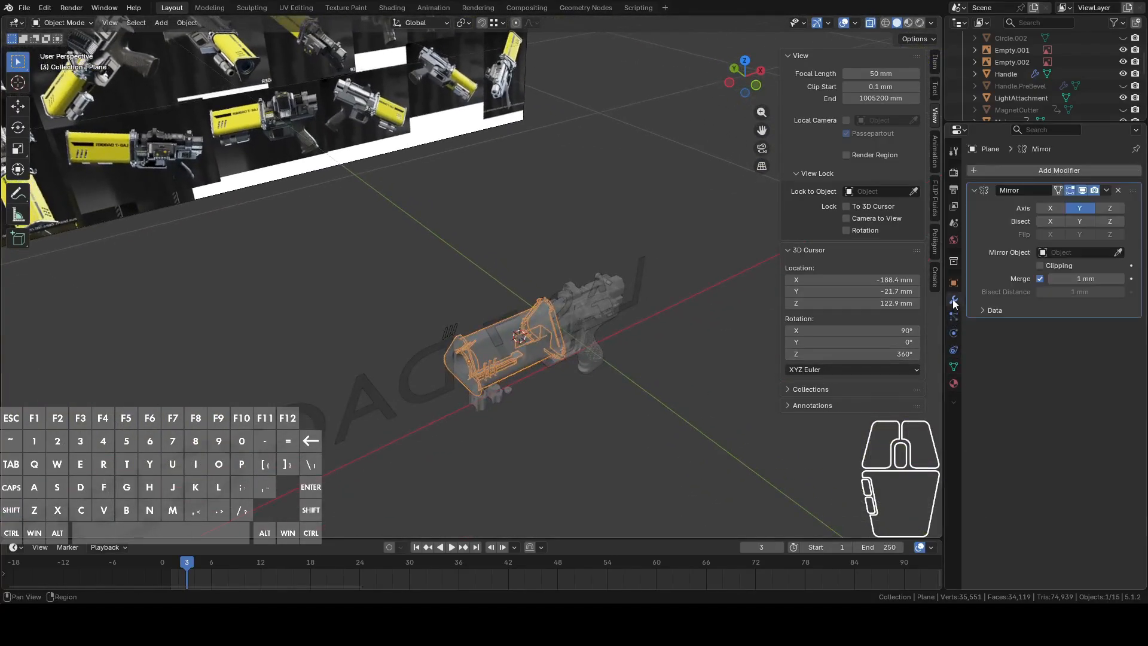
click(1107, 190)
click(1066, 213)
Select the LAS-7 DAGGER text and move it about 202 mm along the Y axis.
middle_drag(640, 335, 586, 293)
scroll(587, 293, down, 3)
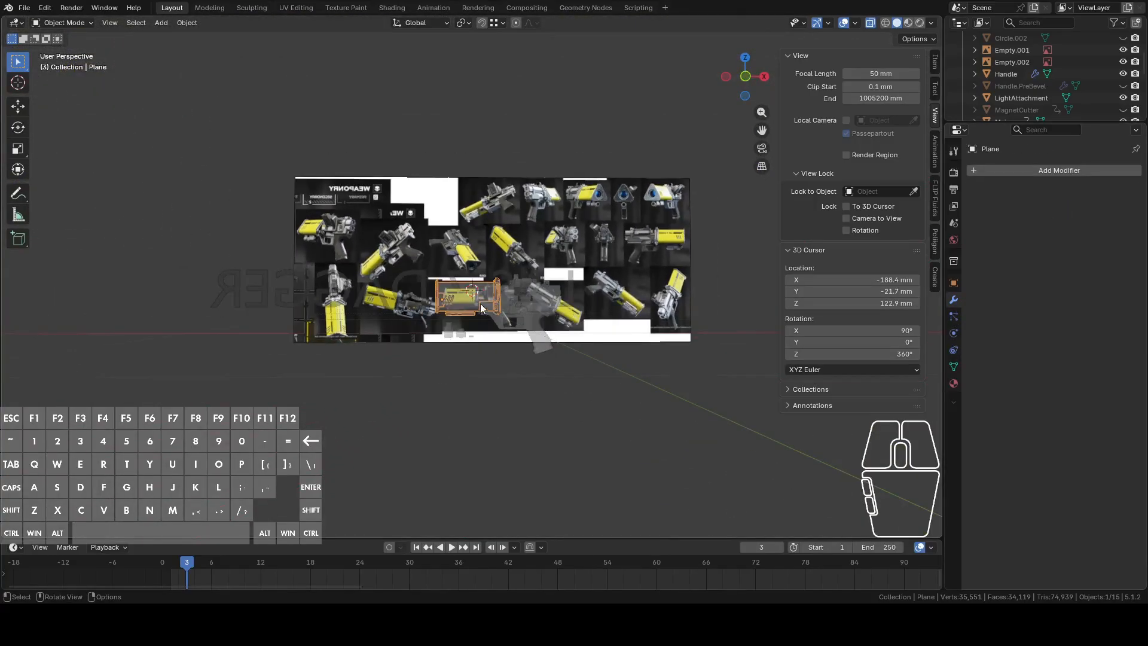
shift+click(391, 305)
middle_drag(466, 296, 479, 332)
click(748, 85)
middle_drag(646, 215, 469, 388)
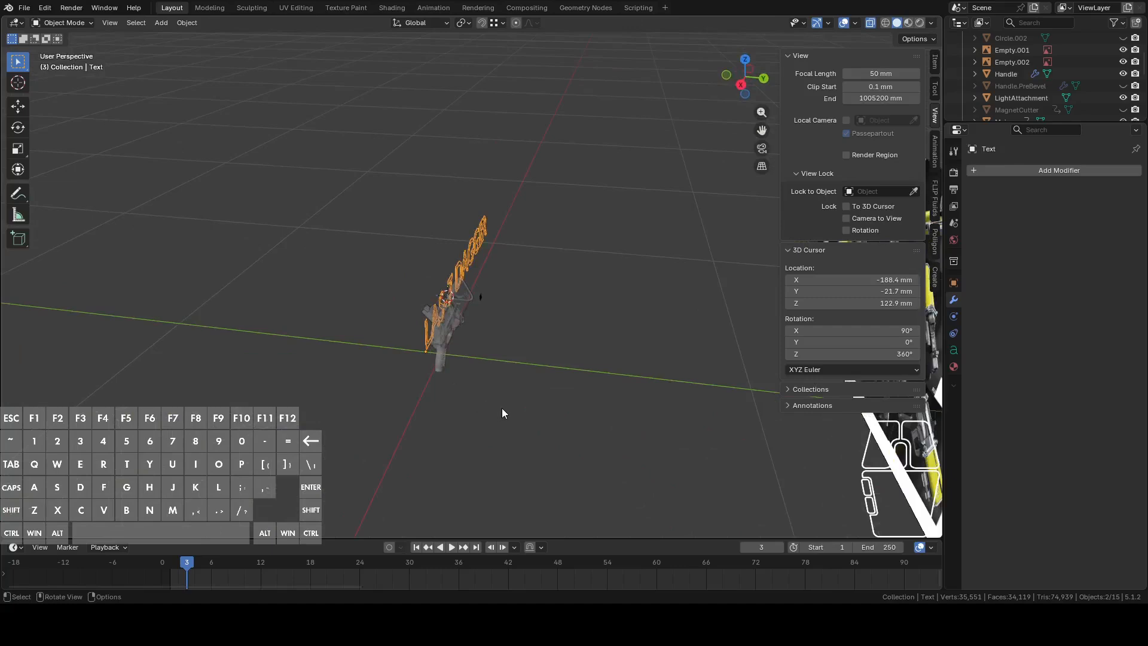
key(g)
key(y)
click(564, 410)
middle_drag(564, 410, 658, 355)
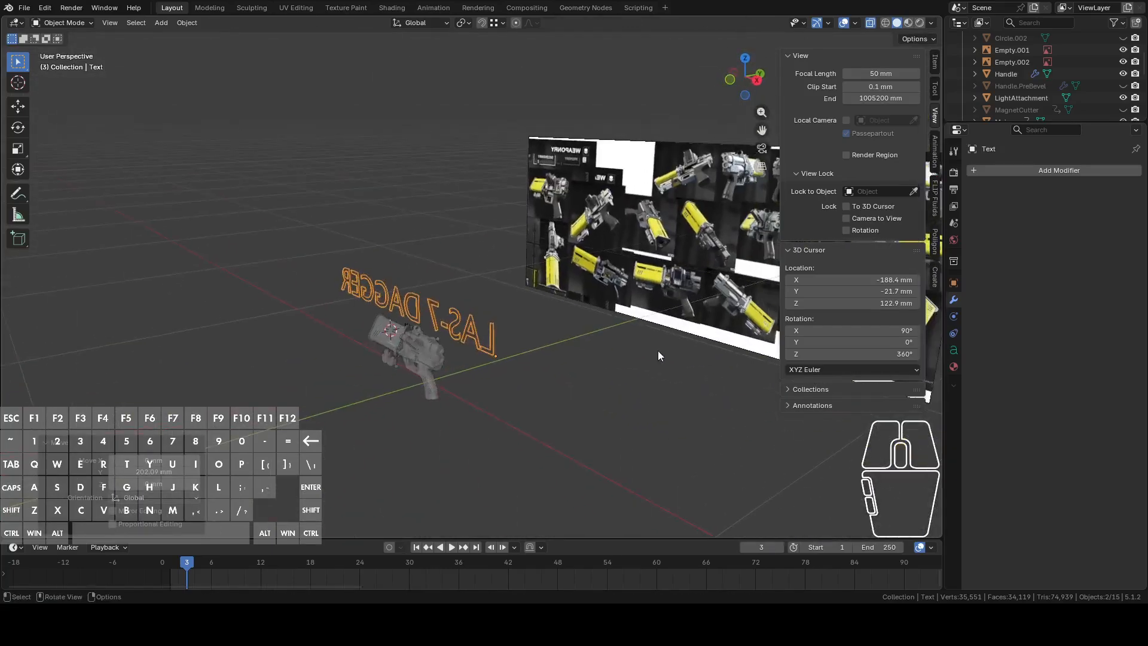
In front view, scale the text down to about 0.23 and move it over the yellow barrel housing.
click(730, 80)
scroll(661, 236, up, 6)
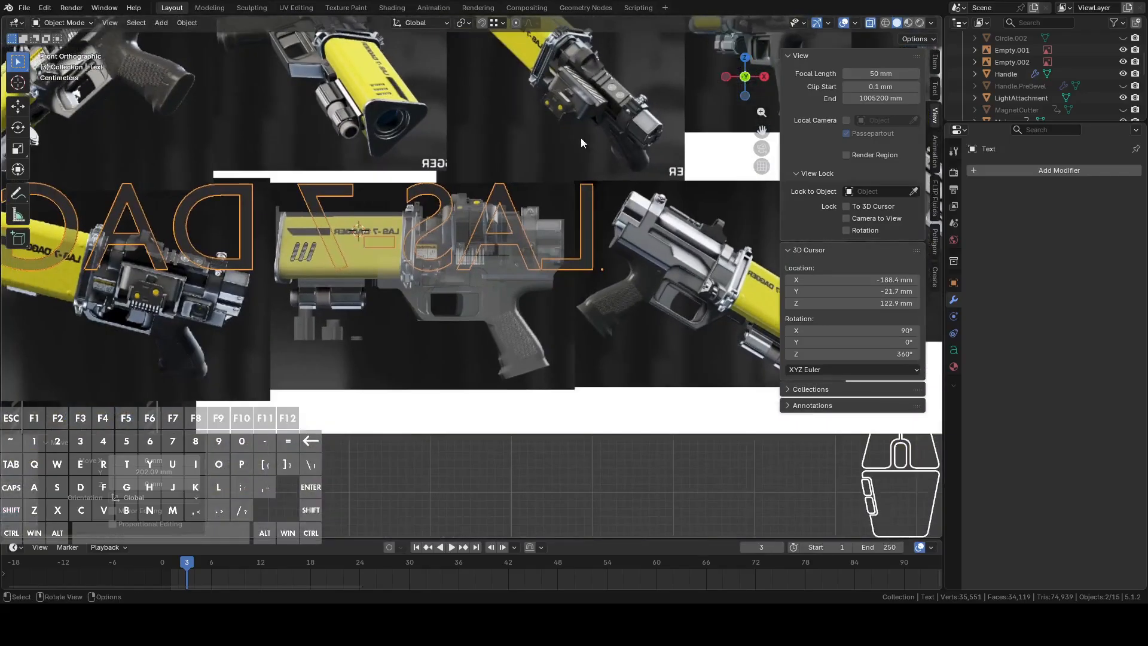
shift+middle_drag(593, 137, 647, 186)
key(s)
click(682, 287)
key(g)
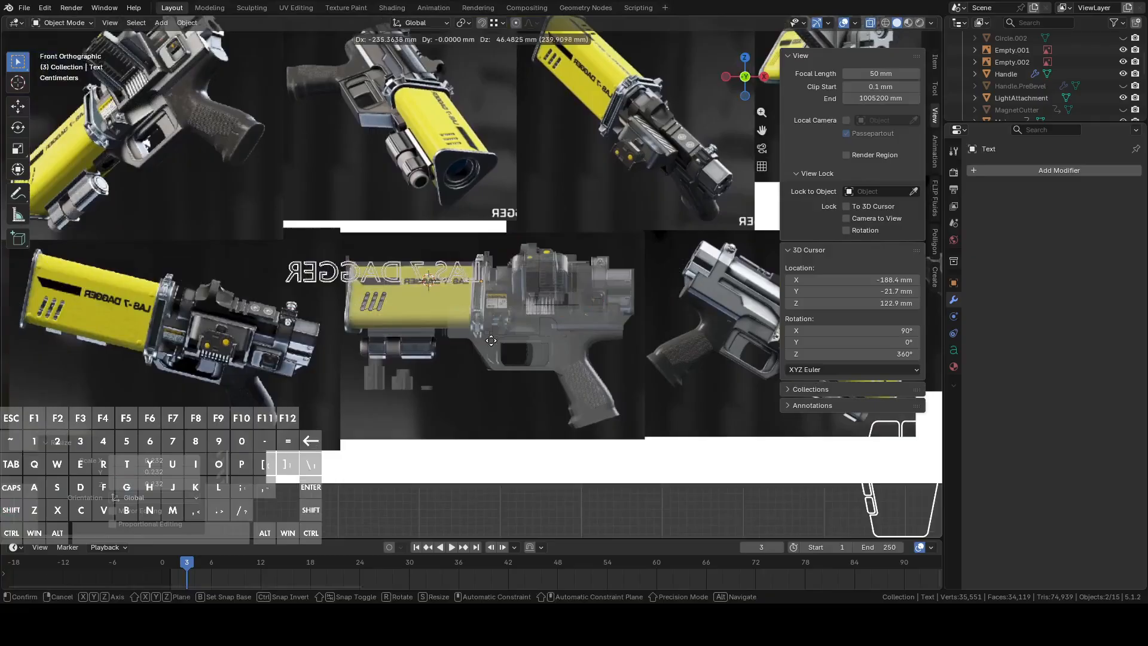
click(479, 342)
Fine-tune the text's scale and position until it matches the LAS-7 DAGGER lettering on the reference image's yellow housing.
scroll(472, 333, up, 5)
key(s)
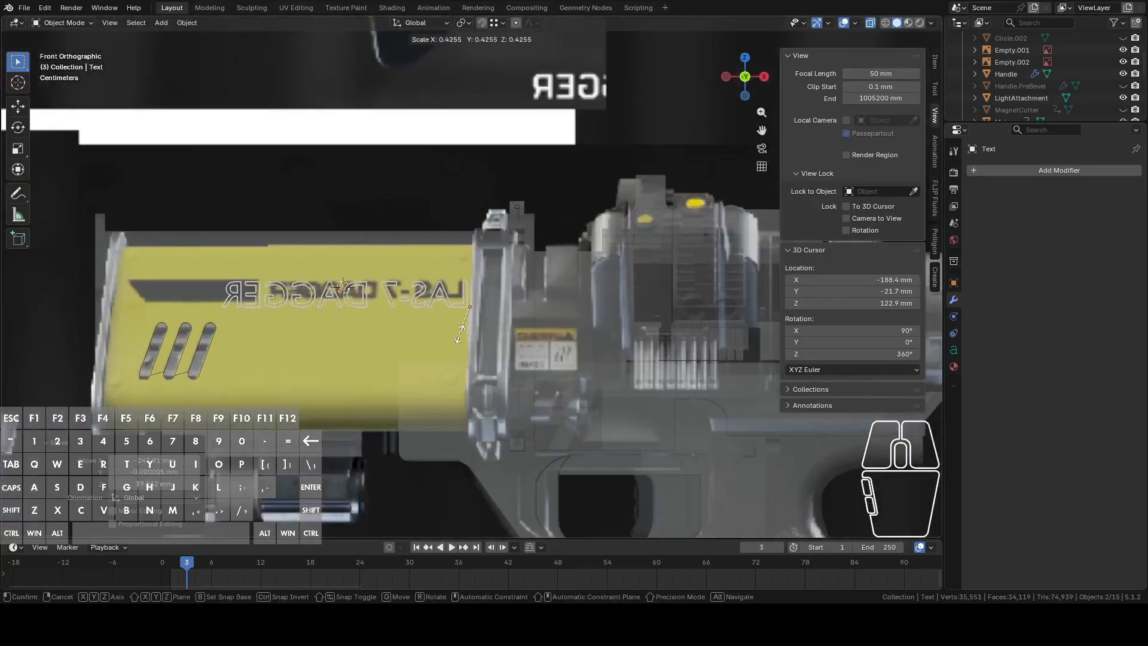
click(463, 329)
scroll(482, 342, up, 2)
scroll(596, 330, up, 1)
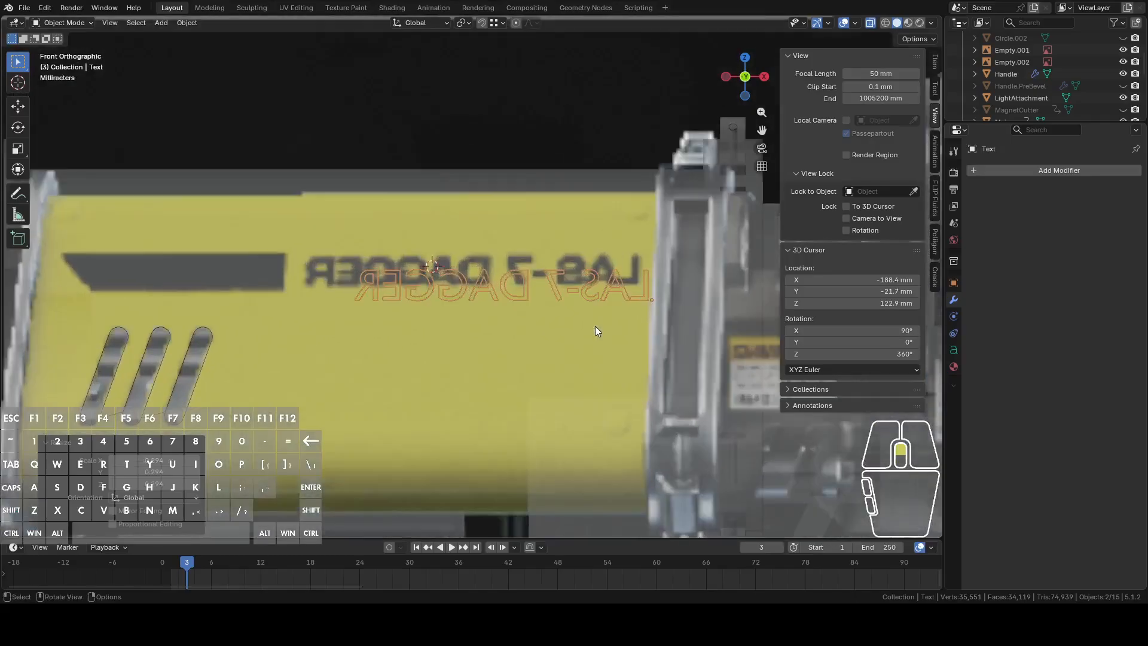
key(s)
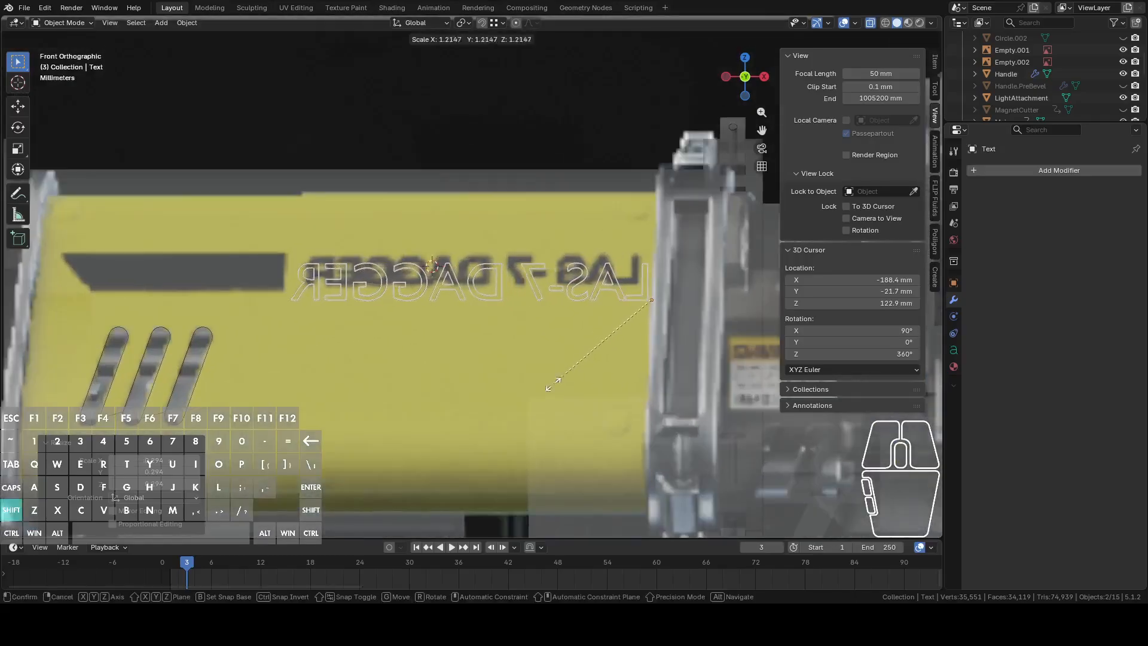
click(581, 383)
key(g)
click(581, 374)
key(s)
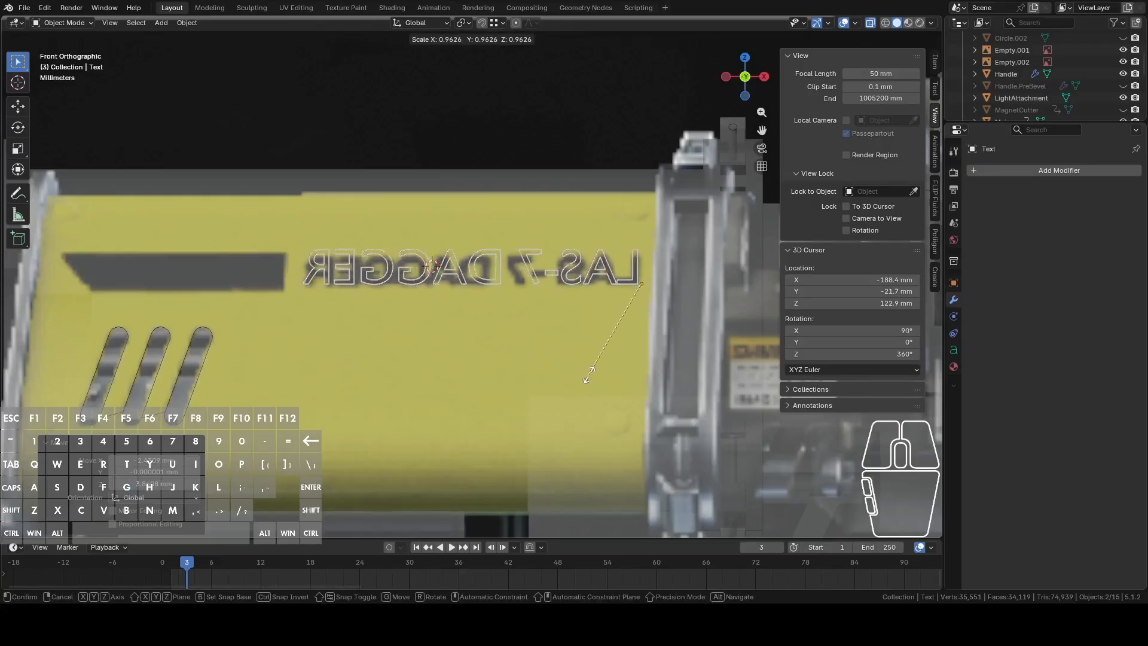
click(595, 378)
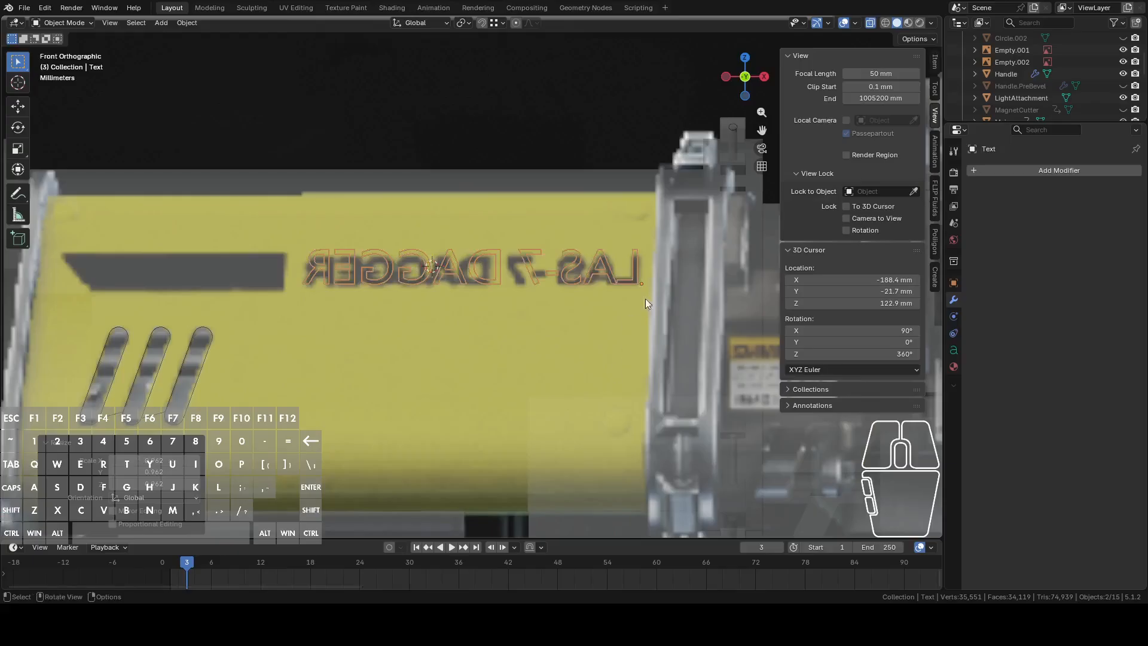
Set the text's regular font to Arial Black and return to object mode in front view.
click(955, 351)
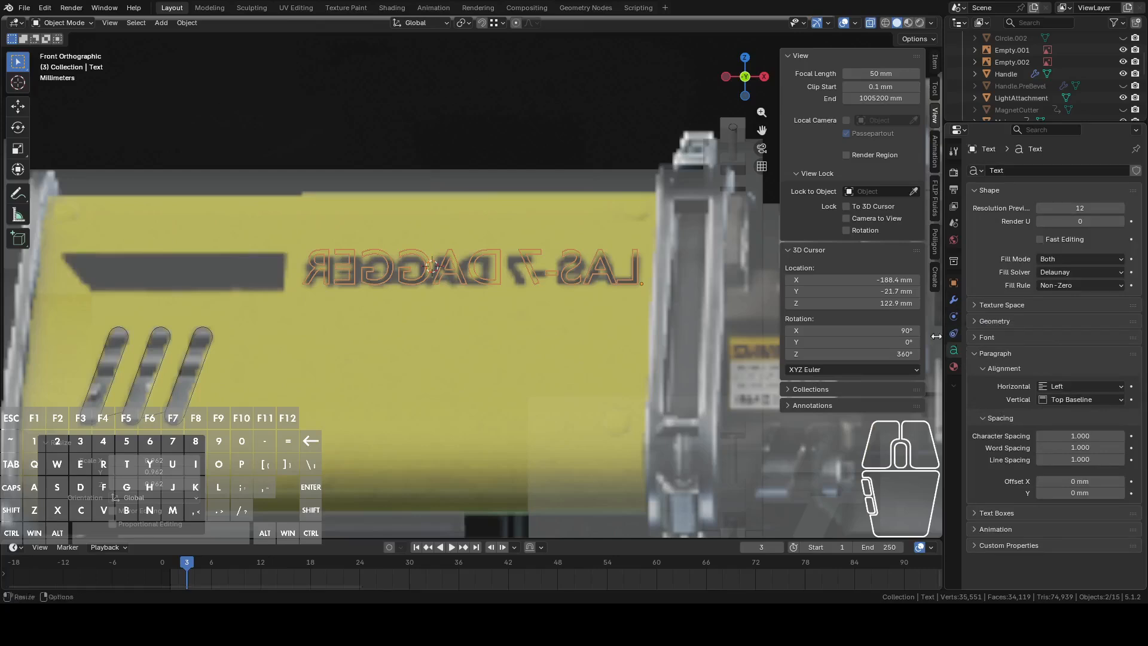
key(Tab)
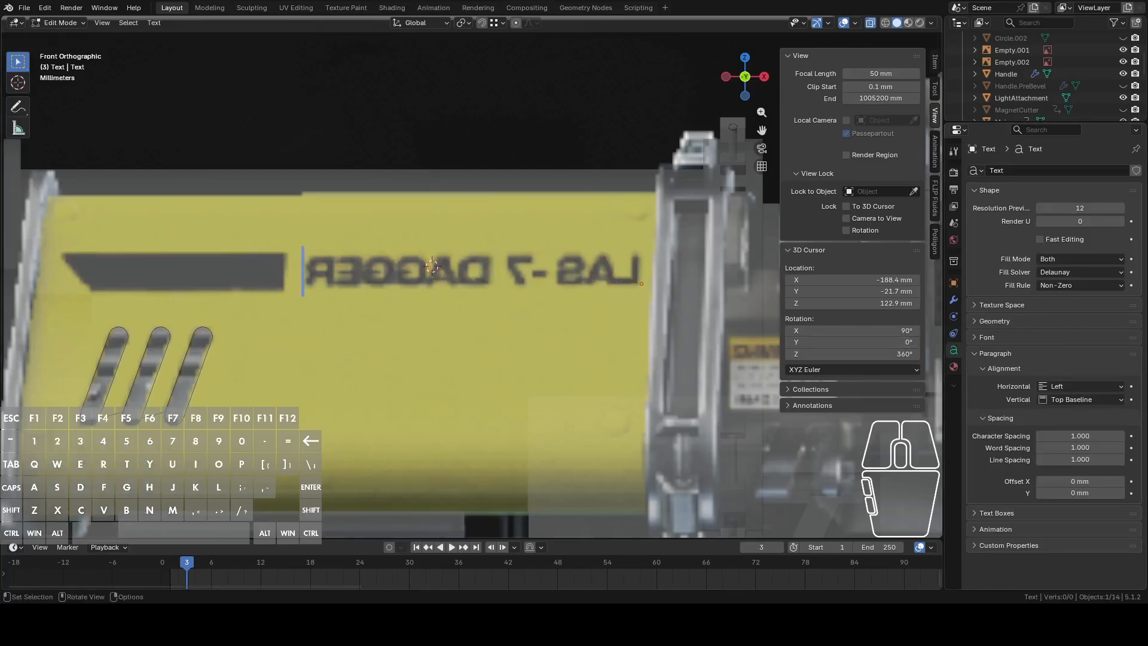
click(987, 337)
click(1120, 359)
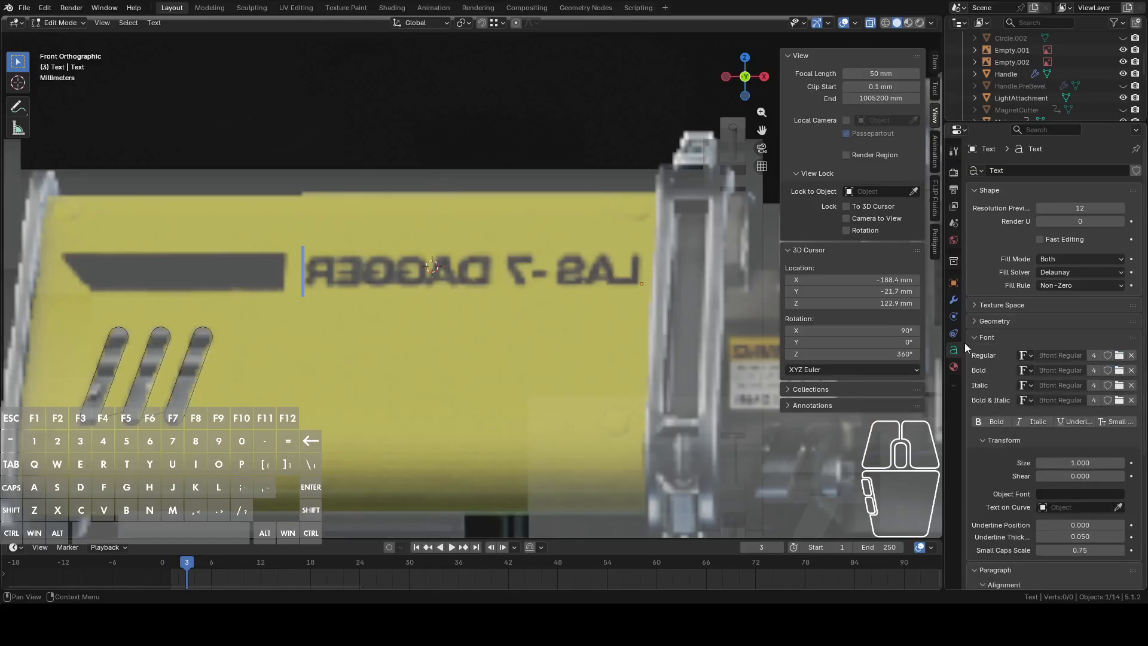
middle_drag(610, 194, 607, 236)
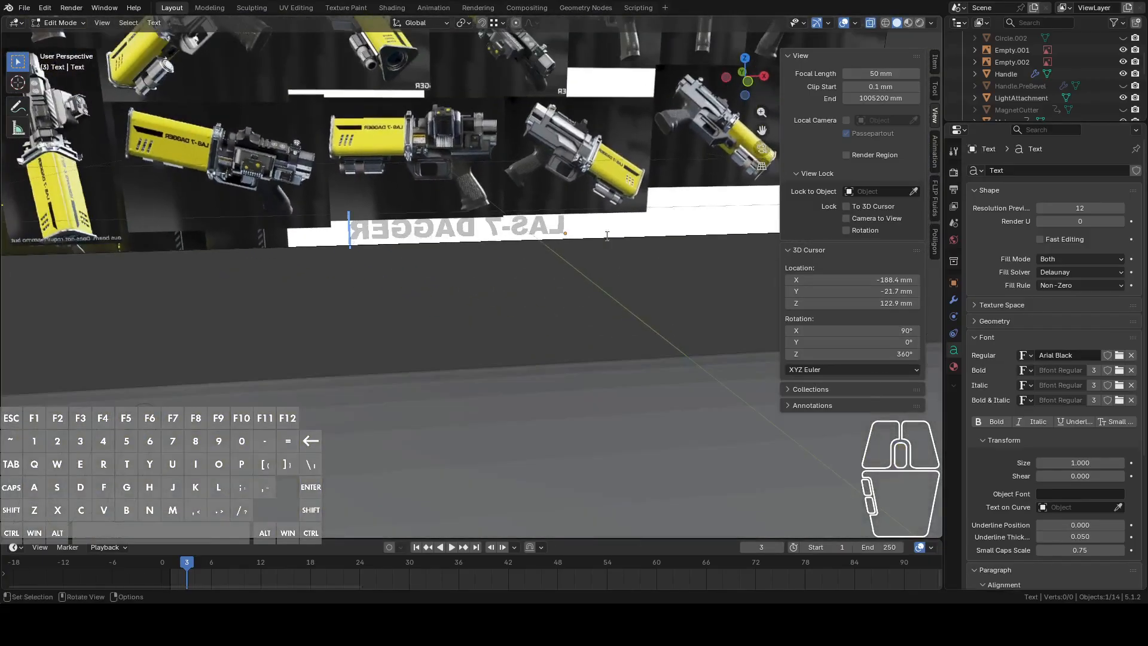
click(748, 81)
key(Tab)
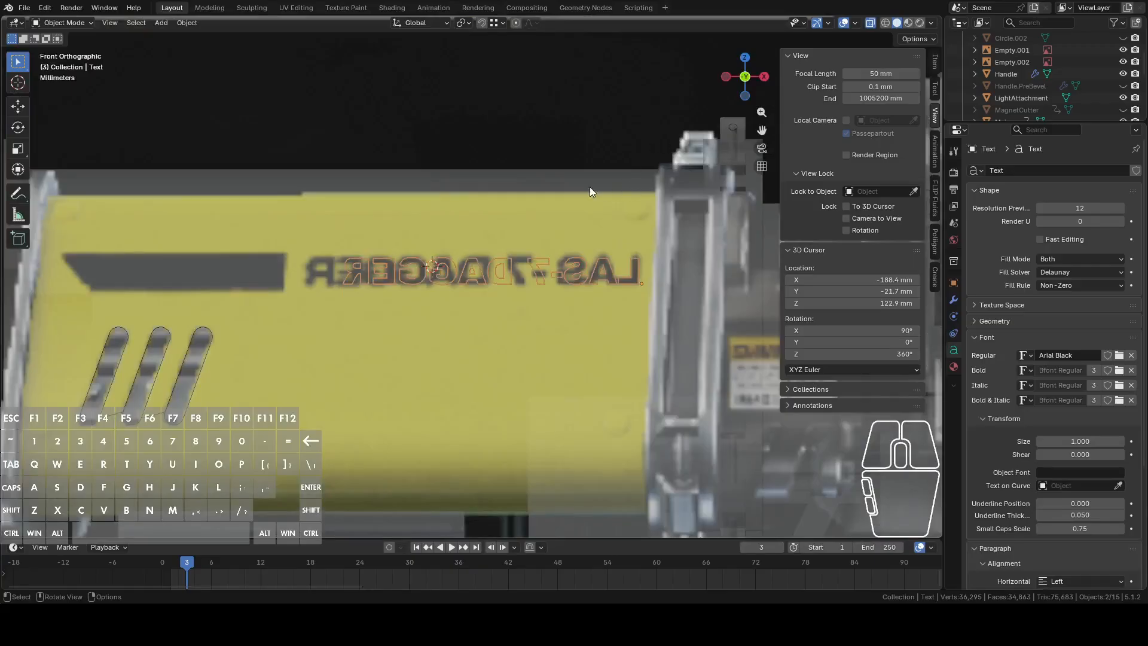
Scale the Arial Black text up by about 1.12 to span the LAS-7 DAGGER lettering on the reference image.
shift+middle_drag(526, 193, 549, 218)
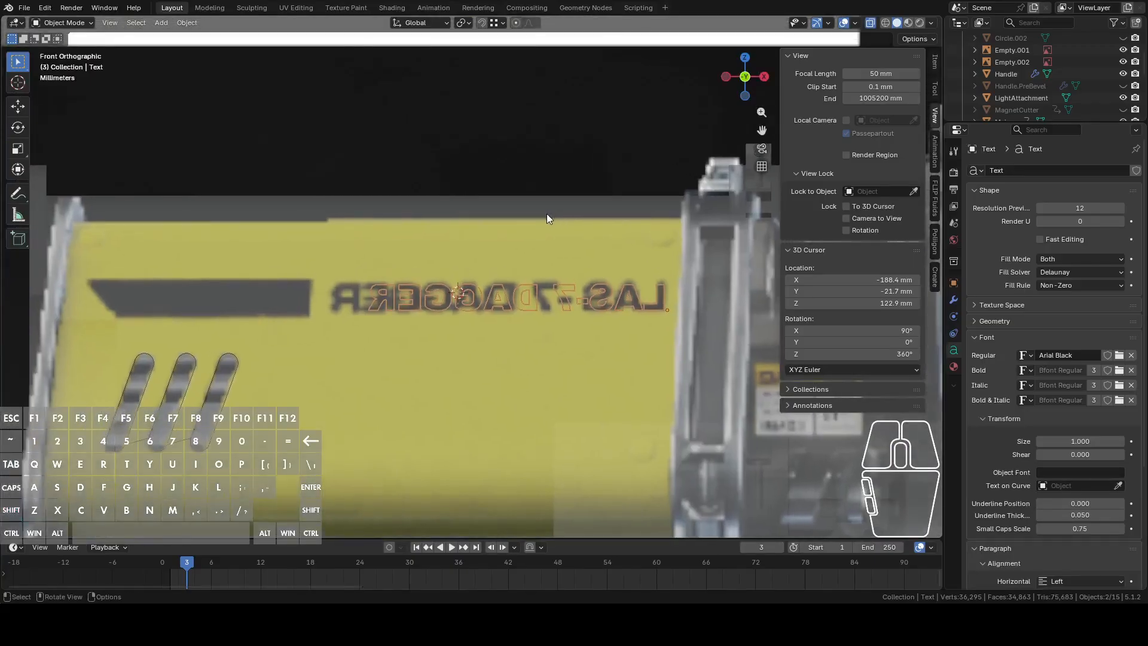
key(s)
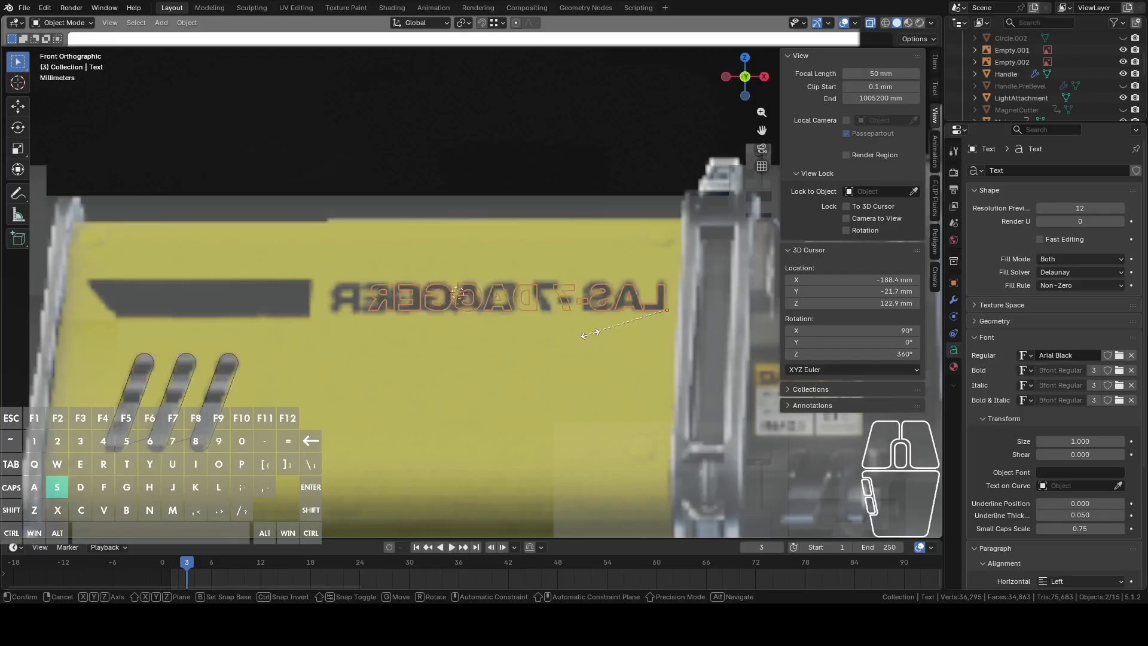
click(579, 334)
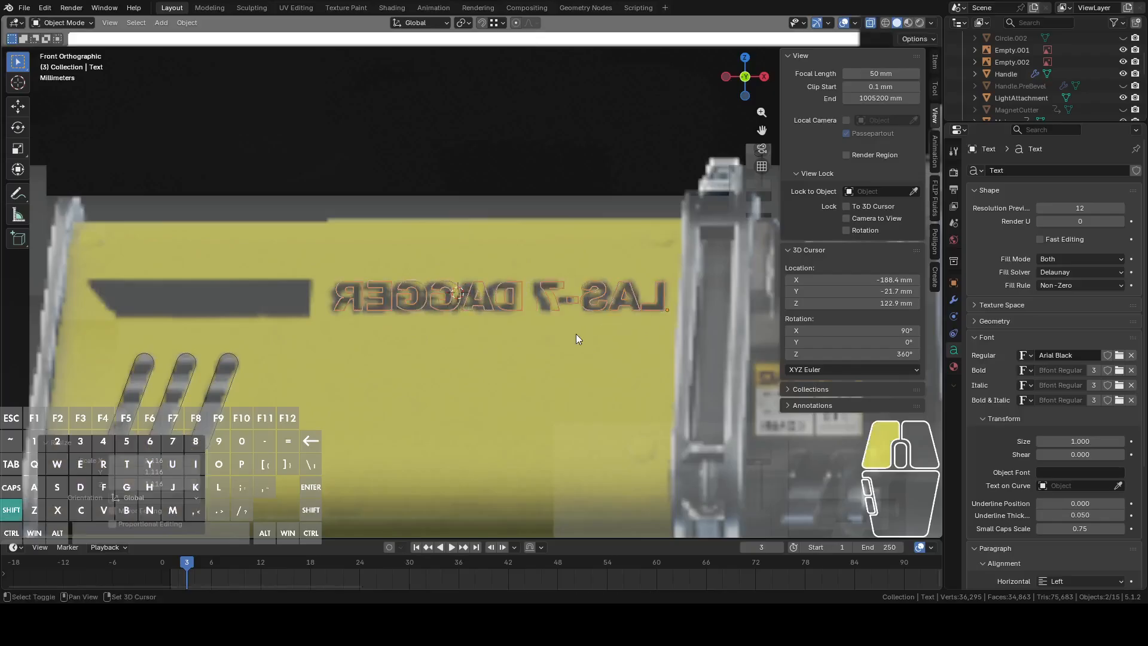
key(g)
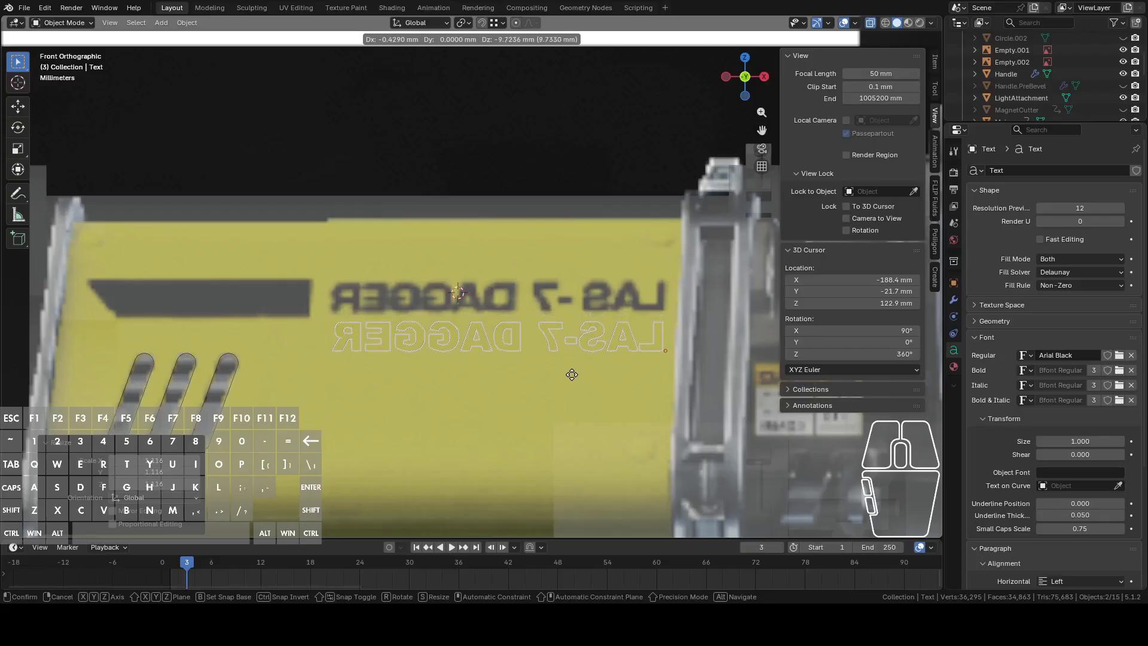
right_click(571, 369)
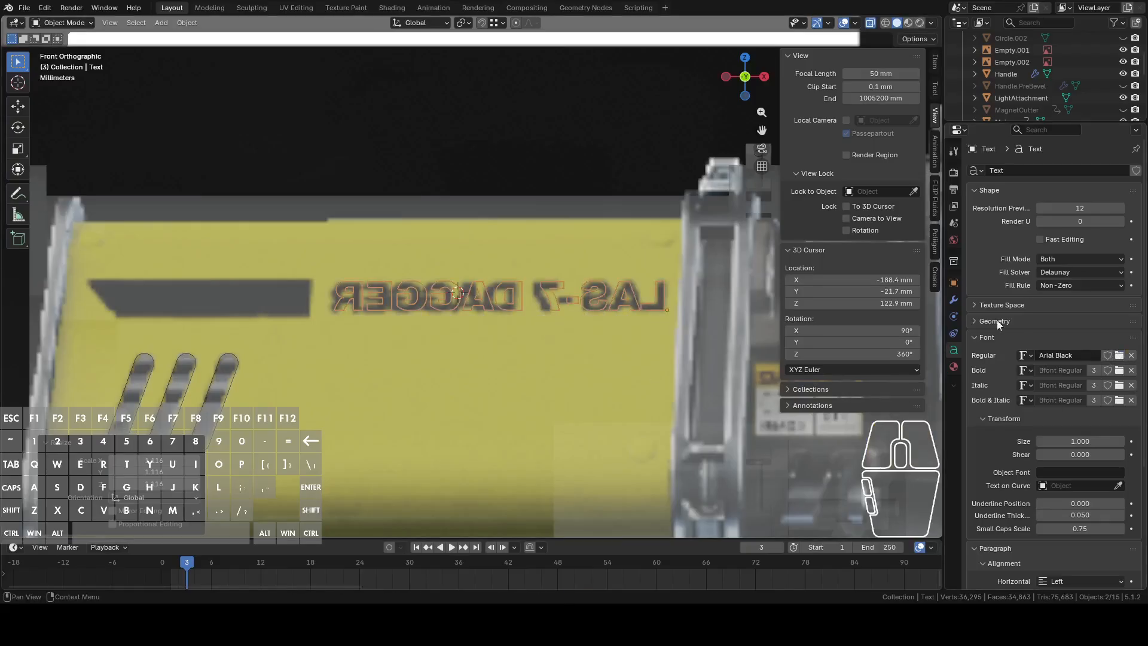
Switch the text's regular font to Arial Bold and scale it slightly up over the reference lettering.
double_click(687, 175)
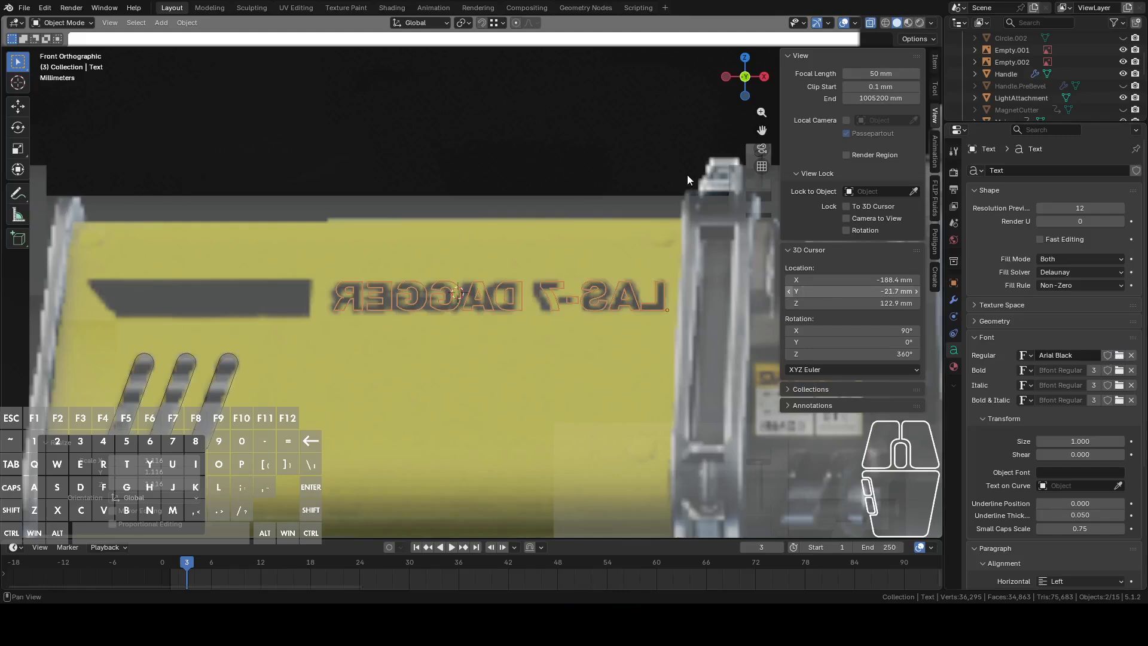
scroll(594, 383, up, 1)
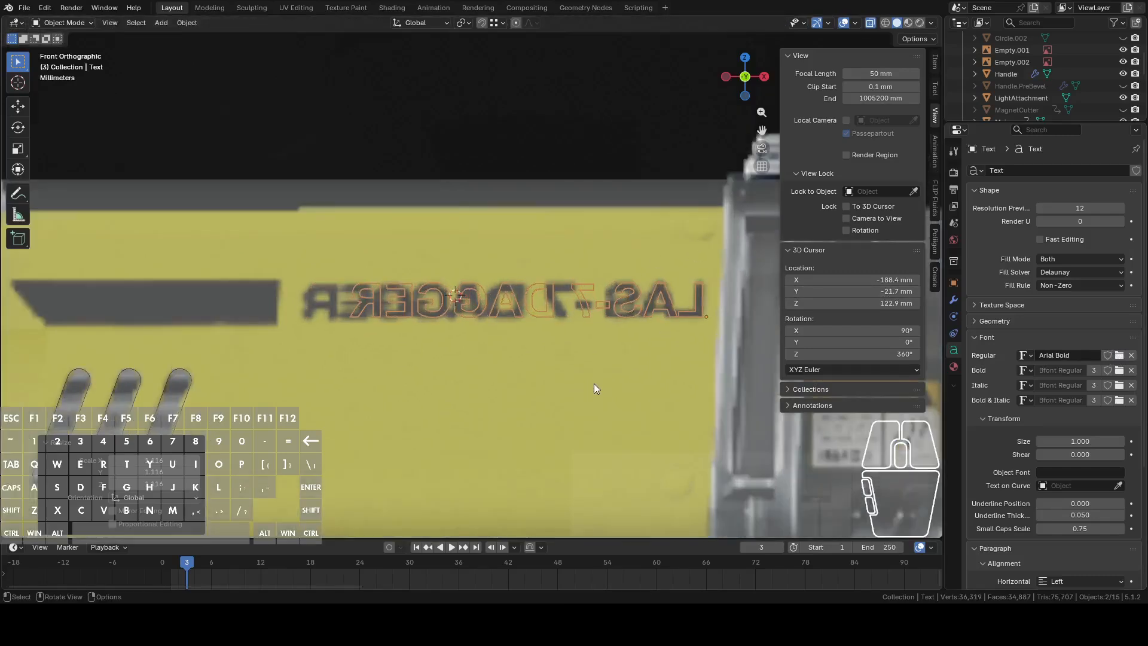
key(s)
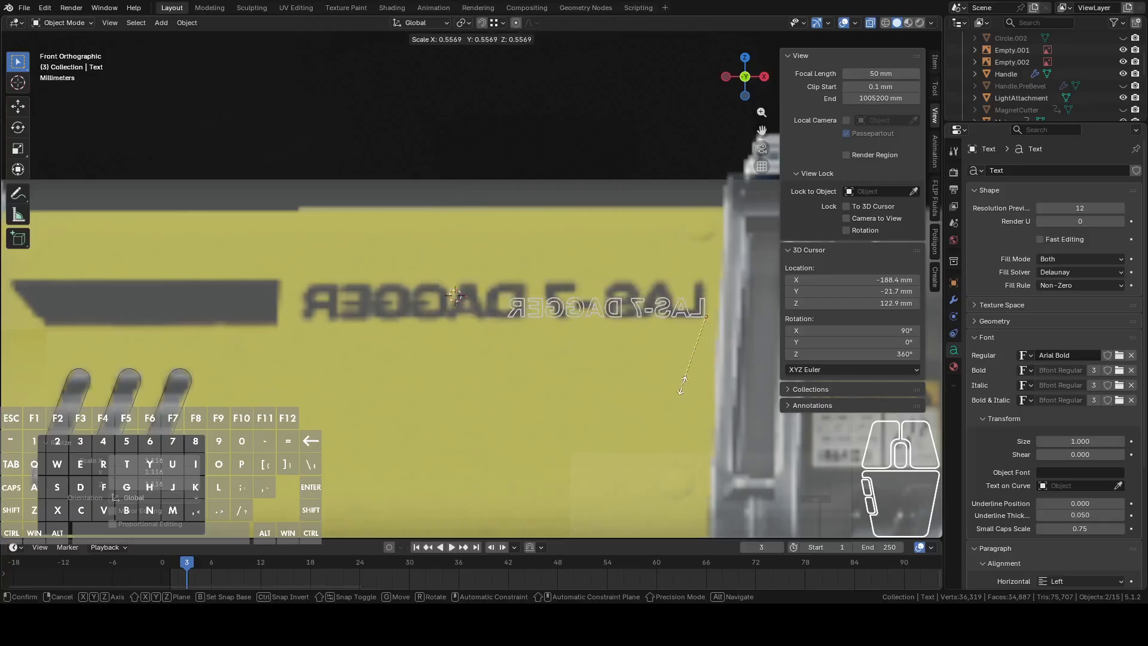
click(642, 427)
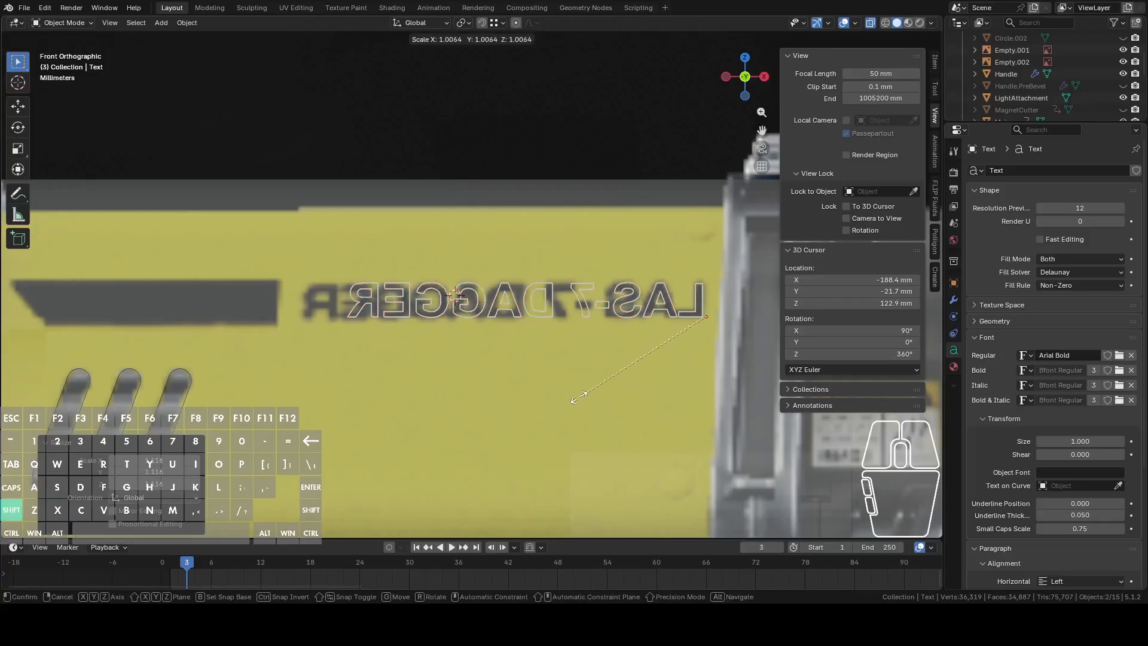
click(556, 406)
key(g)
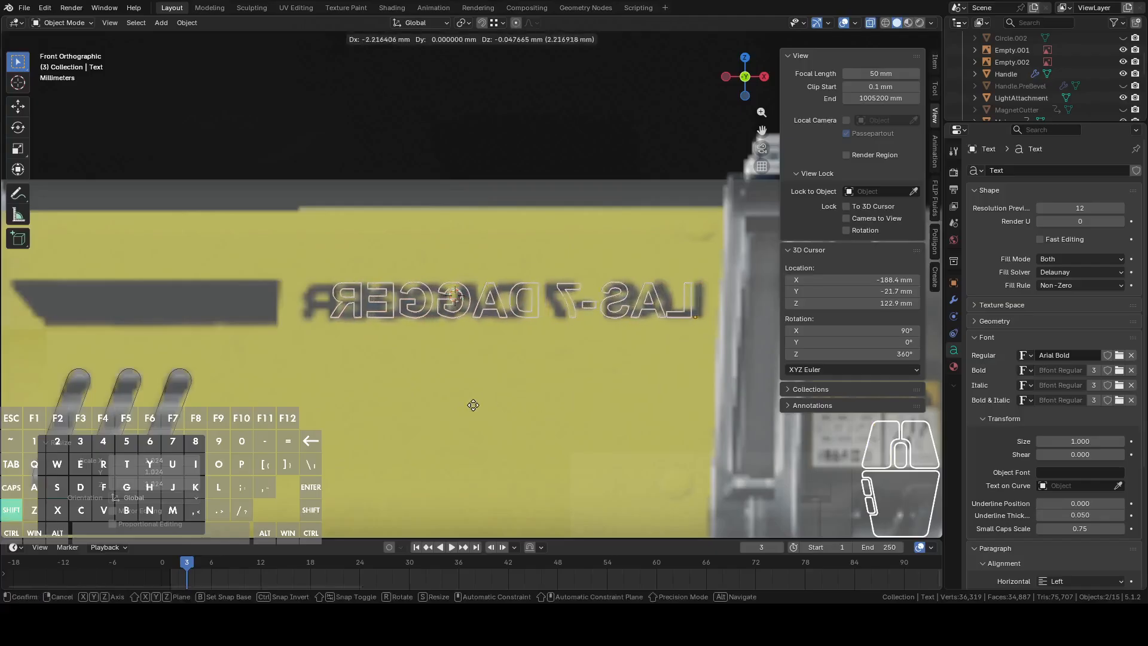
right_click(510, 402)
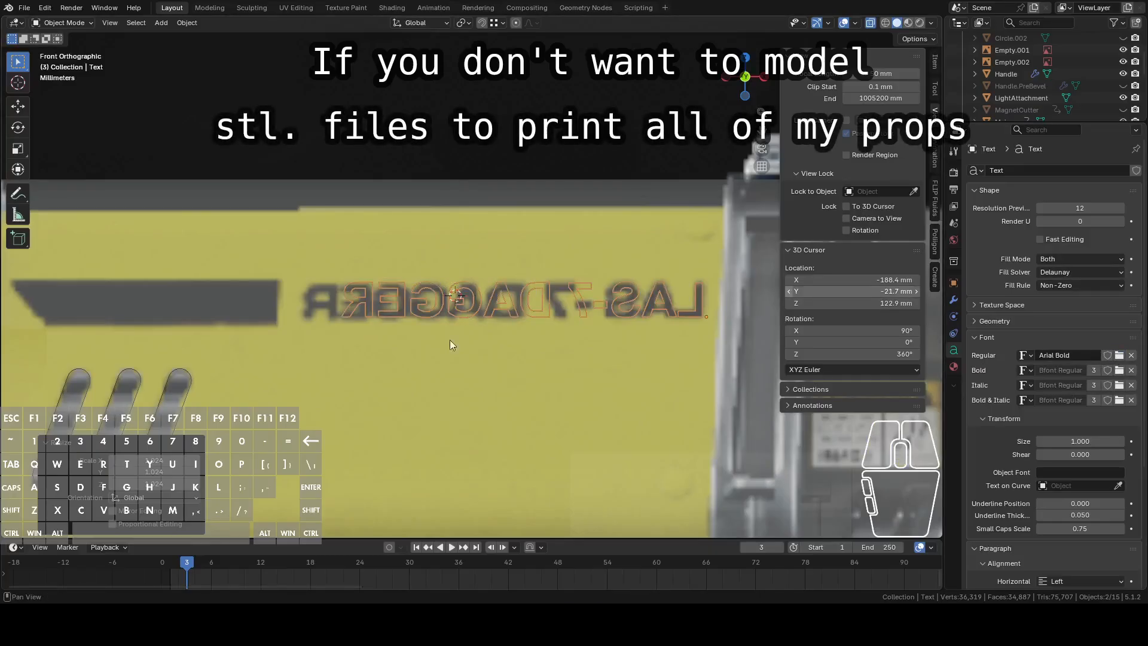
Try Calibri Bold as the text's regular font and test-scale it against the reference lettering.
click(347, 363)
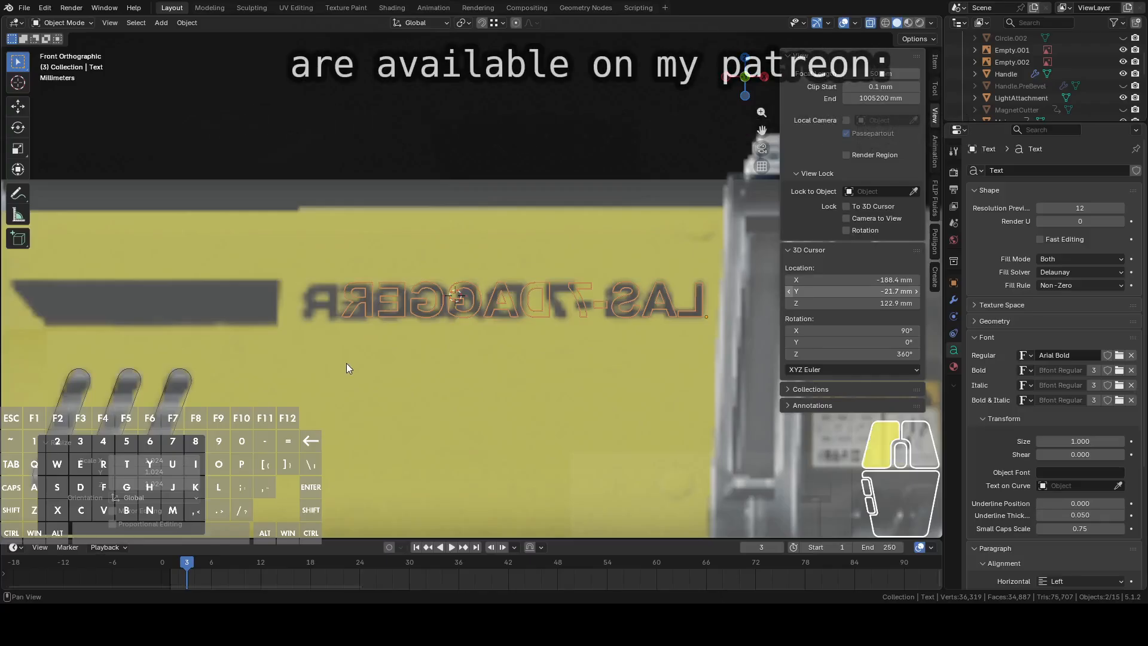
key(s)
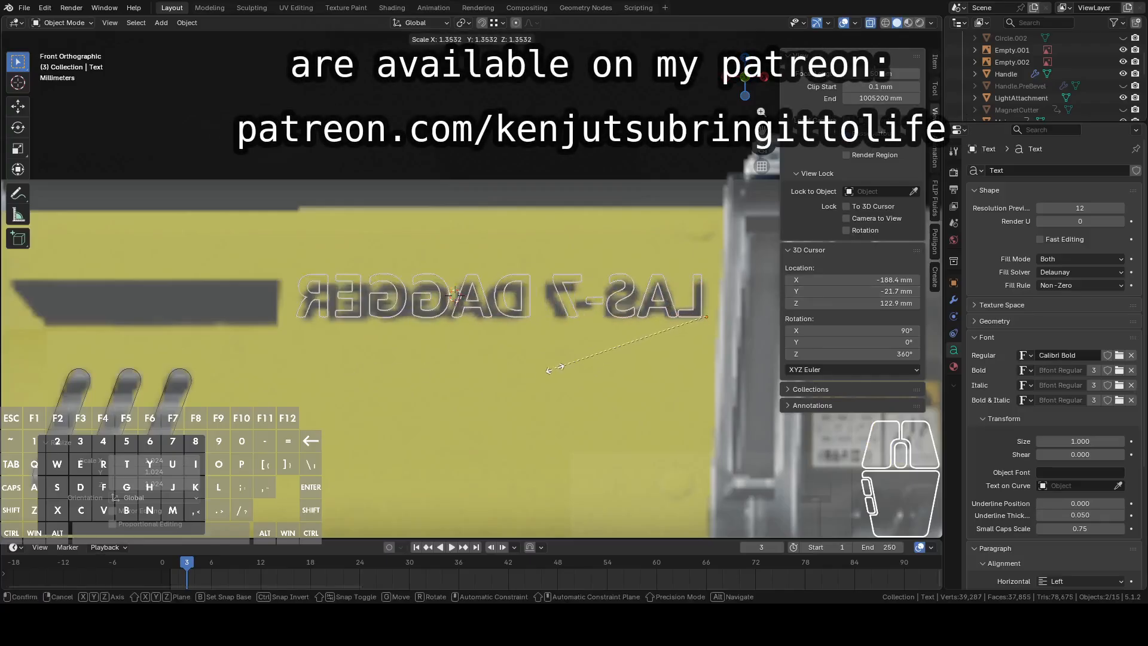
key(shift)
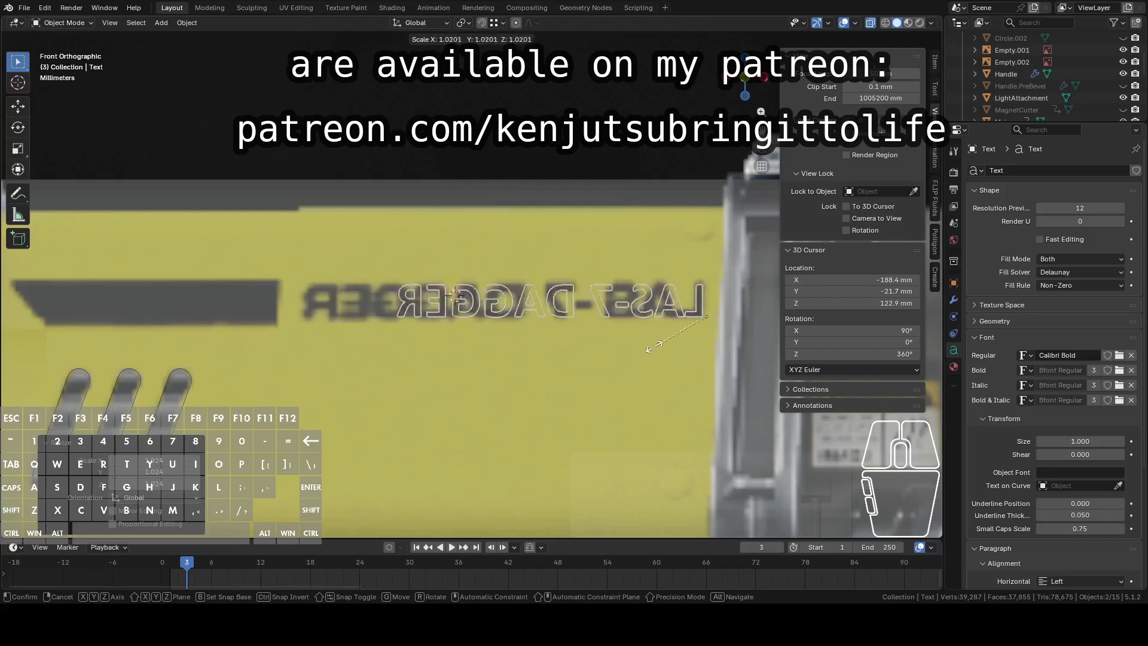
right_click(651, 352)
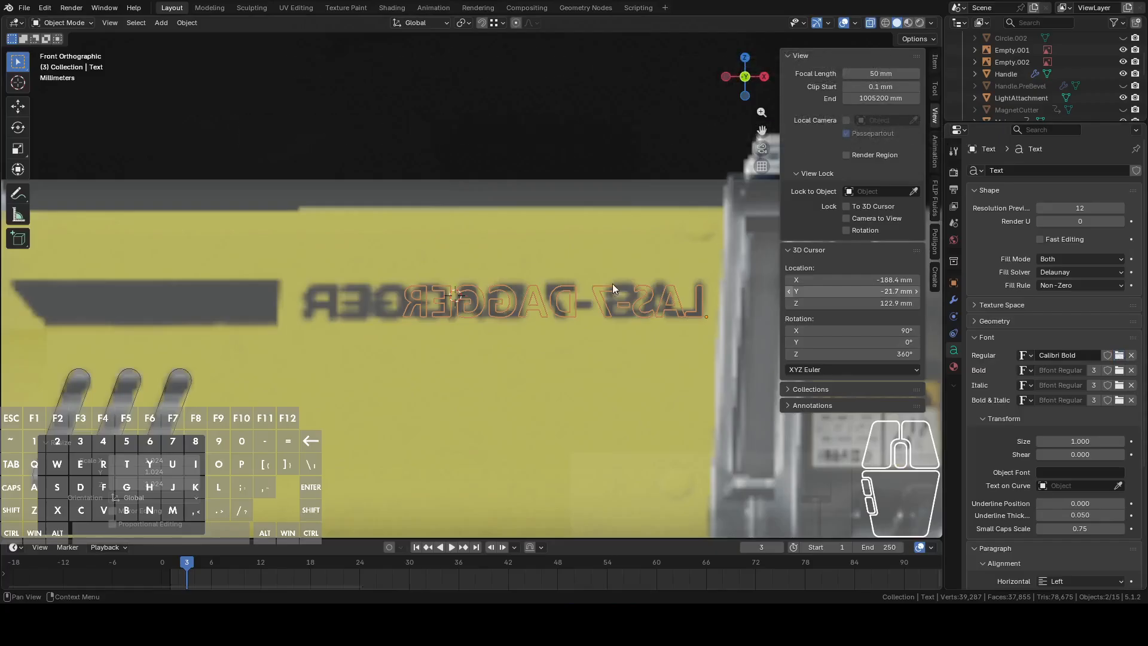
Try Candara Bold as the text's regular font and view the lettering against the reference from the front.
double_click(549, 351)
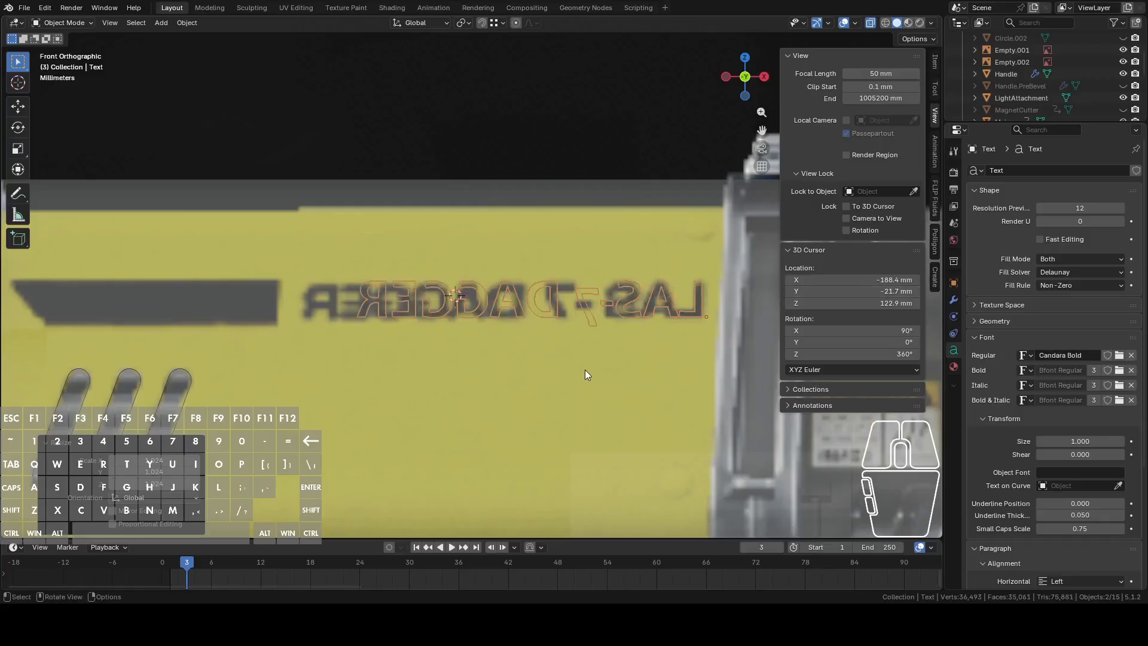
middle_drag(598, 366, 441, 350)
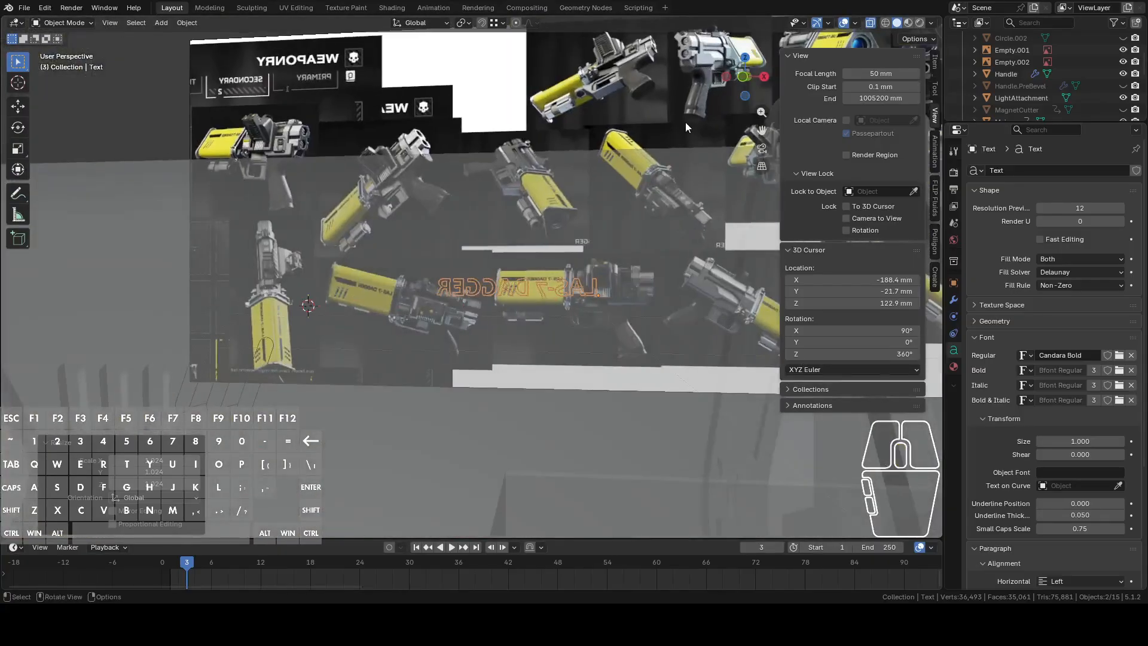
click(743, 77)
Try Carlito Bold as the text's regular font and test-scale it against the reference lettering.
click(1119, 357)
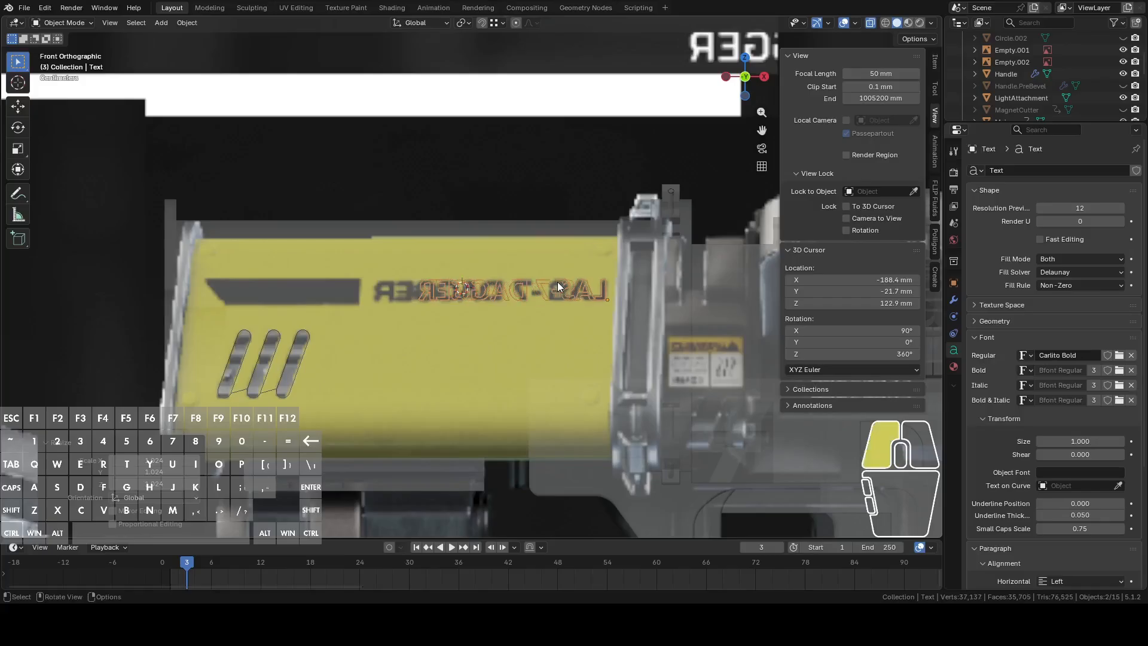
scroll(557, 282, up, 3)
key(s)
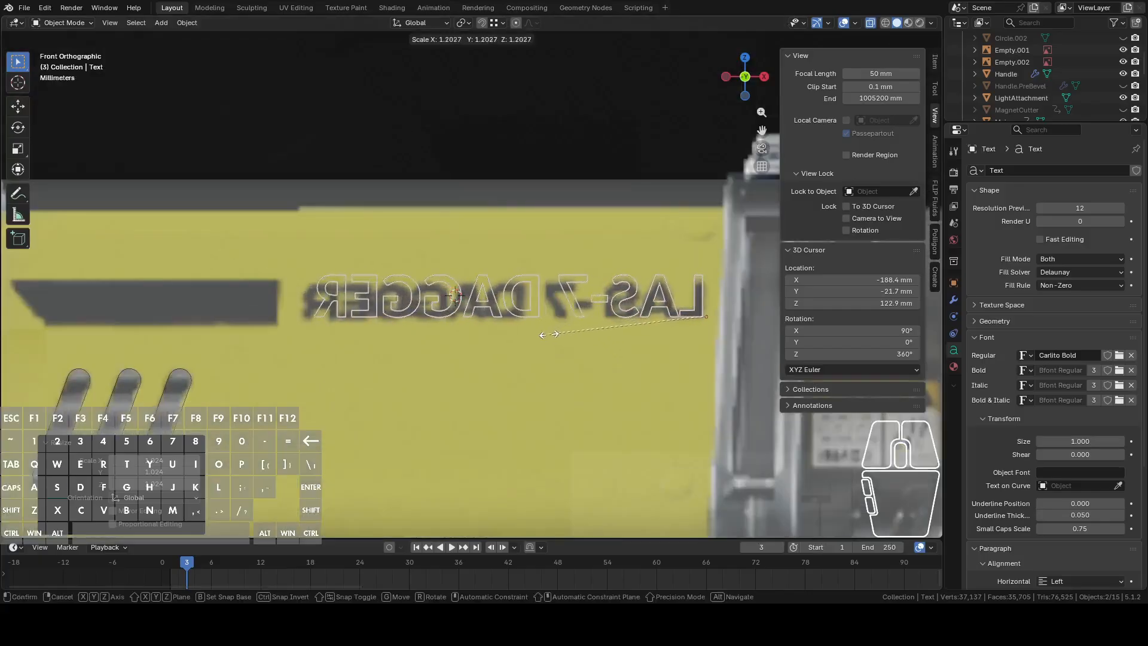
click(575, 327)
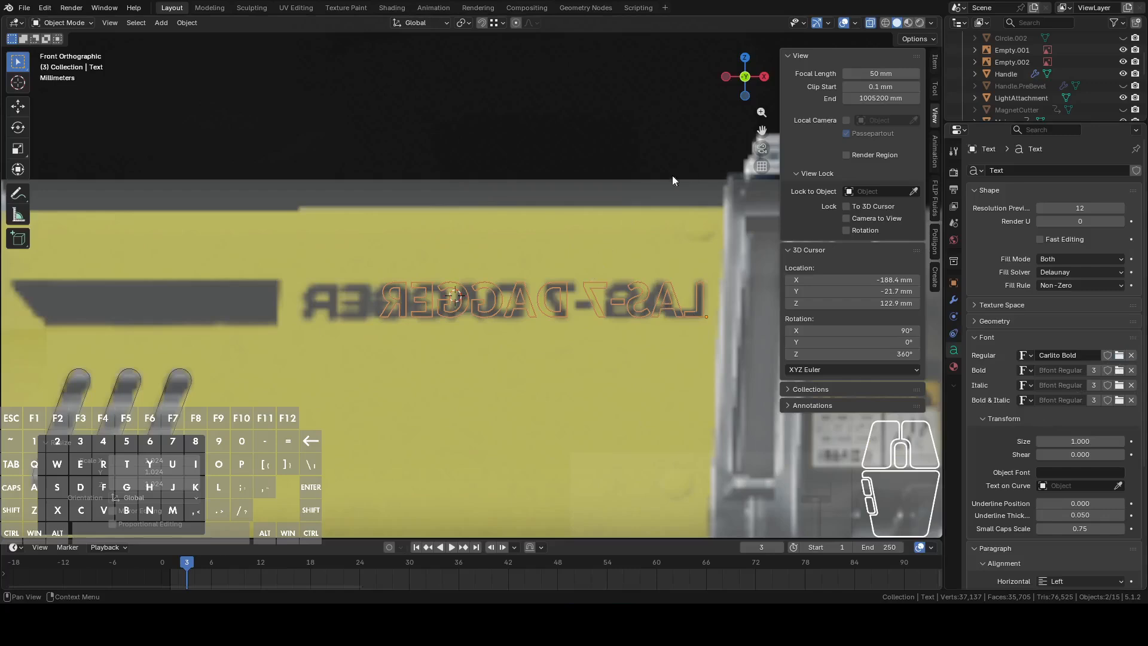
Set the text's regular font back to Arial Bold and scale it up by about 1.1 to span the reference lettering.
double_click(702, 148)
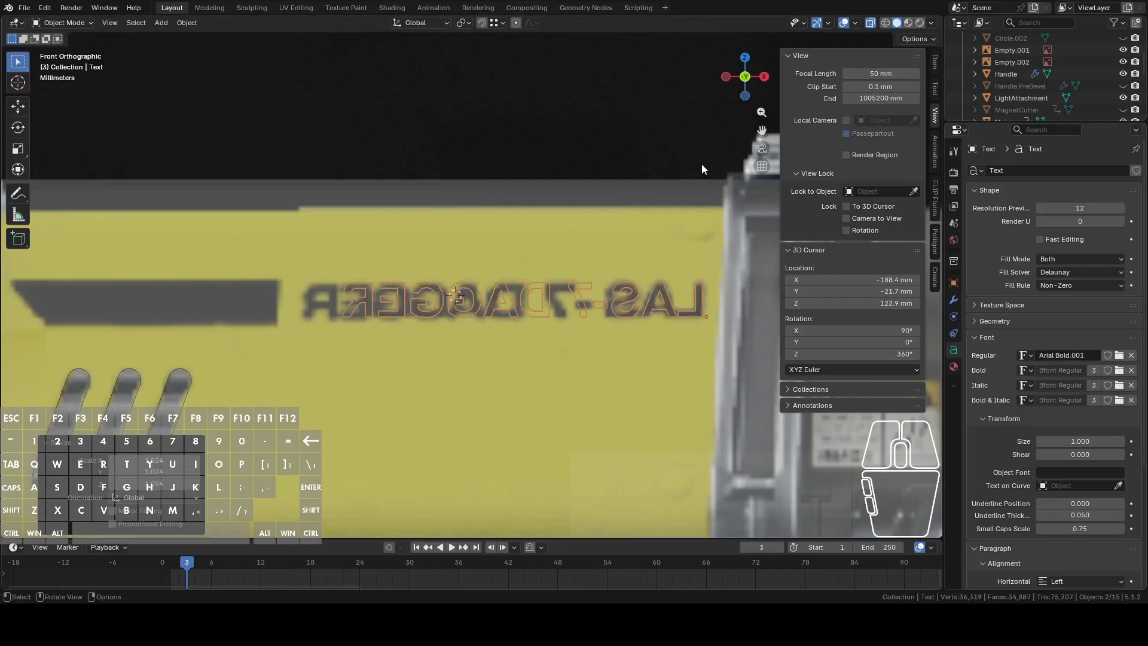
key(s)
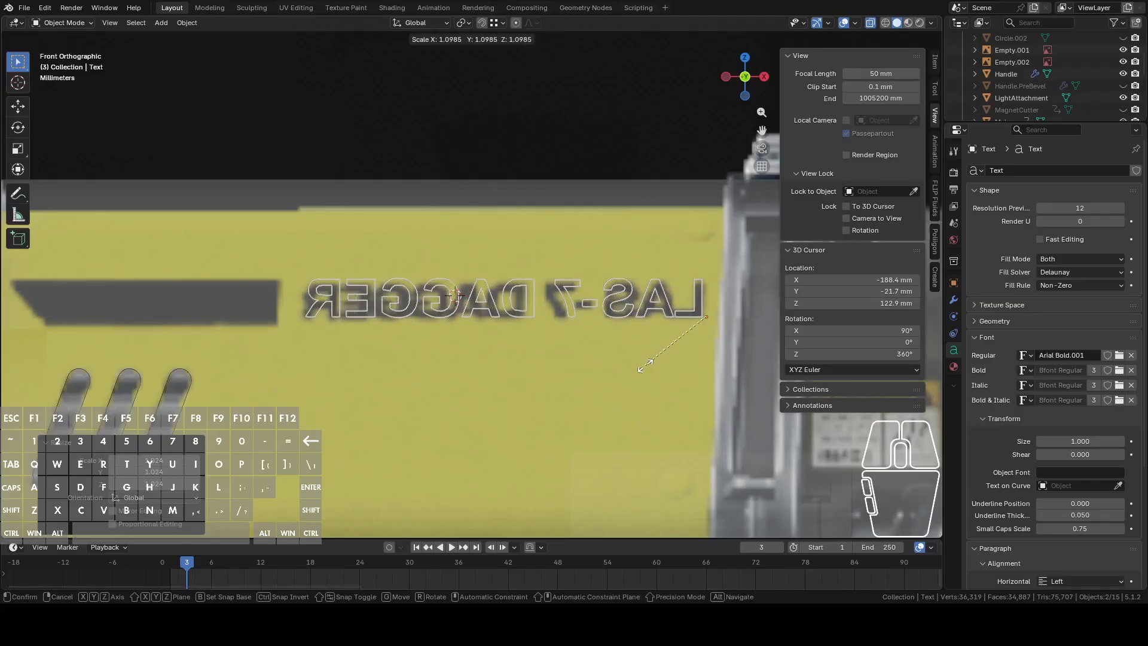
click(645, 365)
Compare the lettering with the reference image in back and front views and examine its placement beside the gun model.
scroll(627, 368, down, 7)
middle_drag(564, 377, 745, 334)
click(744, 77)
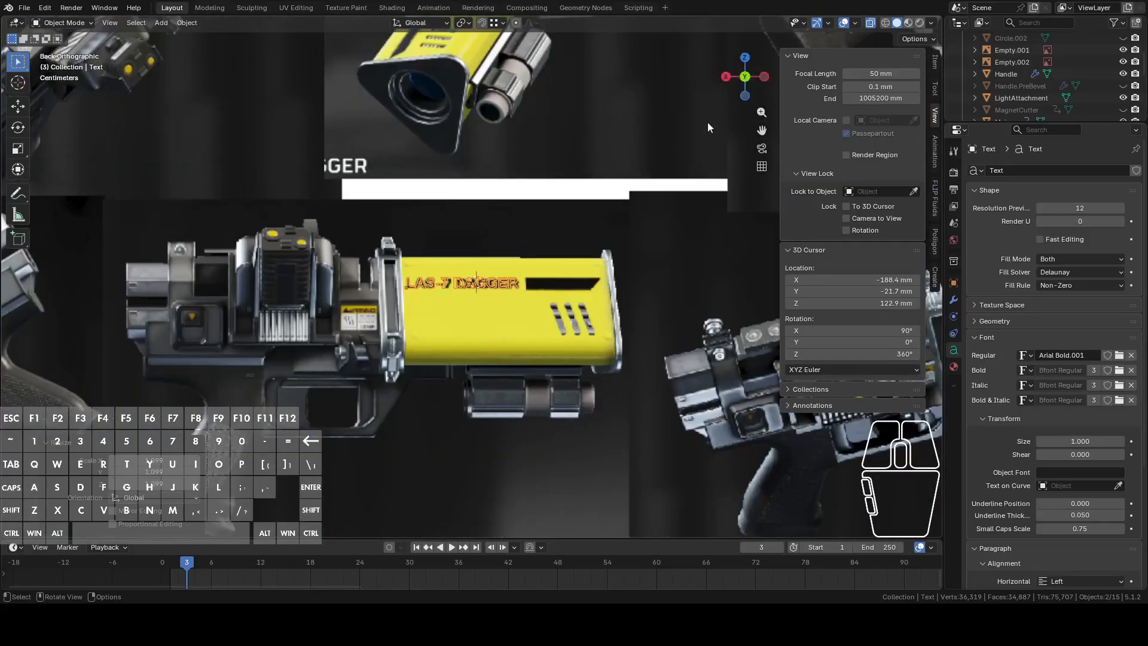
scroll(630, 181, up, 7)
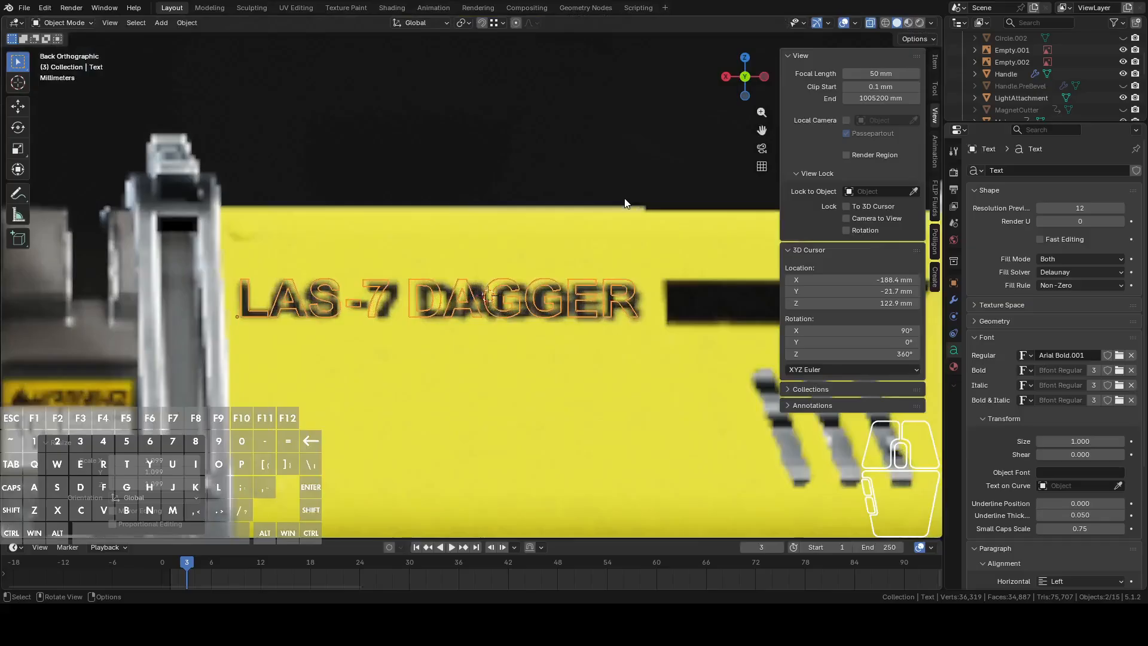
scroll(625, 203, down, 5)
middle_drag(627, 211, 394, 247)
click(754, 84)
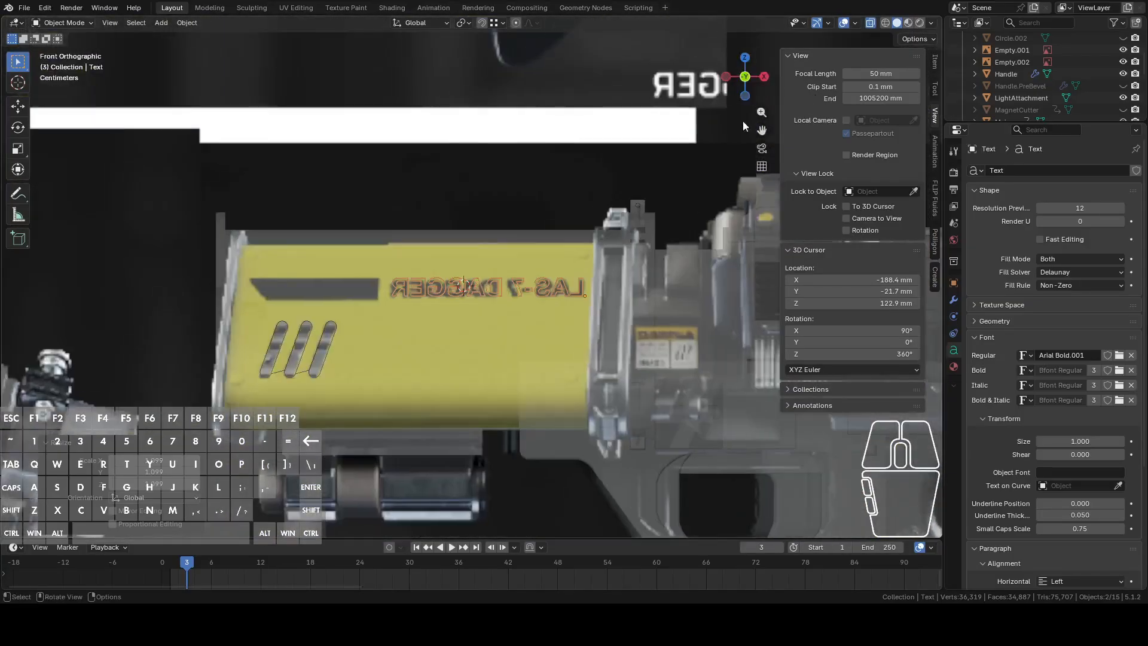
middle_drag(475, 300, 734, 323)
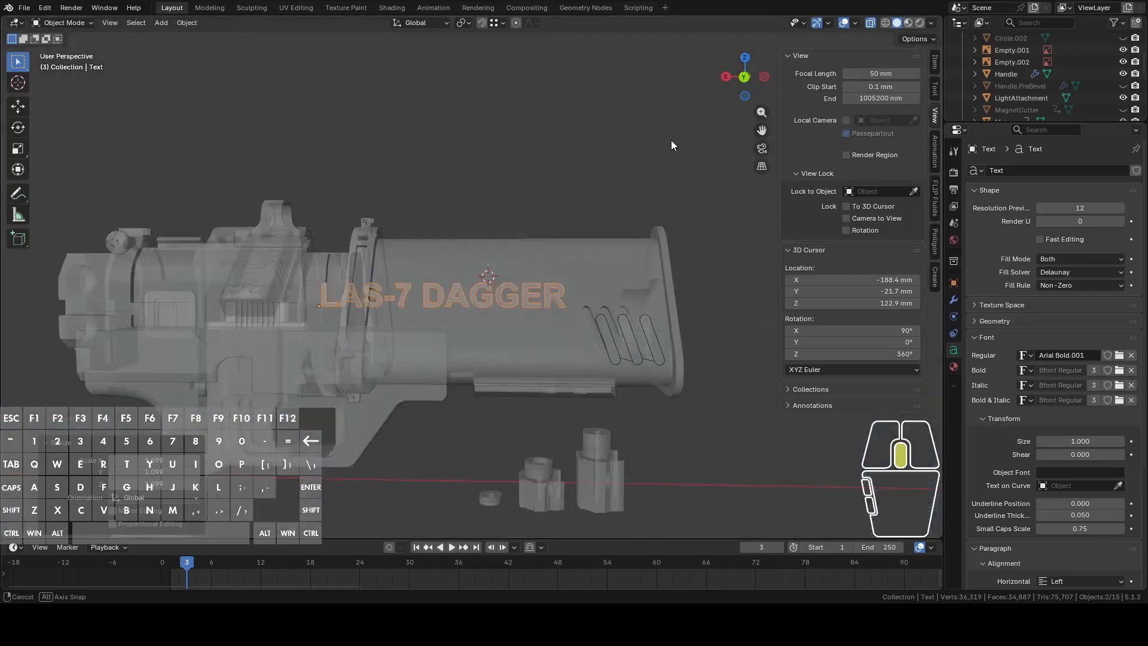
middle_drag(671, 140, 666, 144)
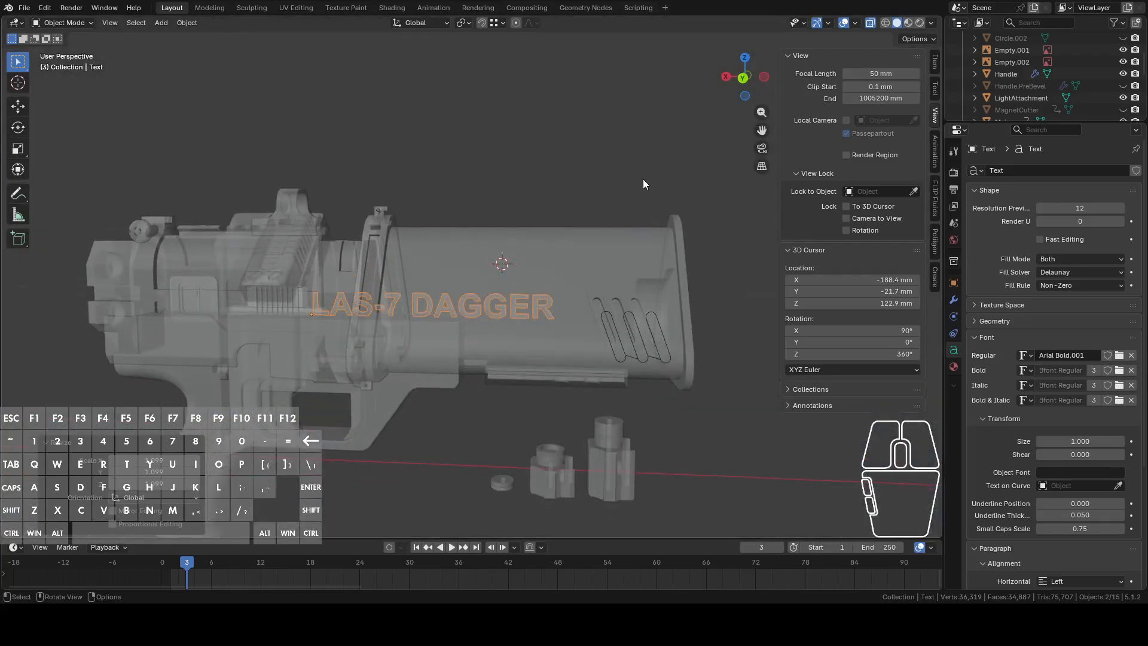
Knife Project the LAS-7 DAGGER text onto the barrel housing mesh in edit mode from the back view.
click(554, 257)
middle_drag(546, 263, 521, 263)
key(Tab)
middle_drag(467, 198, 581, 301)
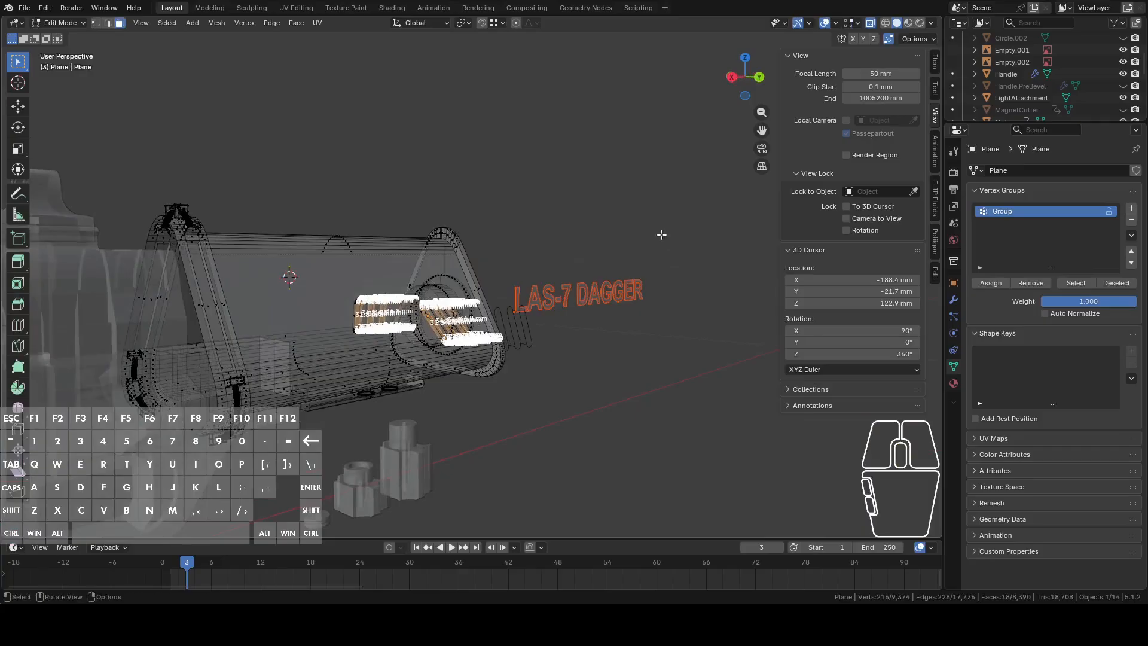
click(759, 76)
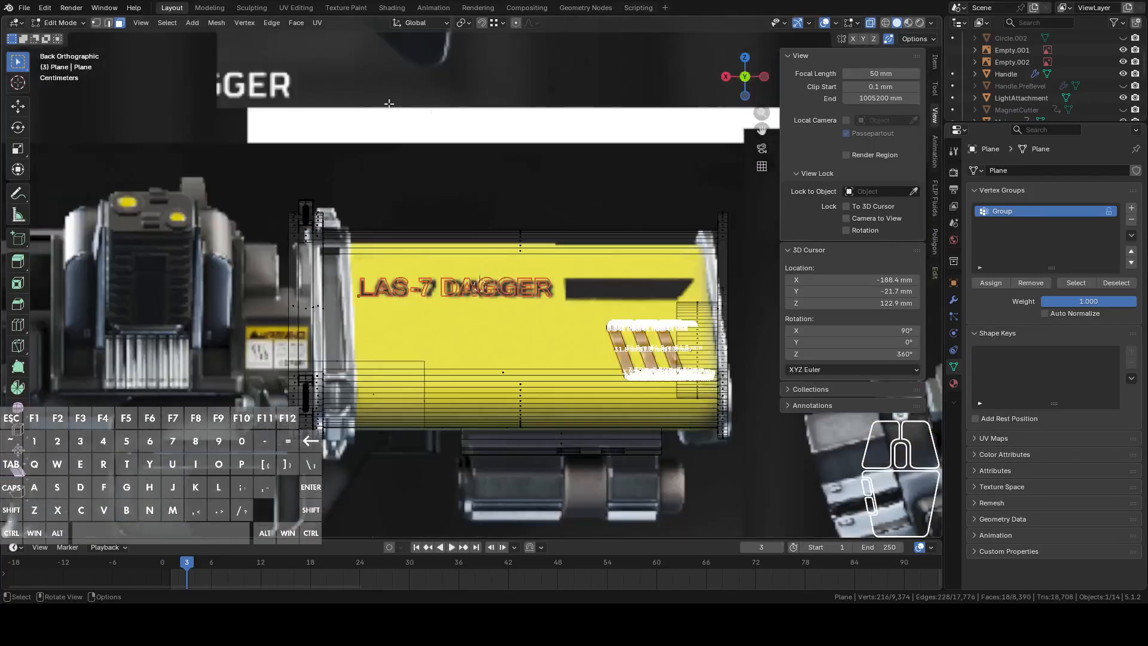
click(220, 22)
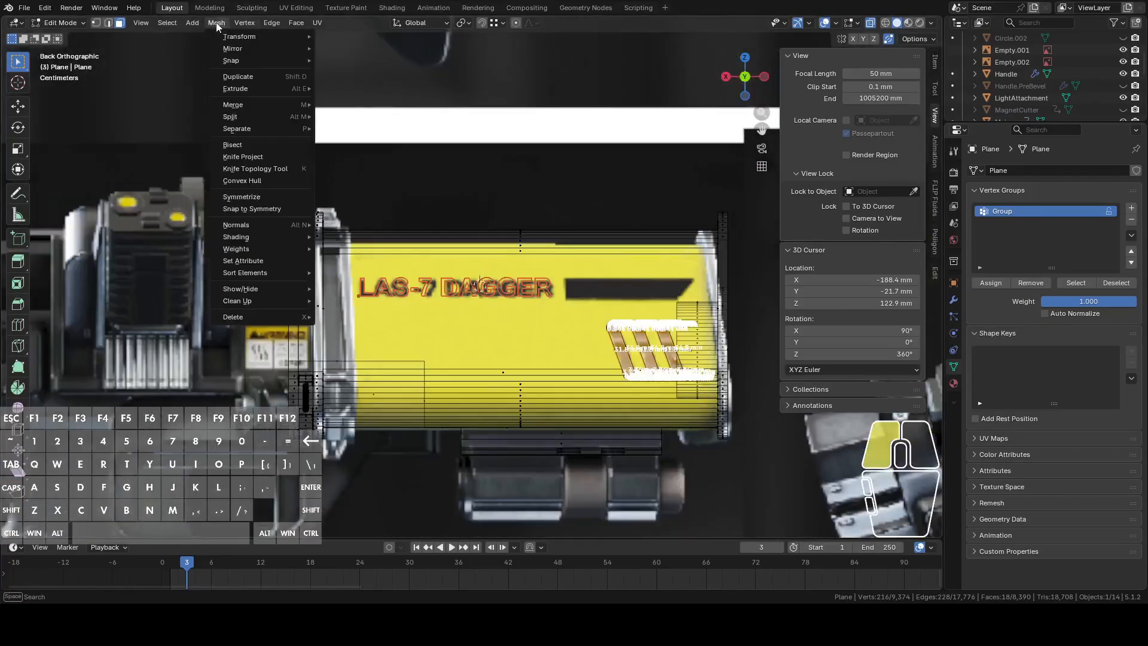
click(273, 157)
Select a vertex on the projected letter S in vertex mode and examine the outline's geometry up close.
middle_drag(355, 367, 498, 313)
scroll(498, 313, up, 4)
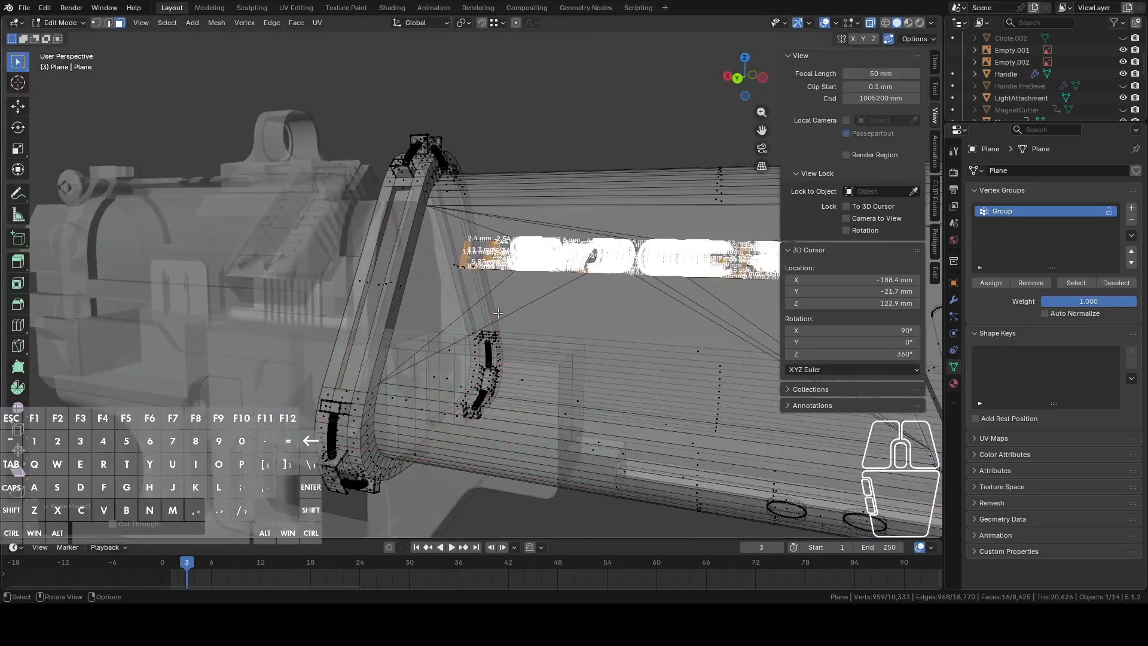
click(536, 266)
key(1)
click(531, 267)
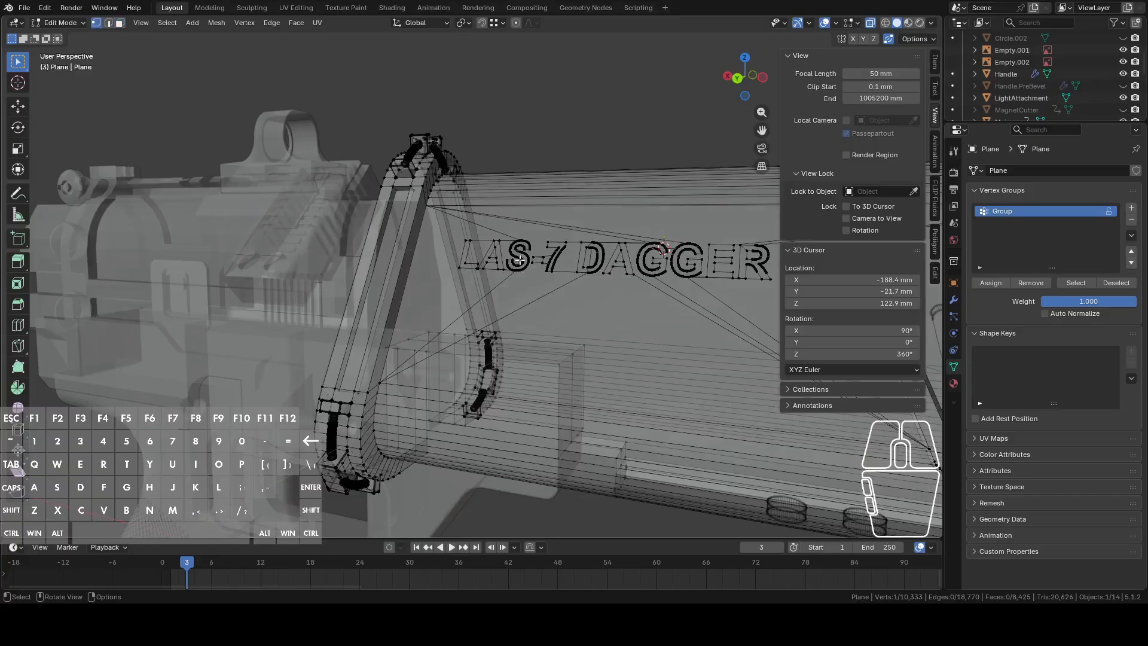
key(KP_Decimal)
scroll(524, 257, down, 10)
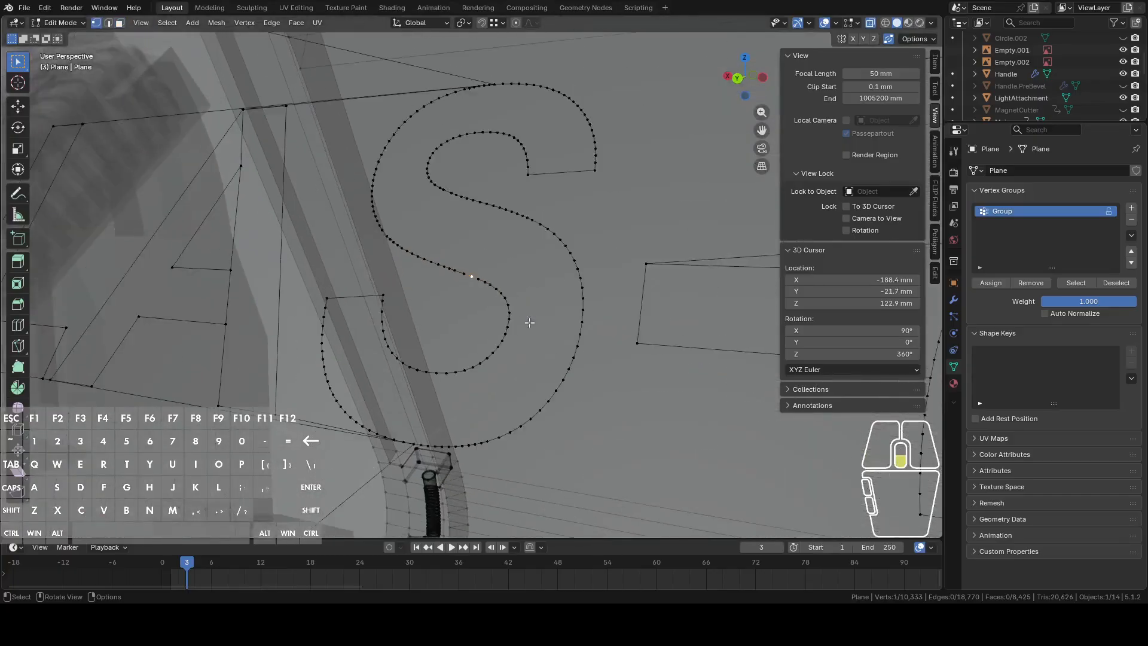
In face mode, select the housing face surrounding the projected letter L to examine how the lettering splits the surface.
middle_drag(598, 329, 620, 328)
shift+middle_drag(620, 328, 428, 298)
middle_drag(551, 305, 629, 261)
scroll(299, 262, up, 2)
shift+middle_drag(299, 261, 380, 291)
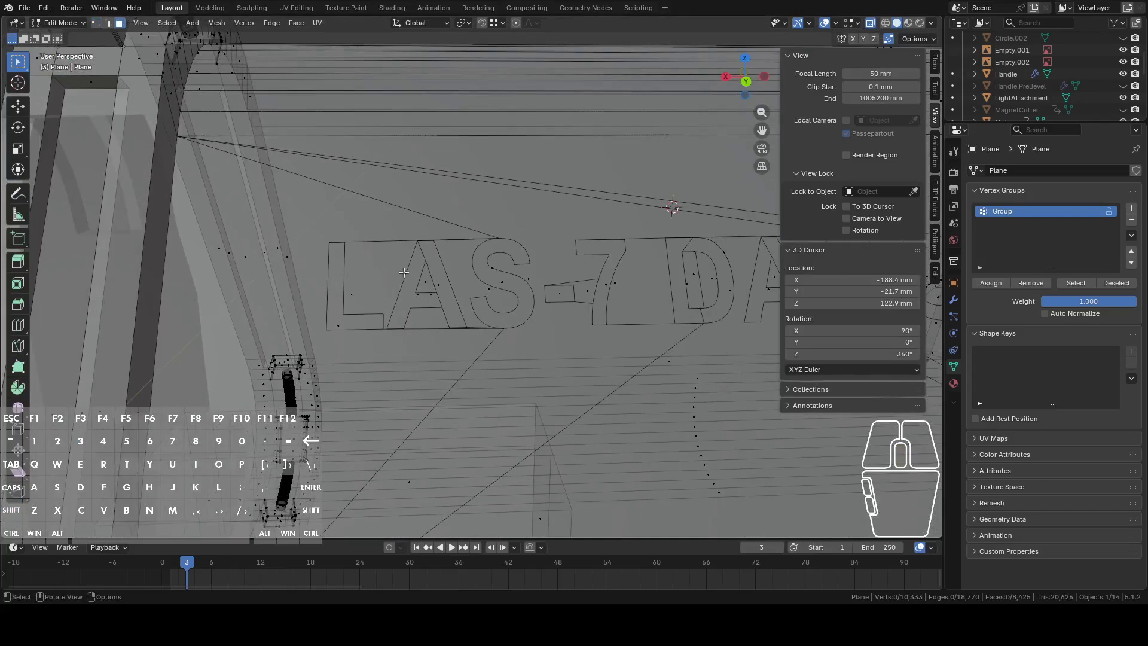
scroll(391, 288, down, 3)
scroll(394, 297, up, 3)
click(338, 326)
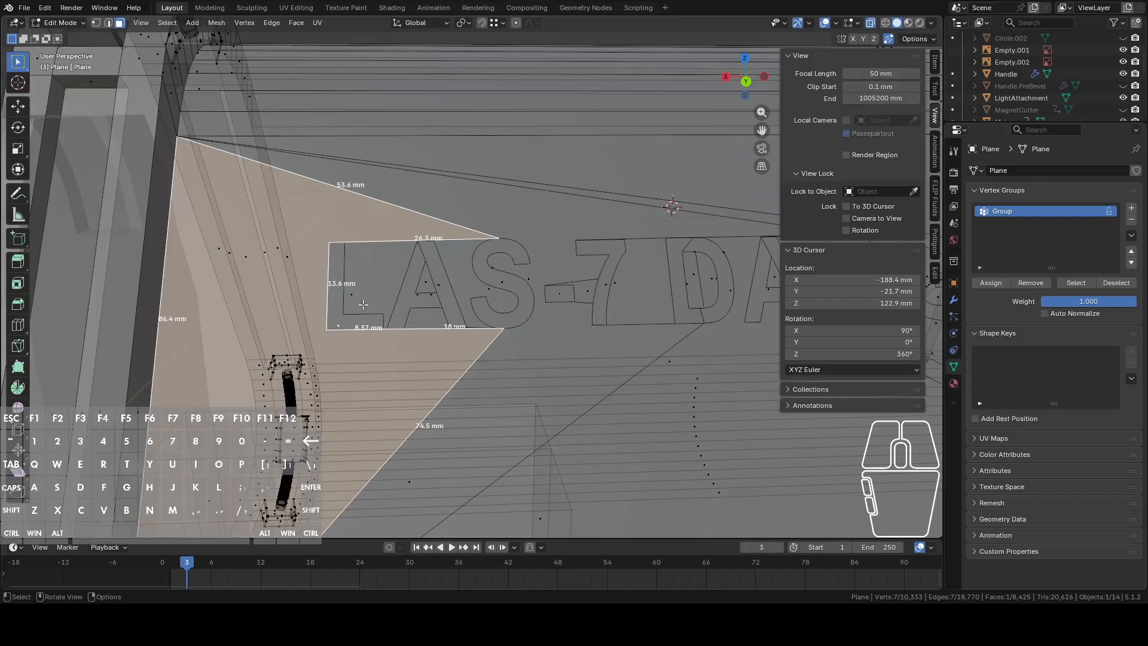
Turn off X-ray and select the projected faces of the letters L, A, S, the hyphen, 7 and D.
click(356, 296)
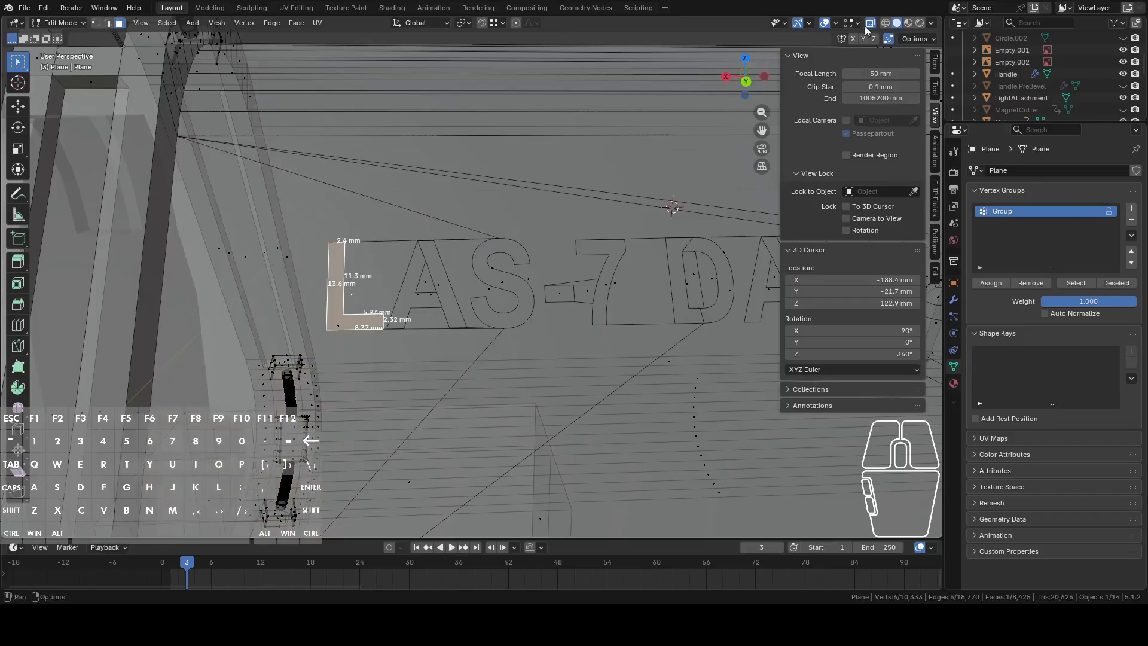
key(alt+z)
shift+click(419, 303)
shift+click(449, 294)
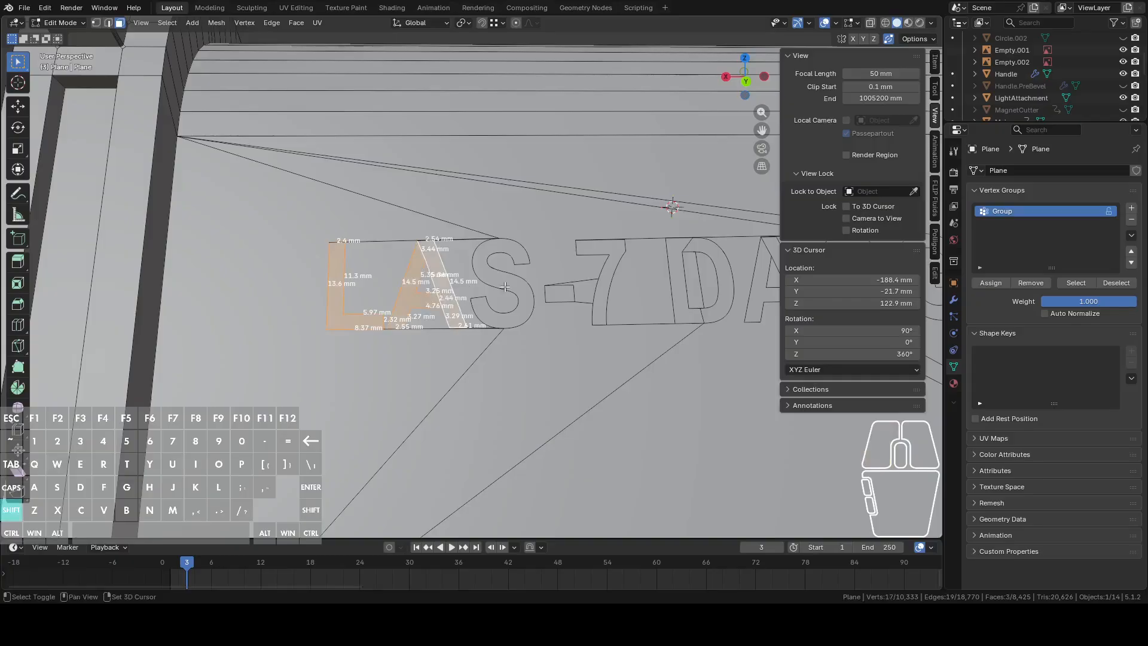
shift+click(506, 287)
shift+click(565, 293)
shift+click(614, 263)
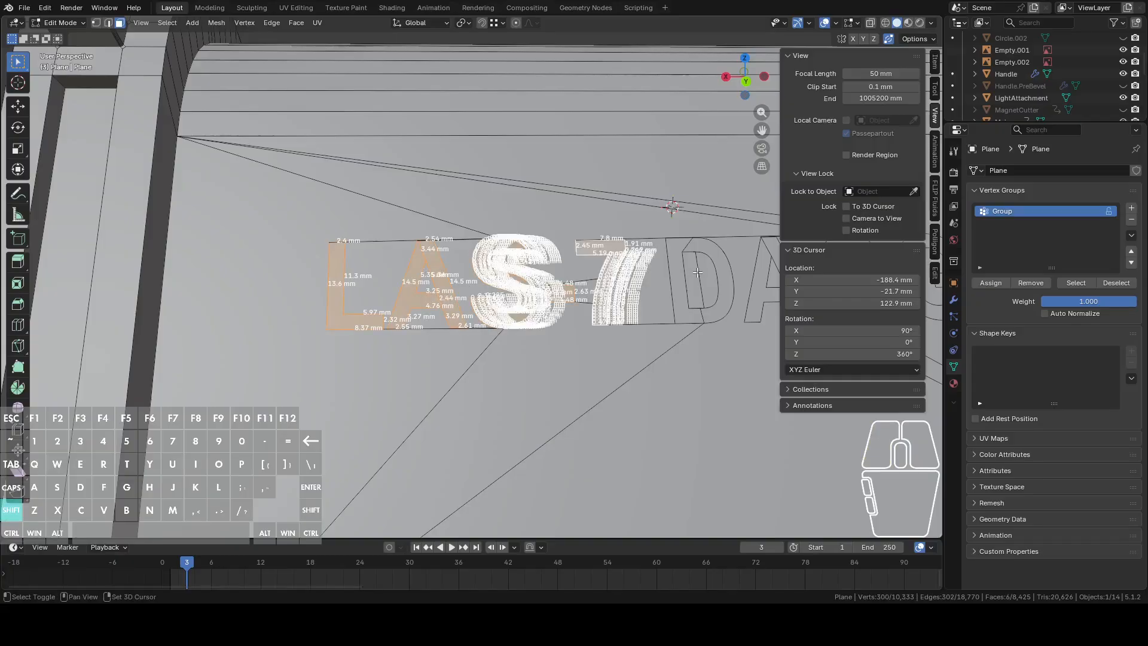
shift+click(680, 285)
shift+click(727, 270)
Add the faces of the remaining letters of DAGGER, through the final R, to the selection.
shift+middle_drag(728, 270, 549, 258)
shift+click(559, 263)
shift+click(596, 281)
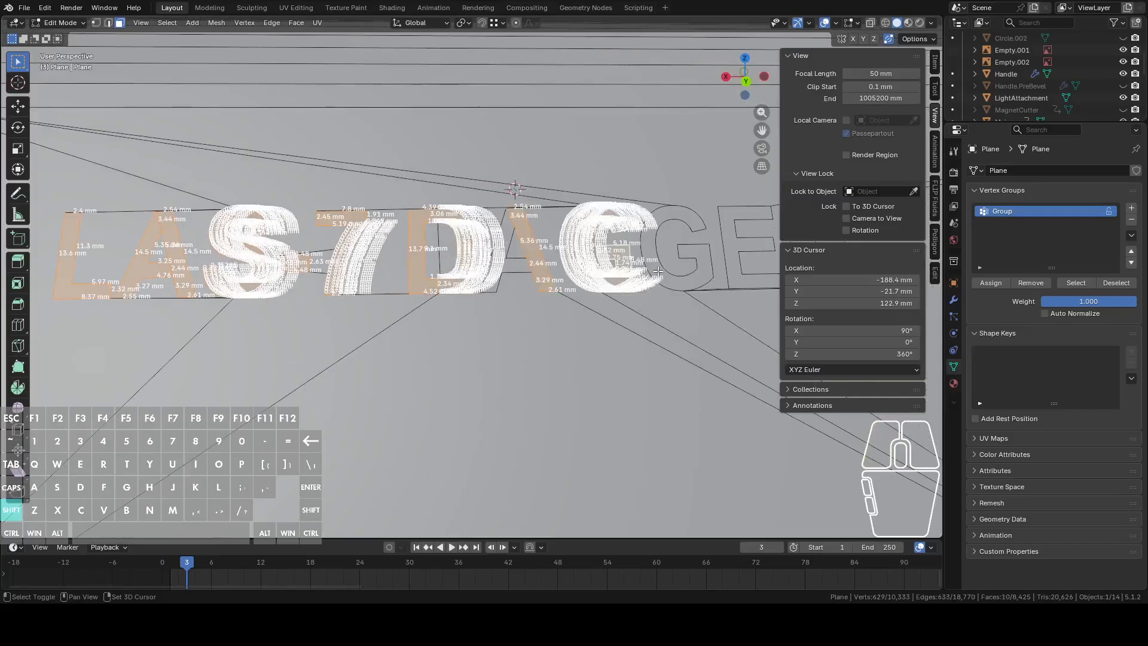
shift+click(665, 271)
shift+click(728, 271)
shift+middle_drag(727, 271, 495, 236)
shift+click(487, 253)
shift+click(499, 253)
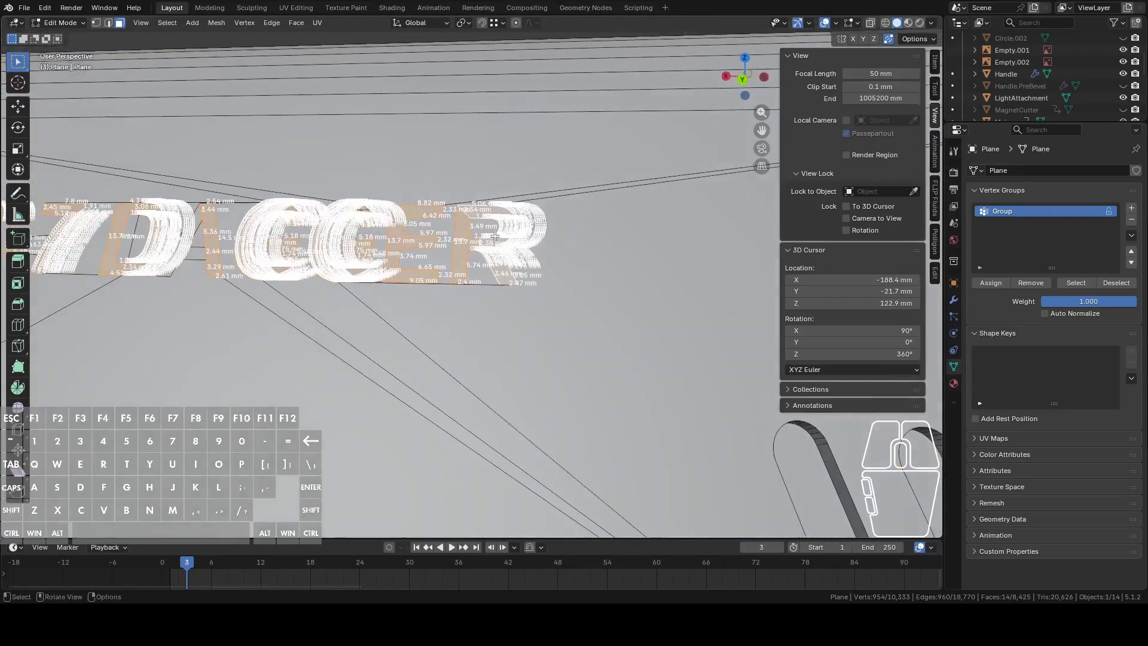
Hide the edge length overlay and add the missed face of the A in DAGGER to the selection.
click(859, 22)
click(809, 187)
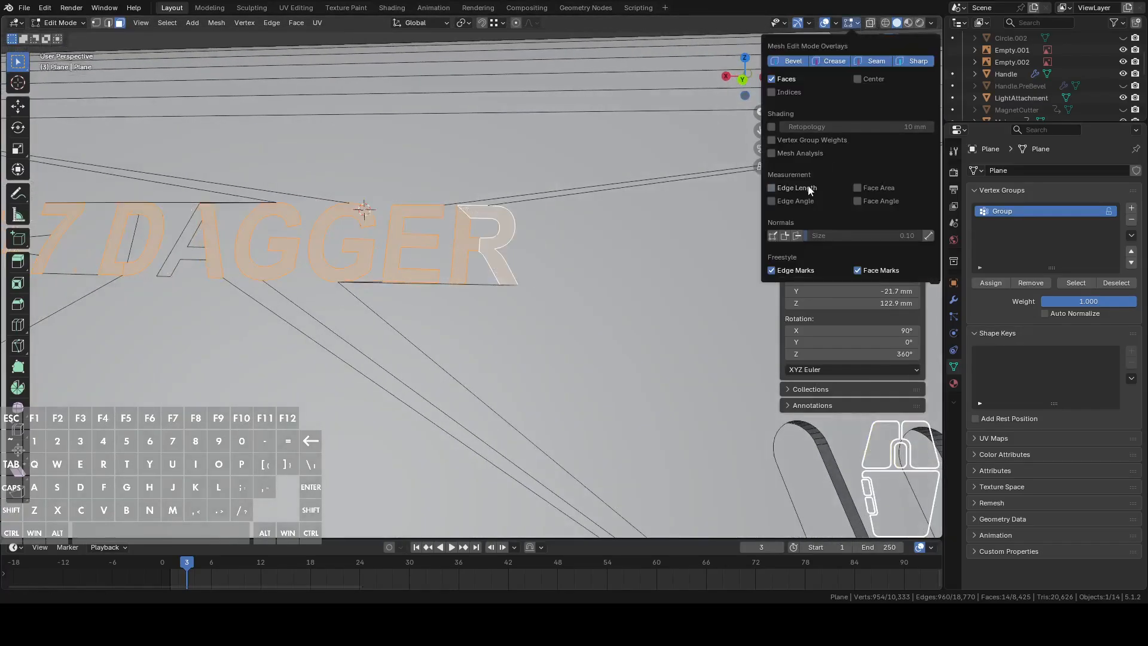
shift+middle_click(480, 208)
shift+middle_drag(456, 202, 651, 227)
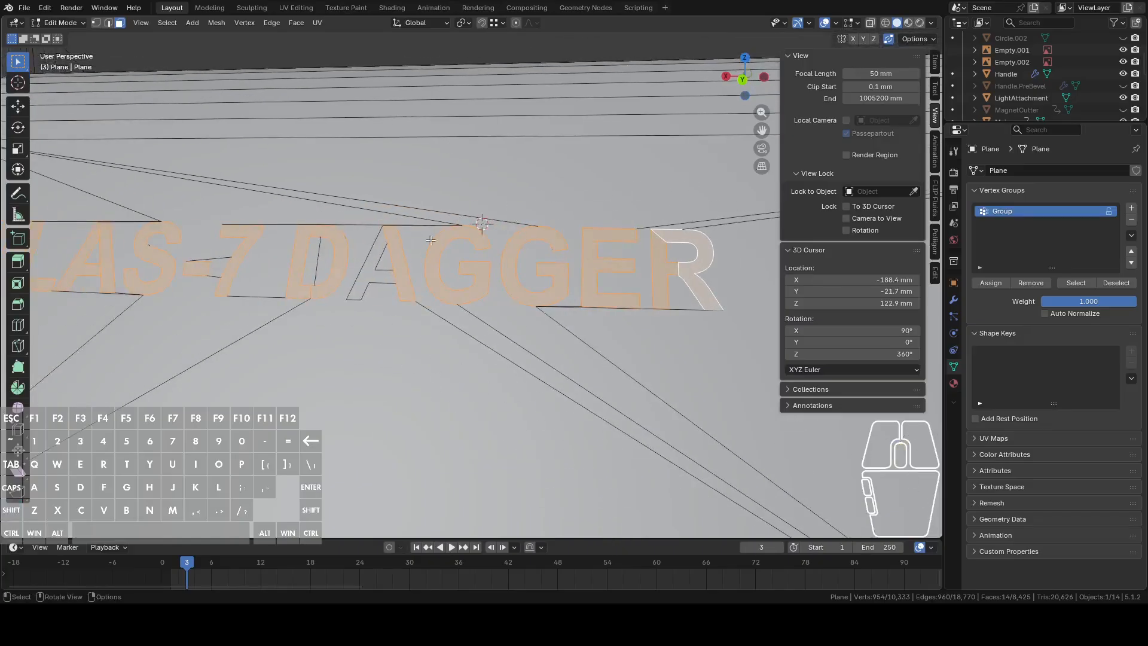
shift+click(364, 288)
middle_drag(365, 288, 326, 267)
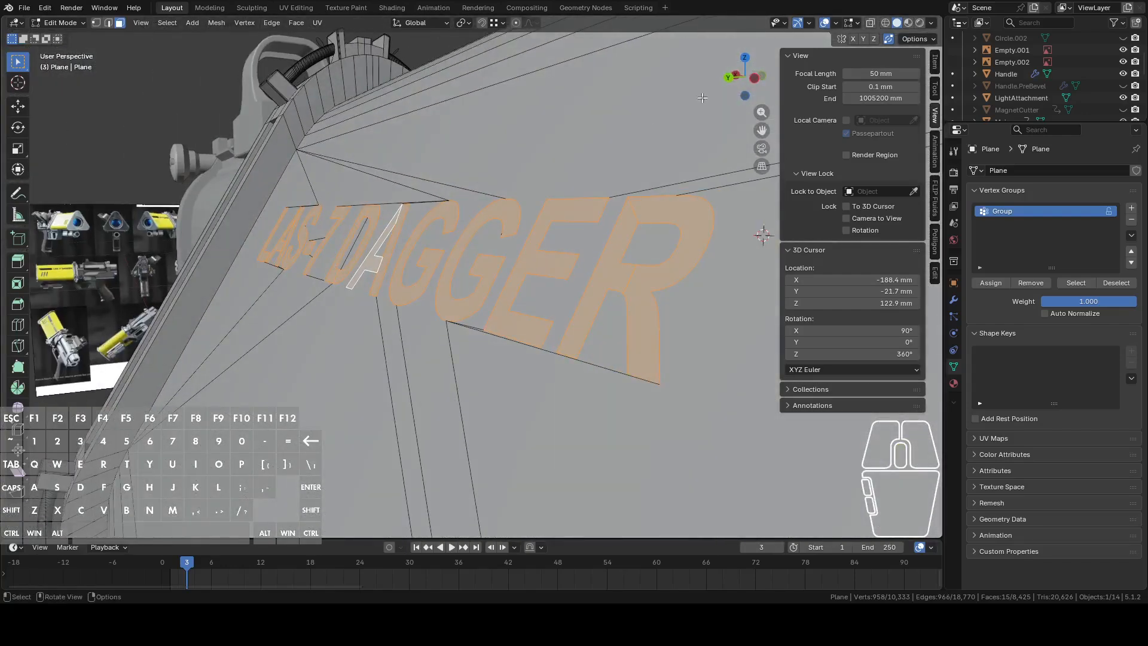
Show the edge length overlay again and extrude the selected letter faces inward into the housing.
click(858, 24)
click(788, 184)
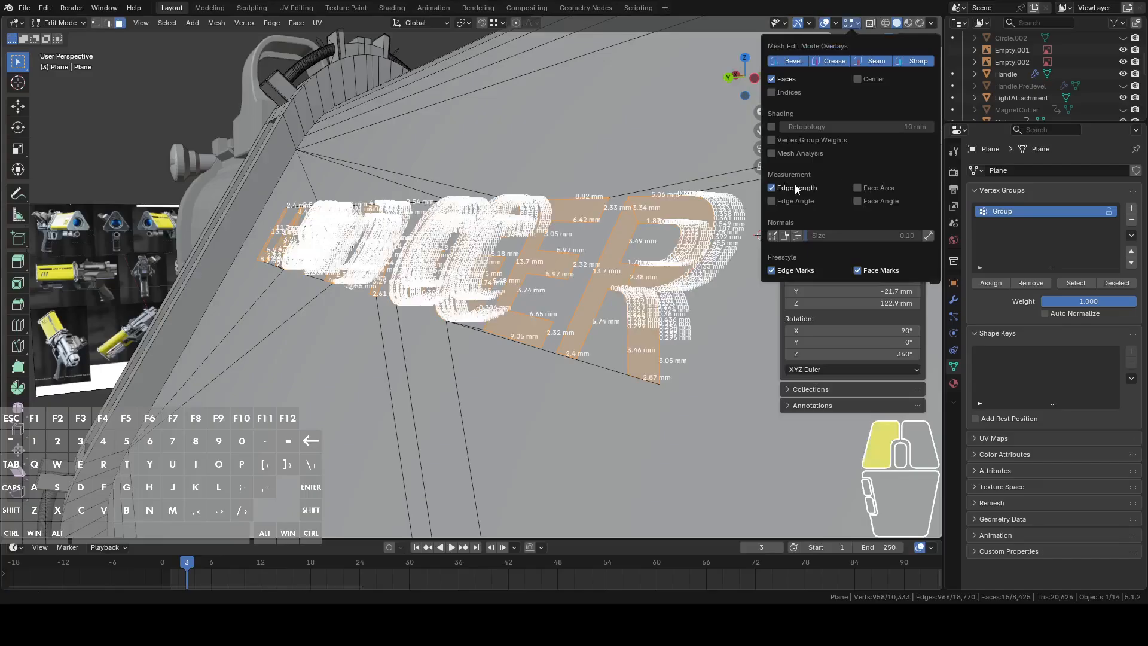
middle_drag(669, 261, 623, 276)
key(e)
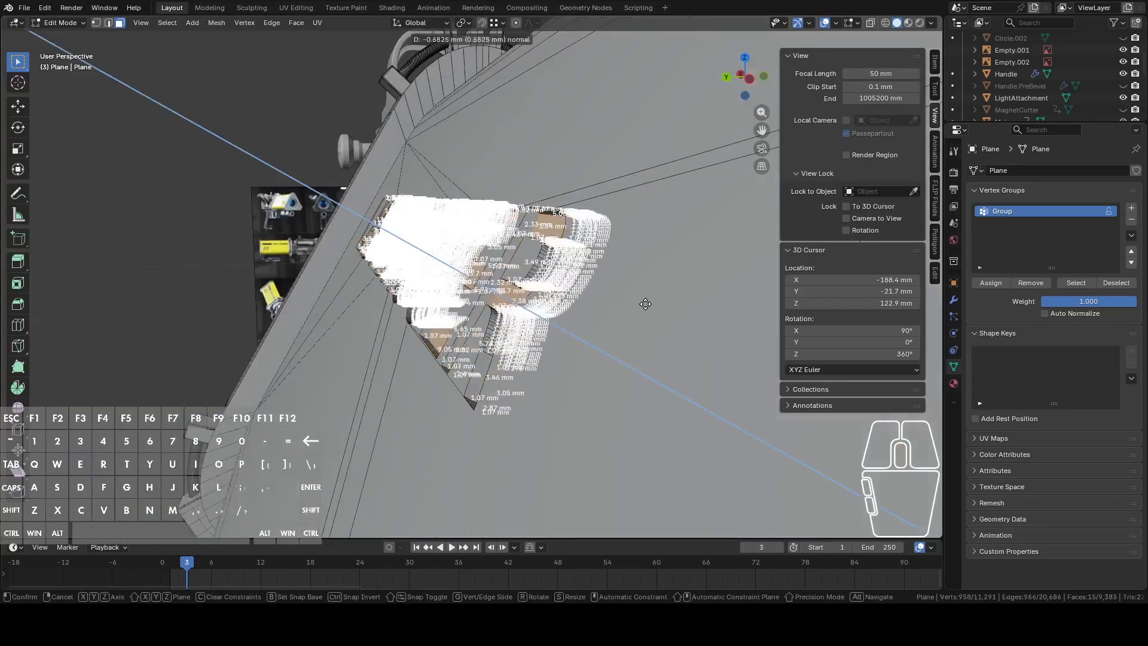
key(shift)
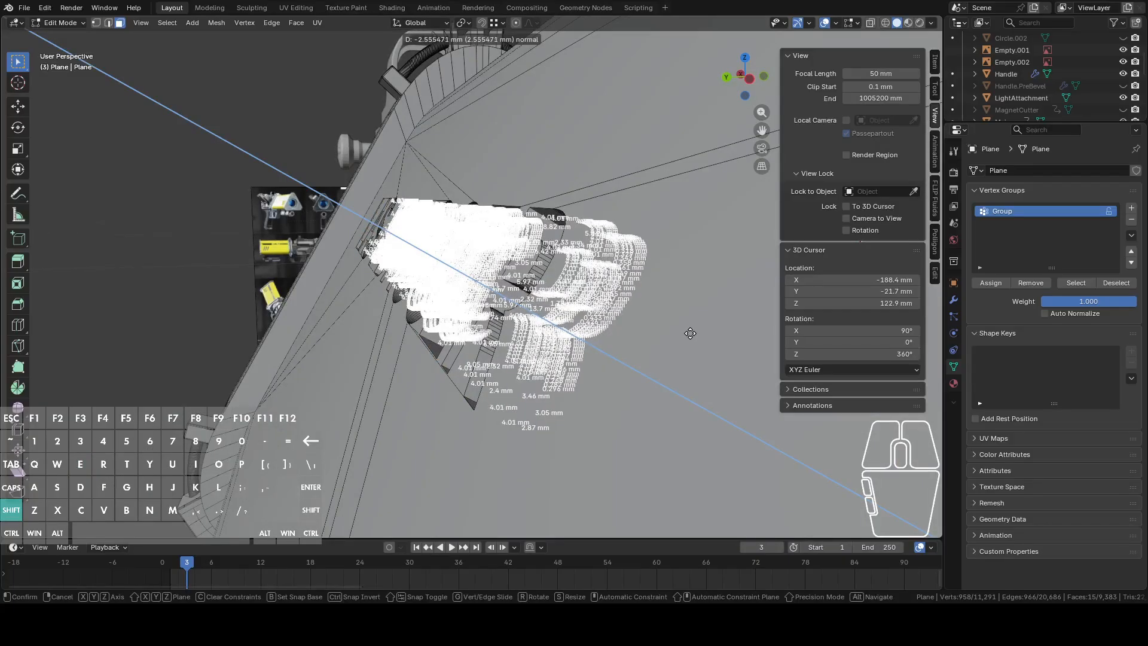
click(676, 319)
Return to object mode, turn X-ray on and inspect the engraved lettering on the housing.
scroll(677, 319, down, 3)
key(Tab)
mouse_move(676, 319)
middle_down()
mouse_move(628, 298)
mouse_move(694, 304)
middle_up()
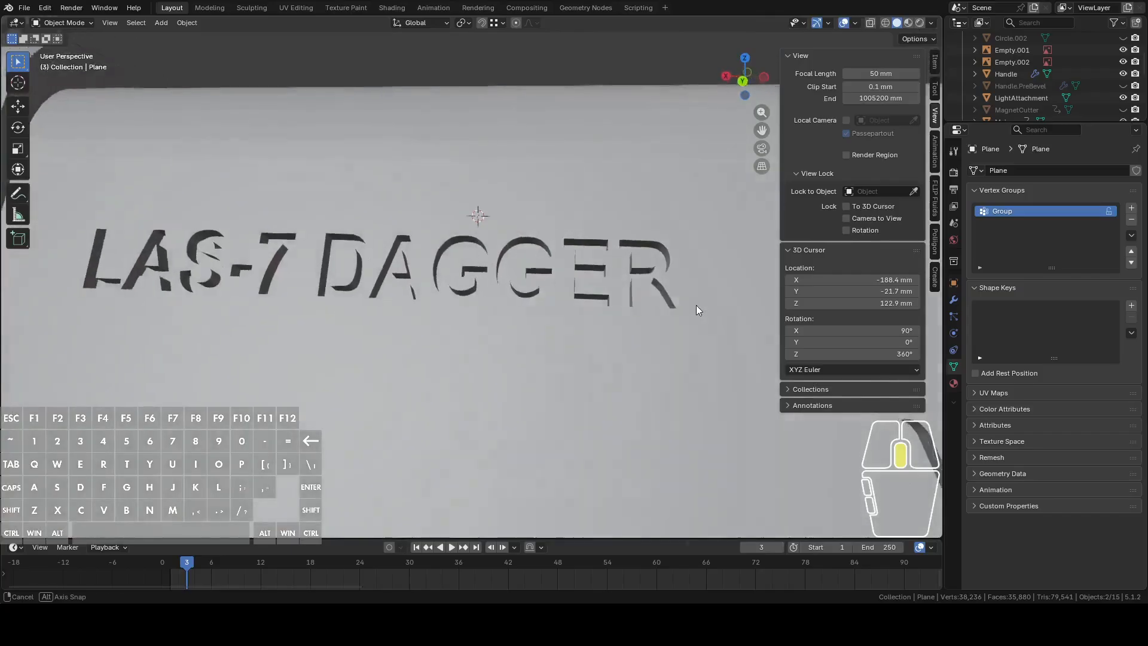
click(871, 22)
click(871, 24)
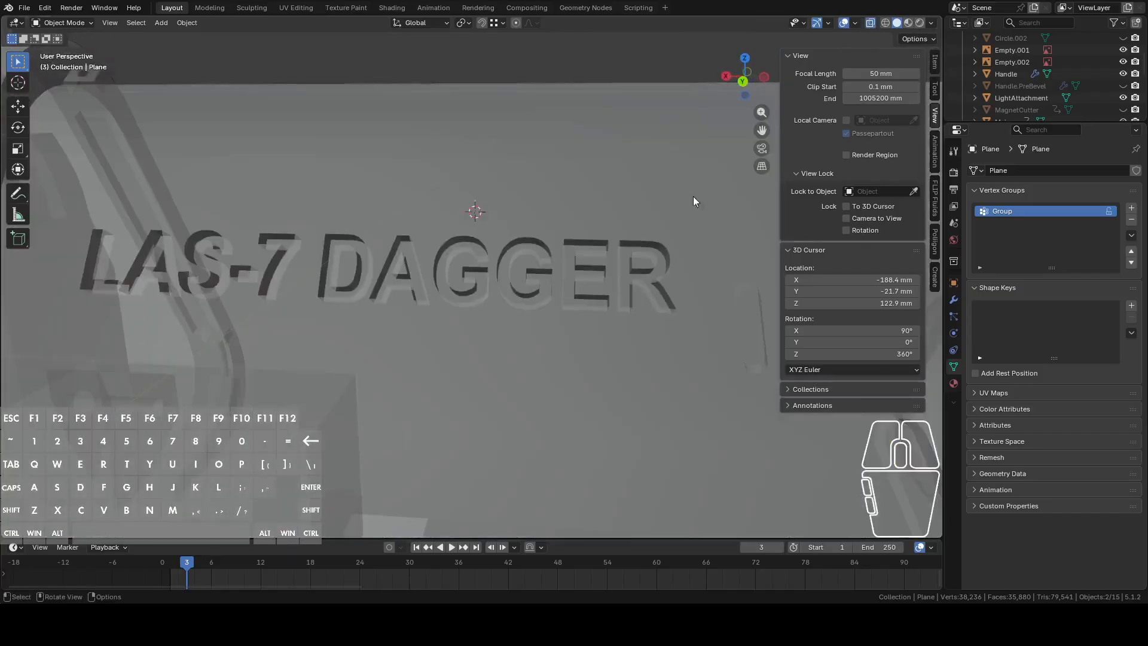
scroll(559, 274, down, 4)
mouse_move(562, 274)
middle_down()
mouse_move(625, 278)
mouse_move(580, 262)
mouse_move(576, 247)
mouse_move(578, 271)
mouse_move(618, 278)
mouse_move(598, 267)
mouse_move(555, 278)
mouse_move(635, 197)
mouse_move(511, 204)
mouse_move(447, 247)
middle_up()
key(Tab)
scroll(555, 278, down, 2)
key(Tab)
In back view, place the 3D cursor on the reference's black bar beside DAGGER and add a 10 mm plane there.
click(742, 88)
scroll(446, 310, up, 3)
shift+middle_drag(390, 354, 469, 308)
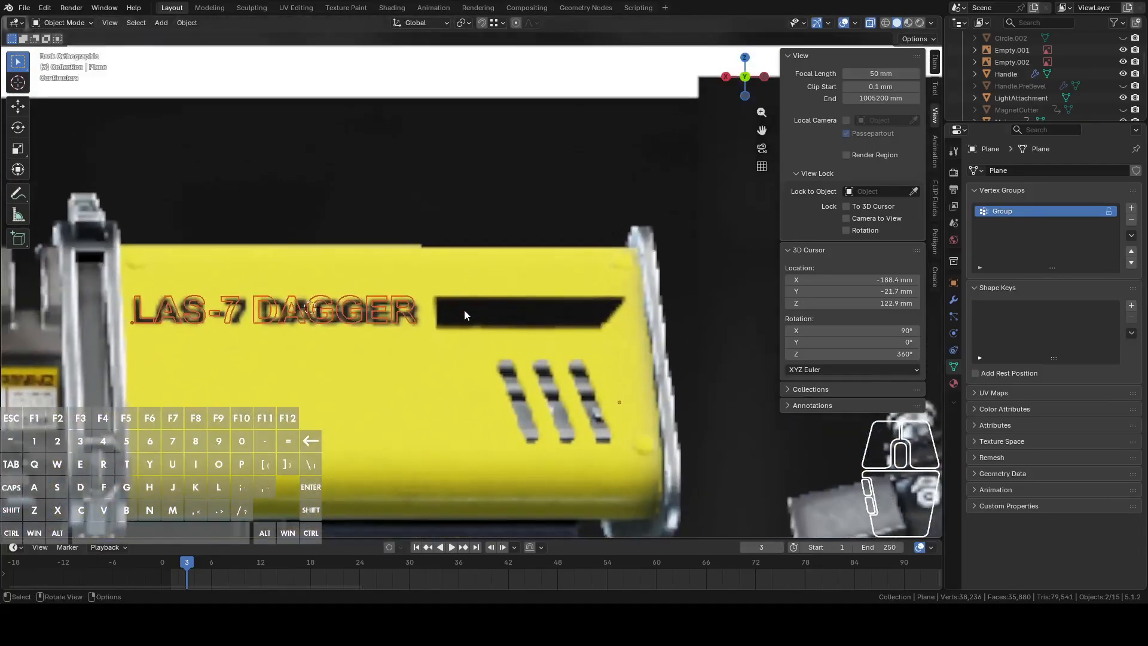
shift+right_click(455, 311)
key(shift+a)
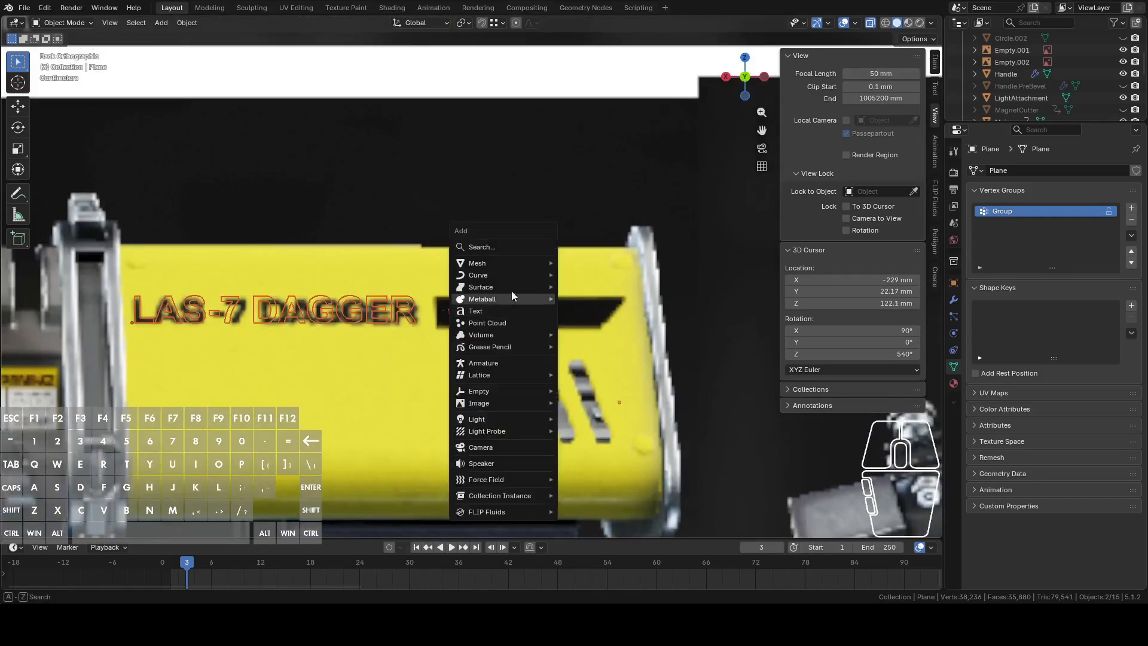
mouse_move(503, 264)
click(574, 264)
scroll(521, 314, down, 2)
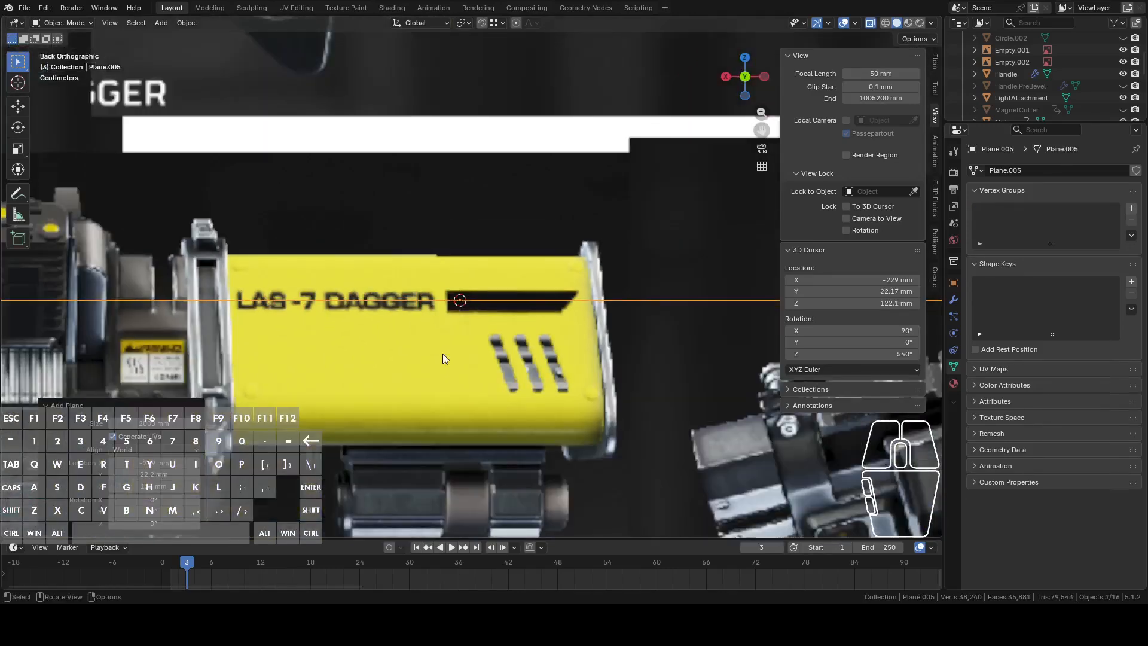
click(161, 424)
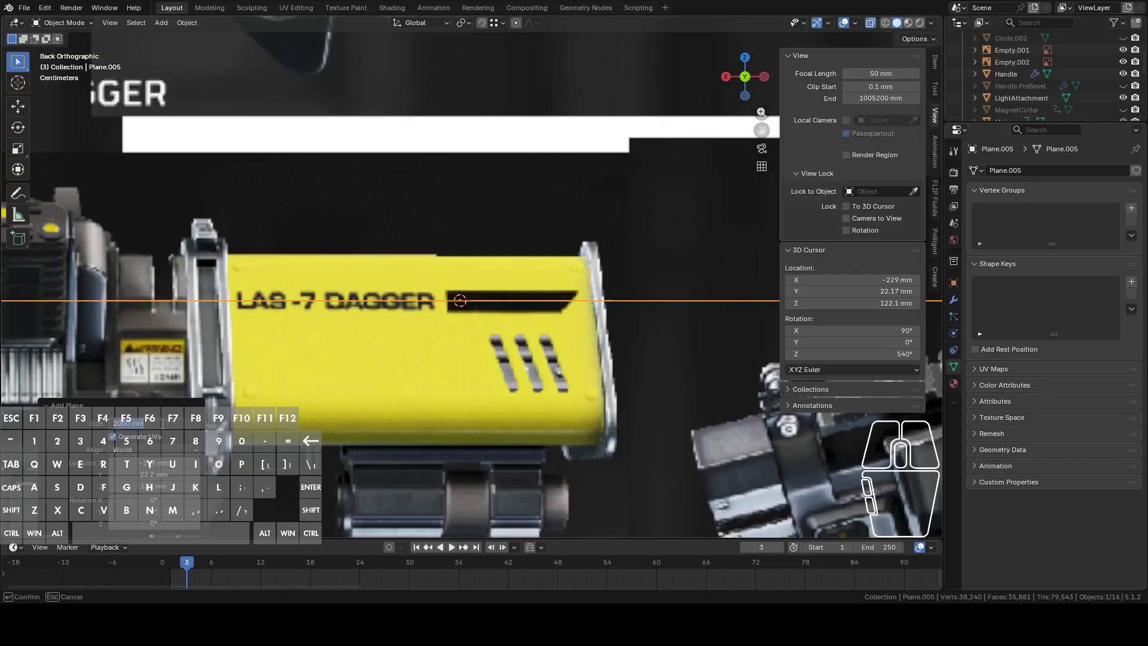
text(10)
key(Return)
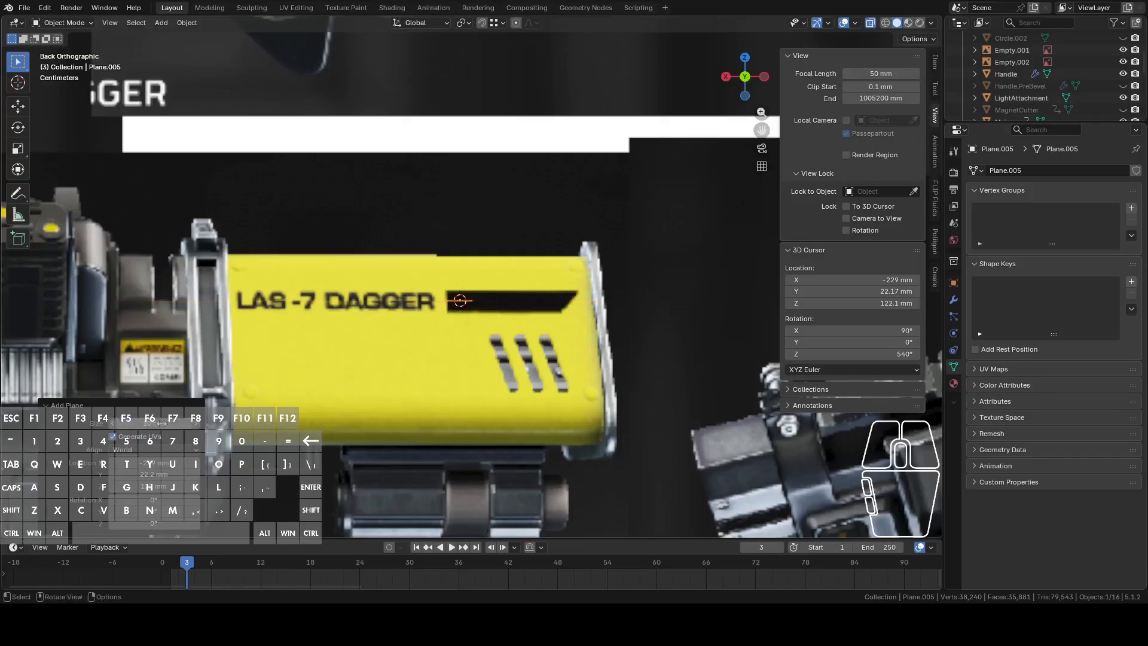
Rotate the plane -90° about X and scale it along Z to about 0.85 to match the bar's height.
scroll(366, 363, up, 4)
key(r)
key(x)
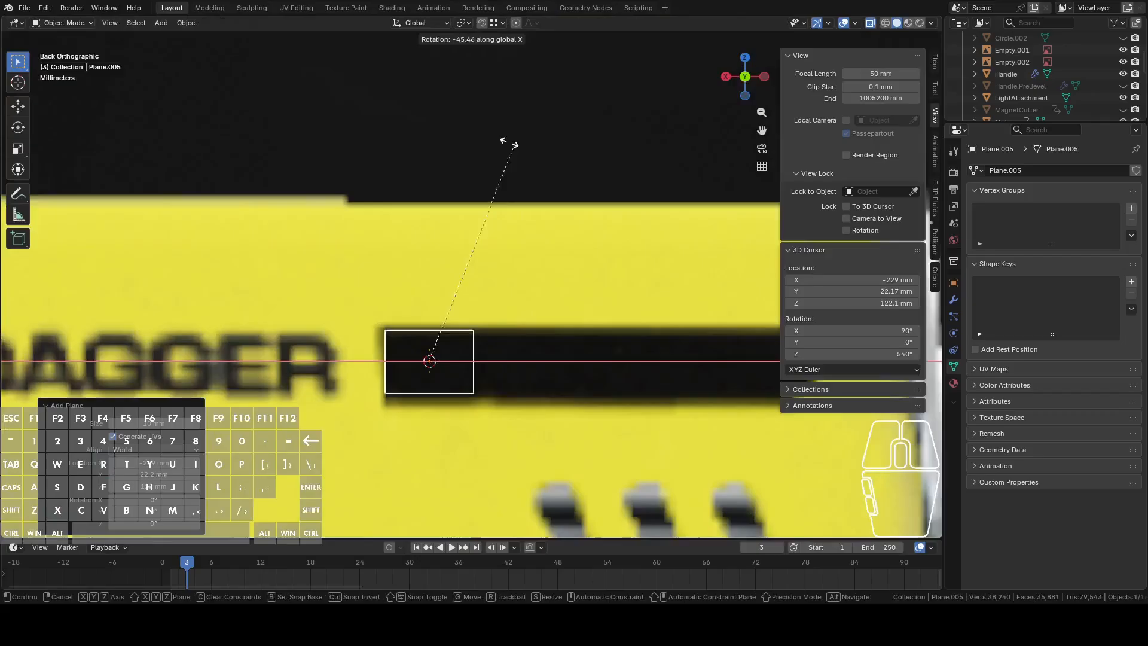
key(ctrl)
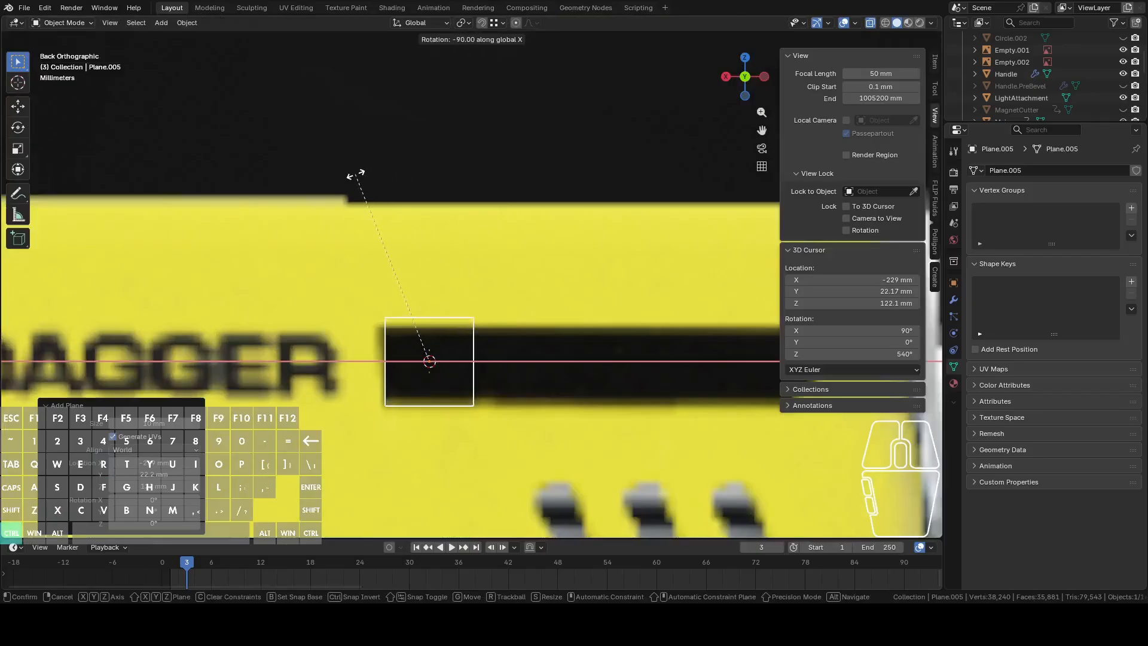
click(356, 173)
key(s)
key(z)
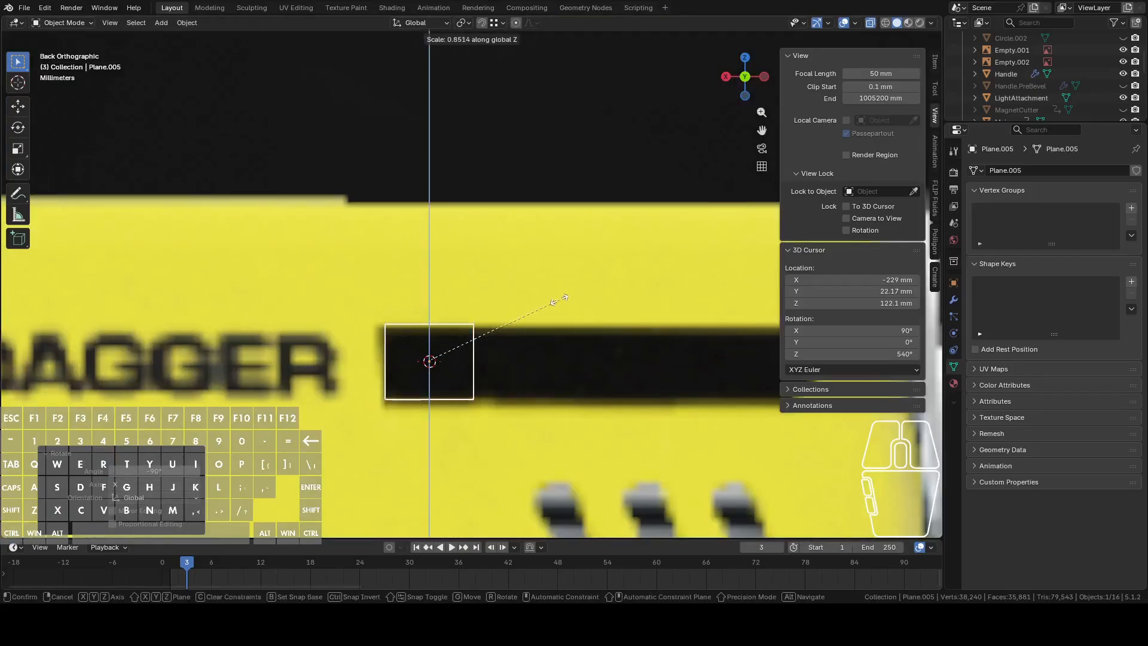
click(560, 300)
Select the plane's edge facing the muzzle in edit mode and move it along X to the bar's lower end corner.
shift+middle_drag(562, 317, 525, 269)
key(Tab)
click(425, 255)
shift+middle_drag(597, 384, 474, 379)
key(1)
drag(302, 248, 353, 365)
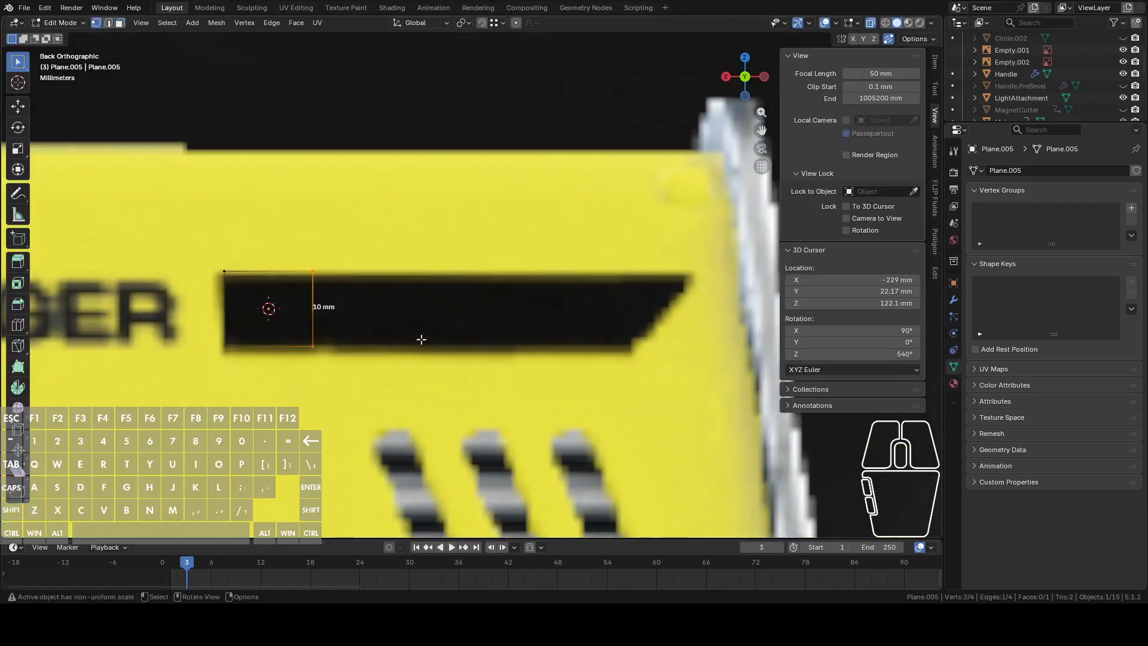
key(g)
key(x)
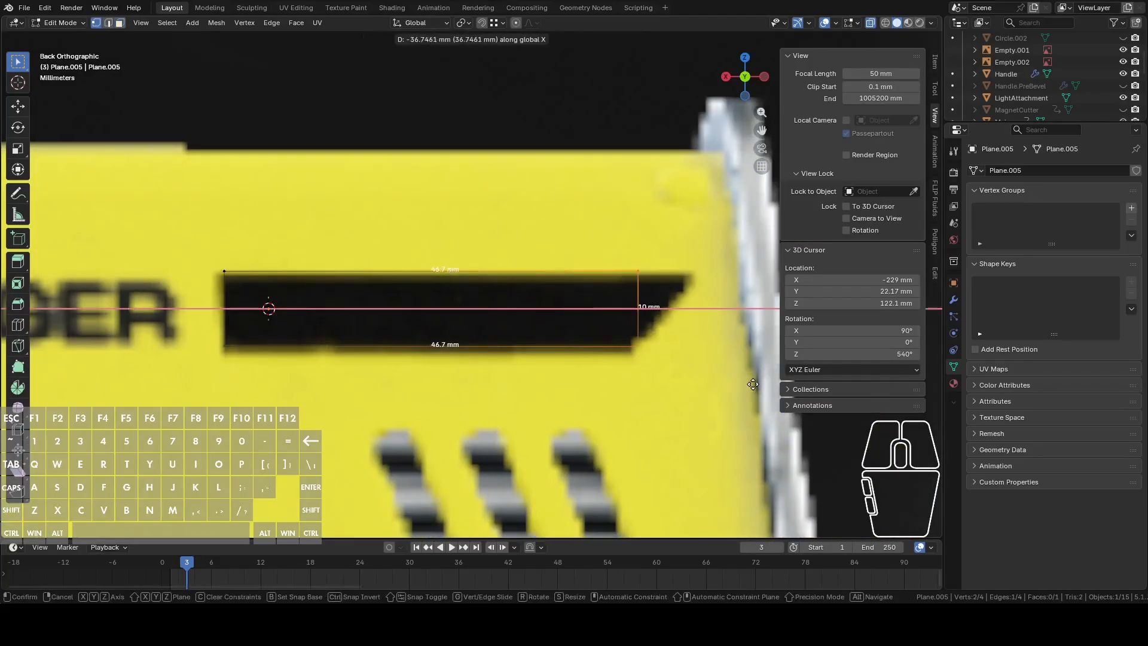
click(746, 385)
Move the plane's upper end corner along X to match the bar's slanted end, and leave edit mode.
click(647, 283)
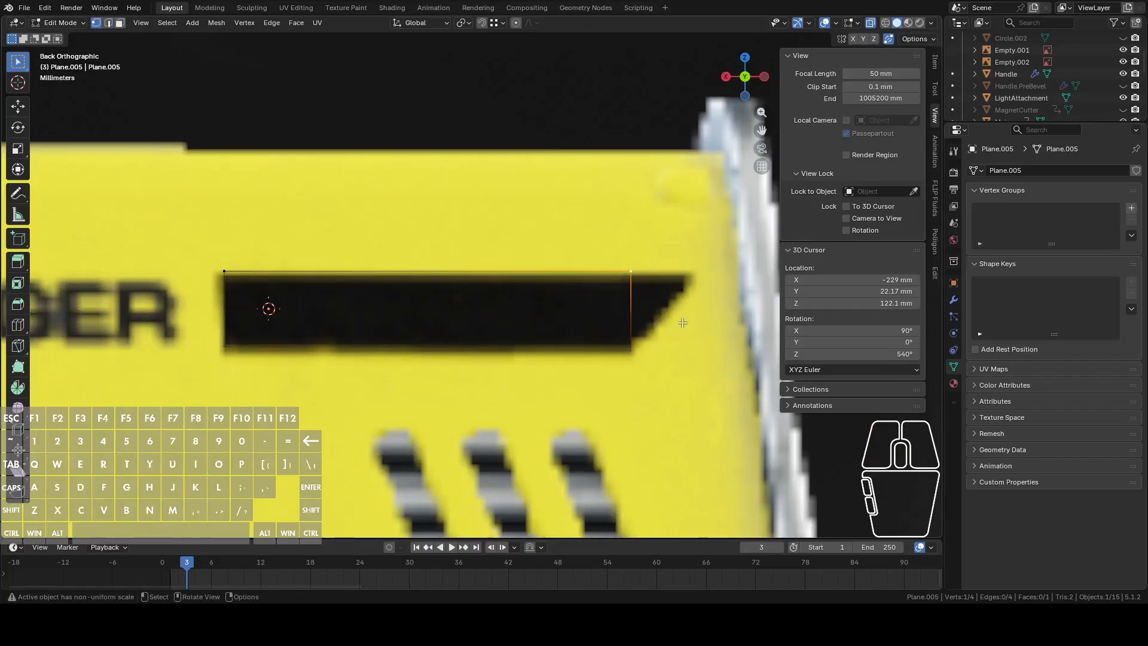
key(g)
key(x)
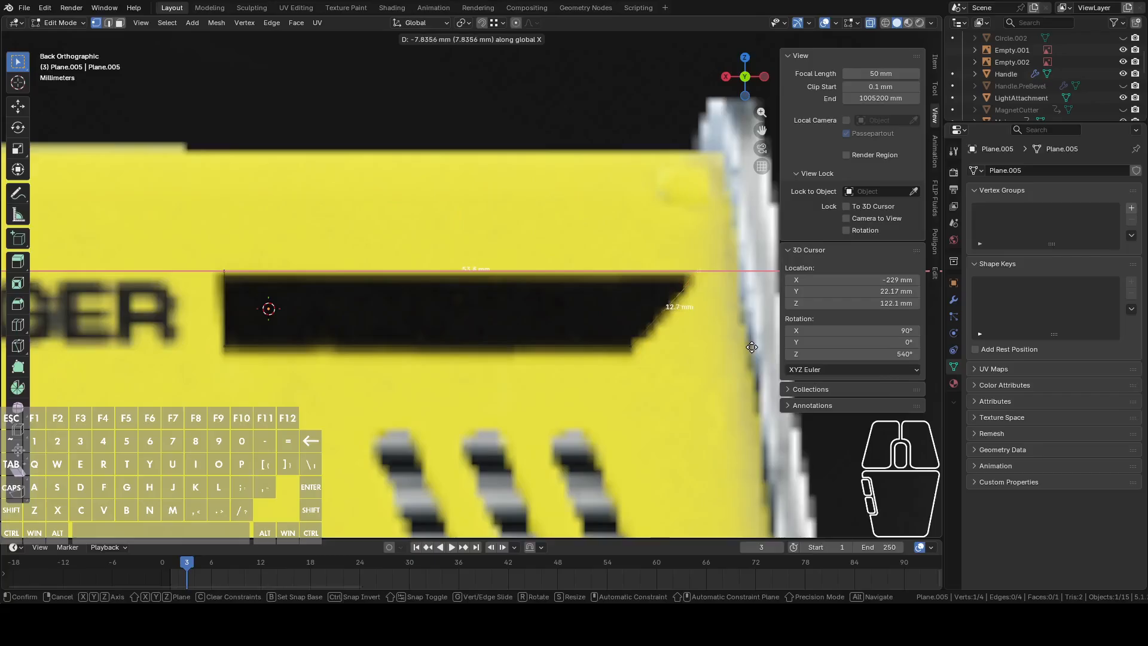
click(749, 348)
scroll(451, 317, down, 7)
key(Tab)
Move the bar-shaped plane about 31 mm along Y so it sits outside the housing.
scroll(436, 301, up, 3)
scroll(436, 300, down, 2)
middle_drag(435, 300, 481, 324)
middle_drag(444, 286, 637, 335)
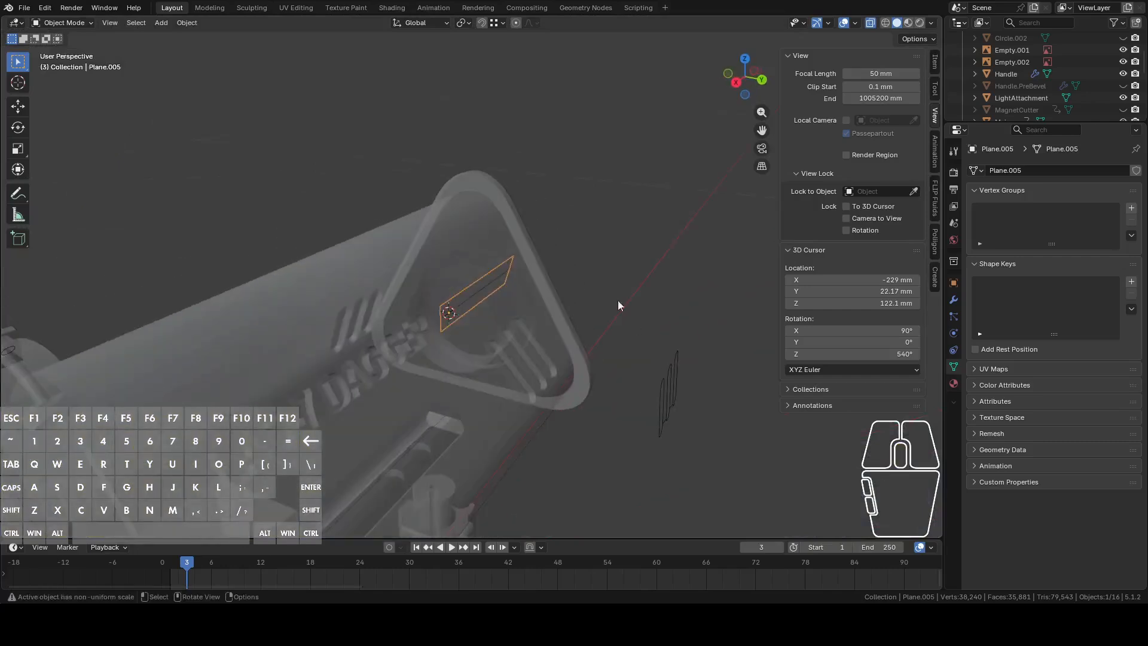
key(g)
key(y)
click(679, 227)
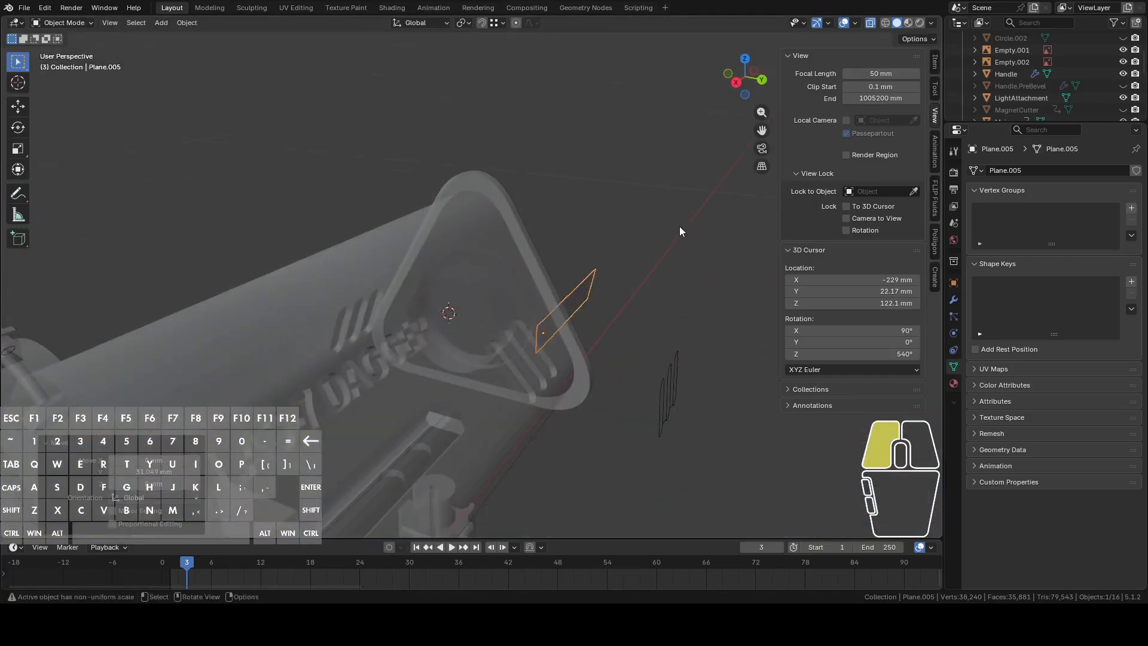
Knife Project the bar-shaped plane onto the barrel housing mesh in edit mode from the back view.
middle_drag(438, 266, 602, 305)
click(441, 256)
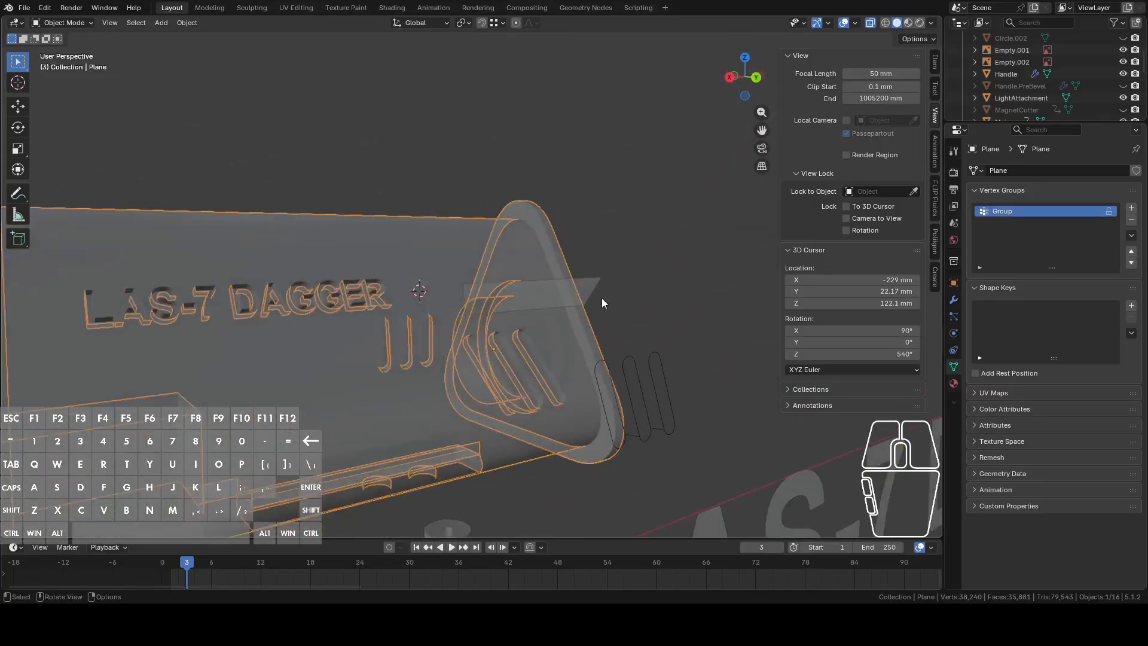
key(Tab)
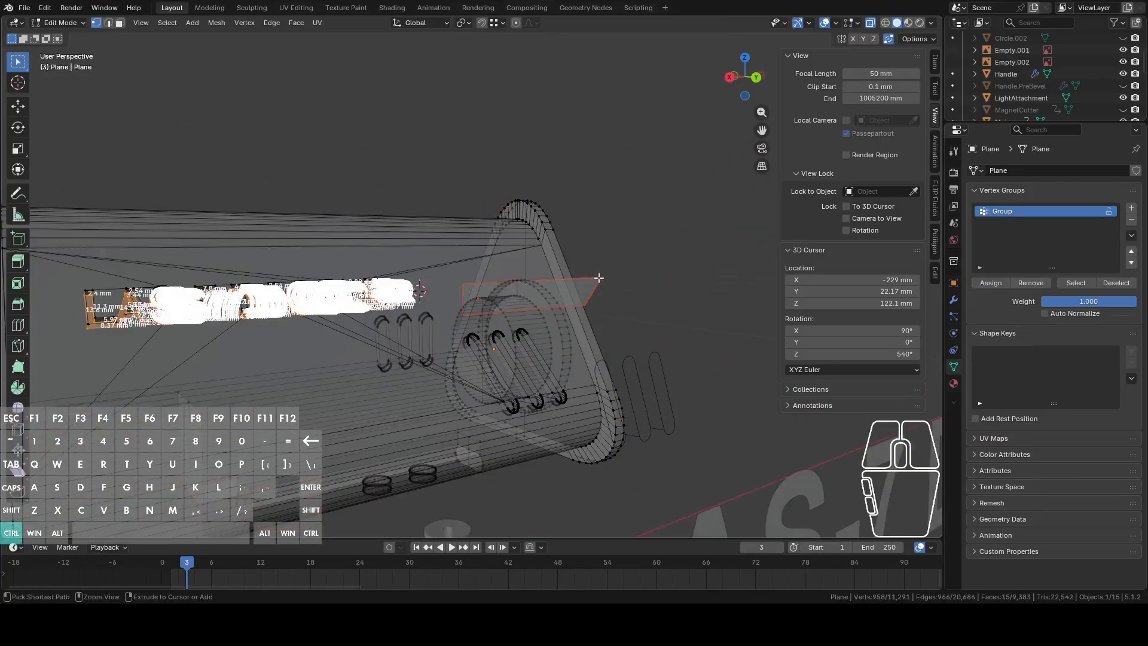
click(757, 80)
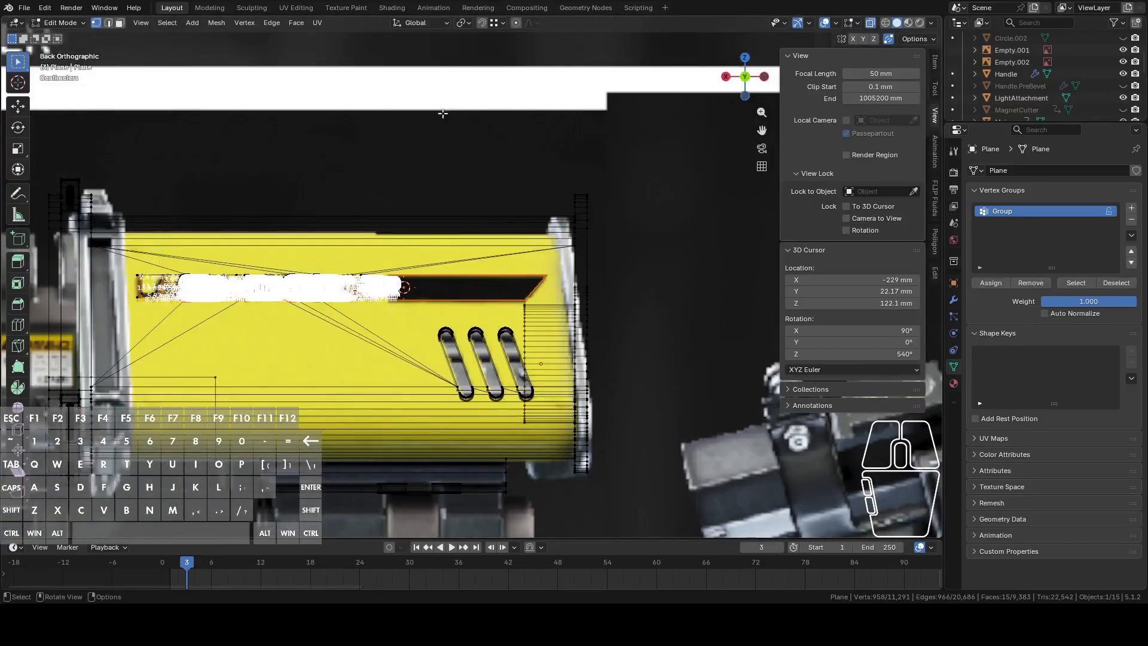
click(217, 23)
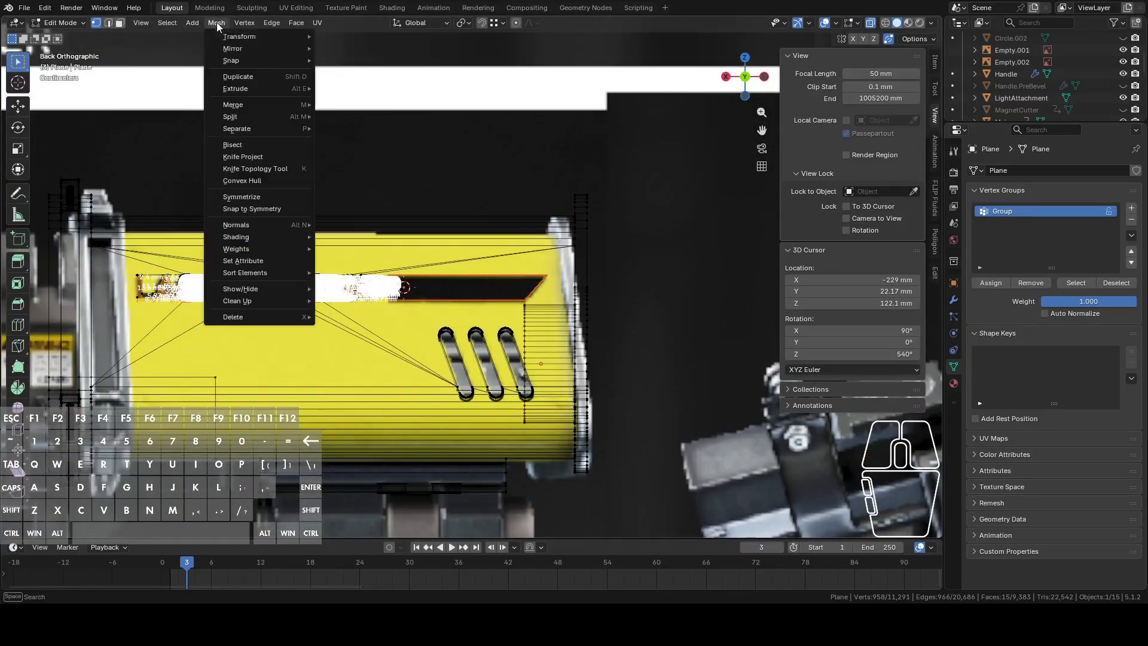
click(249, 156)
click(137, 524)
click(376, 310)
middle_drag(444, 324, 387, 337)
scroll(393, 337, up, 3)
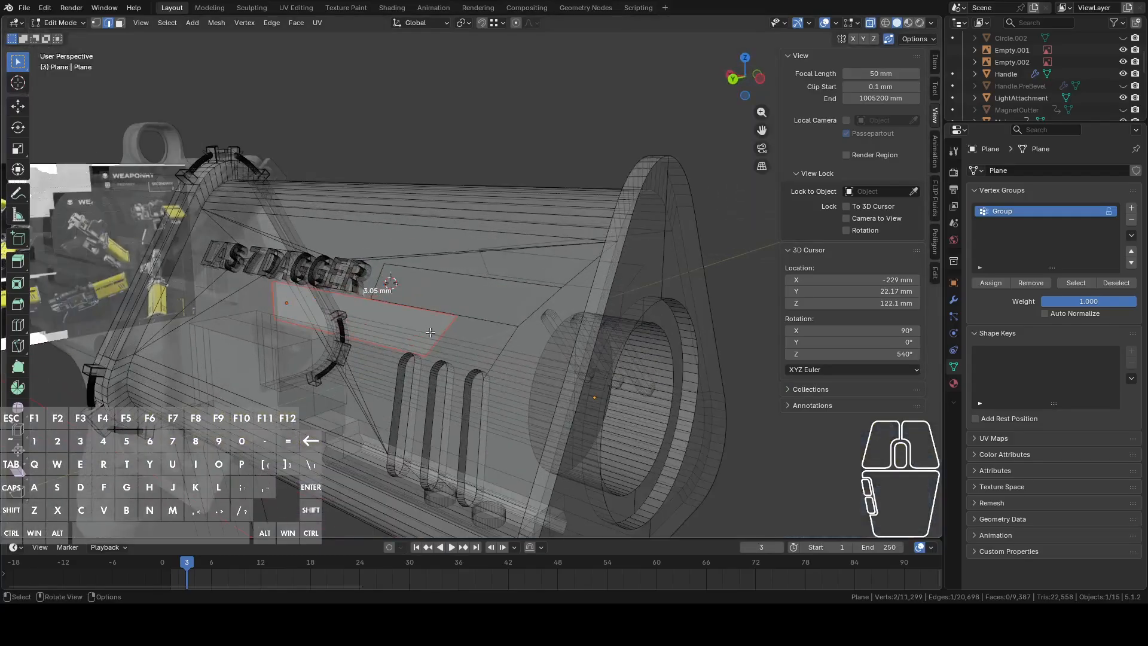
Select the projected bar face in face mode, extrude it inward into the housing, and inspect it in object mode.
key(3)
click(456, 290)
middle_drag(459, 291, 488, 289)
scroll(486, 304, up, 2)
scroll(488, 289, up, 2)
key(e)
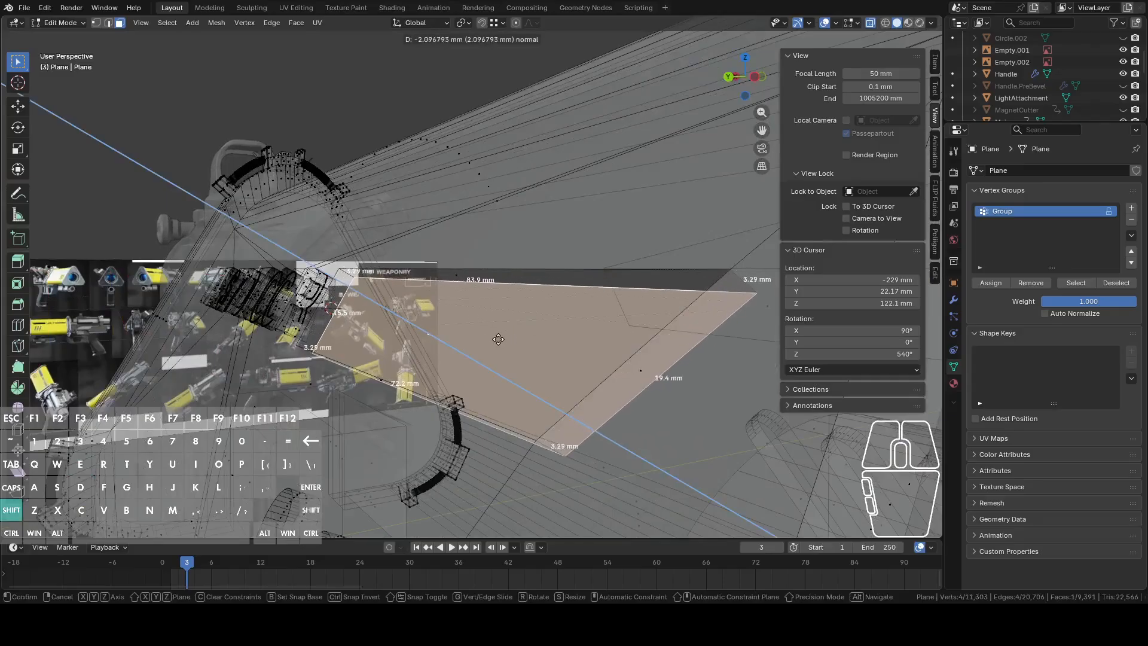
shift+click(537, 371)
scroll(536, 372, down, 5)
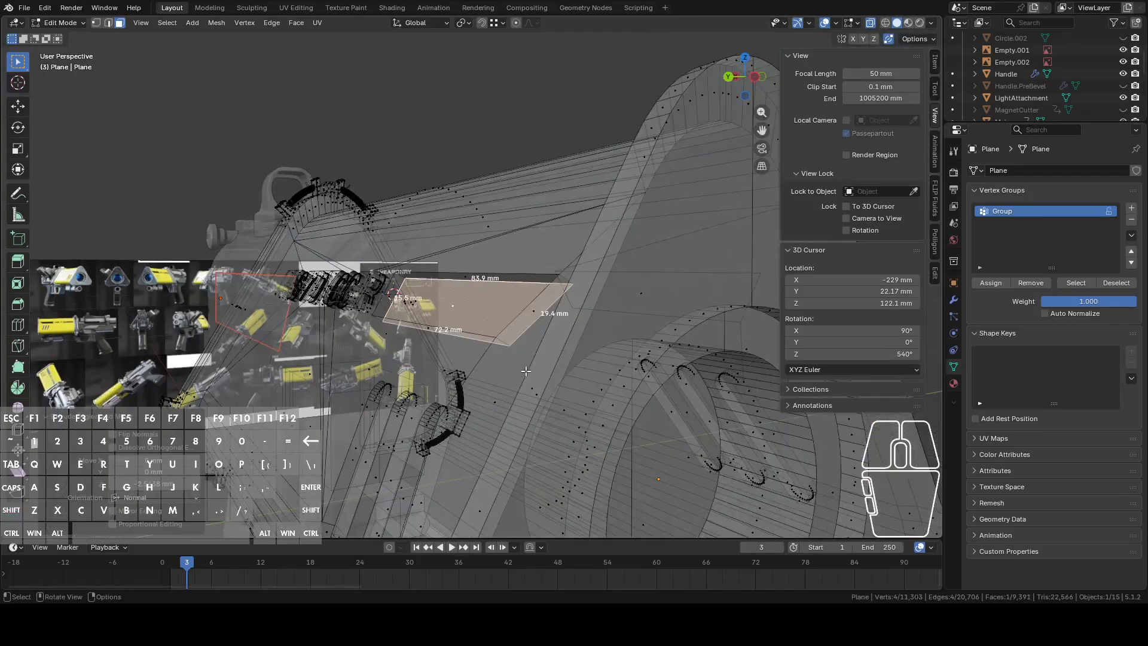
key(Tab)
scroll(490, 349, up, 2)
middle_drag(490, 349, 547, 349)
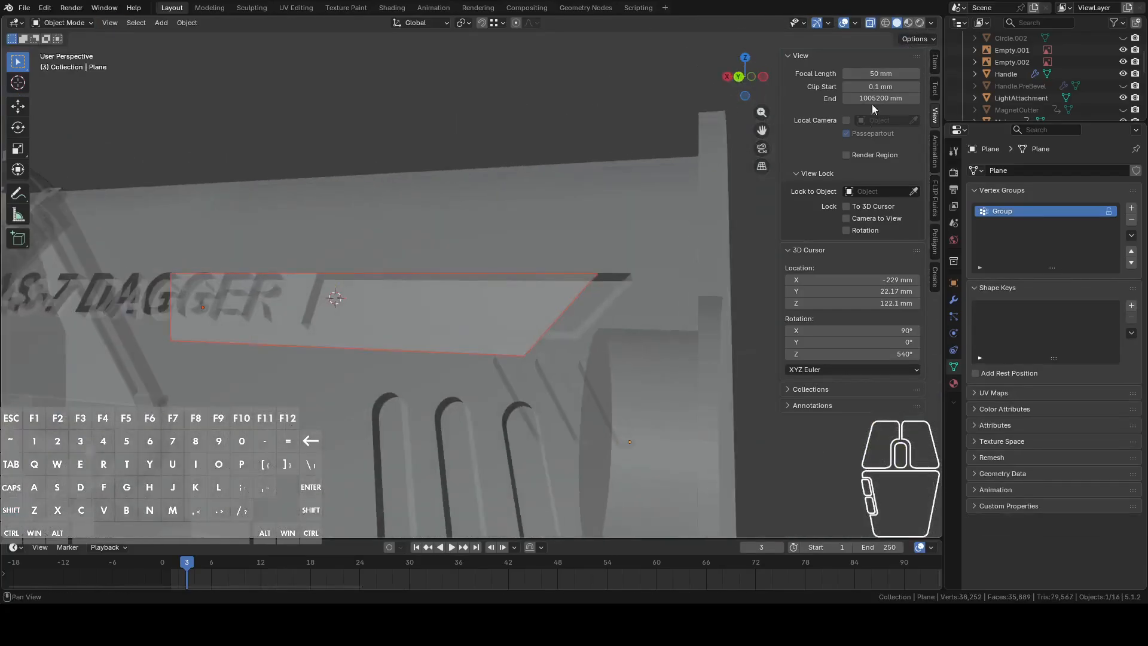
Extrude the slanted bar face on the housing's other side about 2.55 mm inward, and return to object mode.
click(870, 23)
middle_drag(688, 198, 389, 309)
click(493, 295)
key(Tab)
shift+middle_drag(541, 314, 650, 338)
scroll(479, 290, up, 4)
scroll(634, 325, up, 5)
key(e)
key(shift)
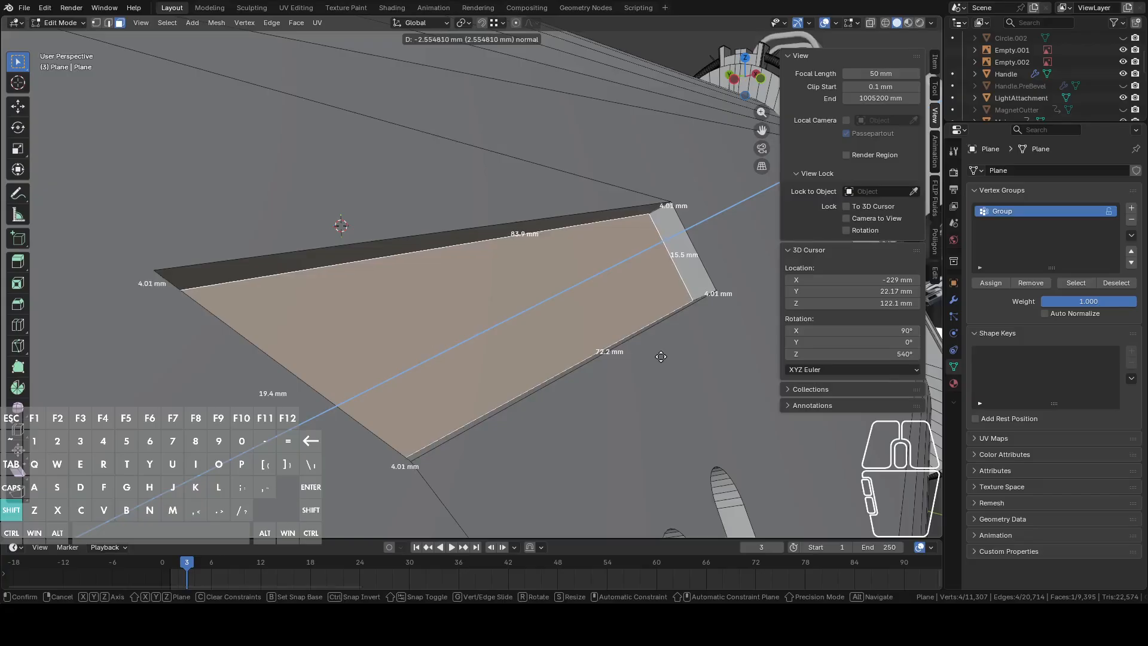
shift+click(661, 356)
scroll(658, 350, down, 11)
key(Tab)
middle_drag(461, 267, 581, 253)
Move the LAS-7 DAGGER text object across the gun so it sits outside the opposite side of the barrel housing.
click(280, 366)
middle_drag(279, 366, 383, 343)
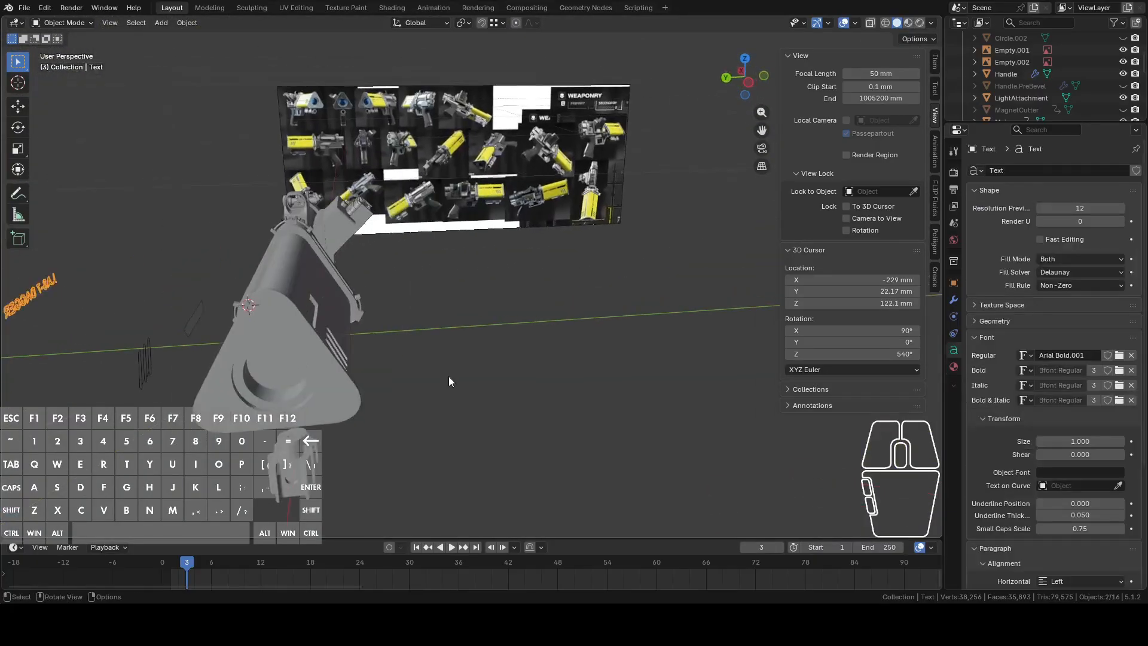
key(g)
key(x)
click(787, 376)
middle_drag(604, 364, 469, 365)
shift+middle_drag(559, 346, 471, 338)
scroll(601, 350, up, 3)
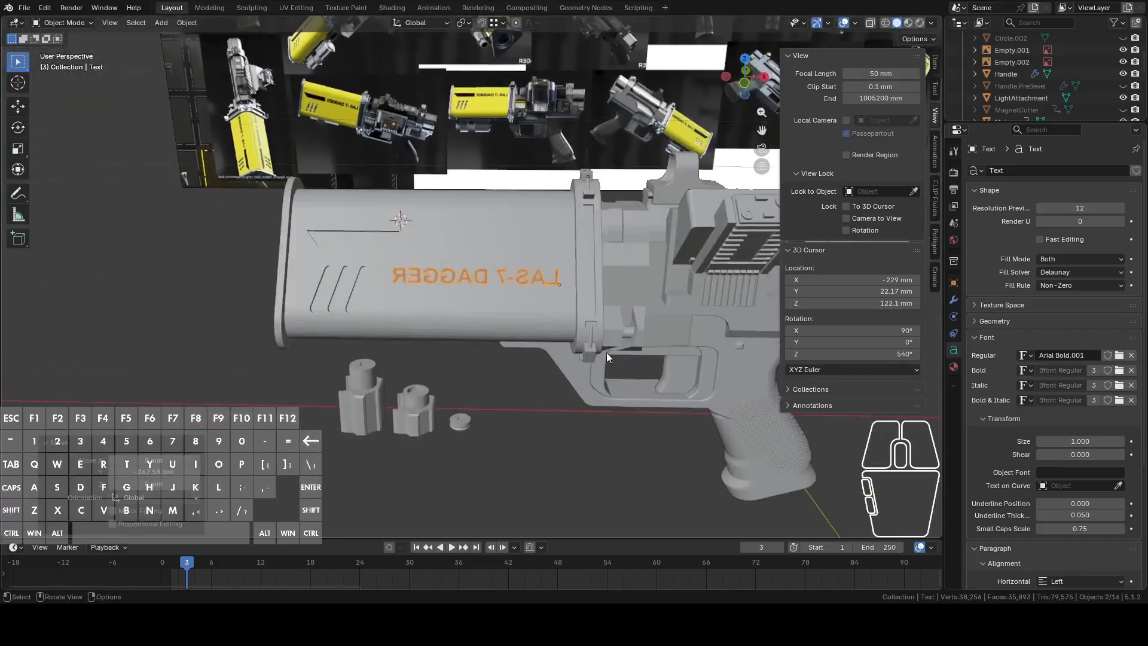
Rotate the LAS-7 DAGGER text 180° around the global Z axis.
key(r)
key(z)
key(ctrl)
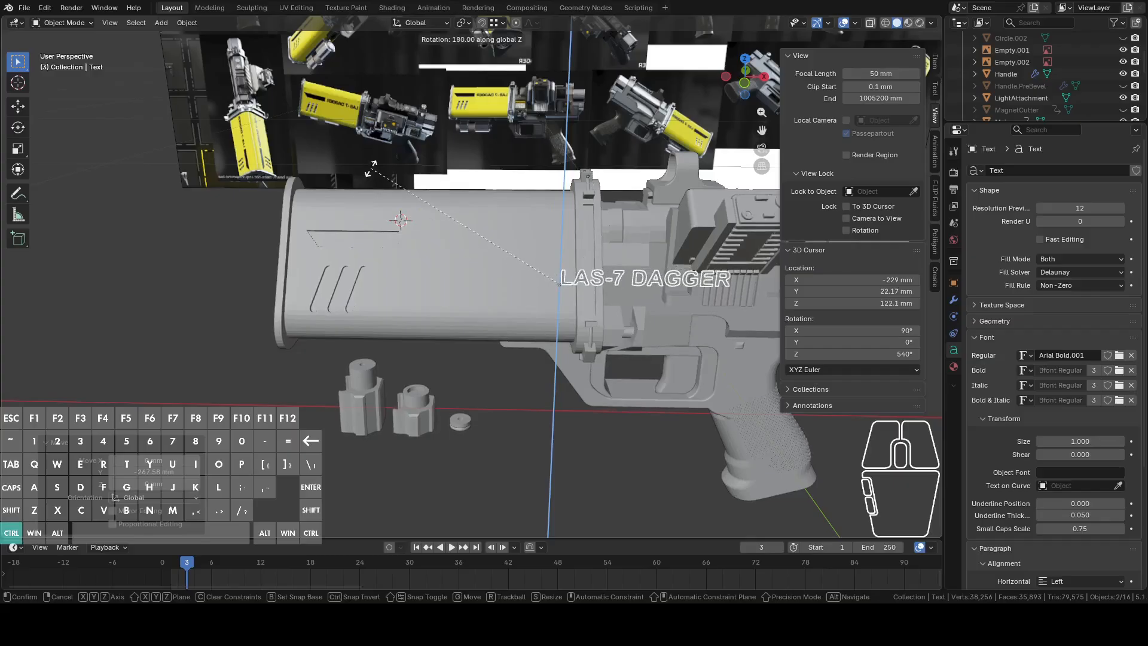
ctrl+click(371, 168)
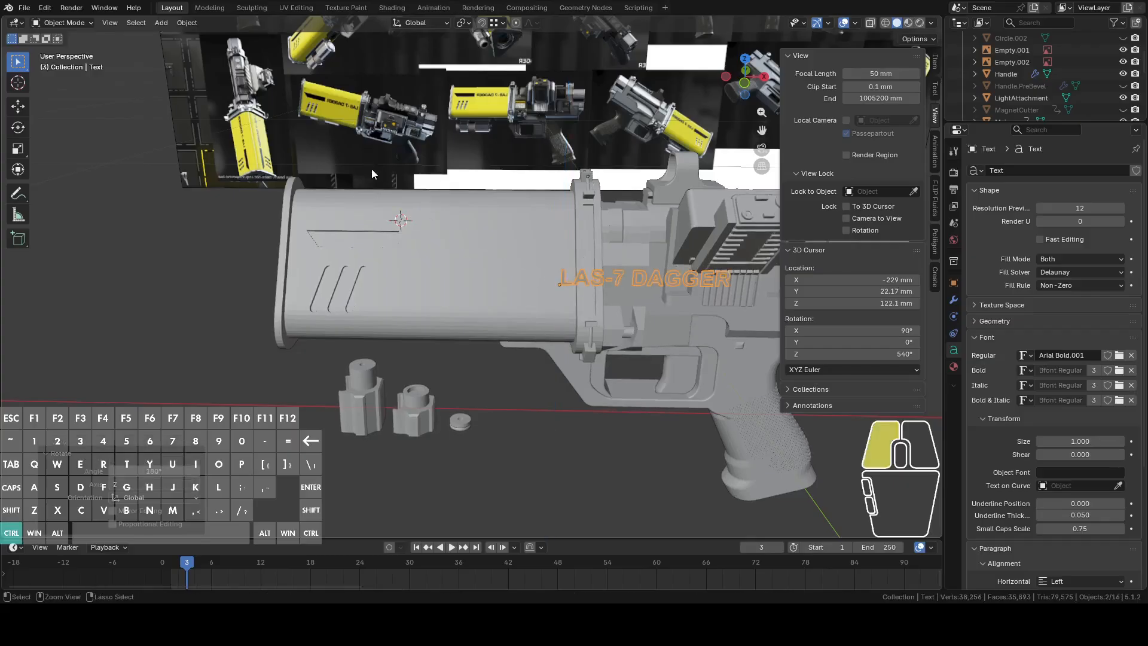
Move the text along X in the front view with X-ray on, covering the reference image's lettering beside the bar.
click(745, 84)
shift+middle_drag(646, 196, 544, 174)
click(875, 23)
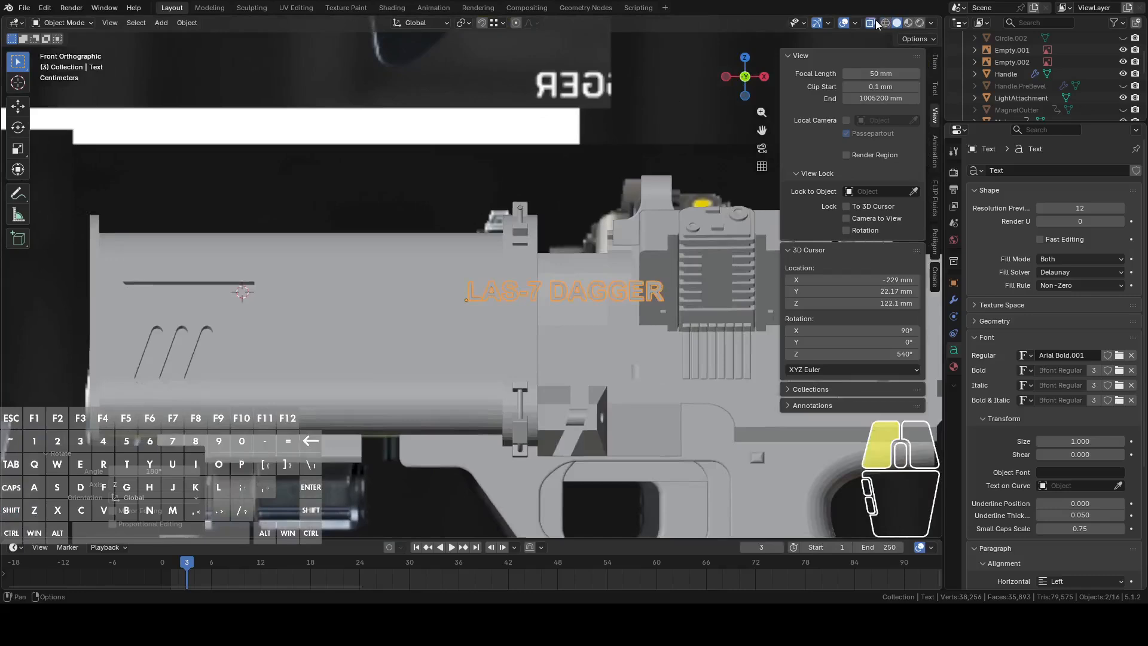
shift+middle_drag(454, 529, 504, 507)
key(g)
key(y)
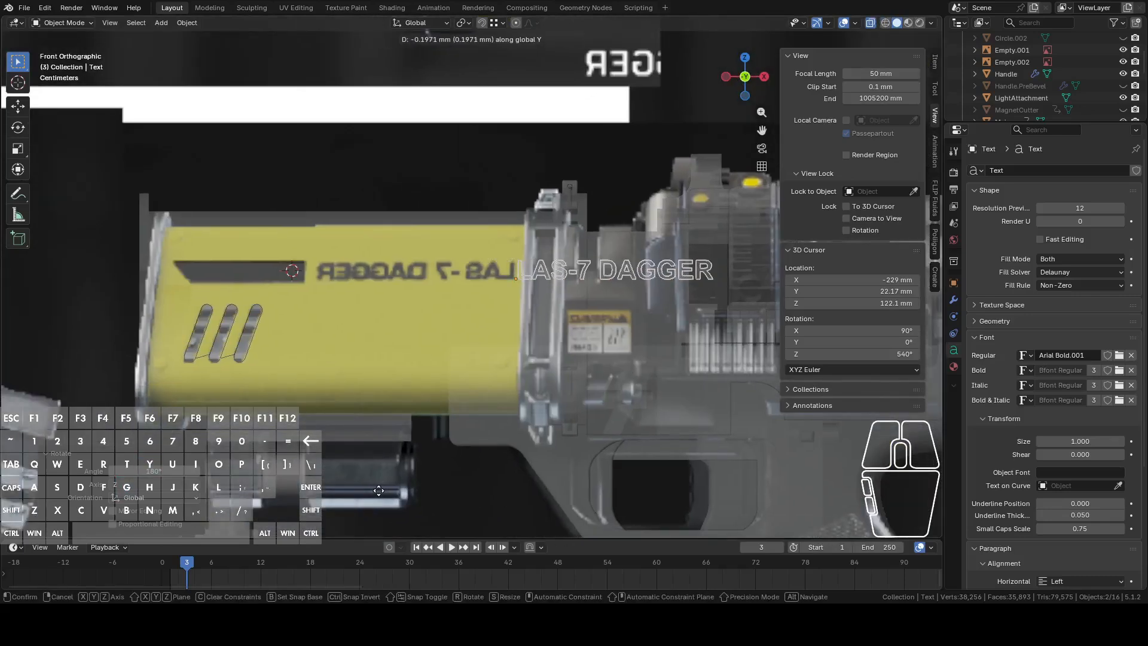
key(x)
click(280, 490)
middle_drag(292, 472, 435, 368)
key(Tab)
middle_drag(331, 296, 534, 433)
key(Tab)
click(440, 446)
shift+click(508, 342)
key(Tab)
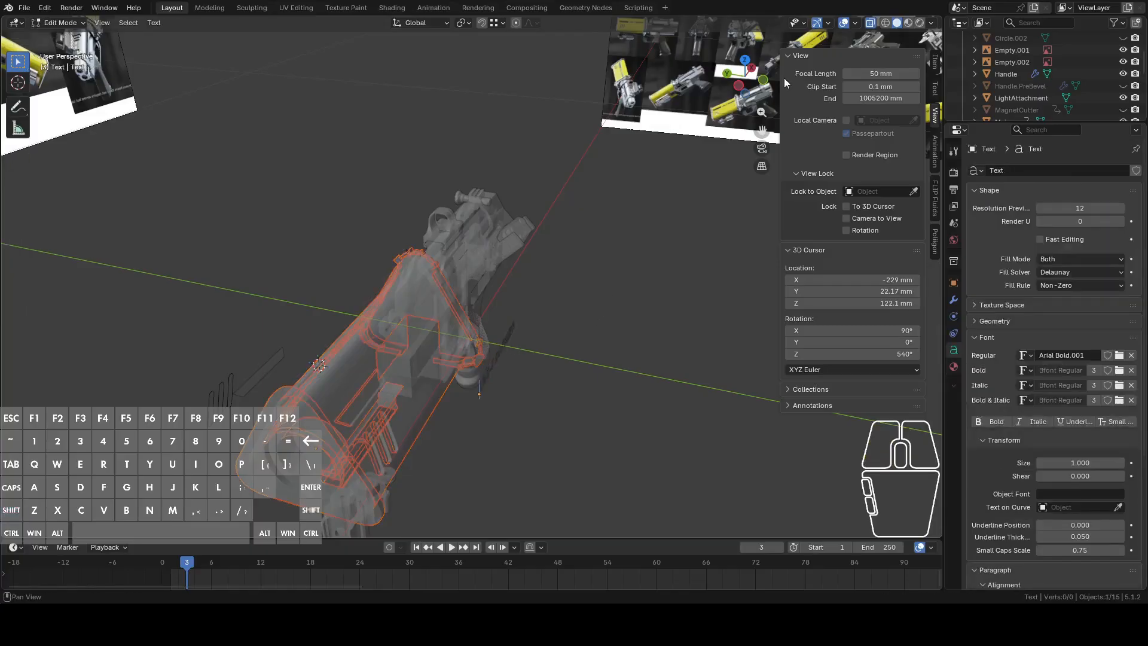
click(763, 80)
scroll(597, 310, up, 3)
shift+middle_drag(597, 310, 506, 154)
scroll(510, 241, up, 2)
key(Tab)
Open the barrel housing mesh in edit mode with the text object also selected, viewed from the front.
scroll(494, 269, down, 4)
middle_drag(494, 267, 464, 337)
click(361, 281)
key(Tab)
scroll(361, 281, up, 3)
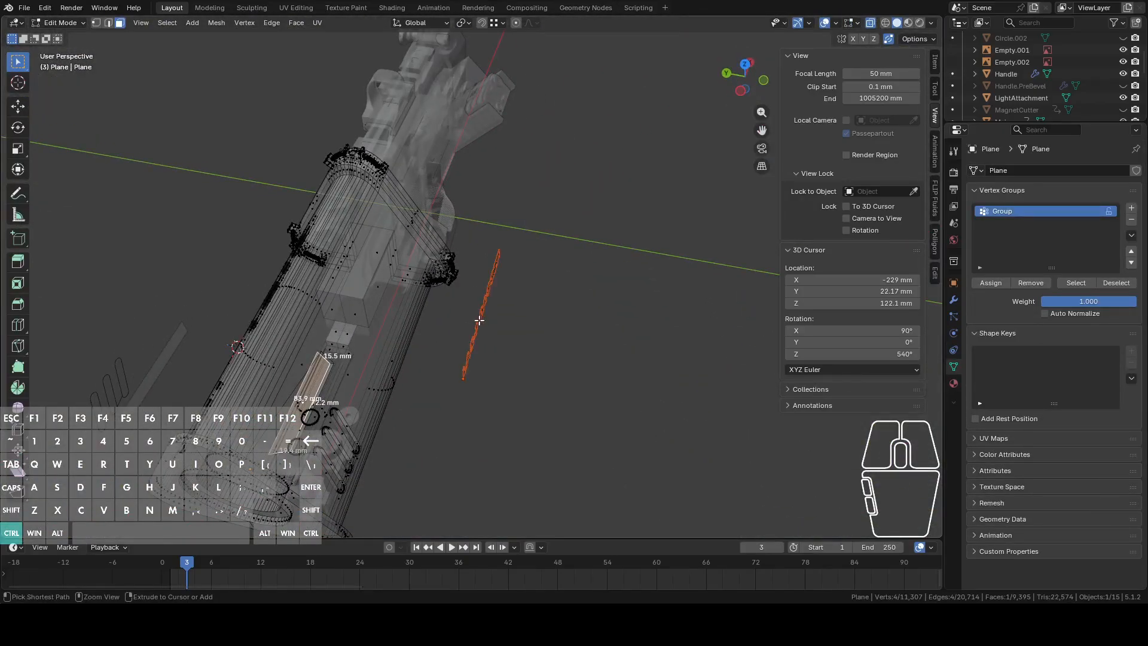
click(766, 82)
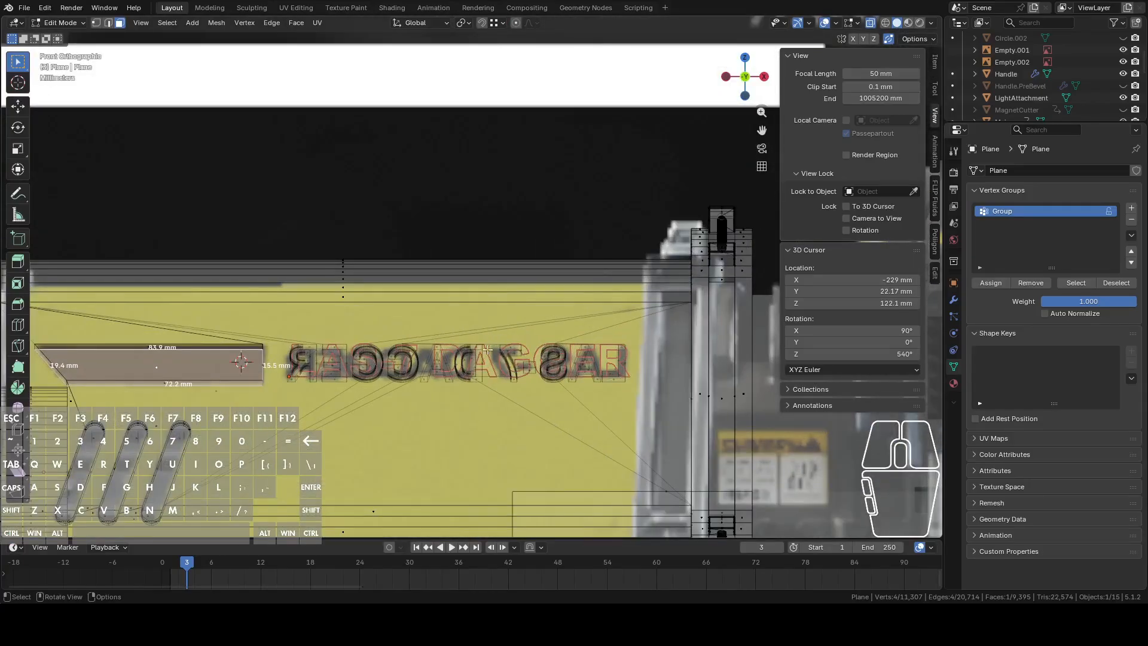
Compare the text outline with the reference lettering and the lettering already cut on the far side, in front view.
key(Tab)
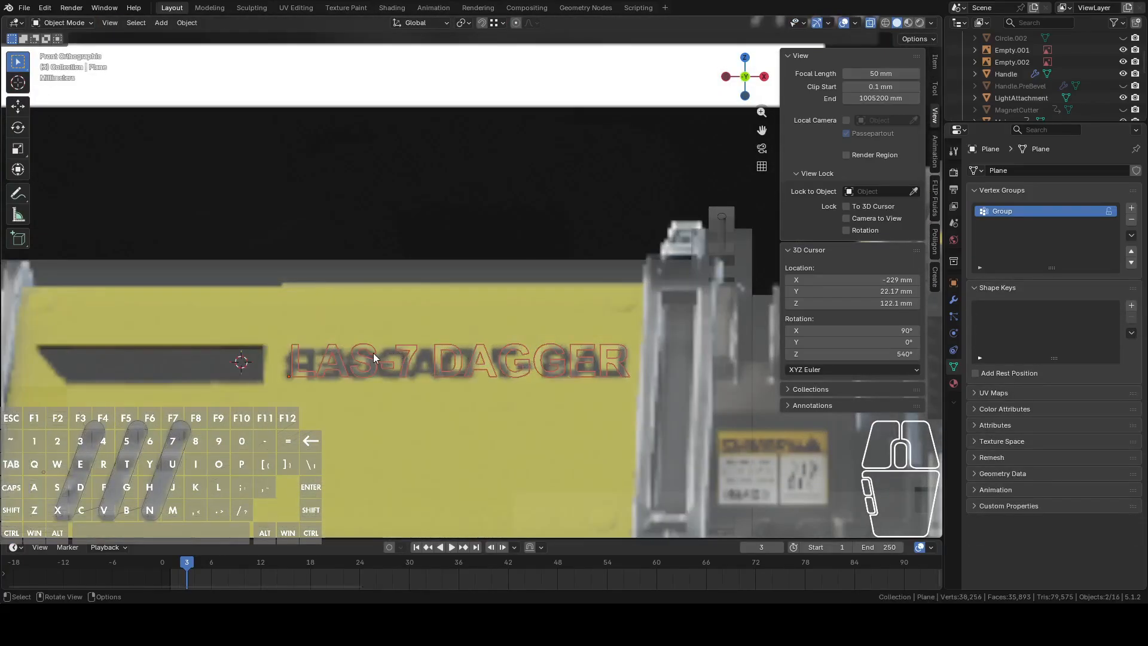
key(Tab)
scroll(371, 354, down, 3)
middle_drag(370, 353, 401, 366)
click(749, 80)
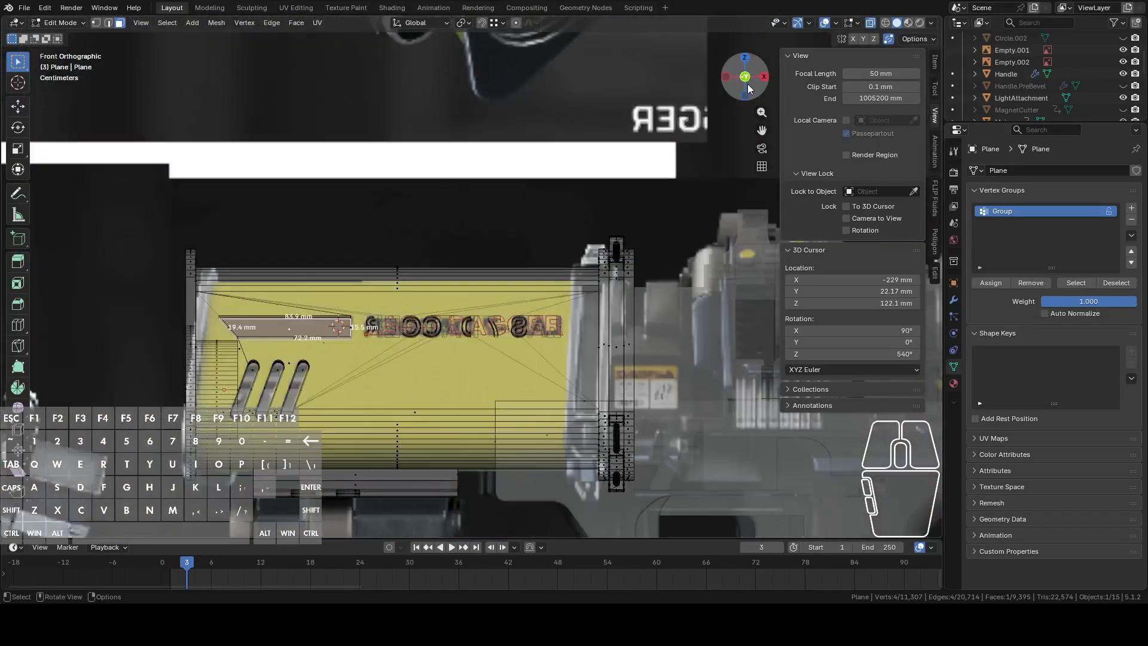
shift+middle_drag(481, 269, 552, 225)
scroll(553, 225, up, 6)
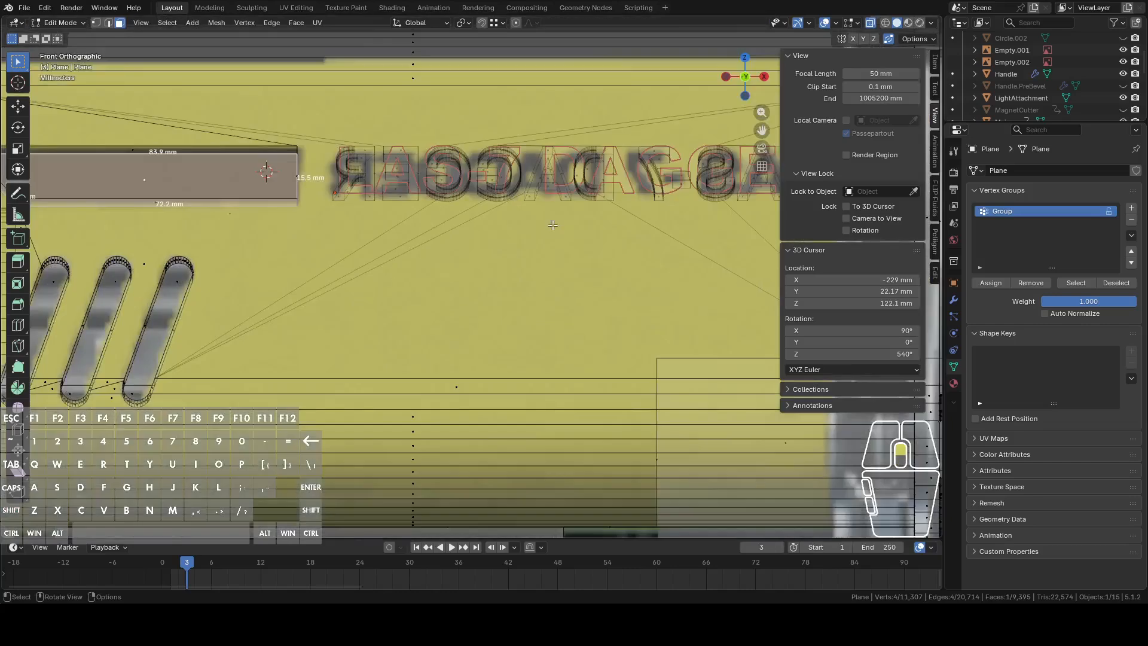
scroll(548, 220, down, 5)
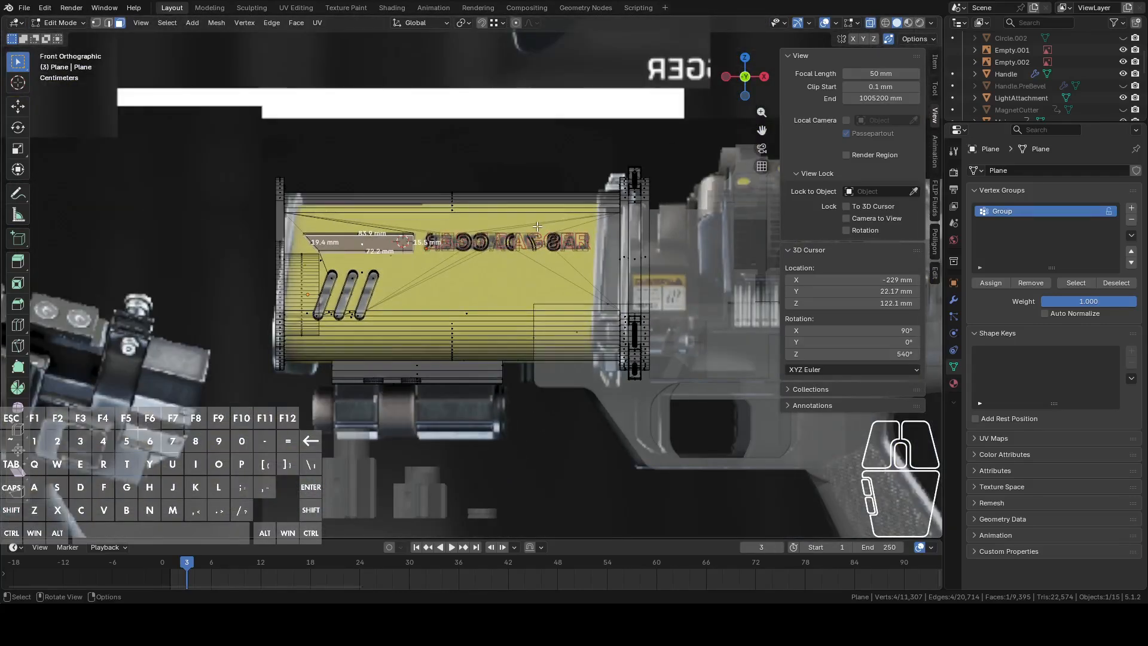
shift+middle_drag(537, 226, 539, 274)
scroll(481, 299, up, 5)
shift+middle_drag(481, 299, 473, 335)
scroll(470, 357, up, 3)
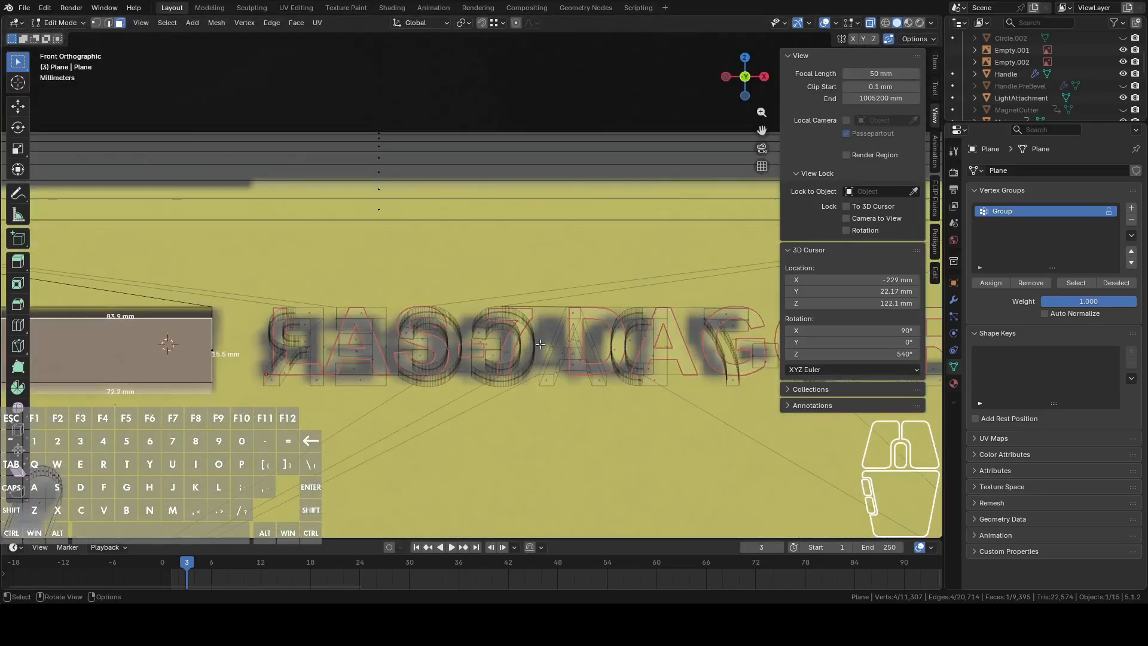
scroll(536, 336, down, 2)
scroll(550, 305, down, 4)
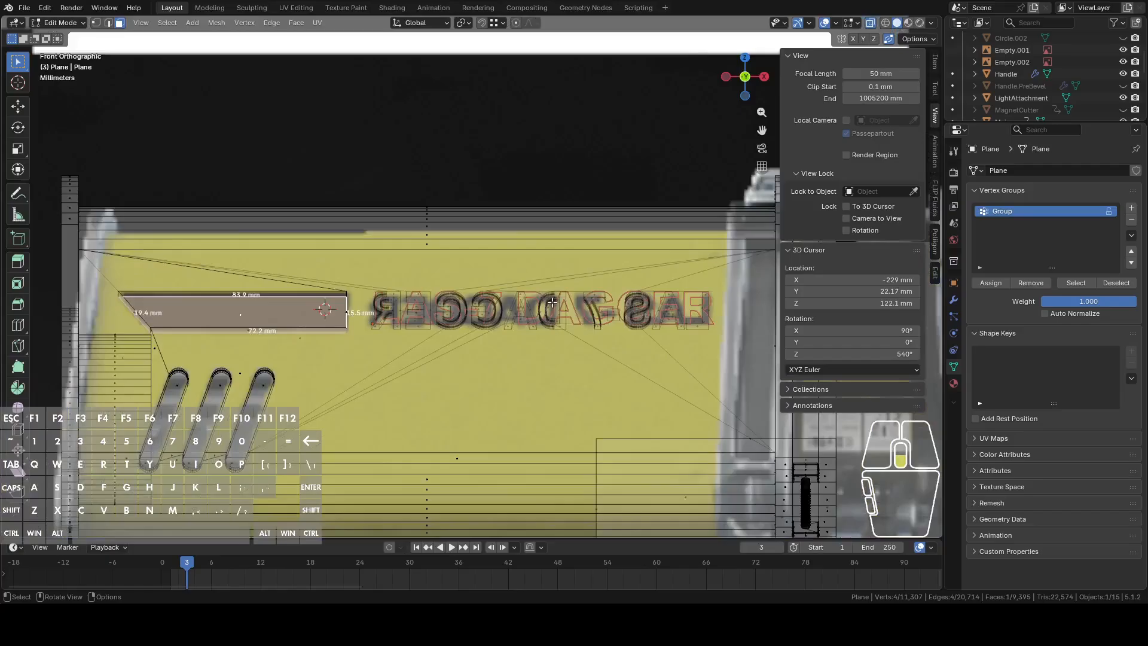
Select the text object in object mode and hide the Empty.001 reference image.
key(Tab)
click(432, 303)
middle_drag(432, 303, 631, 201)
click(735, 82)
scroll(631, 200, down, 10)
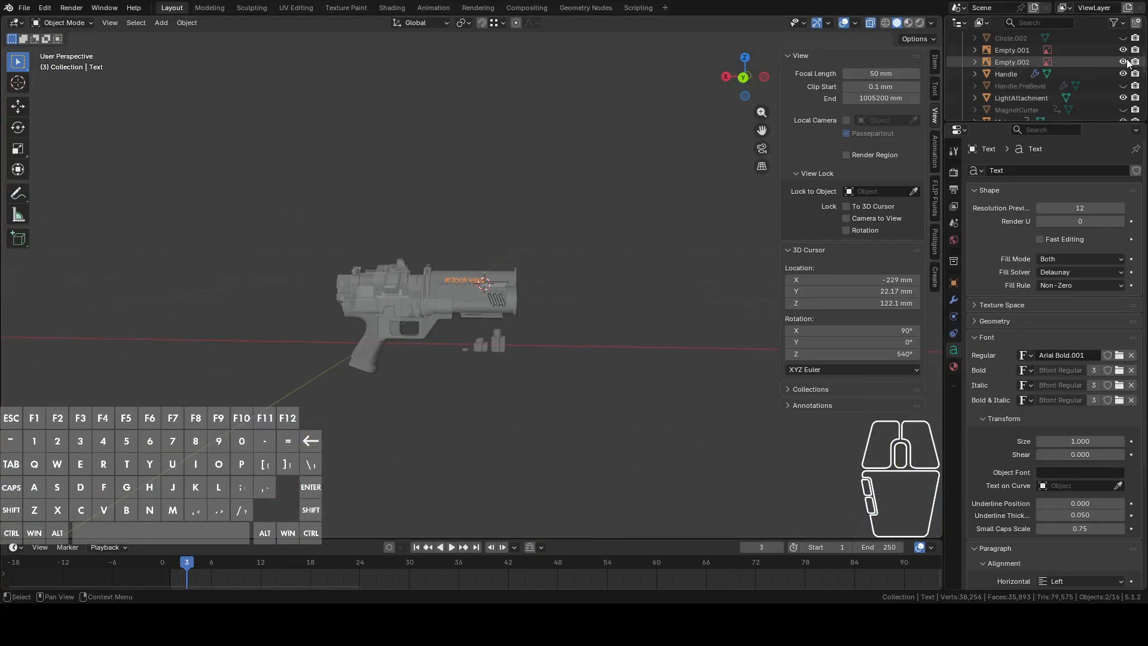
scroll(637, 208, up, 3)
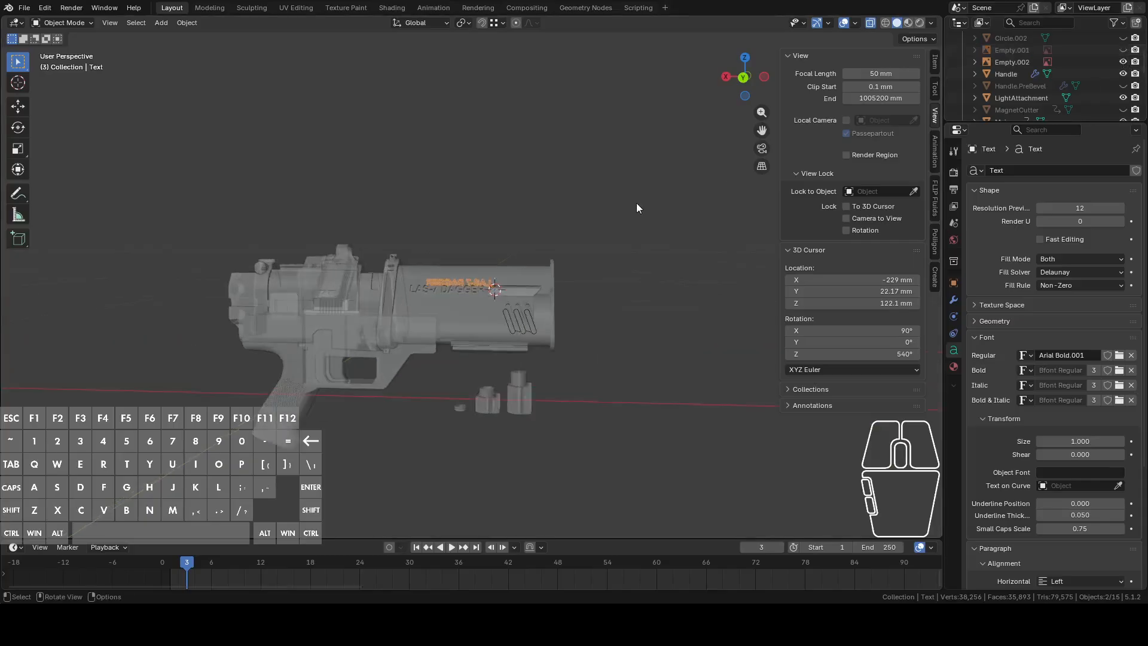
Shift the text about 1.09 mm in negative X, checking it against the existing lettering from the back view.
click(753, 72)
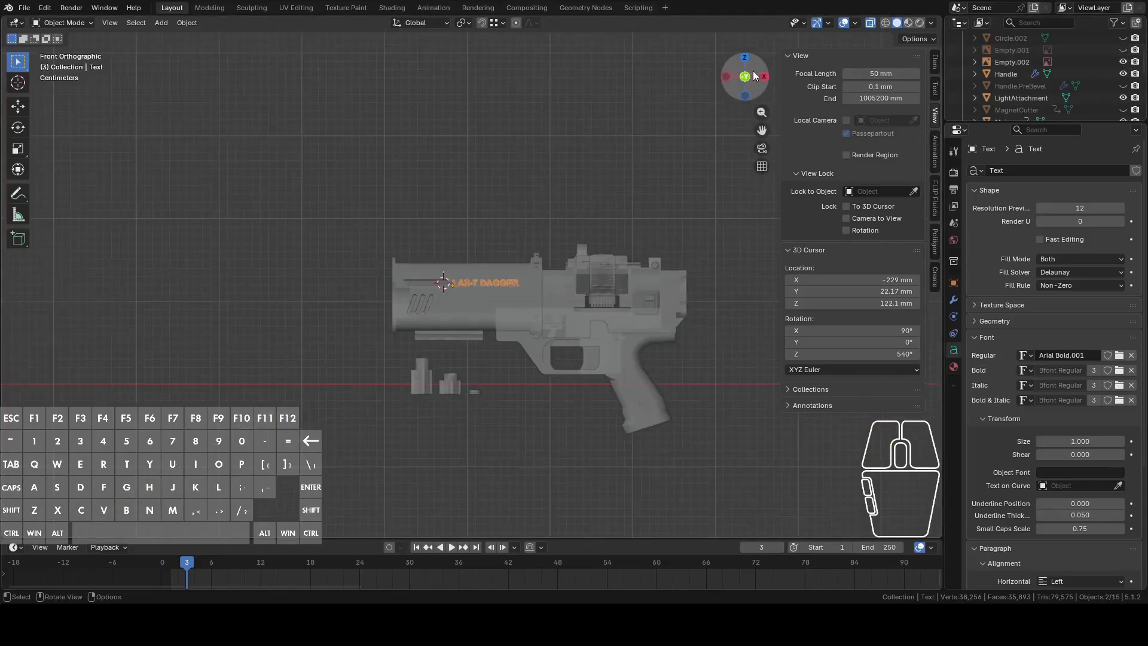
scroll(700, 139, up, 6)
scroll(658, 203, up, 3)
shift+middle_drag(650, 214, 521, 178)
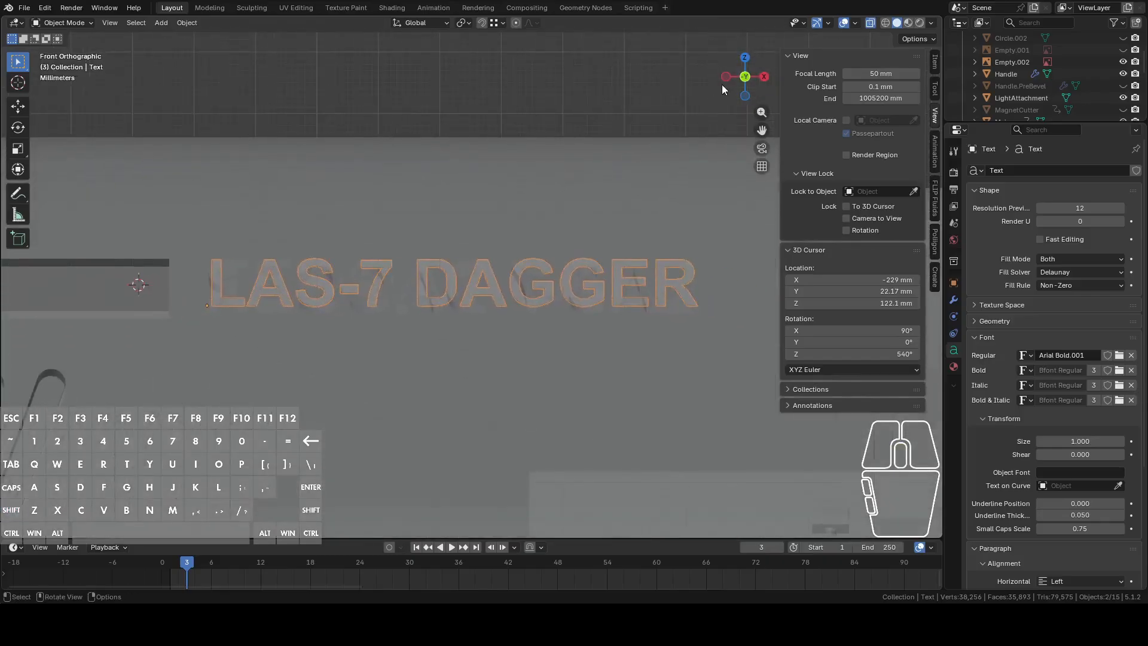
click(745, 77)
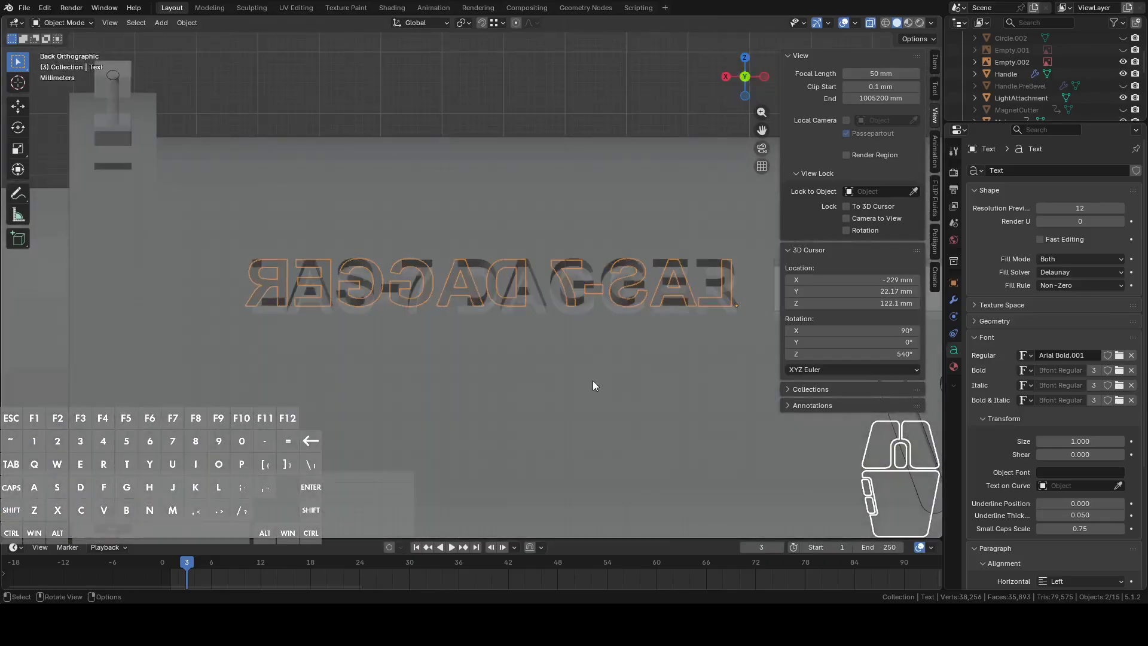
key(g)
key(y)
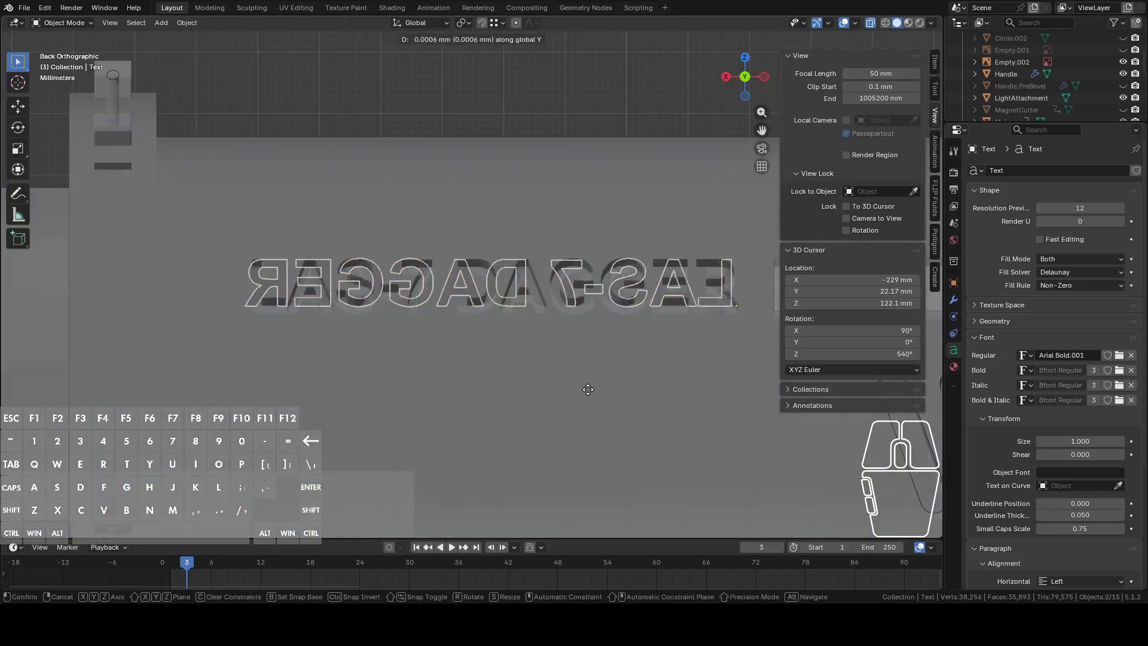
key(x)
key(shift)
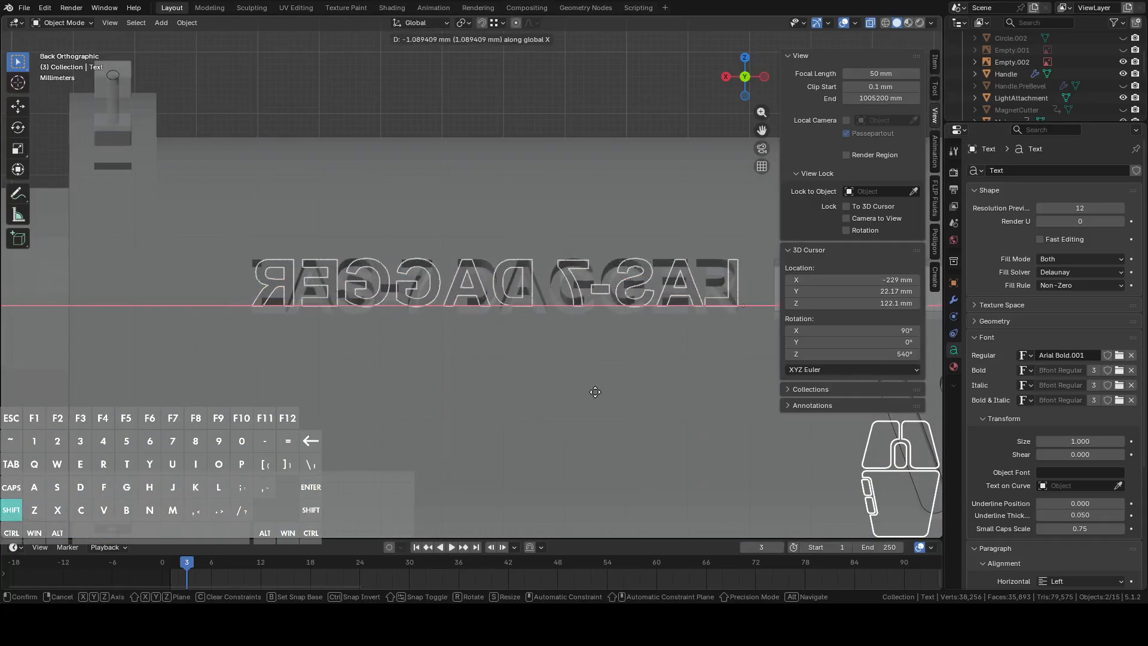
click(595, 392)
Knife Project the text onto the barrel housing mesh in edit mode from the front view, with Cut Through off.
scroll(590, 393, down, 2)
middle_drag(591, 392, 683, 180)
click(750, 80)
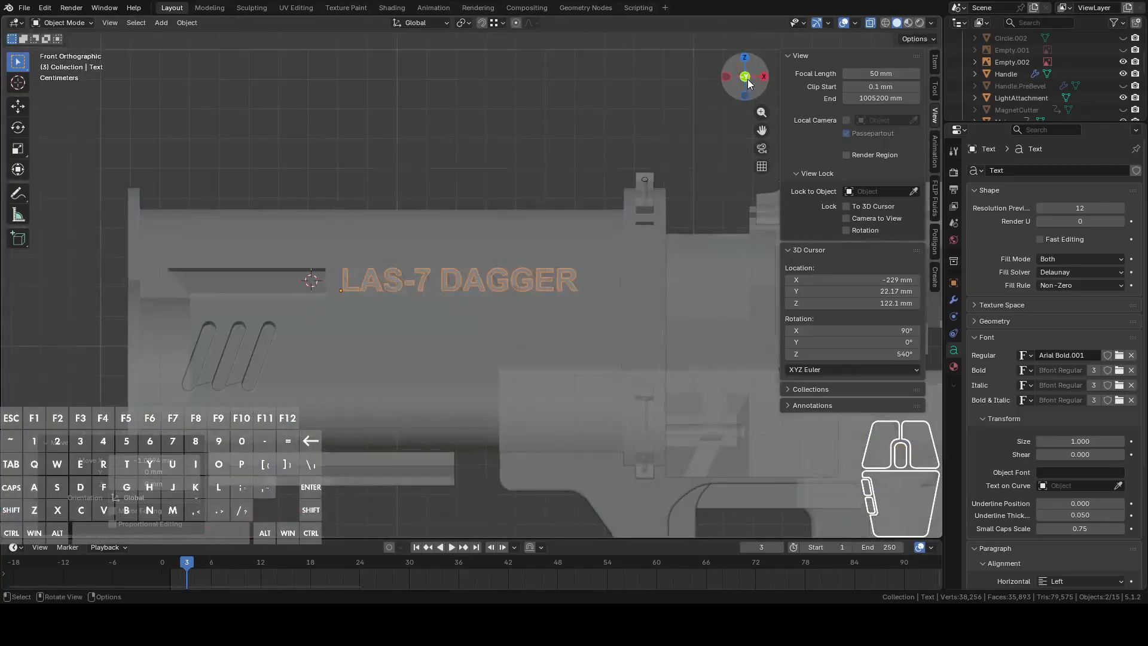
middle_drag(605, 193, 554, 274)
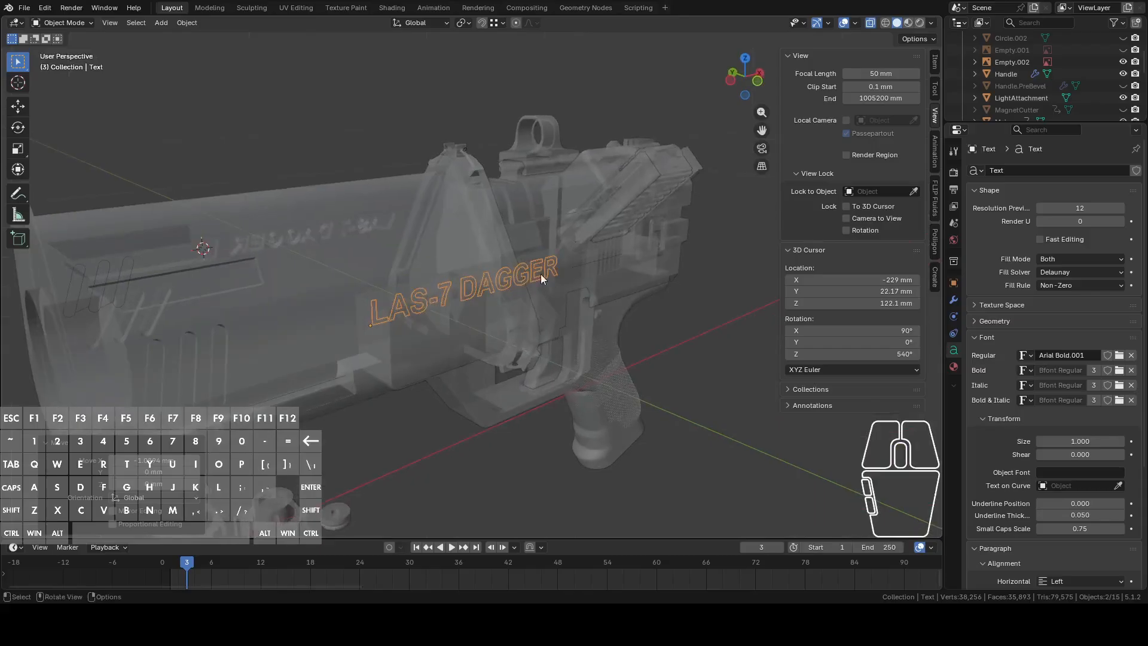
click(325, 293)
key(Tab)
middle_drag(325, 293, 366, 366)
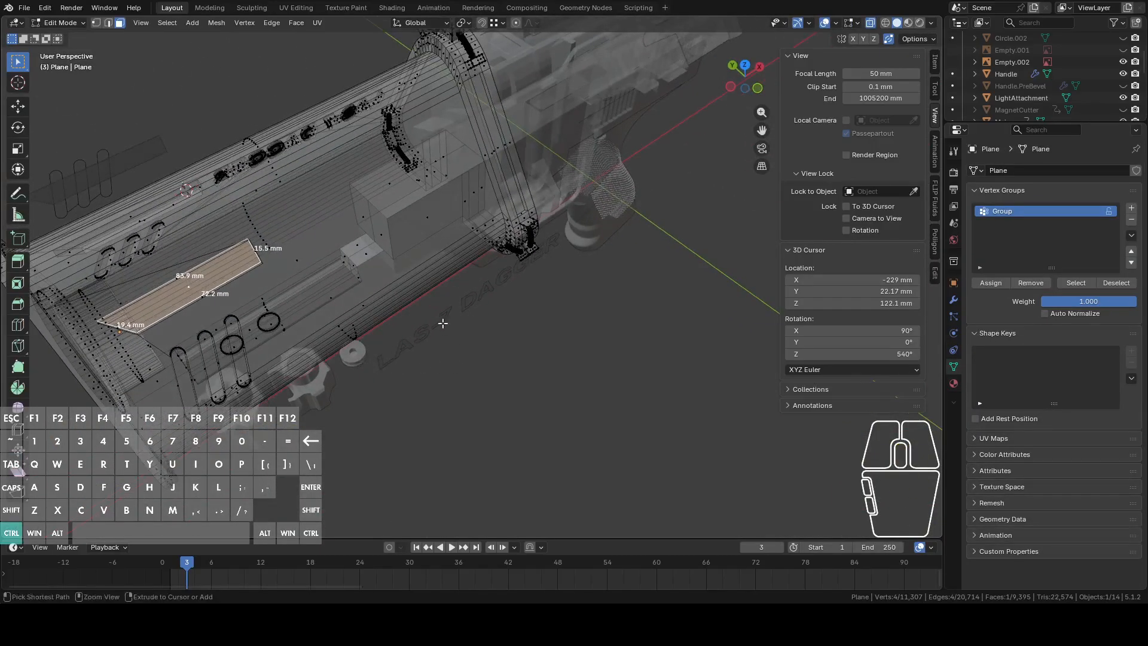
middle_drag(441, 323, 579, 234)
click(747, 96)
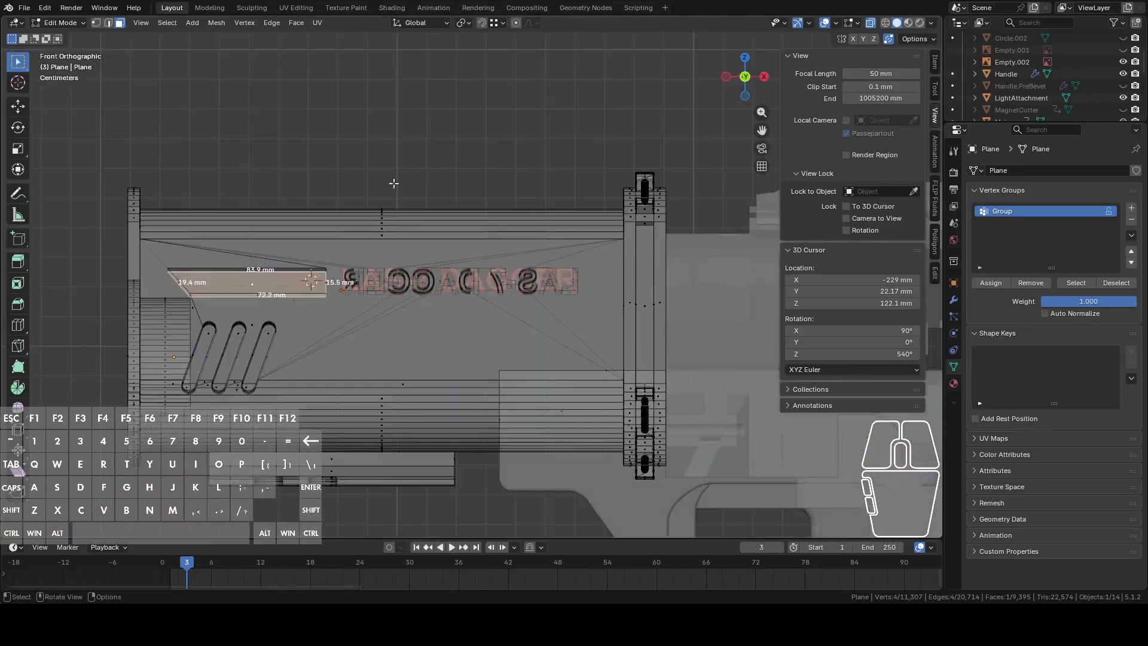
click(217, 24)
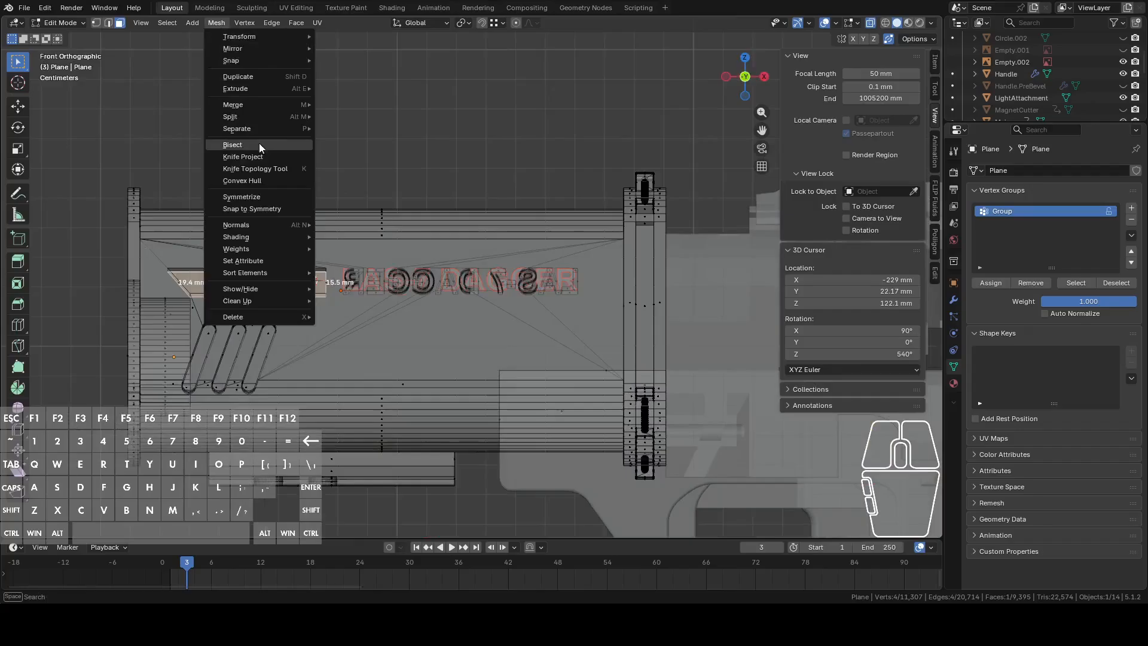
click(252, 156)
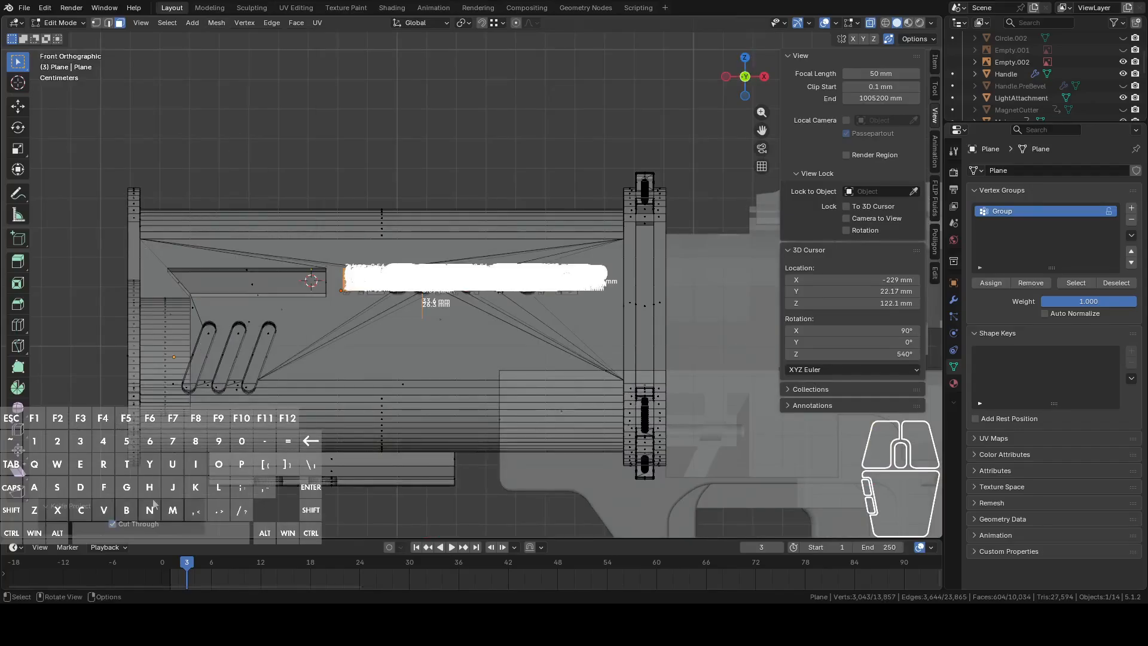
click(140, 526)
Clear the face selection, return to object mode, and turn off X-ray.
middle_drag(359, 335, 420, 333)
click(402, 351)
key(Tab)
shift+middle_drag(482, 361, 581, 318)
click(872, 23)
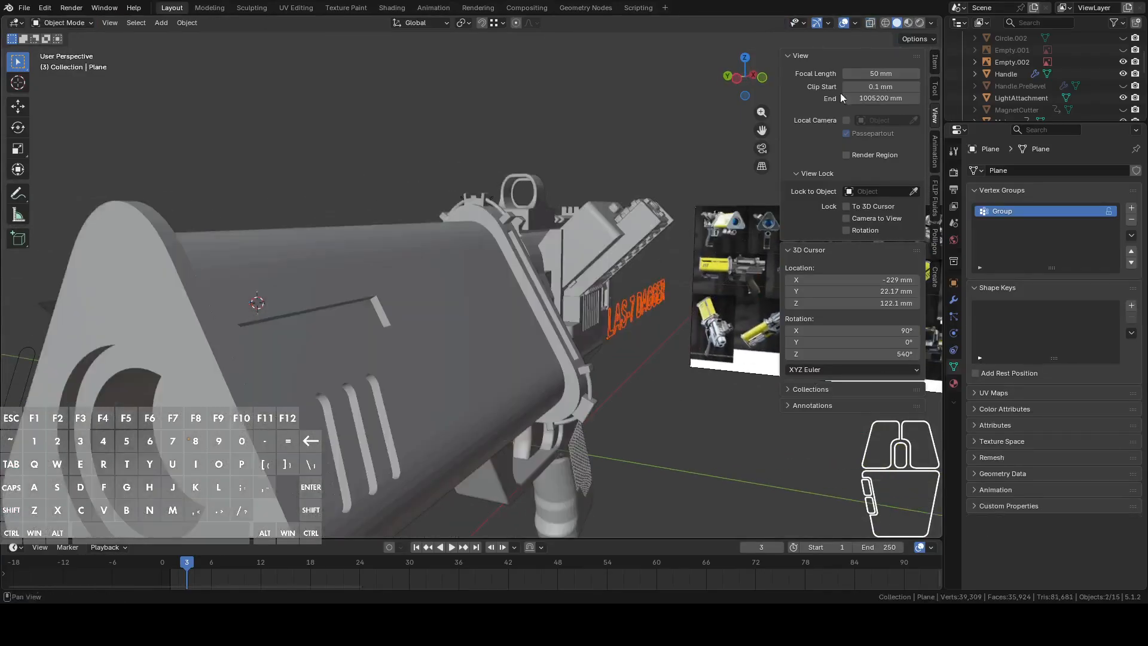
Enter edit mode on the barrel housing in face selection and select the projected faces of the letters L and A in LAS-7.
middle_drag(583, 269, 538, 289)
click(507, 299)
key(Tab)
scroll(450, 293, up, 3)
scroll(449, 341, up, 2)
shift+middle_drag(449, 341, 492, 344)
key(3)
click(327, 375)
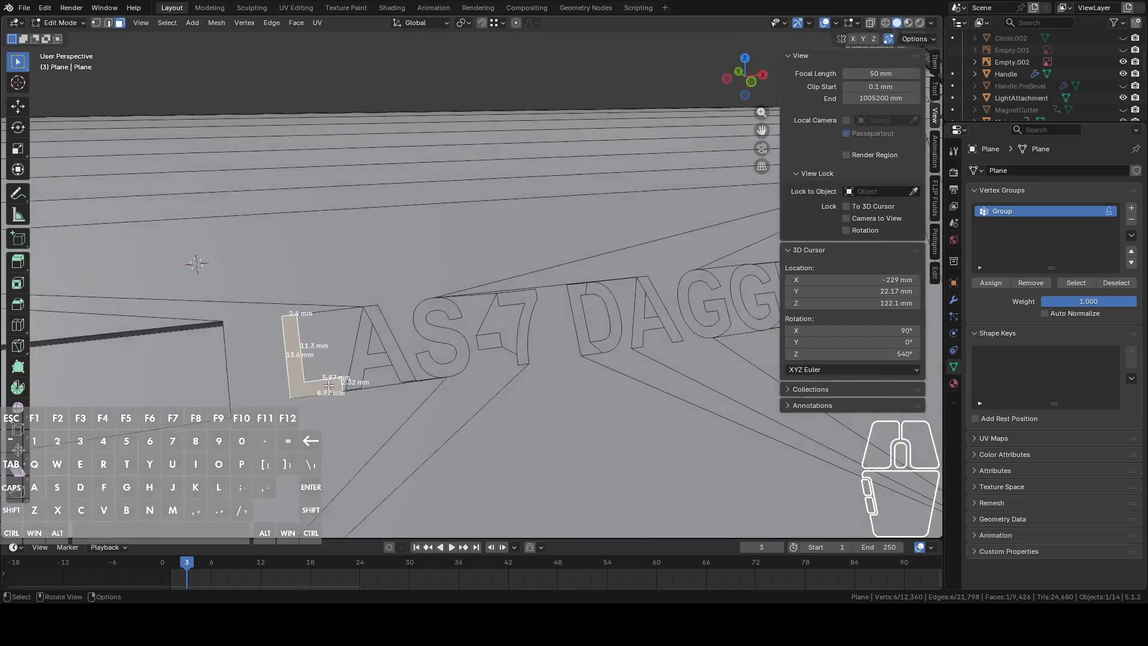
shift+click(393, 357)
shift+click(406, 346)
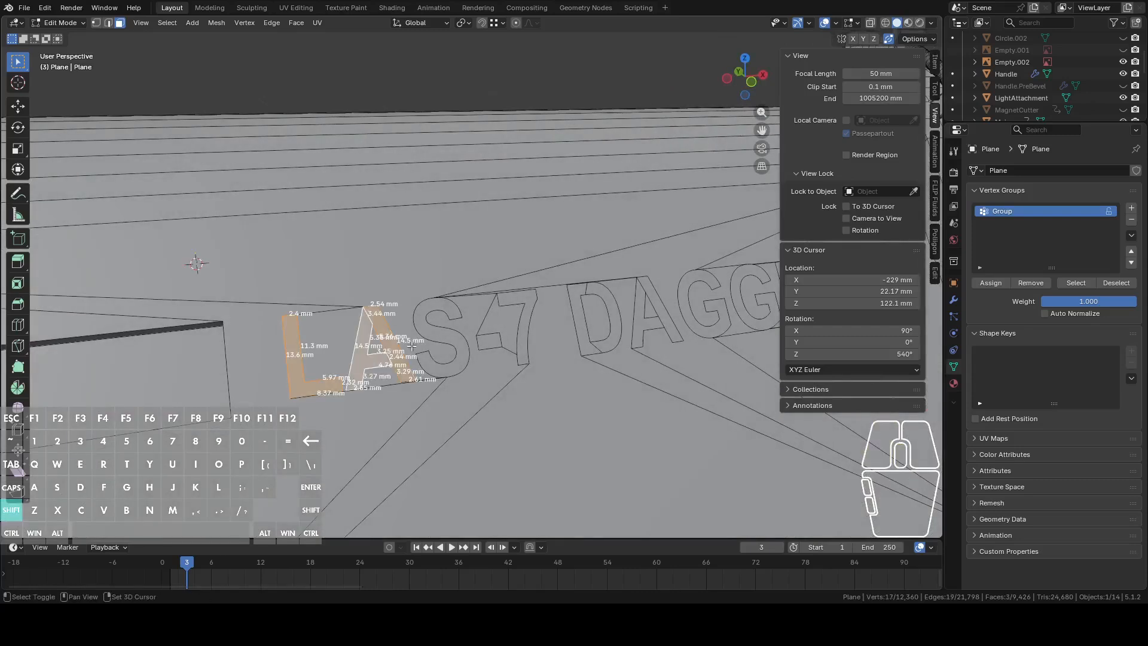
Add the projected faces of the S, the hyphen, the 7 and the D to the selection.
shift+click(444, 336)
shift+click(486, 342)
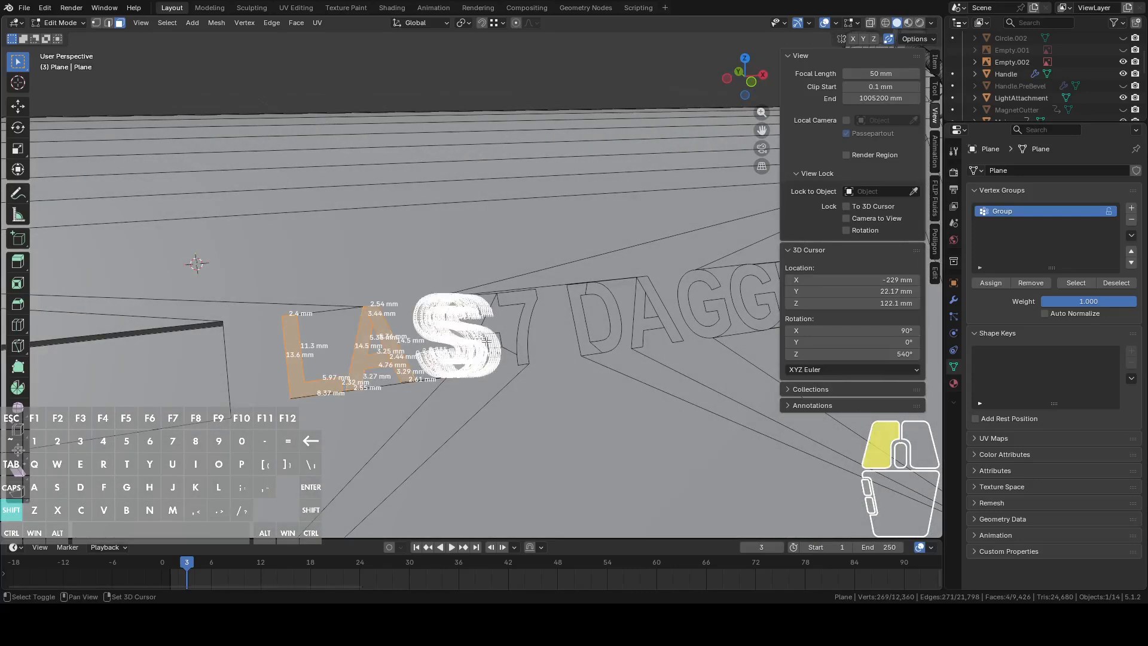
shift+click(516, 298)
shift+click(584, 291)
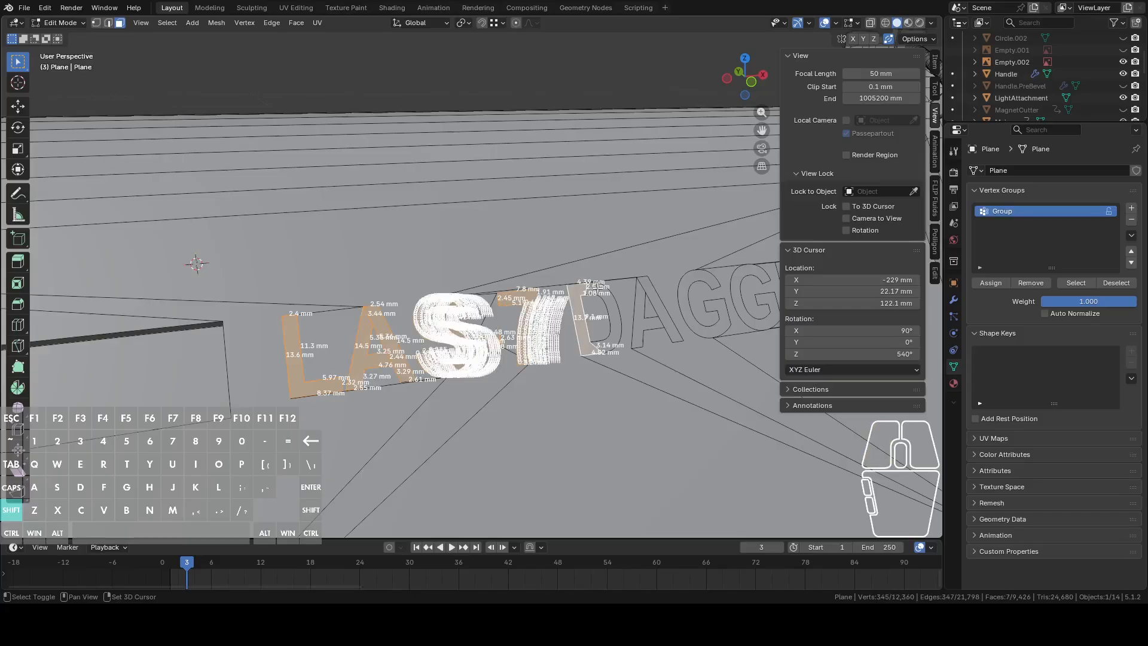
shift+click(646, 308)
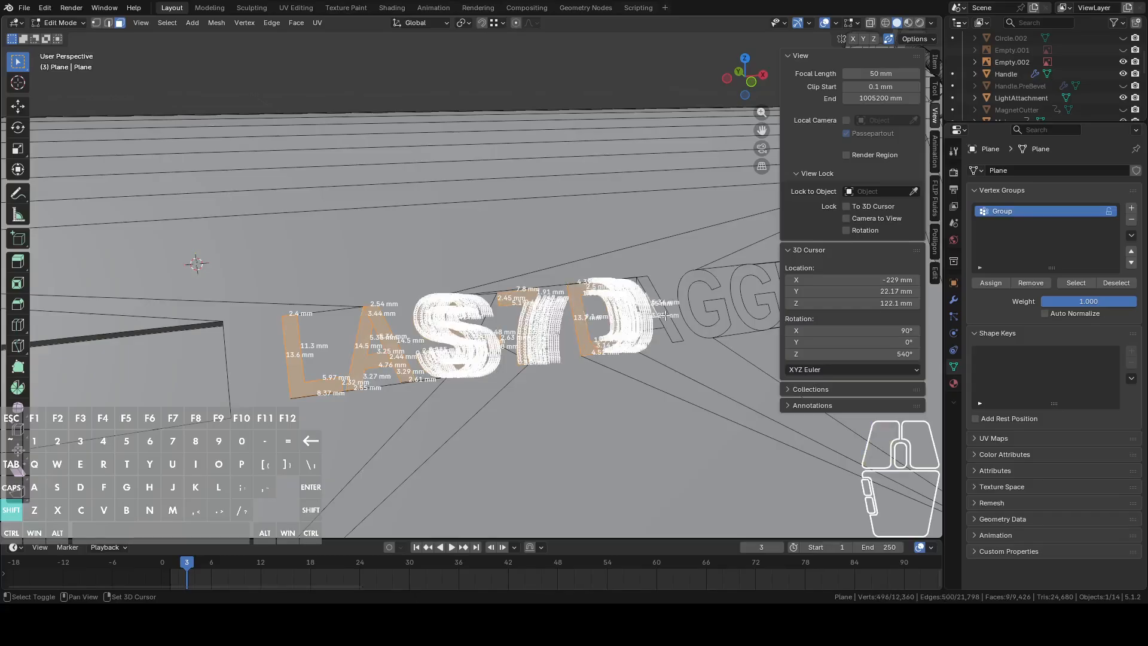
shift+click(665, 317)
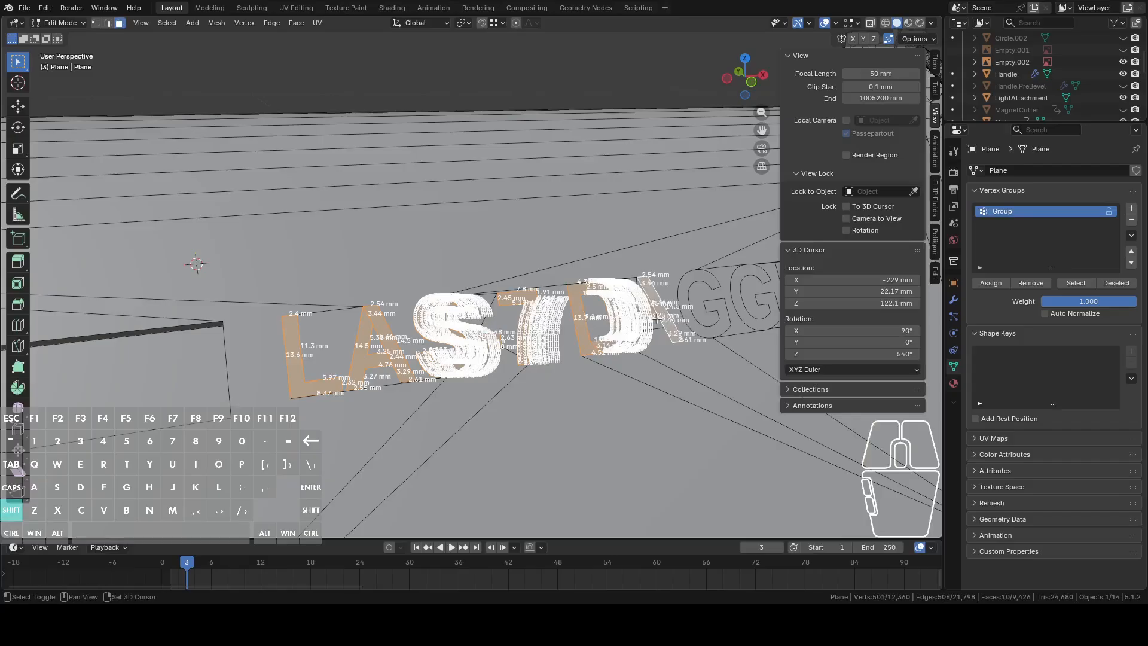
Undo the last face picks on DAGGER's A, and add the A's two stroke faces and the first G to the selection.
shift+middle_drag(658, 317, 471, 293)
scroll(470, 293, up, 6)
key(ctrl+z)
key(ctrl+z)
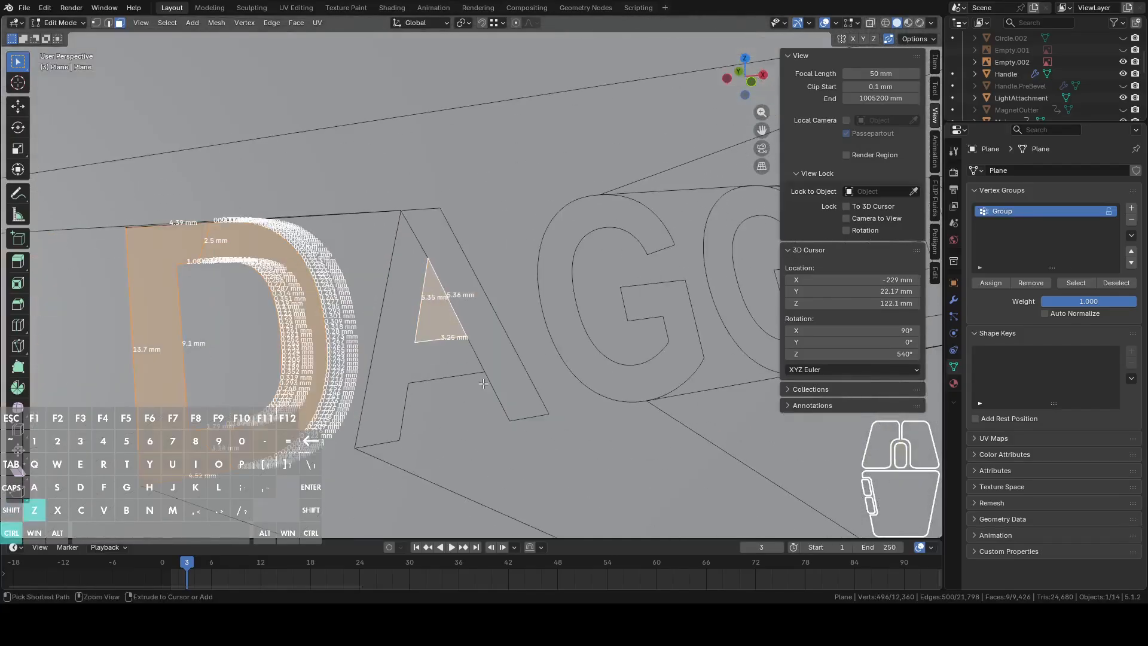
shift+click(425, 357)
shift+click(510, 337)
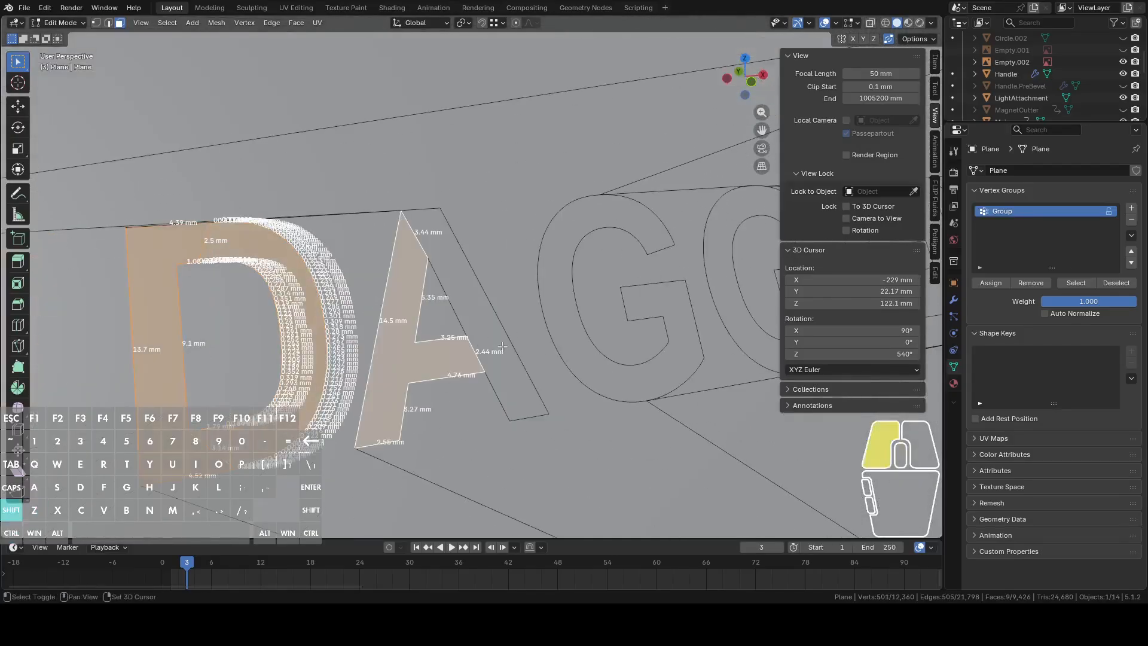
shift+click(574, 345)
shift+middle_drag(573, 345, 429, 291)
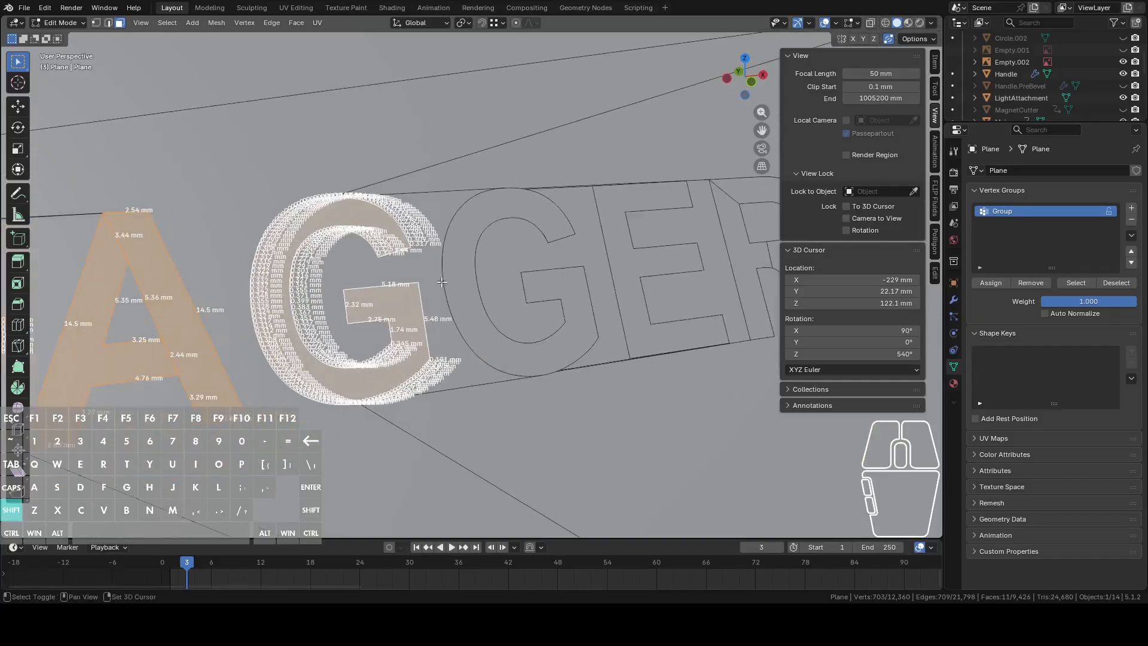
Add the second G, E and R faces of DAGGER to the selection.
shift+click(563, 291)
shift+click(619, 281)
middle_drag(619, 281, 405, 317)
shift+click(492, 288)
shift+click(473, 291)
middle_drag(473, 291, 691, 229)
scroll(674, 299, up, 6)
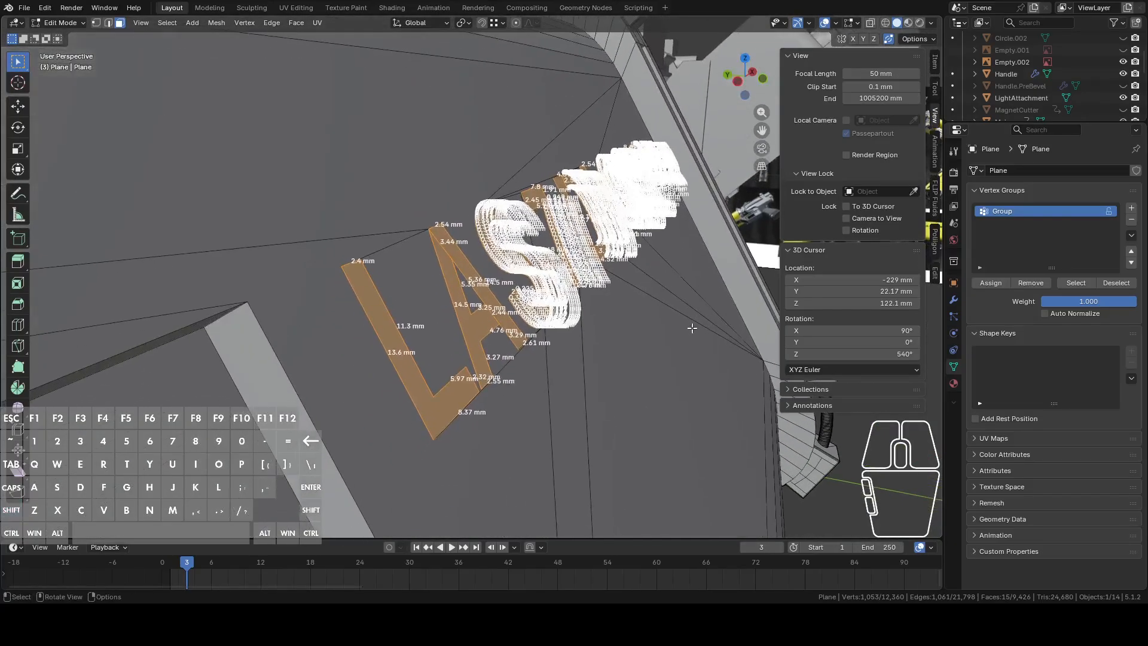
Extrude the selected LAS-7 DAGGER faces inward into the barrel housing and return to object mode.
key(e)
key(shift)
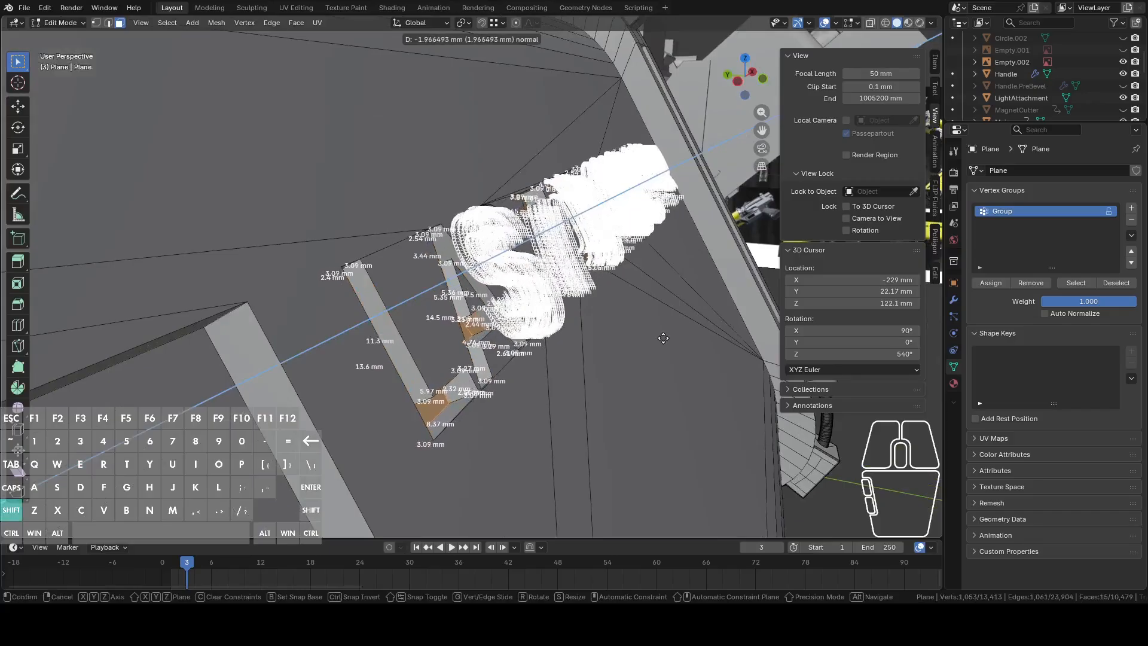
click(629, 384)
scroll(623, 385, down, 4)
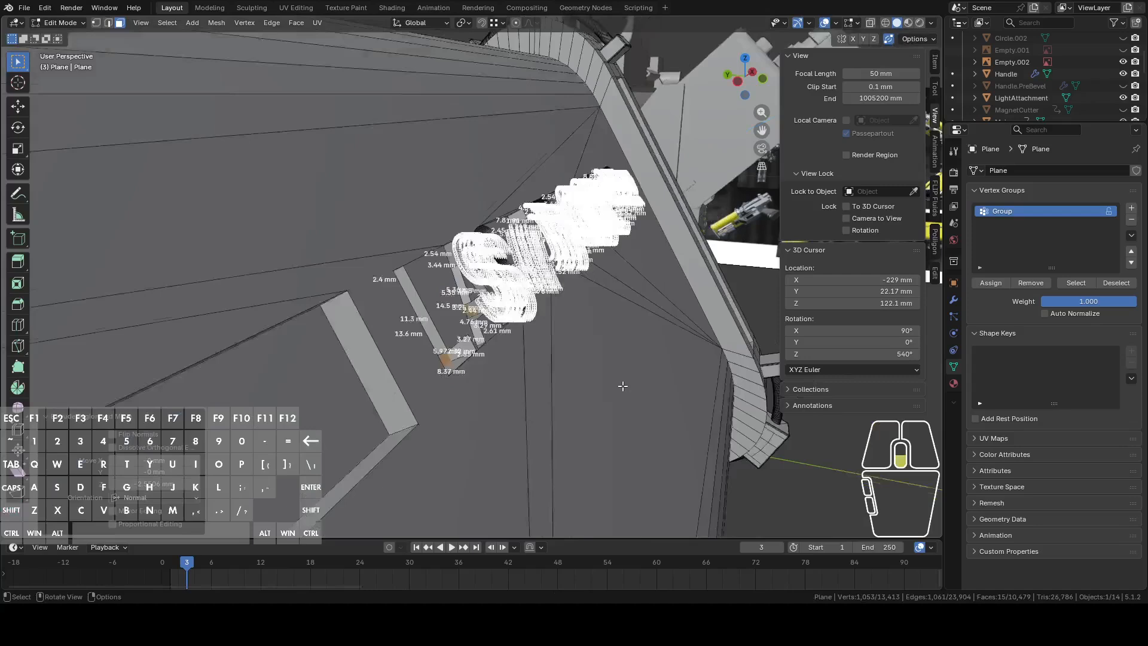
key(Tab)
Examine the engraved lettering on the housing from several angles, turning X-ray on and off again.
middle_drag(615, 388, 501, 367)
scroll(501, 377, down, 5)
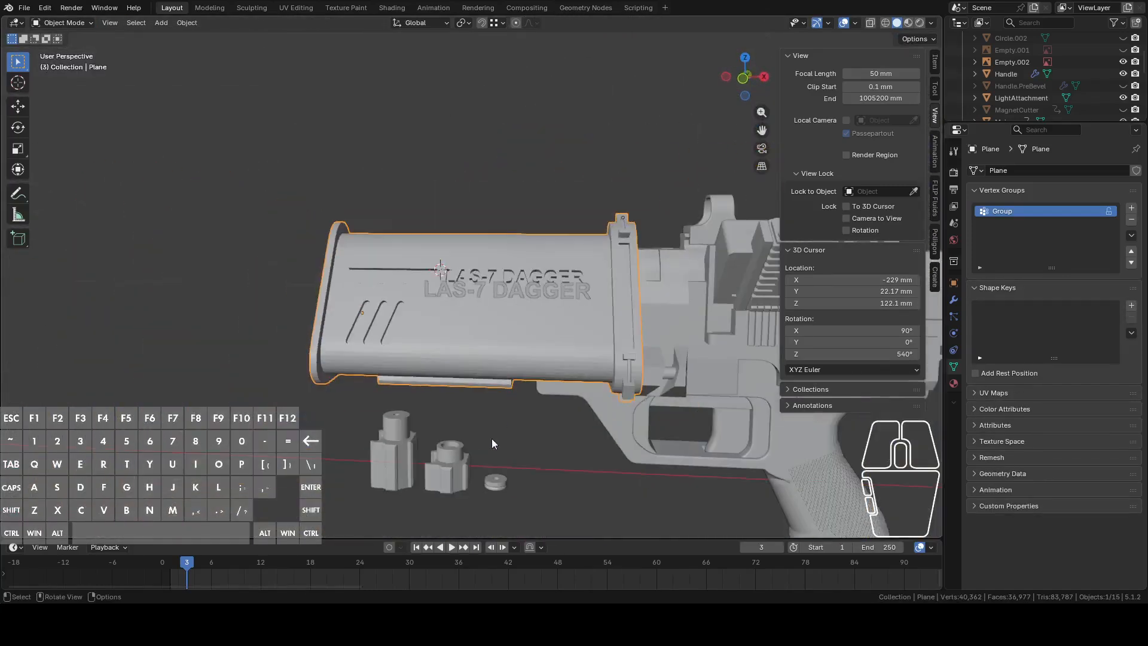
mouse_move(507, 445)
middle_down()
mouse_move(572, 454)
mouse_move(526, 454)
mouse_move(504, 428)
middle_up()
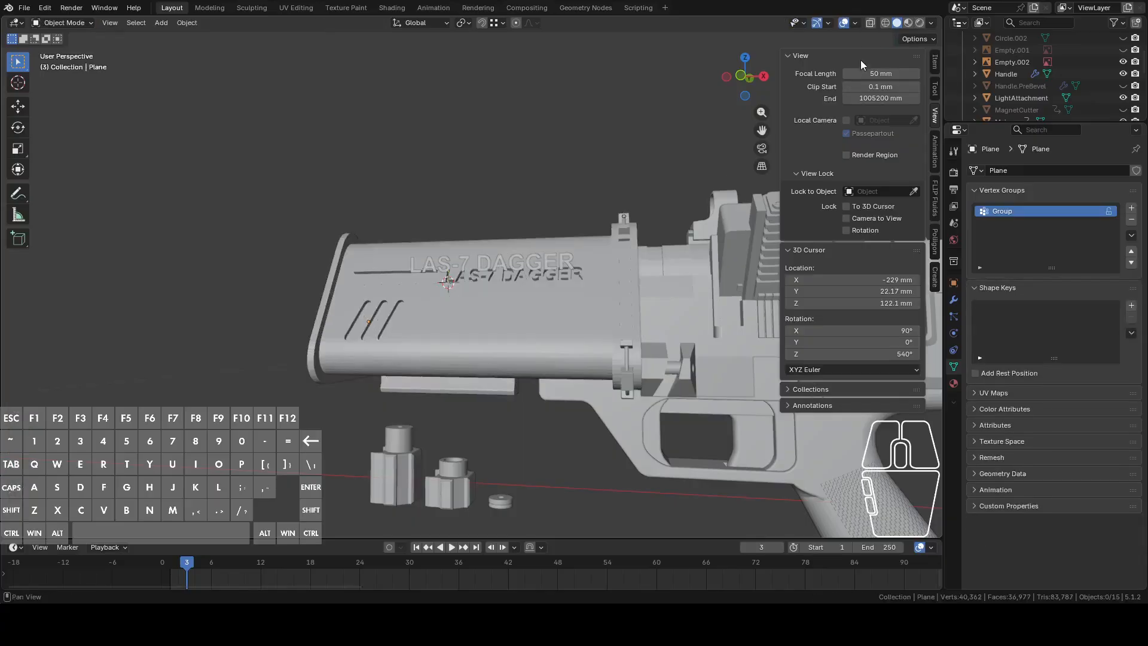
click(870, 24)
middle_drag(538, 257, 764, 167)
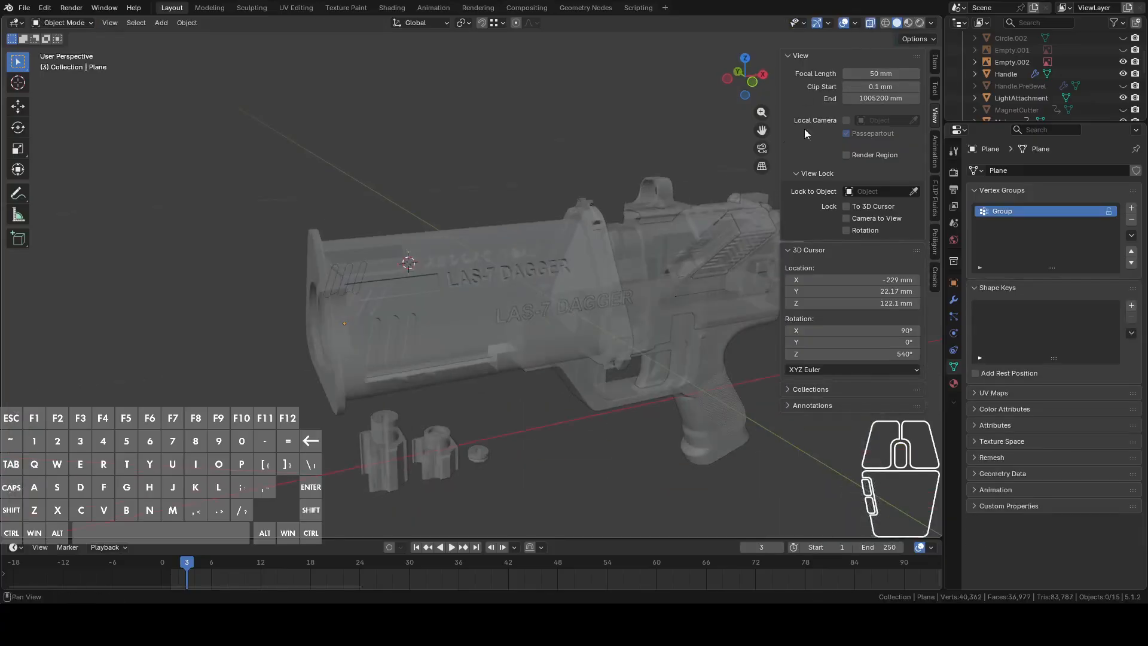
click(866, 23)
scroll(698, 220, up, 4)
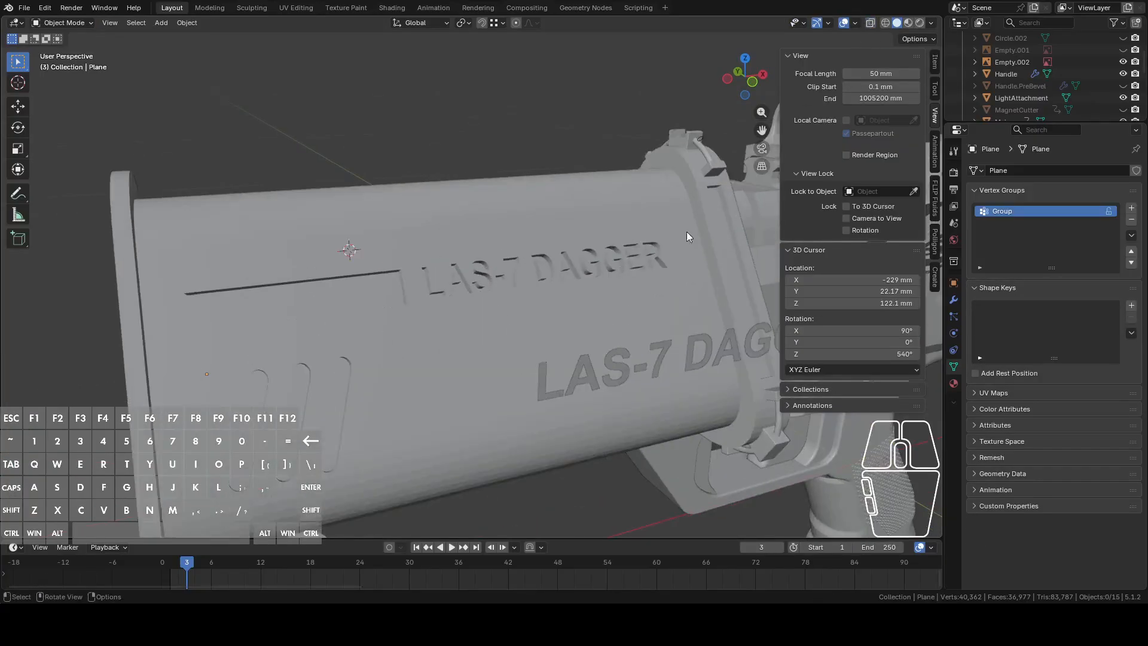
In edit mode, add an empty material slot to the housing and rename Material.001 as Black.
key(Tab)
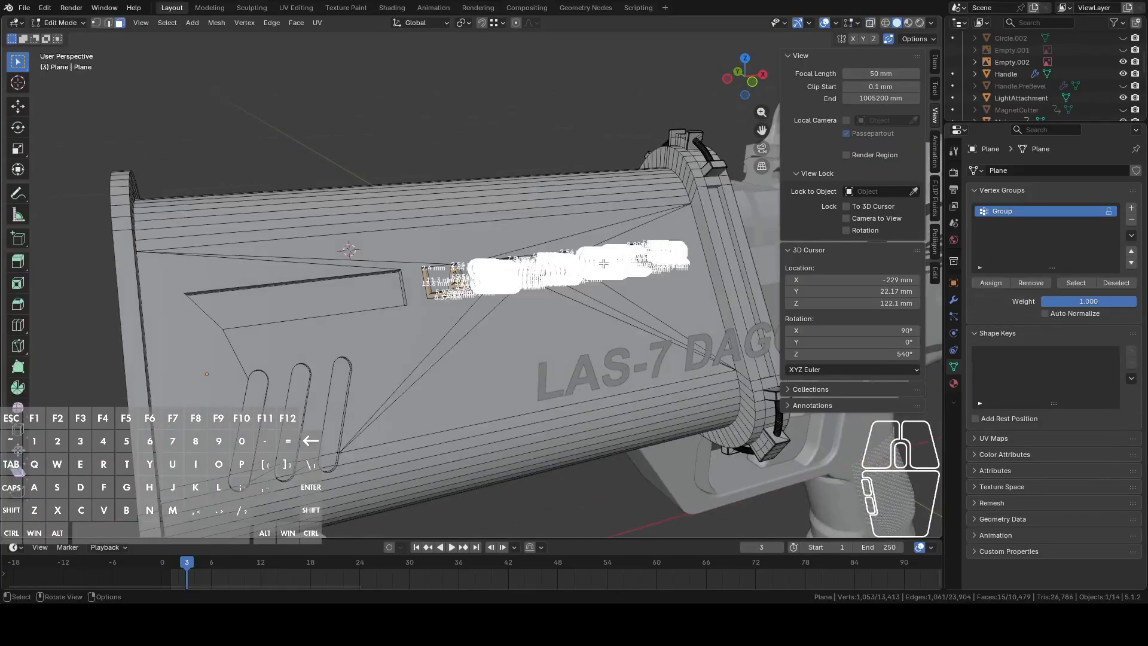
click(953, 383)
scroll(1005, 199, down, 2)
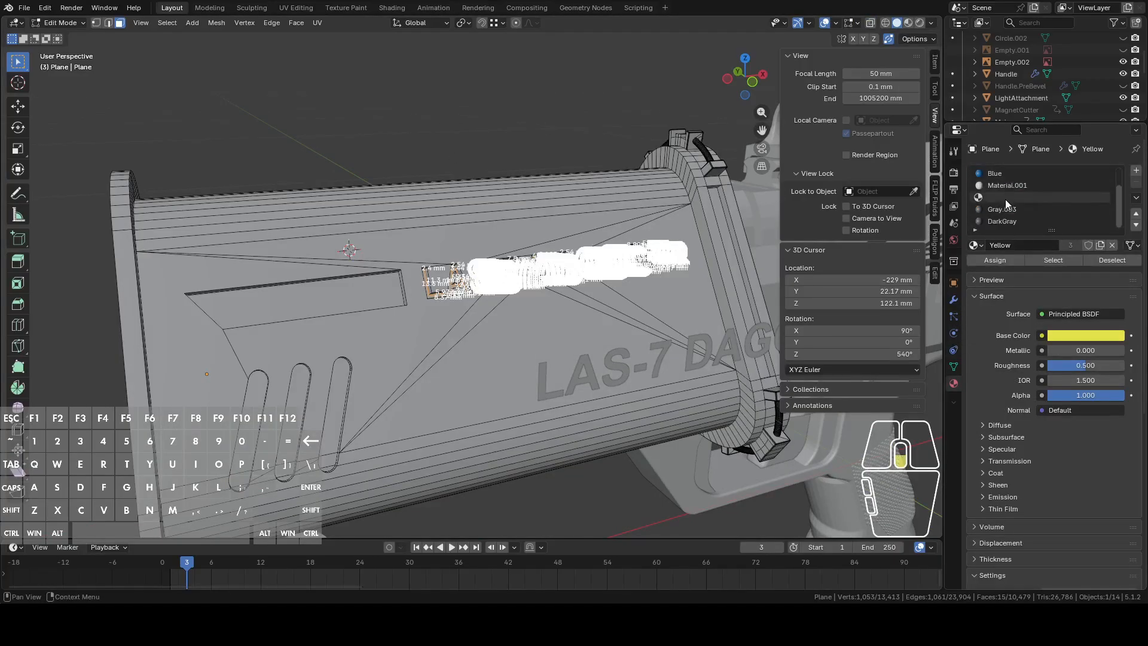
click(1136, 171)
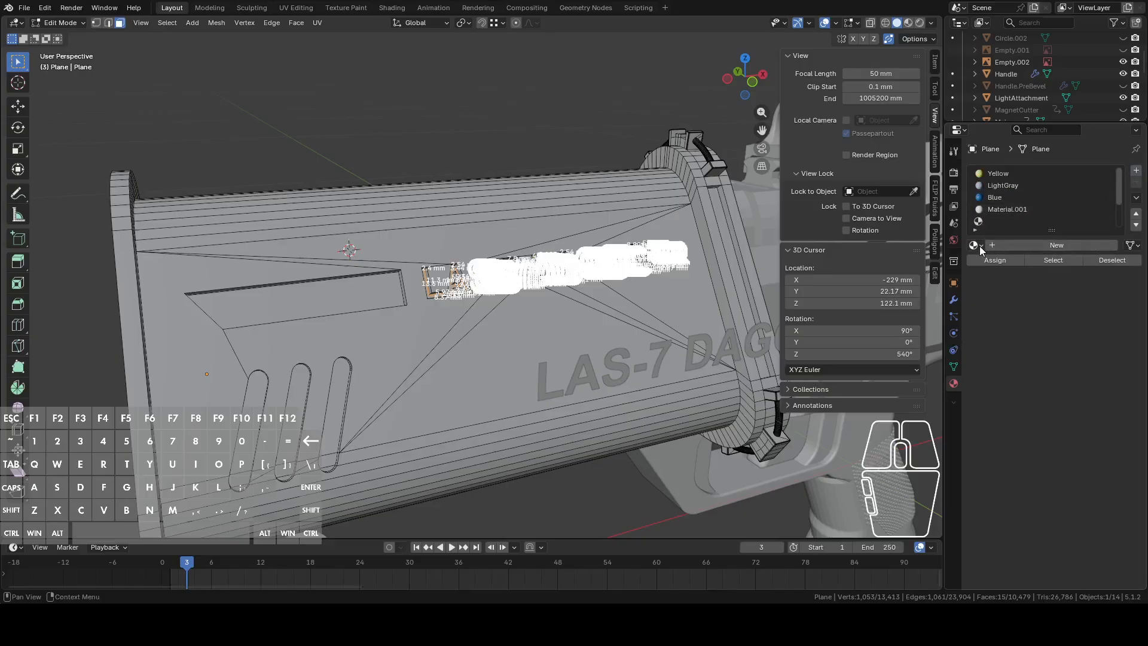
click(1007, 211)
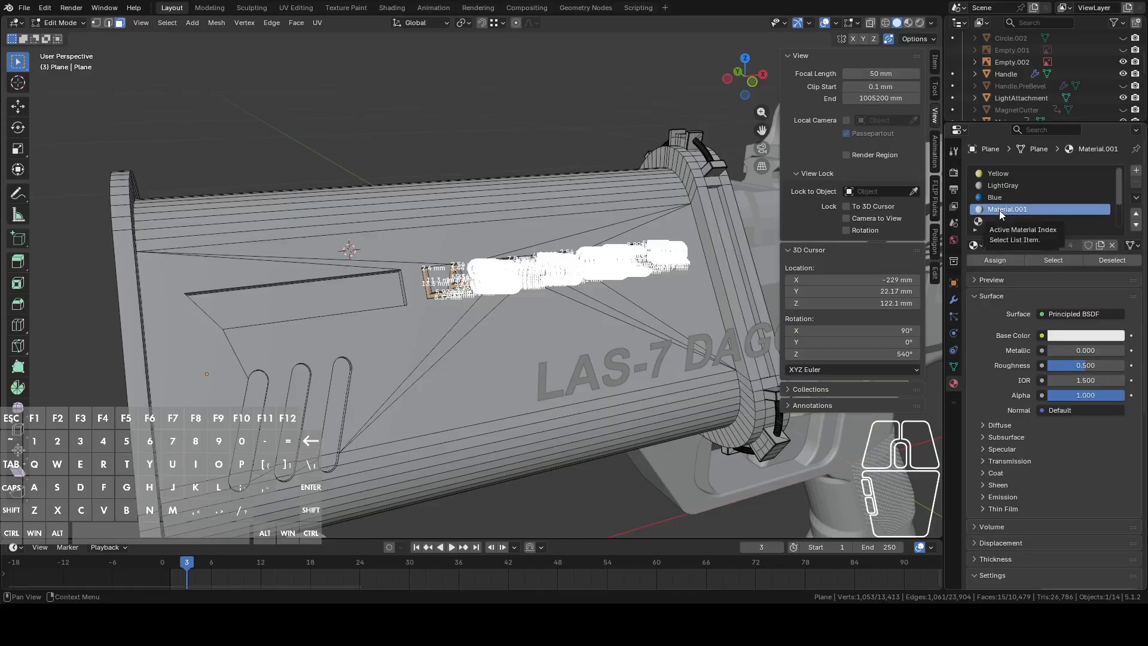
double_click(999, 210)
text(Black)
key(Return)
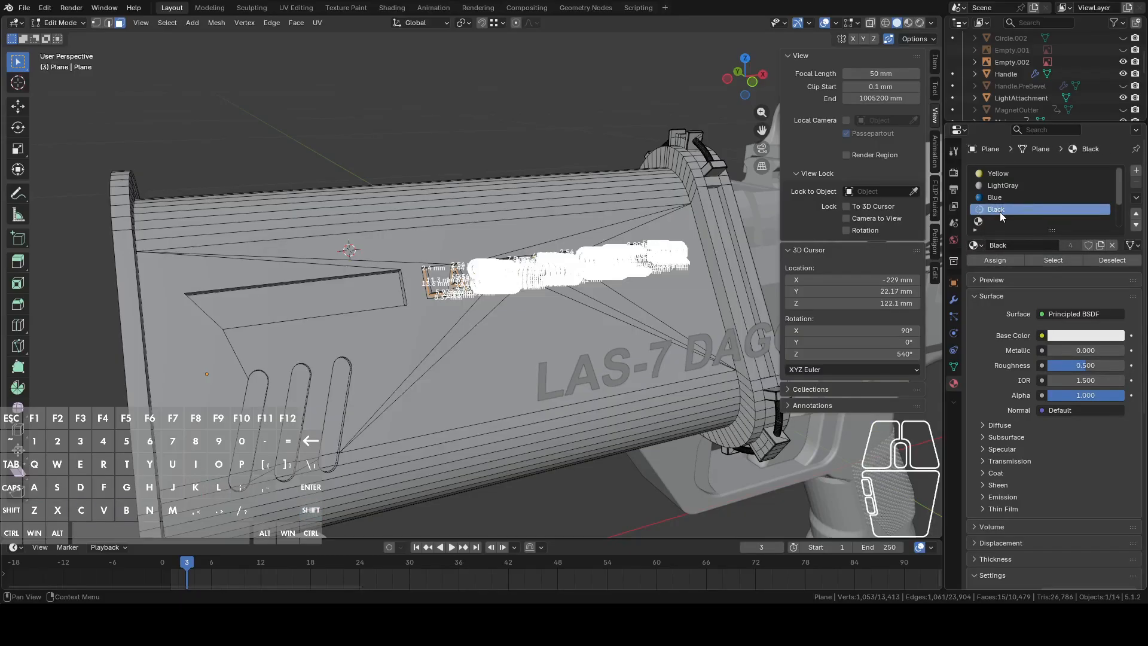
Set the Black material's base color to #000000FF and assign it to the selected engraved letter faces.
click(1074, 337)
drag(1115, 139, 1105, 224)
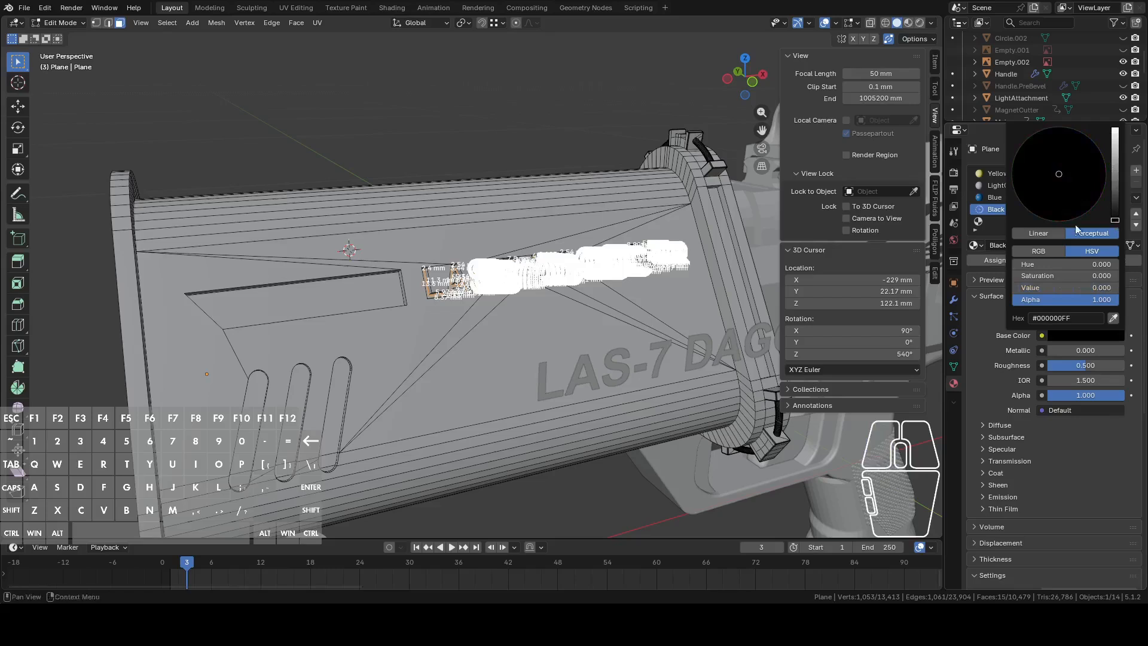
click(991, 261)
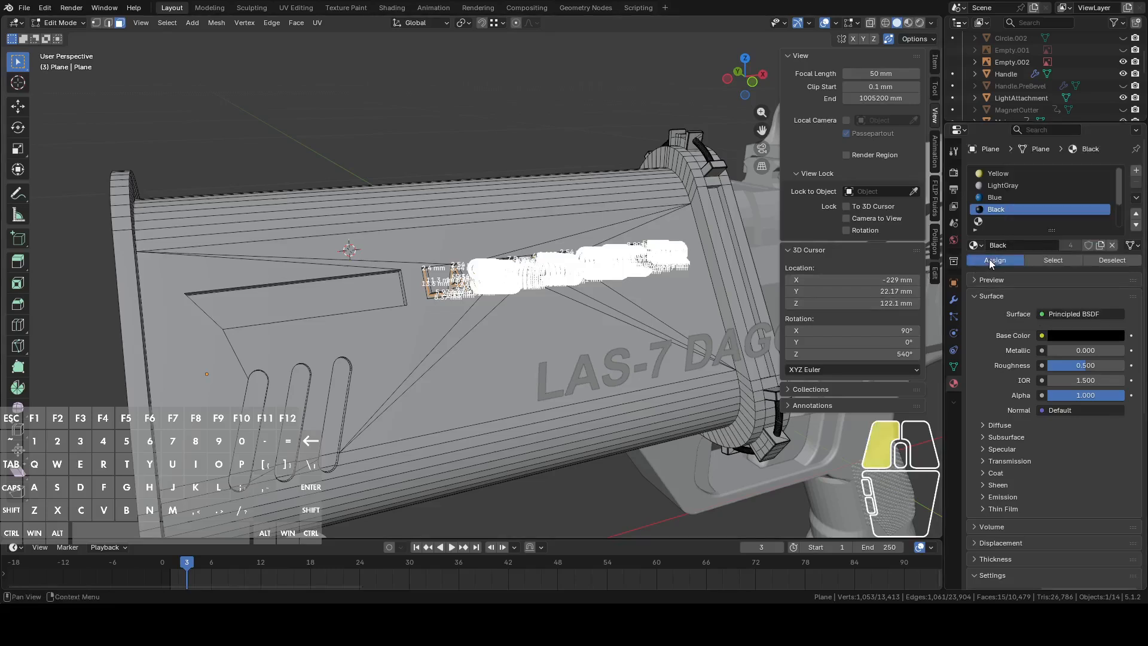
Switch to Material Preview shading and assign the Black material to the recessed face of the slanted bar beside the lettering.
click(907, 23)
middle_drag(676, 254, 396, 318)
key(Tab)
key(Tab)
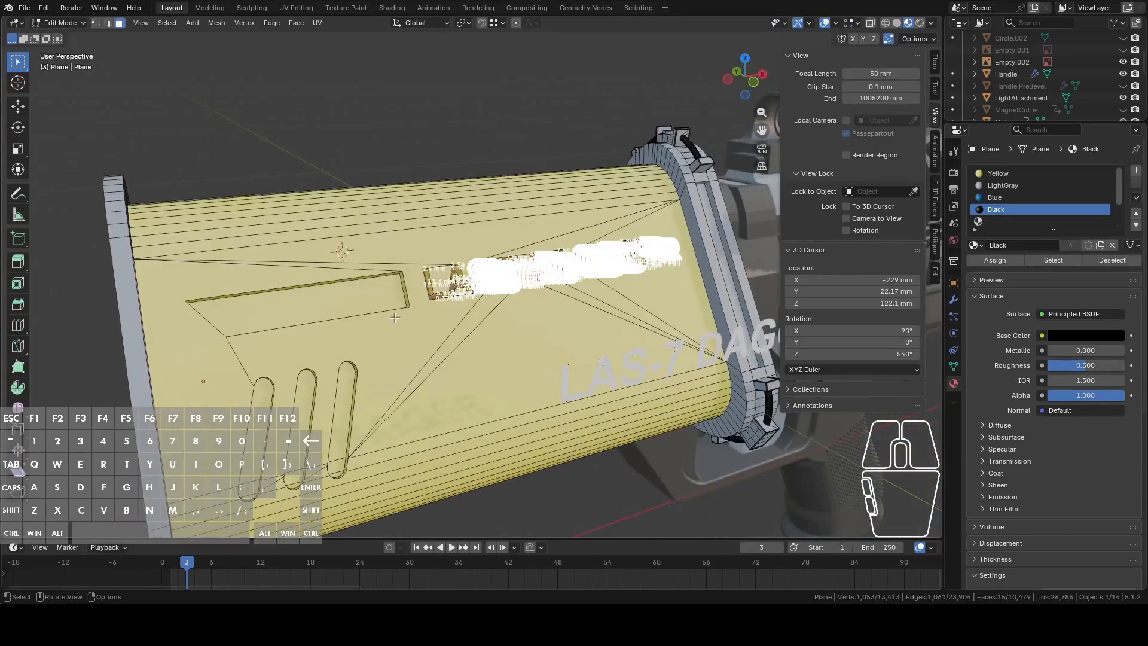
click(343, 304)
click(998, 209)
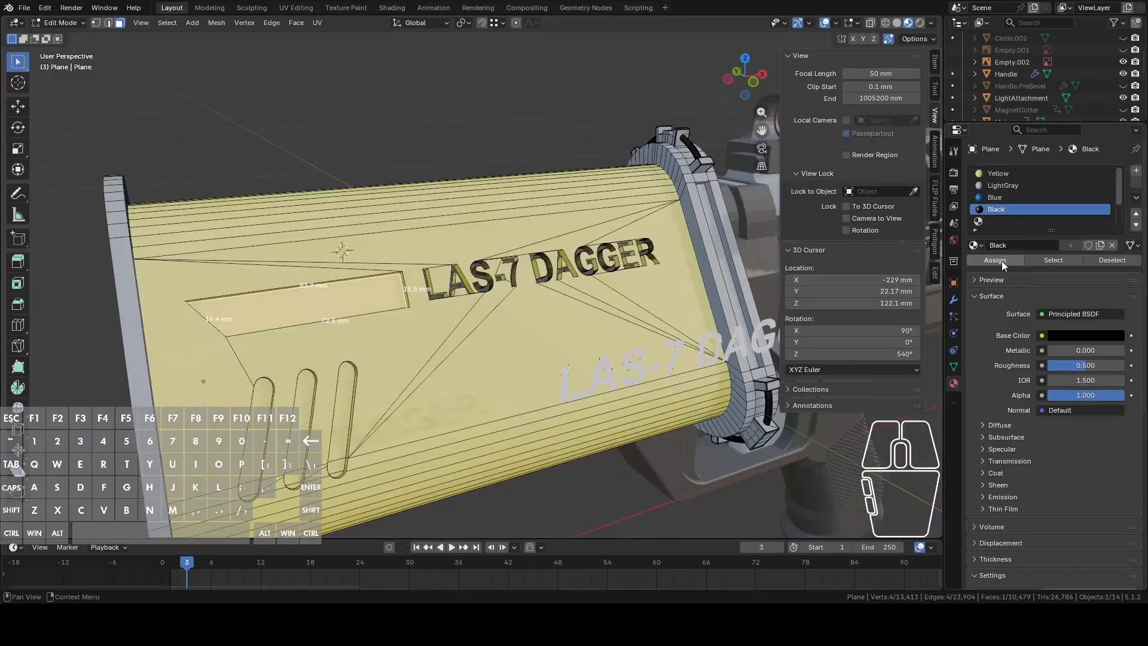
click(1002, 260)
middle_drag(574, 311, 610, 314)
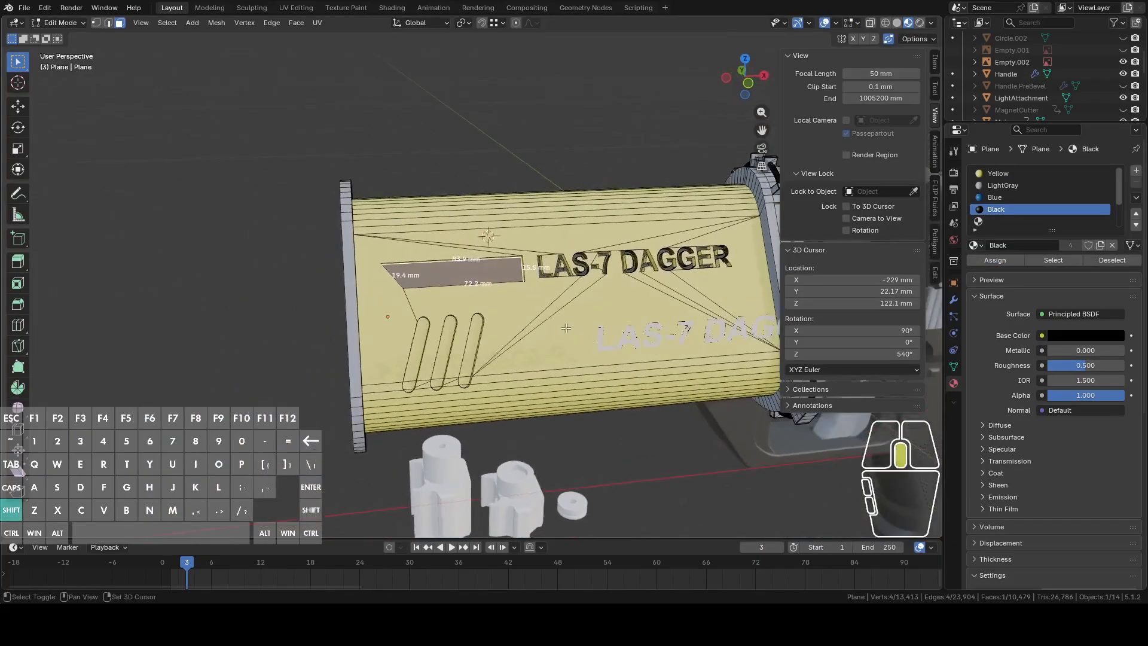
Assign the LightGray material to the recessed faces of the three slanted slots, including their rounded ends, and return to object mode.
scroll(611, 307, up, 5)
click(521, 329)
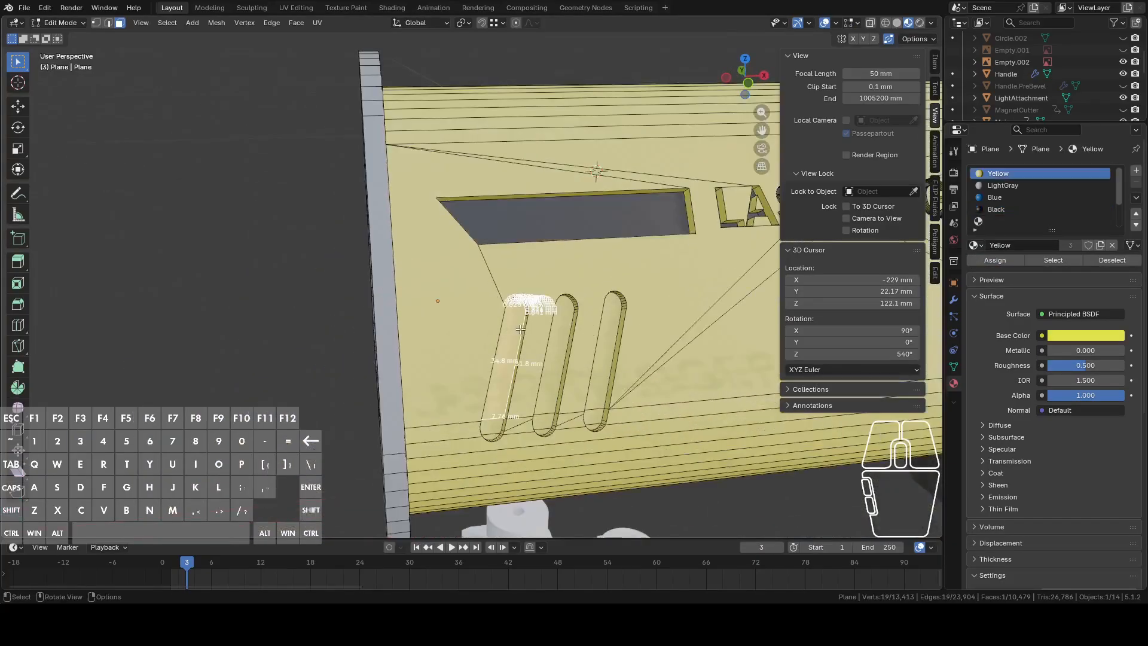
shift+click(565, 338)
shift+click(609, 339)
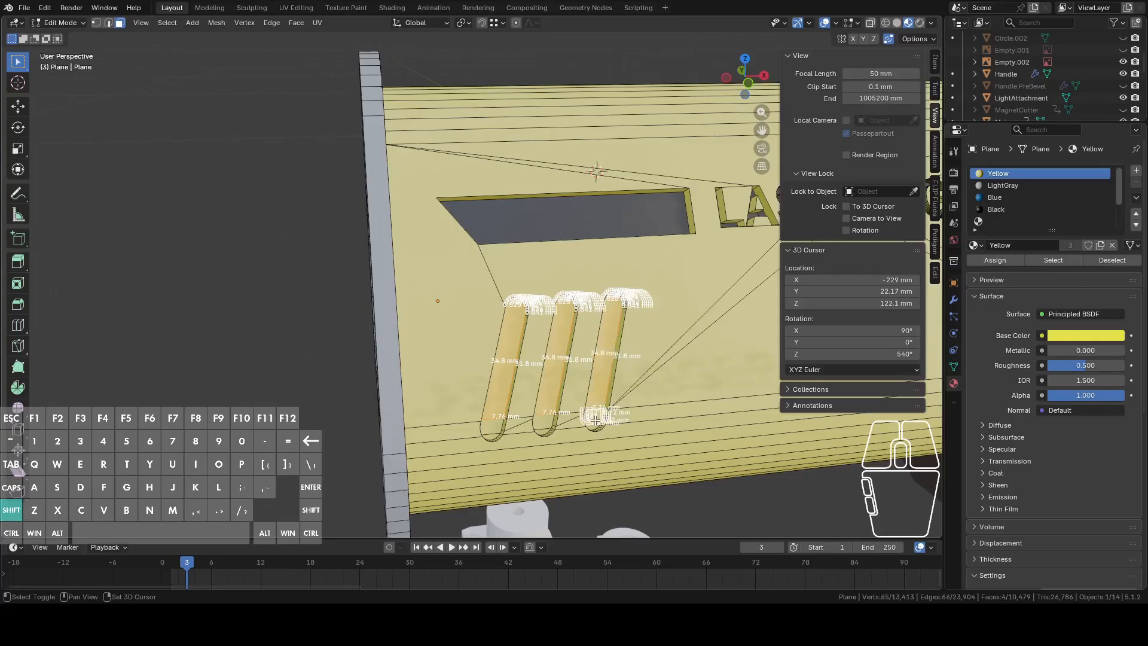
shift+click(596, 425)
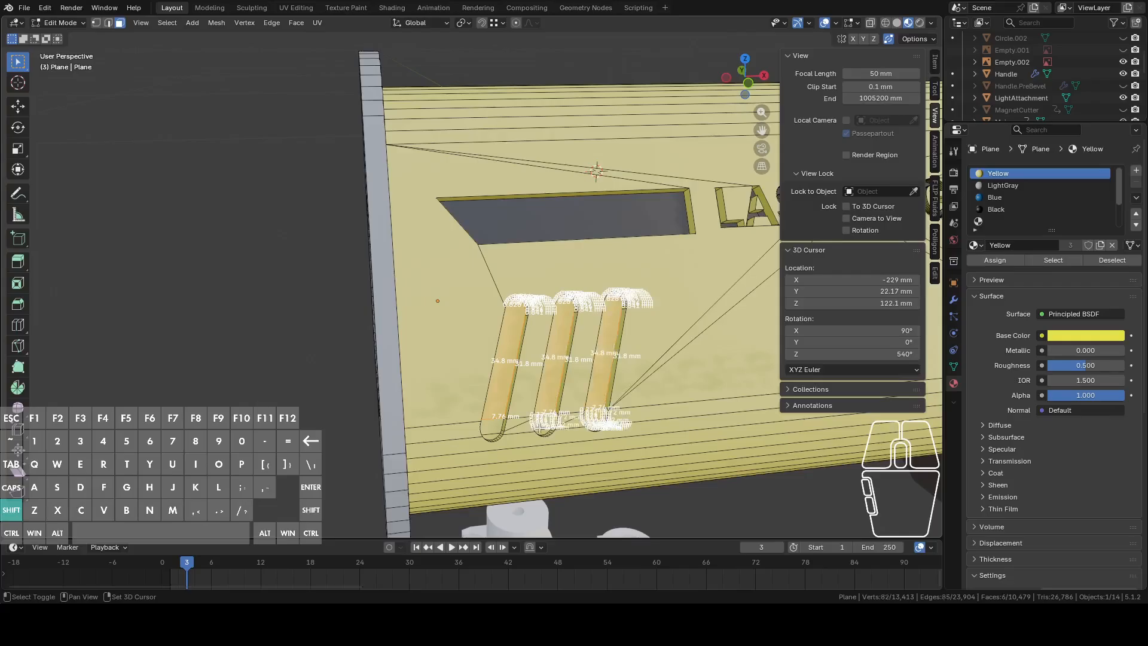
shift+click(499, 440)
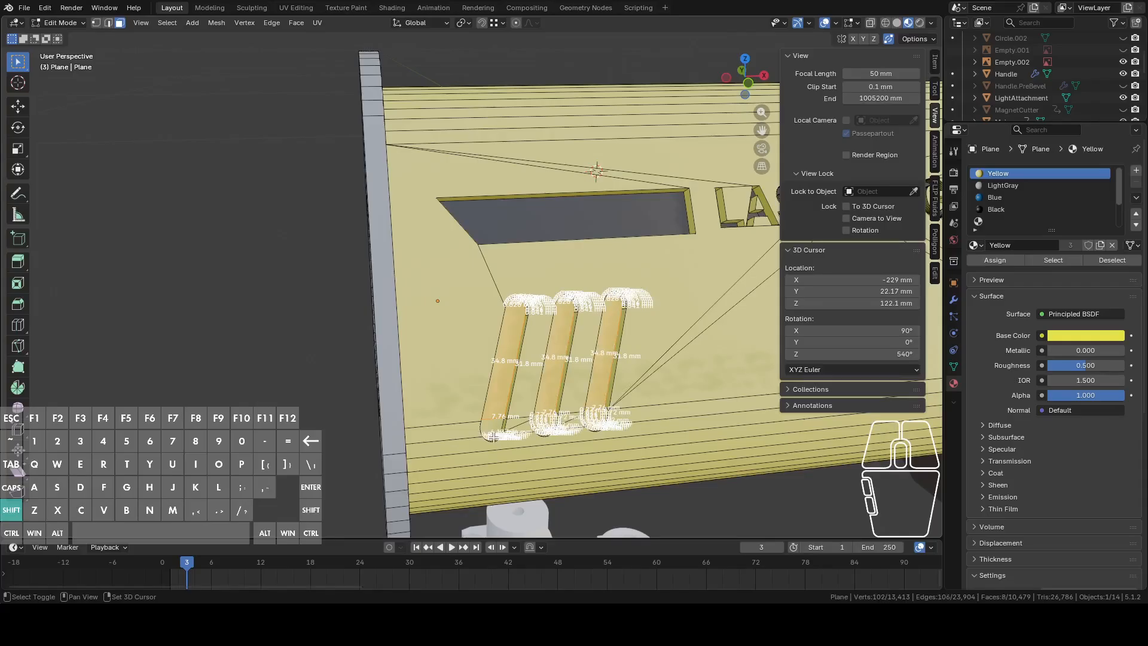
click(1003, 186)
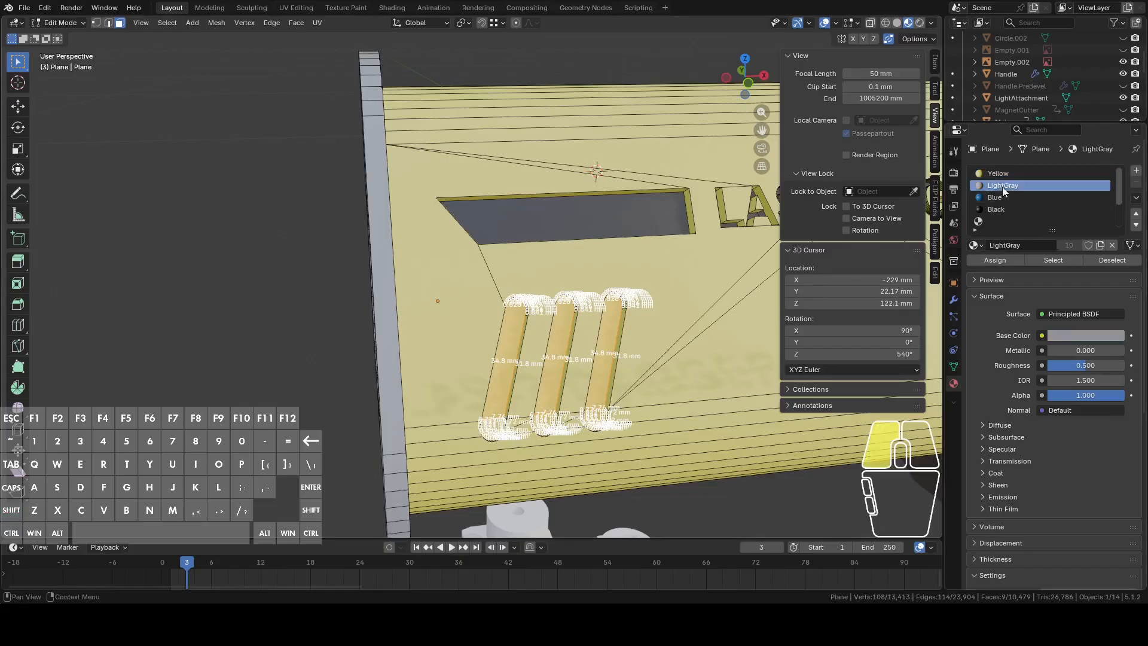
click(995, 260)
scroll(715, 309, down, 2)
key(Tab)
scroll(715, 310, down, 6)
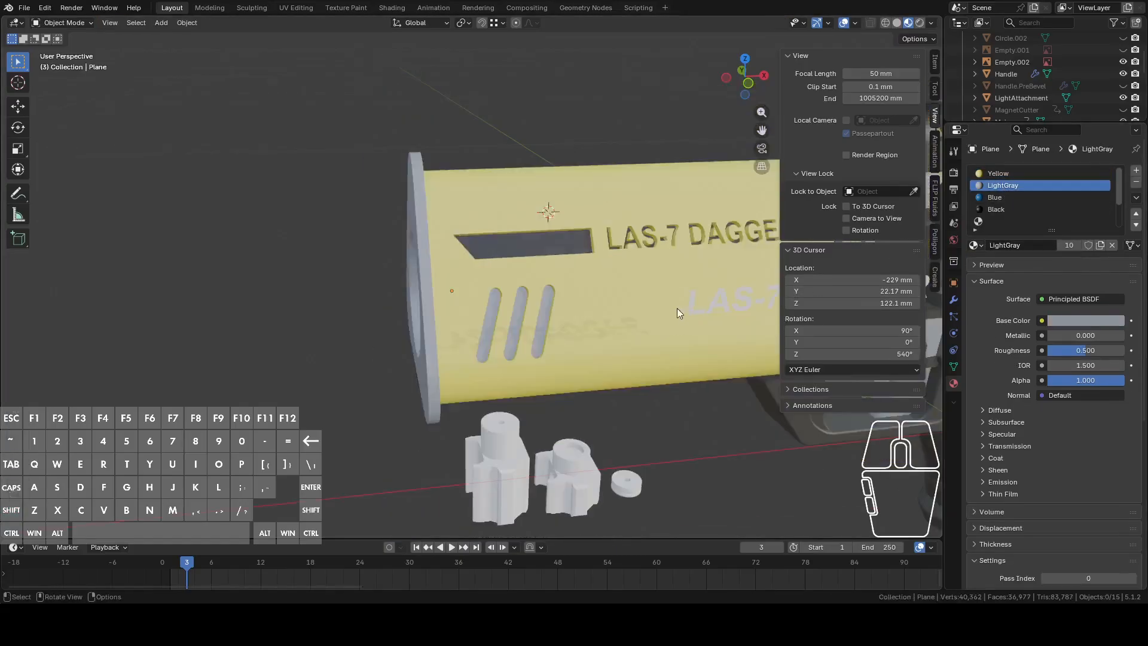
Show the Empty.001 reference image in front view with Circle.002 hidden.
middle_drag(565, 295, 599, 287)
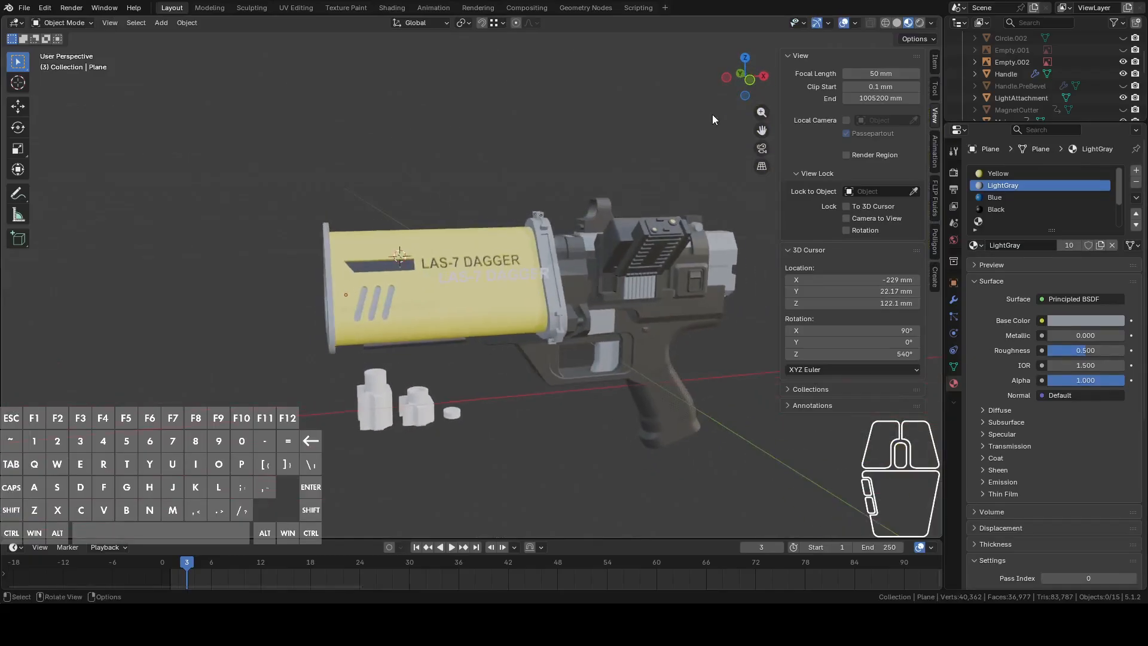
click(755, 82)
scroll(662, 136, down, 2)
shift+middle_drag(528, 167, 570, 230)
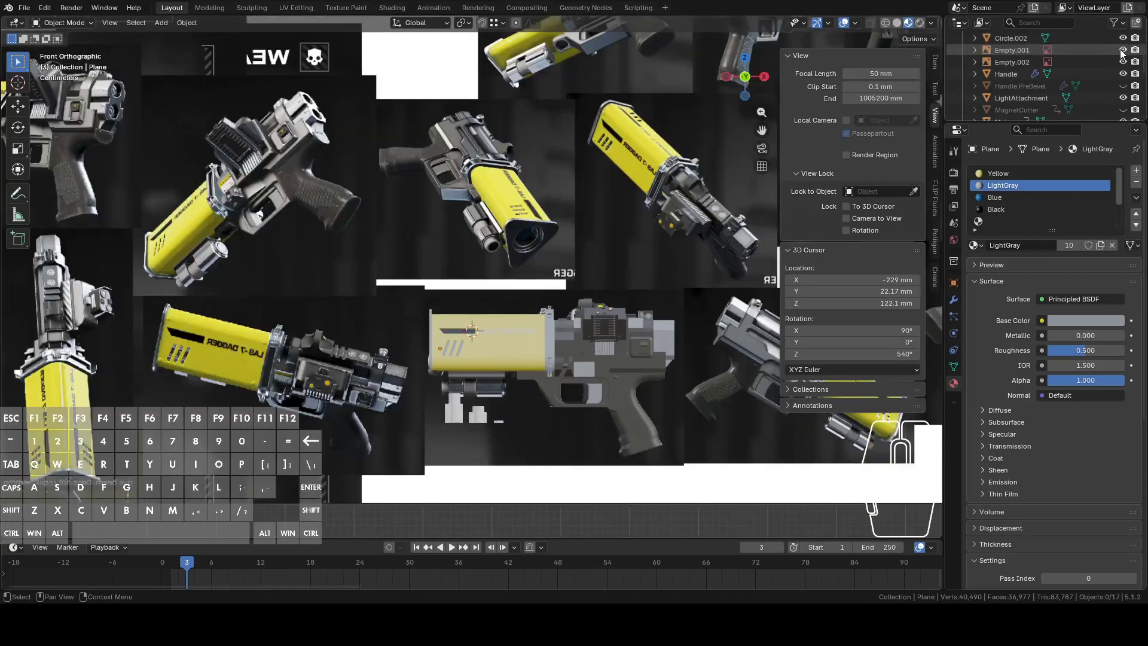
click(1122, 39)
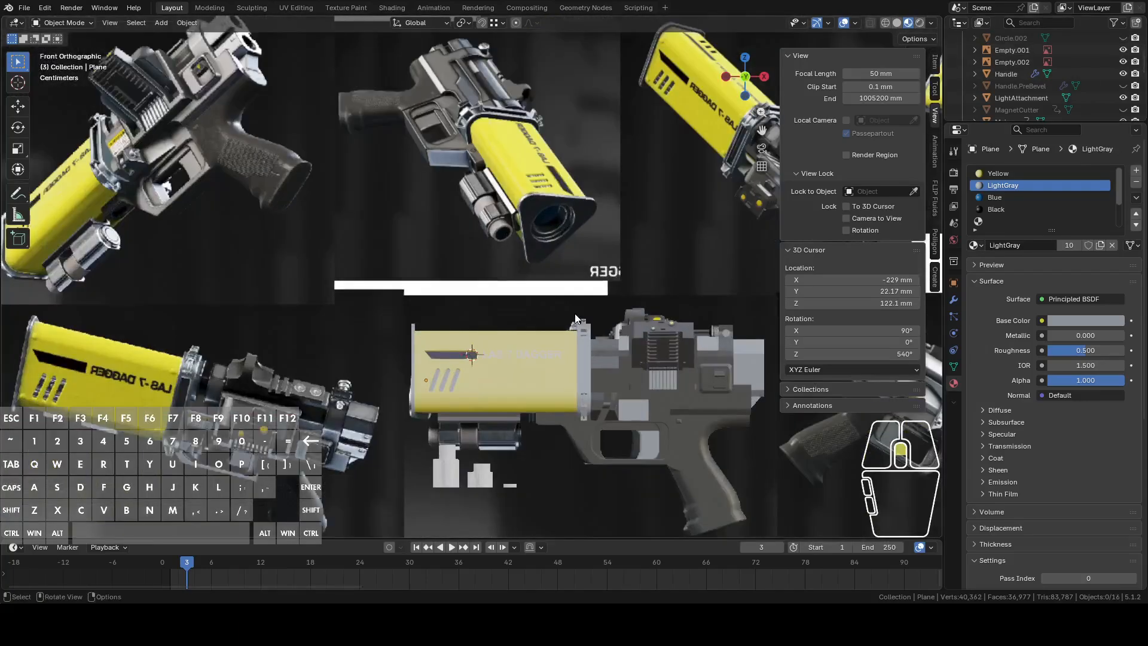
Select the yellow barrel housing and insert a keyframe for its attached position at frame 3.
shift+middle_drag(587, 304, 542, 244)
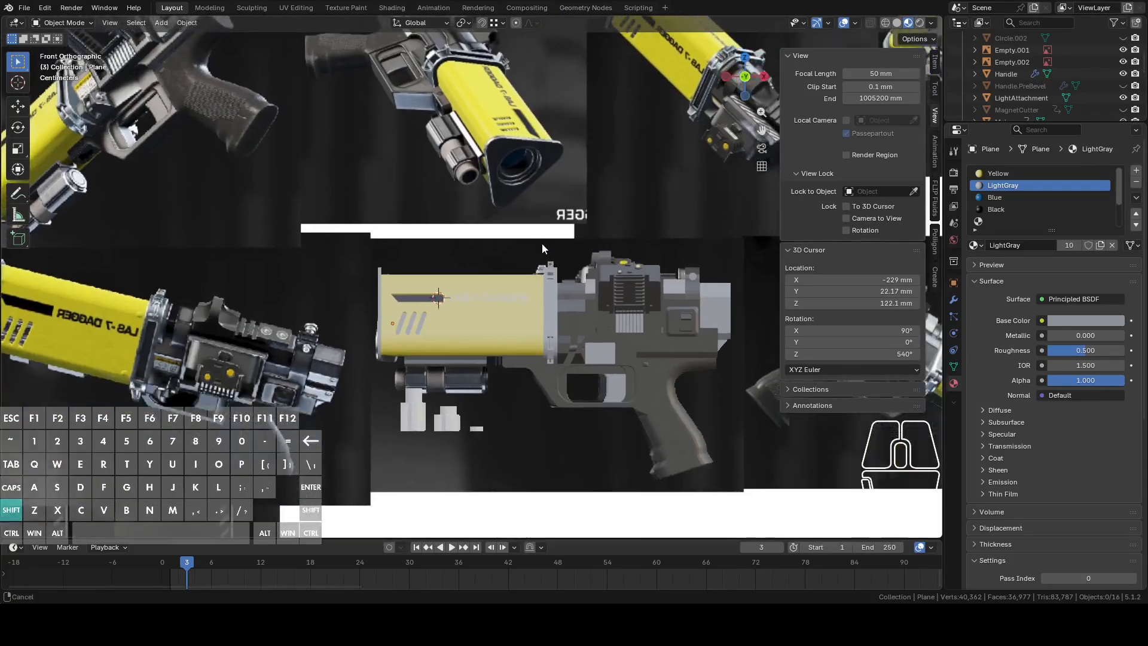
middle_drag(551, 286, 536, 344)
click(481, 295)
click(495, 383)
mouse_move(495, 384)
middle_down()
mouse_move(516, 368)
mouse_move(497, 378)
middle_up()
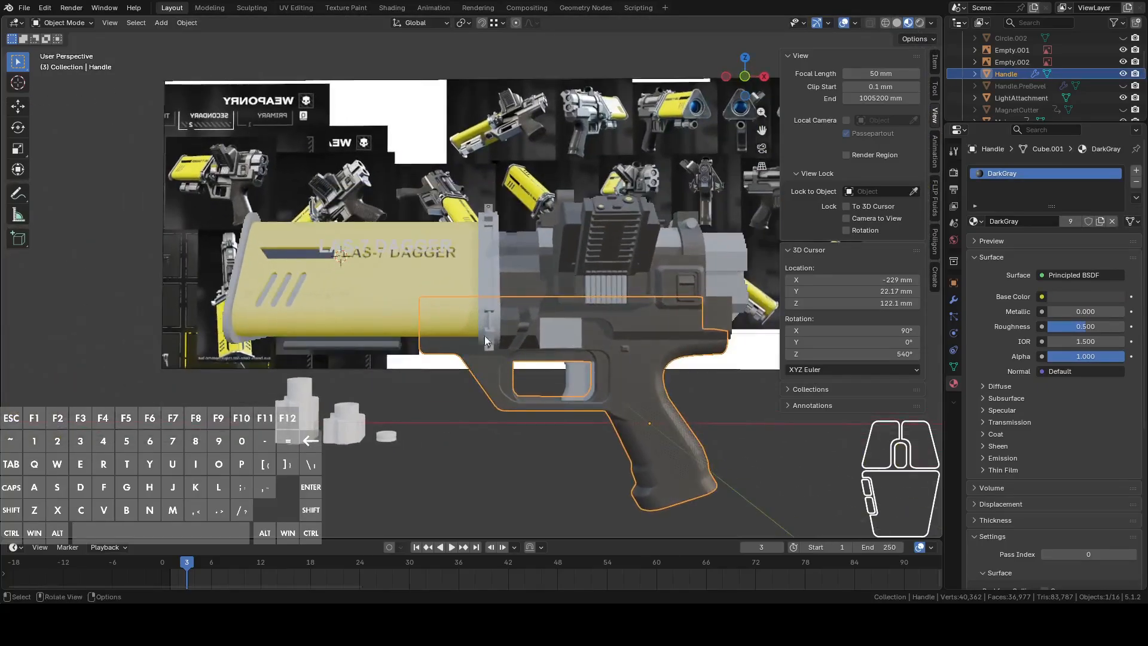
middle_drag(485, 312, 507, 318)
click(454, 285)
middle_drag(454, 285, 523, 448)
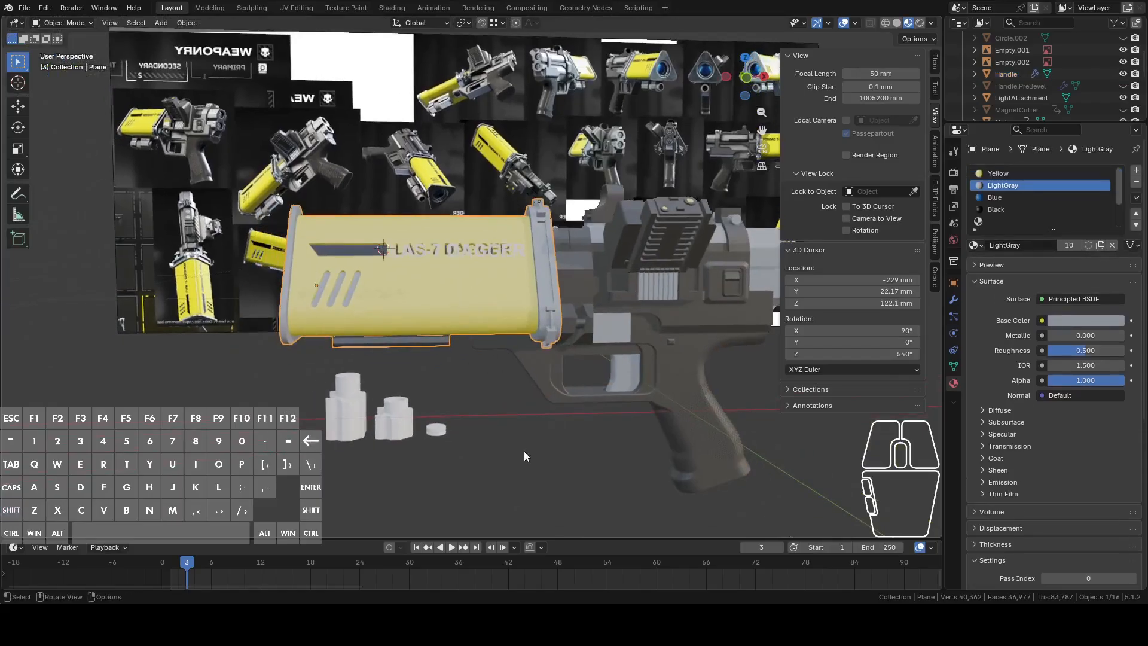
right_click(475, 406)
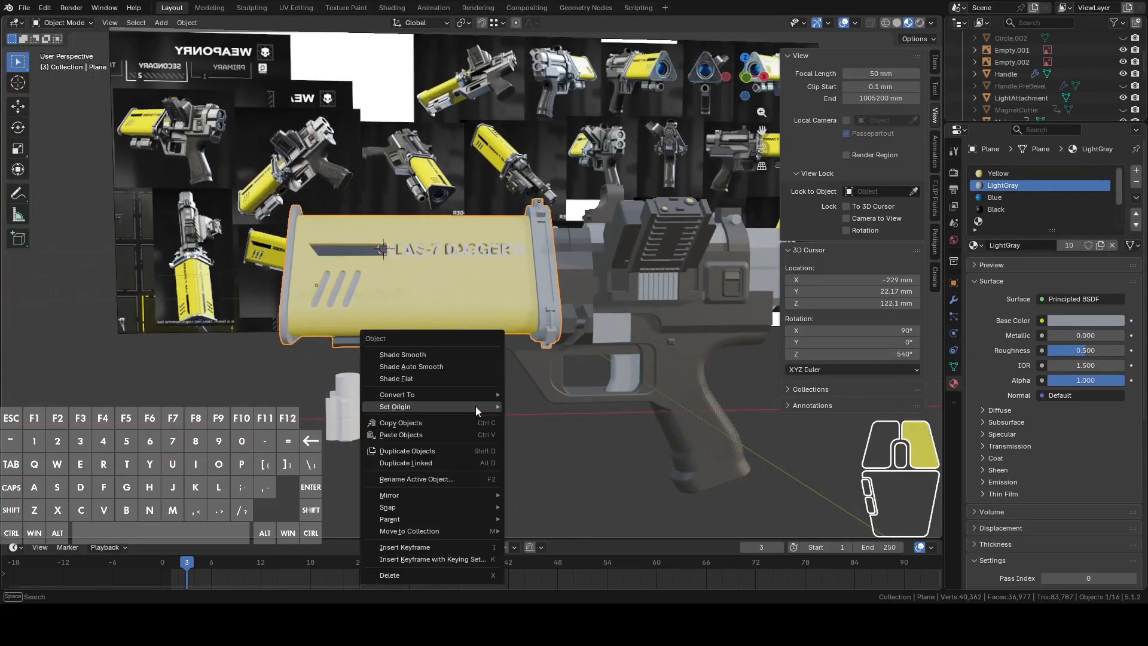
click(414, 546)
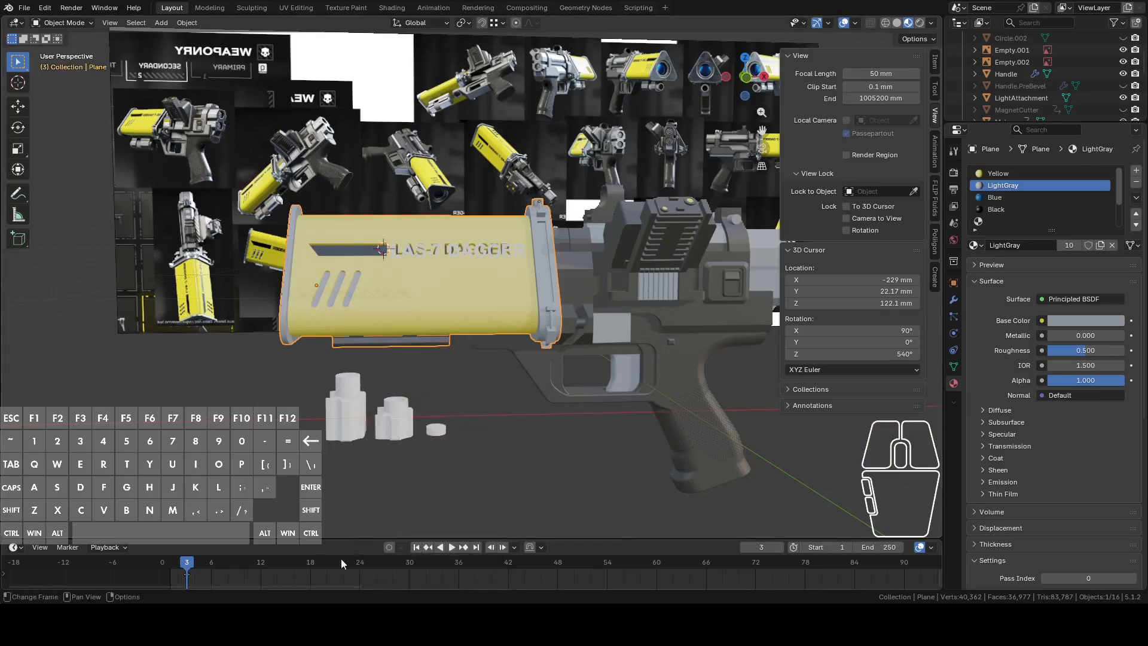
At frame 12, move the housing about -125.6 mm along X away from the gun body and insert a keyframe.
click(261, 562)
key(g)
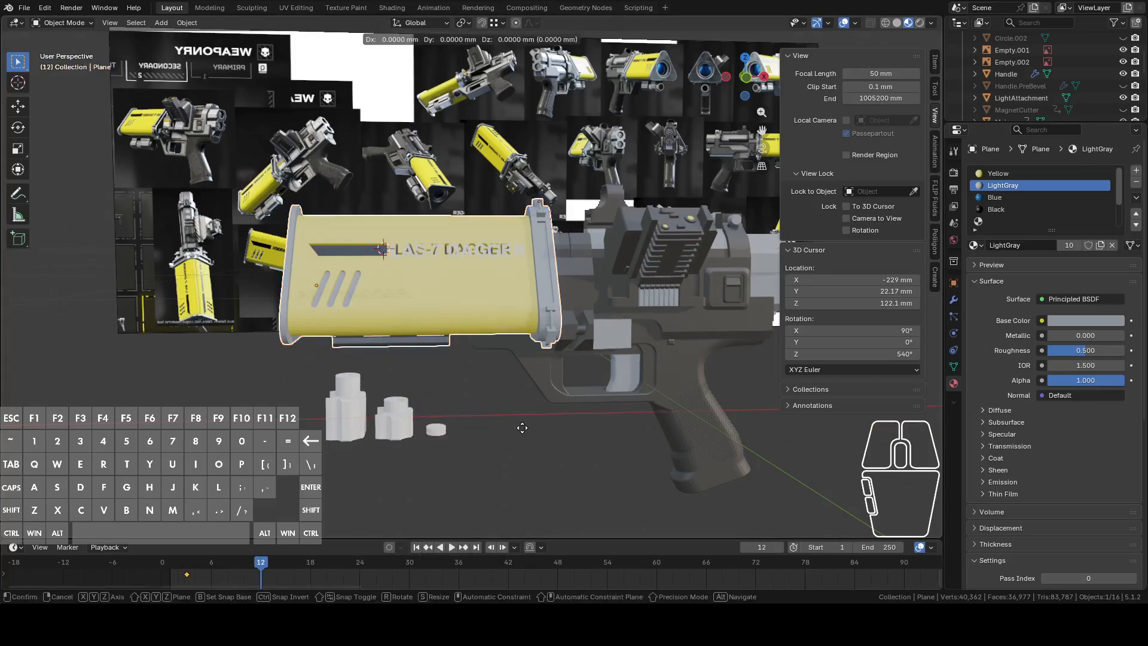
key(x)
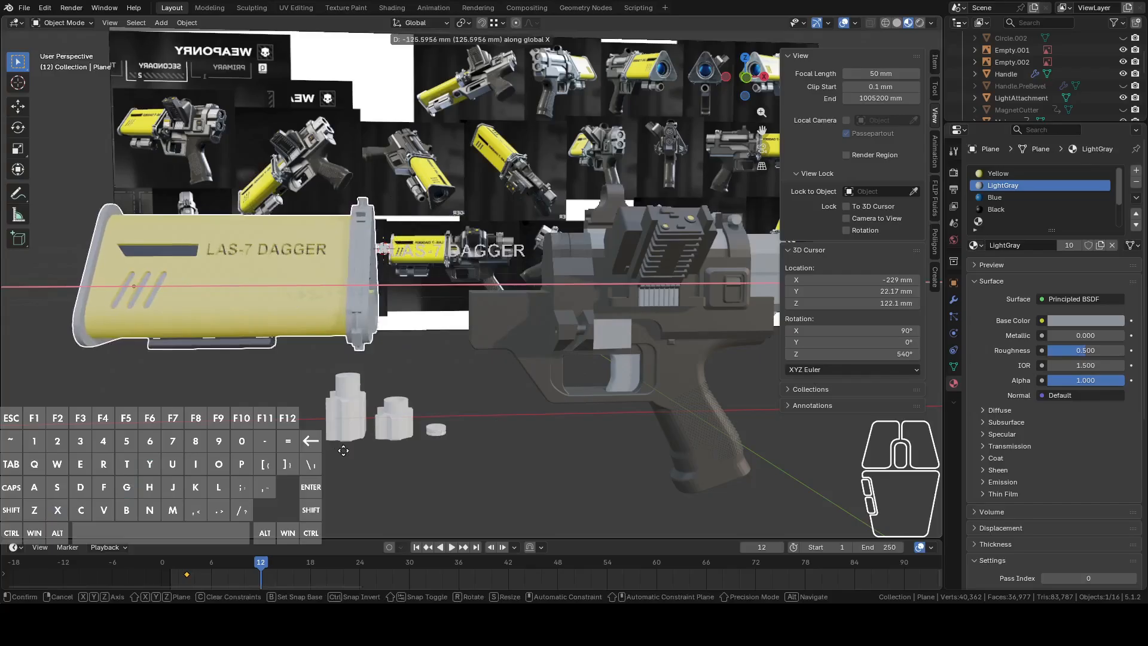
click(348, 466)
right_click(463, 443)
click(468, 430)
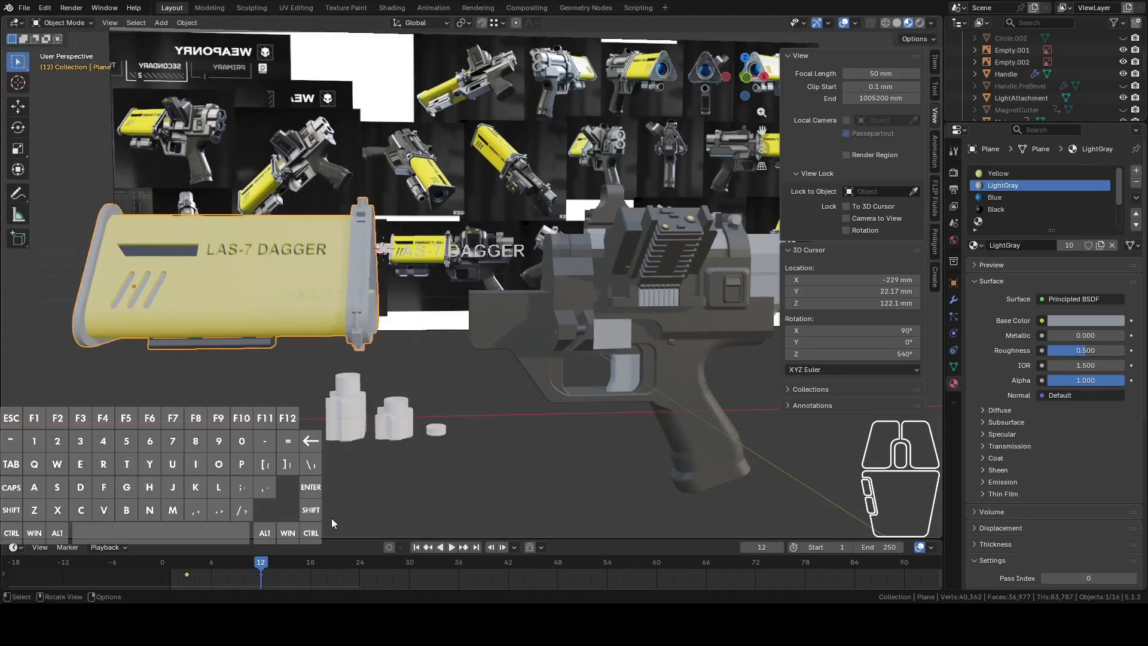
Move the detached housing's keyframe from frame 12 to frame 2 and make frame 2 current.
drag(257, 565, 188, 568)
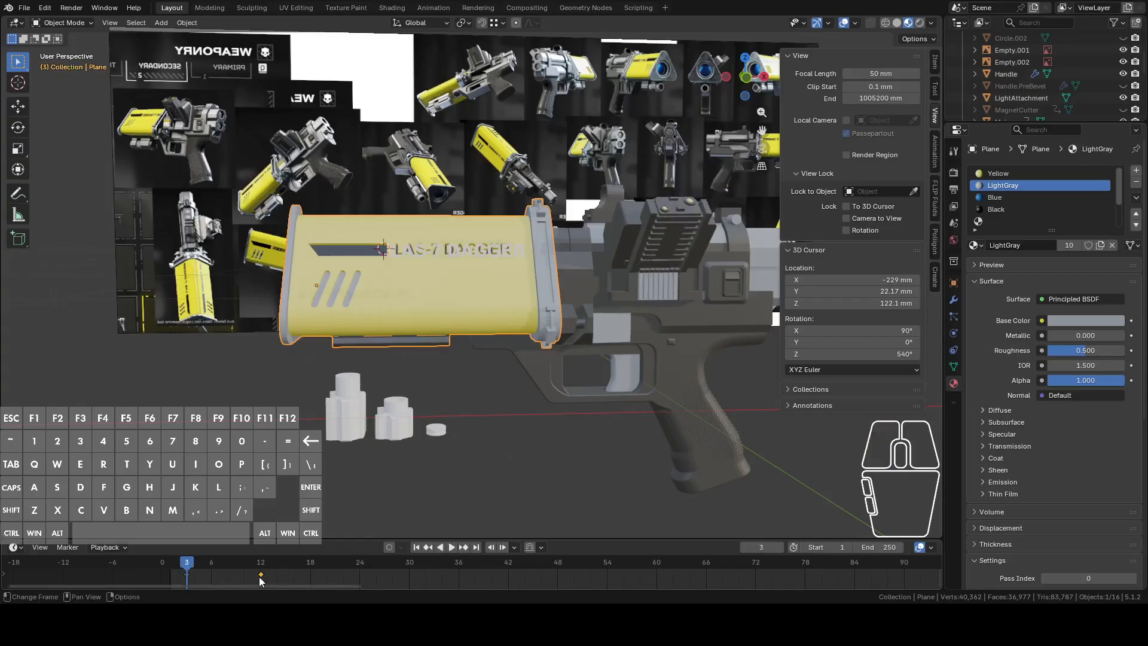
drag(259, 580, 247, 576)
drag(174, 587, 180, 571)
Select the open edge loop at the housing's gun-side end, fill it with a face, and return to object mode.
scroll(383, 383, up, 5)
middle_drag(383, 384, 552, 301)
key(Tab)
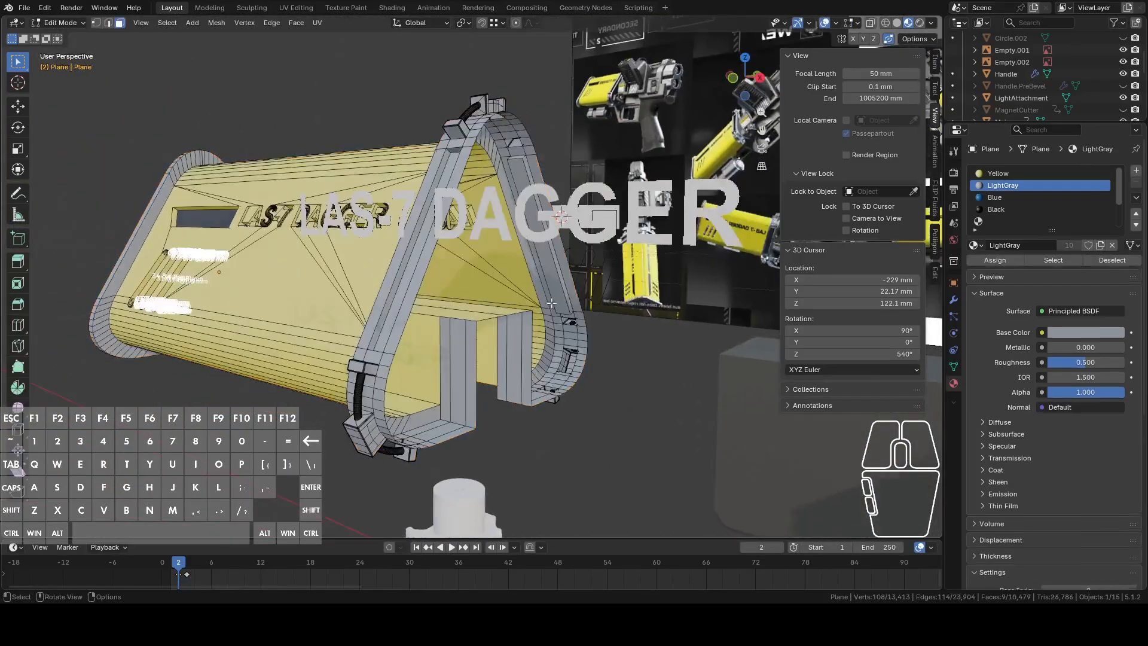
scroll(552, 301, up, 5)
alt+click(596, 368)
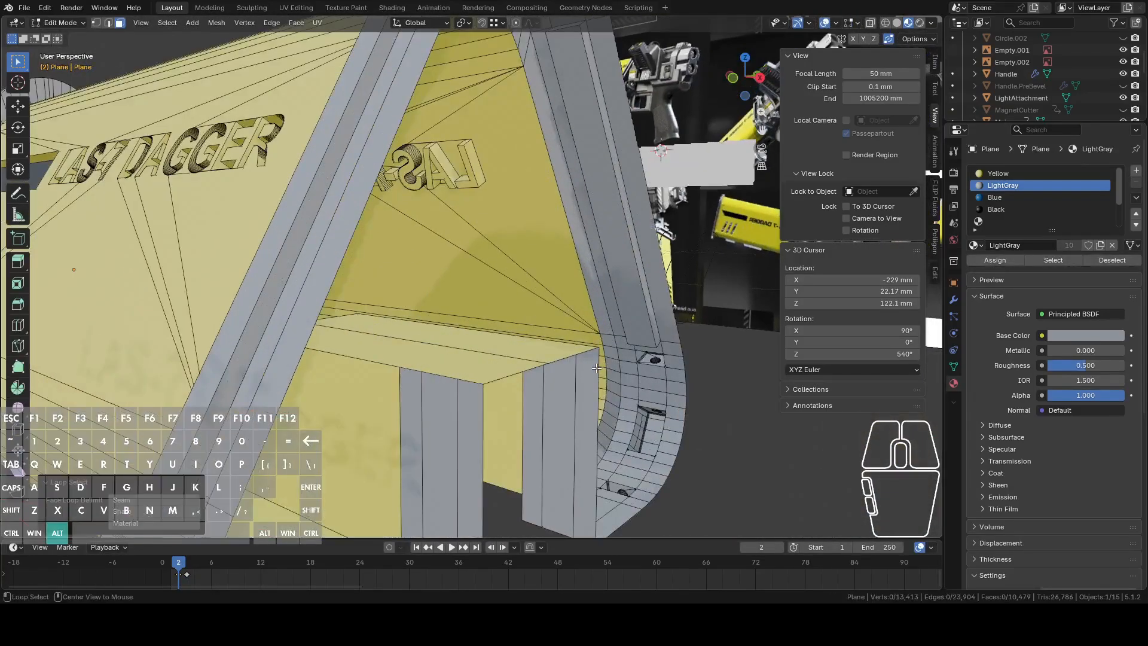
key(2)
alt+click(598, 368)
scroll(605, 362, down, 4)
middle_drag(640, 330, 402, 350)
key(f)
scroll(421, 364, down, 2)
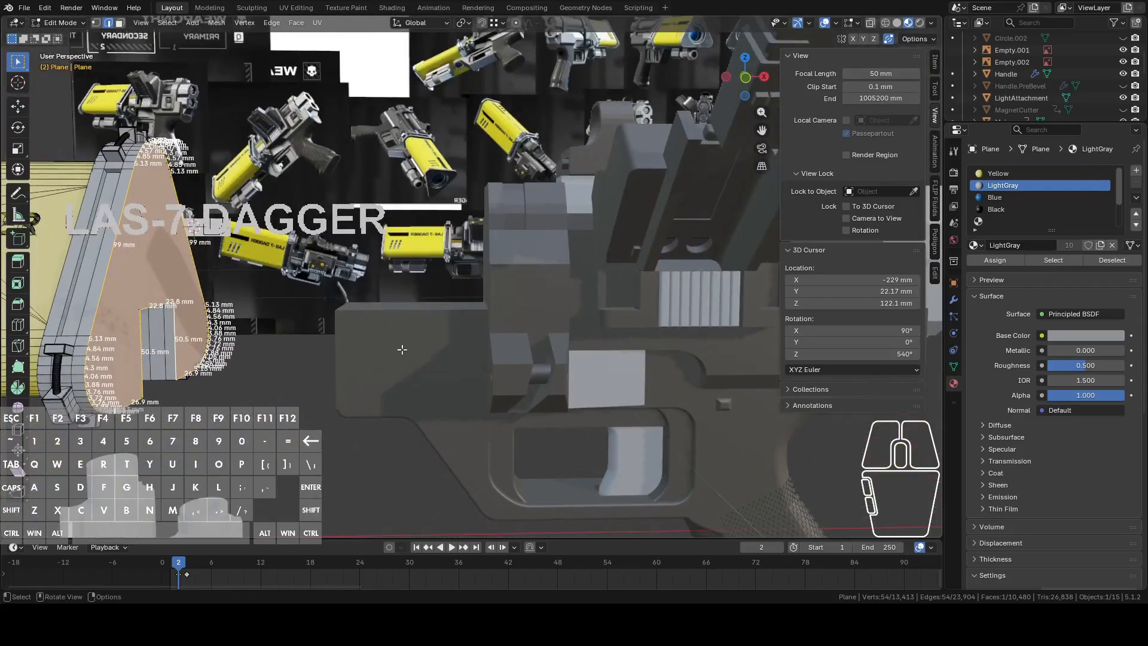
middle_drag(263, 379, 347, 360)
shift+middle_drag(124, 333, 201, 292)
middle_drag(582, 280, 487, 354)
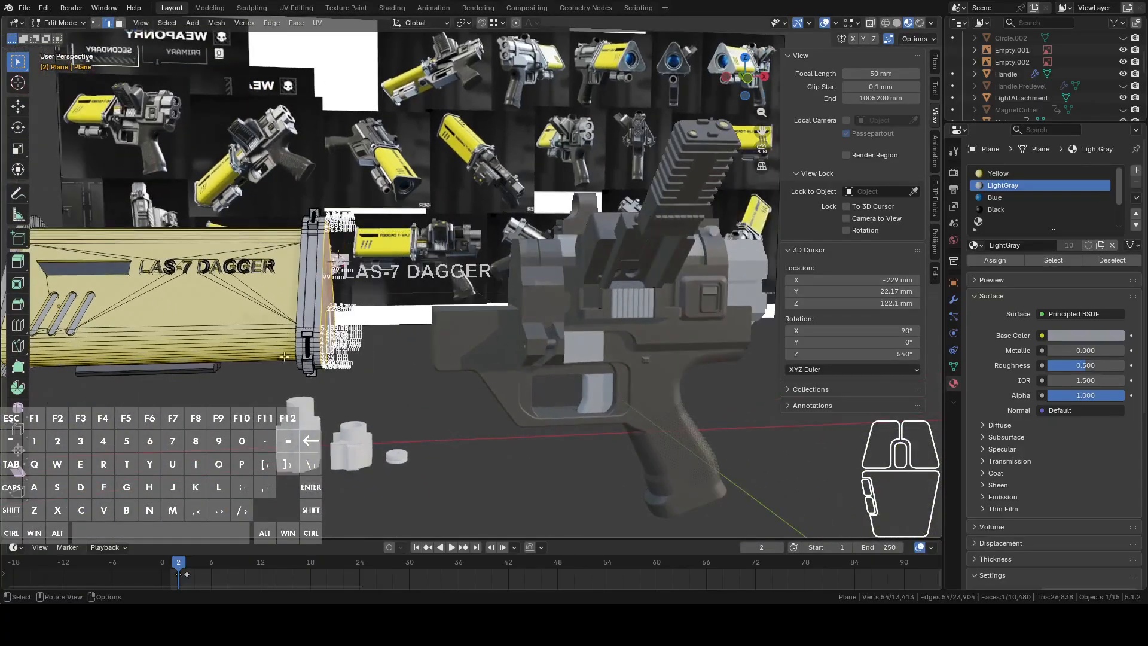
middle_drag(327, 347, 468, 374)
key(Tab)
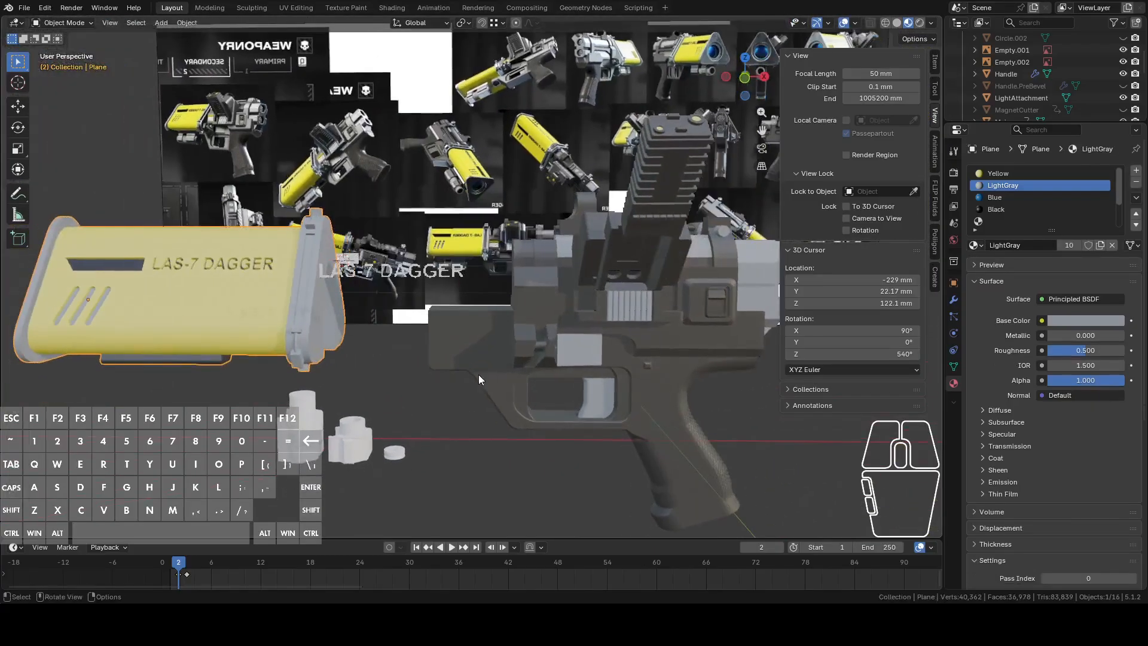
Duplicate a small circular vertex loop in the Main body mesh and move the copy along X toward the housing.
click(530, 349)
scroll(537, 353, up, 4)
key(Tab)
middle_drag(537, 353, 644, 363)
scroll(501, 323, up, 3)
key(1)
alt+click(682, 366)
key(shift+d)
right_click(569, 380)
key(g)
key(y)
key(x)
click(330, 419)
middle_drag(330, 420, 504, 341)
Separate the duplicated circular loop from the Main mesh into its own object.
key(Tab)
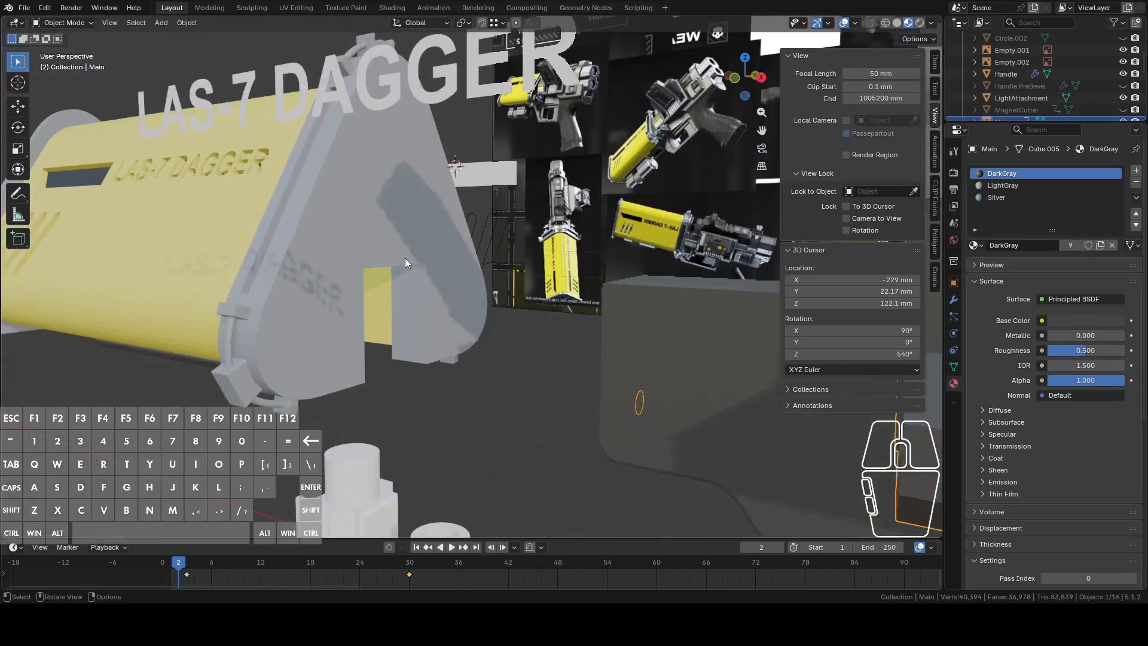
key(Tab)
key(p)
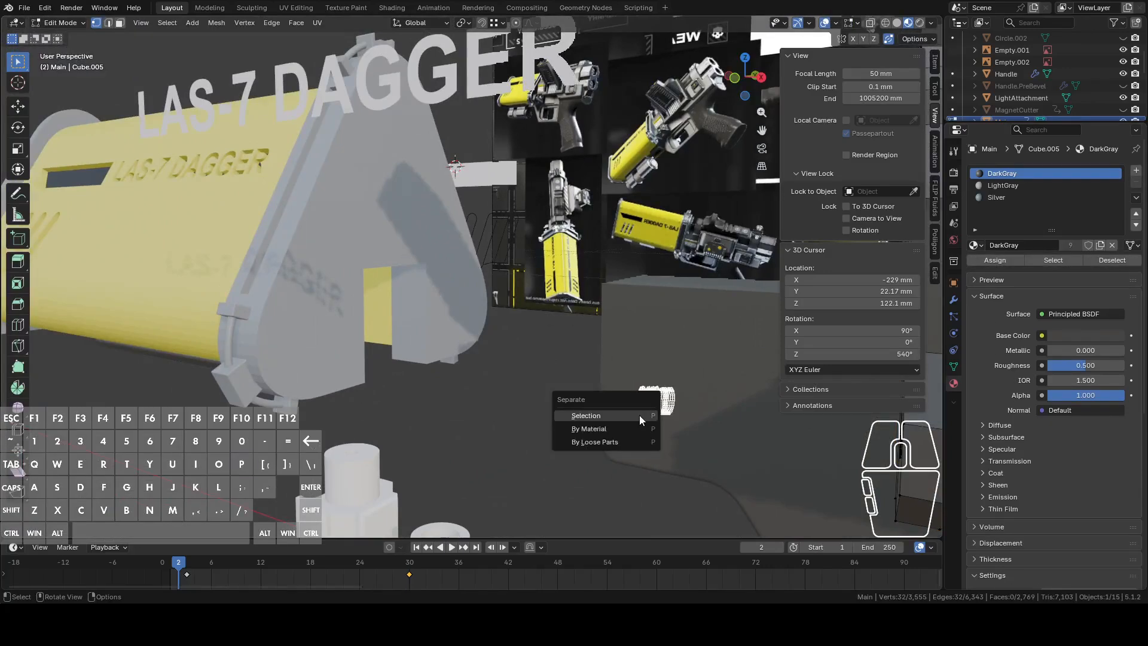
click(635, 412)
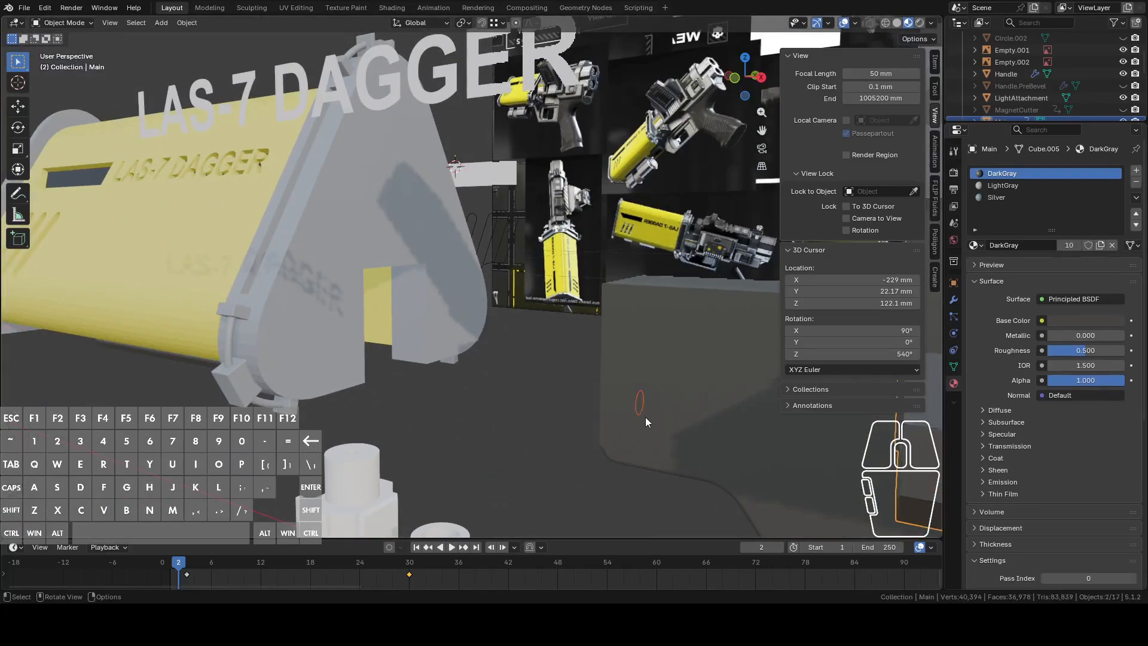
key(Tab)
Put the housing and the separated circle outline into edit mode together and select the circle's vertex loop.
middle_drag(647, 419, 594, 402)
click(311, 220)
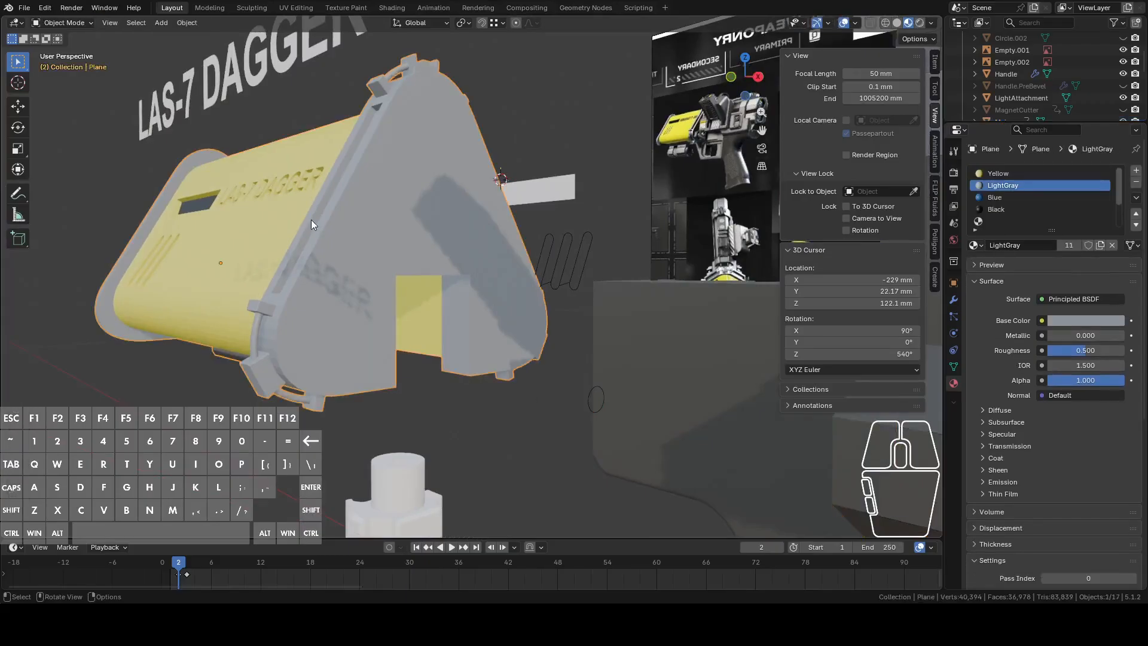
key(Tab)
key(ctrl)
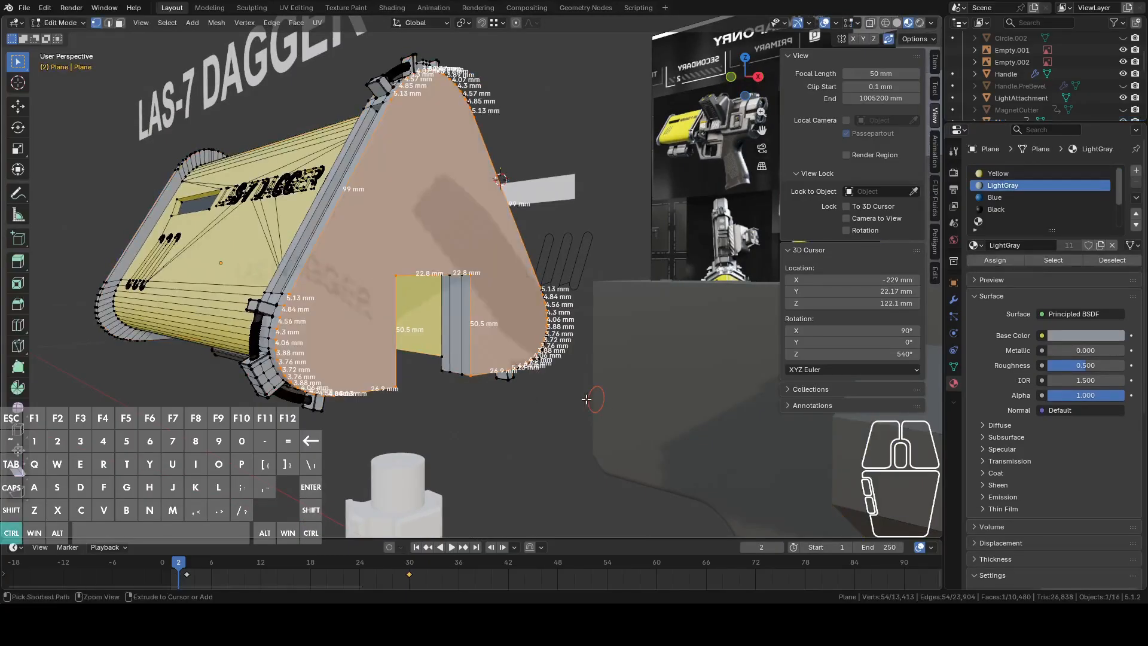
middle_drag(586, 399, 558, 400)
click(755, 78)
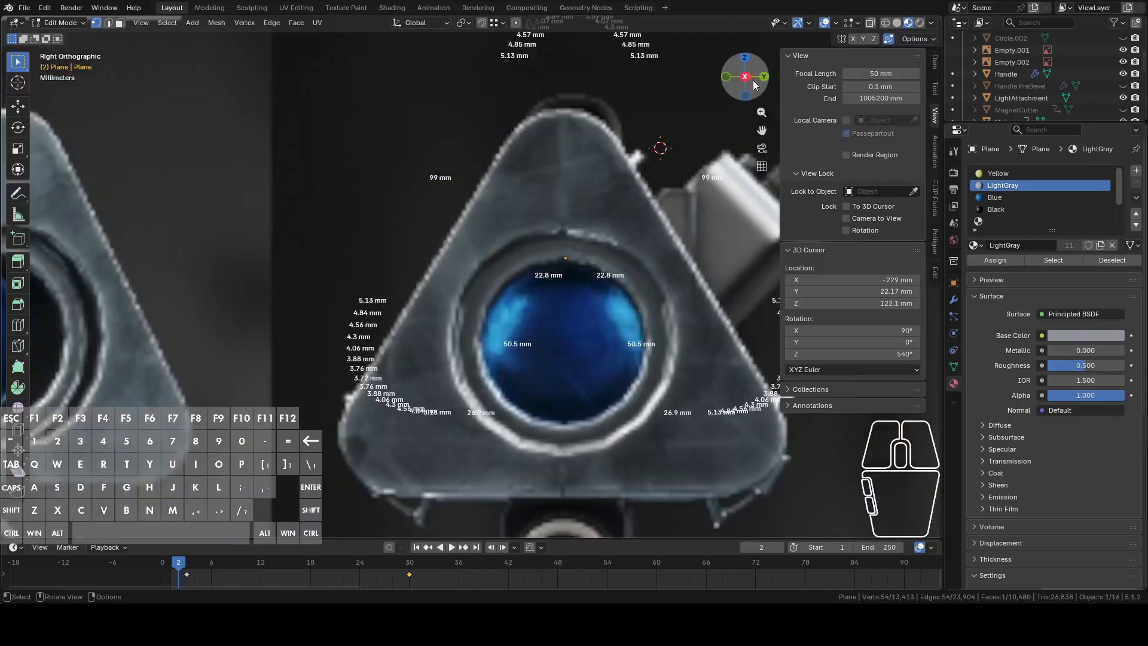
middle_drag(527, 316, 627, 406)
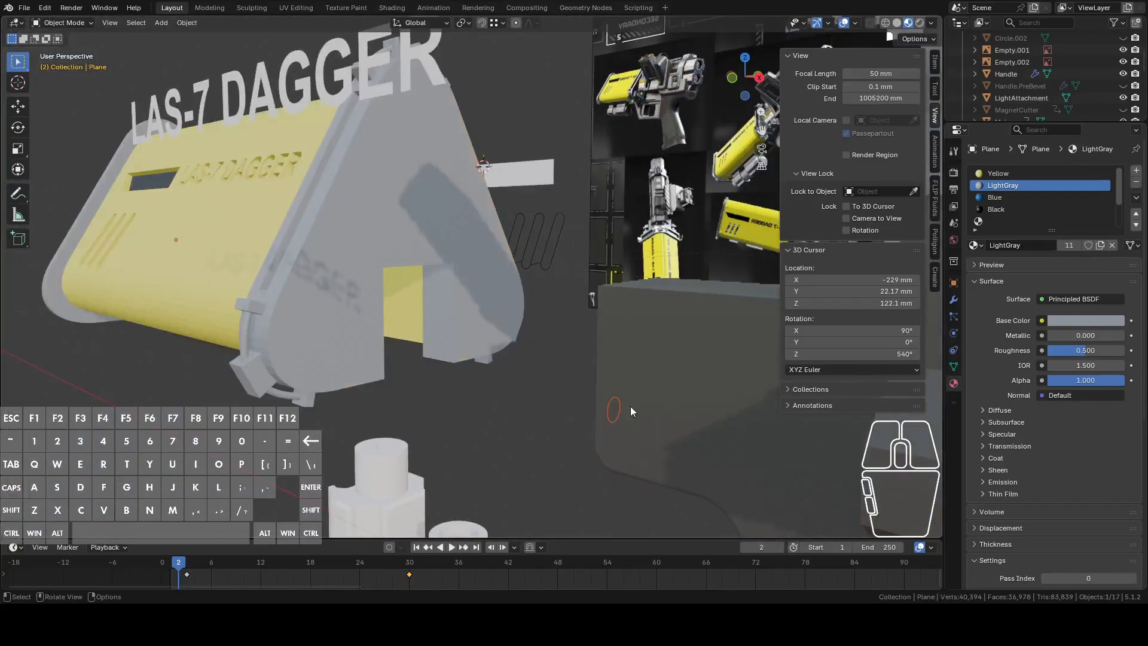
alt+click(613, 406)
scroll(613, 405, down, 2)
middle_drag(613, 405, 959, 327)
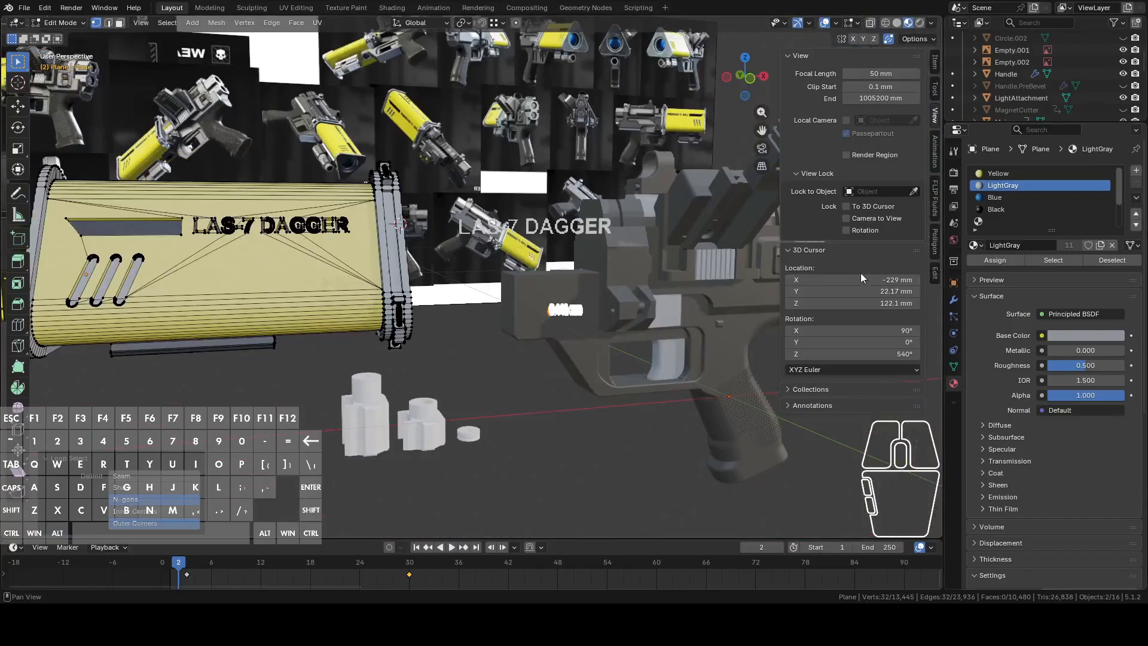
Set the 3D cursor's X and Y location to 0.
click(846, 278)
text(0)
key(Tab)
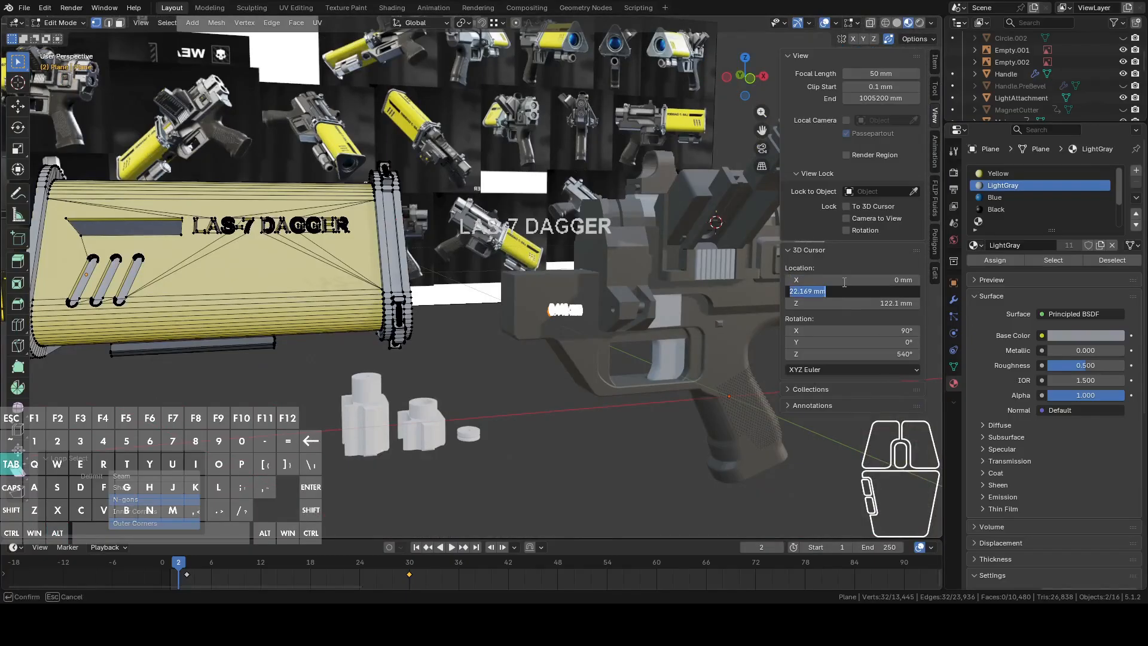
text(0)
key(Return)
Duplicate the circular loop in place and try mirroring the copy along global Y.
middle_drag(748, 335, 598, 345)
key(shift+d)
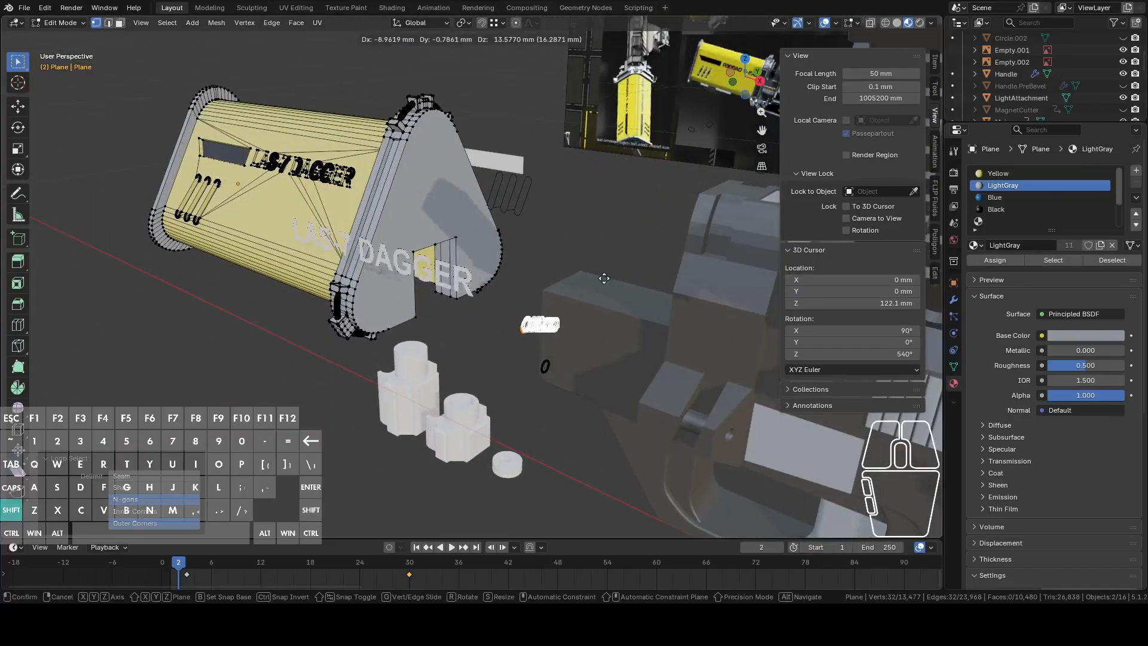
key(Escape)
right_click(607, 289)
mouse_move(577, 472)
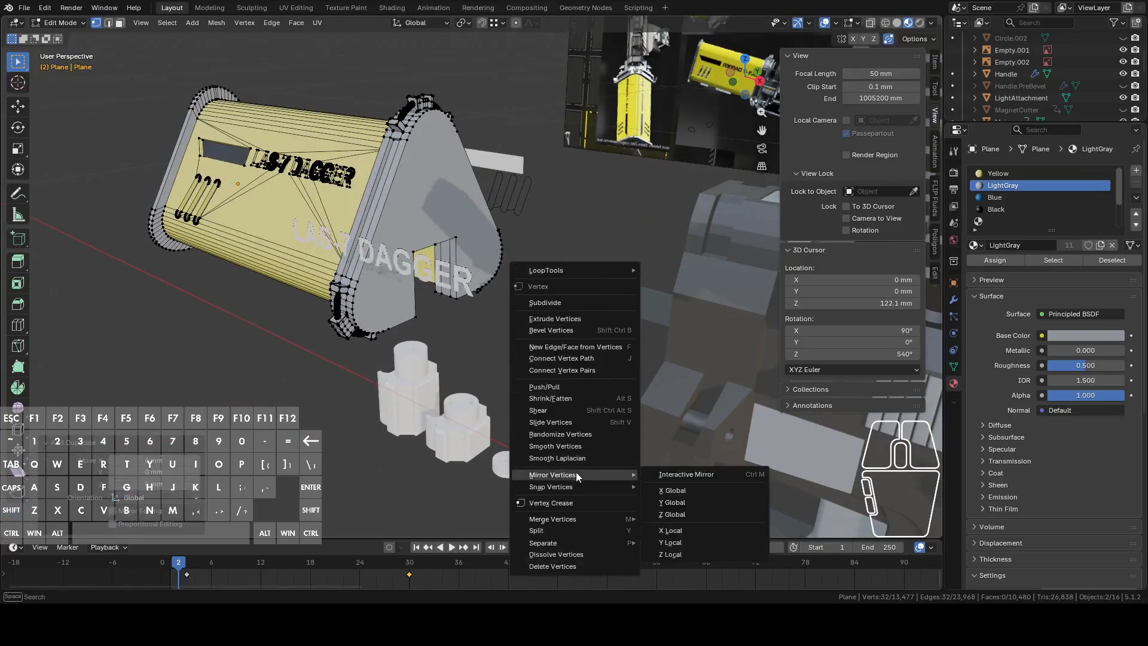
click(673, 503)
middle_drag(666, 486, 247, 385)
shift+middle_drag(528, 383, 475, 341)
ctrl+middle_drag(527, 359, 537, 309)
key(g)
right_click(576, 428)
key(ctrl+z)
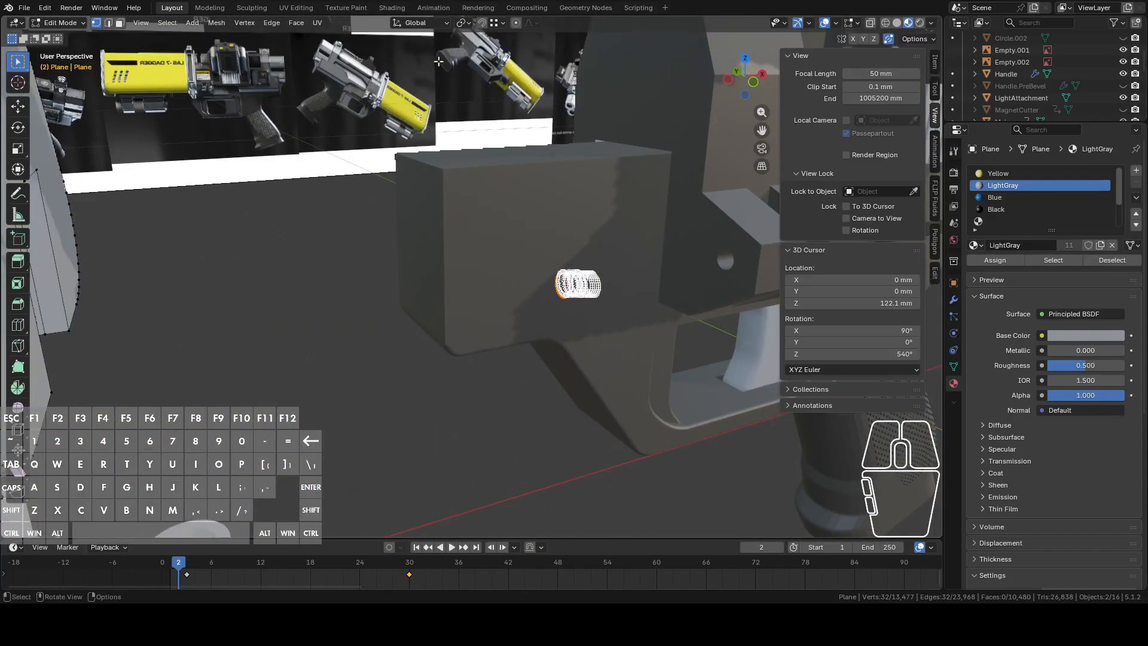
Set the transform pivot to the 3D cursor, mirror the duplicated loop along global Y, and return to object mode.
click(463, 22)
click(492, 67)
scroll(457, 225, down, 1)
scroll(458, 225, down, 1)
middle_drag(457, 225, 412, 300)
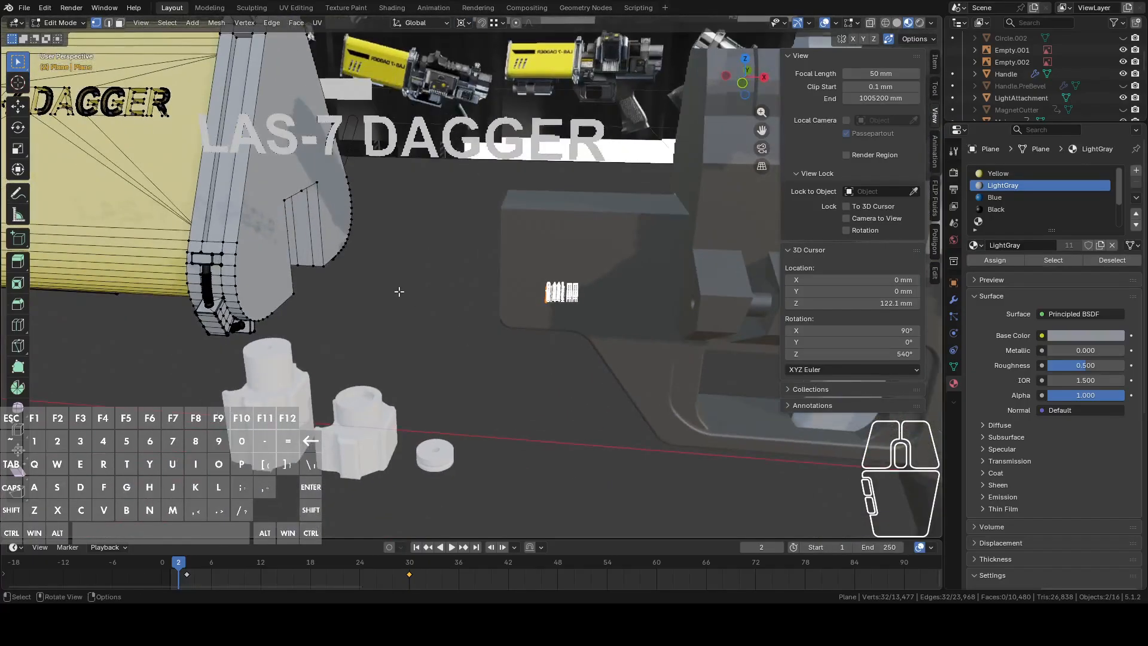
key(g)
right_click(447, 272)
right_click(488, 292)
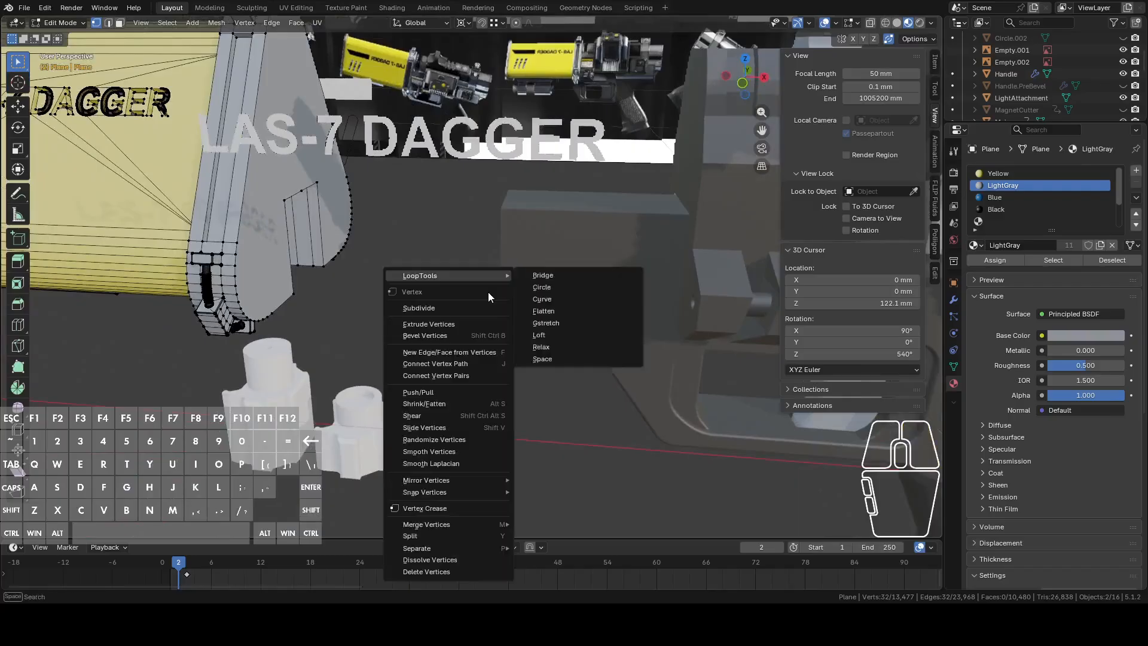
mouse_move(448, 479)
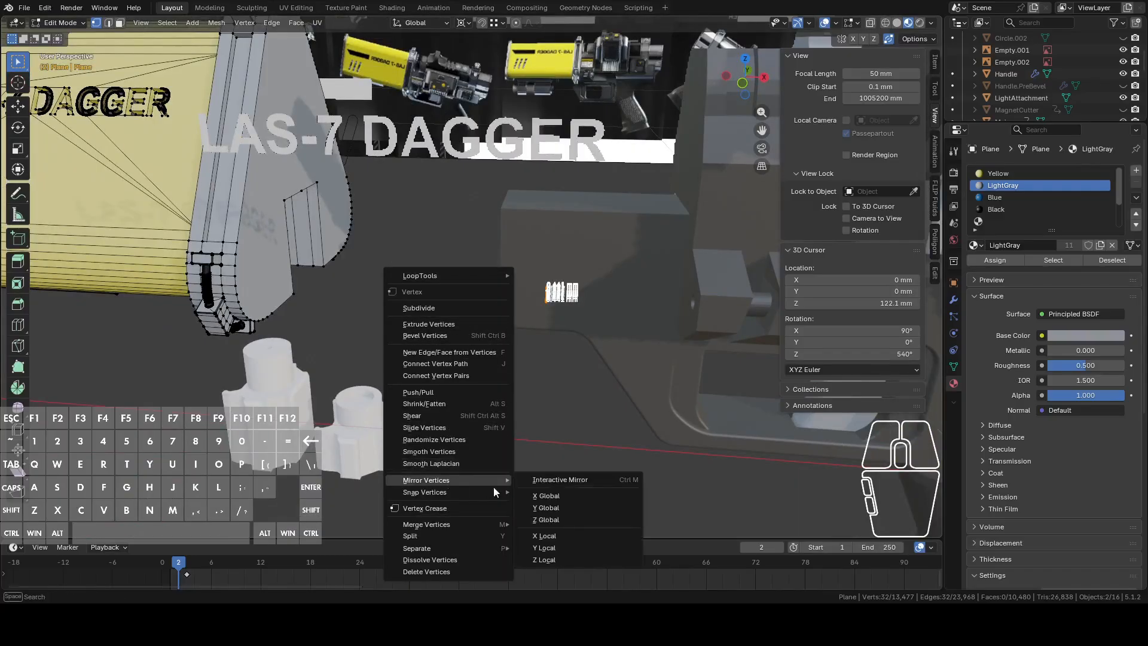
click(546, 508)
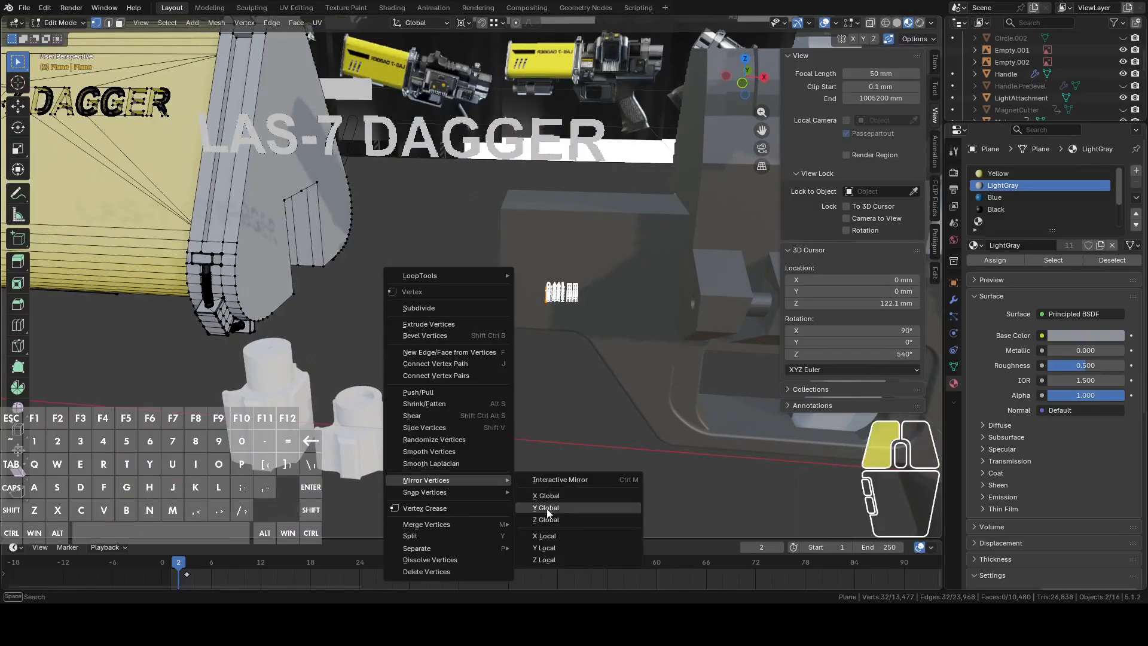
middle_drag(552, 330, 451, 345)
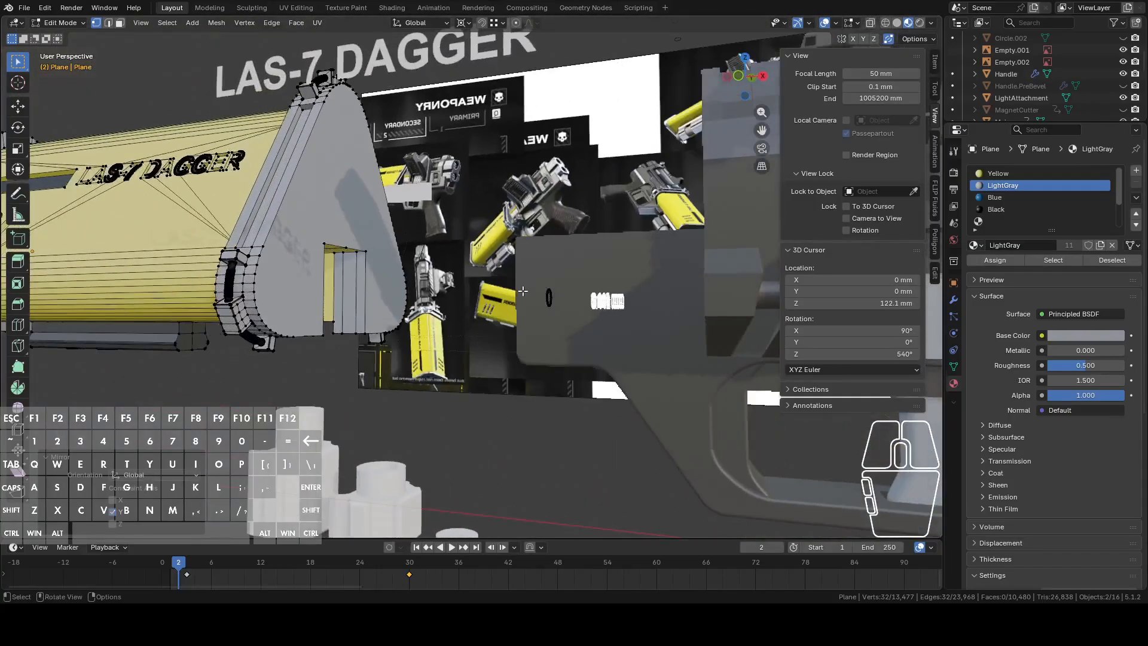
middle_drag(502, 294, 644, 350)
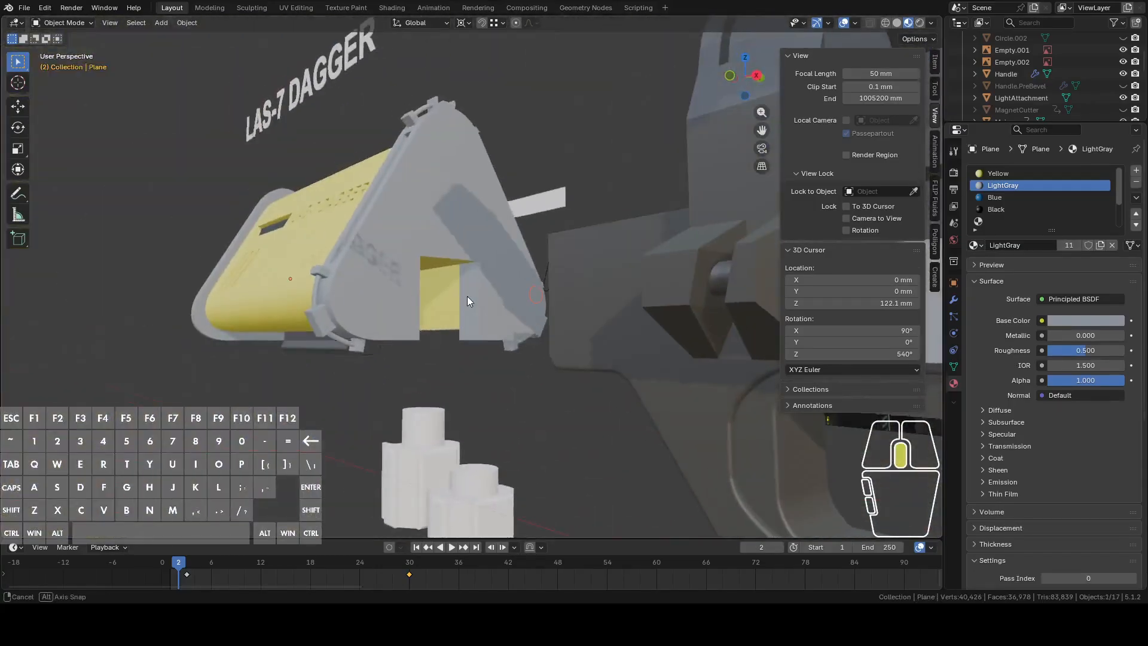
key(Tab)
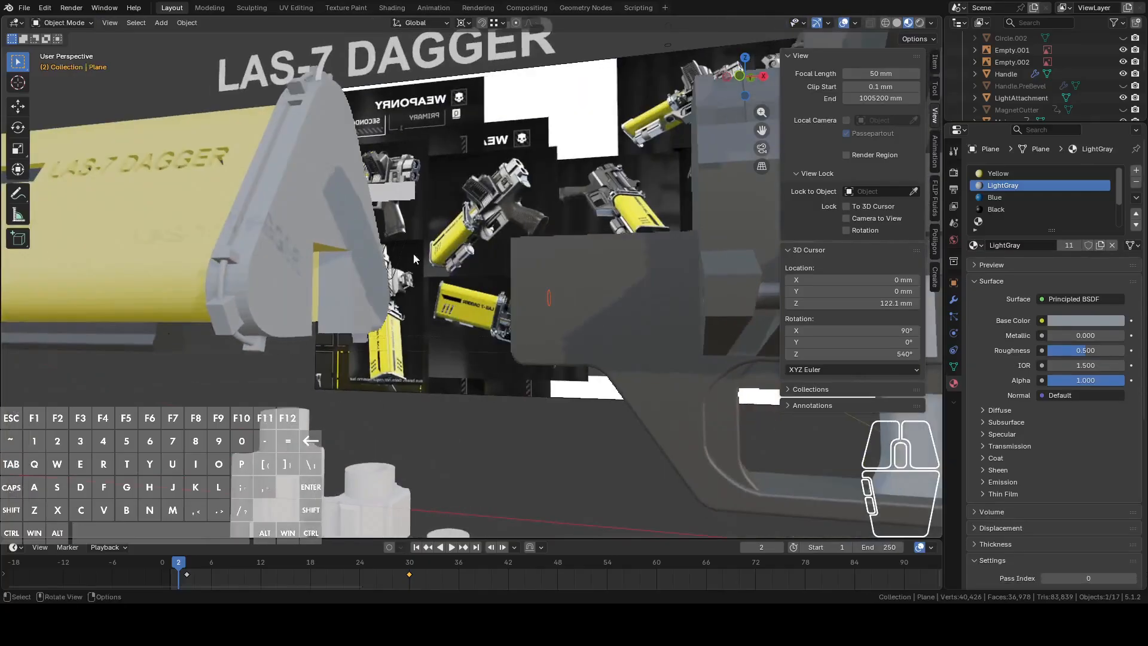
Knife-project the mirrored circular outlines onto the barrel housing's flat rear end from the right orthographic view.
key(Tab)
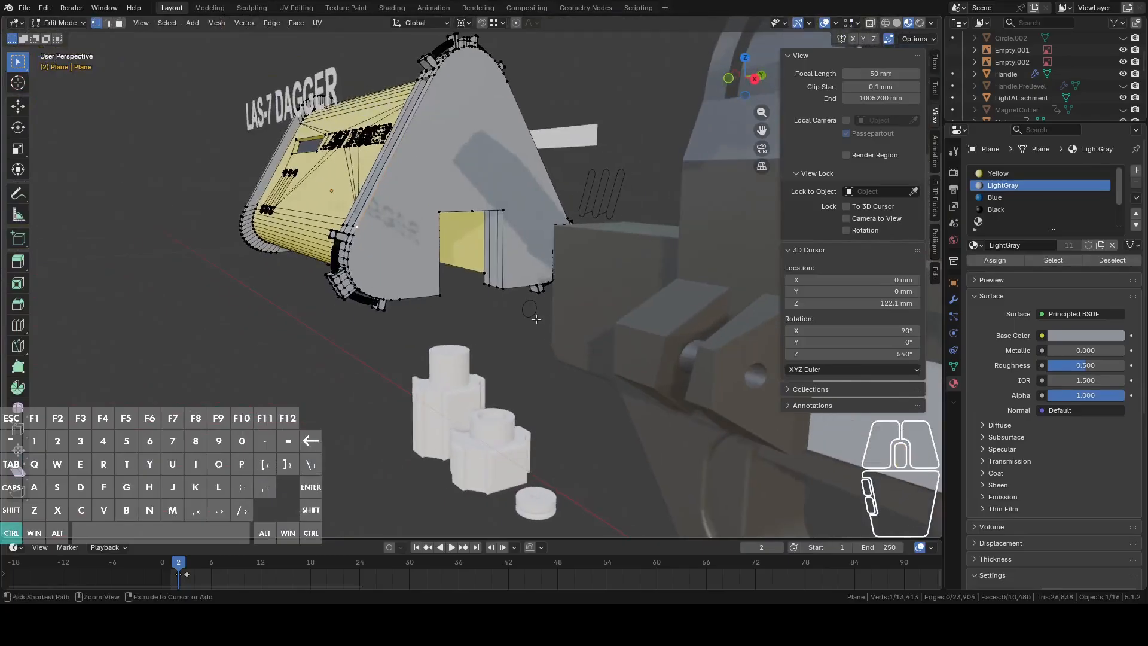
ctrl+click(525, 313)
ctrl+click(525, 319)
middle_drag(525, 319, 527, 325)
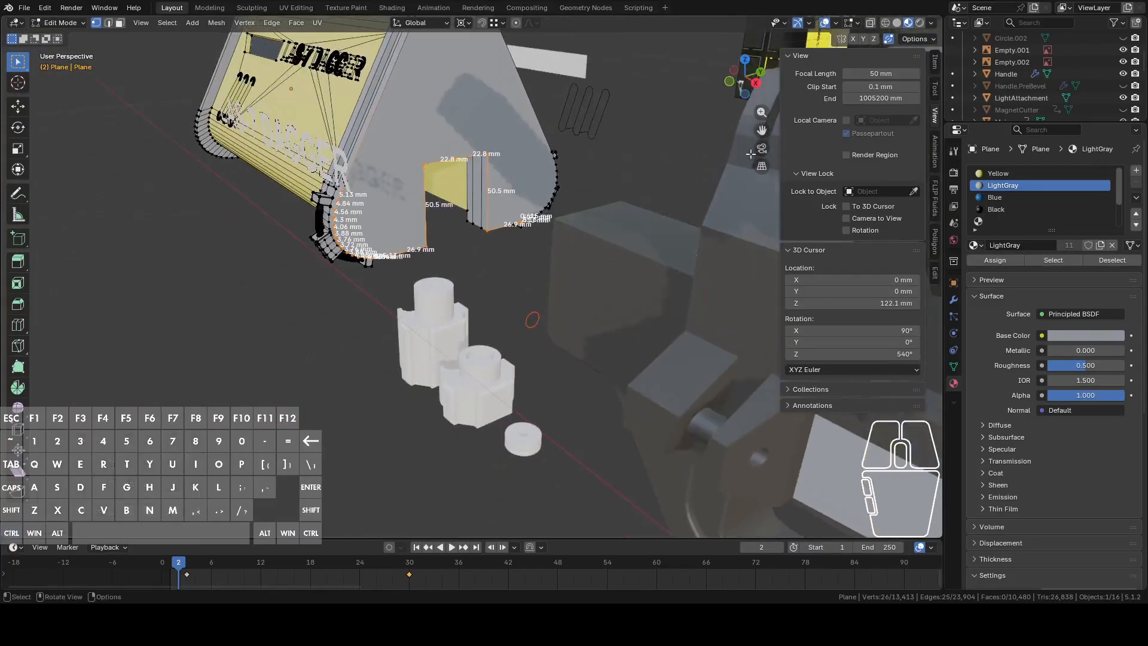
click(755, 81)
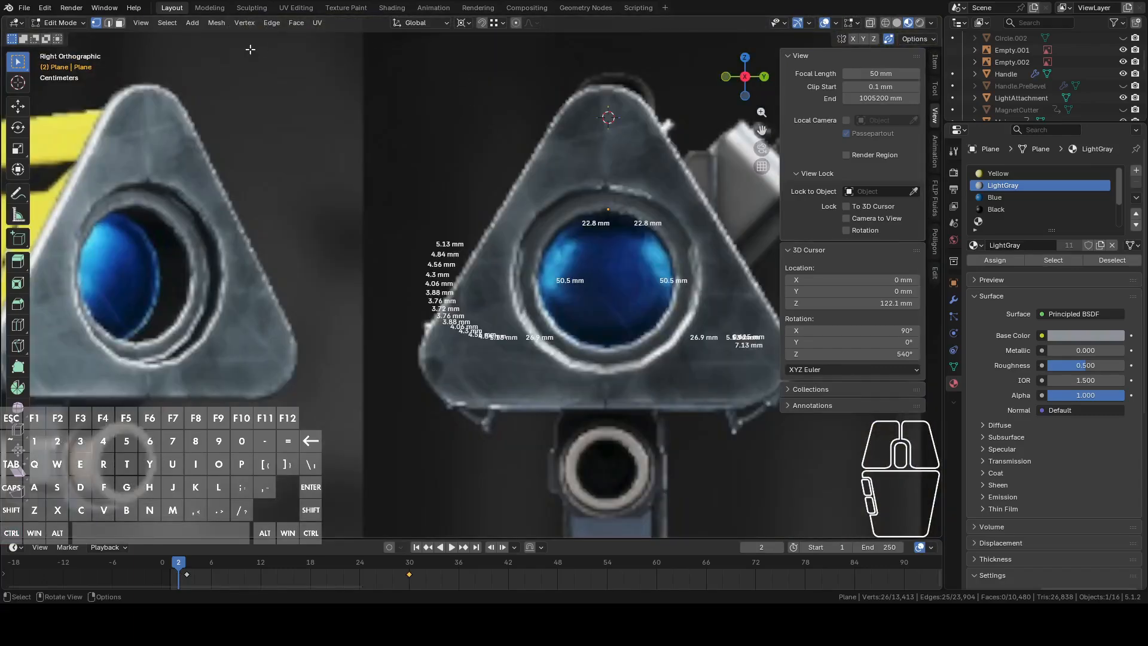
click(210, 23)
click(252, 158)
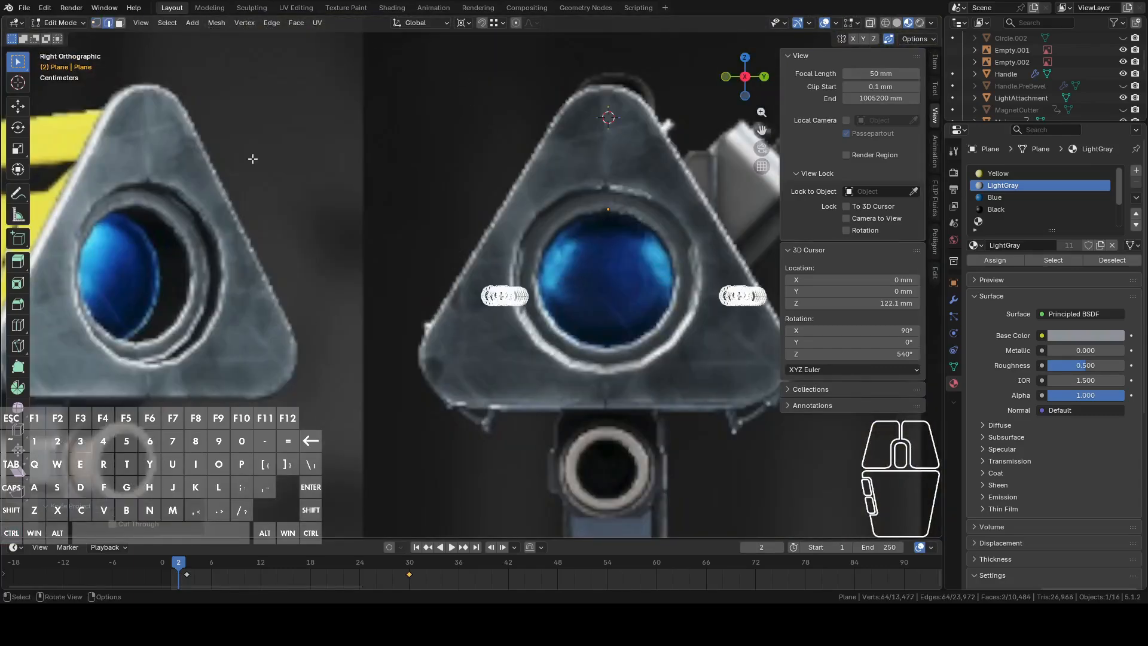
Extrude the two projected circular faces on the housing's rear end inward along global X to form blind holes.
middle_drag(325, 196, 580, 263)
scroll(592, 311, up, 3)
key(3)
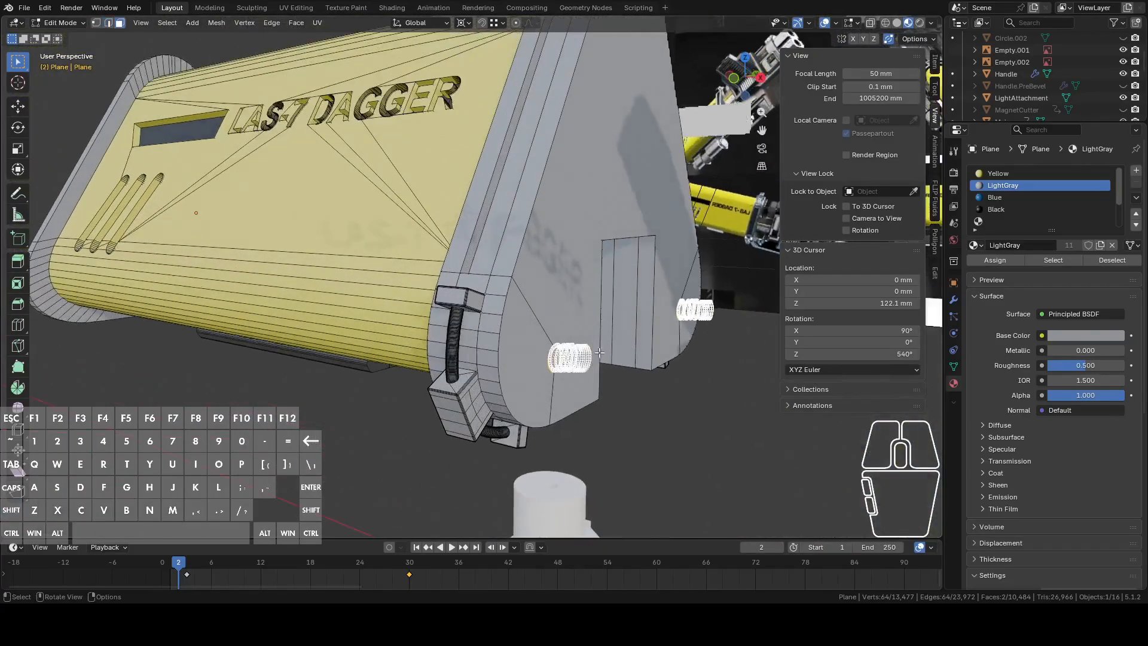
shift+click(684, 323)
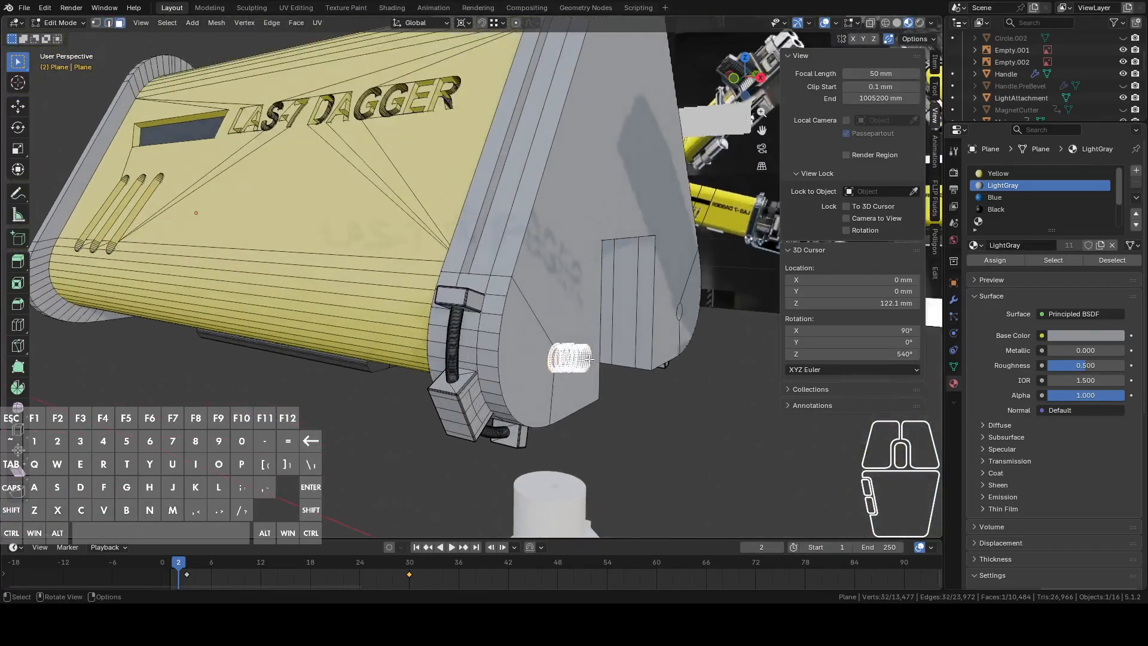
shift+click(680, 308)
middle_drag(737, 138, 610, 298)
key(e)
click(562, 292)
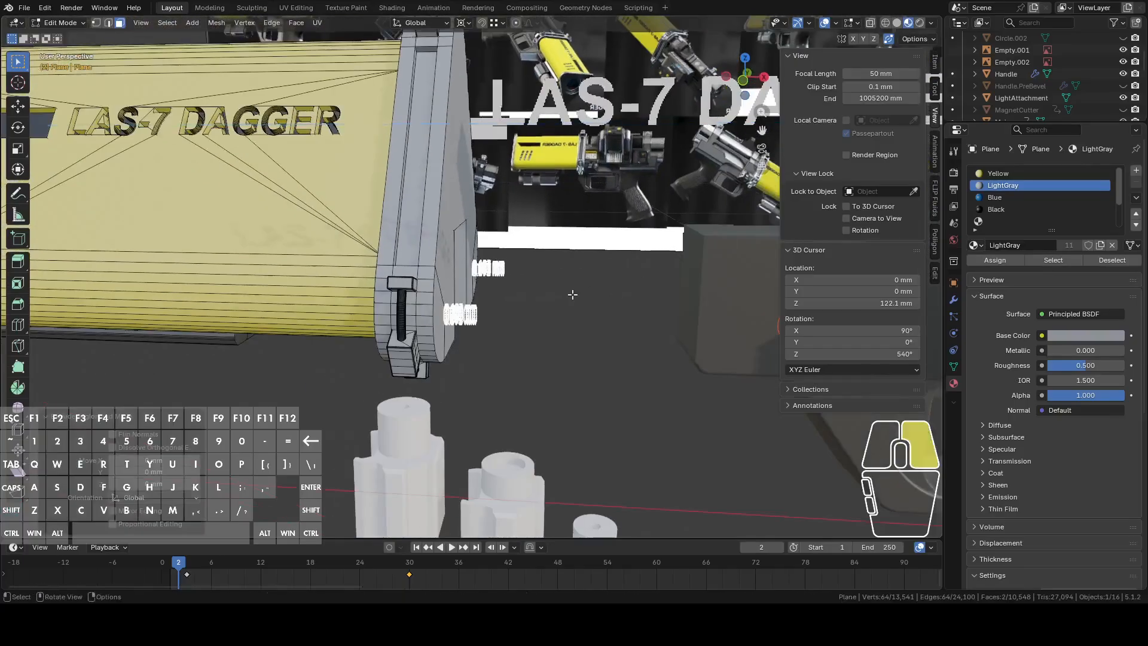
key(g)
key(x)
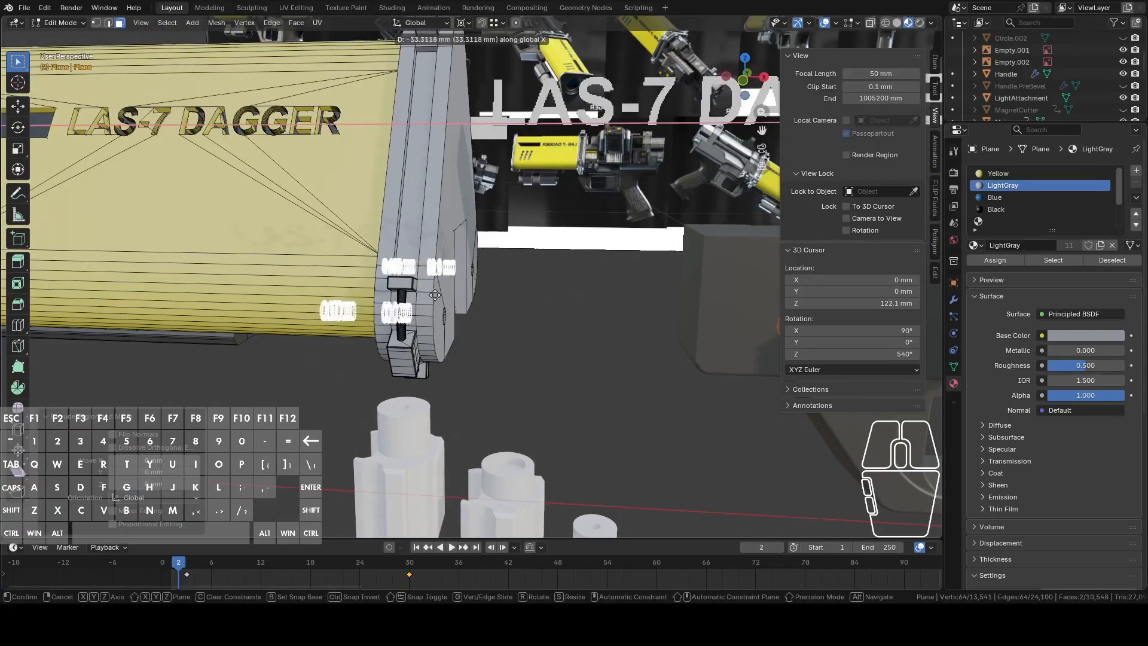
click(488, 288)
Inspect the housing's front opening, yellow side and rear end around the two extruded holes.
middle_drag(488, 288, 526, 314)
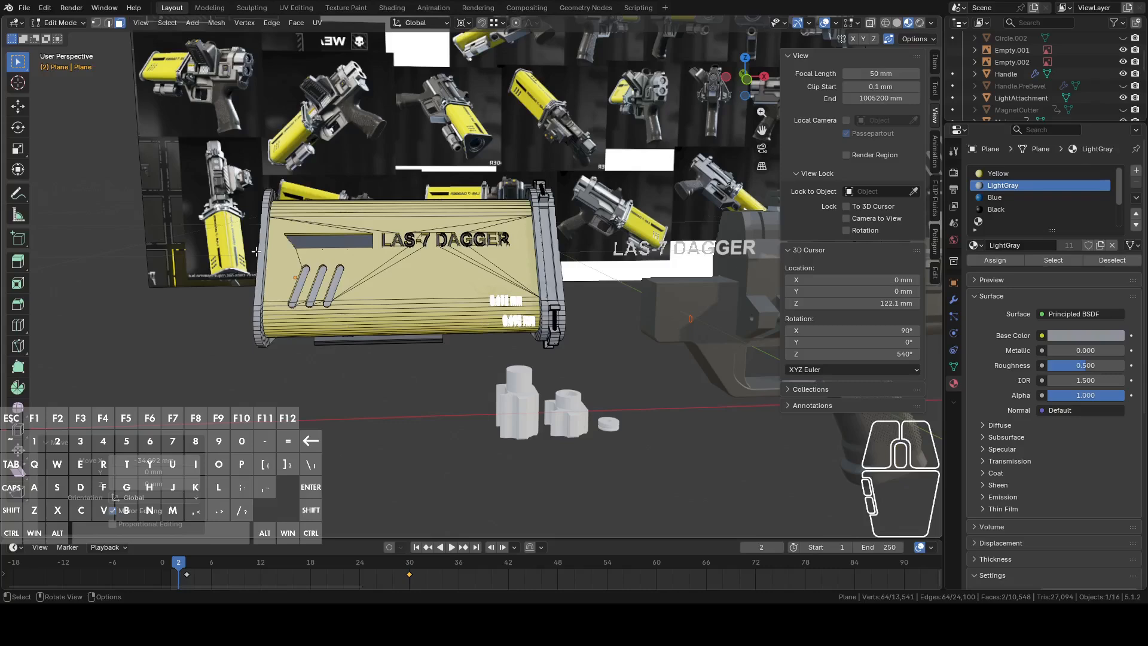
middle_drag(256, 225, 236, 305)
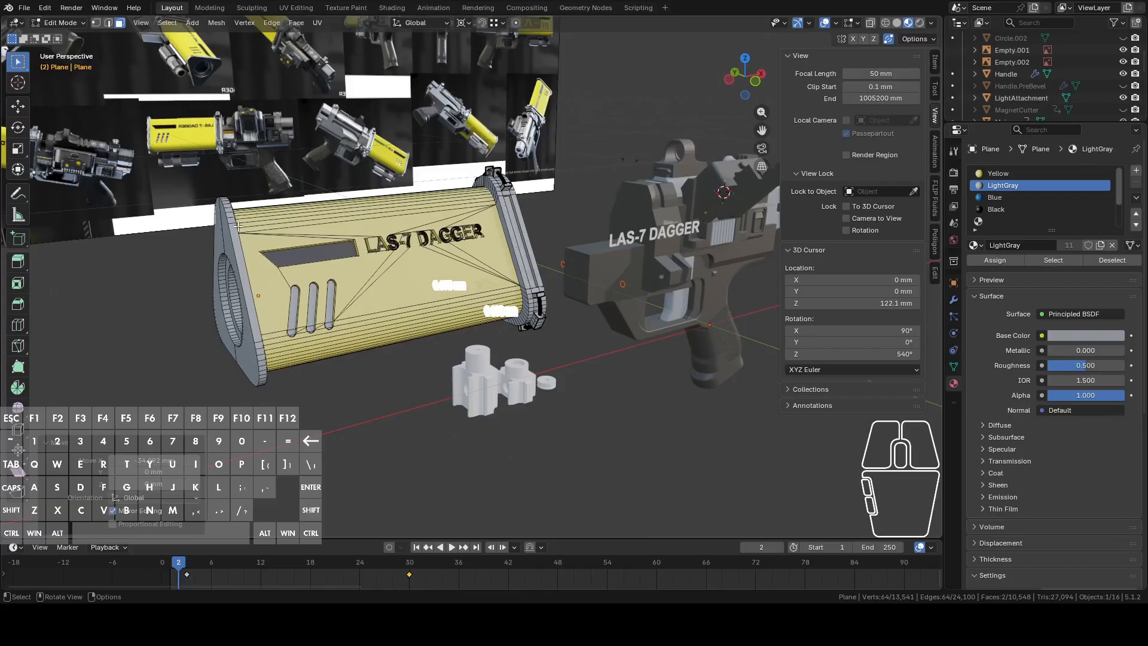
middle_drag(435, 229, 452, 239)
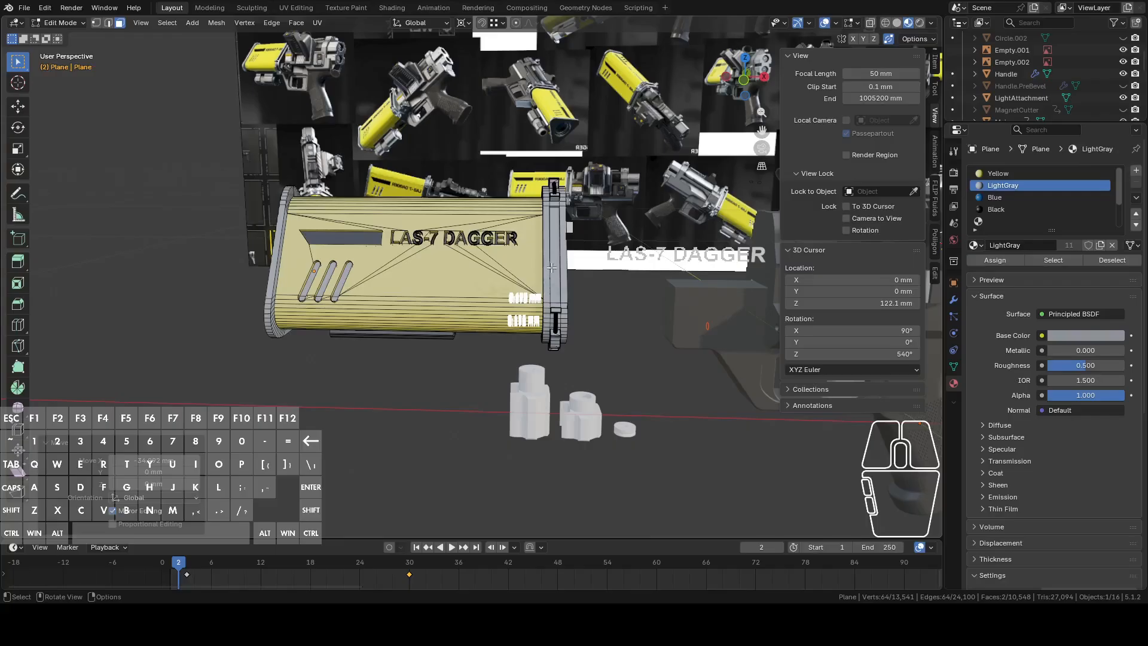
middle_drag(552, 268, 579, 292)
scroll(432, 285, up, 2)
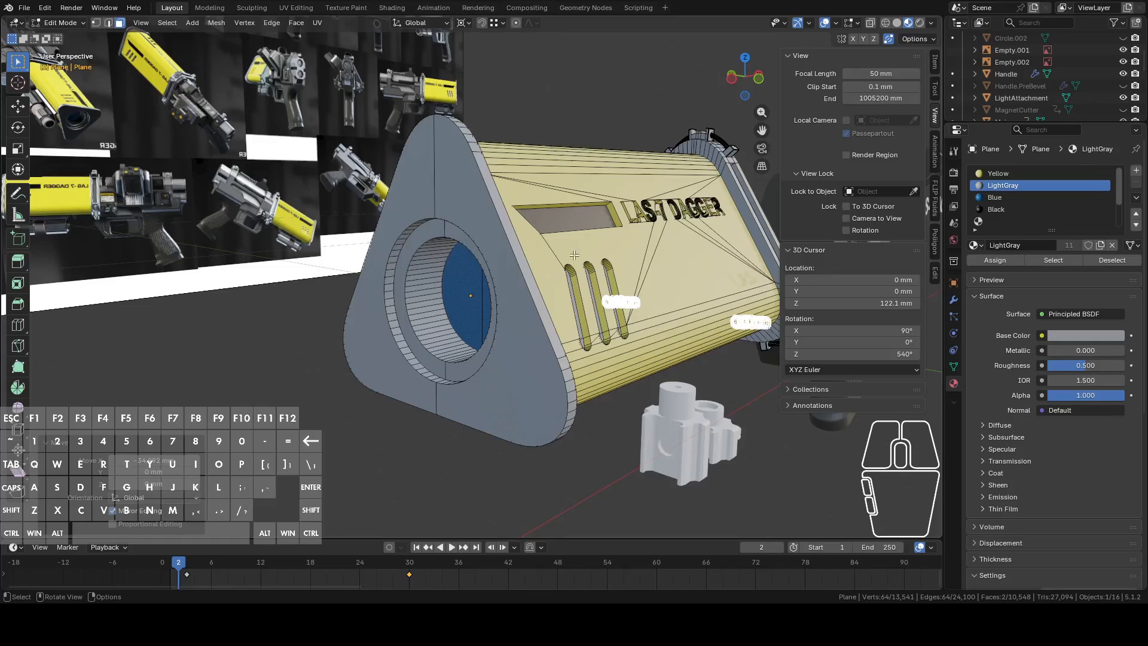
middle_drag(572, 255, 513, 257)
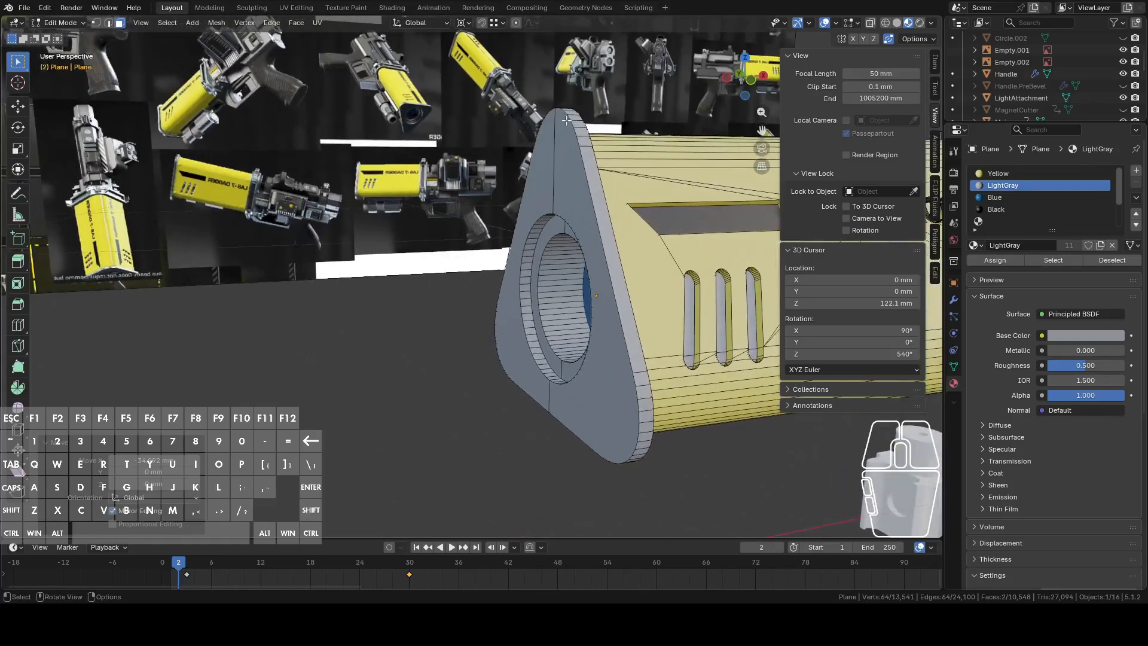
middle_drag(620, 235, 346, 332)
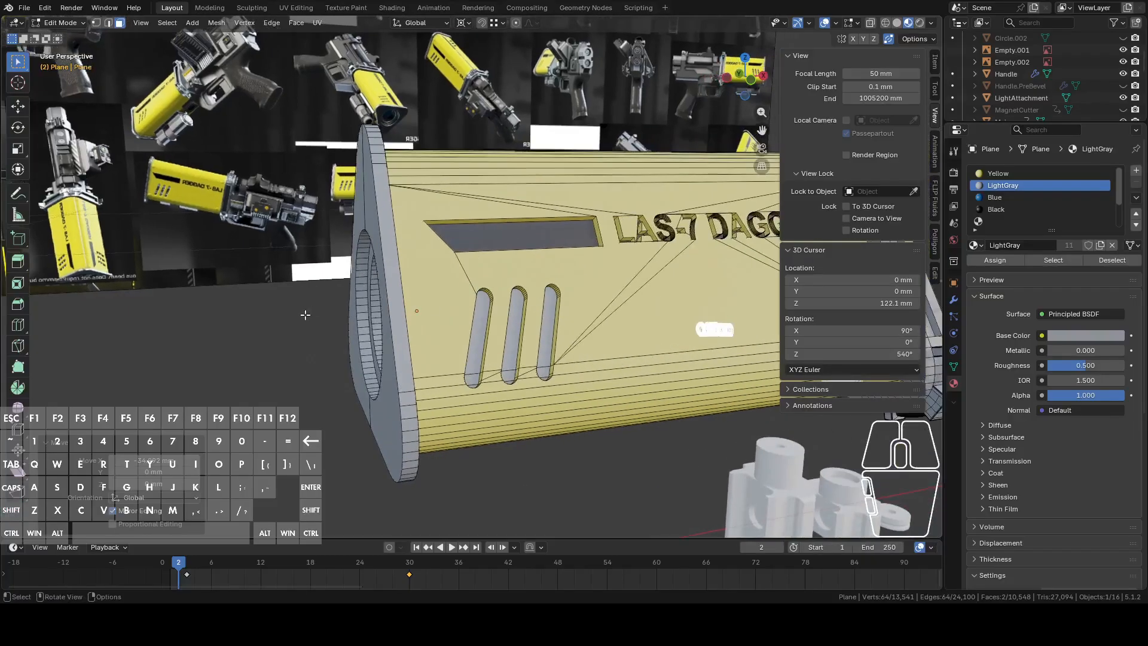
scroll(432, 320, down, 3)
mouse_move(432, 320)
middle_down()
mouse_move(519, 263)
mouse_move(423, 304)
middle_up()
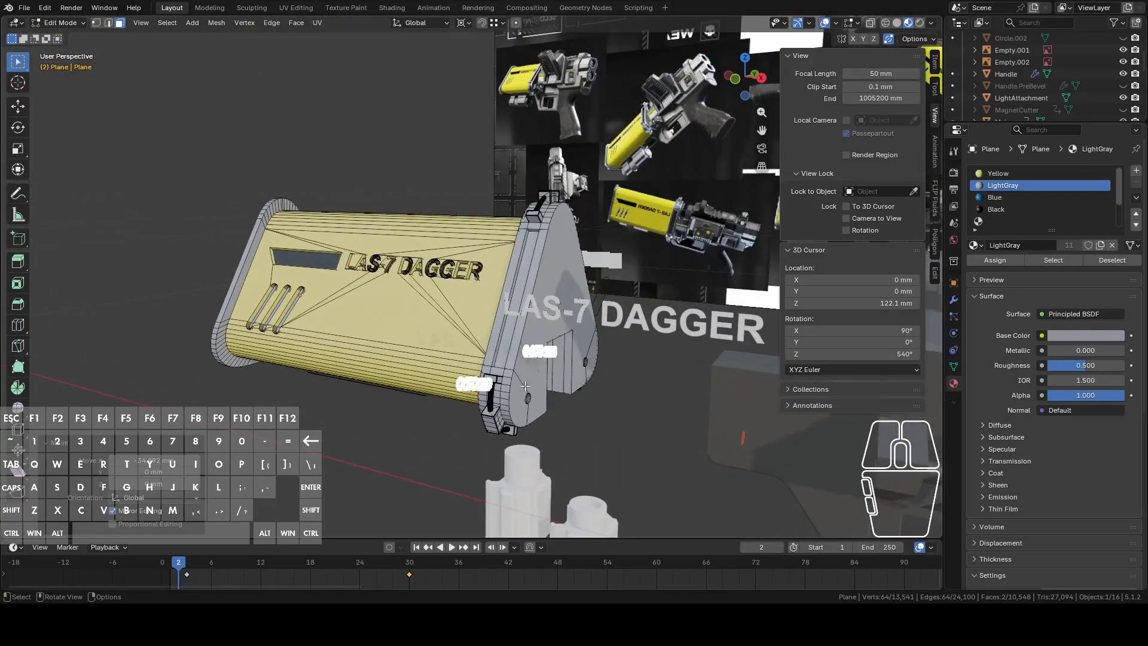
middle_drag(525, 386, 488, 297)
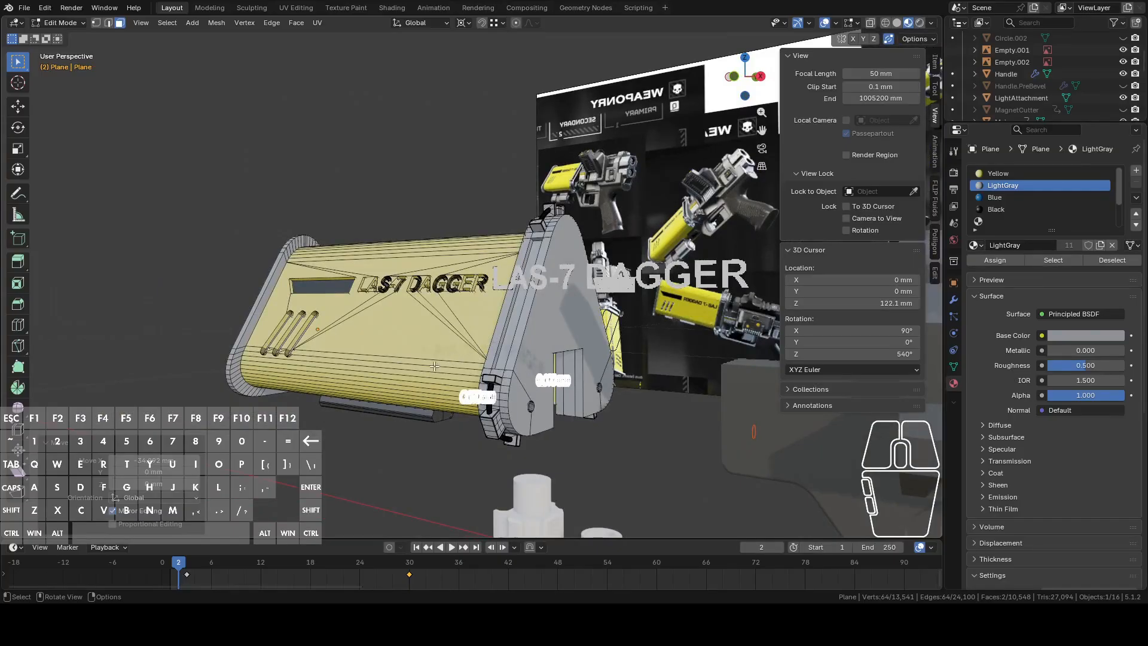
middle_drag(434, 366, 485, 248)
right_click(485, 248)
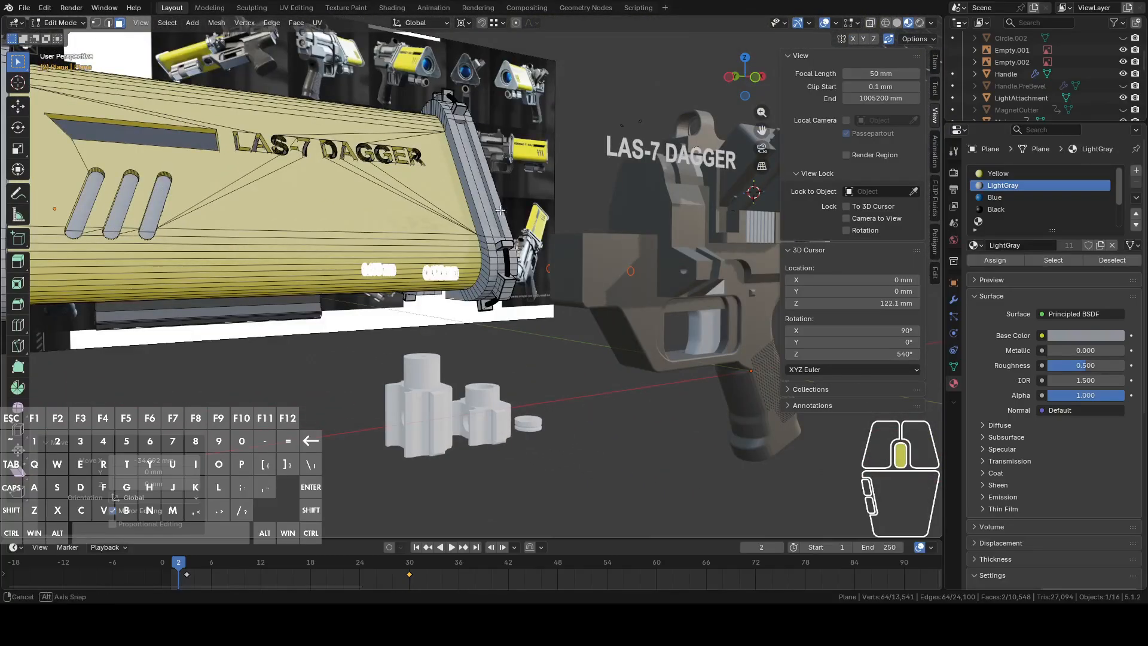
middle_drag(504, 209, 477, 215)
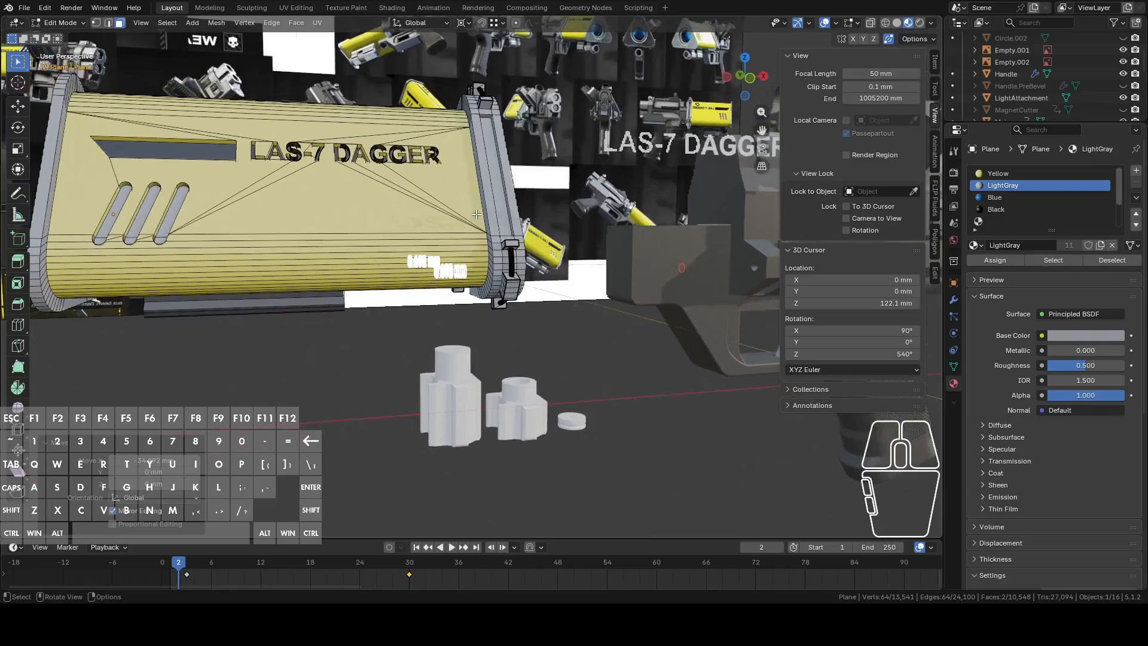
key(shift)
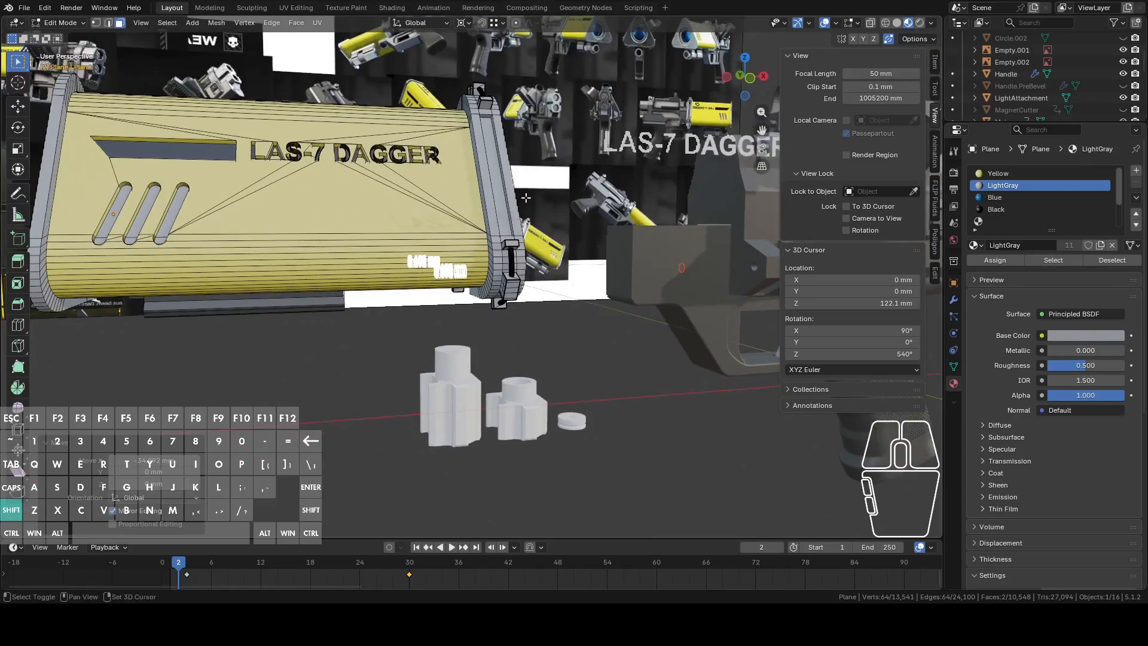
shift+middle_drag(498, 202, 792, 191)
click(747, 74)
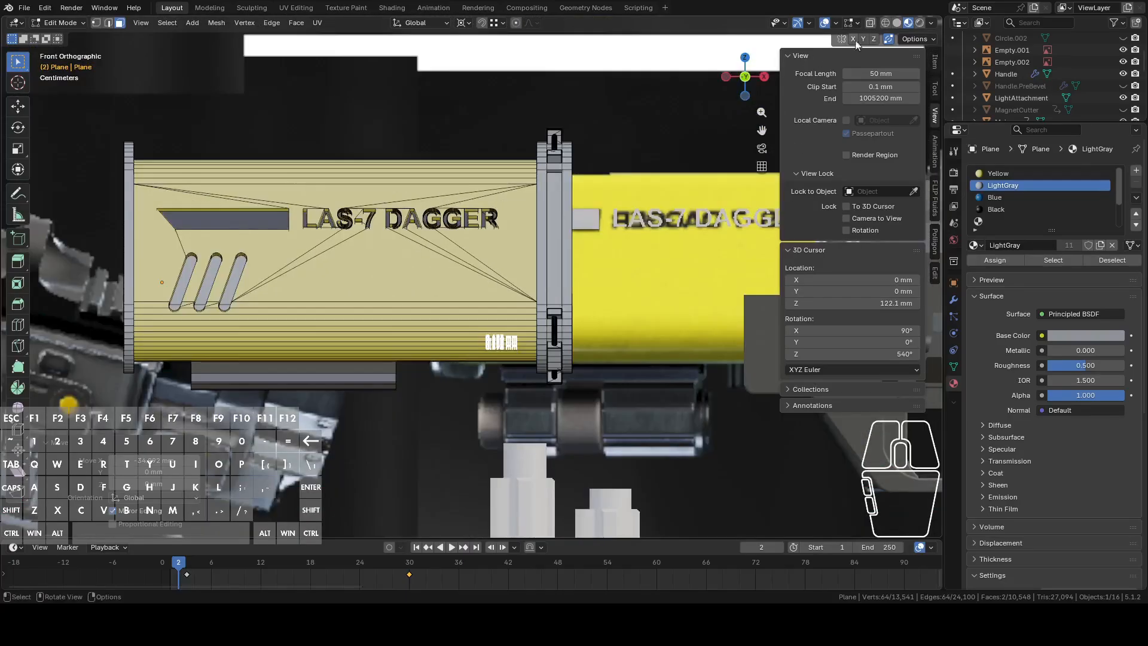
scroll(676, 292, up, 5)
middle_drag(676, 293, 518, 262)
key(3)
click(501, 360)
click(500, 343)
click(495, 338)
middle_drag(495, 338, 560, 313)
click(583, 339)
key(ctrl+z)
key(ctrl+z)
Poke the inner end faces of both extruded holes.
shift+middle_drag(425, 328, 562, 338)
scroll(562, 339, down, 3)
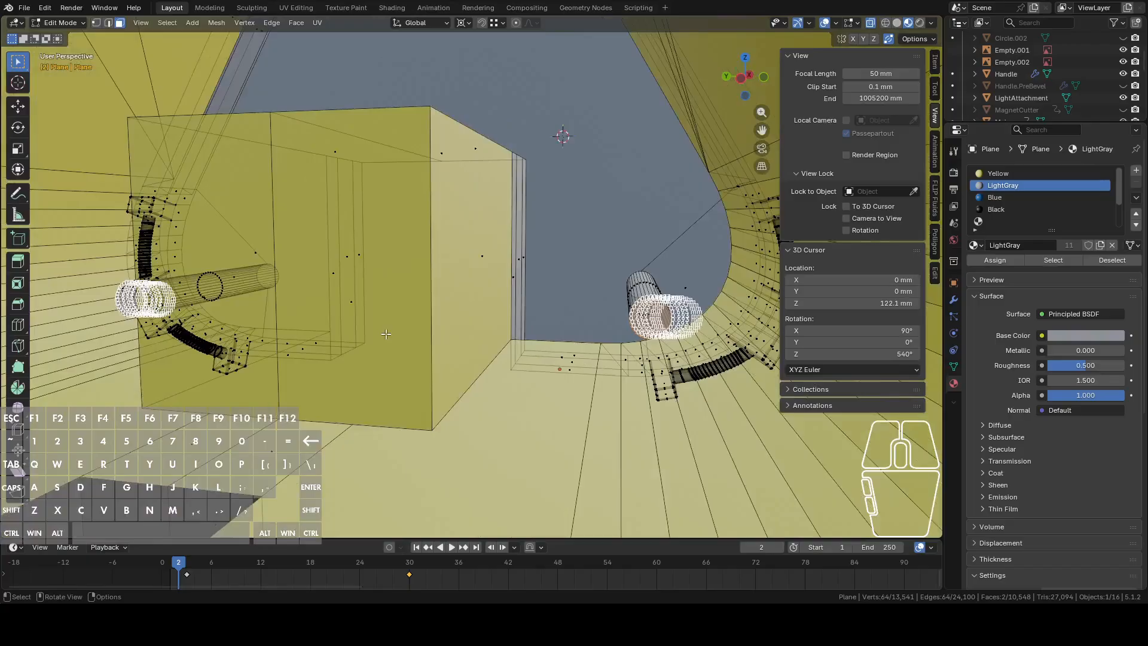
right_click(451, 316)
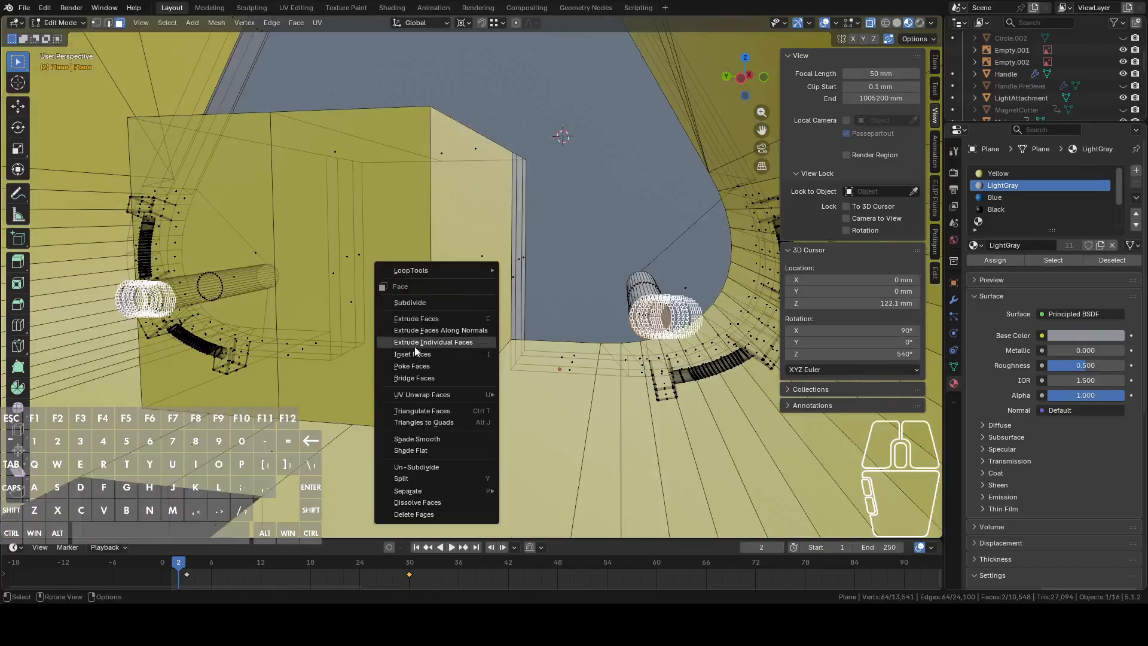
click(421, 366)
shift+middle_drag(421, 366, 276, 339)
scroll(520, 299, up, 3)
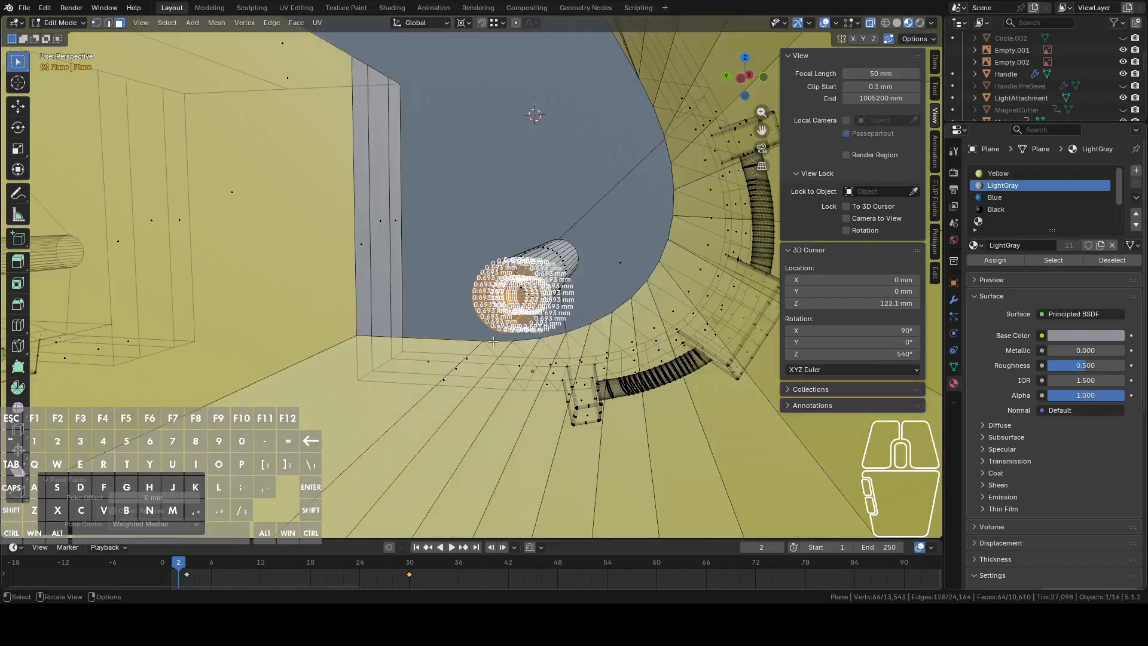
Select the center vertex of each hole's end face and move both along global X to form conical tips.
key(1)
click(521, 311)
scroll(522, 311, down, 6)
shift+middle_drag(233, 293, 538, 344)
shift+click(392, 327)
middle_drag(392, 328, 626, 232)
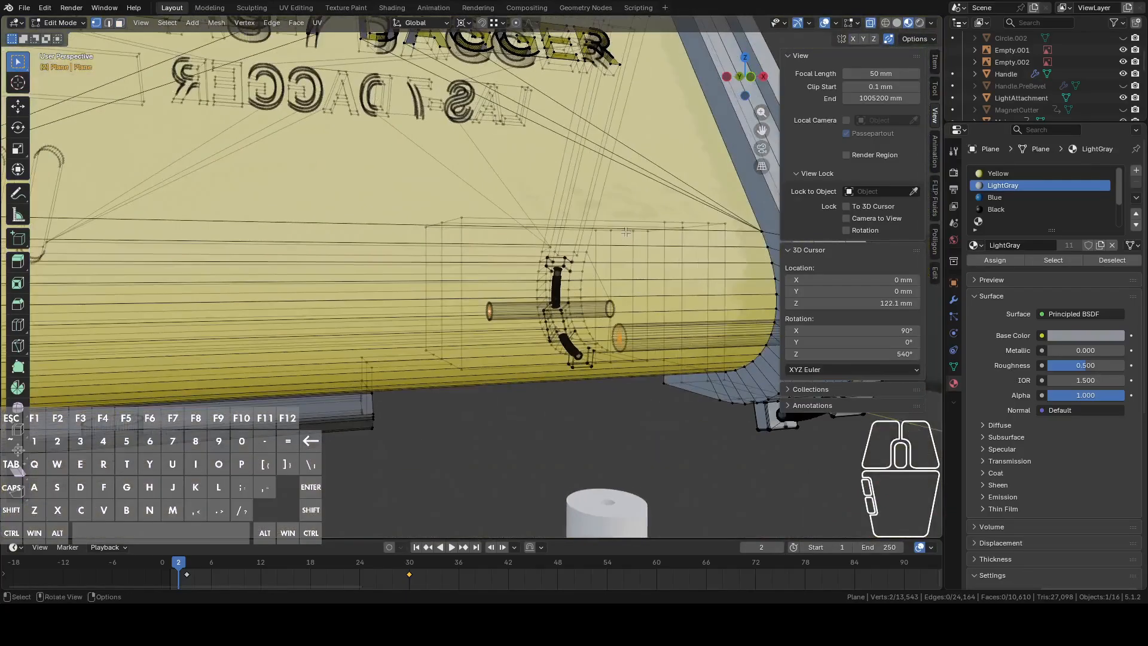
key(g)
key(x)
click(426, 235)
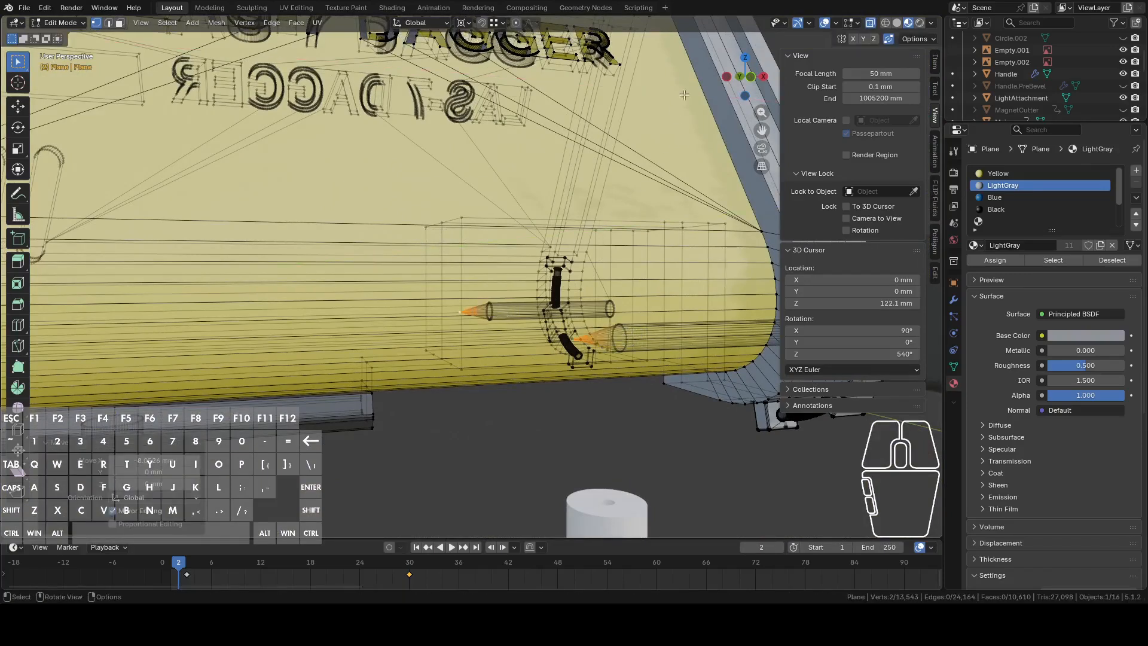
Shorten both conical tips by moving their points back about 4.1 mm along global X, and return to object mode.
click(751, 77)
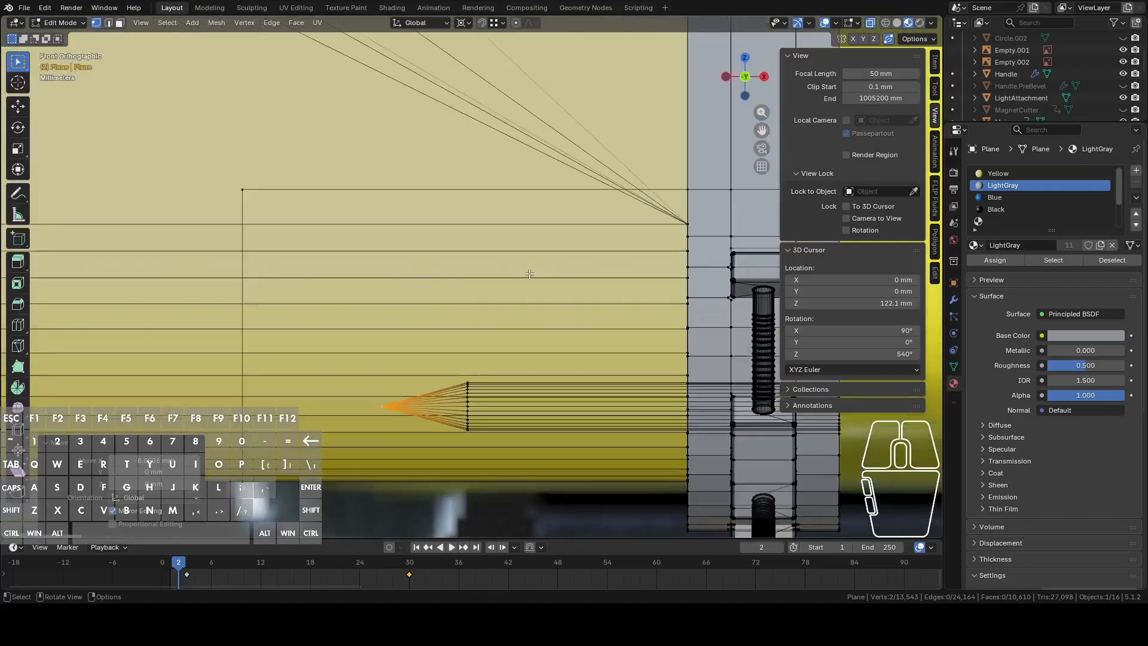
shift+middle_drag(474, 286, 511, 214)
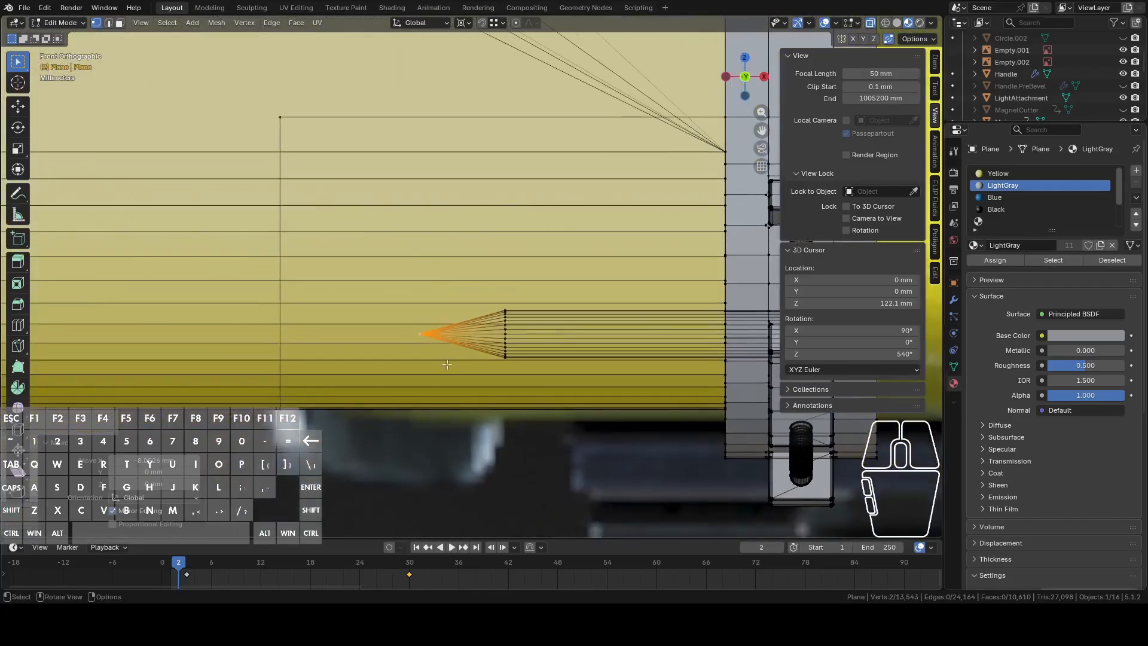
key(g)
key(x)
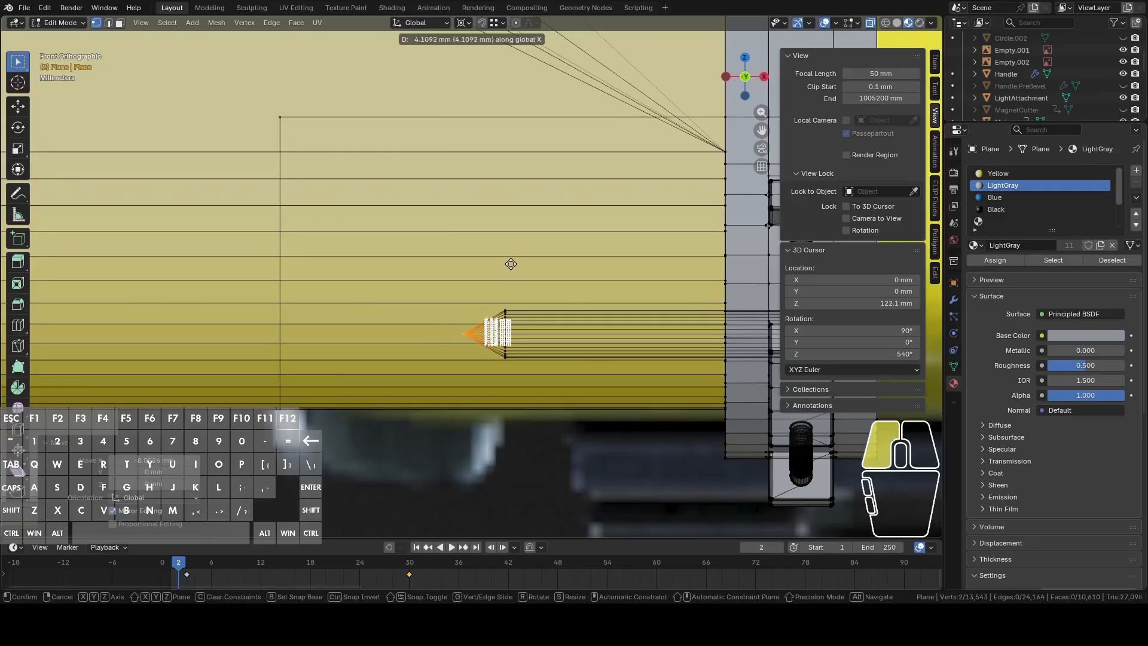
click(511, 264)
scroll(605, 337, down, 7)
middle_drag(619, 325, 641, 279)
key(Tab)
Try raising the Main upper assembly along global Z to separate it from the handle.
scroll(590, 308, up, 8)
scroll(602, 296, down, 1)
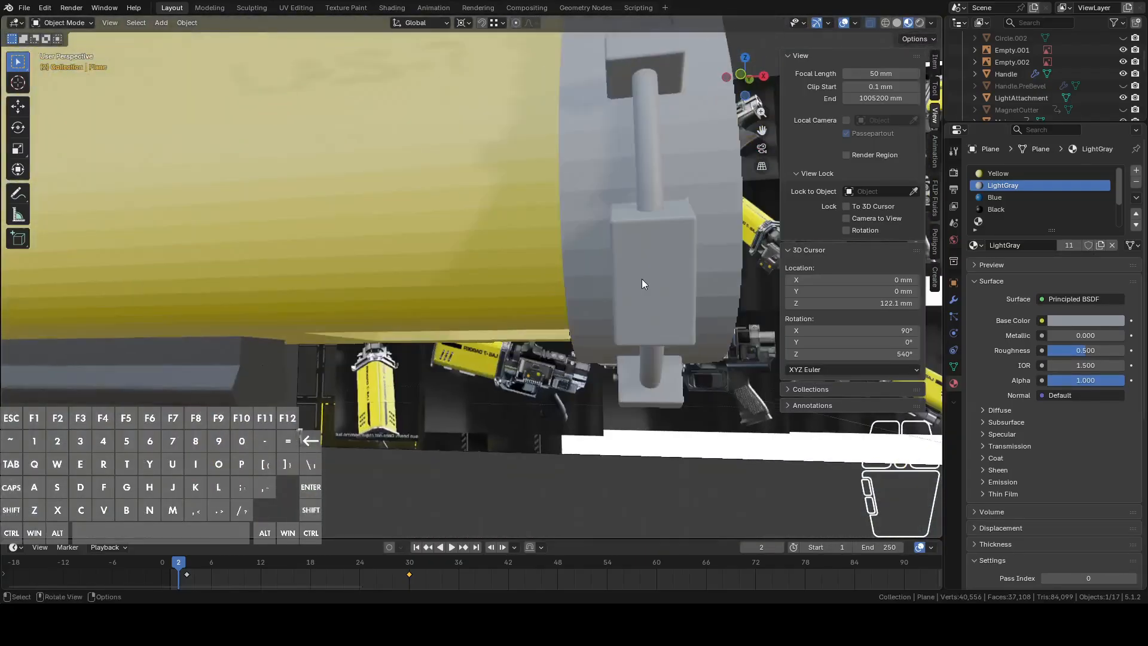
scroll(593, 291, down, 6)
shift+middle_drag(478, 231, 486, 300)
middle_drag(486, 301, 634, 342)
shift+middle_drag(634, 342, 586, 324)
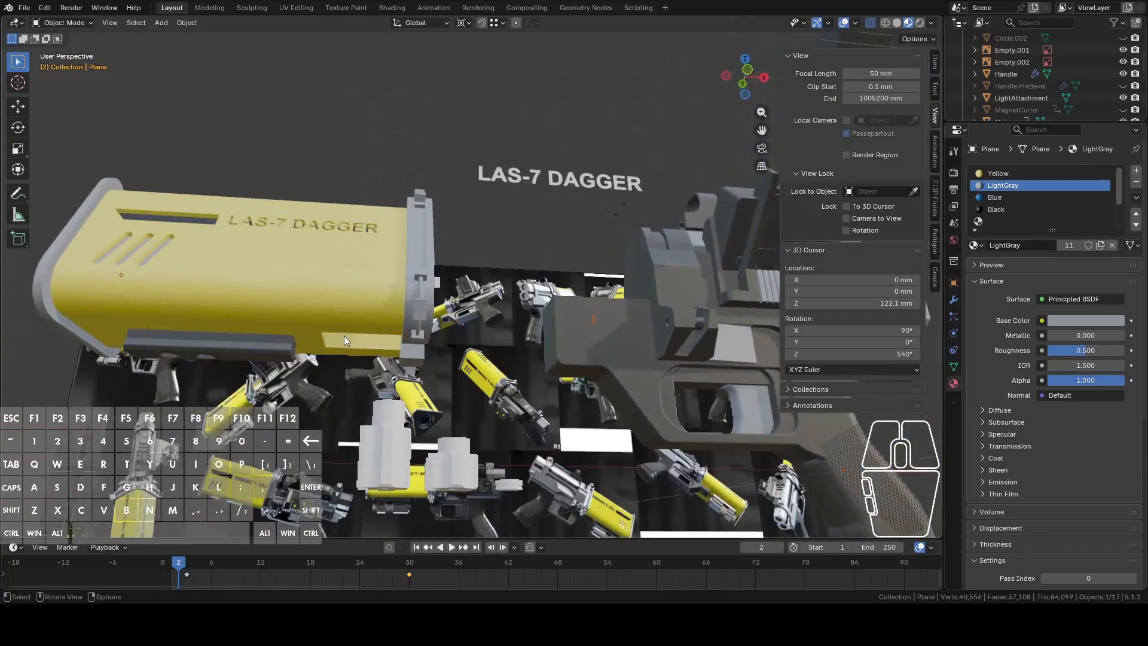
middle_drag(295, 336, 627, 268)
click(626, 268)
key(g)
key(z)
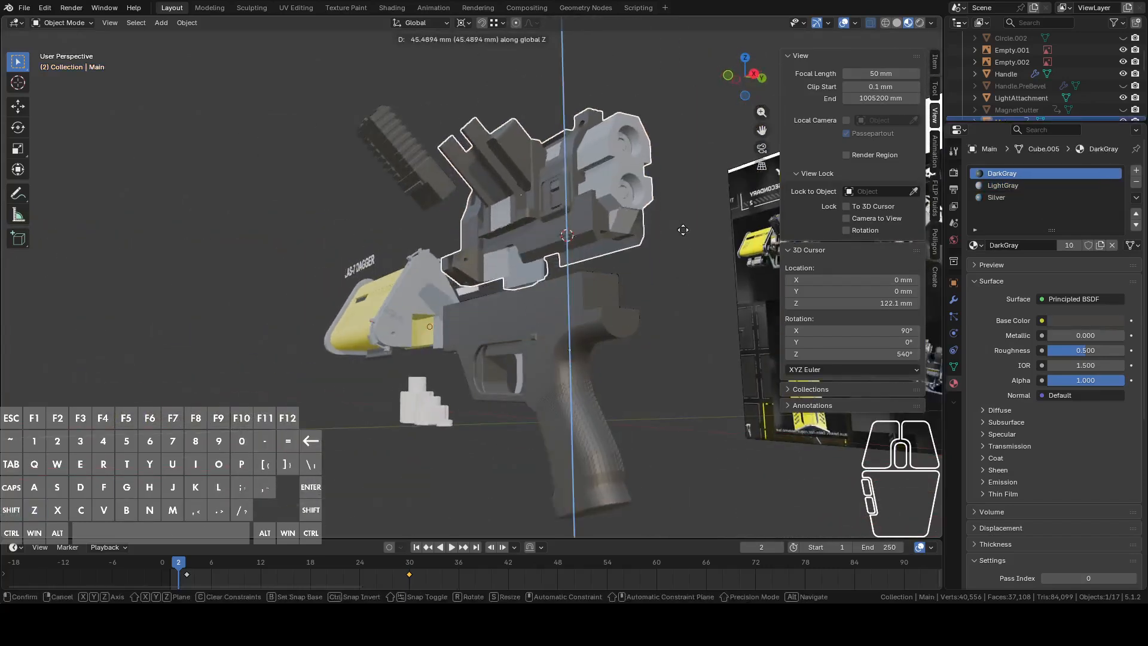
click(605, 292)
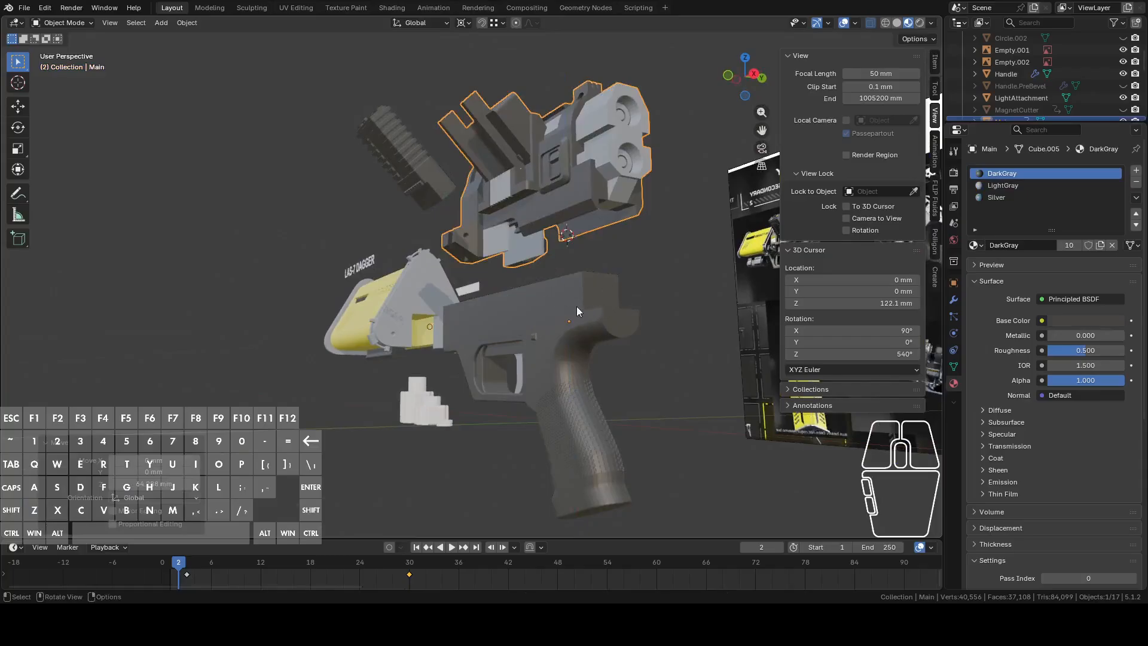
Inspect the gap between the housing's rear cap and the gun's front block, checking the Handle and Main objects there.
middle_drag(665, 349, 558, 360)
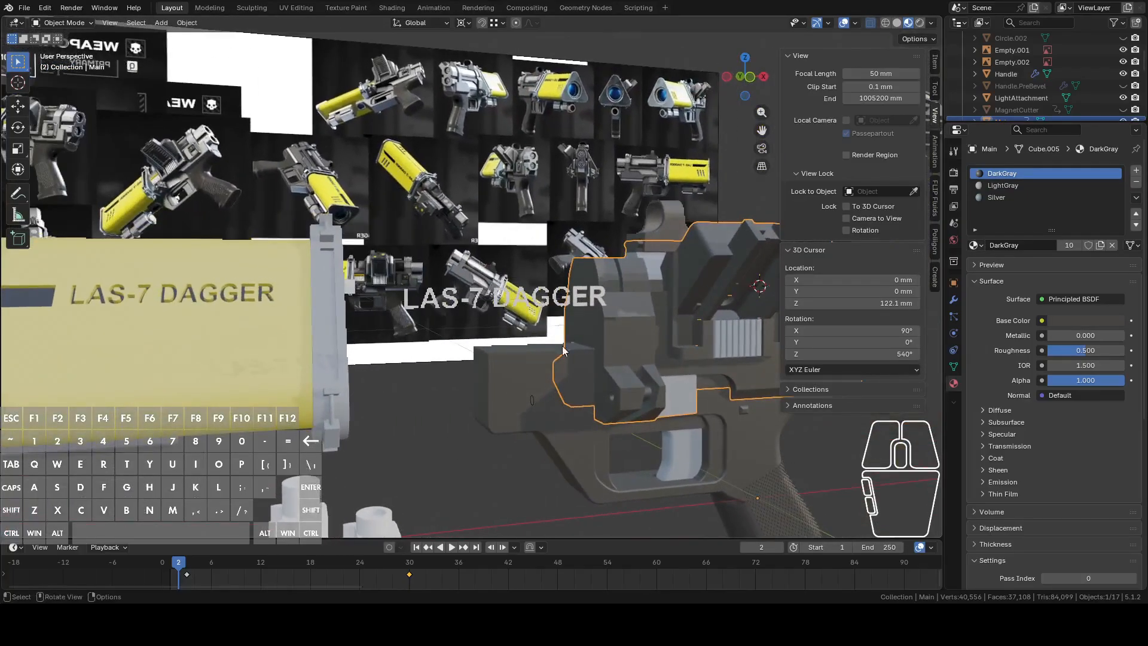
middle_drag(335, 353, 536, 354)
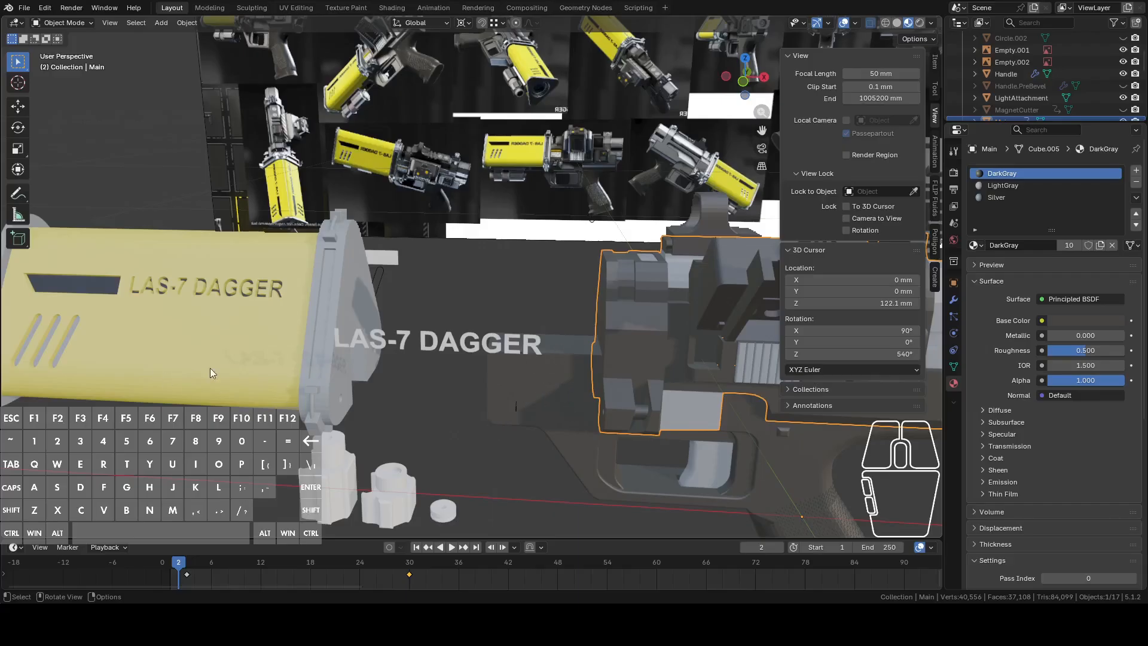
middle_drag(355, 337, 508, 442)
click(516, 362)
click(543, 389)
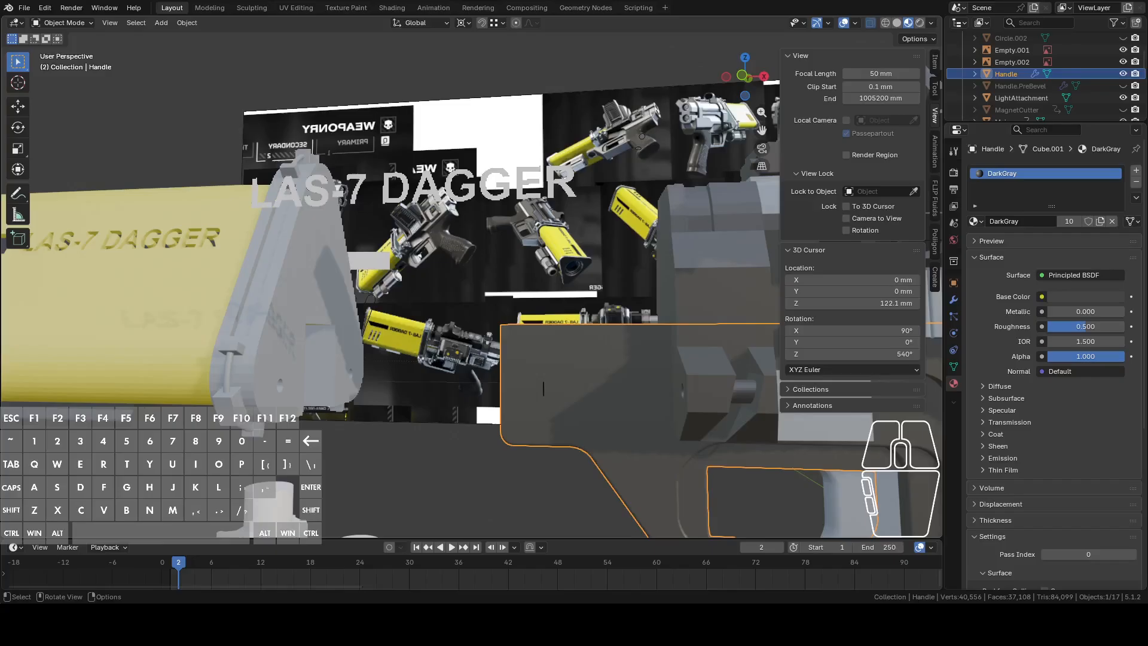
click(680, 261)
middle_drag(680, 261, 458, 318)
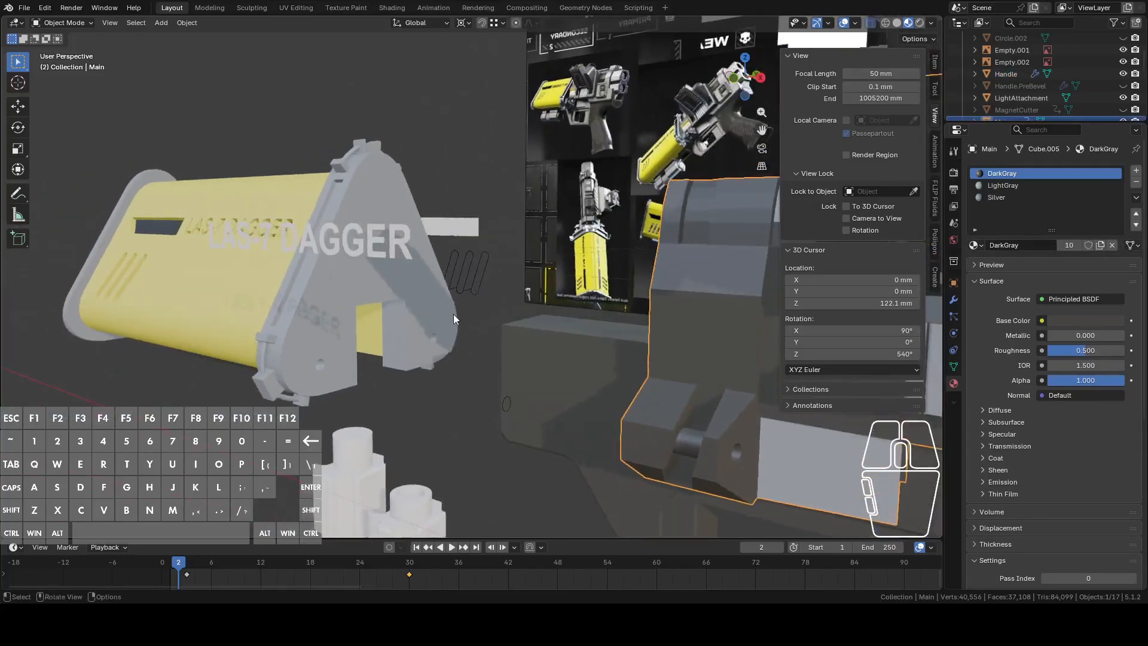
Open the barrel housing mesh for editing and turn off X-ray display.
click(379, 275)
shift+middle_drag(379, 276, 511, 277)
key(Tab)
scroll(407, 326, up, 2)
middle_drag(493, 339, 688, 166)
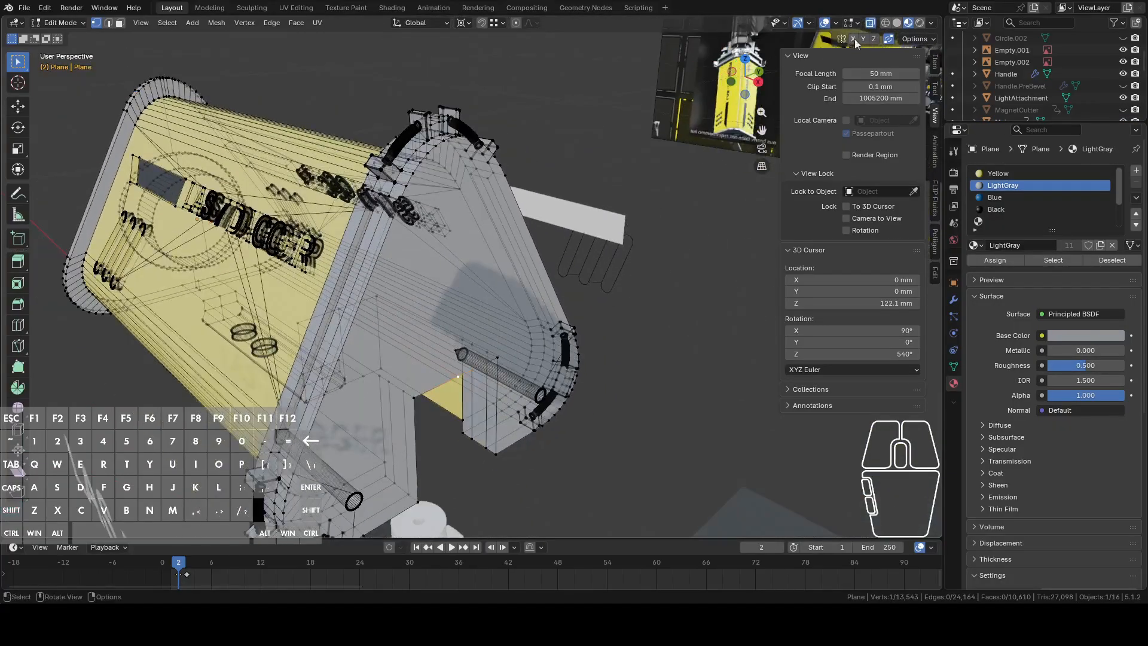
click(870, 24)
Add a 32-vertex mesh circle at the 3D cursor and reduce its radius.
mouse_move(574, 287)
middle_down()
mouse_move(525, 257)
mouse_move(611, 262)
mouse_move(737, 240)
middle_up()
key(shift+a)
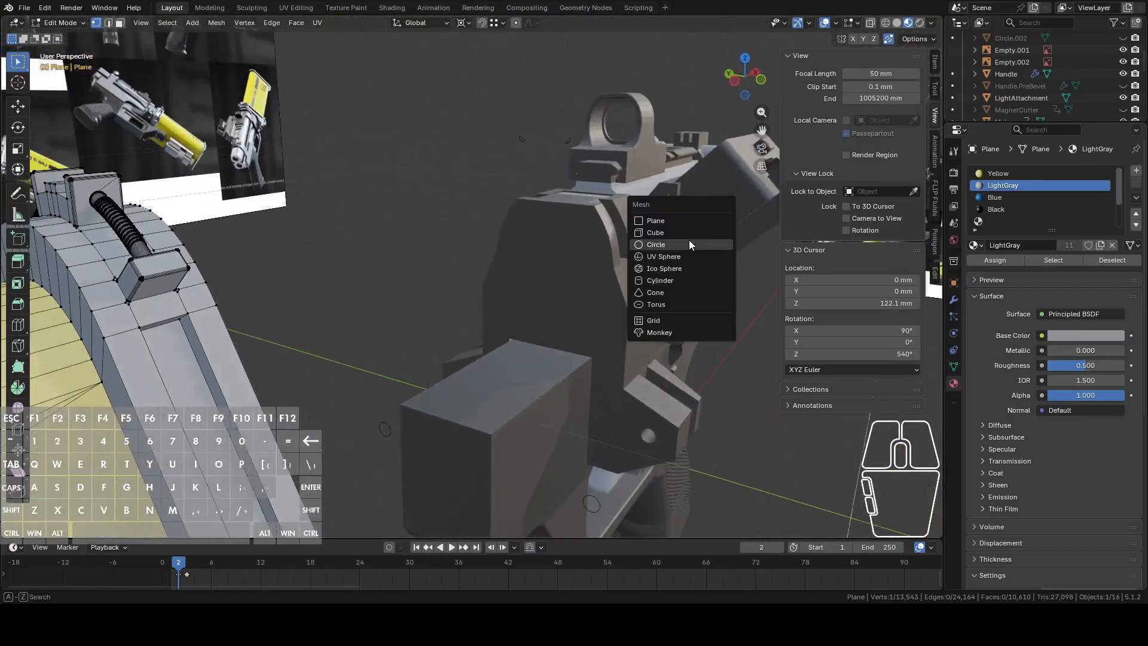
click(656, 245)
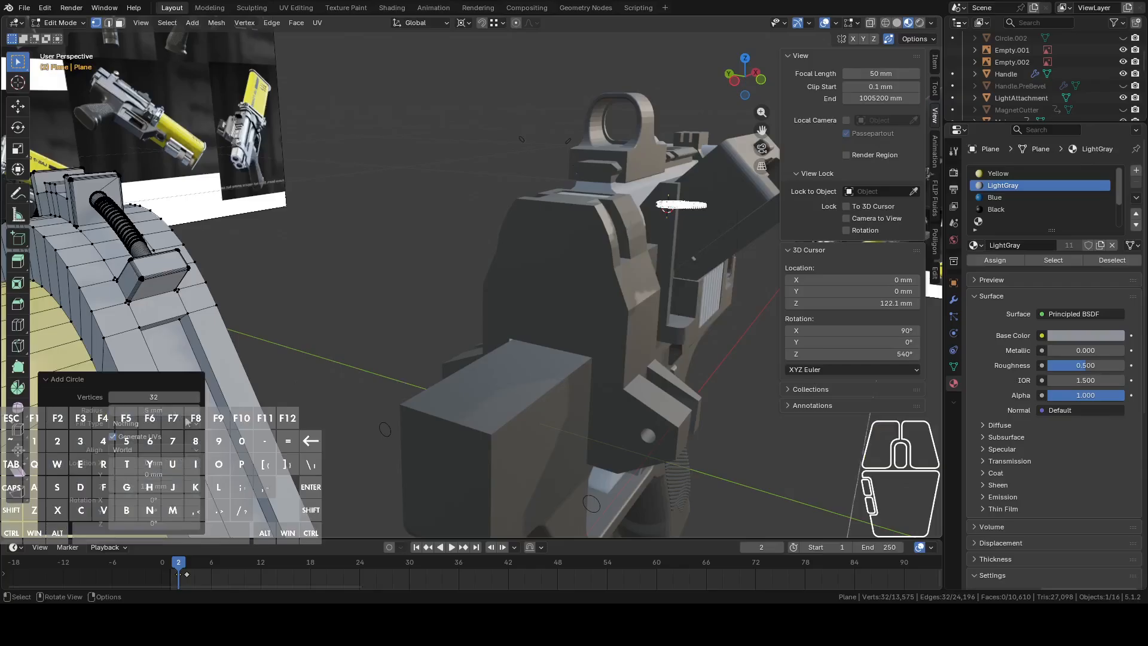
click(153, 410)
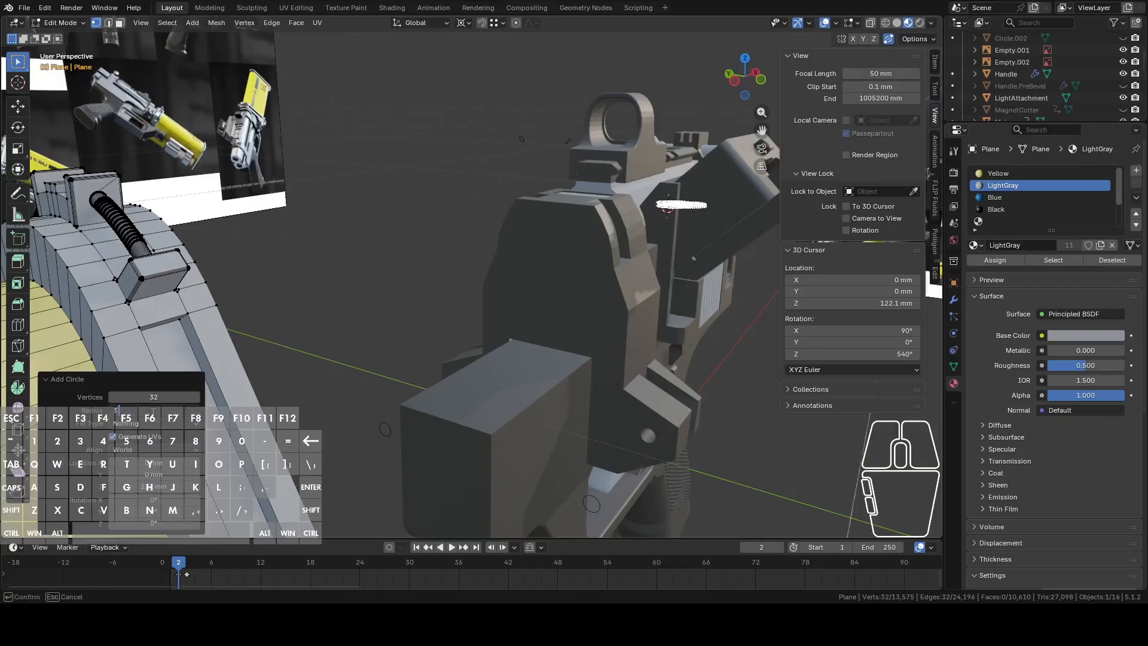
key(Return)
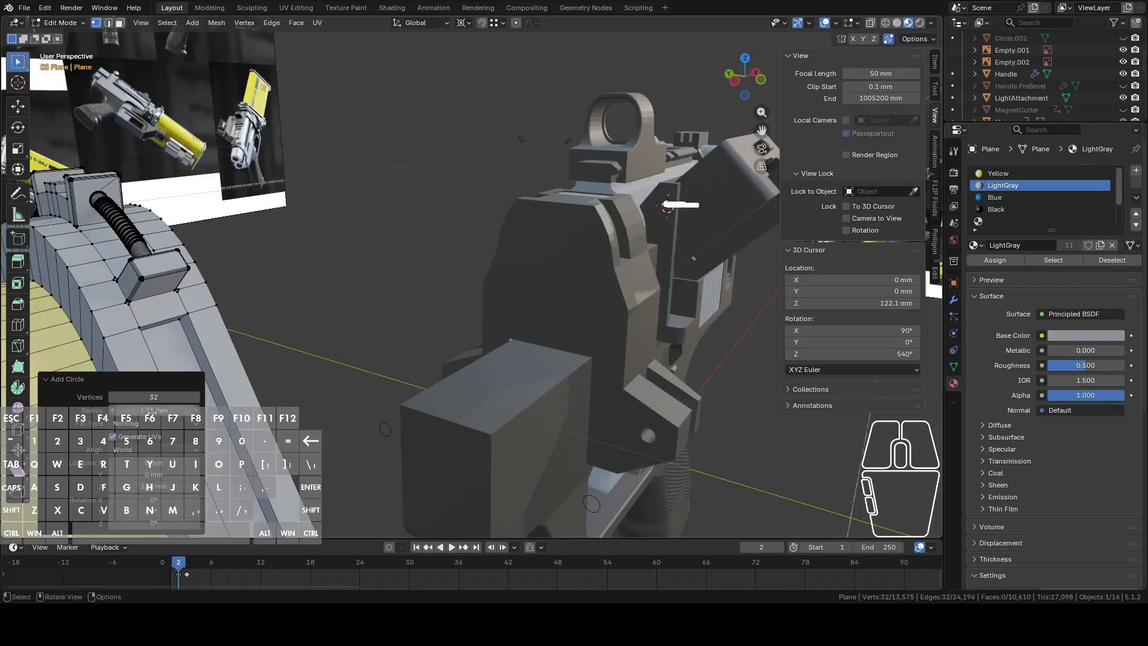
Move the new circle along global X into the gap between the housing's rear cap and the gun.
scroll(362, 277, down, 2)
shift+middle_drag(362, 277, 295, 264)
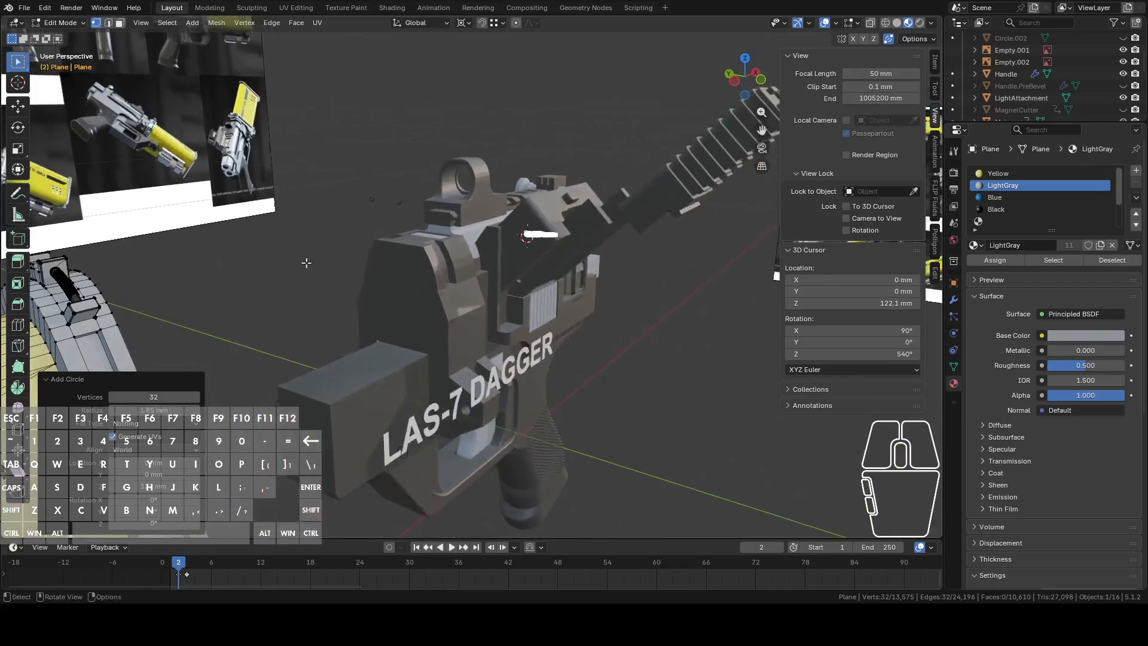
middle_drag(337, 230, 274, 212)
key(g)
key(x)
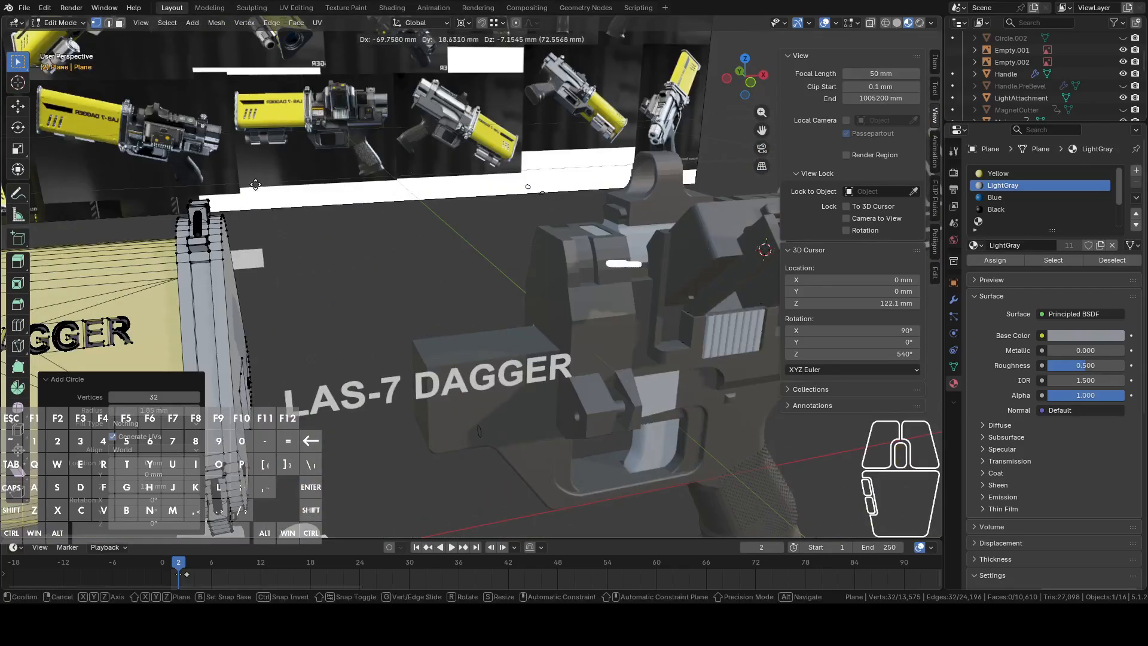
click(6, 267)
shift+middle_drag(329, 231, 372, 172)
middle_drag(466, 274, 492, 276)
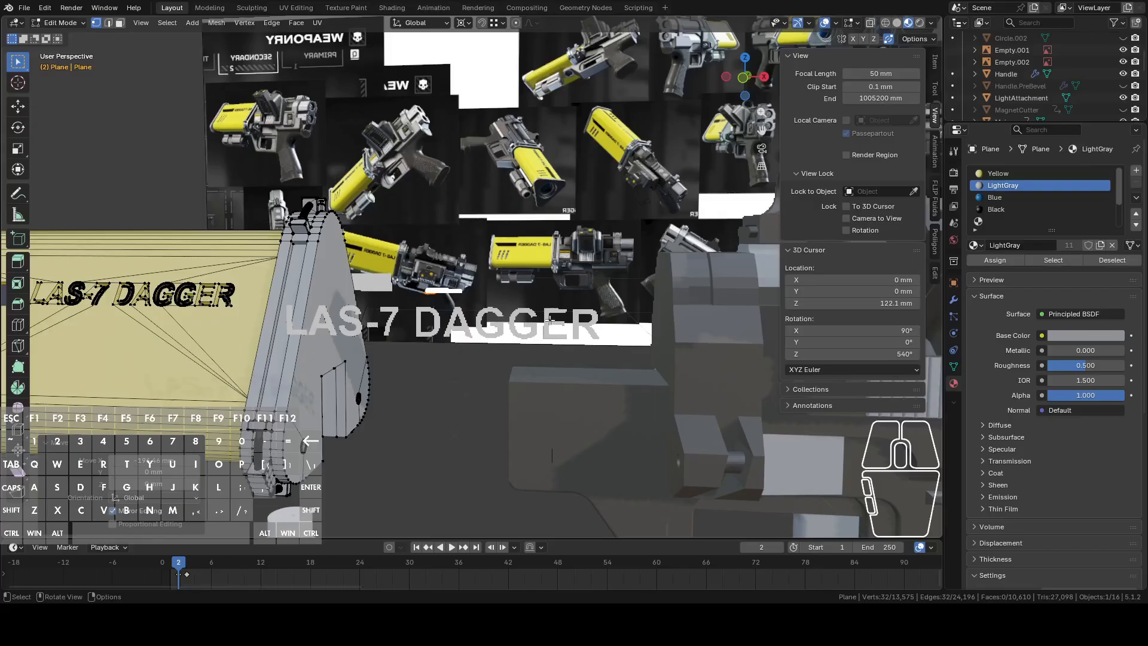
Try to rotate the circle about global X.
shift+middle_drag(571, 309, 616, 316)
key(r)
key(x)
click(568, 260)
Separate the circle from the housing mesh into its own object and select it in object mode.
scroll(556, 274, up, 5)
key(Tab)
key(Tab)
key(p)
click(449, 396)
key(Tab)
click(420, 384)
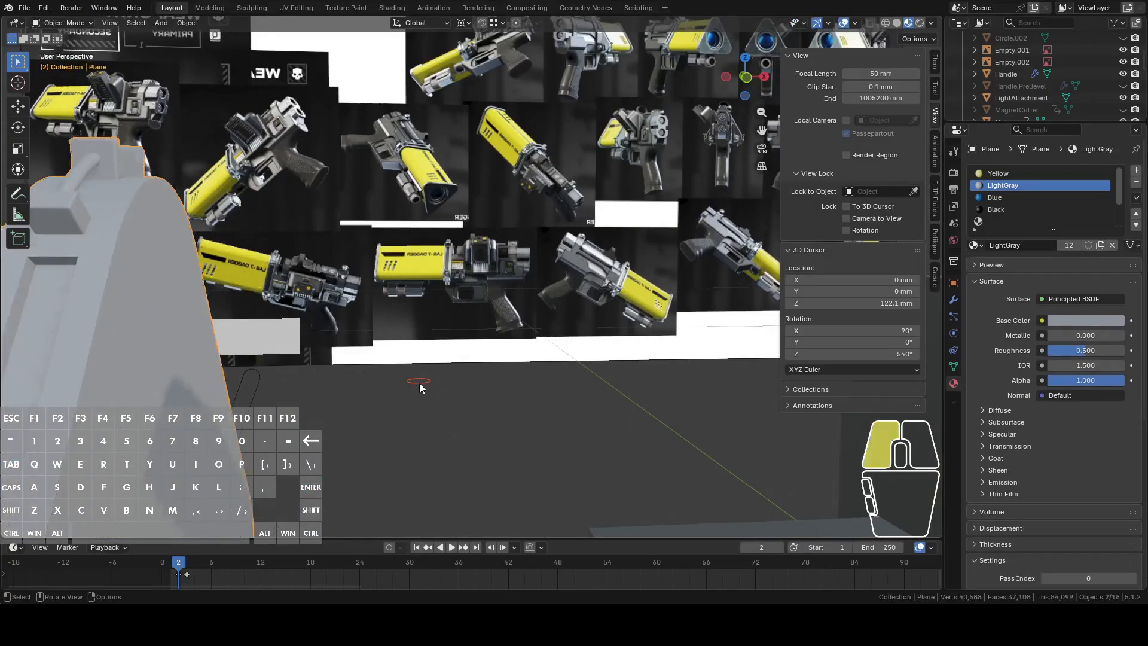
key(r)
key(x)
key(y)
right_click(468, 344)
Set the circle object's origin to its geometry.
right_click(469, 344)
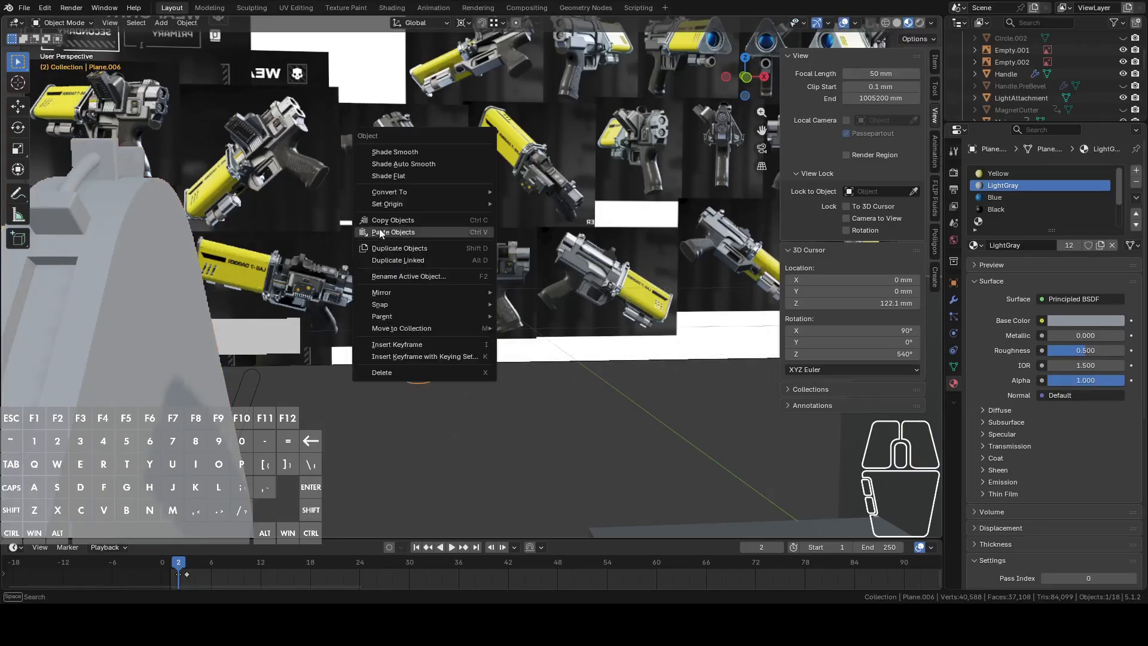
mouse_move(387, 205)
click(522, 217)
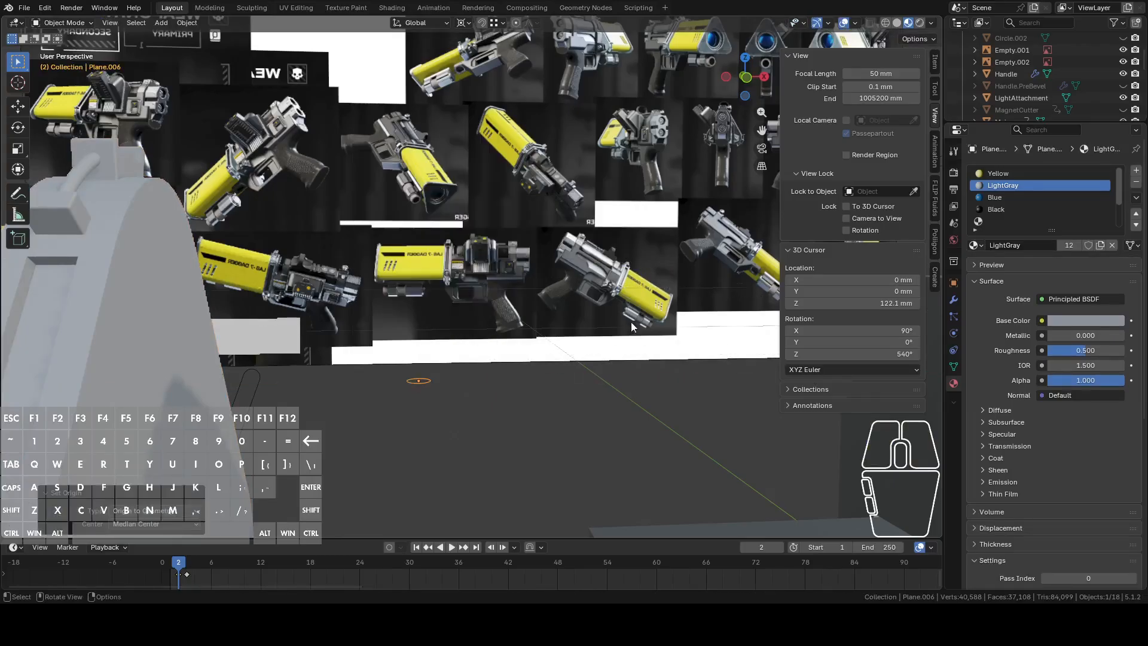
key(r)
key(Escape)
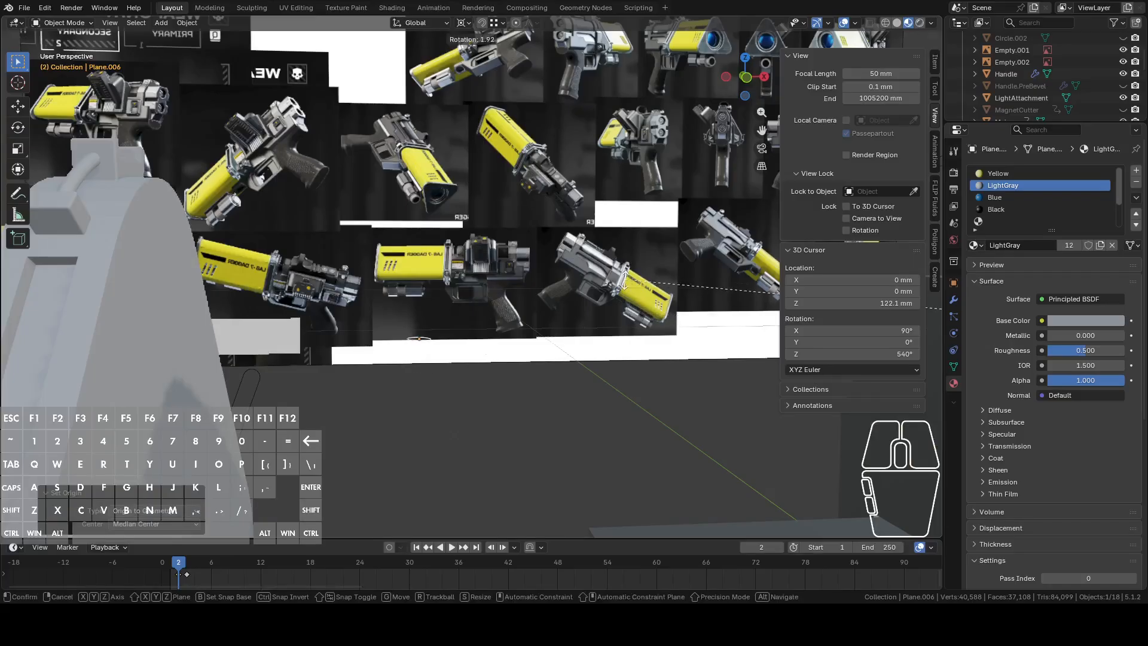
Set the transform pivot to Median Point and rotate the circle -90° about global Y.
click(469, 26)
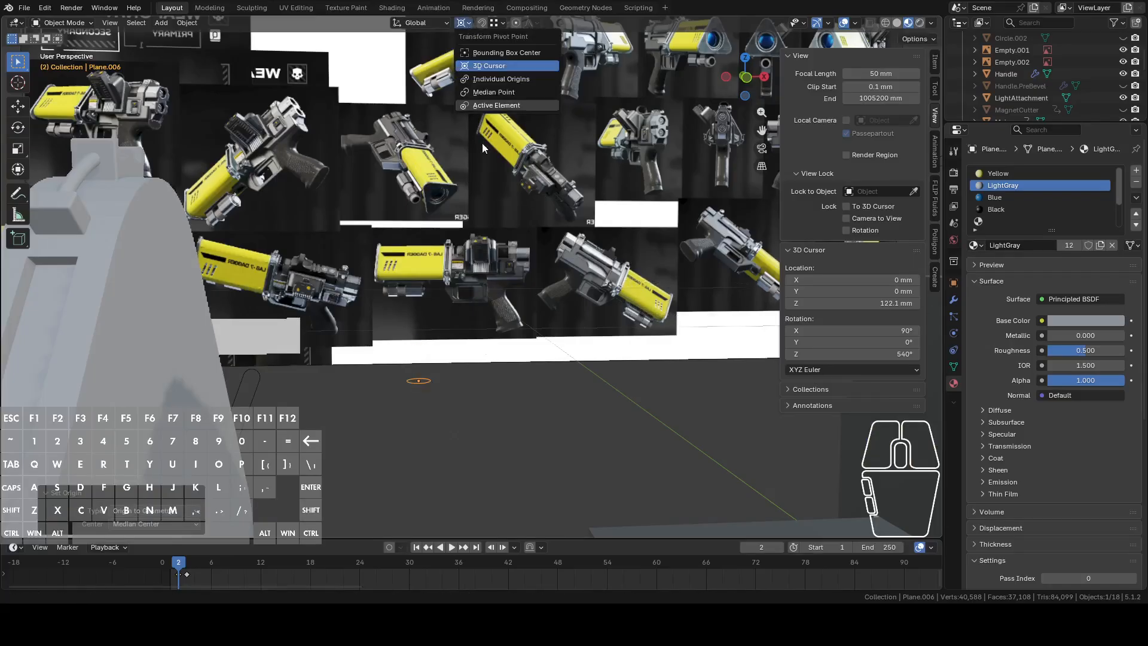
click(493, 92)
key(r)
key(x)
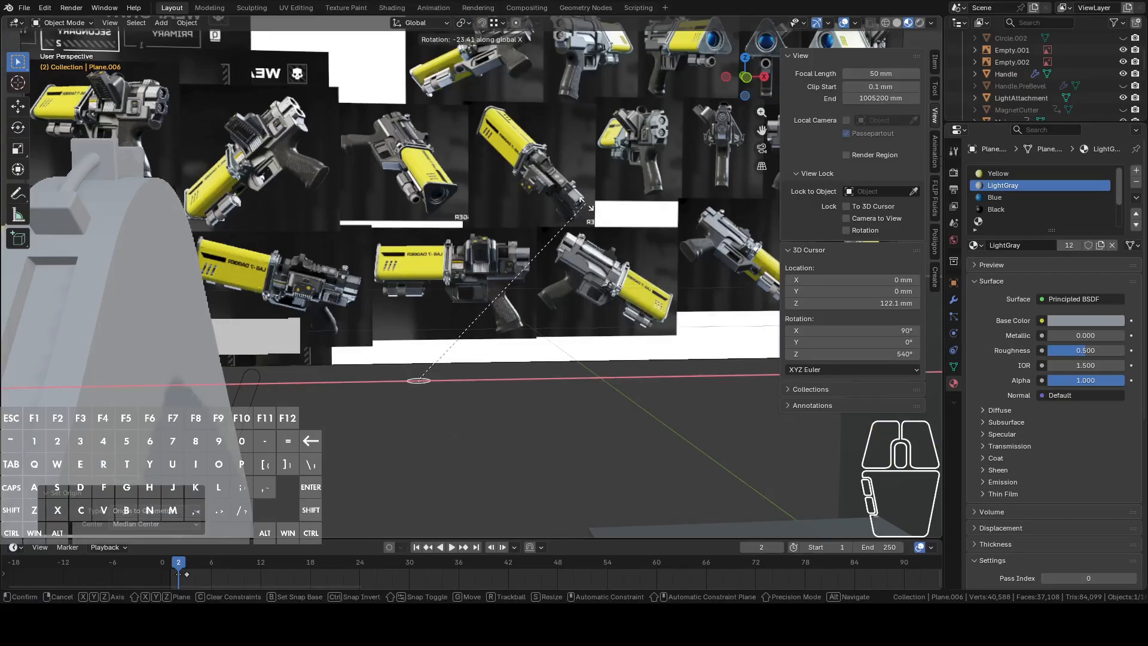
key(y)
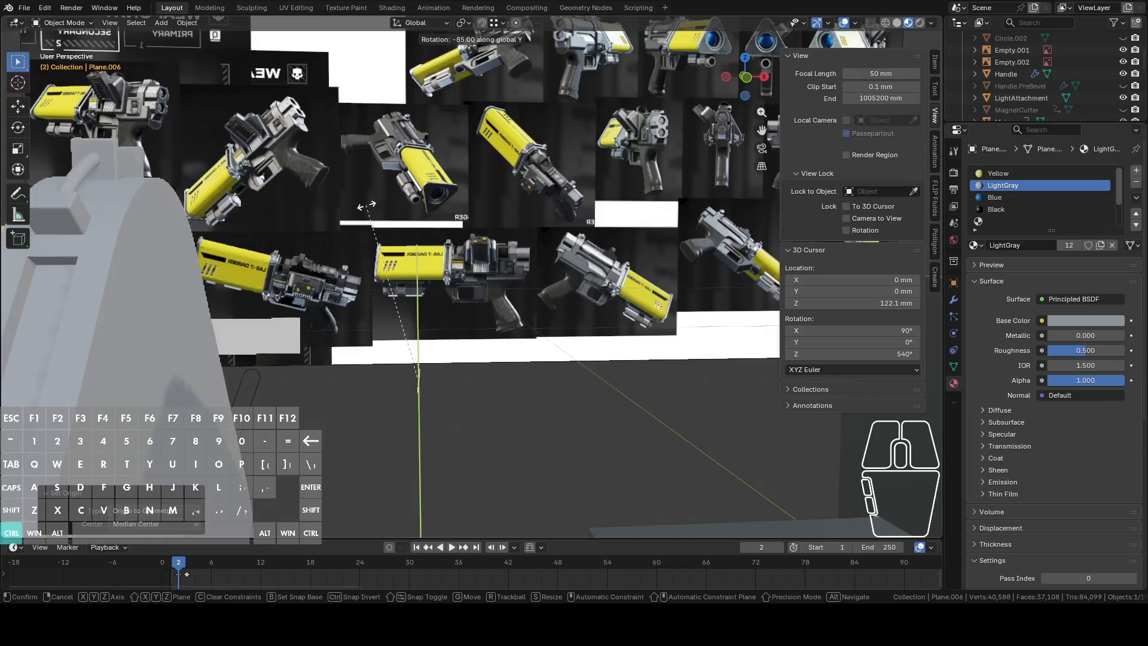
click(351, 210)
Reposition the circle object along global Z, adjusting its height in the front view just above the gun's front block.
middle_drag(378, 284, 486, 265)
middle_drag(647, 263, 576, 208)
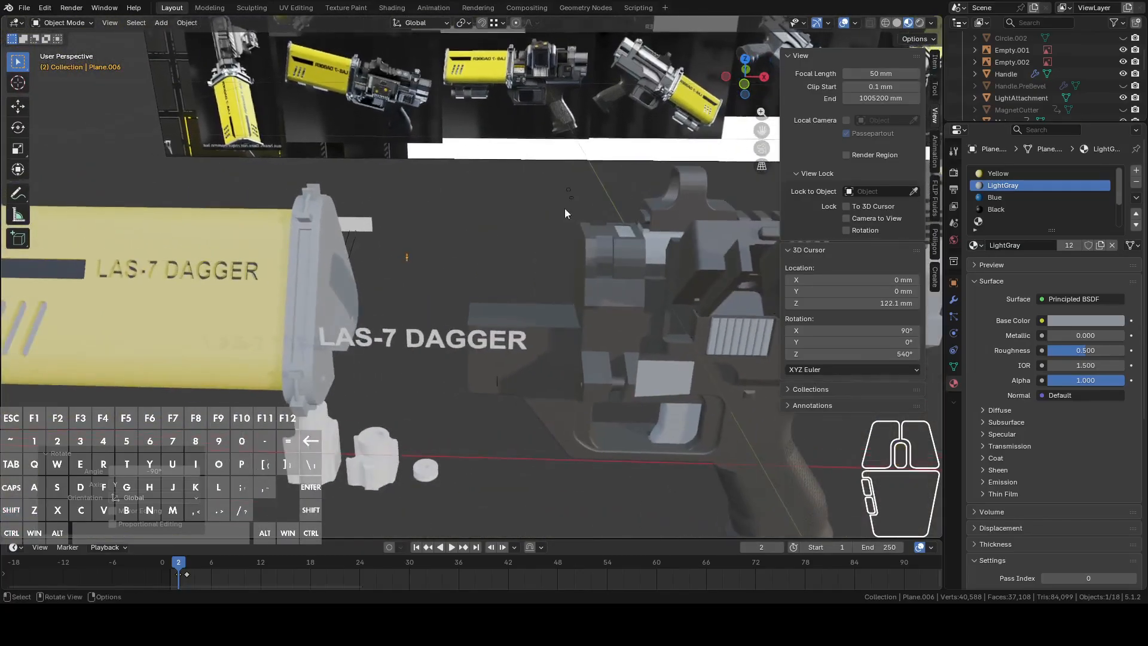
key(g)
key(z)
click(532, 209)
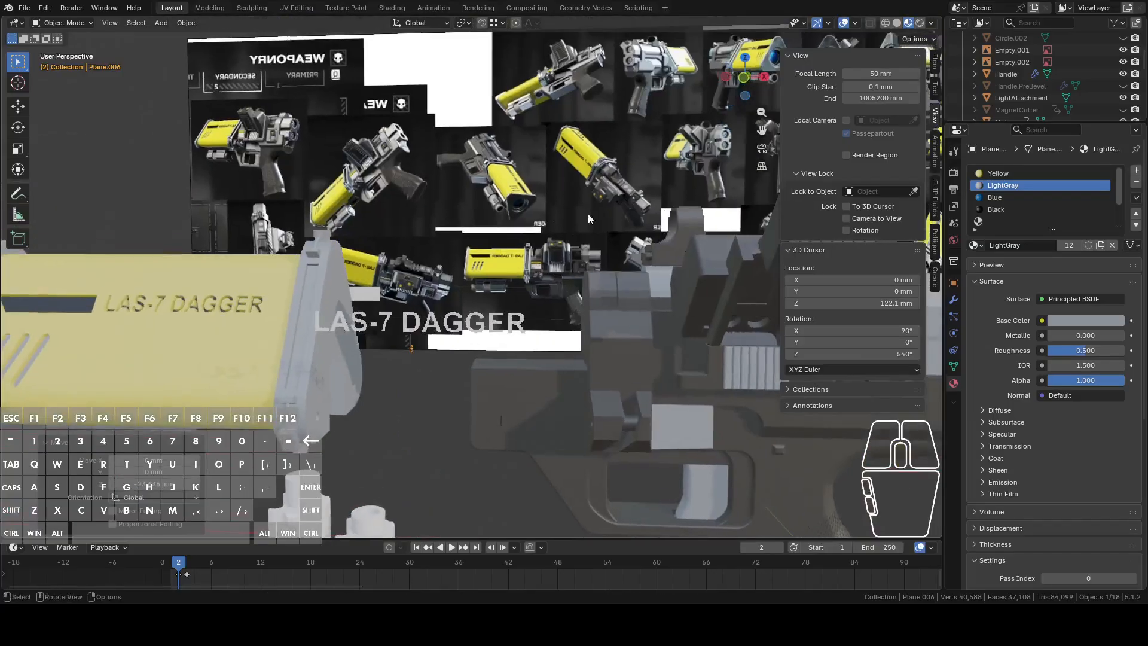
click(739, 83)
shift+middle_drag(595, 268, 569, 192)
key(g)
key(z)
click(485, 192)
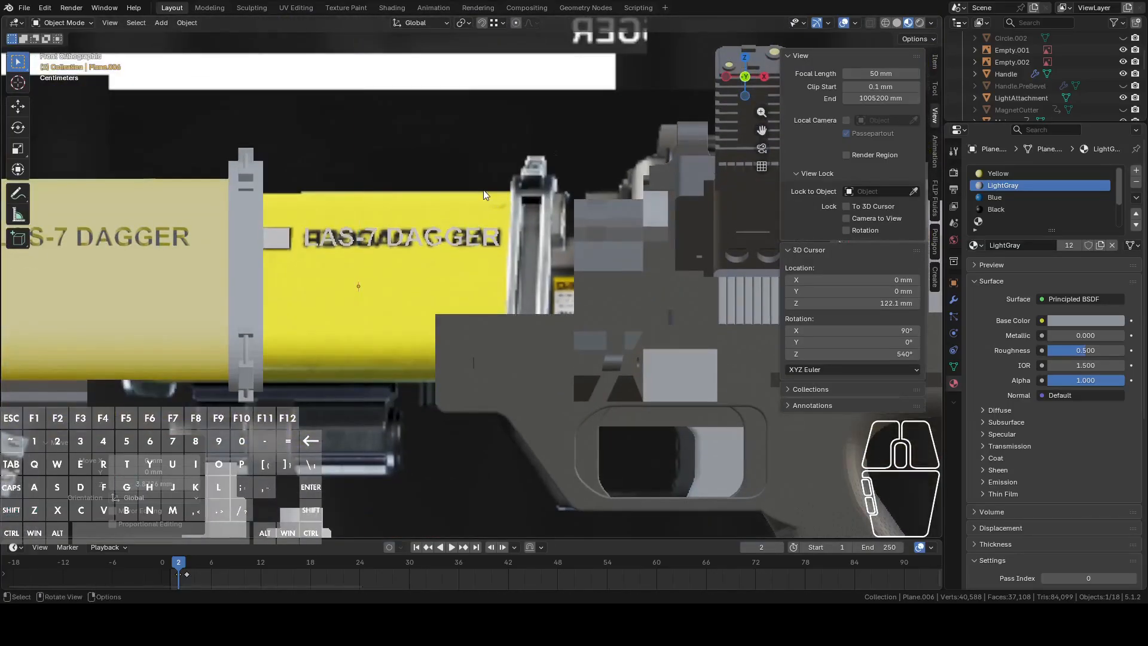
In edit mode, lower the circle's vertices along global Z below the object's origin.
key(Tab)
middle_drag(461, 293, 464, 285)
key(g)
key(z)
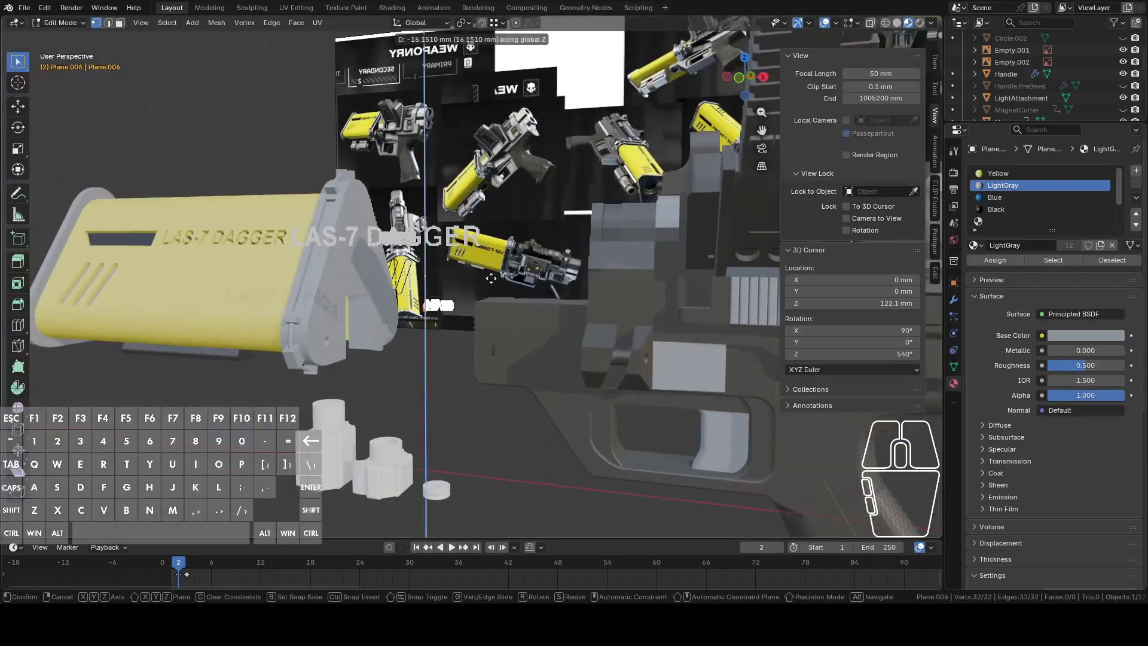
click(491, 290)
middle_drag(493, 302, 293, 270)
scroll(576, 234, up, 4)
middle_drag(302, 357, 560, 256)
Fine-tune the height of the circle's vertices along global Z in the front view.
click(752, 88)
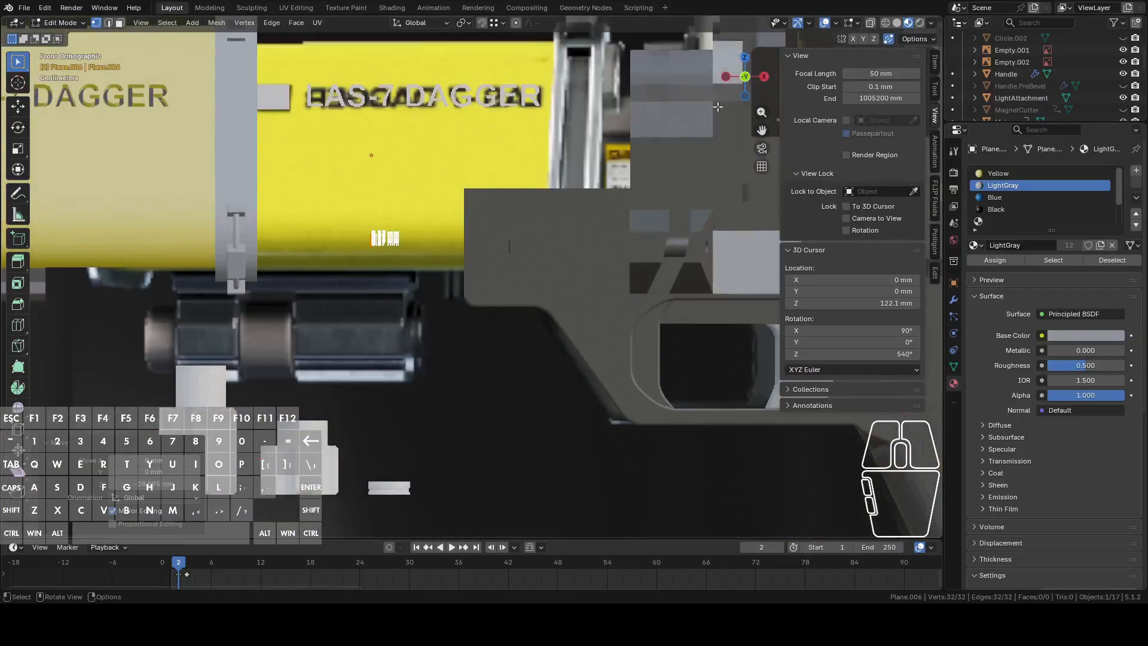
key(g)
key(z)
click(600, 154)
Return to object mode and check the circle's placement between the housing and the gun's front block.
shift+middle_drag(445, 140, 508, 354)
key(Tab)
key(Tab)
scroll(479, 352, up, 5)
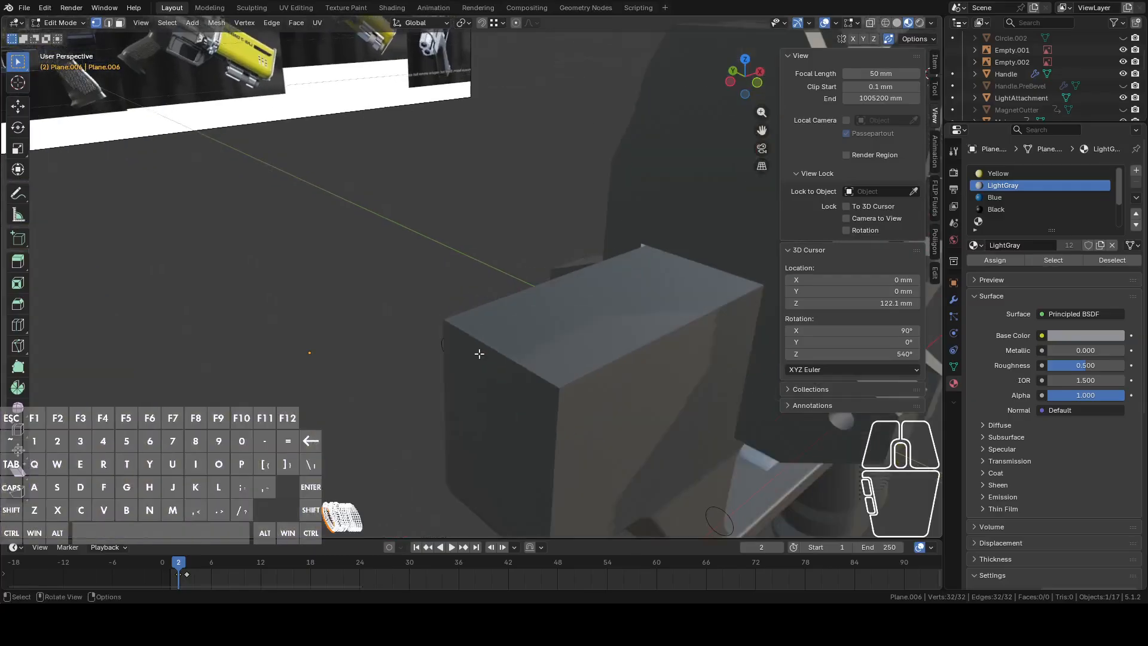
scroll(478, 353, down, 5)
key(Tab)
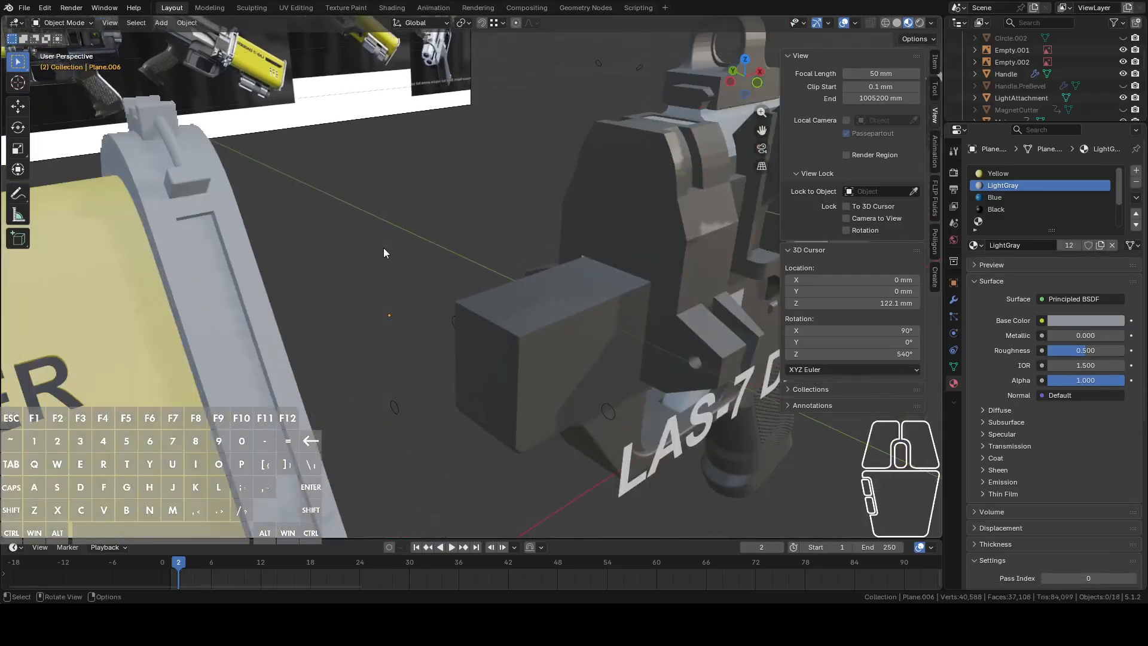
middle_drag(383, 247, 350, 256)
click(404, 385)
Reopen the Plane.006 circle for editing, duplicate it and raise the copy along global Z.
middle_drag(450, 393, 455, 321)
scroll(1007, 89, down, 4)
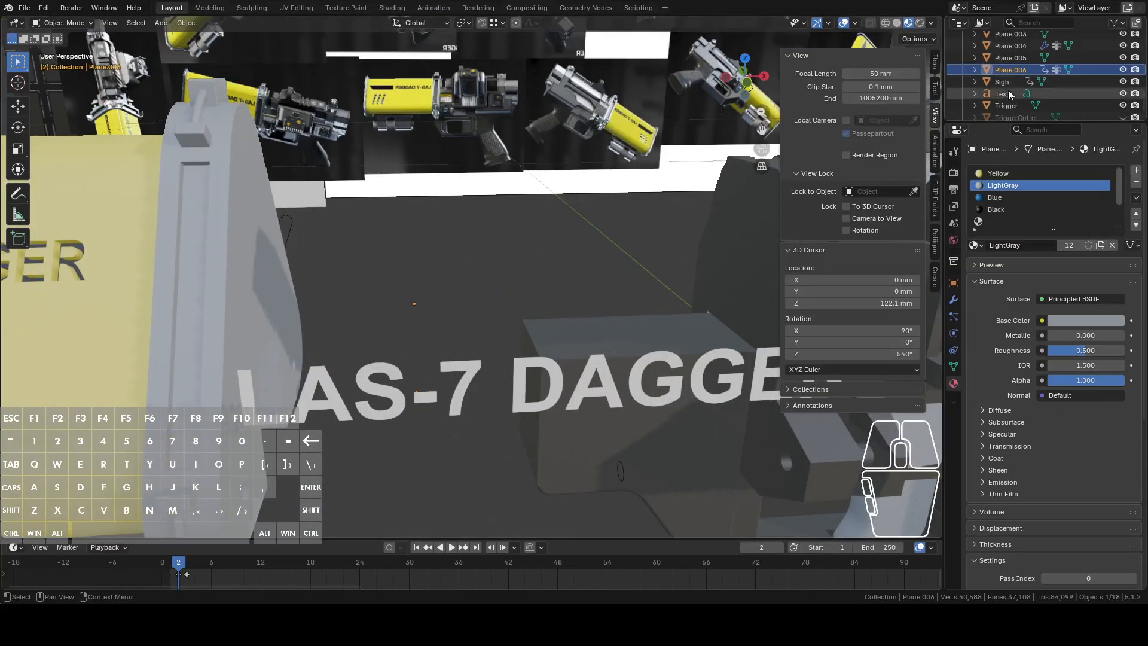
click(1014, 57)
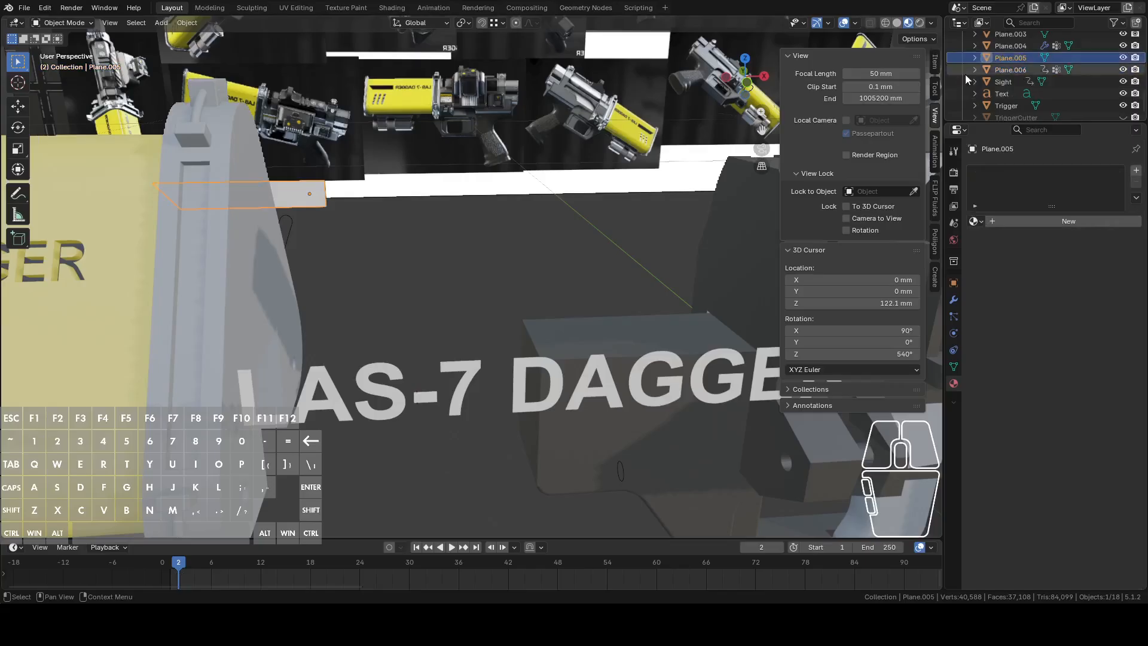
middle_drag(604, 245, 638, 200)
click(1010, 69)
key(Tab)
middle_drag(658, 263, 604, 425)
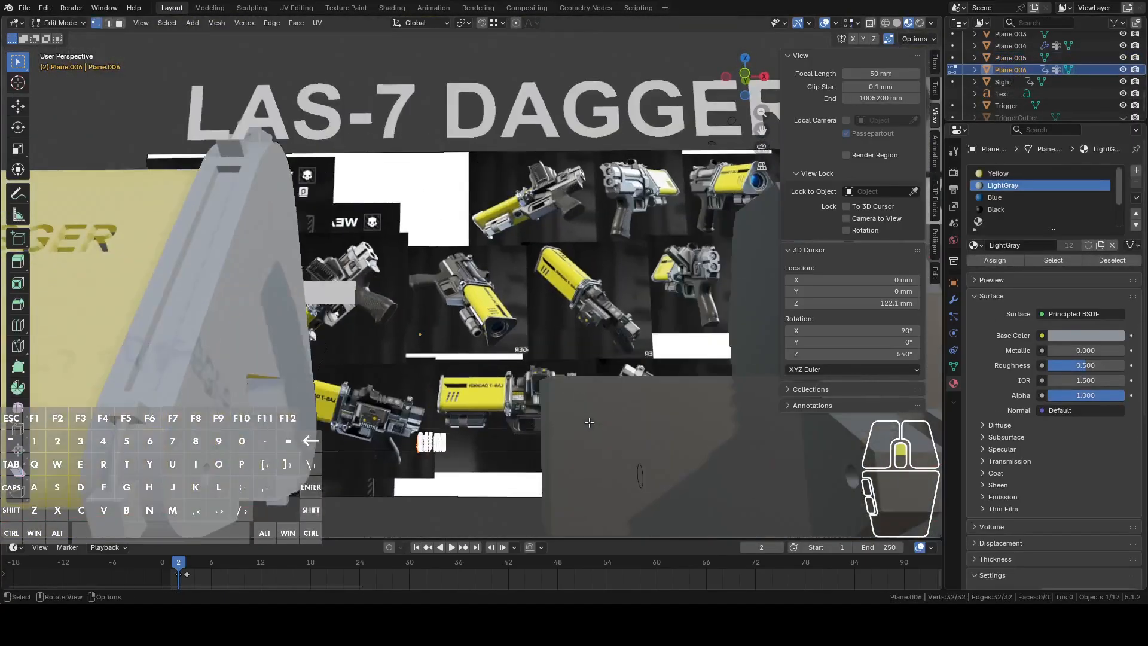
key(e)
key(z)
click(581, 249)
middle_drag(582, 287, 493, 346)
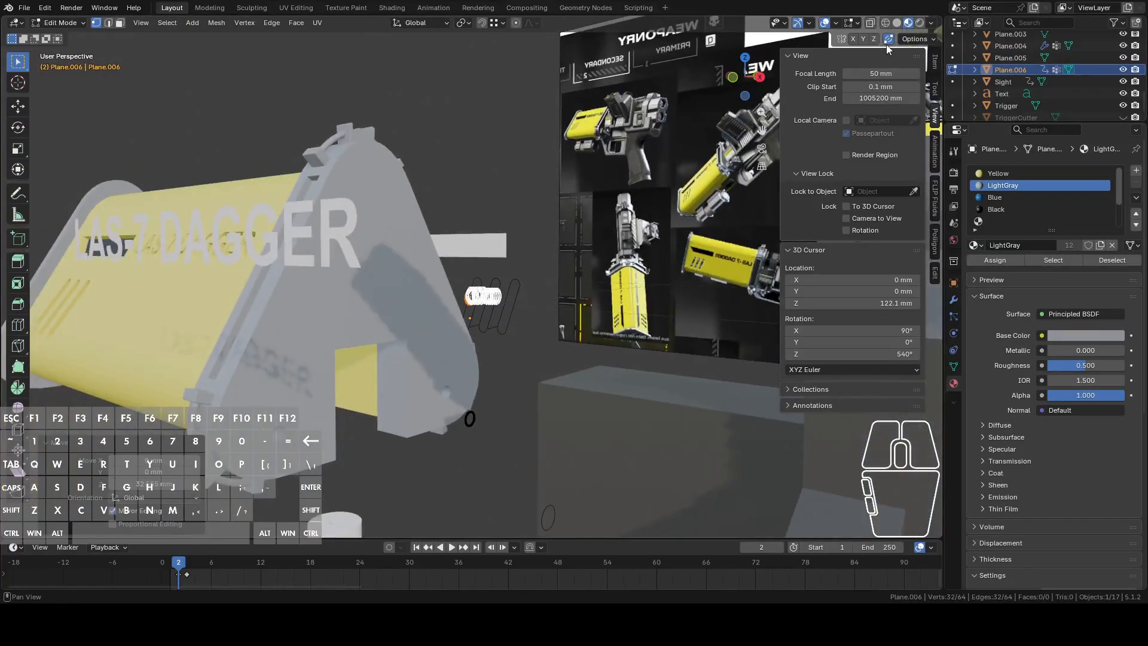
Examine the circle pair, the housing's rear cap and the gun body from several angles, and return to object mode.
middle_drag(604, 257, 576, 312)
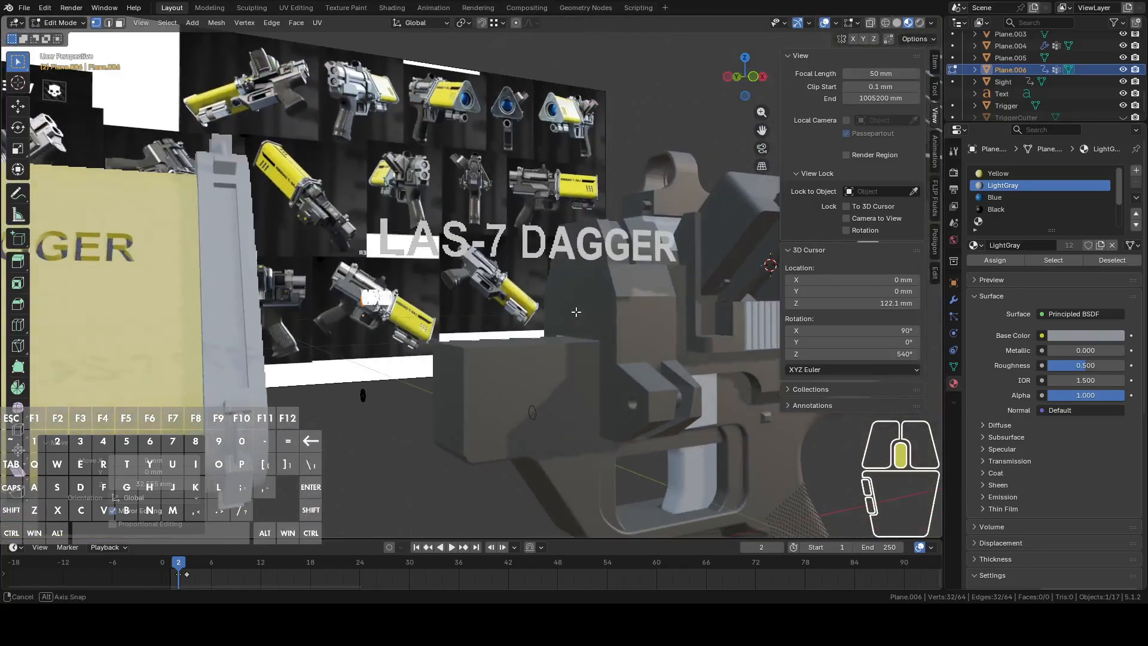
middle_drag(527, 202, 507, 244)
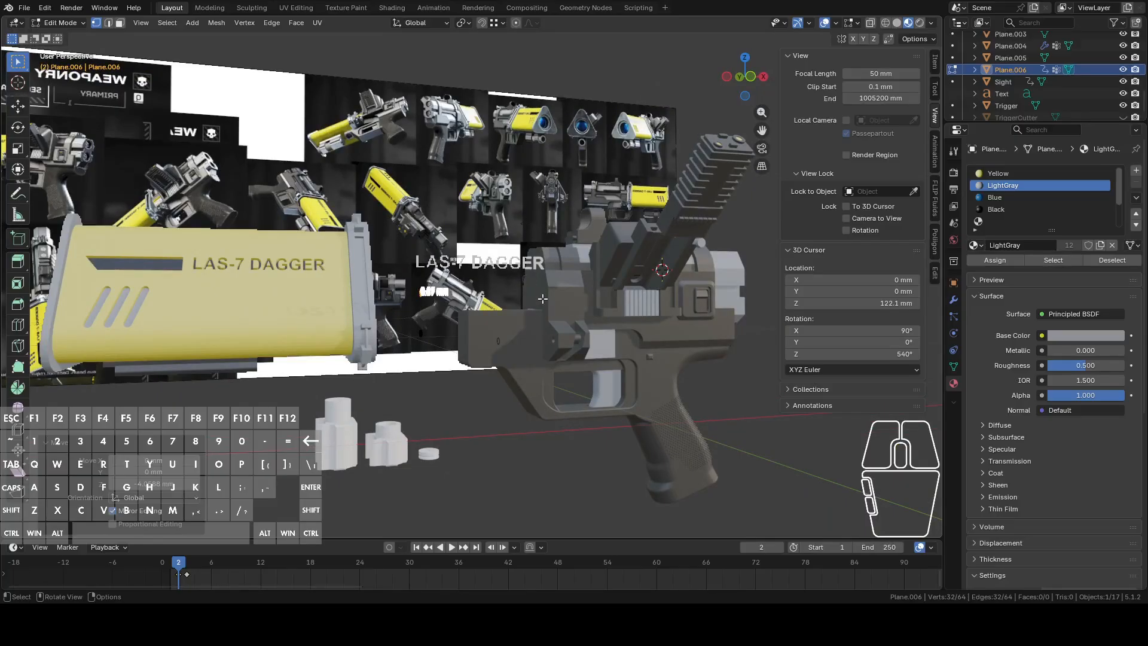
mouse_move(542, 299)
middle_down()
mouse_move(507, 352)
mouse_move(524, 295)
middle_up()
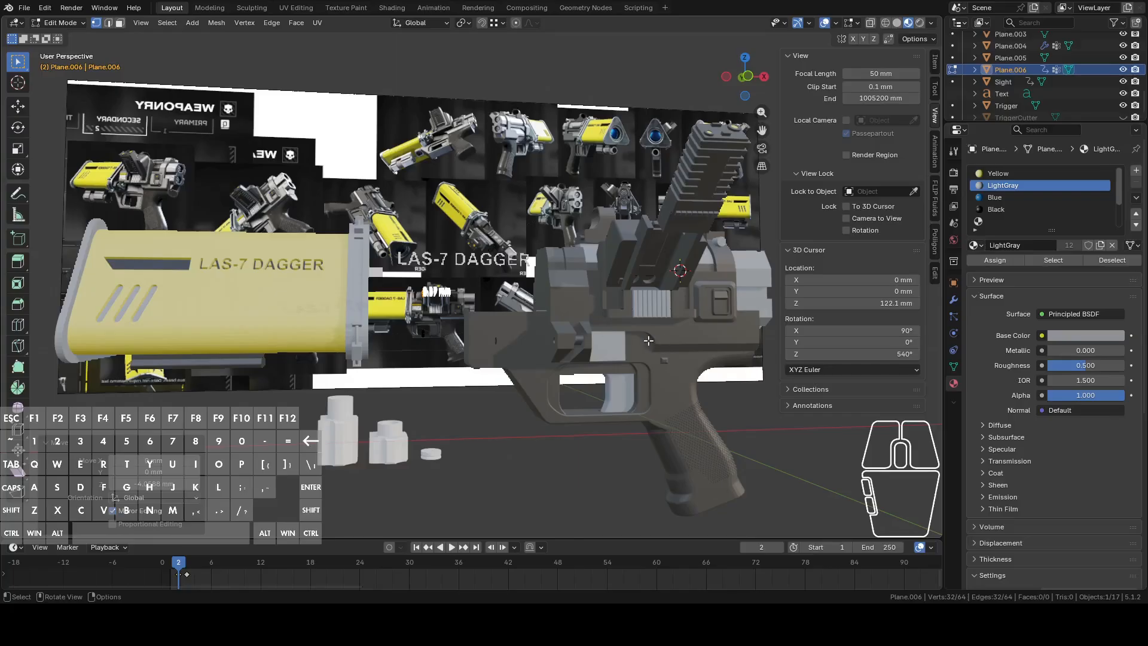
scroll(648, 340, up, 4)
middle_drag(648, 340, 534, 331)
middle_drag(545, 277, 364, 297)
scroll(566, 325, up, 4)
middle_drag(566, 325, 647, 356)
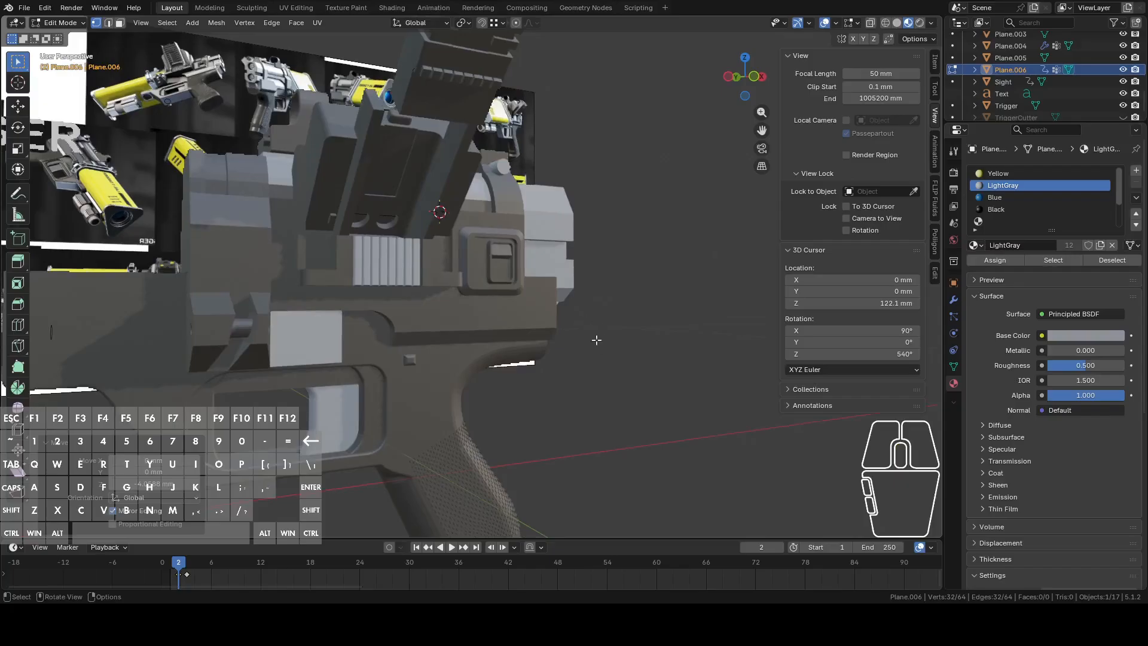
scroll(499, 272, down, 3)
mouse_move(479, 323)
middle_down()
mouse_move(508, 371)
mouse_move(440, 356)
mouse_move(472, 281)
mouse_move(512, 254)
mouse_move(458, 272)
mouse_move(482, 305)
mouse_move(526, 306)
mouse_move(486, 317)
middle_up()
key(Tab)
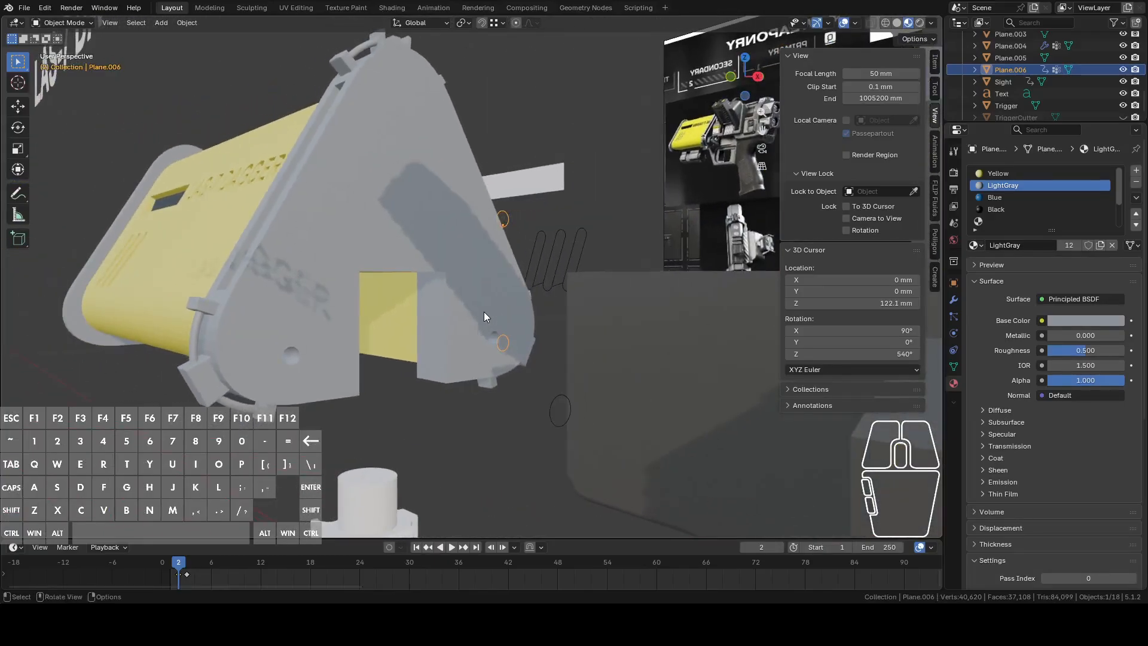
Open the barrel housing for editing and knife-project the Plane.006 circle pair onto it from the right orthographic view.
click(385, 239)
key(Tab)
middle_drag(430, 235, 493, 236)
ctrl+click(502, 220)
middle_drag(566, 213, 589, 206)
click(761, 78)
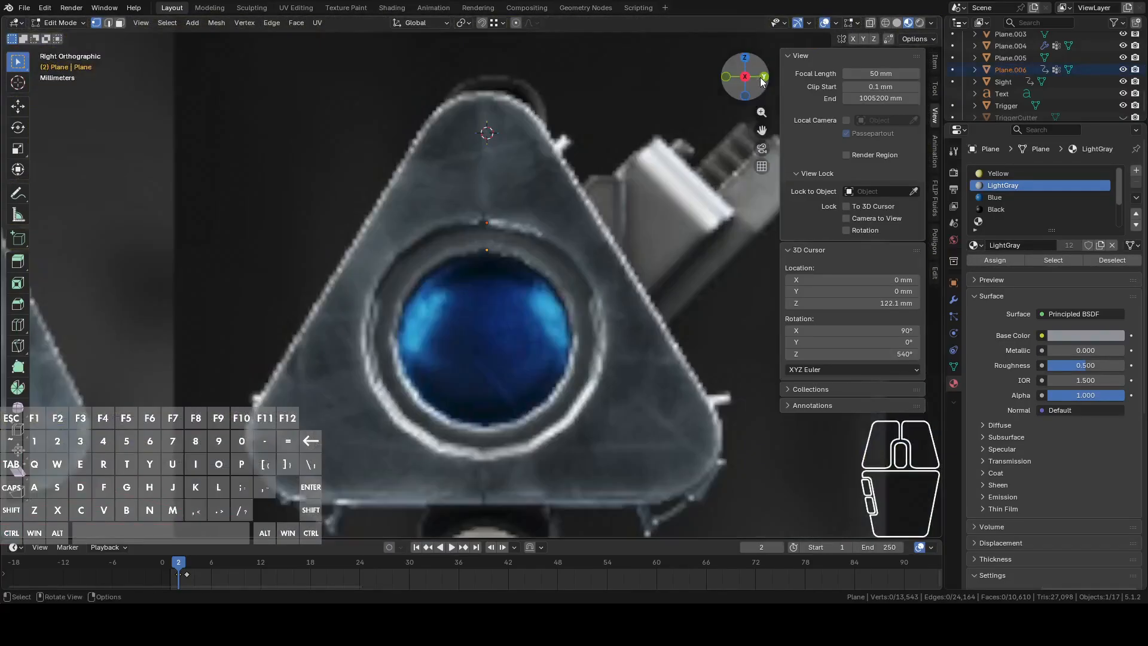
click(216, 23)
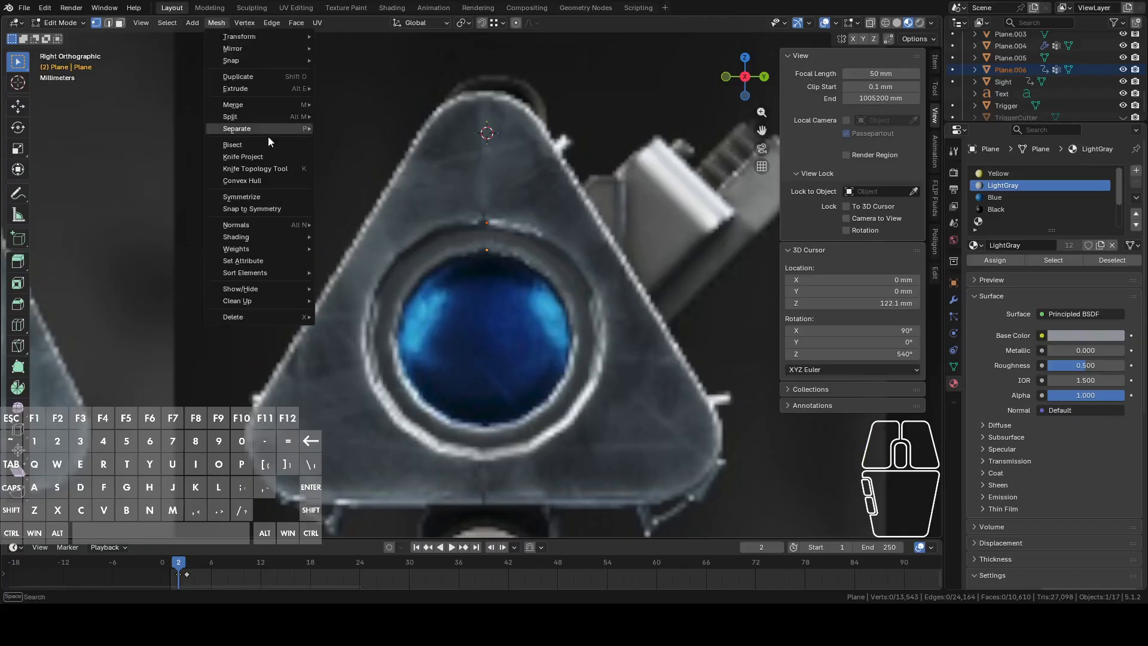
click(260, 157)
middle_drag(296, 176, 424, 195)
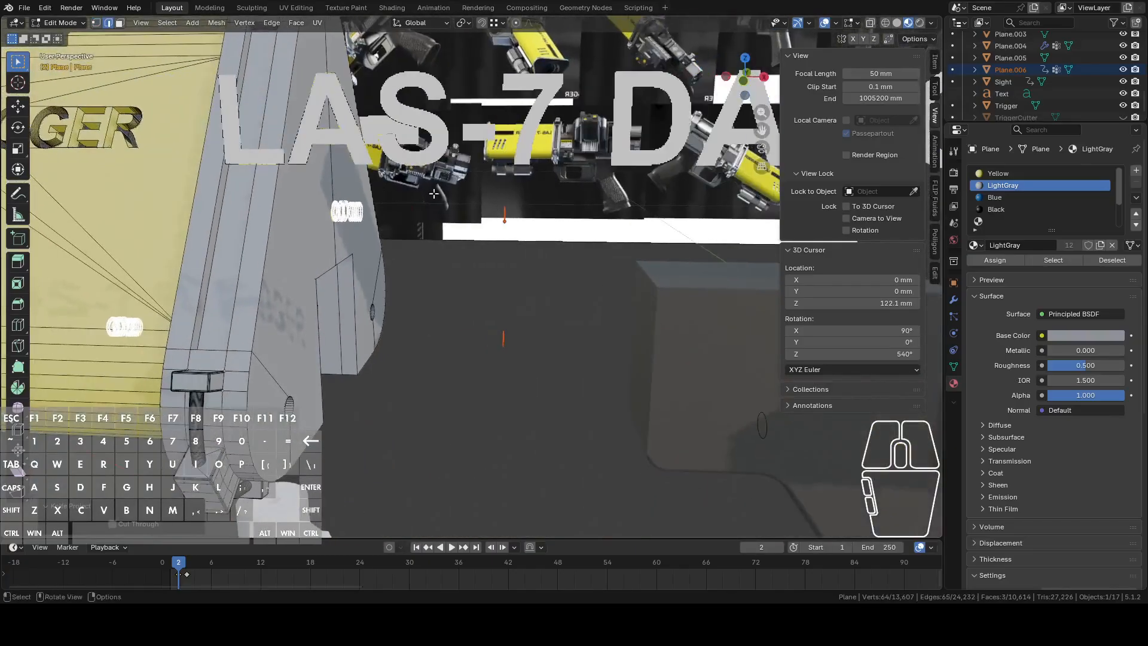
Enable X-ray, select the projected upper and lower circle faces on the housing, extrude them and move them inward along global X.
click(869, 22)
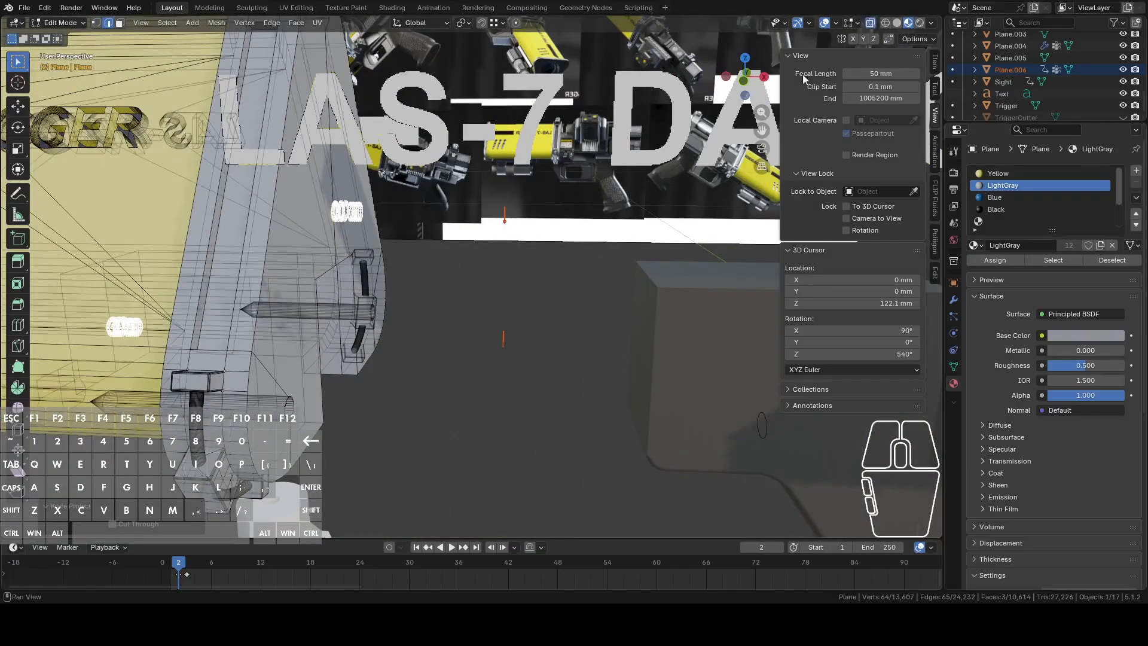
scroll(644, 218, down, 3)
shift+middle_drag(484, 287, 555, 251)
scroll(676, 266, up, 5)
key(3)
click(318, 320)
middle_drag(323, 320, 362, 322)
scroll(365, 329, up, 3)
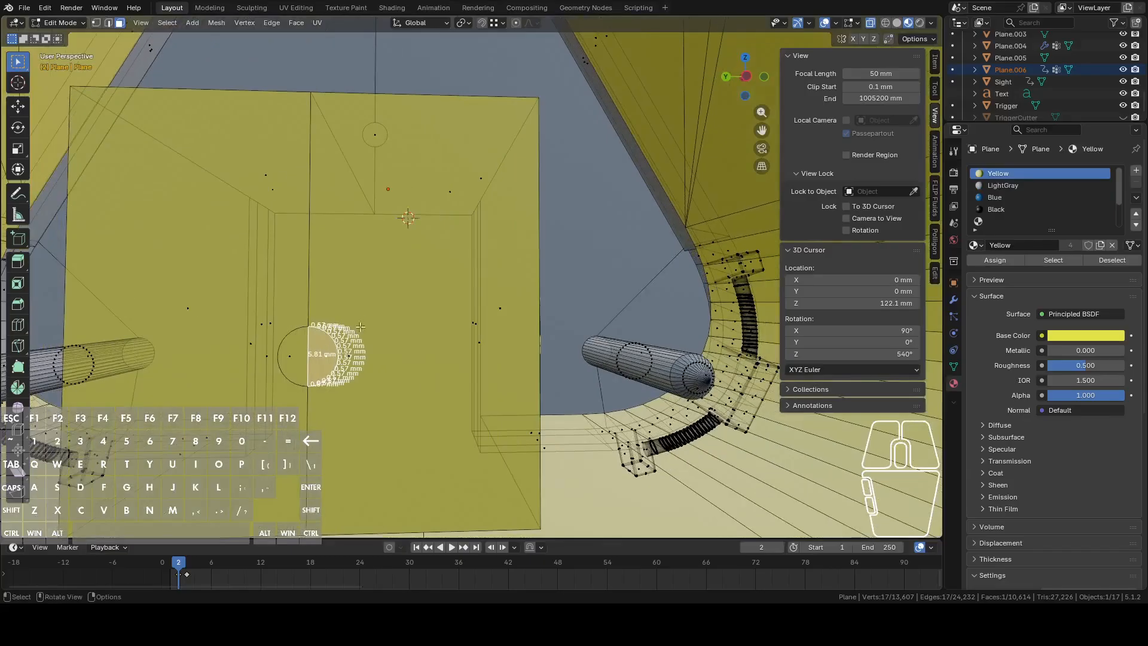
shift+click(302, 351)
middle_drag(333, 269, 425, 293)
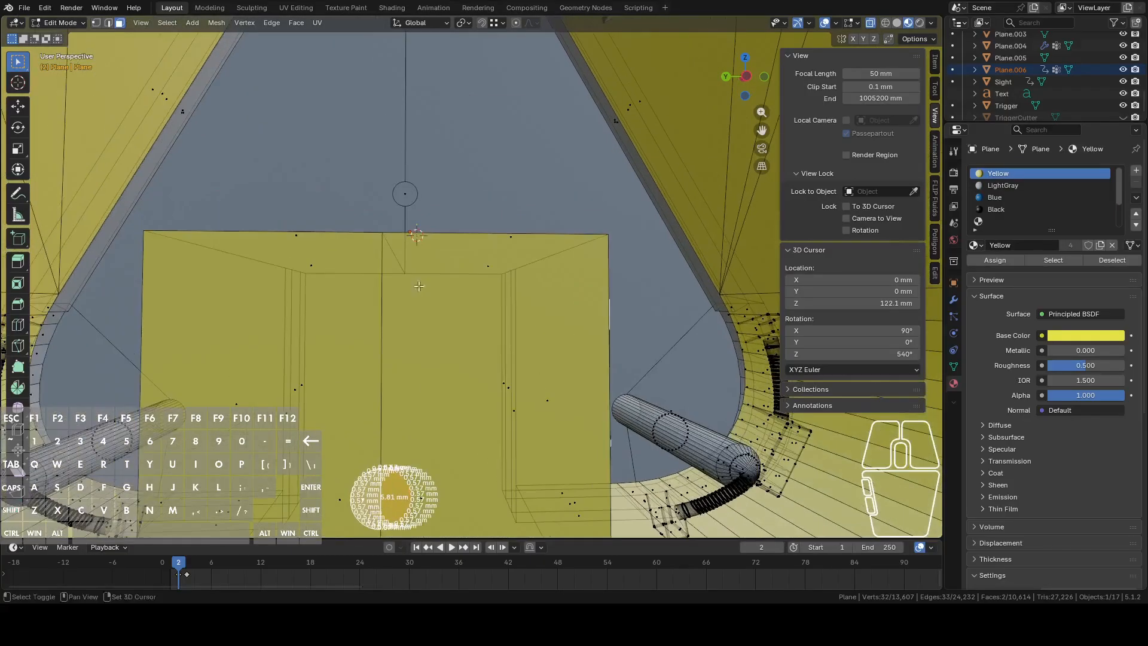
shift+click(403, 198)
middle_drag(402, 198, 524, 209)
scroll(503, 215, down, 5)
key(e)
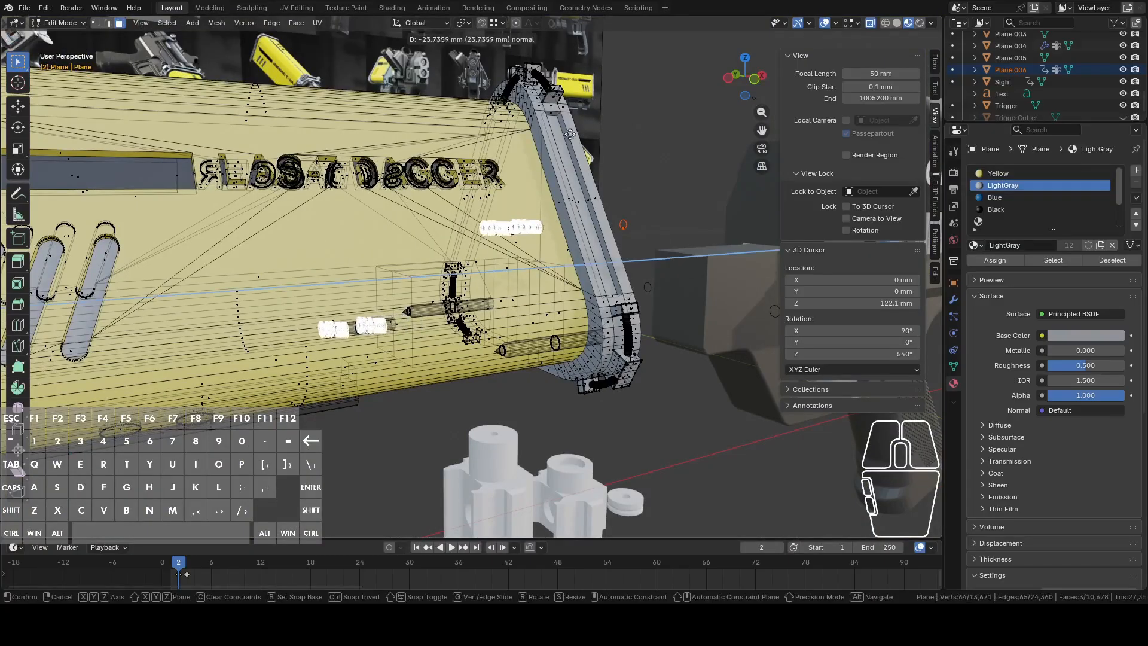
right_click(559, 141)
key(g)
key(x)
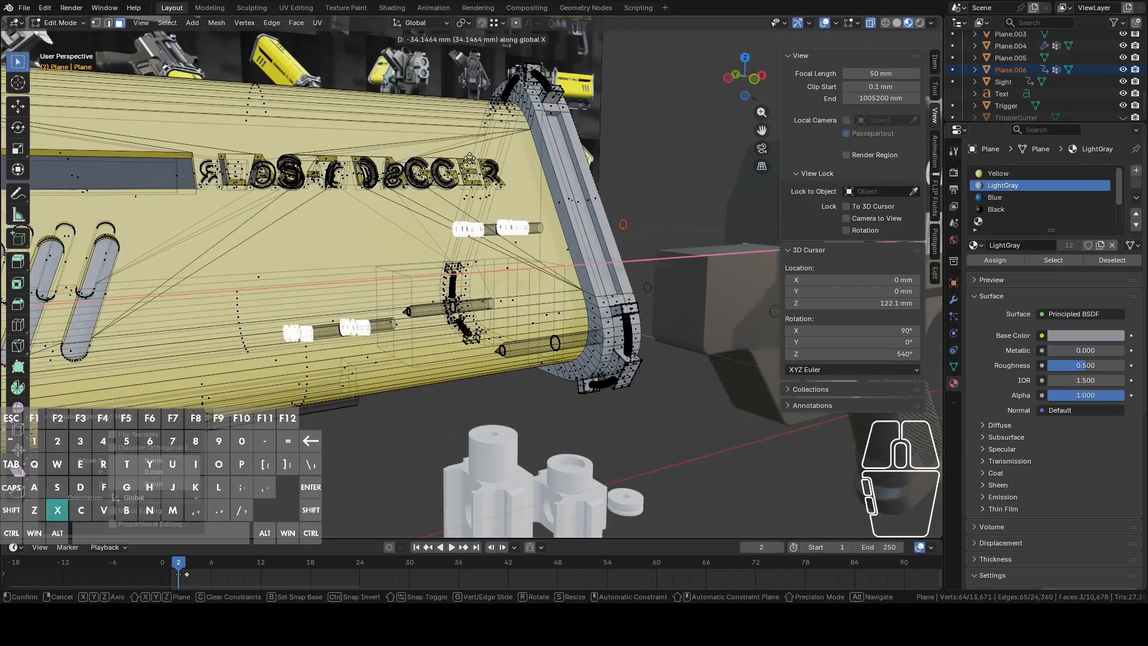
click(457, 158)
Delete the edge splitting the lower pin hole's end face and fill the open loop with a single face.
middle_drag(457, 158, 539, 141)
scroll(507, 213, up, 5)
scroll(468, 202, down, 2)
key(2)
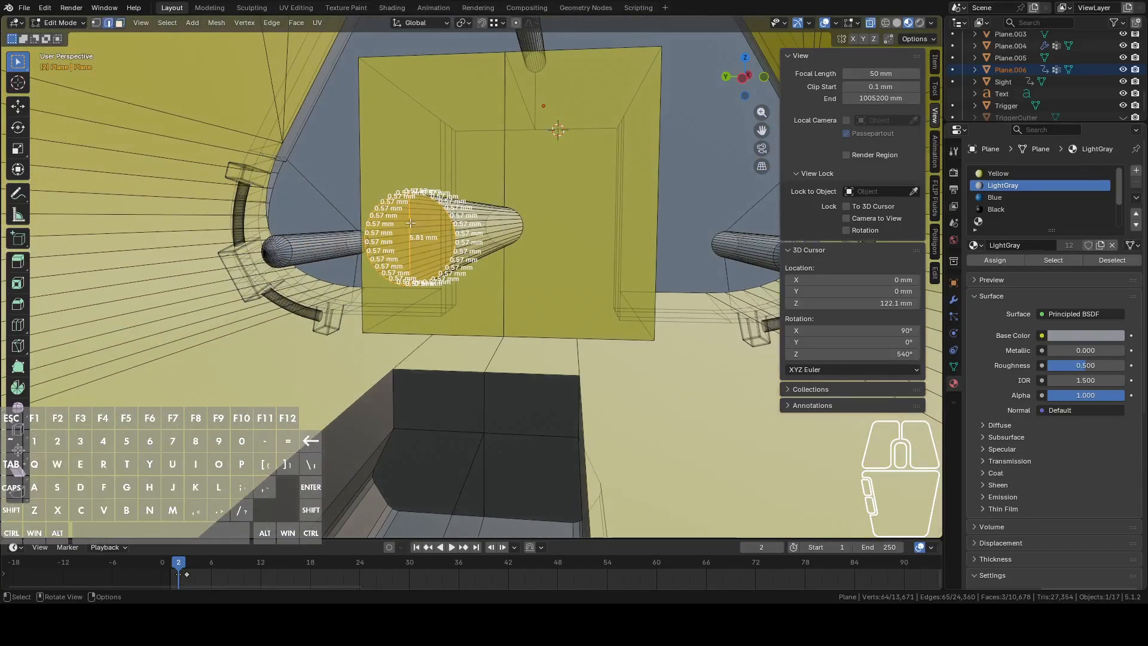
click(408, 220)
key(x)
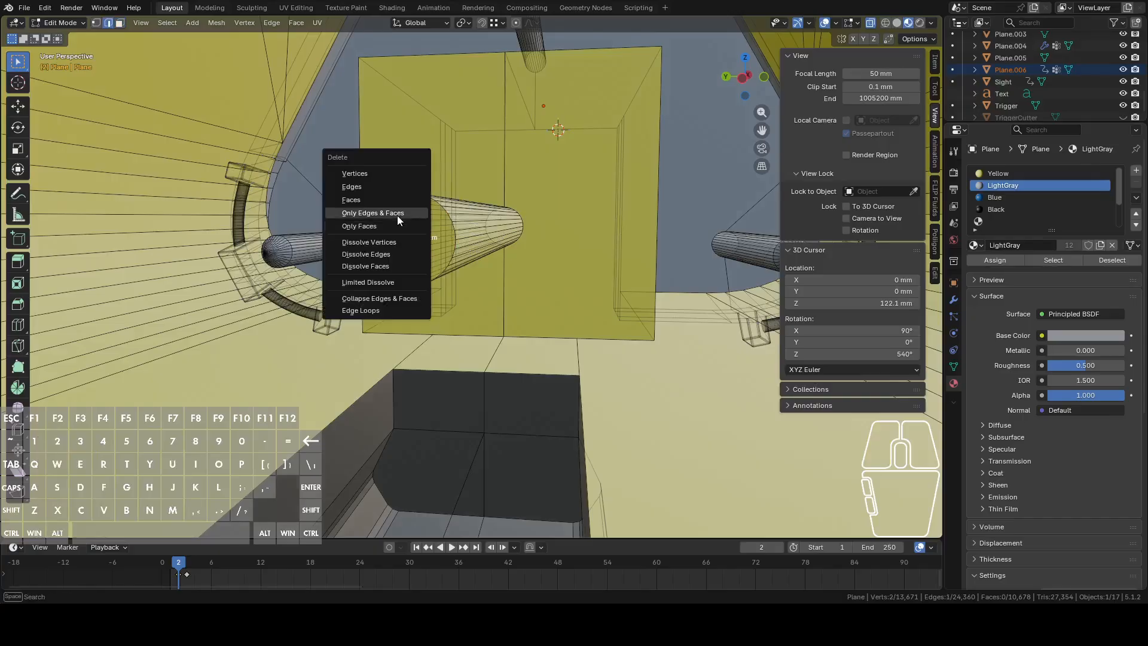
click(384, 187)
alt+click(414, 284)
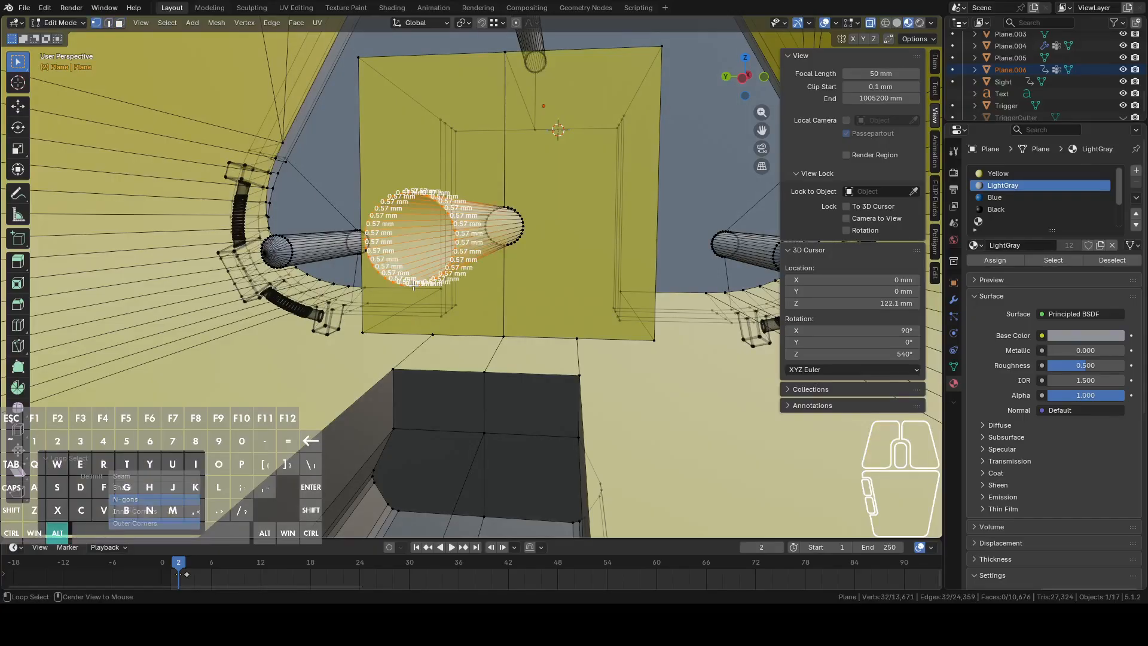
key(f)
Poke the lower pin hole's end face and select its centre vertex.
shift+middle_drag(413, 235, 597, 285)
shift+middle_drag(612, 339, 576, 271)
right_click(576, 270)
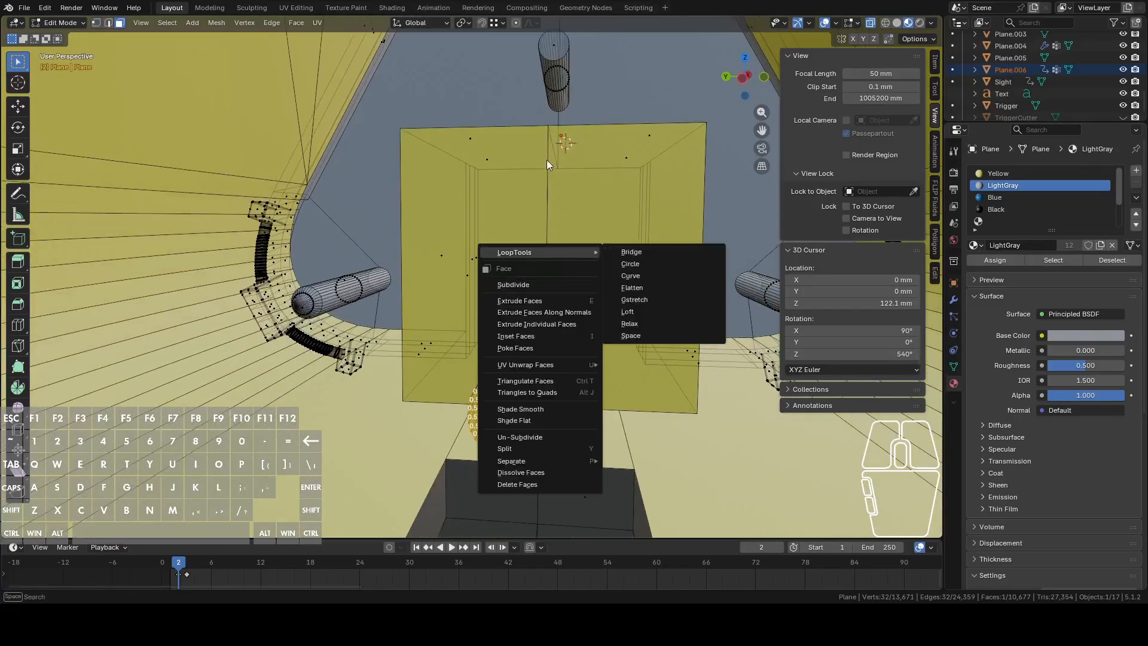
click(521, 347)
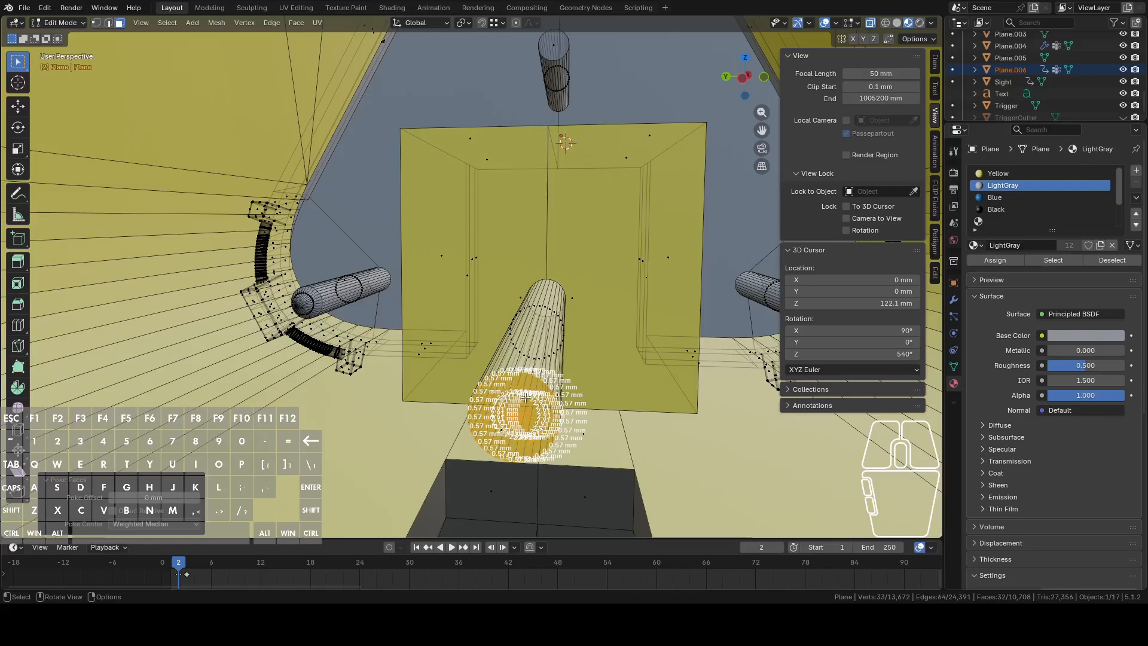
key(1)
click(515, 416)
Poke the upper pin hole's end face and select its centre vertex.
shift+middle_drag(525, 236, 531, 317)
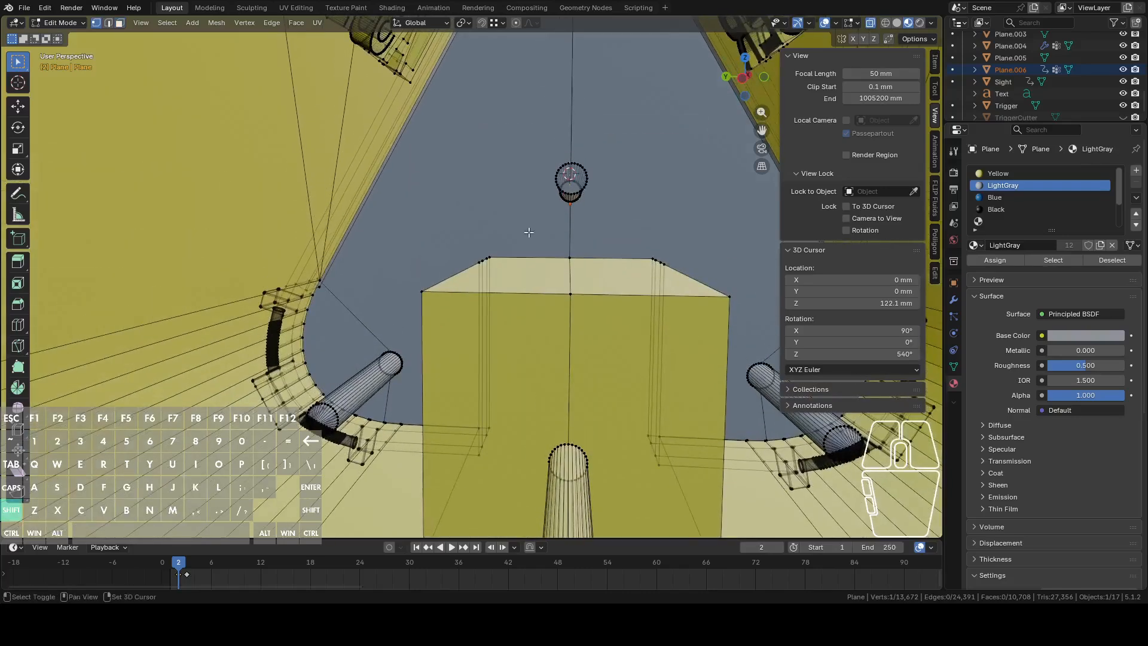
middle_drag(568, 182, 550, 220)
key(3)
click(550, 220)
right_click(550, 220)
click(541, 221)
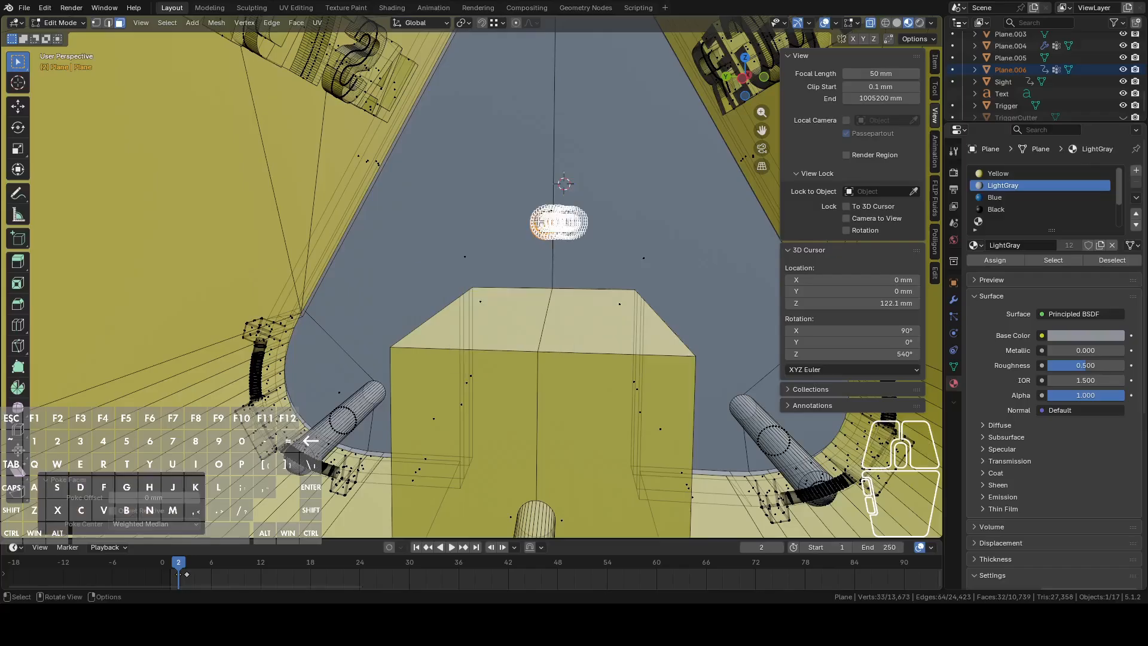
key(1)
click(545, 221)
Move both holes' centre vertices inward along global X in the front view to form conical ends.
middle_drag(546, 225, 451, 227)
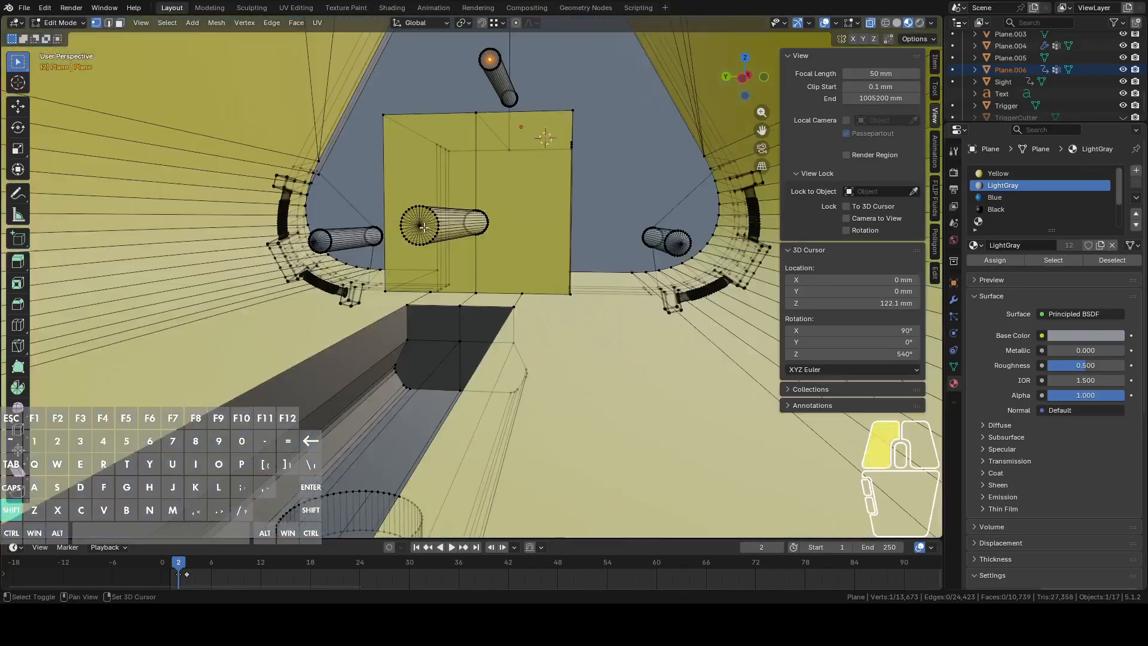
shift+click(424, 227)
click(764, 80)
scroll(608, 316, down, 2)
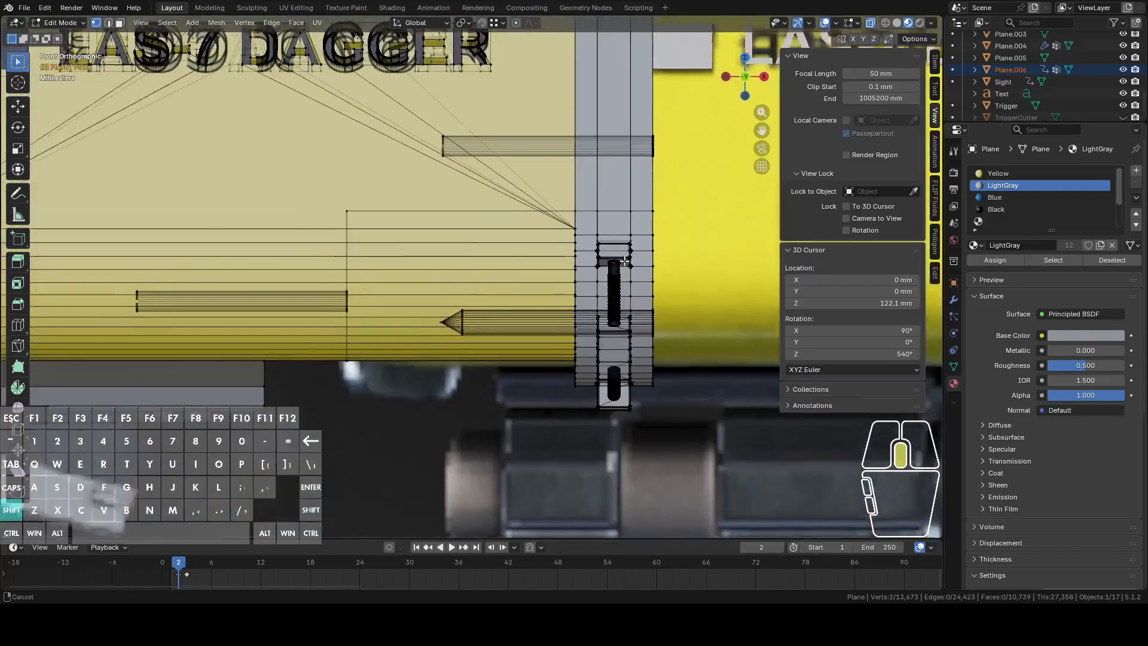
key(g)
key(x)
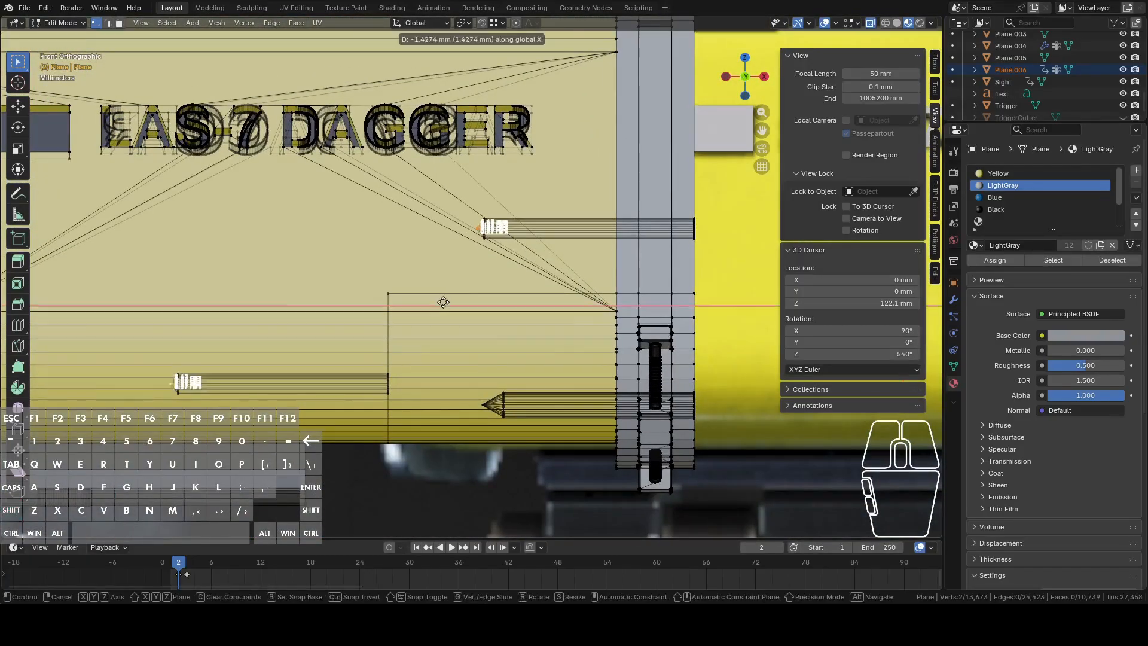
click(428, 308)
scroll(413, 317, down, 4)
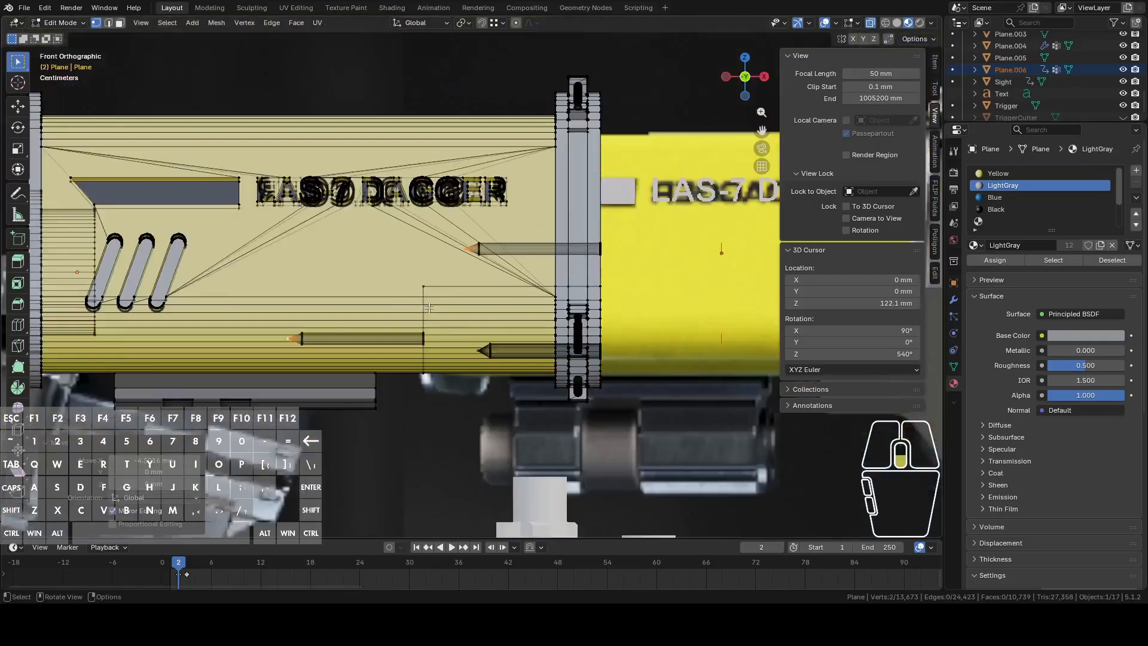
key(Tab)
key(Tab)
Open the Handle gun body for editing and knife-project the Plane.006 circles onto its front block from the left orthographic view.
shift+middle_drag(668, 308, 515, 314)
scroll(528, 341, down, 4)
key(Tab)
click(571, 352)
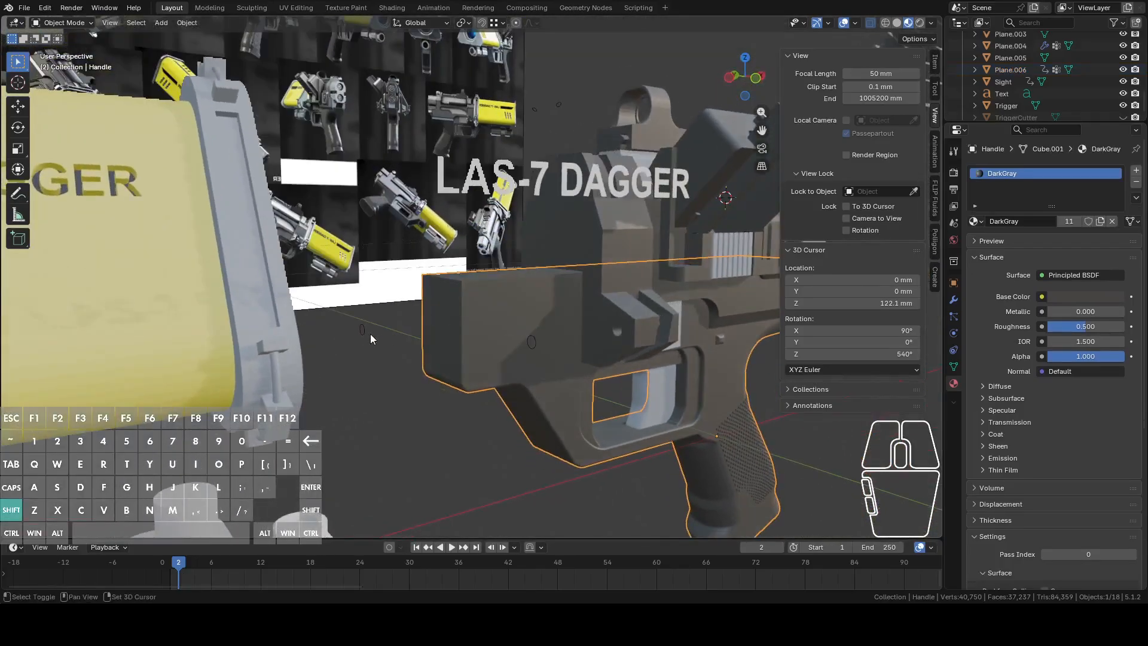
click(371, 334)
click(493, 311)
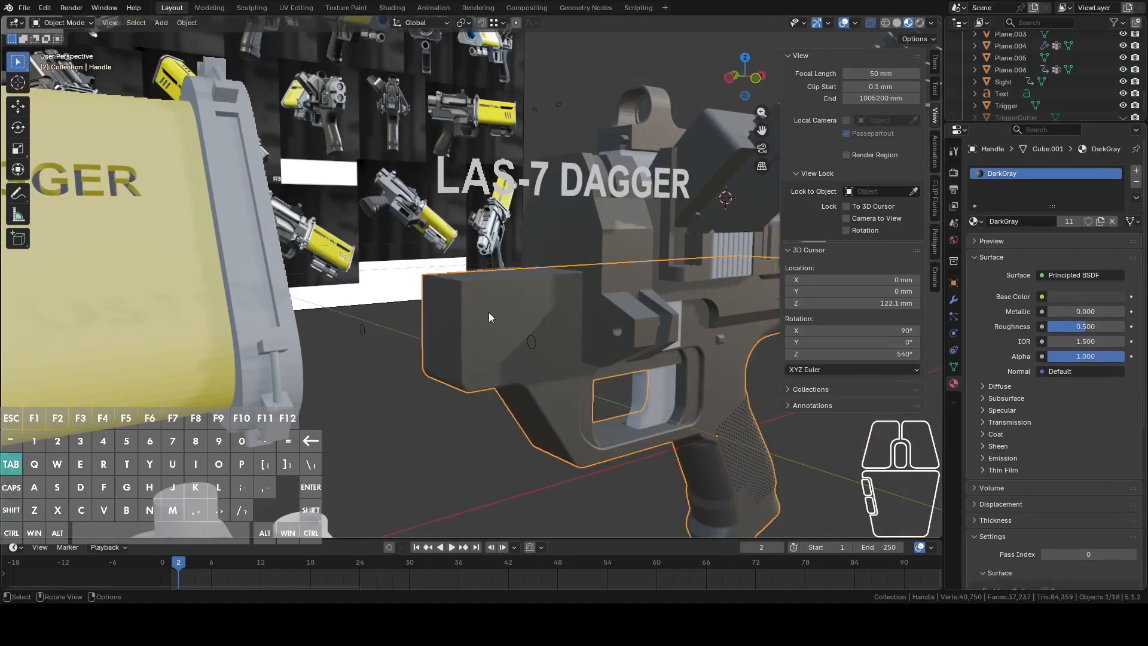
key(Tab)
shift+middle_drag(383, 337, 405, 336)
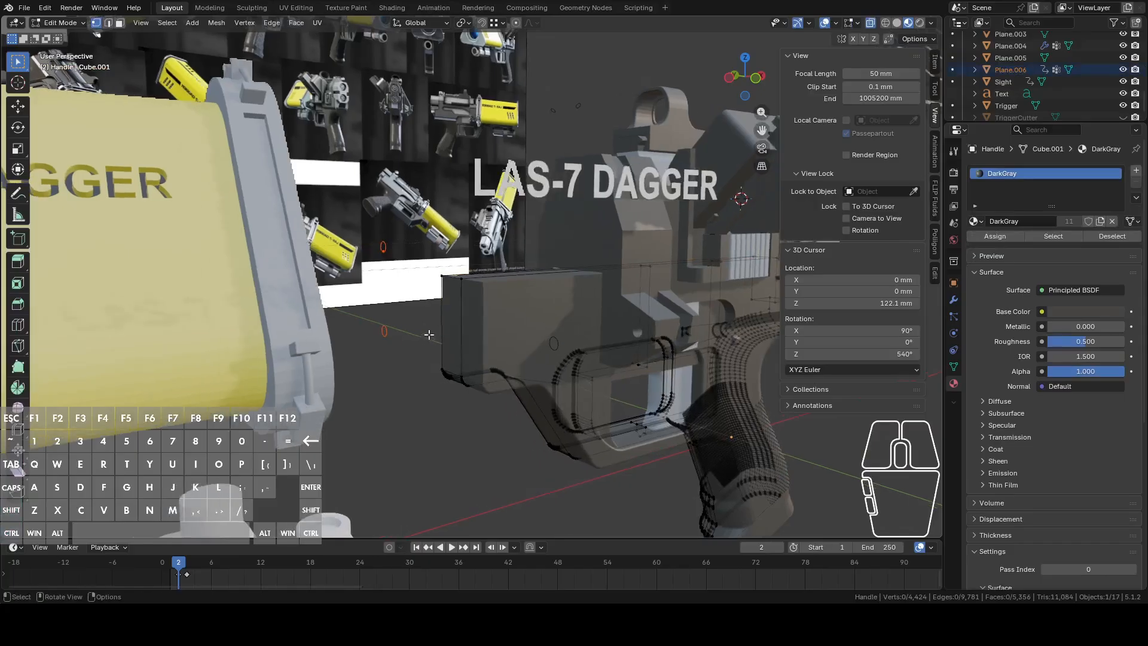
click(730, 80)
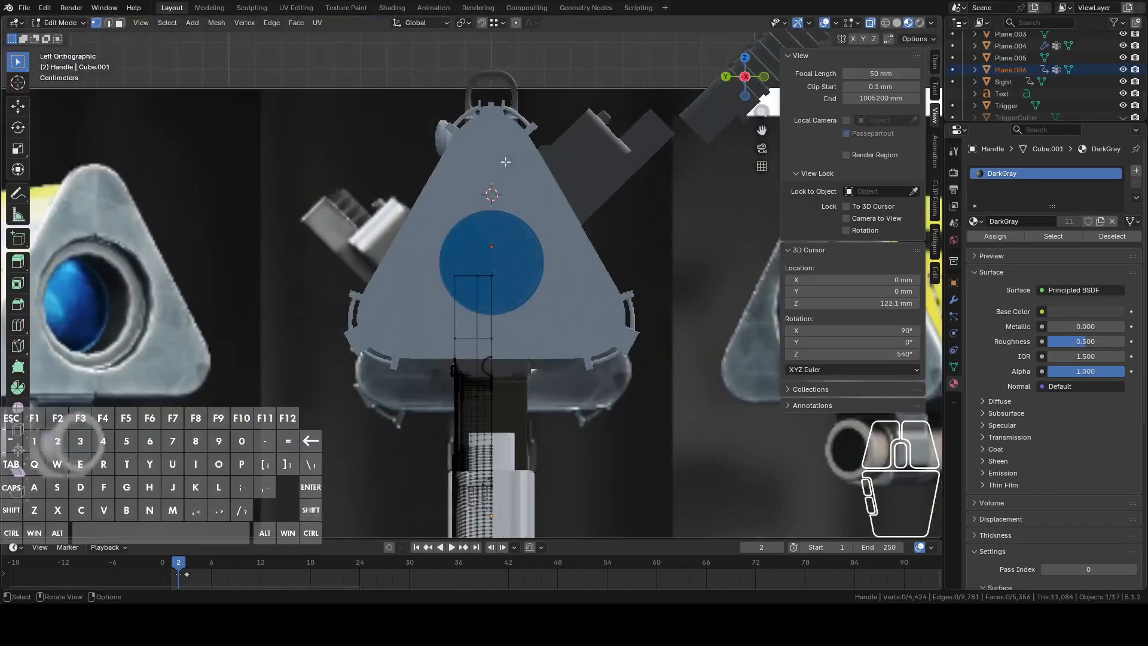
click(214, 23)
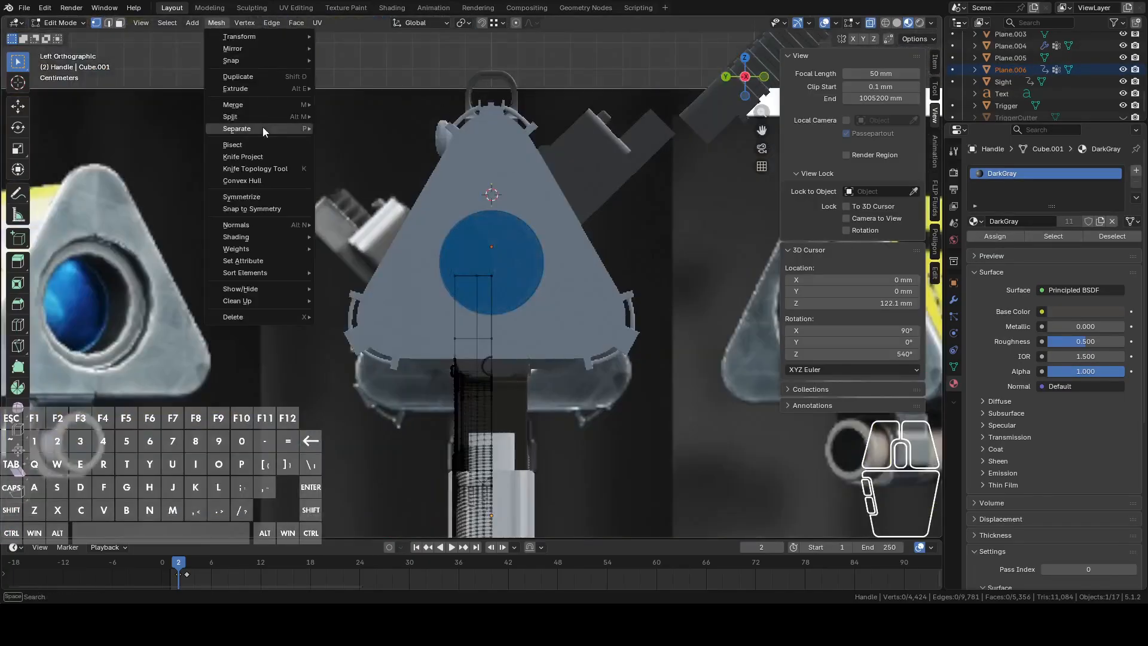
click(249, 159)
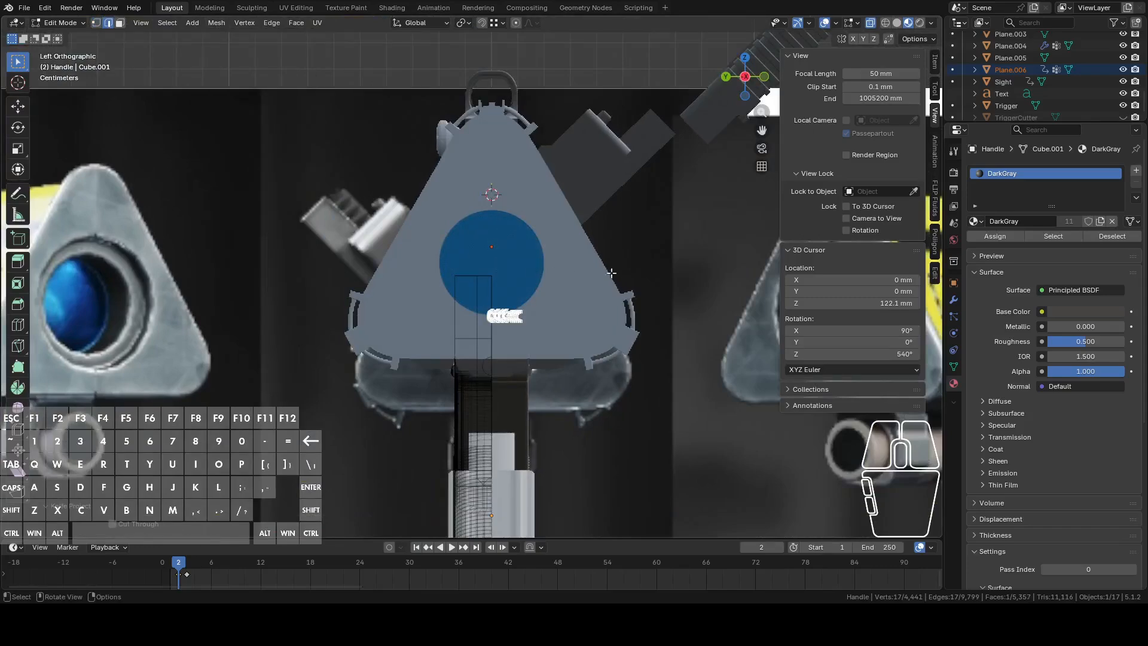
middle_drag(615, 278, 538, 305)
scroll(538, 305, up, 4)
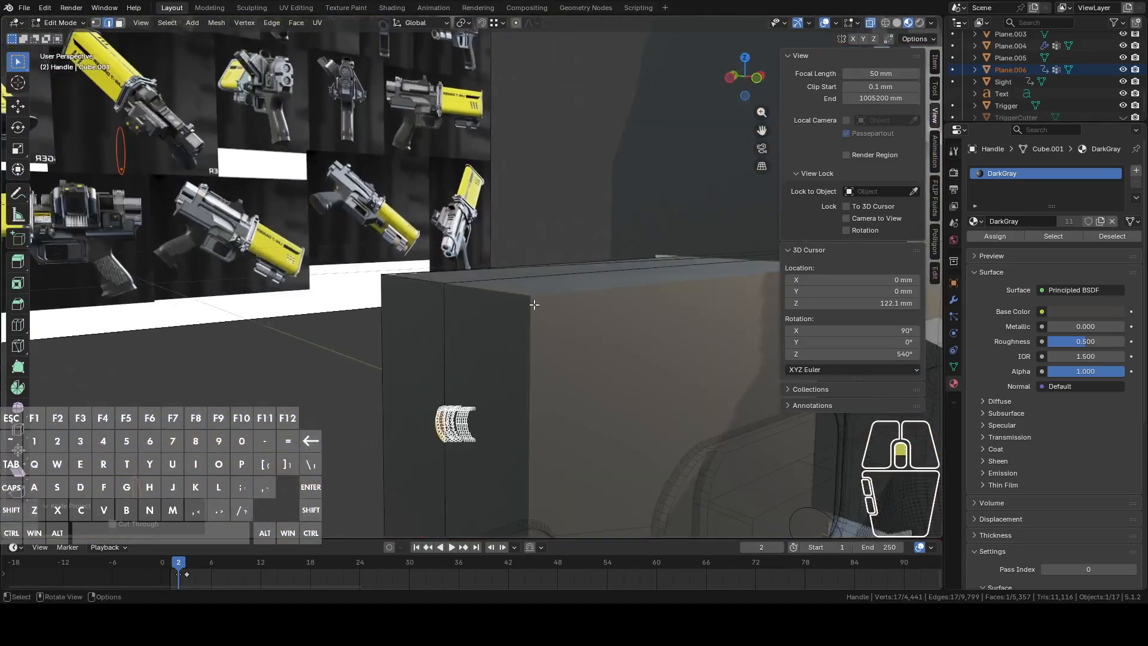
Inspect the projected cut on the gun body's front face in edit and object mode.
key(Tab)
key(Tab)
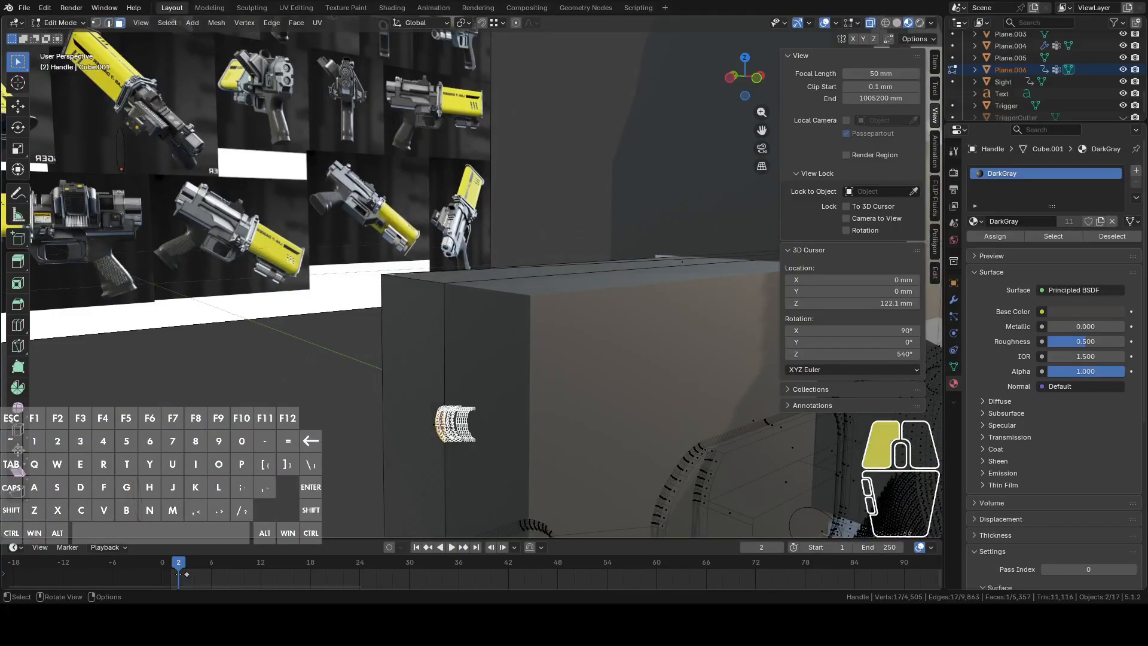
scroll(504, 311, up, 5)
click(511, 331)
mouse_move(510, 331)
middle_down()
mouse_move(523, 316)
mouse_move(501, 330)
middle_up()
scroll(518, 331, down, 10)
scroll(502, 341, up, 5)
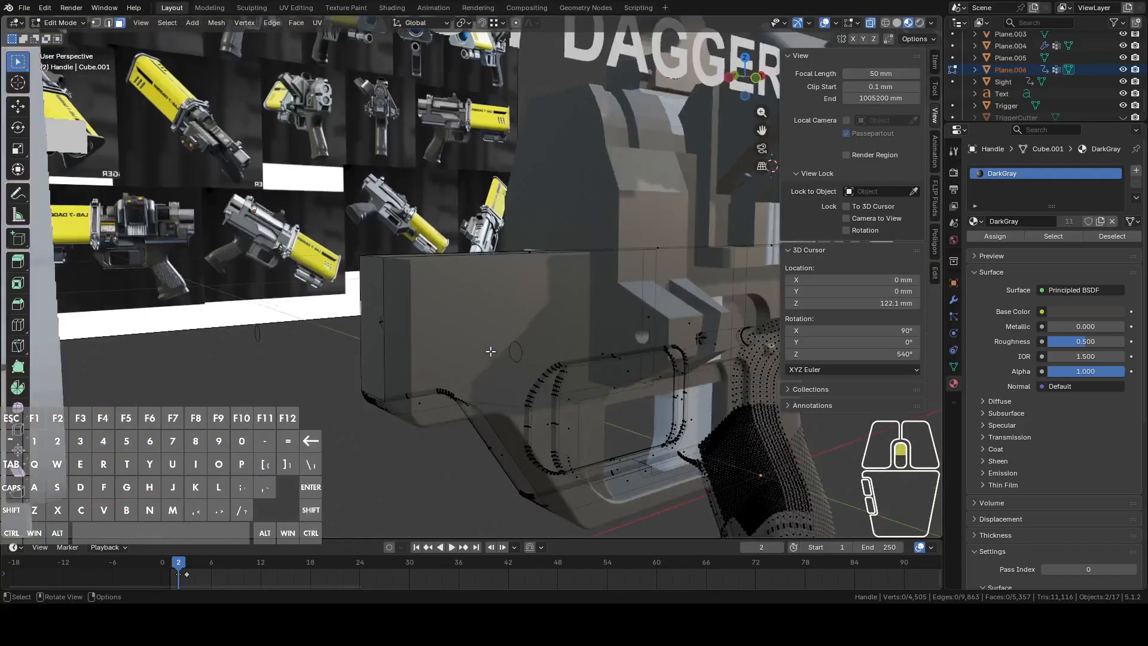
key(Tab)
scroll(405, 379, up, 1)
click(362, 375)
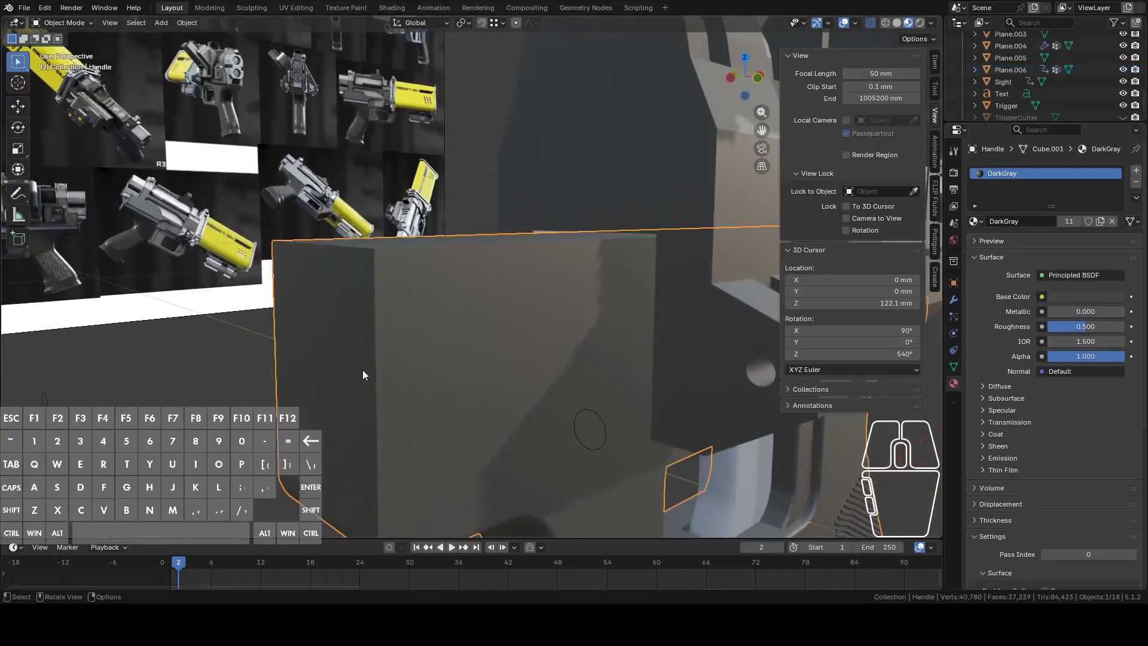
key(Tab)
middle_drag(361, 369, 882, 308)
key(Tab)
middle_drag(462, 313, 491, 352)
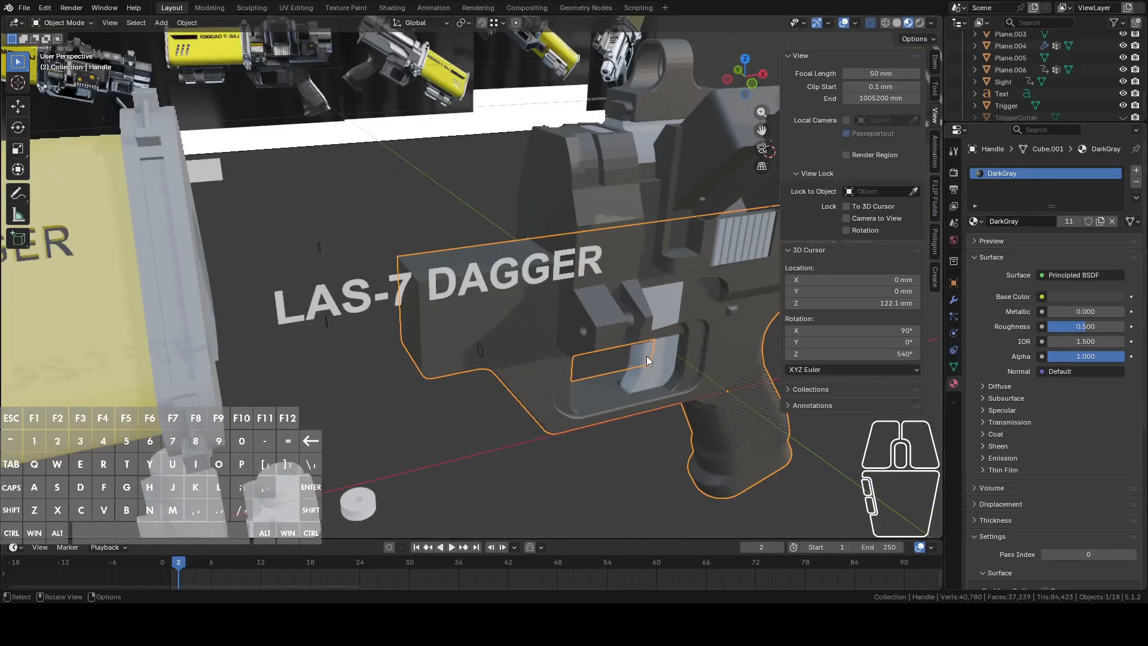
Apply the Mirror modifier on the Handle gun body.
click(954, 300)
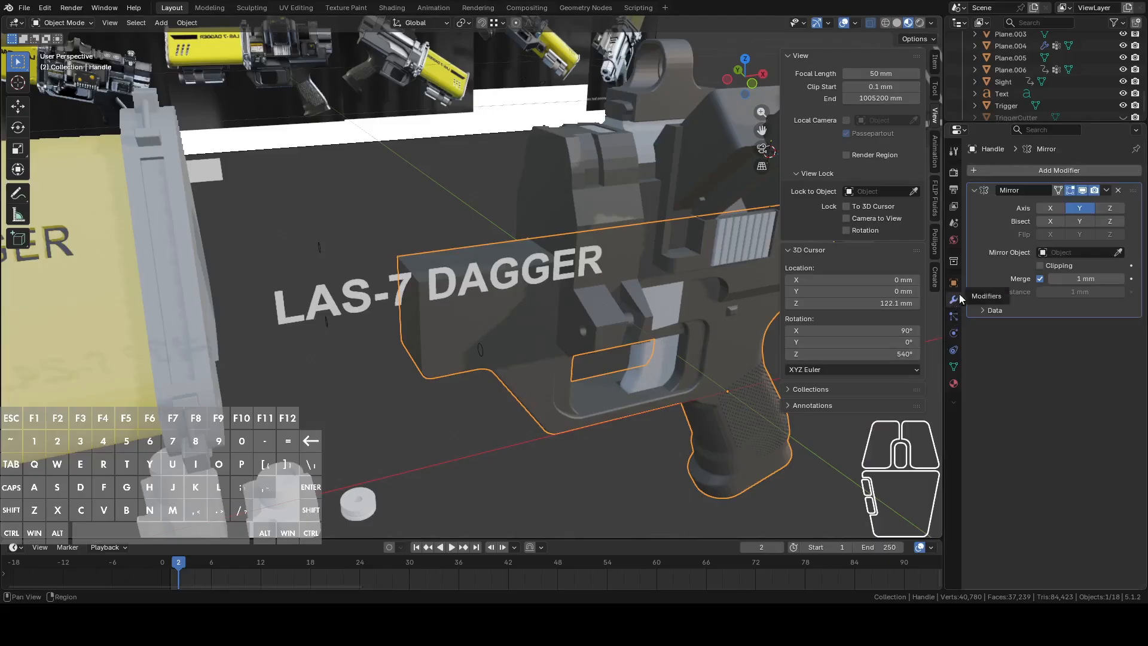
click(1108, 190)
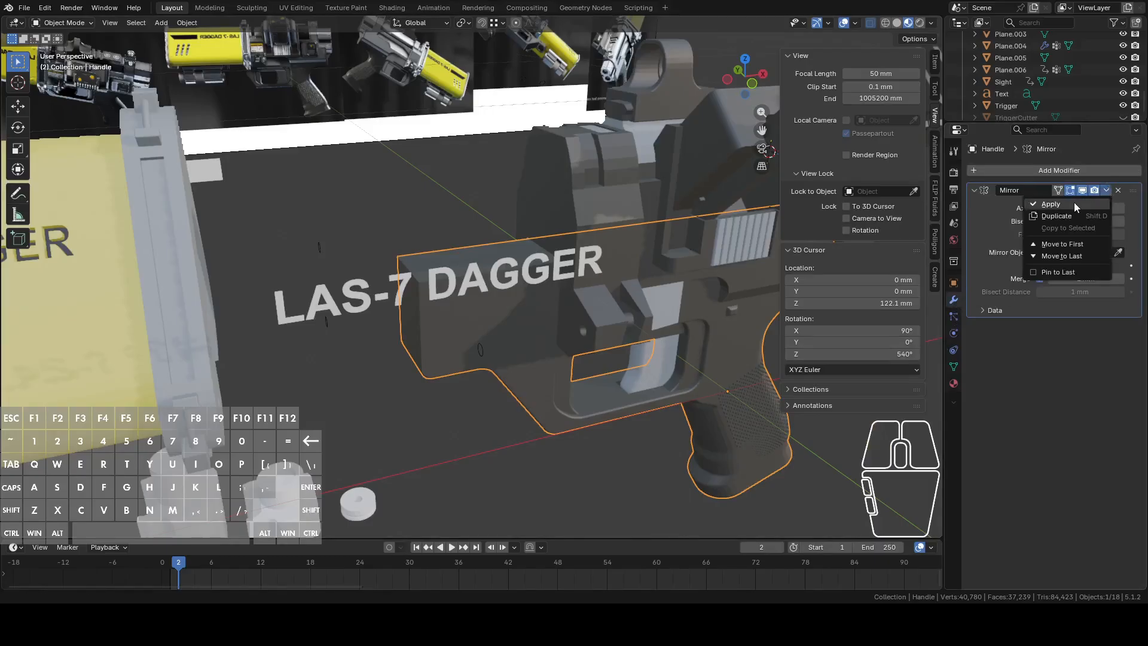
click(1063, 205)
click(628, 317)
Delete the edge splitting the circle on the gun body's front face and fill the loop with a single face.
middle_drag(460, 371, 423, 371)
key(Tab)
key(Tab)
click(390, 358)
key(Tab)
key(2)
click(418, 372)
key(x)
click(413, 370)
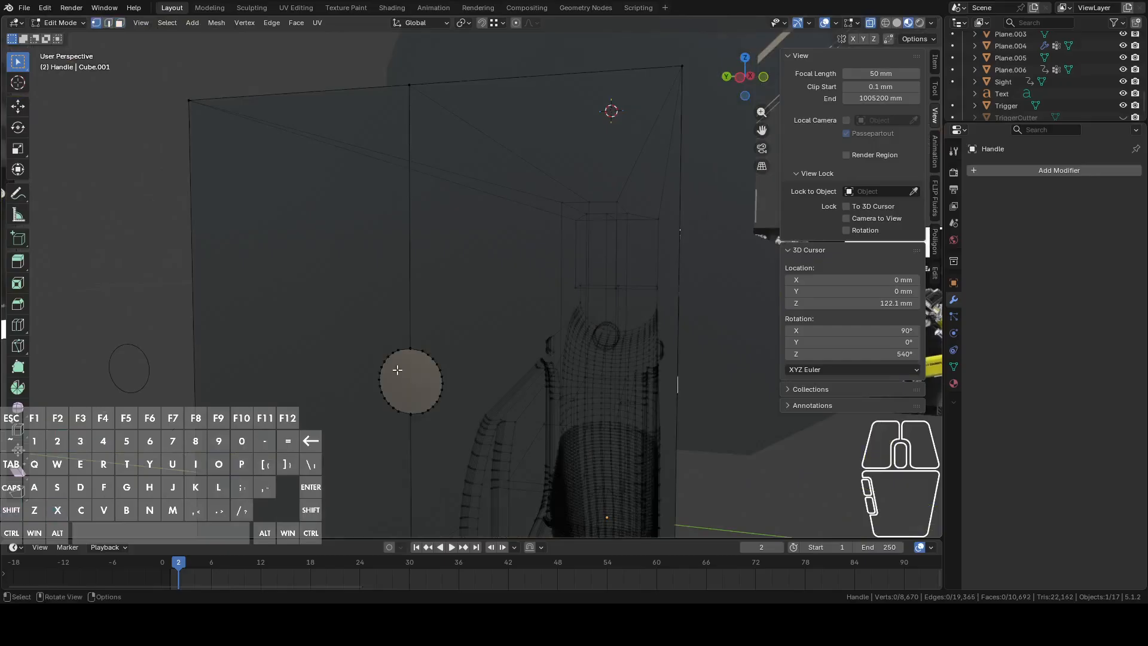
alt+click(395, 371)
key(f)
key(3)
mouse_move(409, 374)
middle_down()
mouse_move(385, 397)
mouse_move(411, 381)
middle_up()
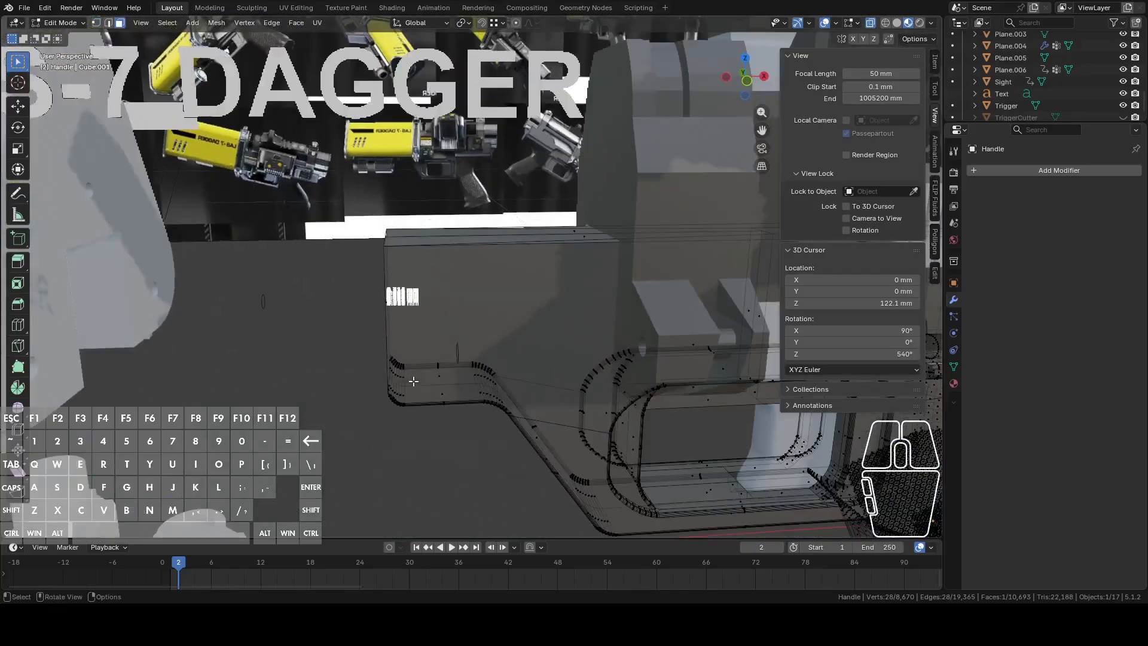
scroll(442, 470, down, 2)
middle_drag(520, 460, 479, 399)
scroll(472, 357, down, 4)
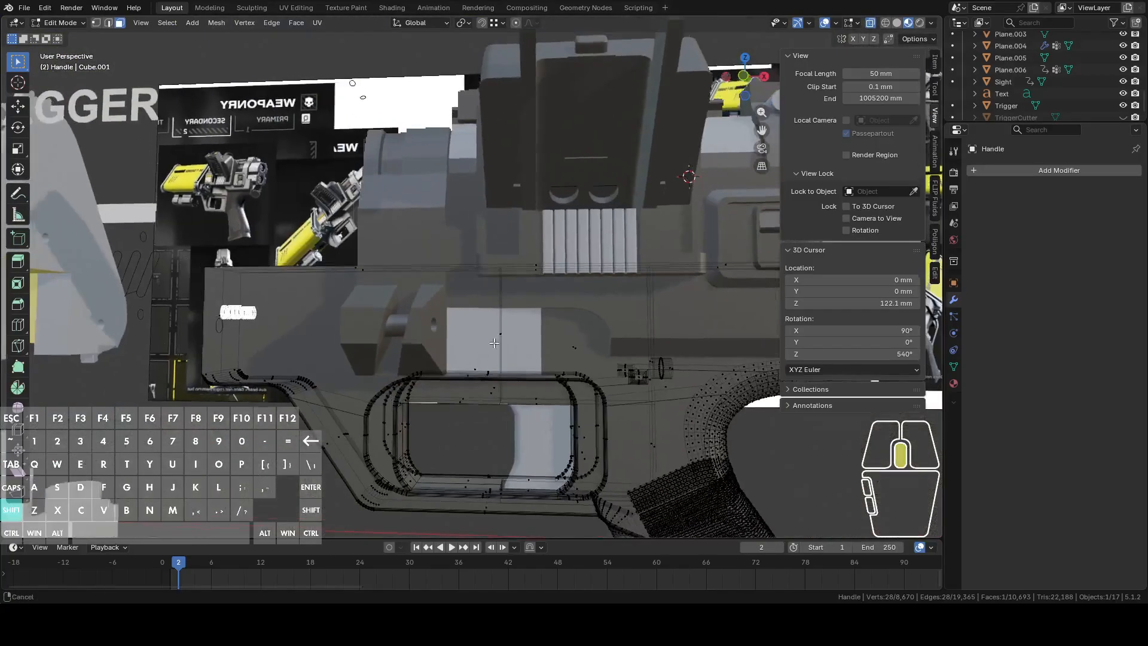
Try to extrude the circle face on the gun body's front along the global X axis, and undo the extrusion.
key(e)
key(y)
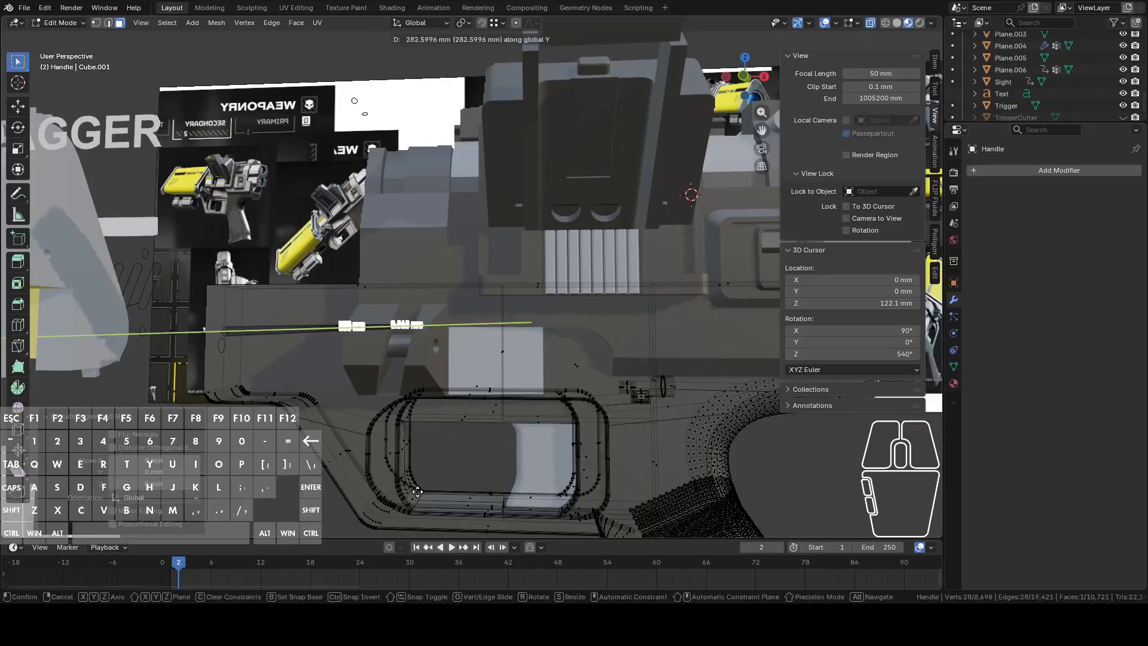
key(x)
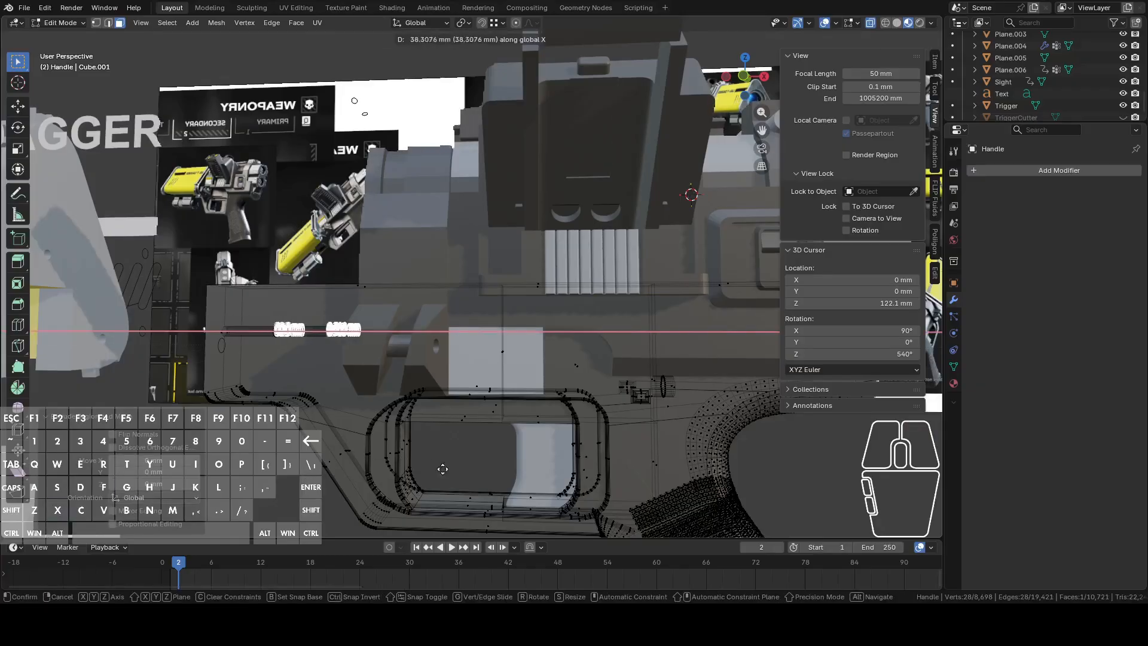
click(488, 484)
middle_drag(441, 417, 470, 357)
key(ctrl+z)
mouse_move(395, 359)
middle_down()
mouse_move(394, 344)
mouse_move(411, 354)
middle_up()
key(ctrl+z)
Snap the circle's bottom vertex onto the upper end of the vertical edge beneath it so the two vertices merge.
click(404, 352)
key(1)
click(404, 353)
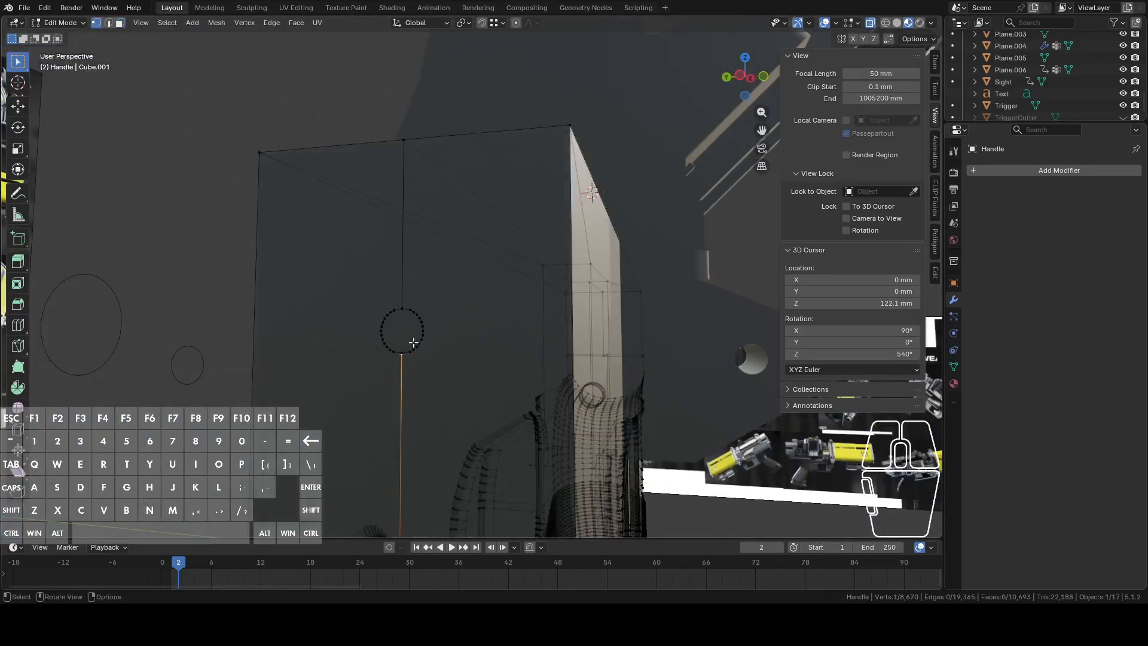
key(KP_Decimal)
middle_drag(418, 342, 446, 321)
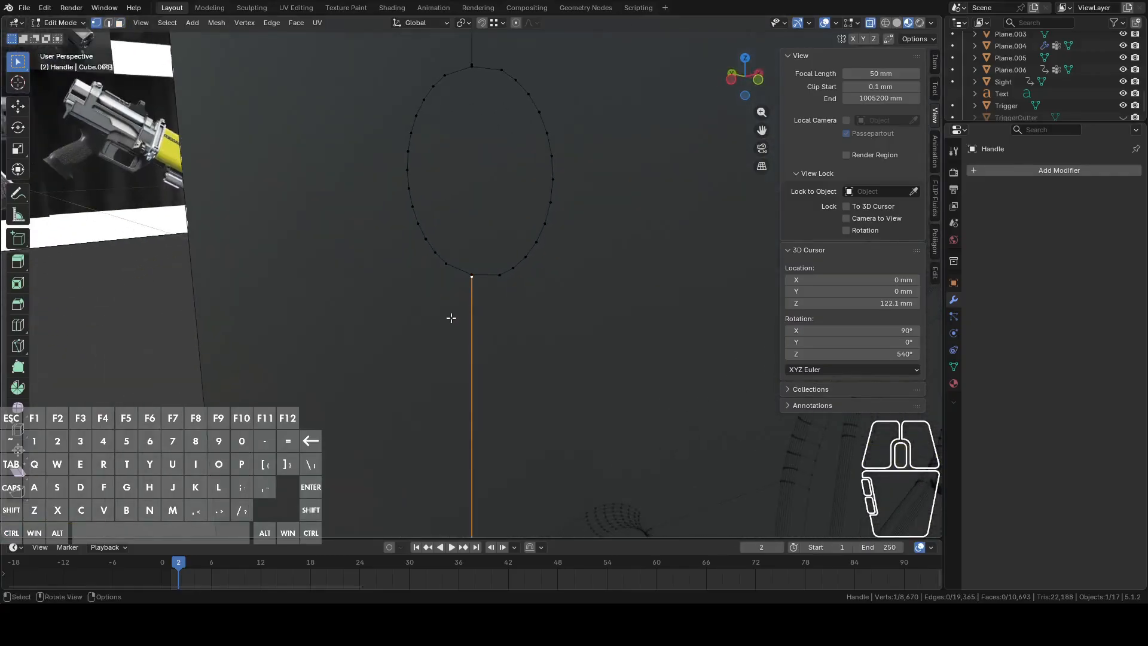
middle_drag(472, 272, 492, 282)
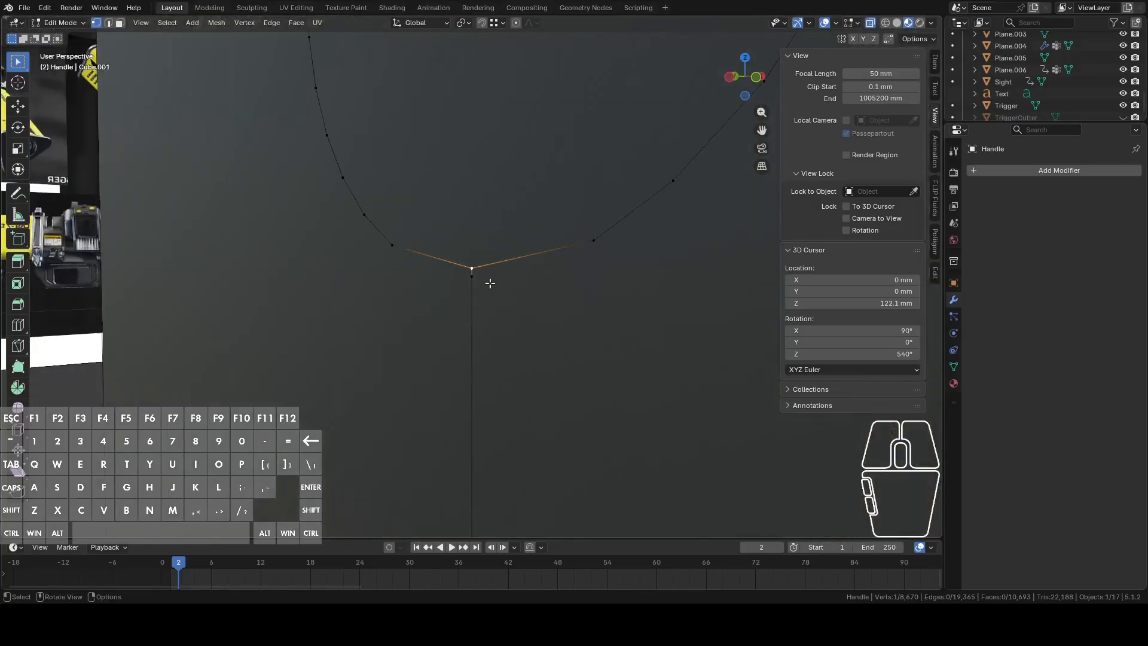
click(471, 272)
key(g)
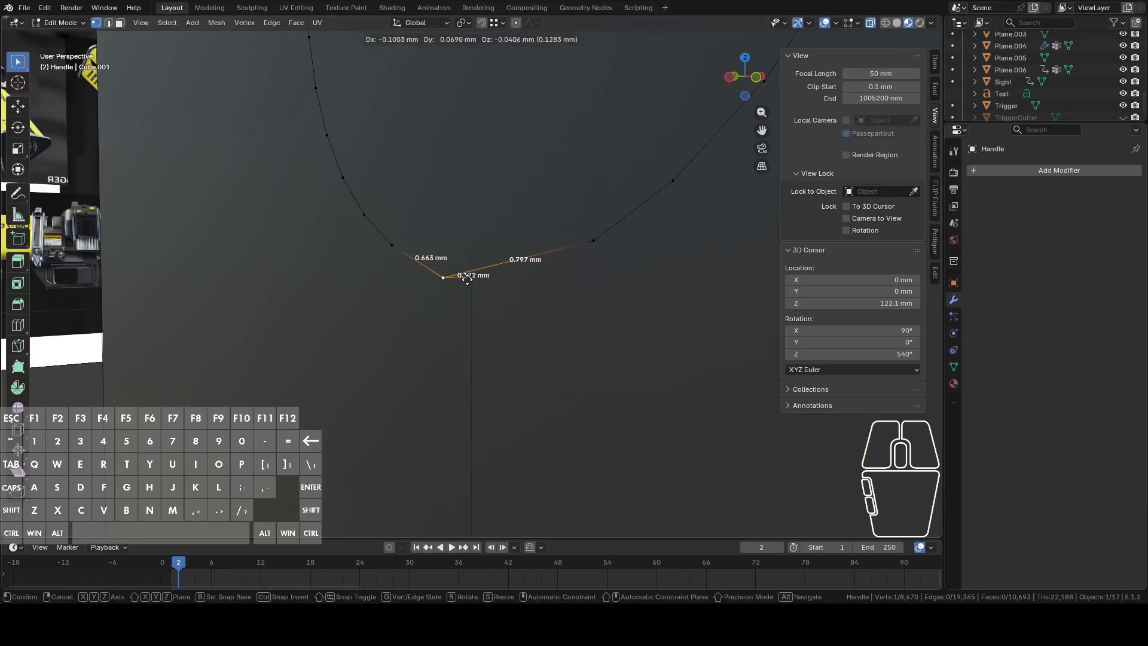
right_click(467, 279)
key(g)
click(472, 277)
scroll(471, 281, down, 5)
scroll(471, 280, up, 3)
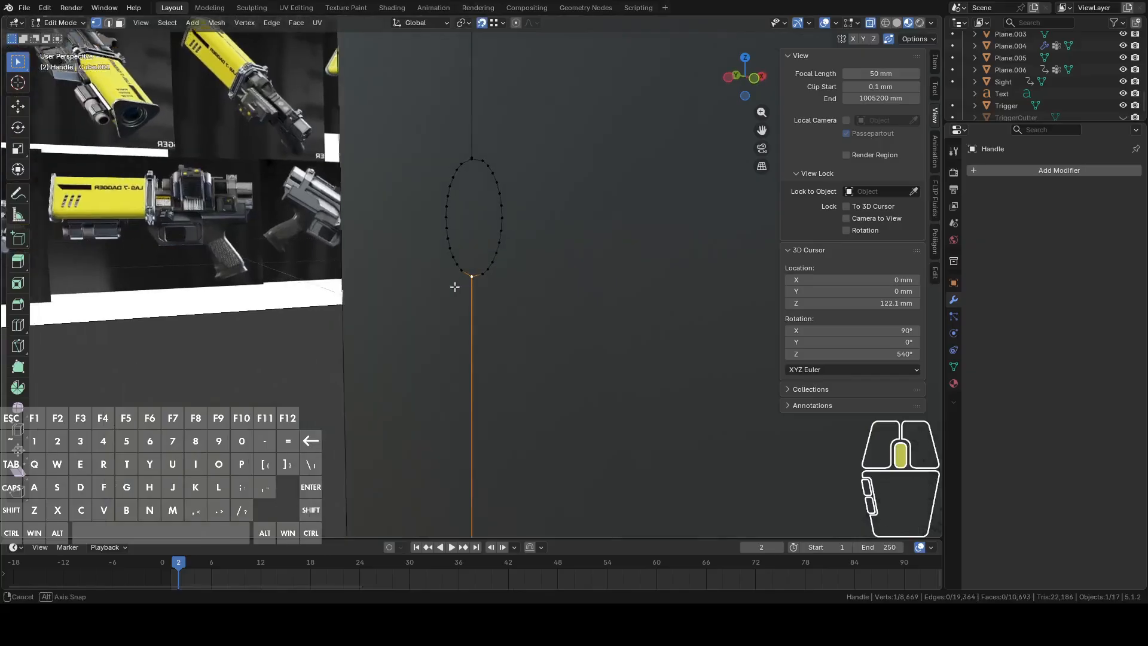
Set the 3D cursor to the circle's bottom vertex and add a plane there.
middle_drag(542, 208, 497, 335)
click(471, 338)
key(F3)
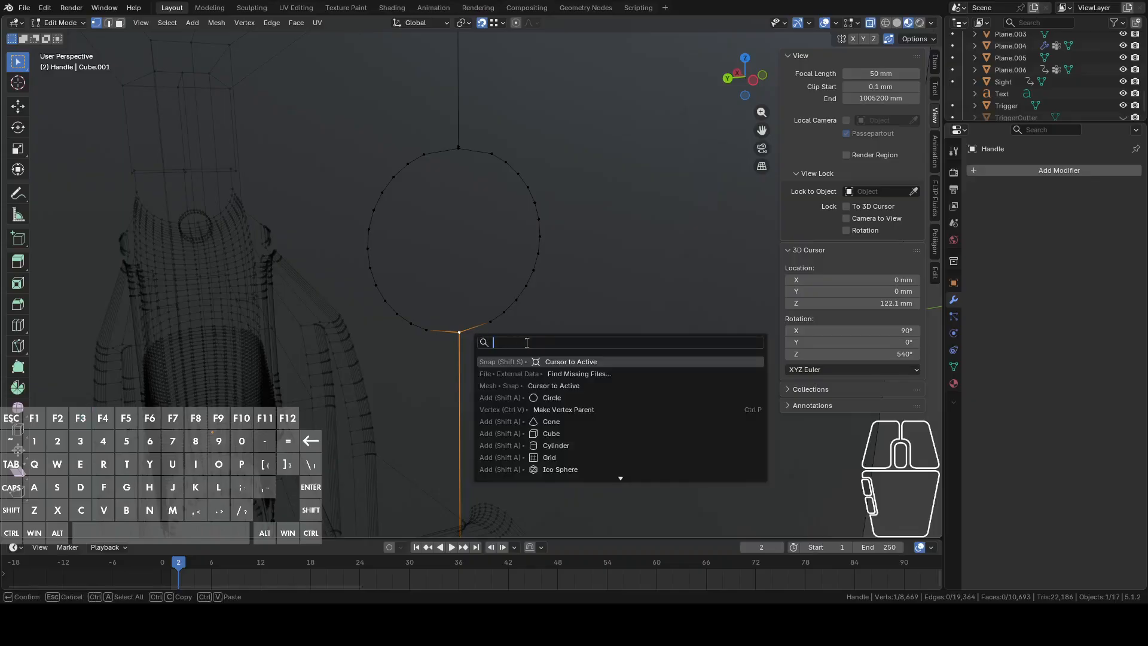
click(576, 361)
key(shift+a)
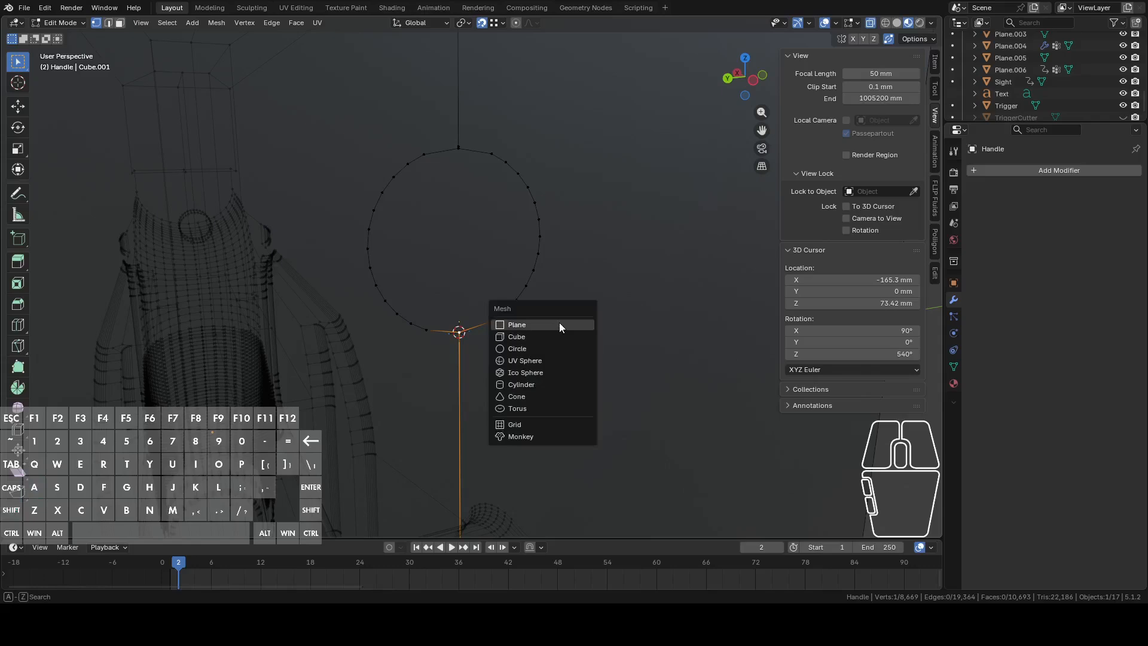
click(560, 325)
Rotate the plane upright about the global Y axis and scale it down to about 3.14 mm square.
key(r)
key(x)
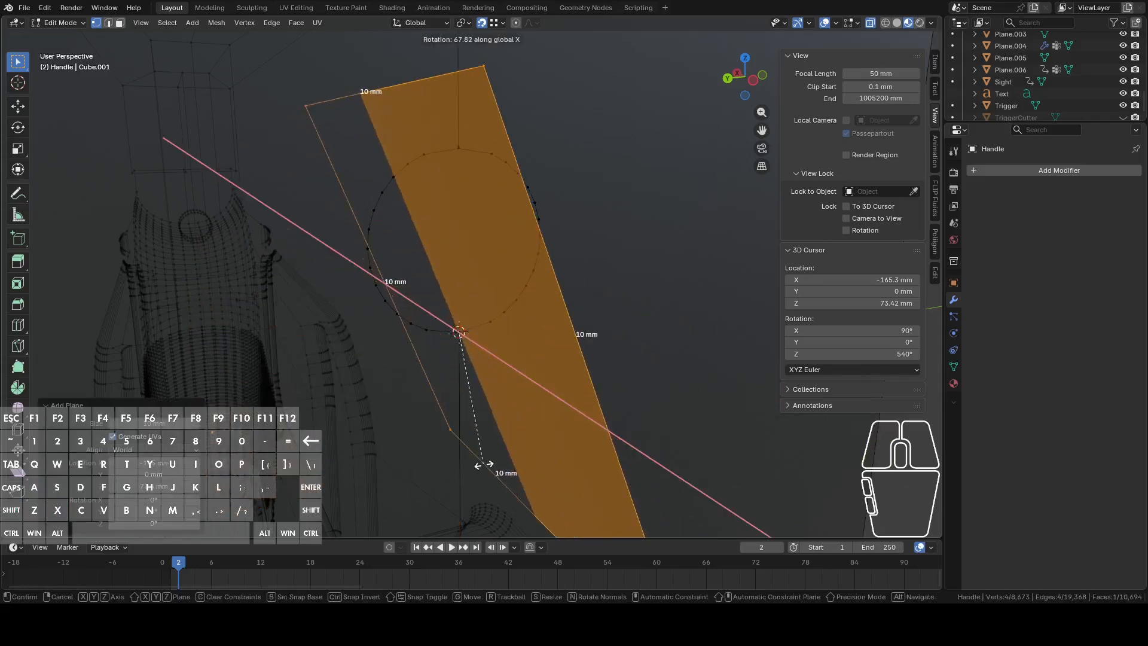
right_click(484, 465)
key(r)
key(y)
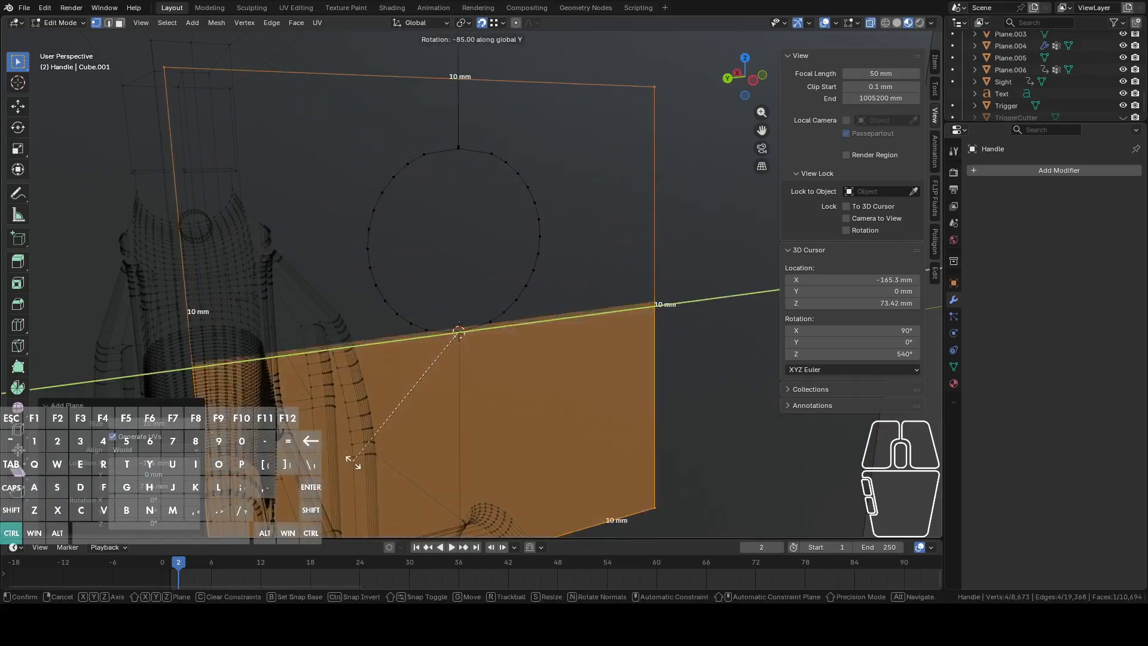
click(342, 453)
key(s)
click(474, 379)
Connect both pairs of opposite corners of the plane with diagonal edges to make a 45-degree guide.
click(410, 402)
shift+click(527, 249)
key(f)
click(532, 374)
key(f)
Turn off X-ray and snap the whole guide plane down along Z about 0.75 mm to level with a circle vertex.
mouse_move(437, 273)
middle_down()
mouse_move(482, 263)
mouse_move(422, 257)
middle_up()
click(370, 253)
key(ctrl+l)
middle_drag(360, 241, 480, 255)
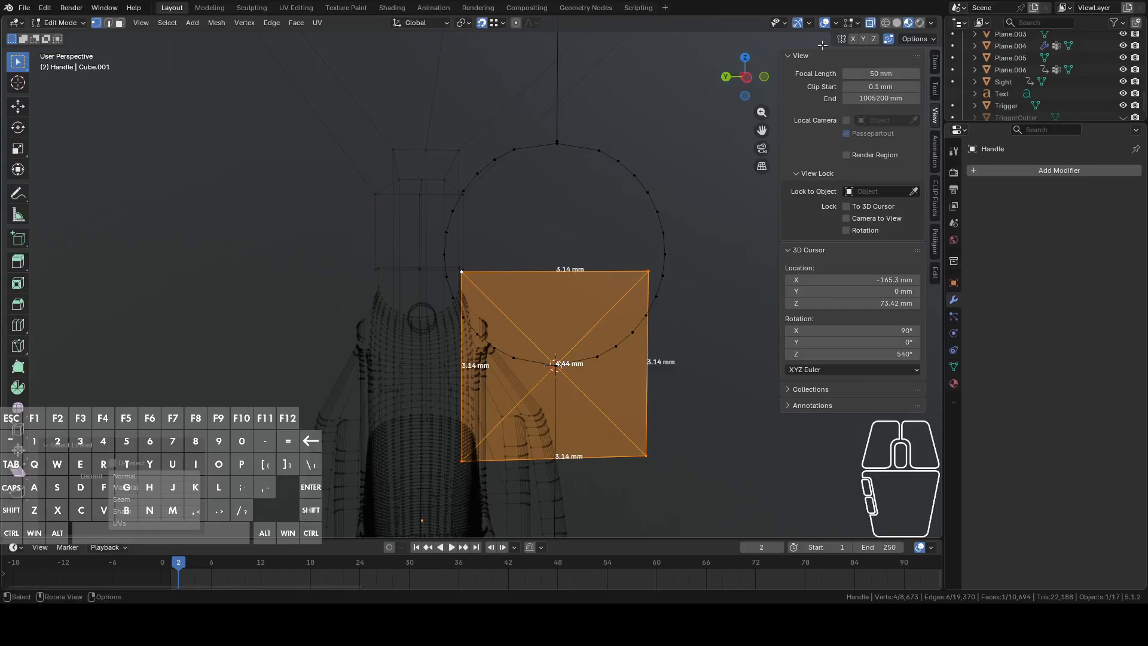
click(871, 28)
key(g)
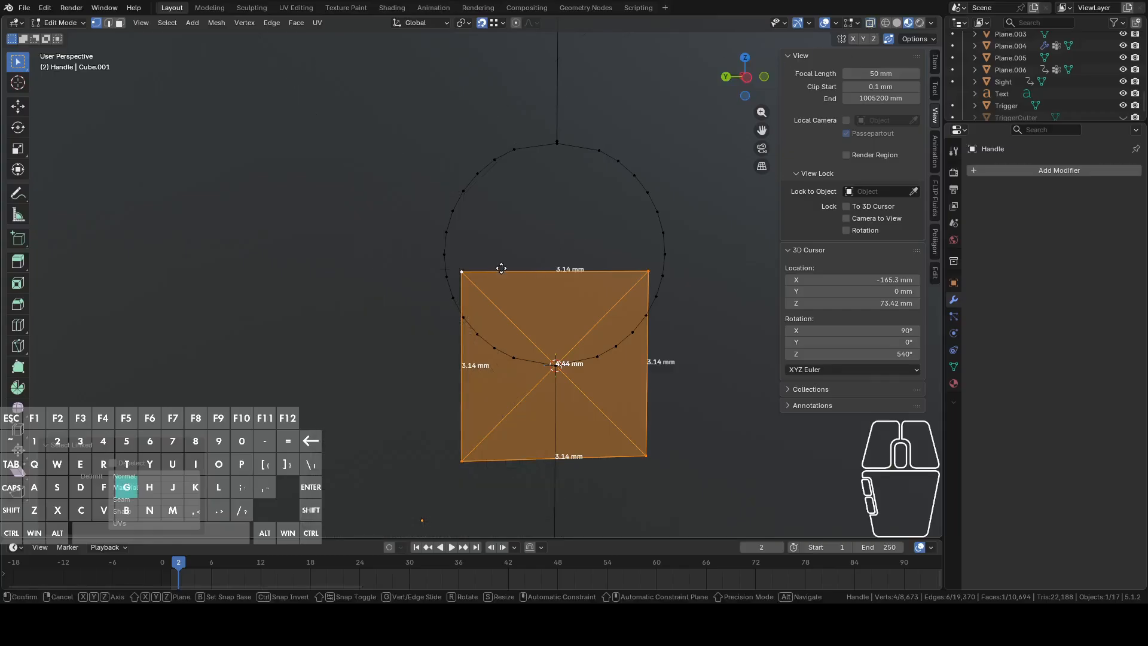
key(z)
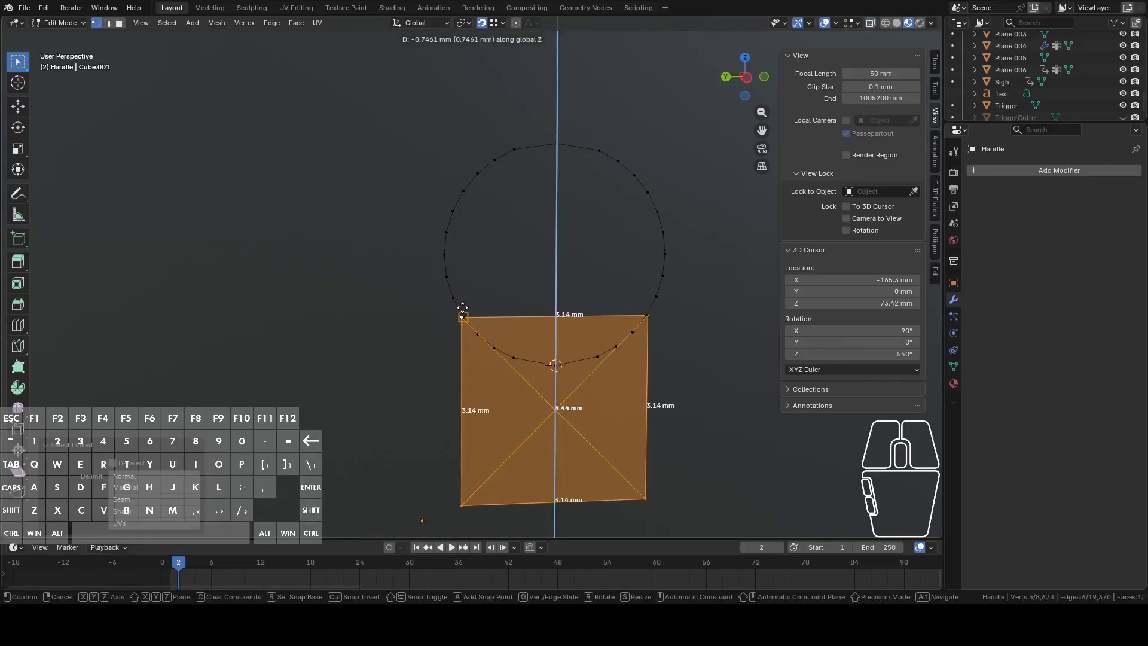
click(463, 307)
Try snapping the guide plane's corner to the next circle vertex and lowering the five bottom arc vertices along Z.
middle_drag(542, 292, 526, 213)
scroll(534, 296, up, 1)
scroll(534, 295, up, 1)
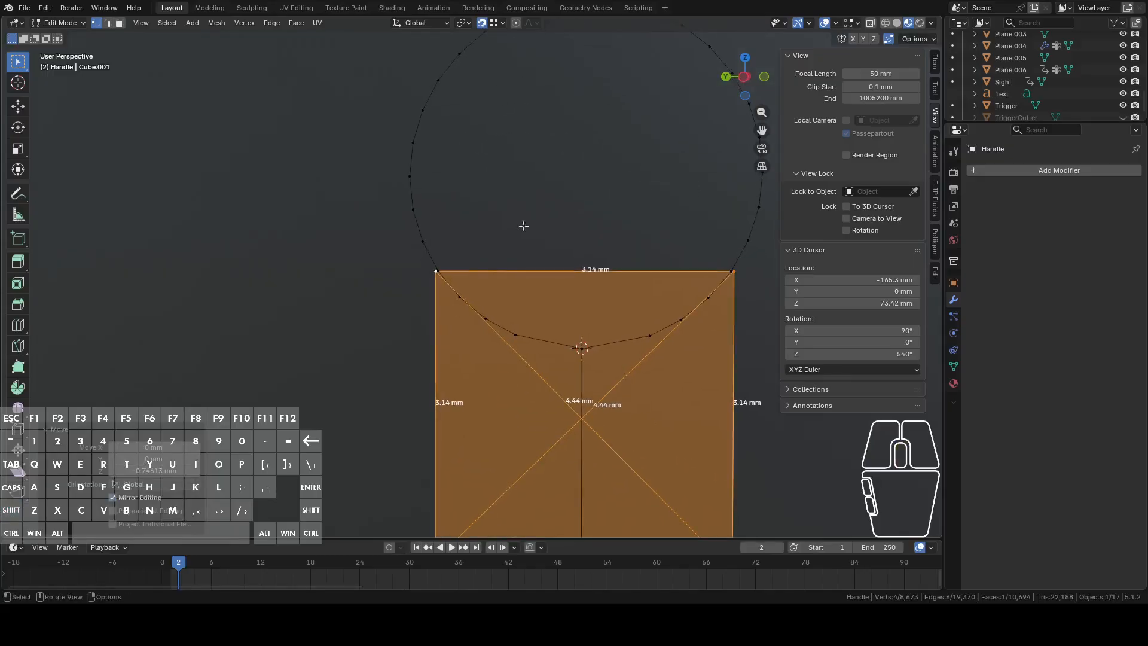
key(g)
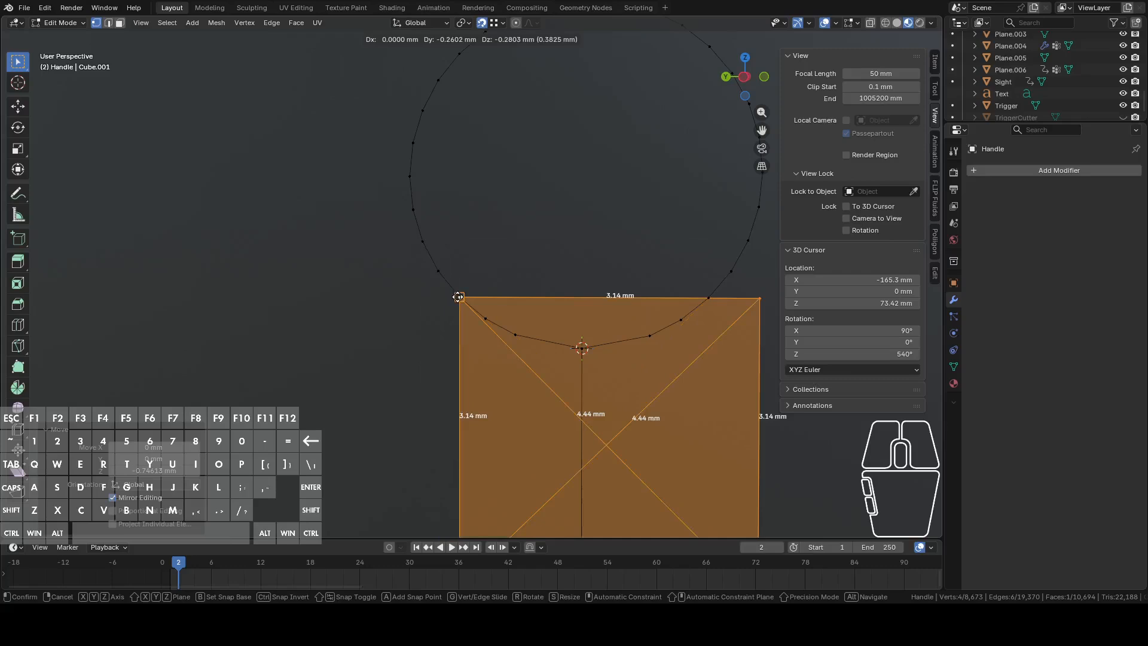
click(455, 289)
drag(465, 311, 485, 316)
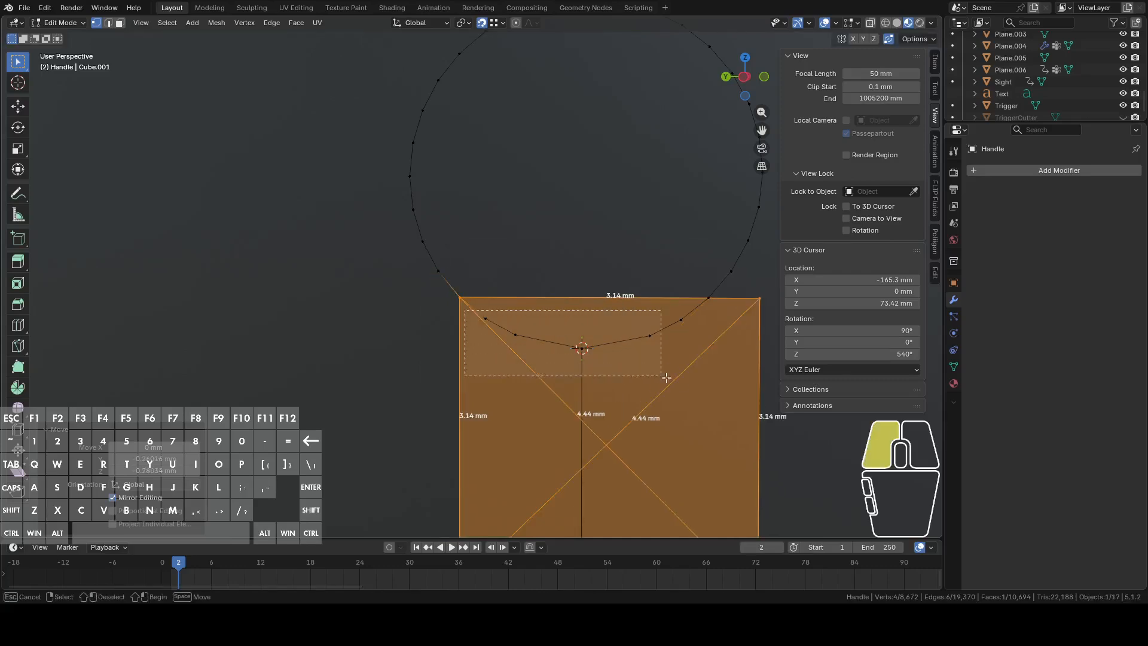
drag(685, 387, 685, 388)
key(g)
key(z)
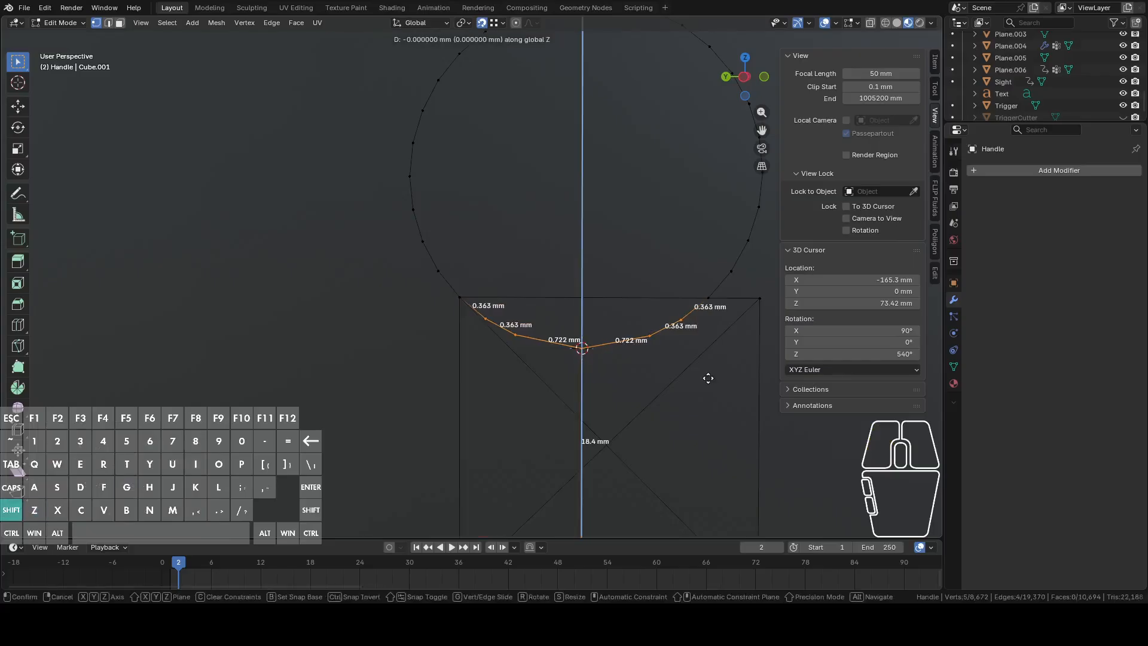
click(702, 396)
Check the lowered arc against the guide's diagonal and try selecting its remaining vertices and the linked guide plane.
mouse_move(702, 395)
middle_down()
mouse_move(709, 386)
mouse_move(692, 391)
middle_up()
scroll(692, 391, up, 7)
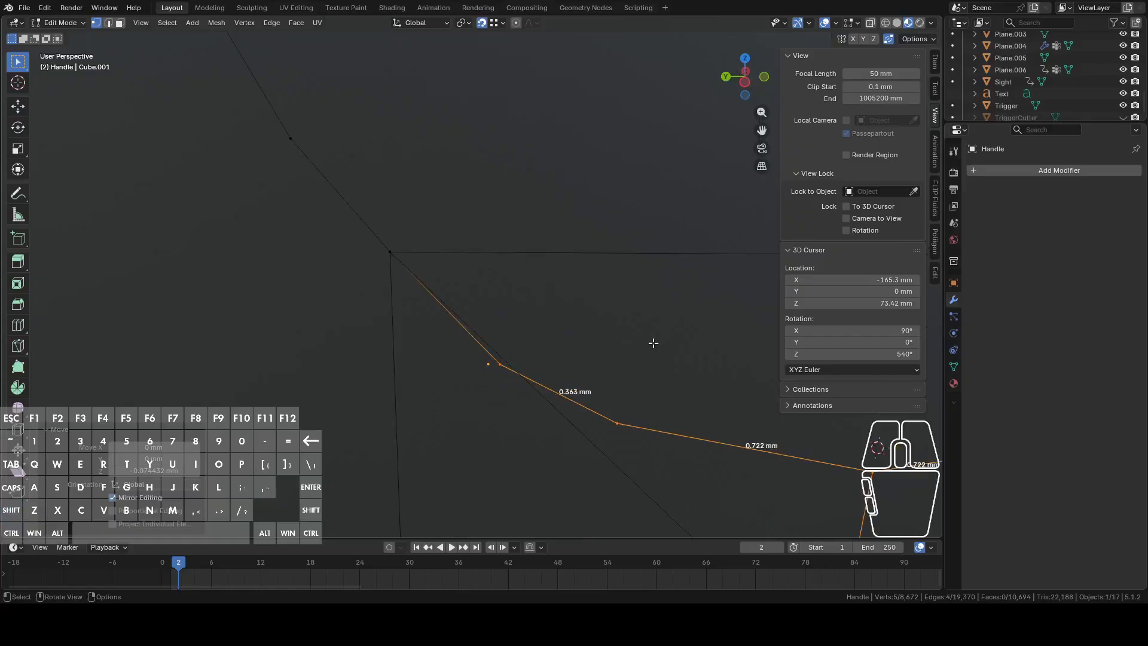
key(2)
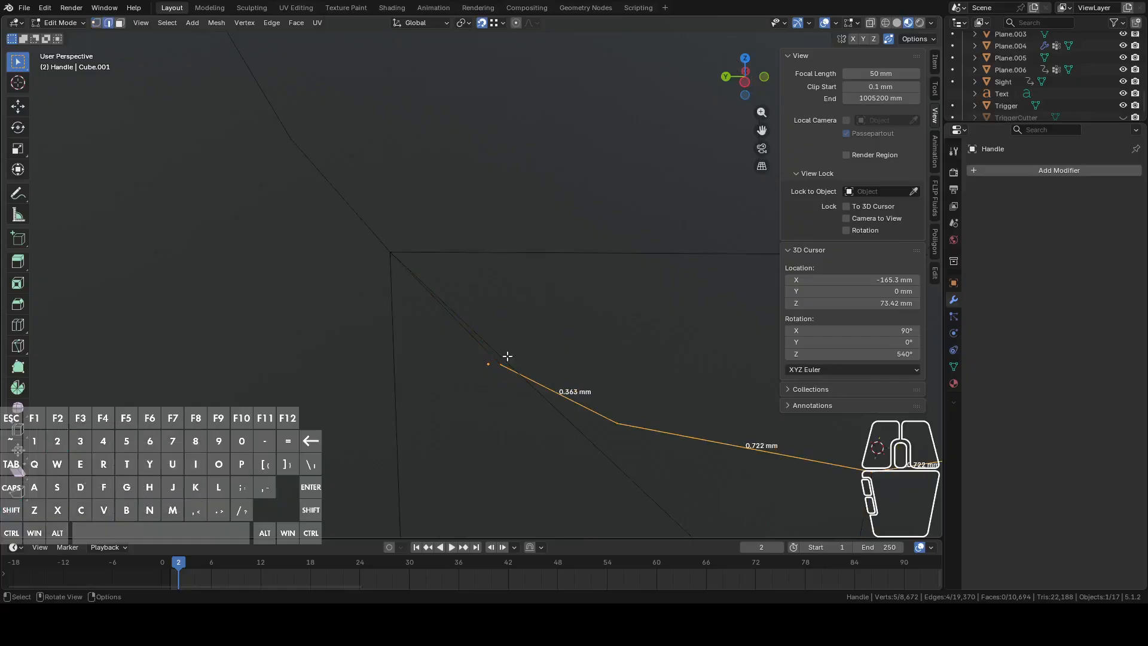
click(507, 356)
key(1)
click(497, 367)
scroll(507, 384, down, 1)
shift+middle_drag(541, 394, 483, 371)
scroll(486, 370, down, 1)
key(1)
drag(499, 322, 756, 400)
scroll(482, 230, down, 2)
scroll(658, 324, down, 2)
click(669, 297)
key(l)
click(668, 297)
Undo the arc adjustment and the guide plane's last move.
key(ctrl+z)
key(ctrl+z)
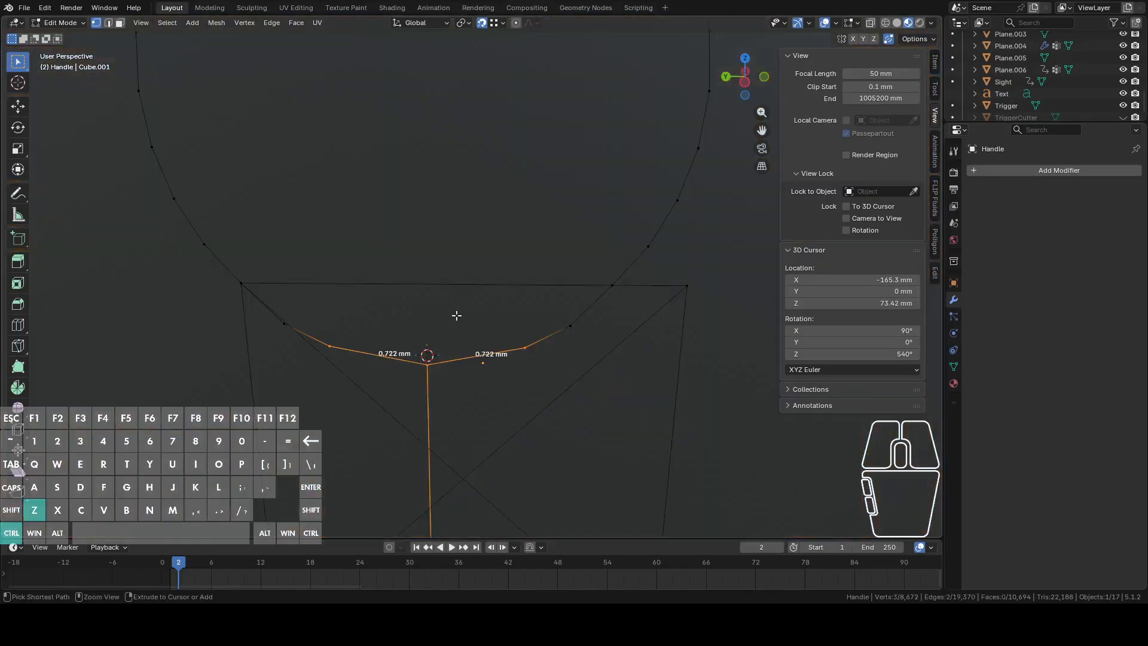
key(ctrl+z)
key(ctrl+z)
key(ctrl+z)
key(ctrl+z)
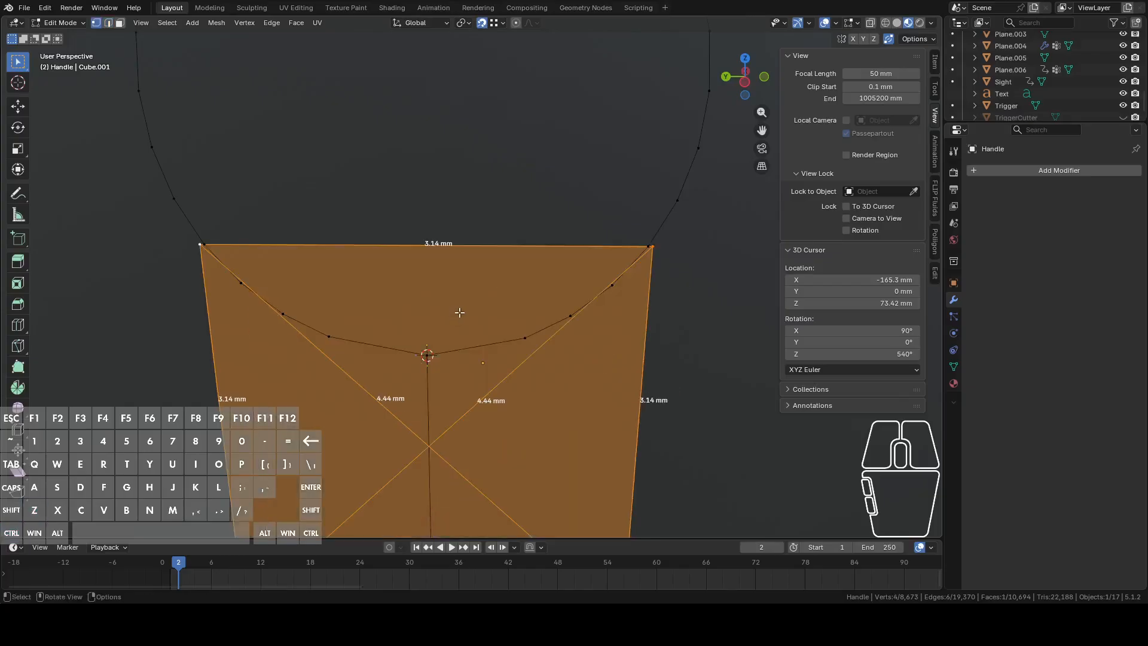
Snap the guide plane's corner to the next circle vertex and lower the five bottom arc vertices about 0.07 mm along Z.
shift+middle_drag(415, 223, 503, 234)
key(g)
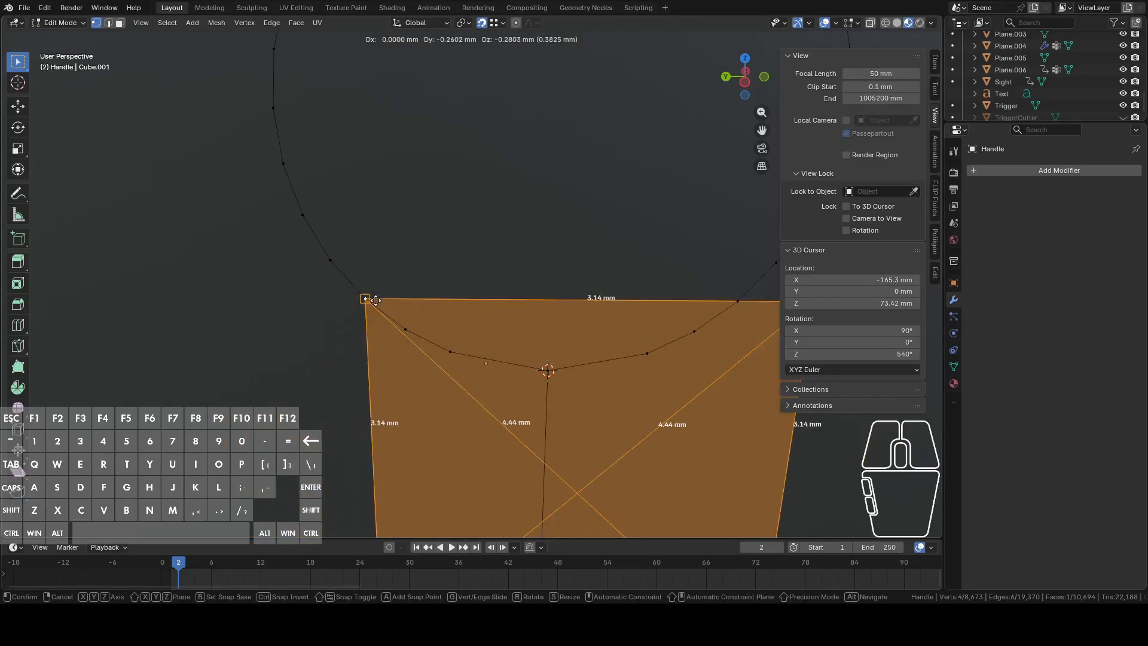
click(375, 300)
drag(390, 317, 751, 397)
key(g)
key(z)
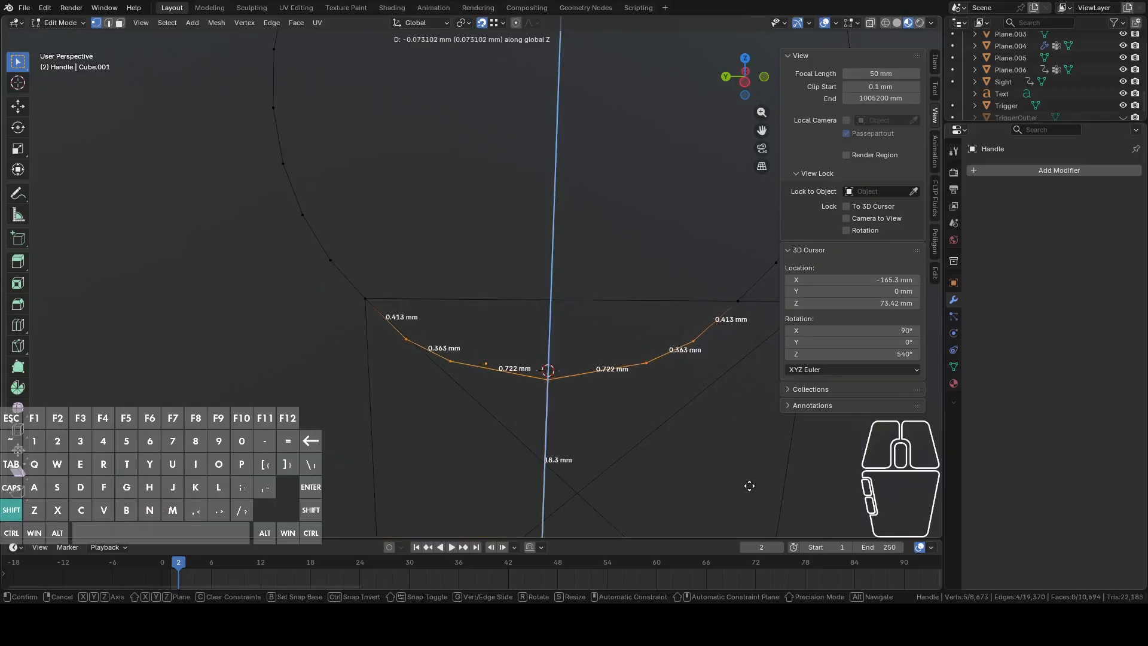
shift+click(750, 486)
shift+middle_drag(682, 353, 612, 351)
scroll(613, 353, down, 1)
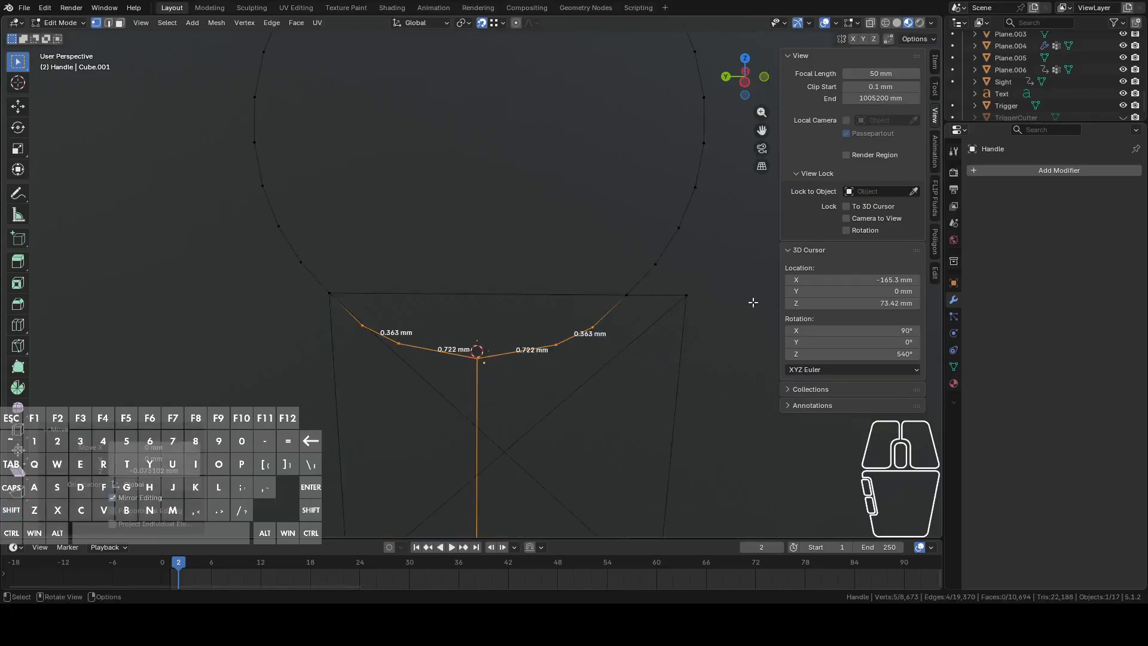
Snap the guide's other upper corner to the opposite arc vertex and lower the three remaining bottom vertices along Z onto its diagonal.
click(689, 296)
key(ctrl+l)
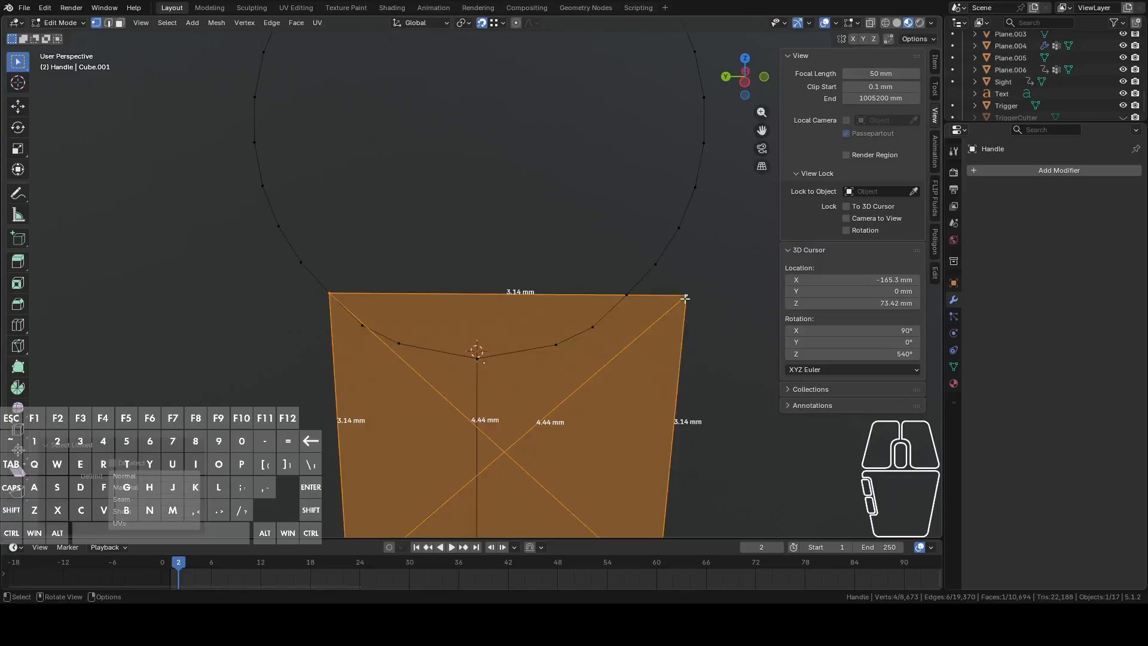
key(g)
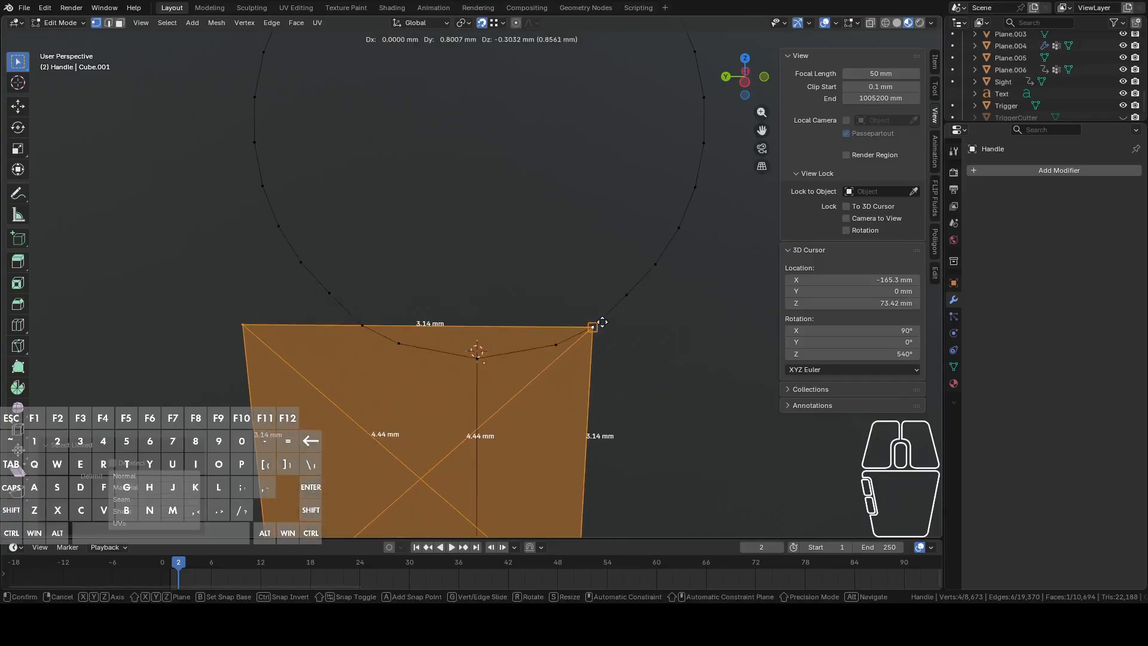
click(602, 322)
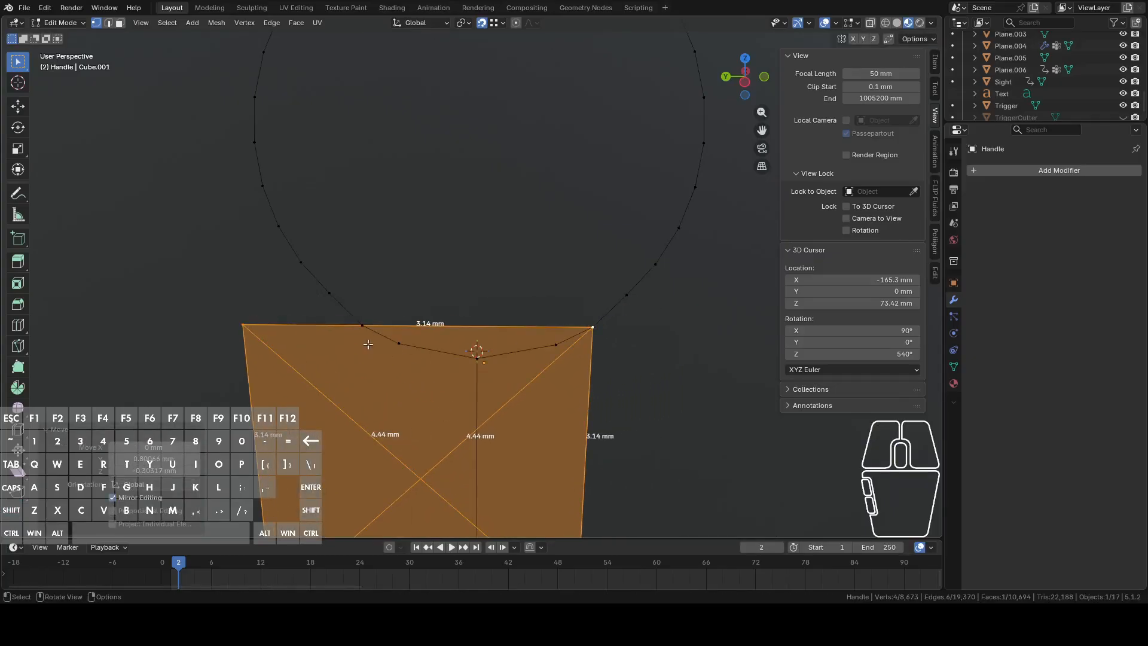
drag(369, 339, 449, 367)
drag(585, 387, 585, 386)
key(g)
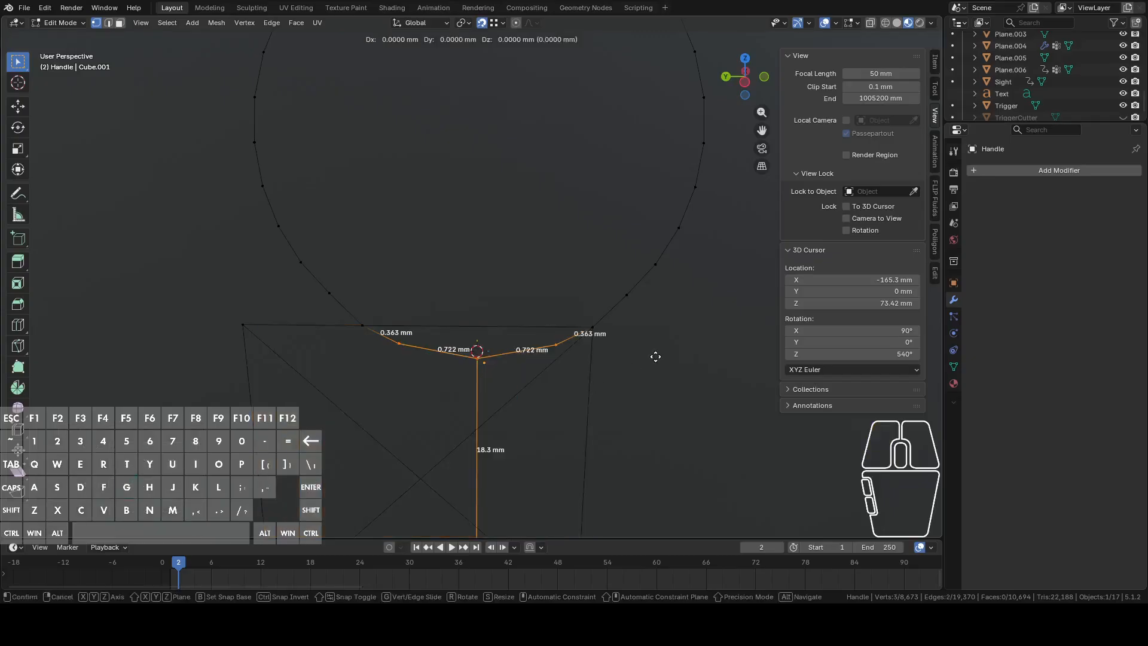
key(z)
click(660, 379)
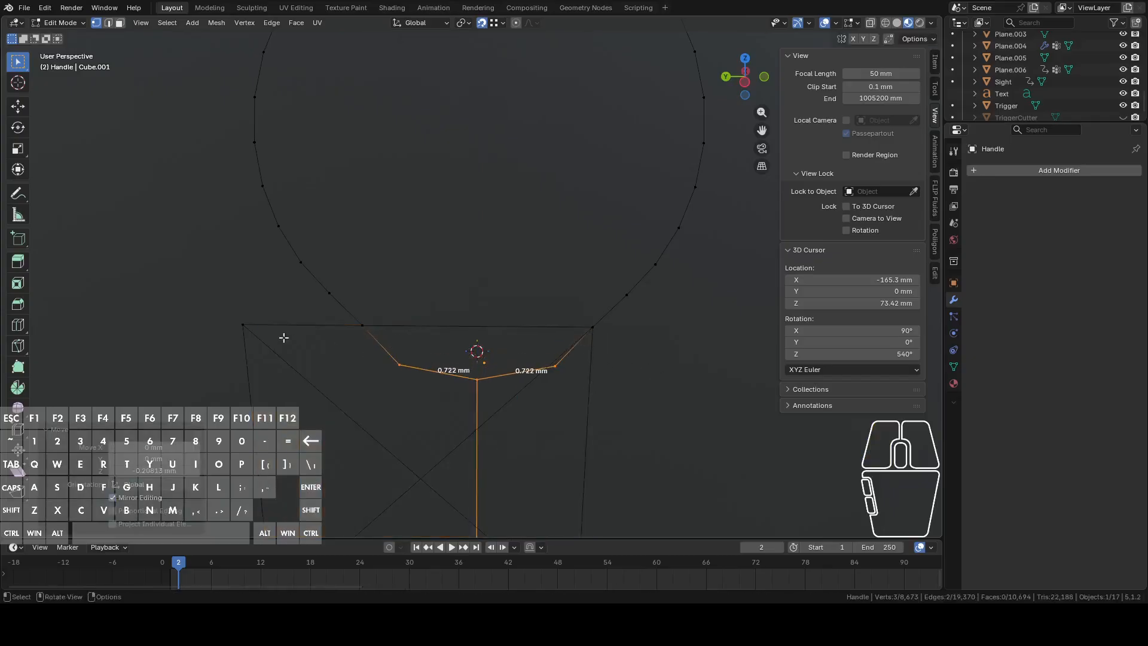
Snap the guide's corner to the adjacent arc vertex and lower the circle's bottom vertex about 0.61 mm along Z onto the diagonal.
click(253, 328)
key(ctrl+l)
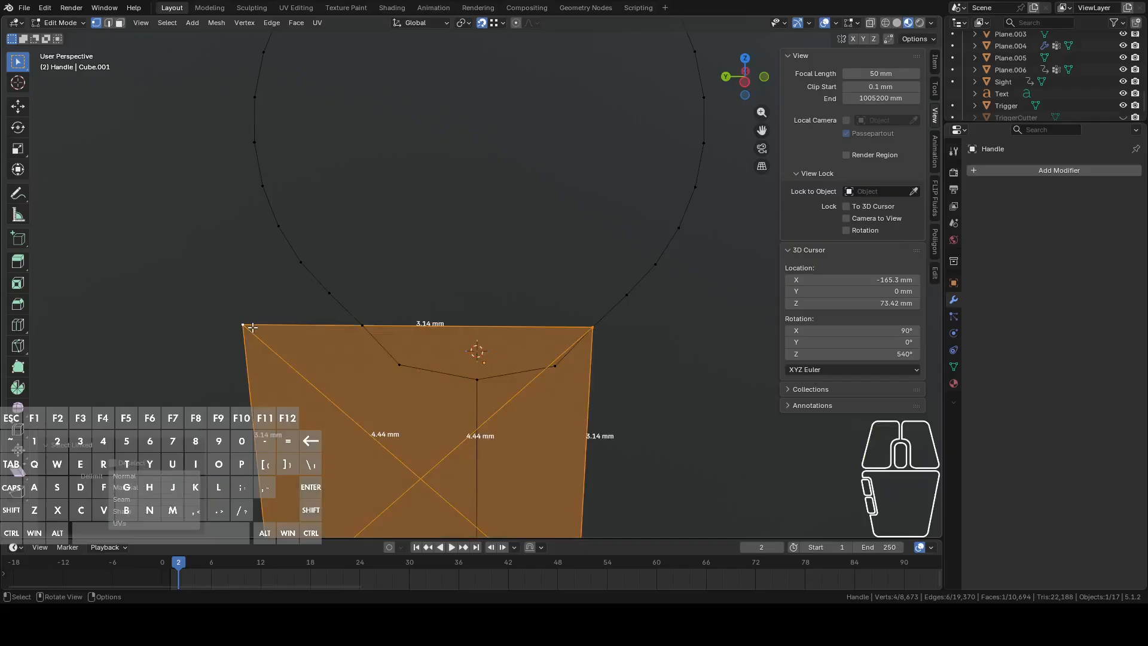
key(g)
click(400, 365)
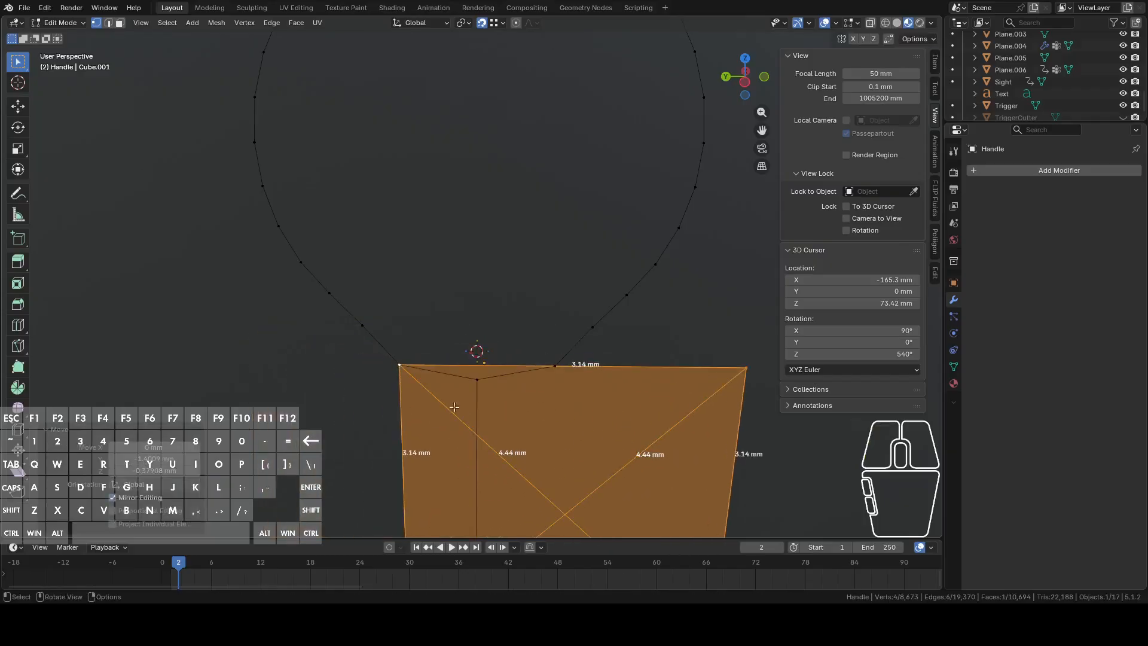
click(464, 376)
key(g)
key(z)
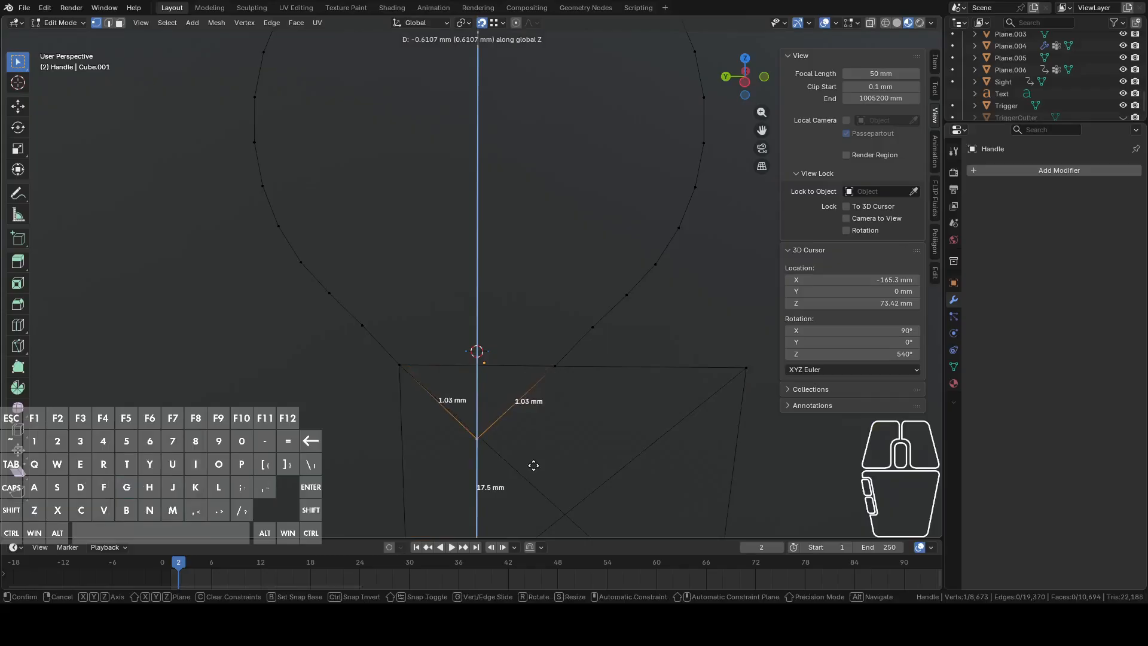
click(534, 465)
Inspect both halves of the teardrop outline and delete the square guide plane beneath it.
scroll(564, 400, down, 1)
alt+click(585, 291)
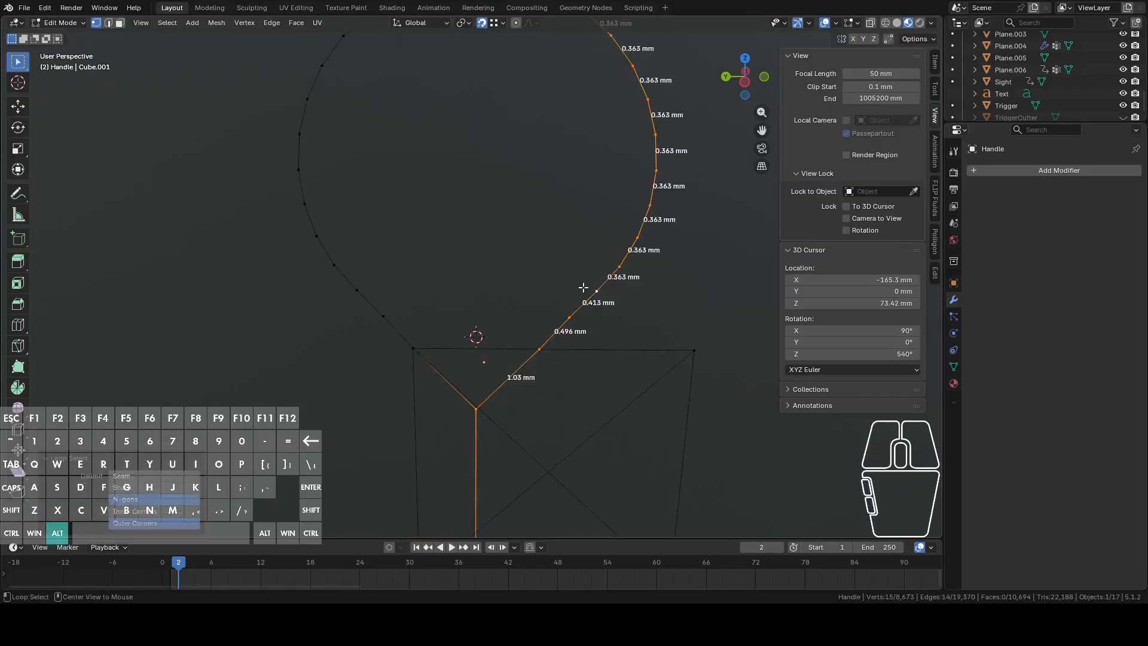
scroll(538, 287, down, 2)
alt+shift+click(425, 284)
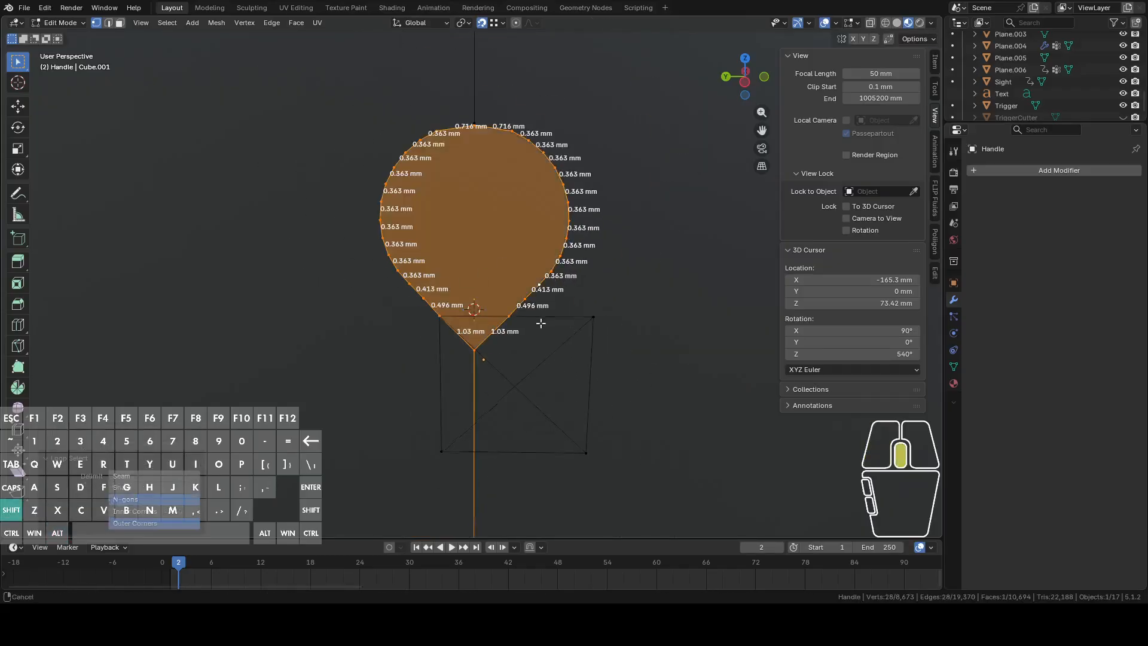
shift+middle_drag(541, 322, 543, 335)
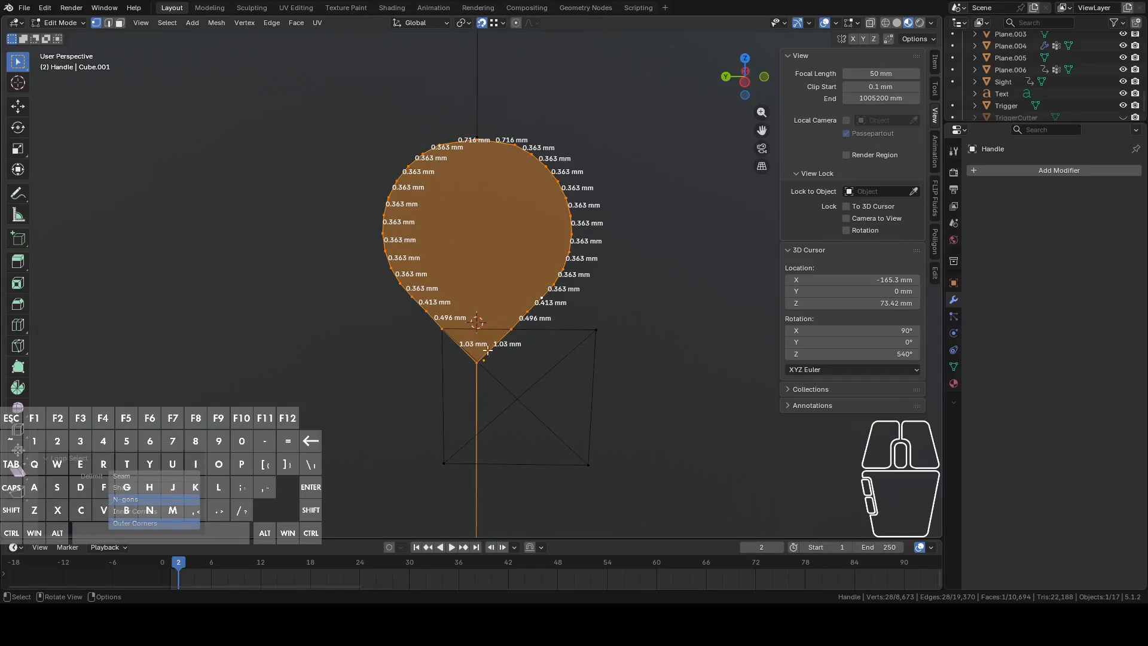
scroll(475, 311, down, 8)
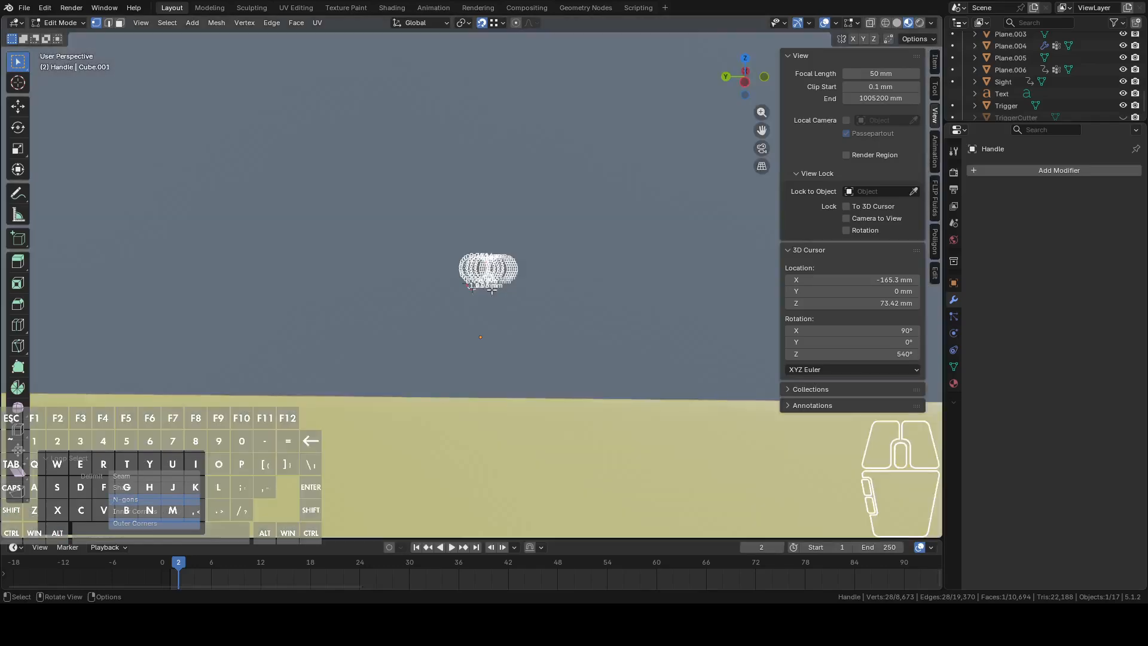
scroll(449, 313, up, 8)
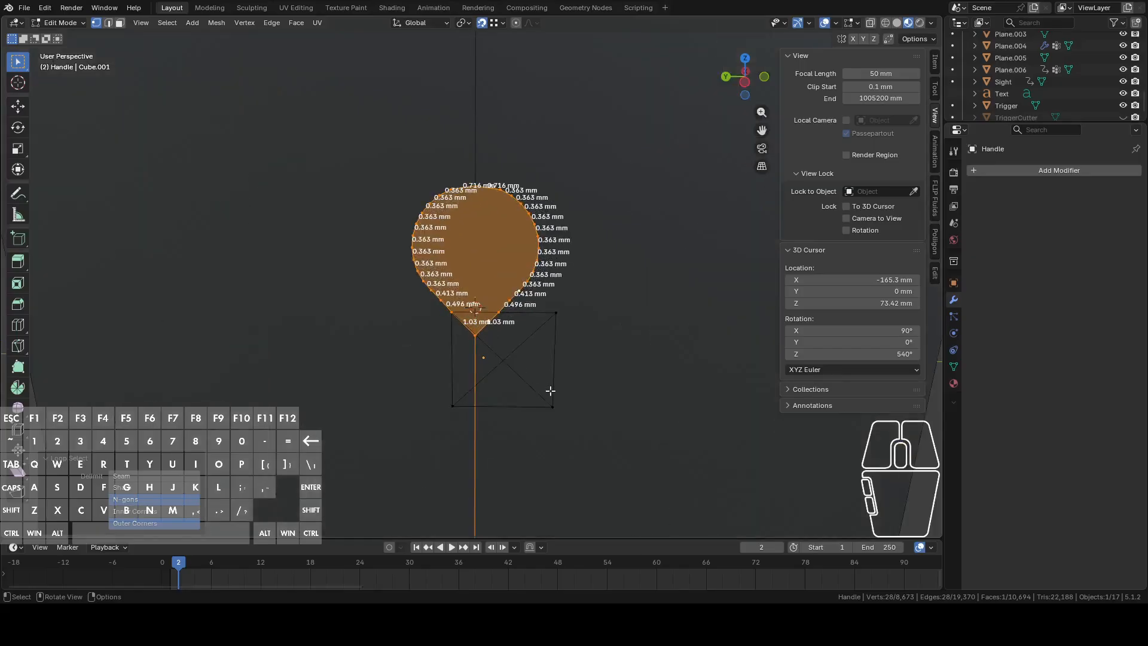
click(550, 404)
key(ctrl+l)
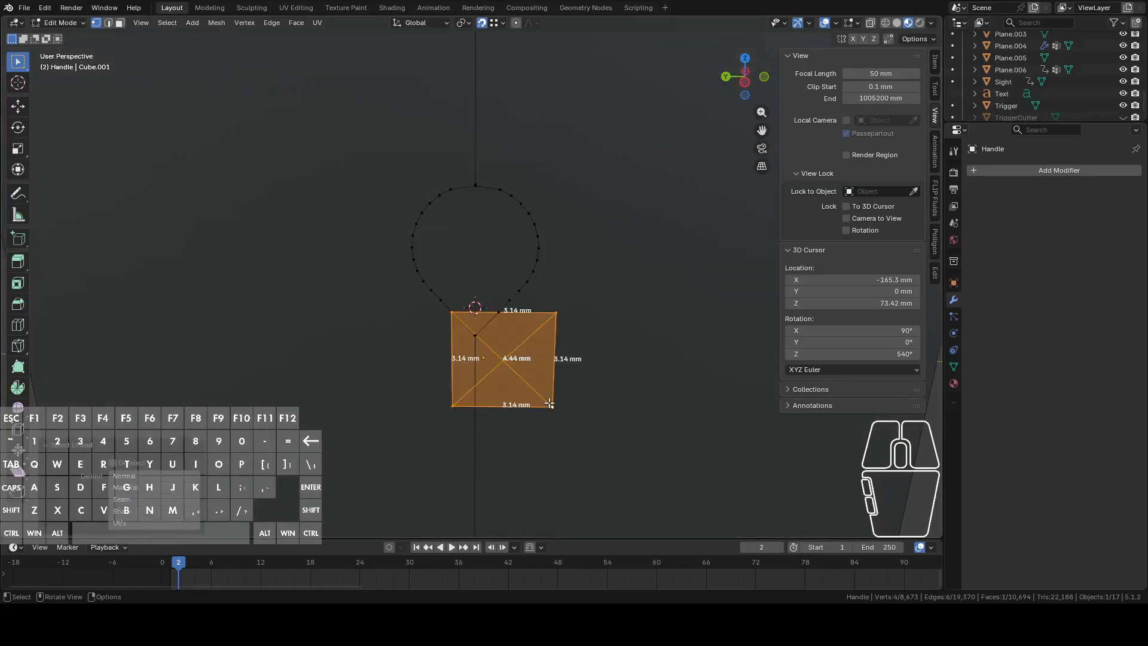
right_click(549, 404)
click(516, 586)
Extrude the teardrop face on the gun body and move its end about 66 mm along X into the body.
scroll(514, 412, down, 4)
middle_drag(524, 345, 555, 342)
key(3)
click(489, 284)
middle_drag(553, 267, 532, 460)
scroll(565, 331, down, 4)
key(e)
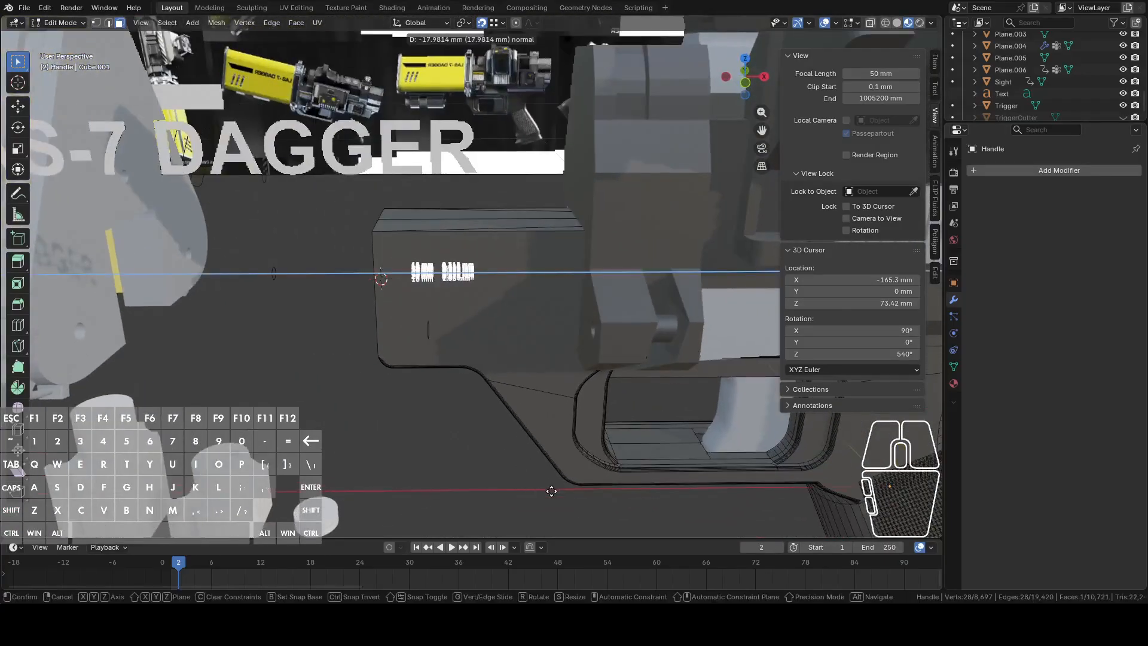
right_click(551, 490)
key(g)
key(y)
key(x)
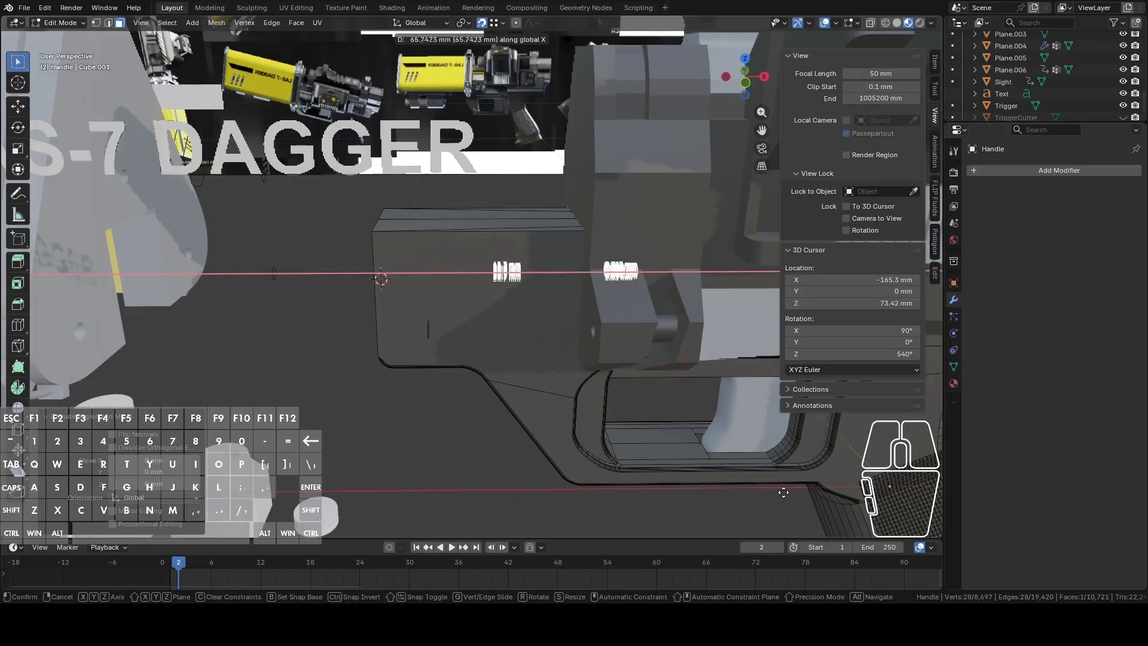
click(782, 490)
With X-ray enabled, move the teardrop hole's inner end further along X and finish editing the gun body.
scroll(718, 407, down, 2)
shift+middle_drag(703, 350, 617, 359)
middle_drag(617, 359, 599, 342)
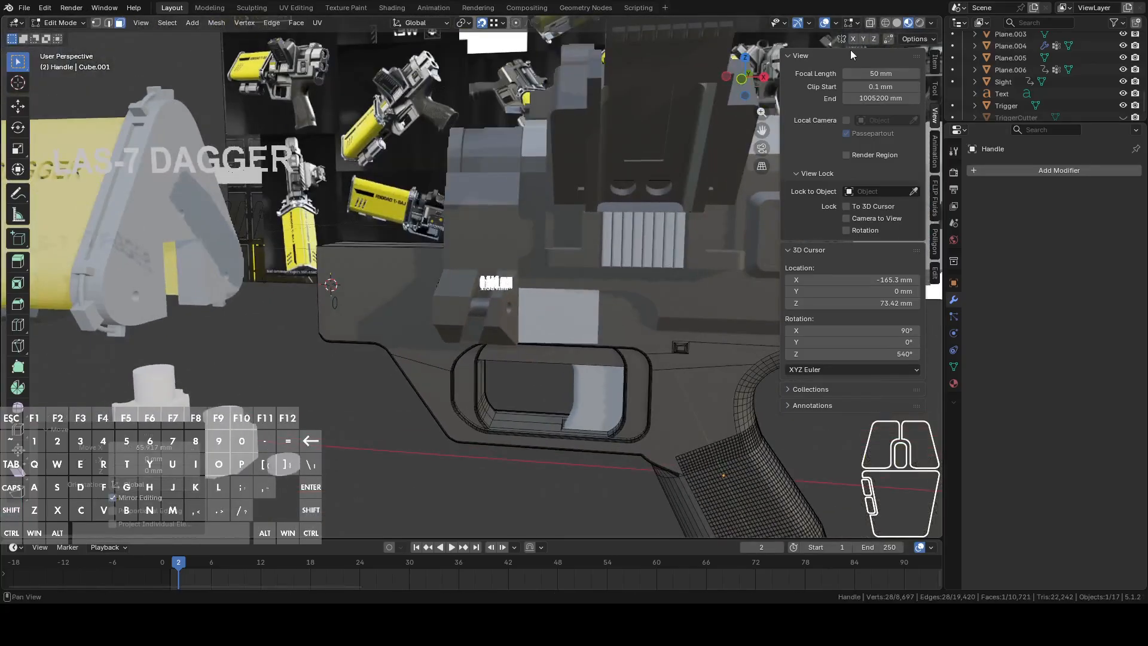
click(870, 23)
scroll(702, 244, up, 5)
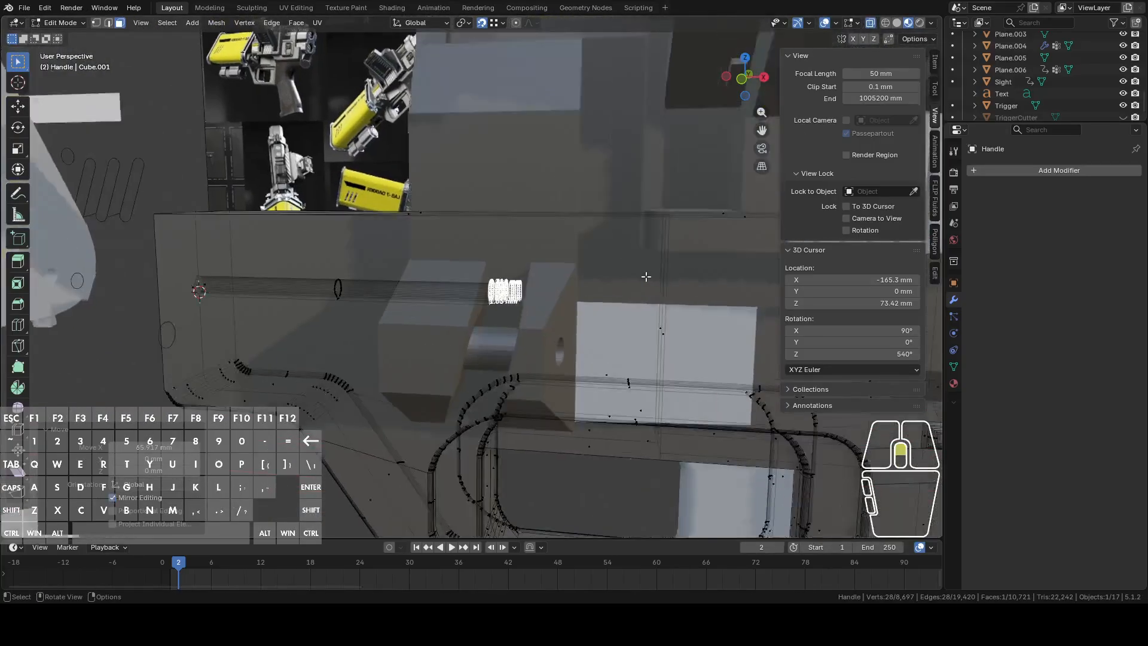
key(g)
key(x)
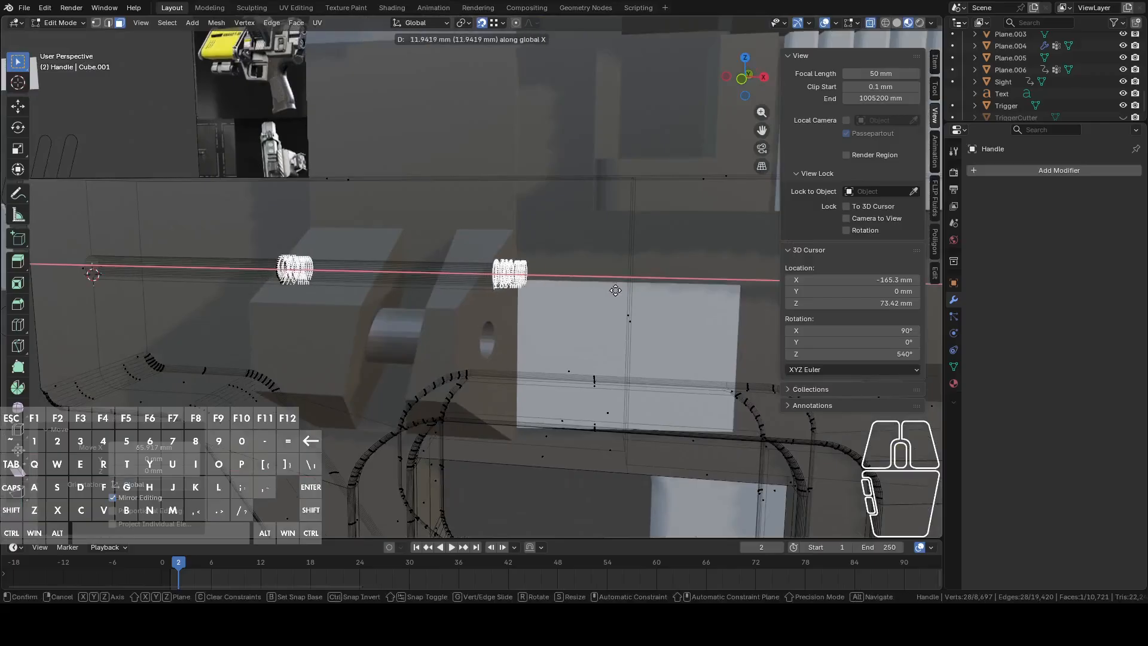
click(658, 299)
middle_drag(612, 277, 506, 331)
scroll(505, 332, down, 7)
middle_drag(559, 305, 399, 317)
key(Tab)
Select the Main upper body together with the pin-hole circle outline in front of it.
scroll(524, 317, down, 4)
shift+middle_drag(450, 291, 561, 455)
scroll(561, 368, down, 3)
middle_drag(561, 367, 487, 361)
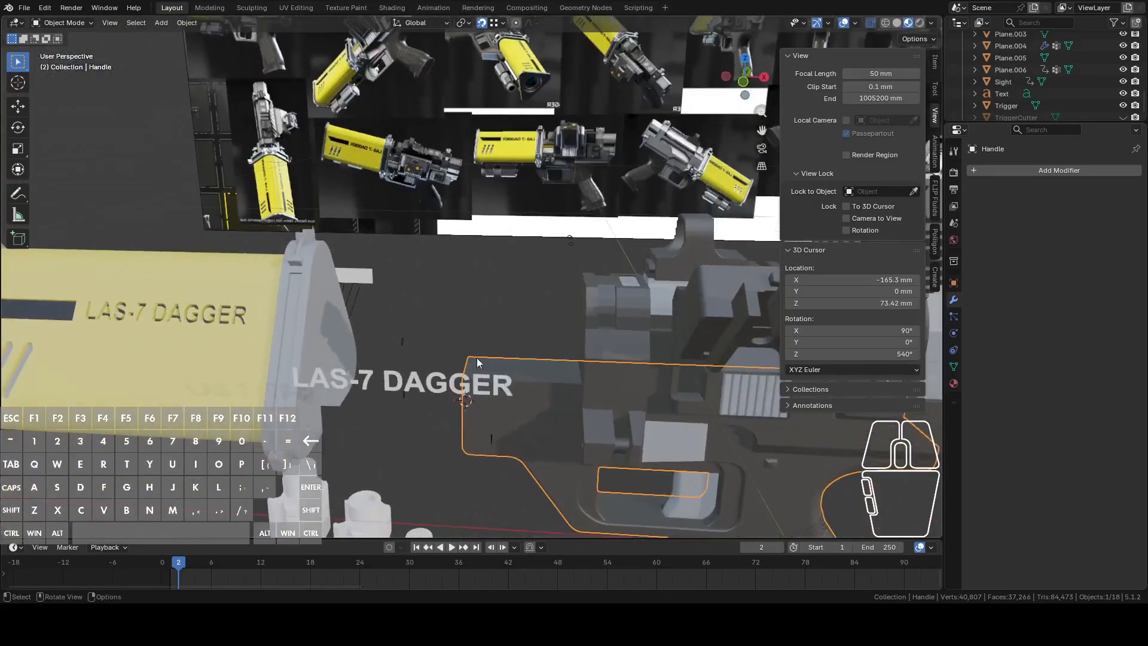
key(Tab)
key(Tab)
click(613, 317)
middle_drag(613, 317, 619, 308)
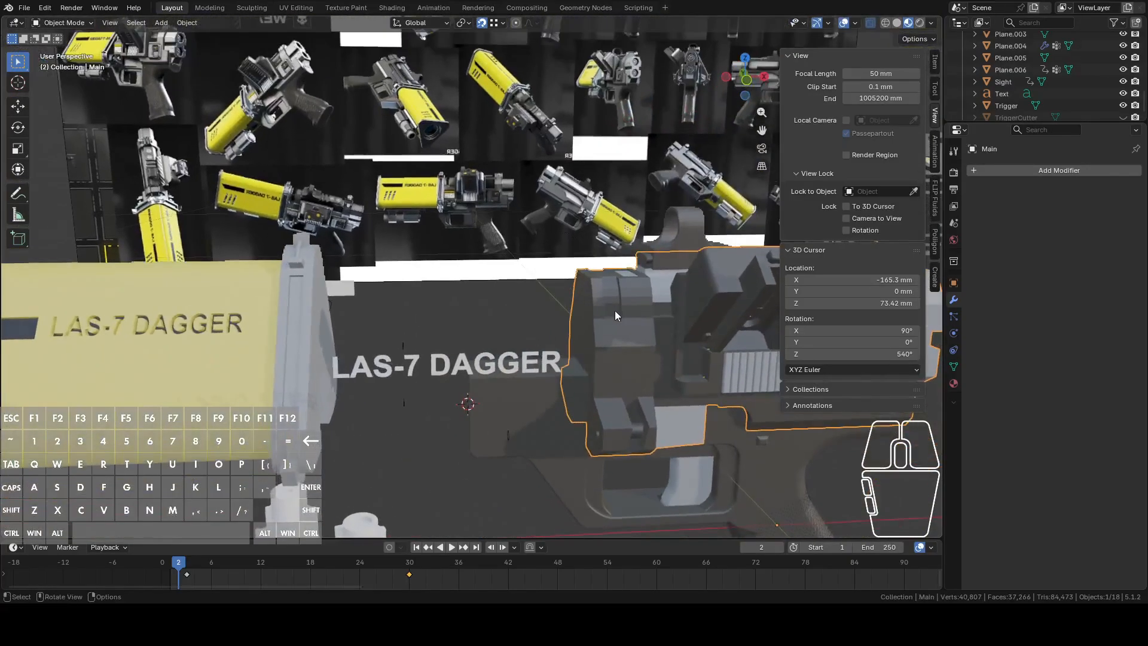
shift+click(404, 342)
middle_drag(403, 342, 502, 299)
key(Tab)
key(Tab)
click(544, 282)
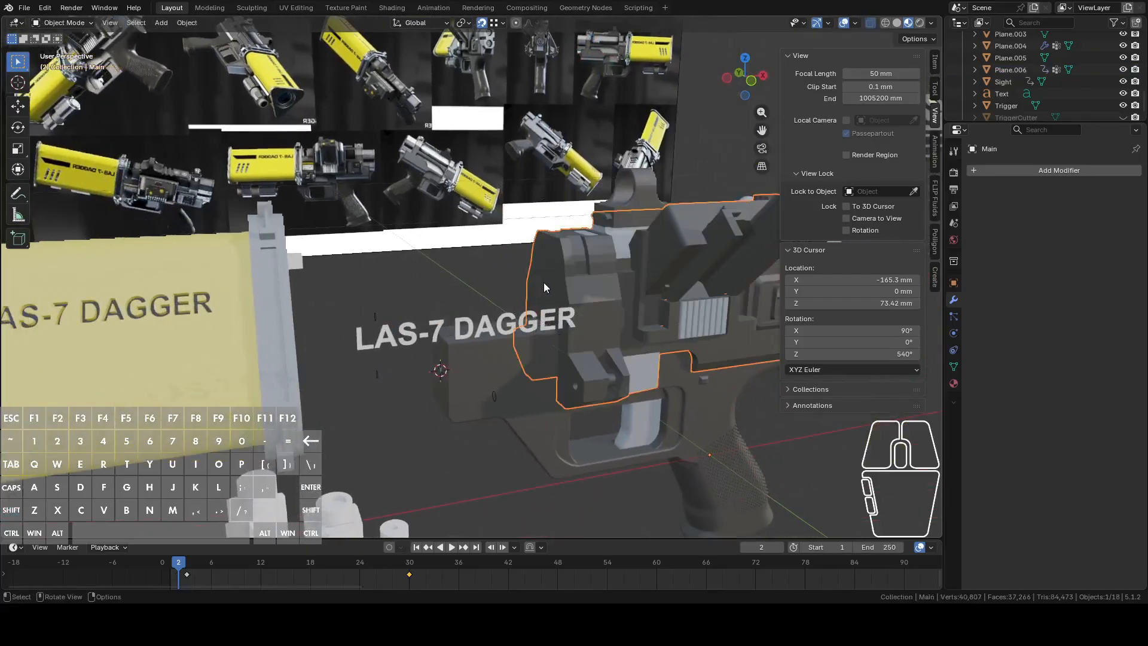
Knife-project the circle outline onto the Main mesh from the left orthographic view.
key(Tab)
middle_drag(434, 296, 477, 290)
click(729, 82)
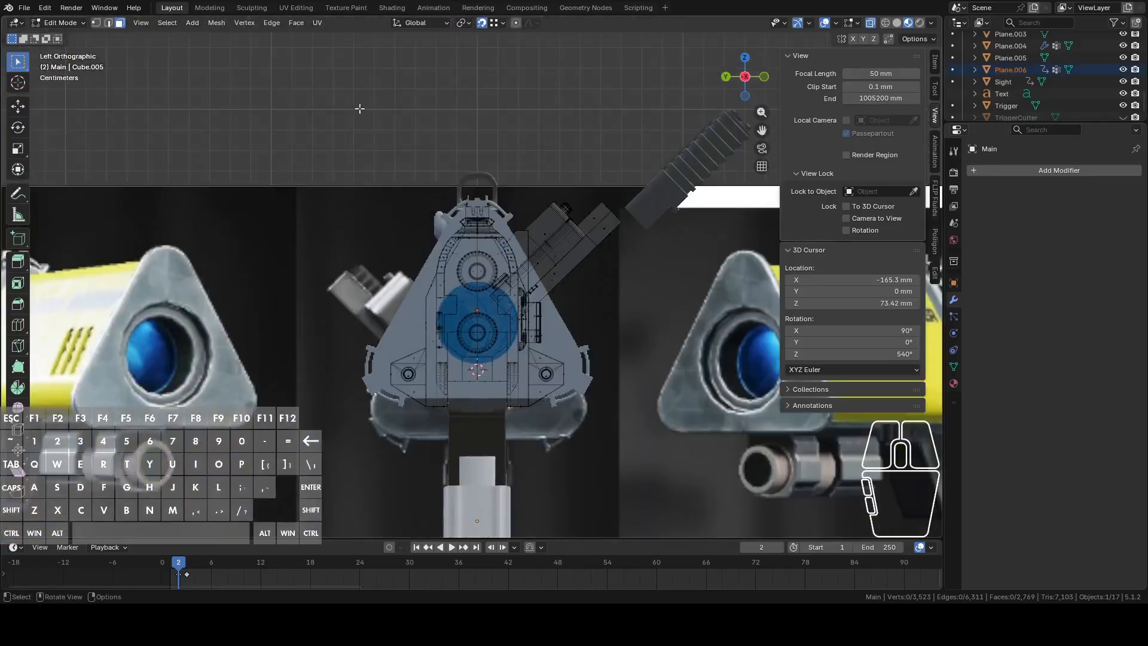
click(216, 24)
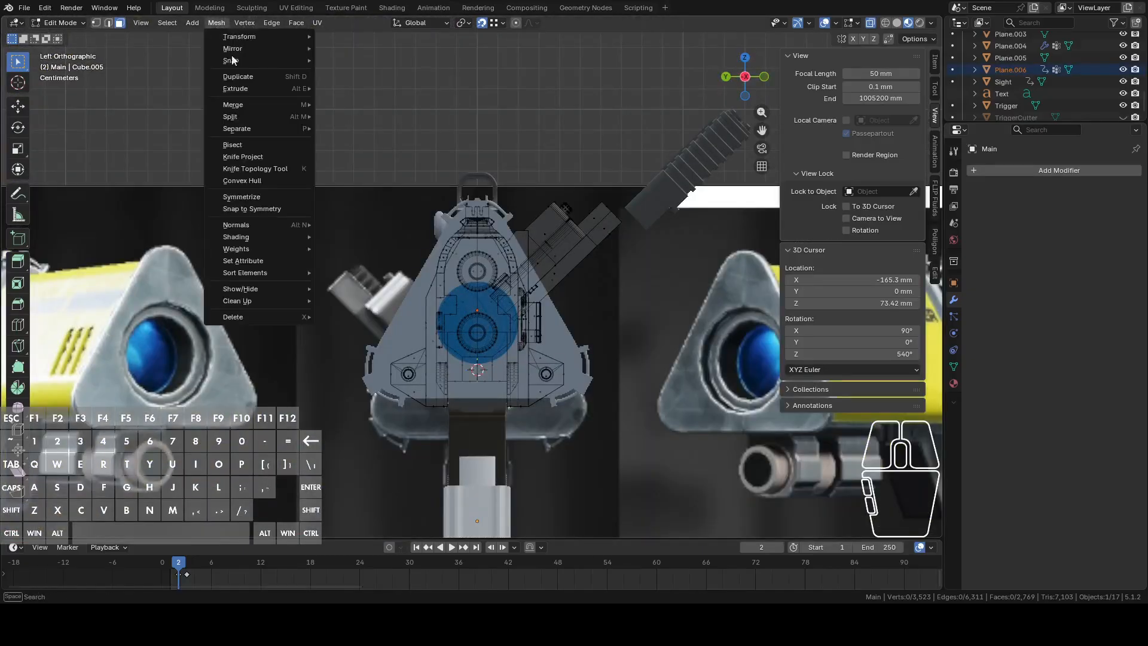
click(255, 148)
Delete the straight edge that divides the projected circle on the front of the Main body.
middle_drag(497, 264, 393, 291)
scroll(468, 300, up, 3)
shift+middle_drag(469, 300, 467, 333)
scroll(479, 299, up, 5)
scroll(484, 318, down, 5)
scroll(657, 347, up, 3)
scroll(419, 314, down, 5)
click(367, 313)
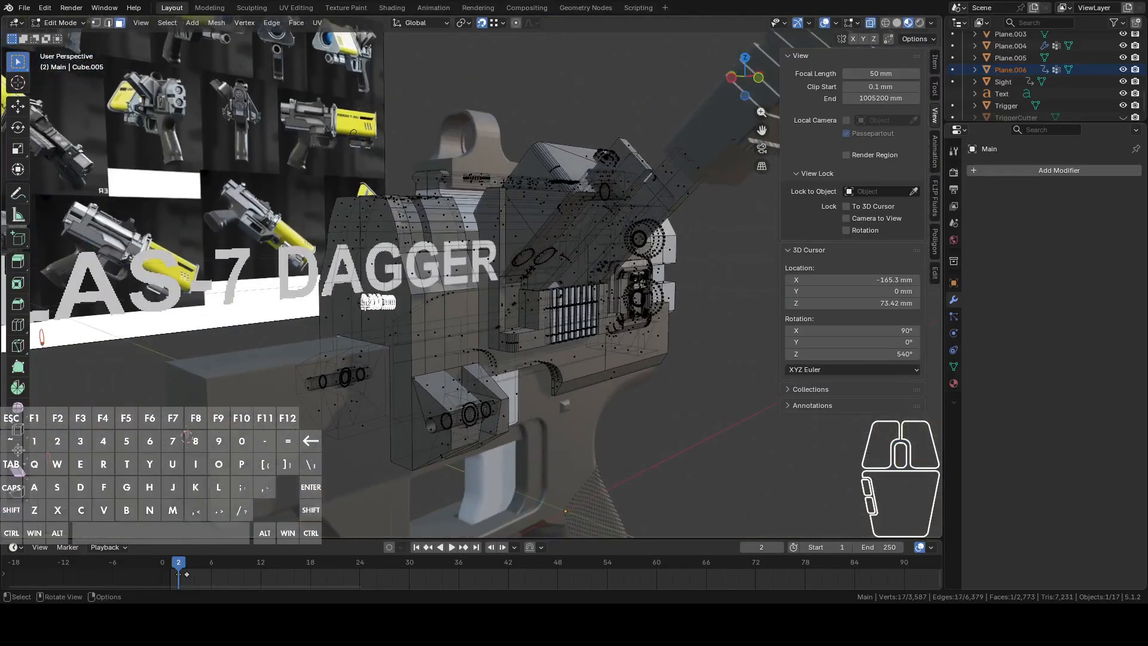
key(KP_Decimal)
scroll(405, 295, down, 2)
key(2)
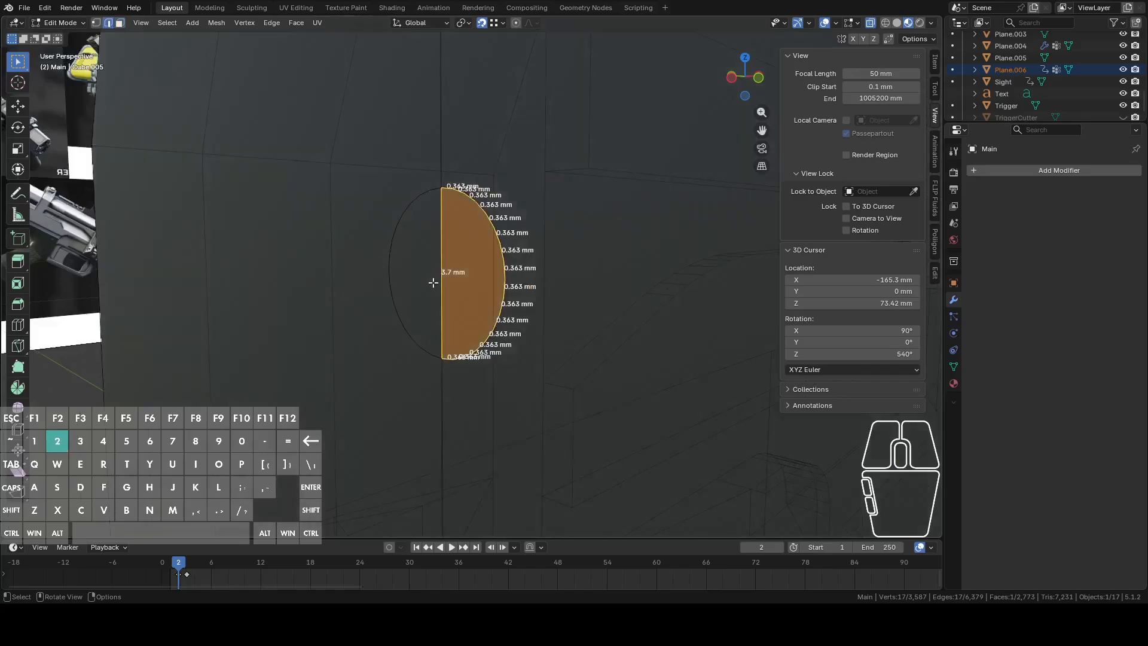
click(443, 289)
key(x)
click(446, 289)
Fill the complete circle outline on the Main body with a single face.
middle_drag(448, 287, 478, 259)
key(1)
alt+click(466, 196)
key(f)
Extrude the circular face and move its end about 51.5 mm along X into the Main body.
middle_drag(469, 200, 634, 197)
scroll(526, 266, down, 7)
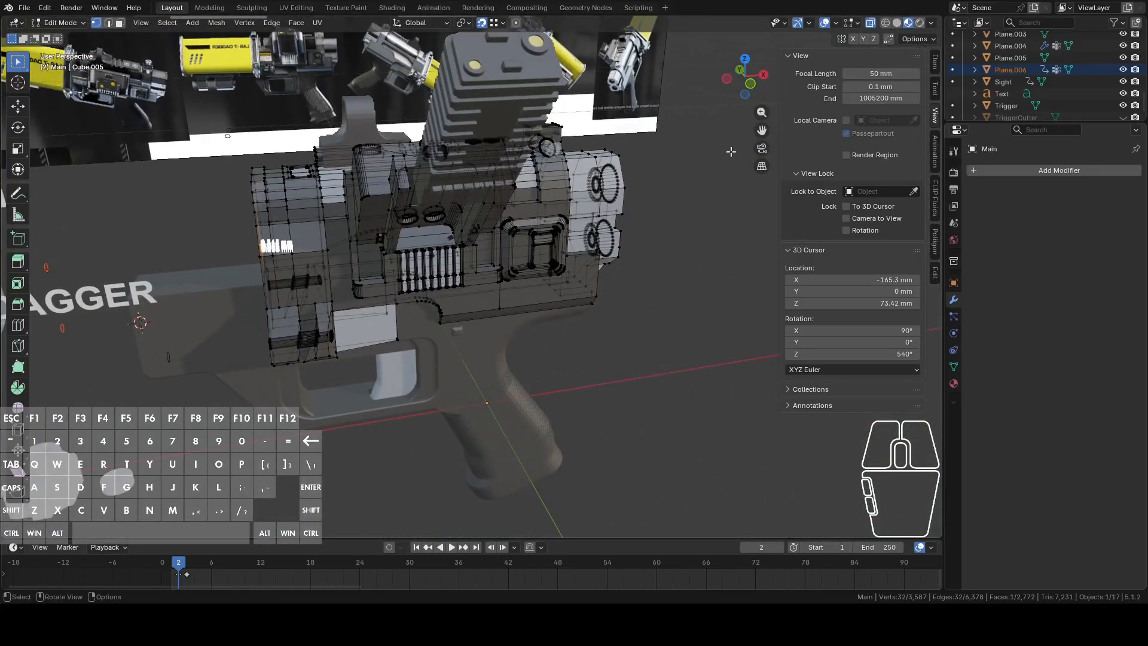
click(750, 84)
shift+middle_drag(492, 247, 507, 304)
scroll(588, 341, up, 4)
scroll(588, 340, up, 1)
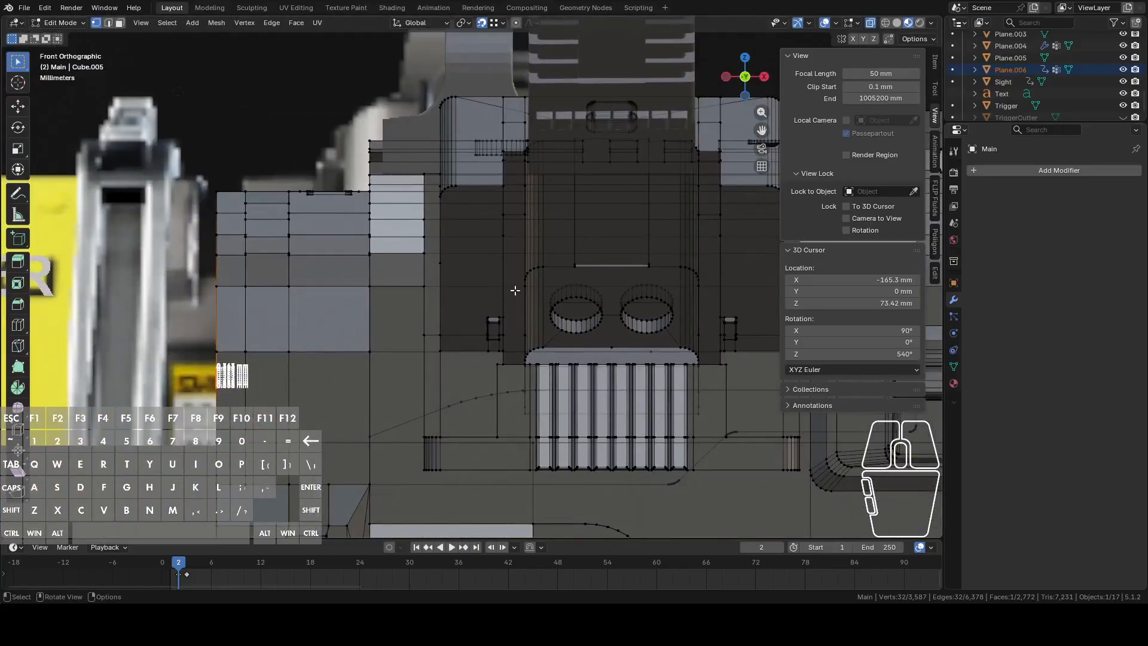
key(e)
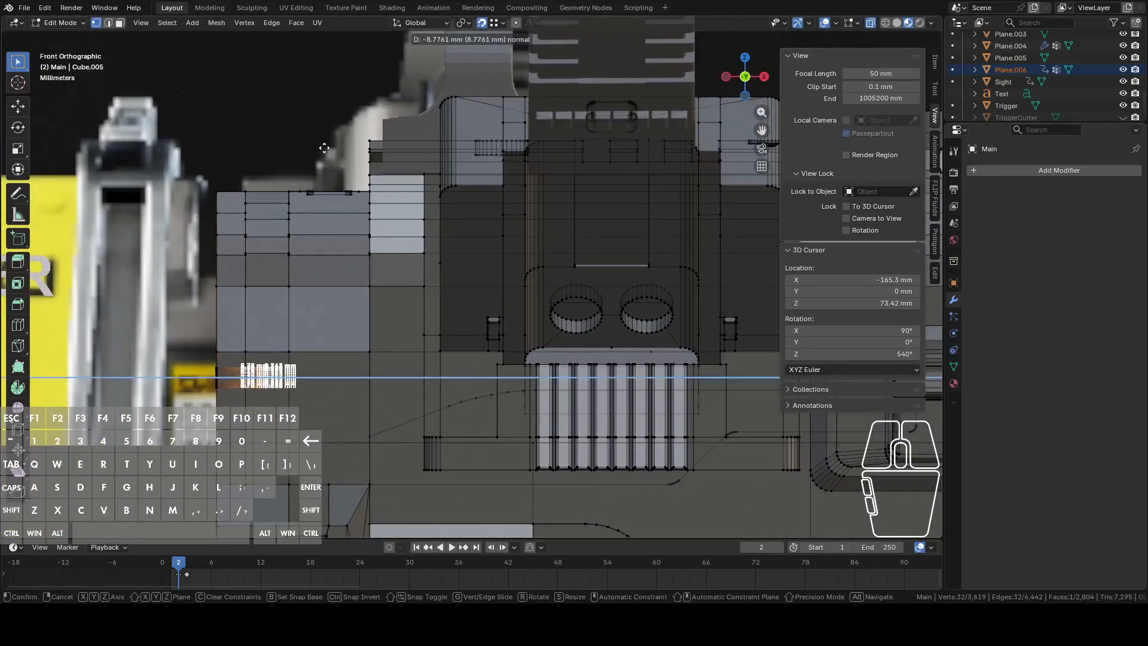
right_click(299, 140)
key(g)
key(y)
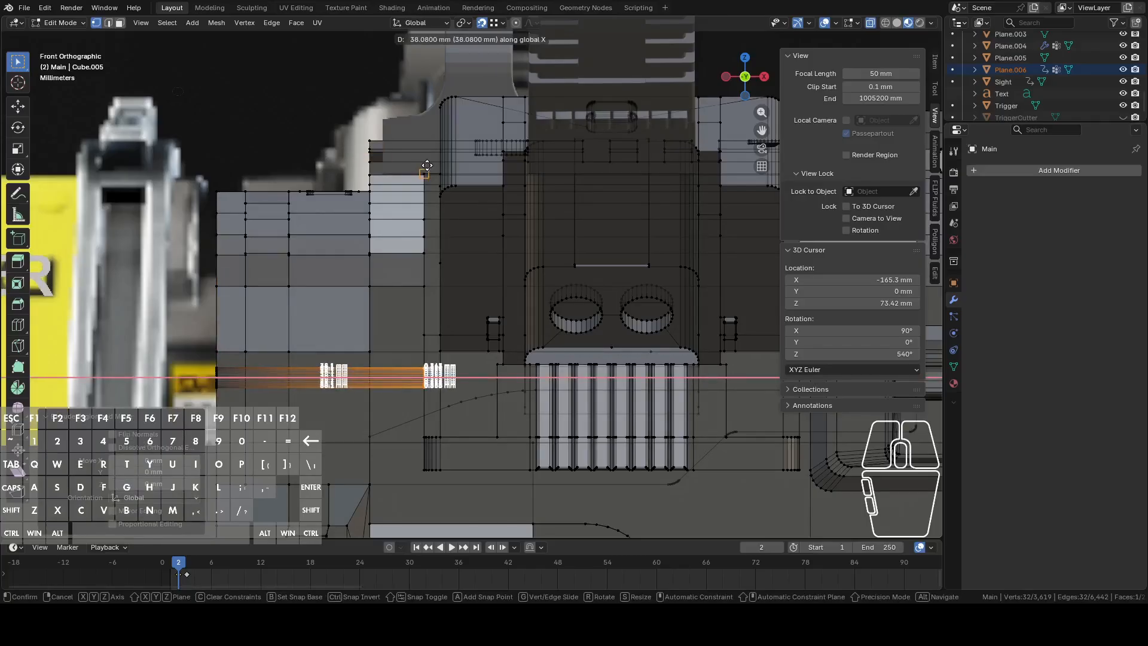
click(514, 358)
Move the circular hole's inner end about 62 mm further along X and finish editing the Main body.
middle_drag(515, 359, 164, 361)
scroll(164, 361, up, 4)
middle_drag(277, 379, 376, 451)
scroll(556, 379, down, 5)
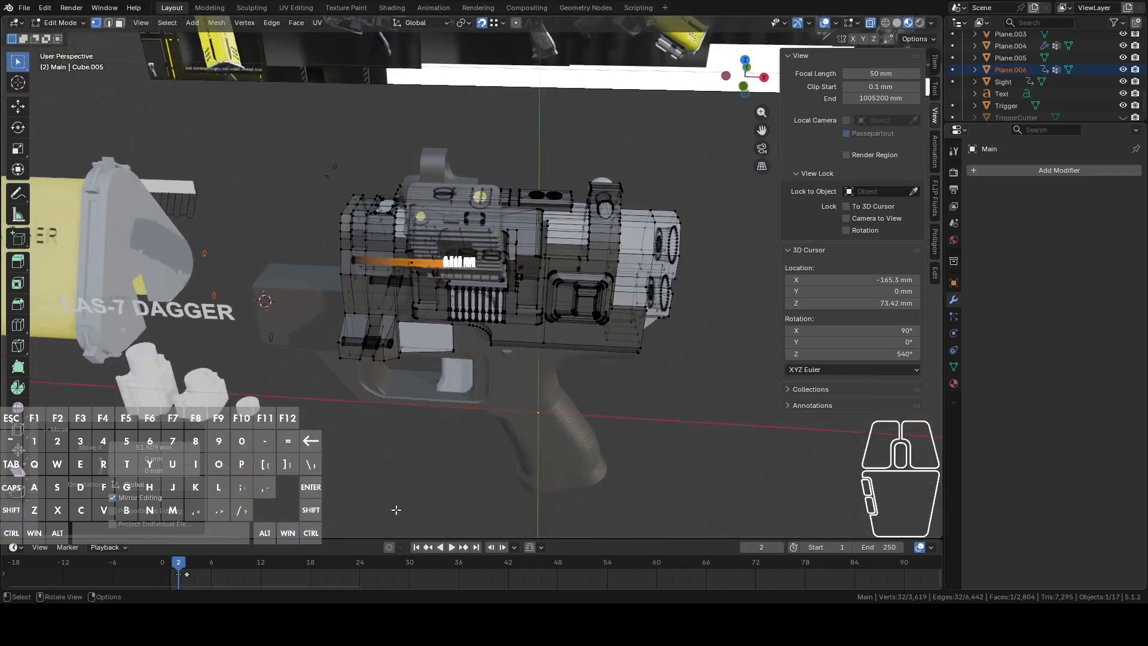
key(g)
key(y)
key(x)
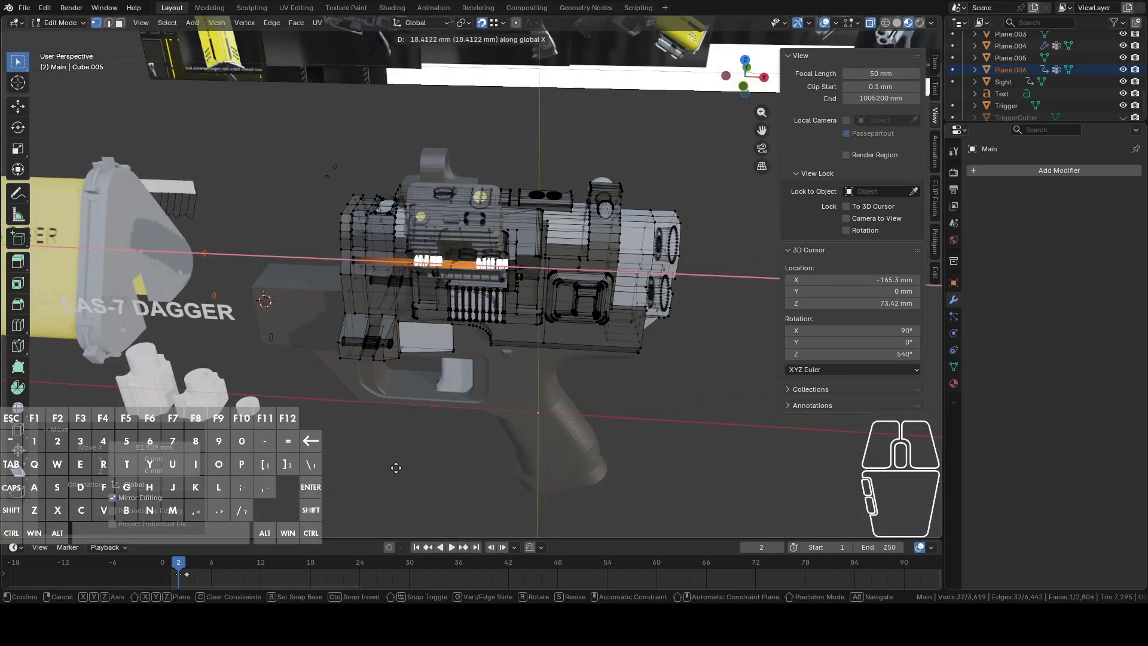
click(471, 487)
middle_drag(454, 447, 452, 418)
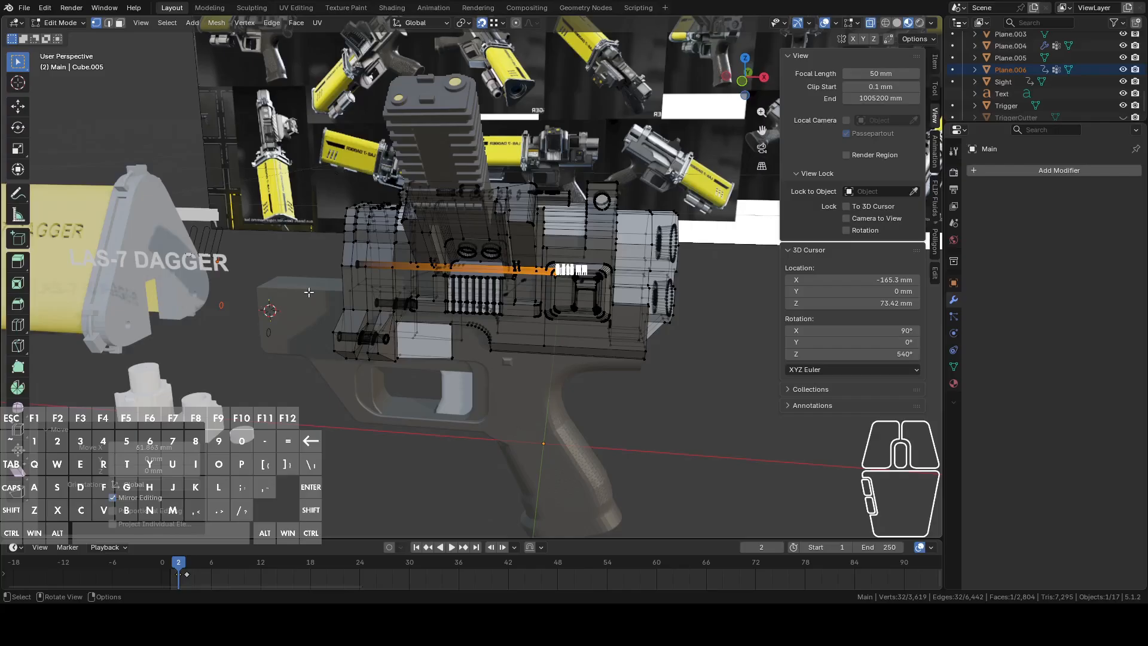
middle_drag(309, 292, 445, 306)
key(Tab)
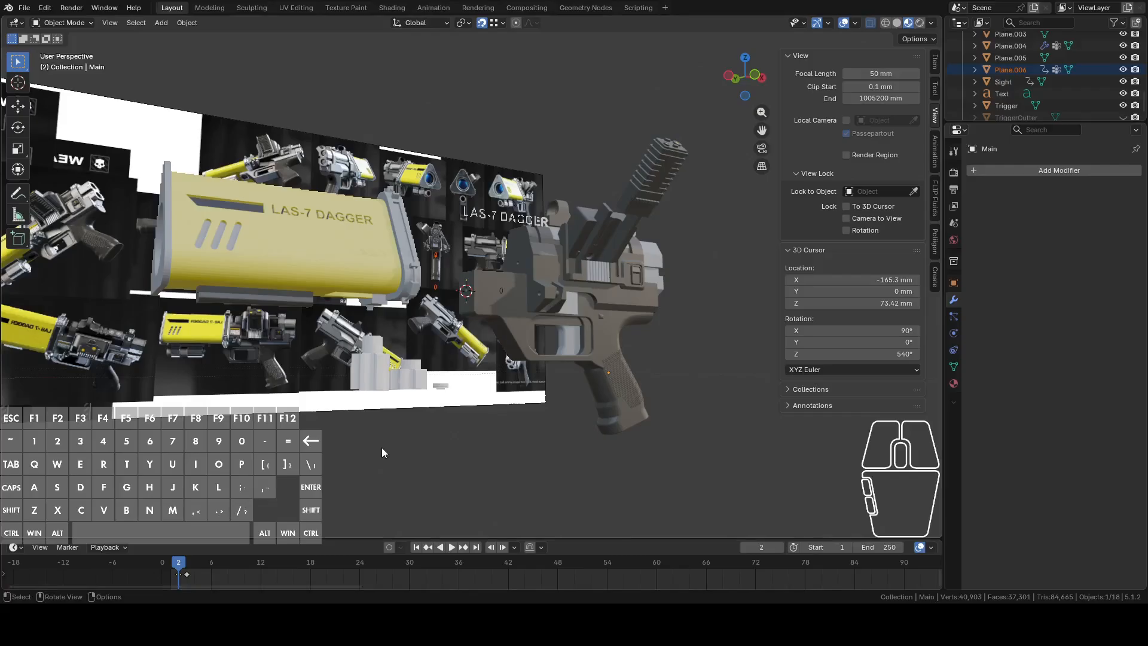
middle_drag(418, 433, 450, 425)
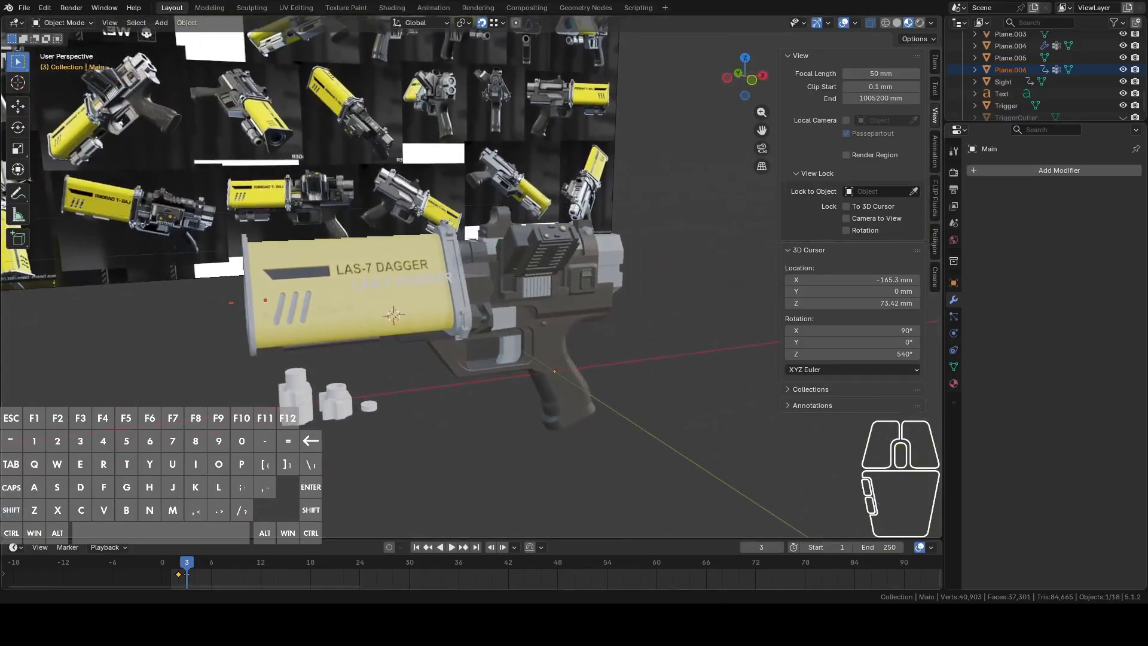